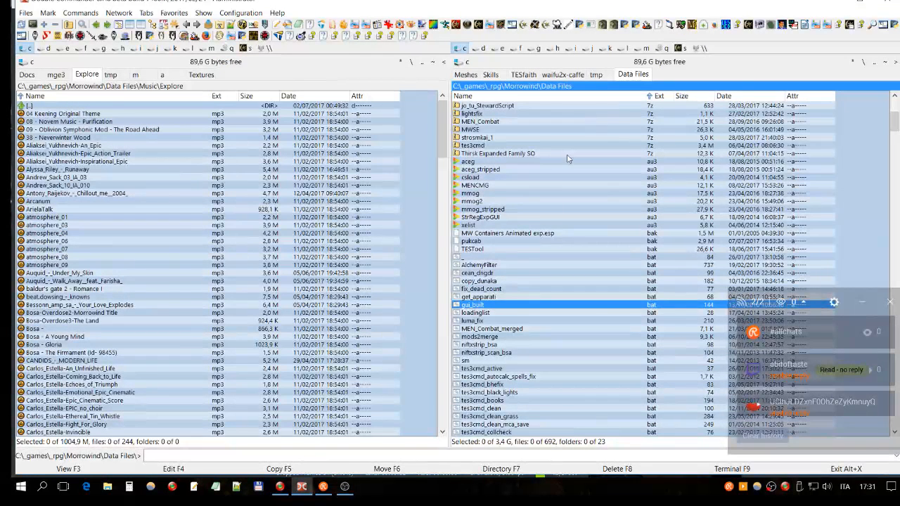
- Look over the folders, archives and batch files in the Morrowind Data Files directory
click(555, 137)
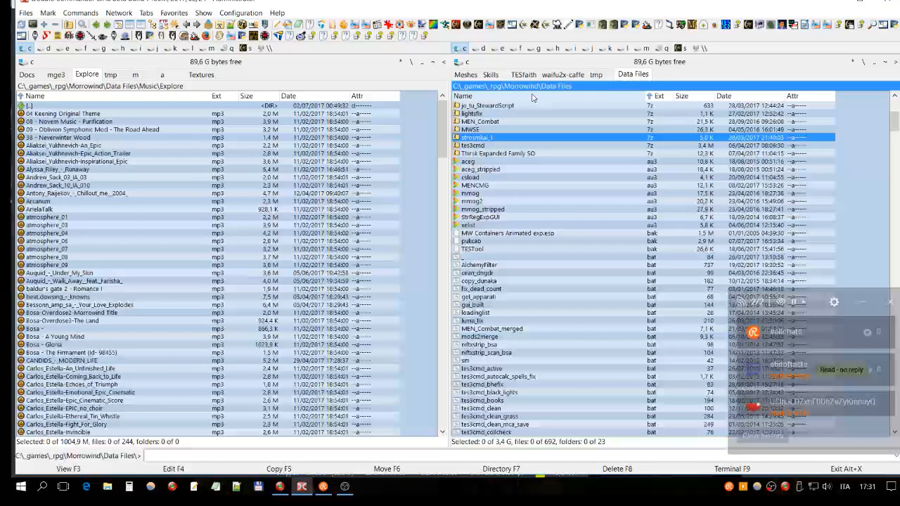
click(533, 105)
scroll(548, 211, up, 8)
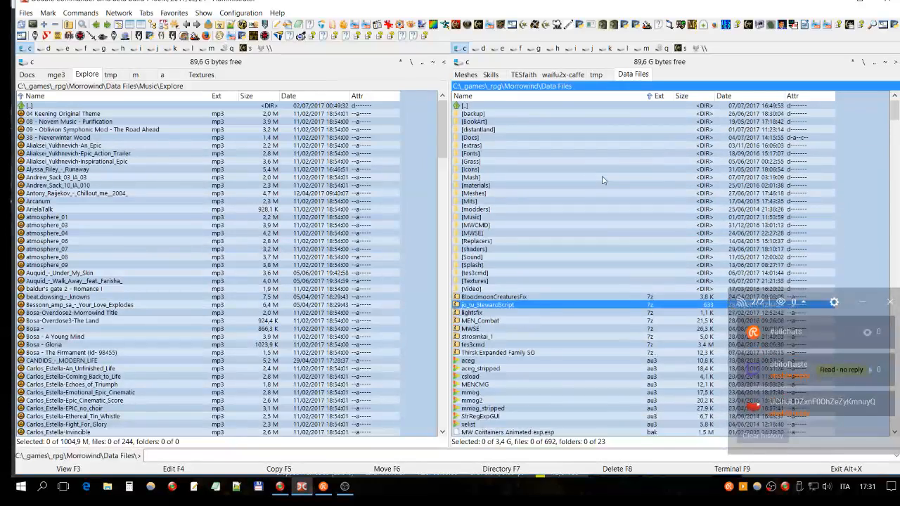
click(540, 114)
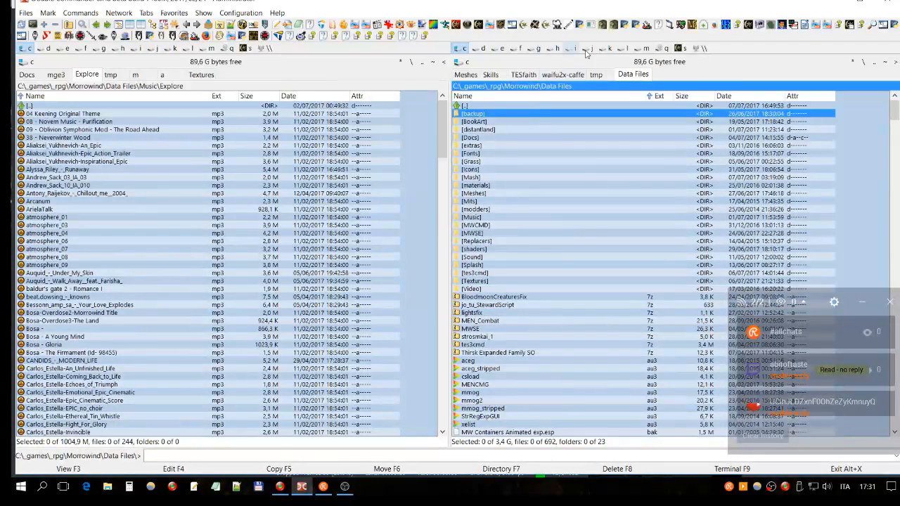
click(579, 170)
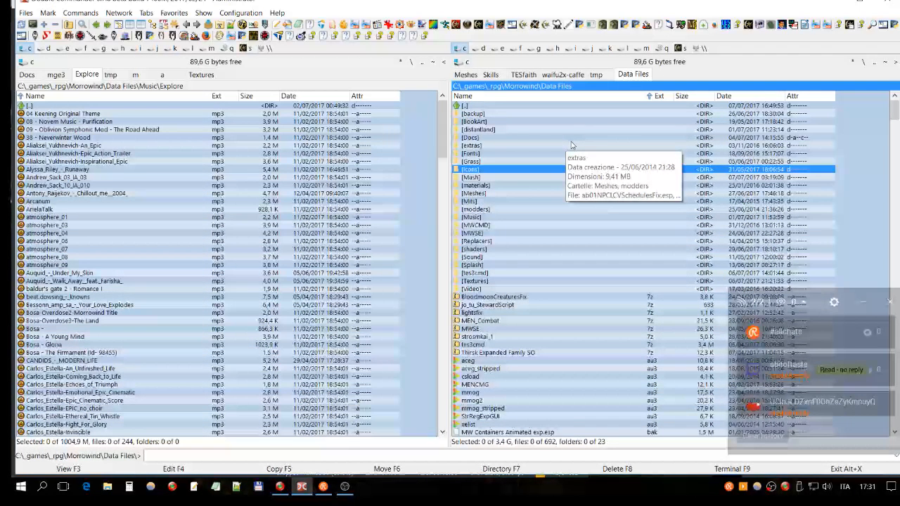
click(497, 185)
click(524, 176)
click(547, 170)
click(538, 188)
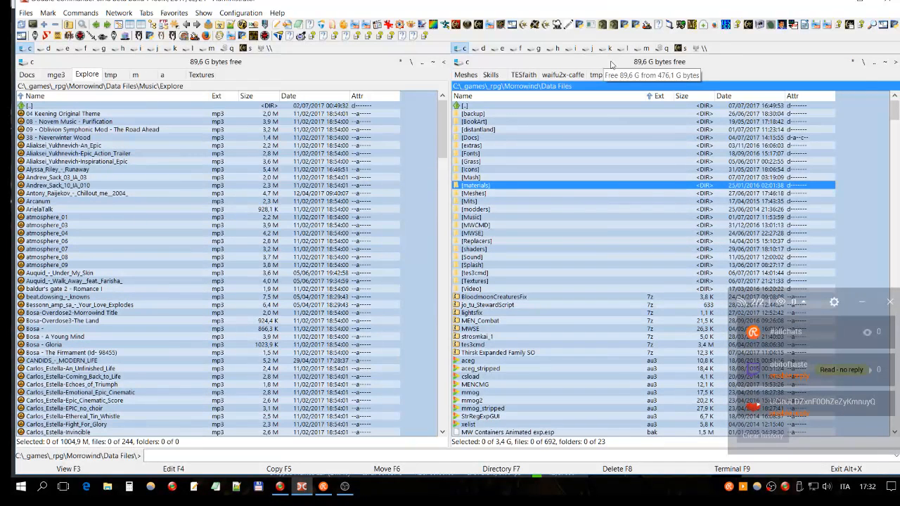
click(671, 192)
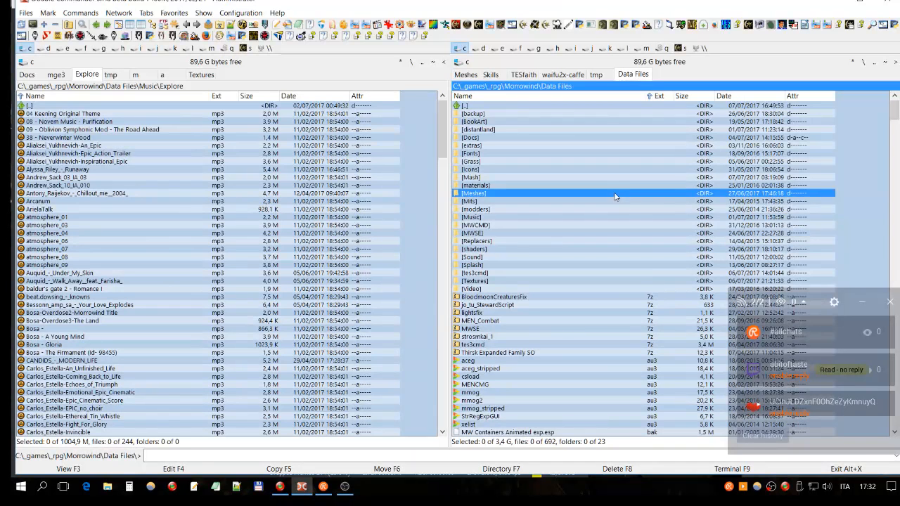
click(633, 202)
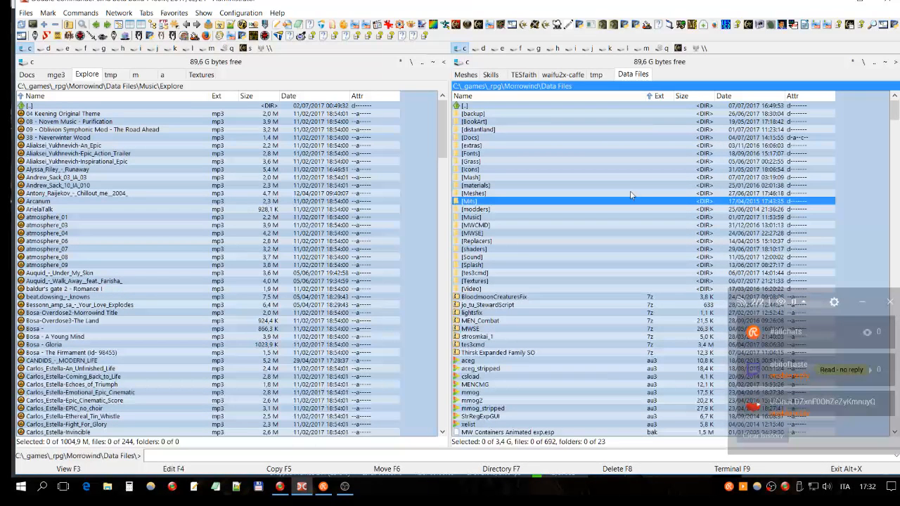
click(629, 194)
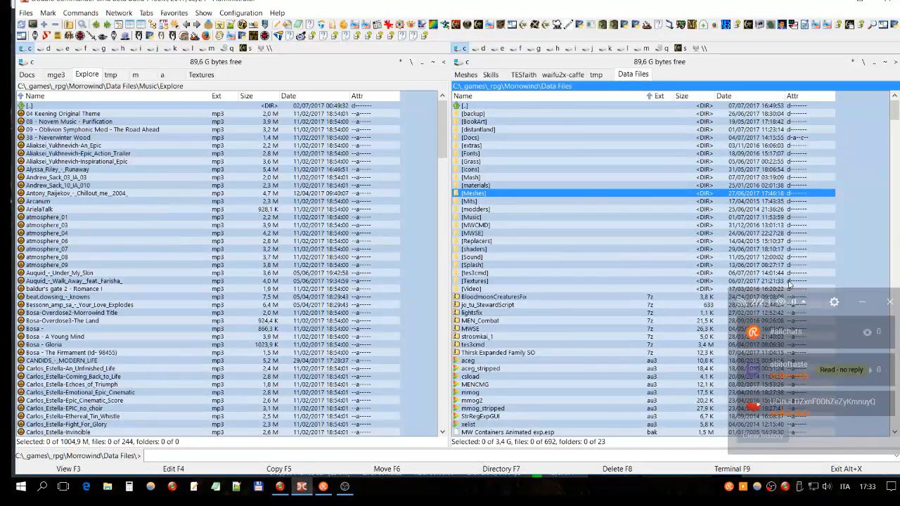
click(503, 378)
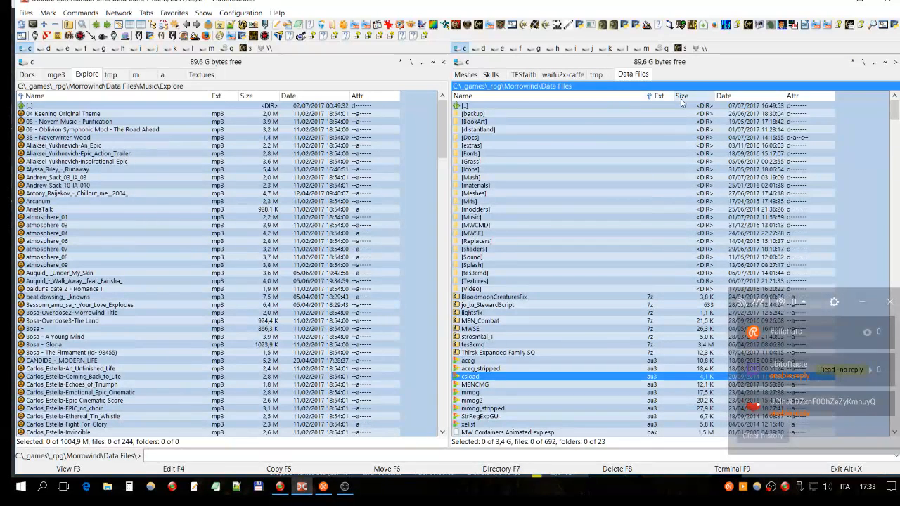
scroll(626, 159, down, 8)
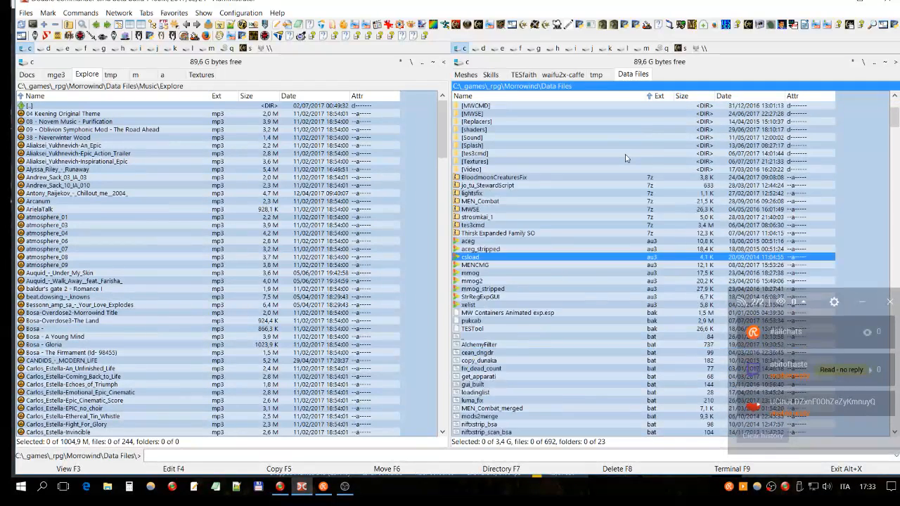
scroll(626, 159, down, 4)
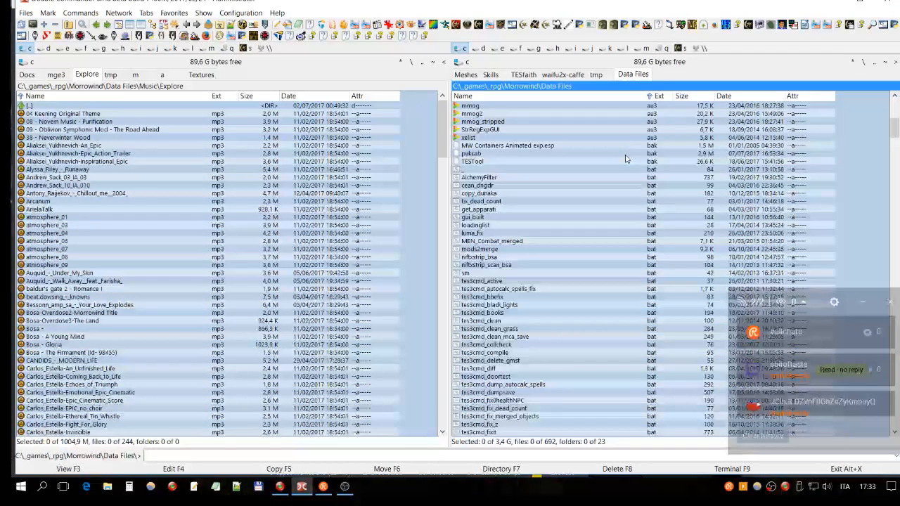
scroll(626, 159, up, 12)
- Switch to Google Chrome and reopen the recently closed Morrowind Modding History page
click(280, 486)
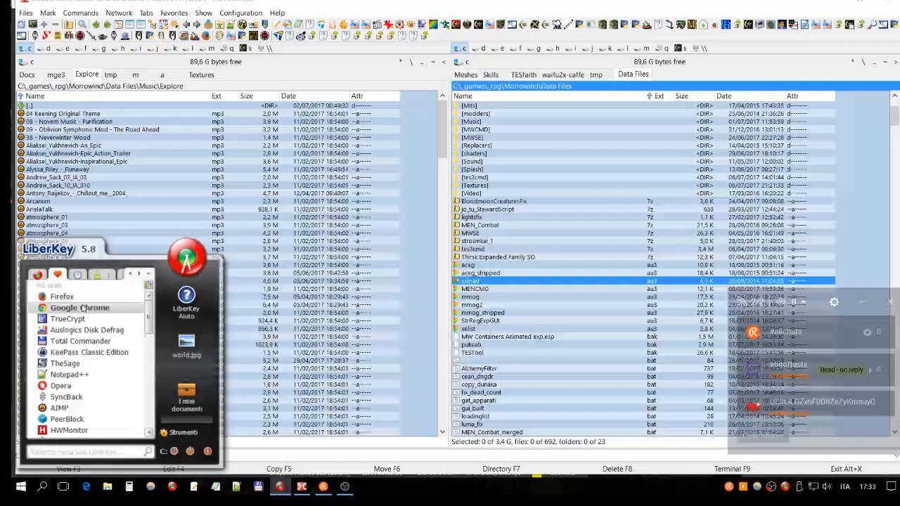
click(79, 308)
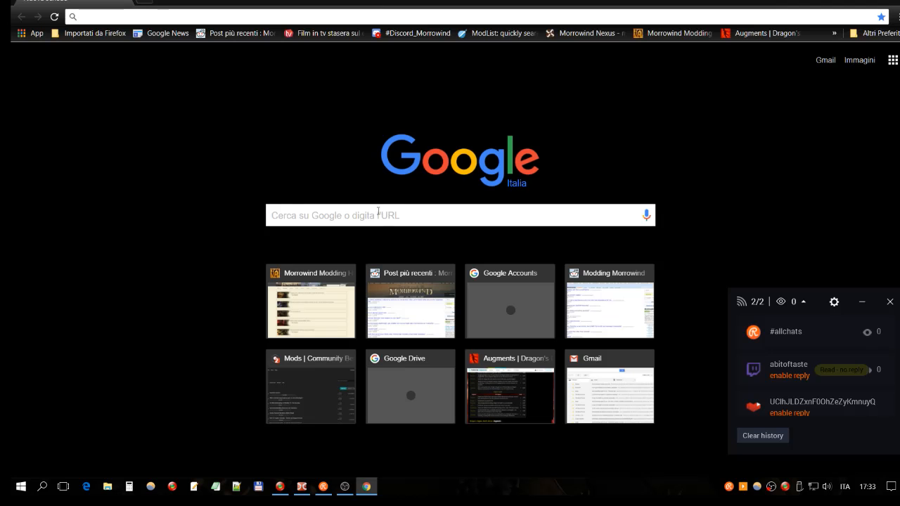
click(897, 16)
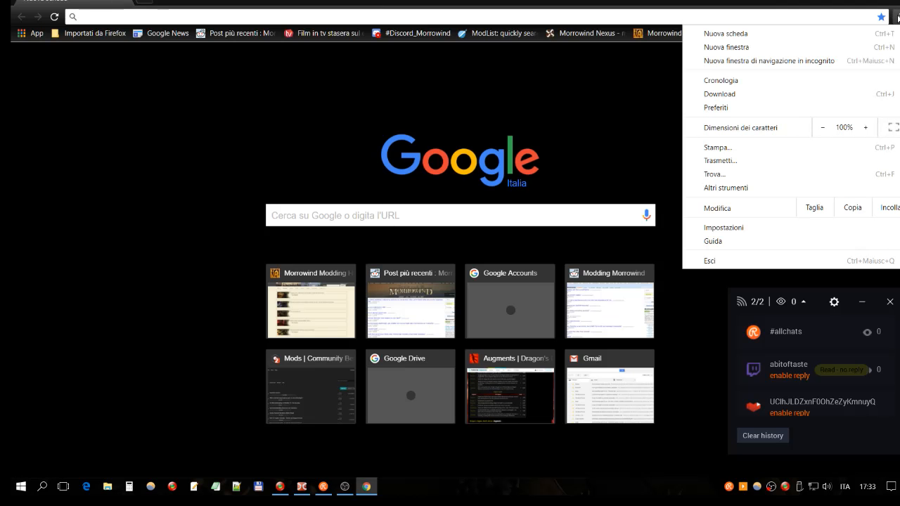
mouse_move(707, 82)
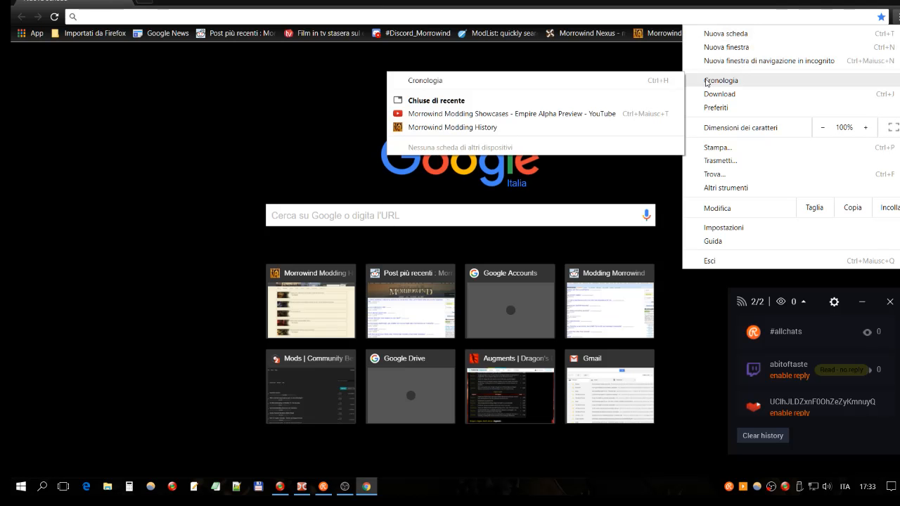
click(528, 131)
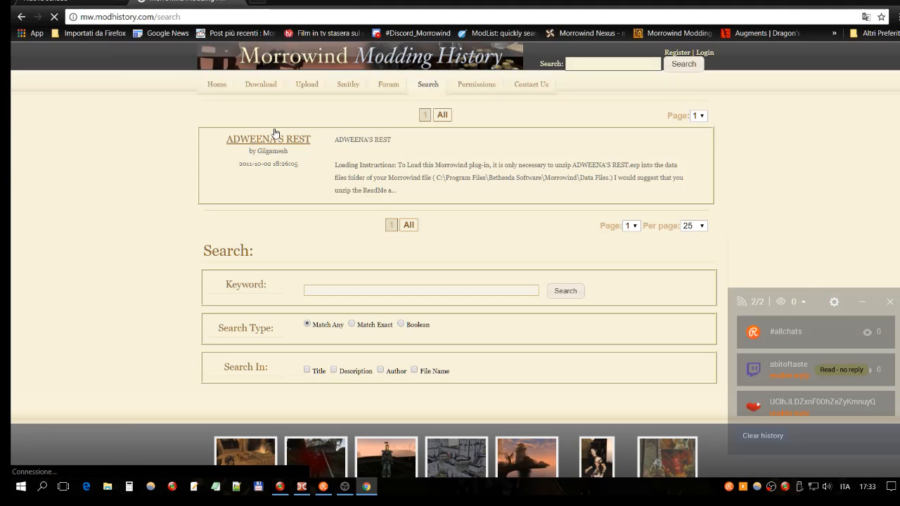
- Open the ADWEENA'S REST mod page from the search results and glance over its title and description
click(267, 143)
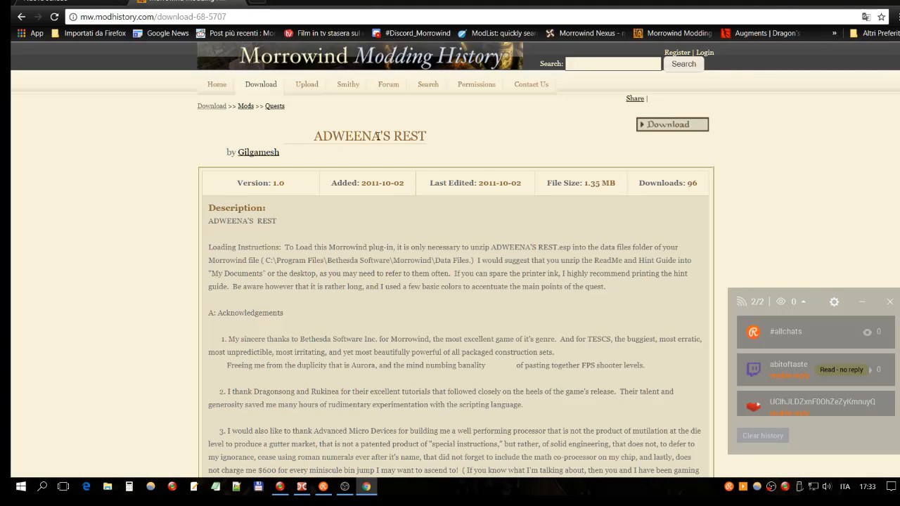
double_click(412, 136)
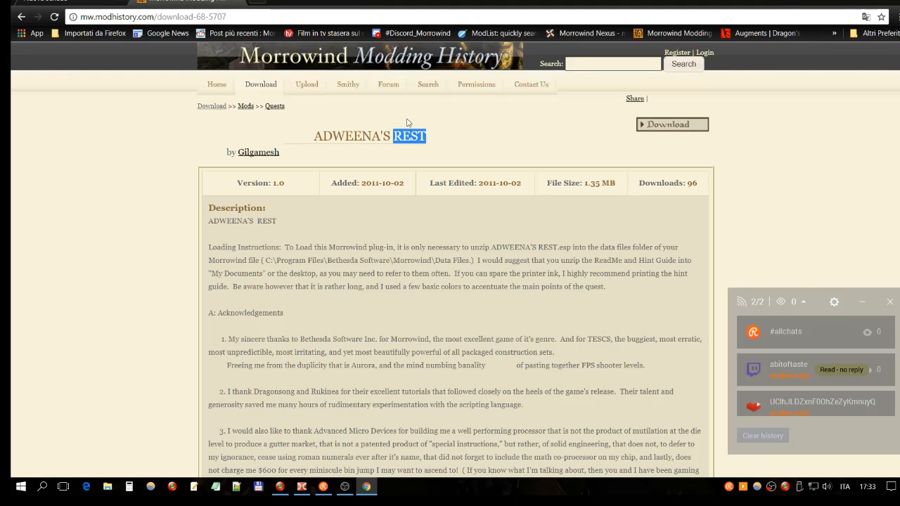
scroll(450, 194, down, 1)
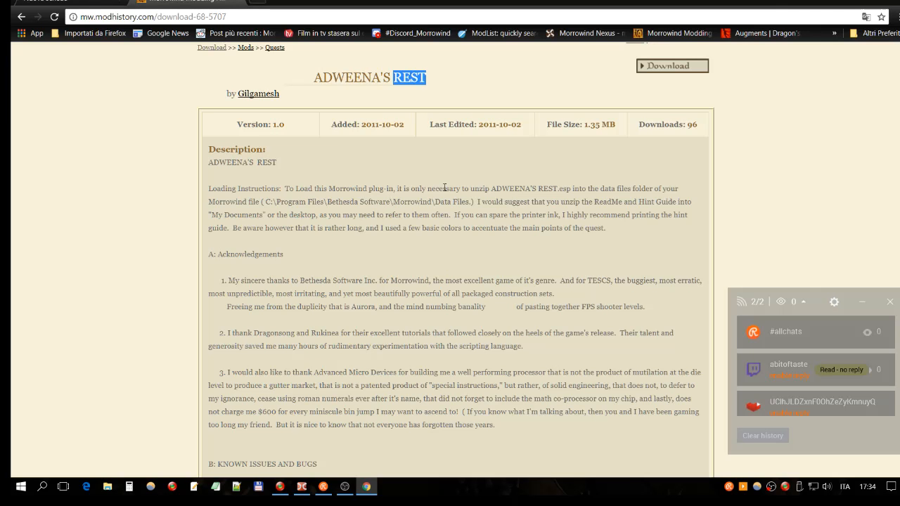
scroll(436, 144, up, 1)
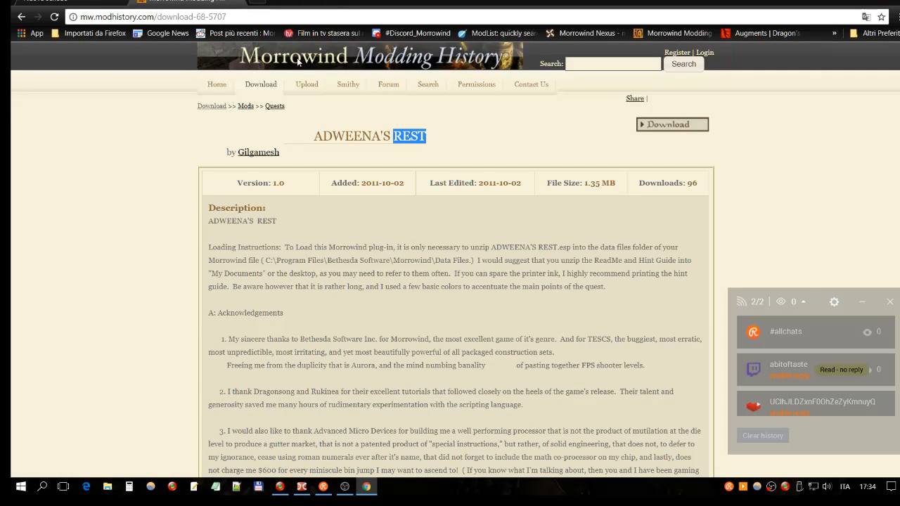
click(154, 17)
click(161, 17)
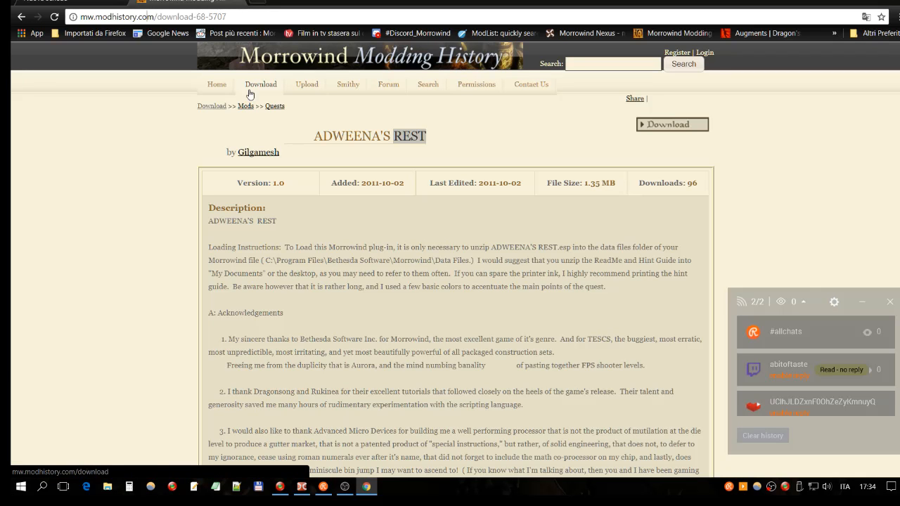
- Open the site's search page and search the mods for the keyword "weena"
click(425, 85)
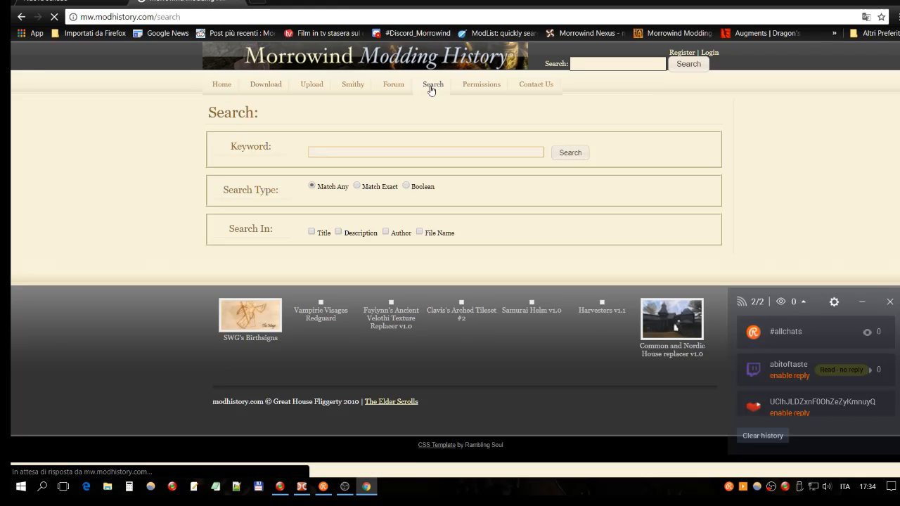
click(327, 153)
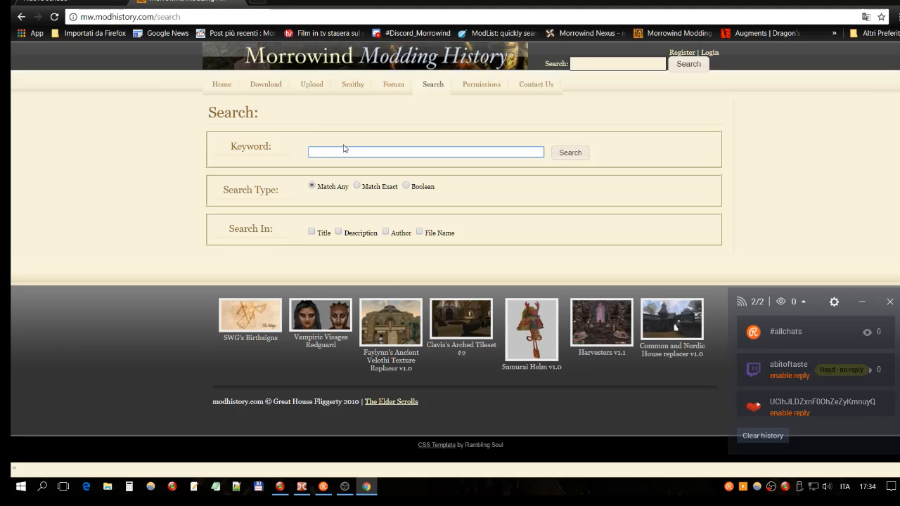
text(weena)
click(567, 153)
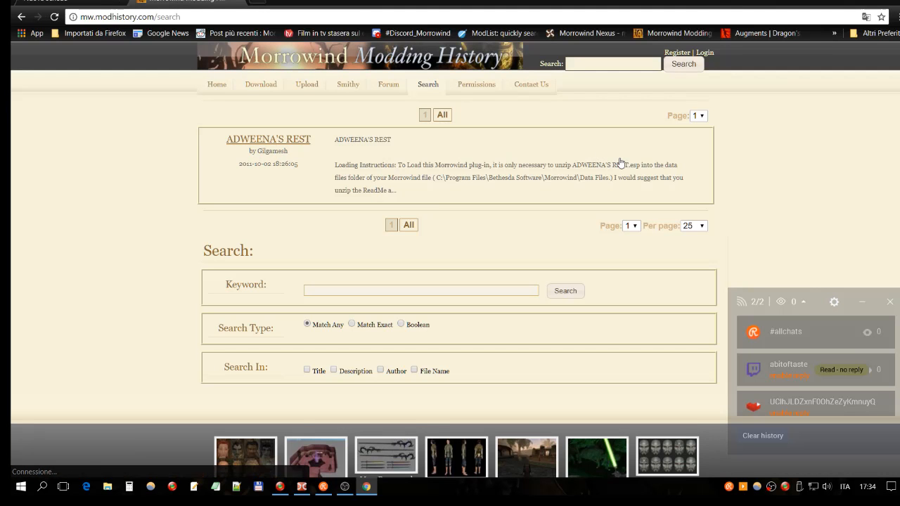
click(702, 226)
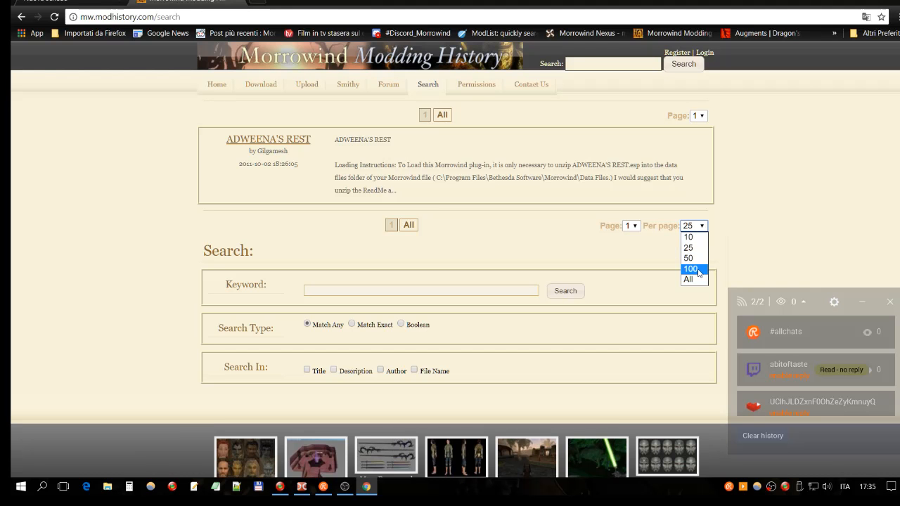
click(328, 291)
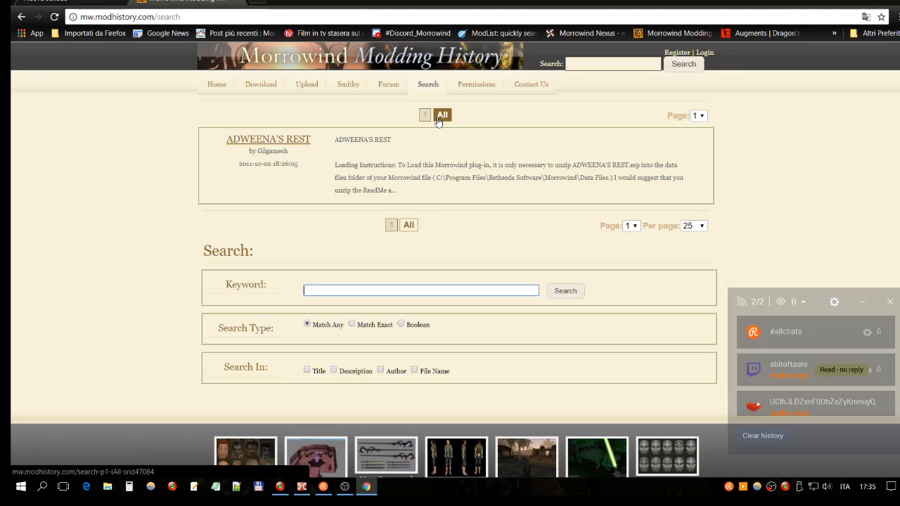
click(782, 303)
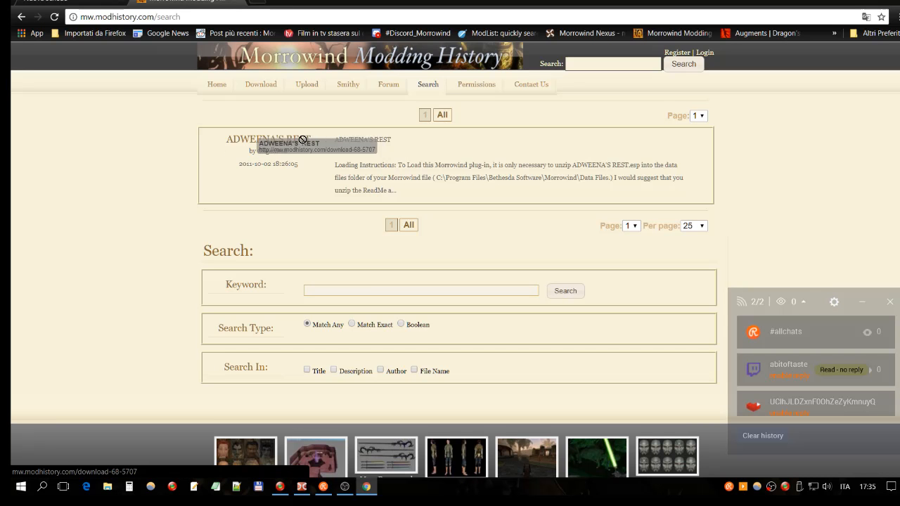
- Open the ADWEENA'S REST search result and read through its description, including the known issues and bugs section
click(338, 168)
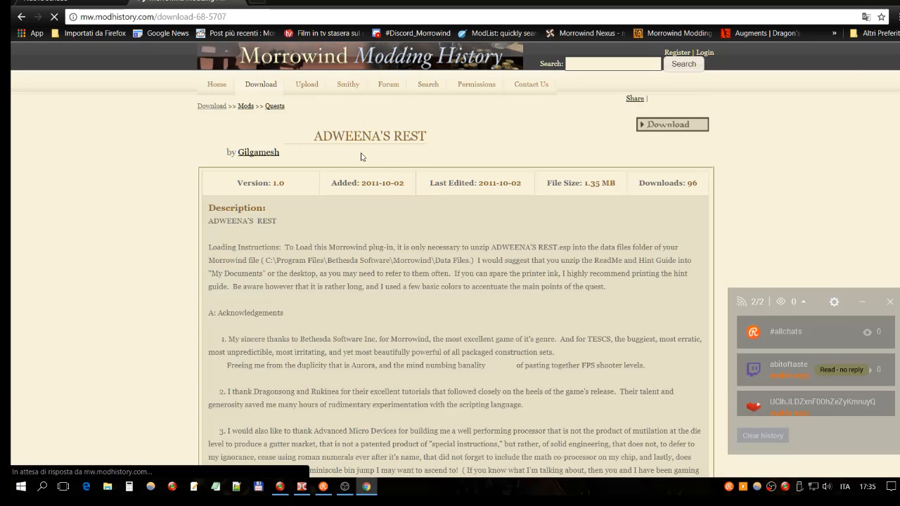
scroll(391, 226, down, 1)
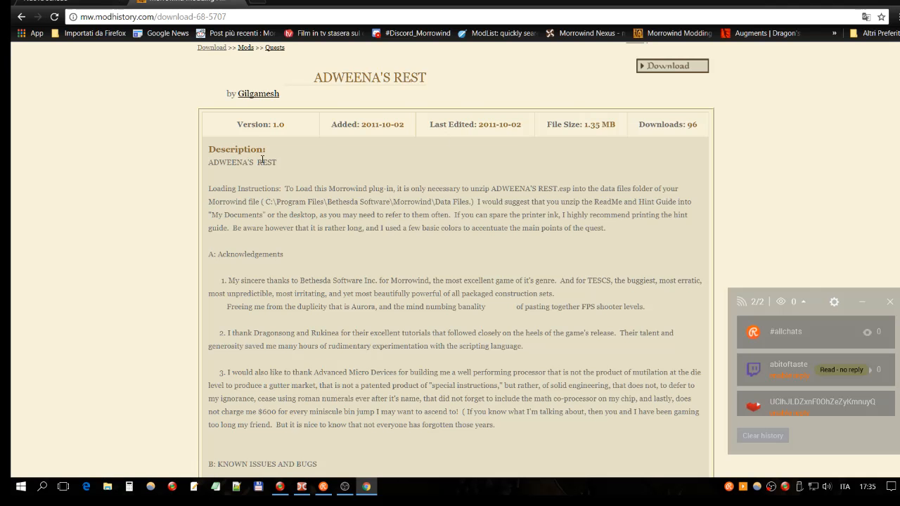
drag(232, 149, 268, 150)
scroll(450, 174, down, 3)
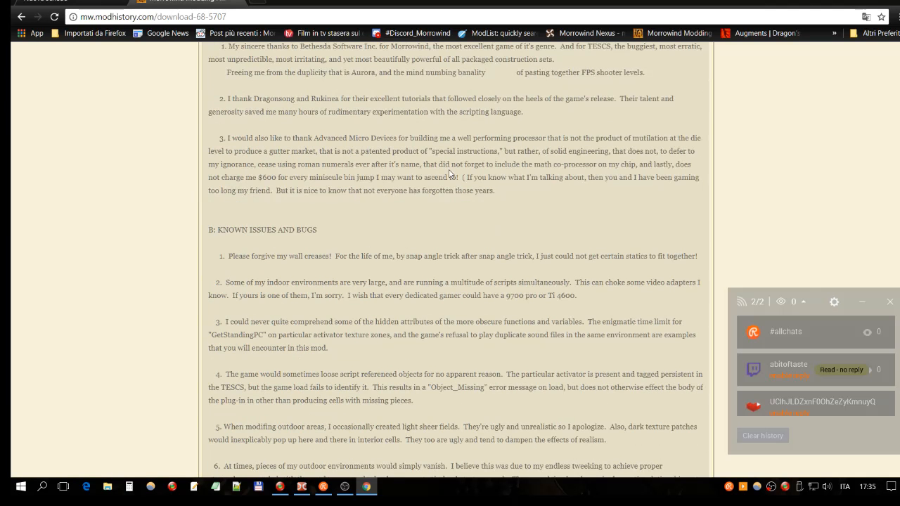
scroll(450, 174, down, 6)
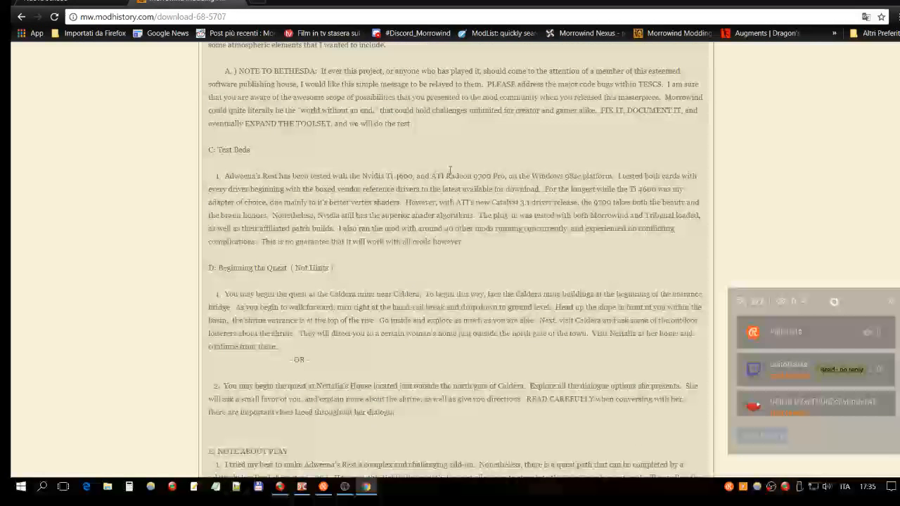
scroll(451, 171, down, 5)
scroll(450, 172, up, 15)
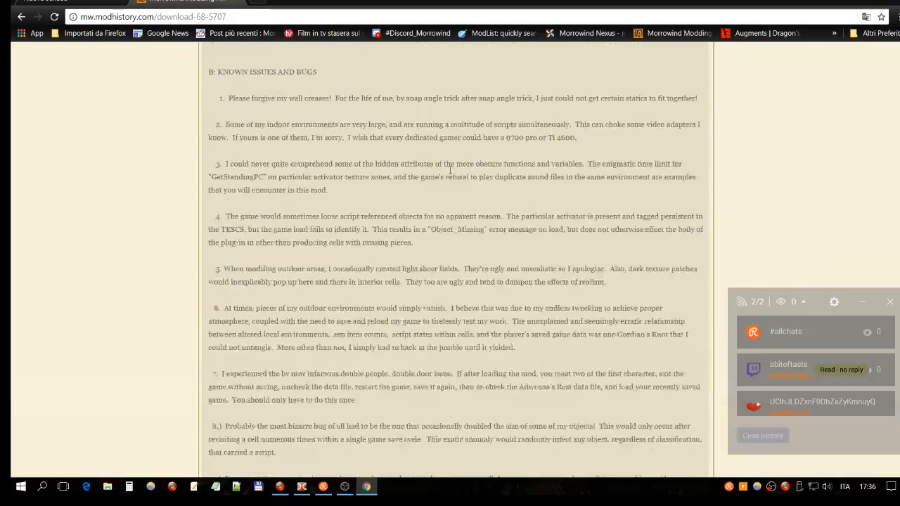
scroll(450, 174, up, 1)
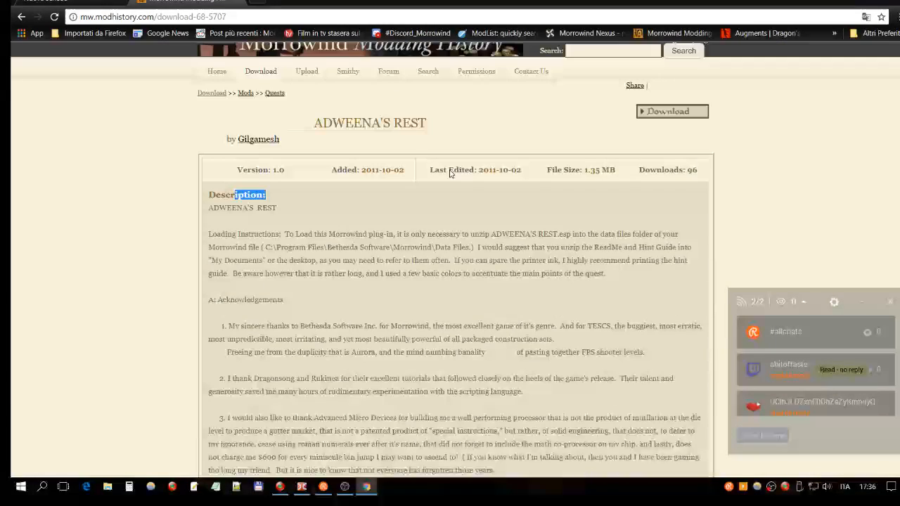
scroll(450, 174, up, 1)
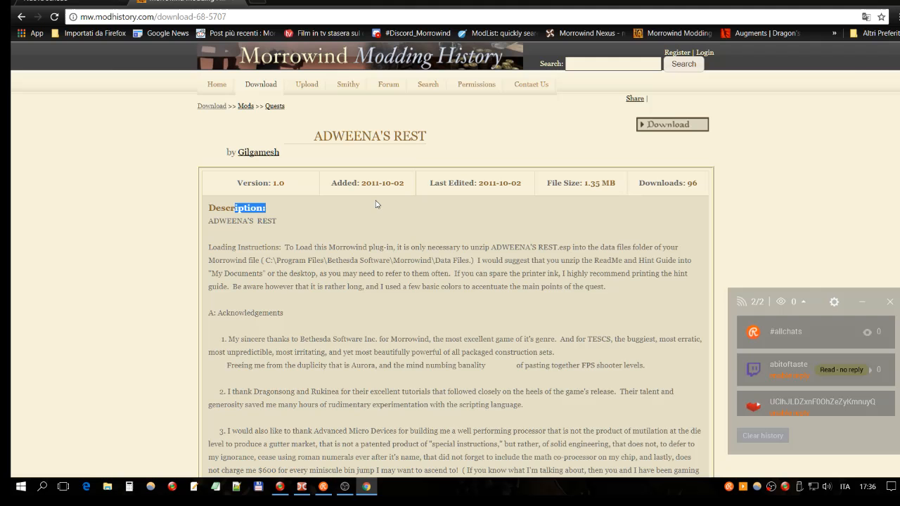
scroll(376, 204, down, 3)
scroll(379, 199, down, 2)
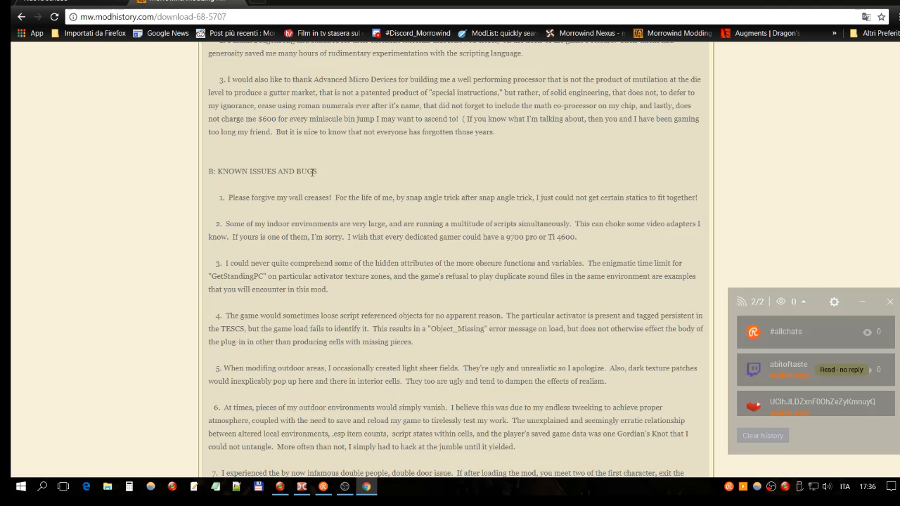
- Read through the rest of the mod's known issues and bugs, then return to the start of its page
scroll(403, 202, down, 3)
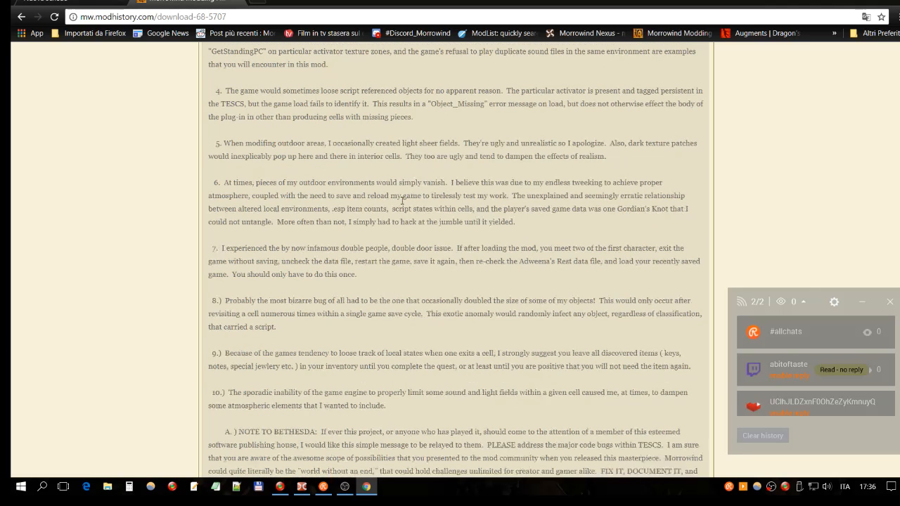
scroll(402, 202, down, 3)
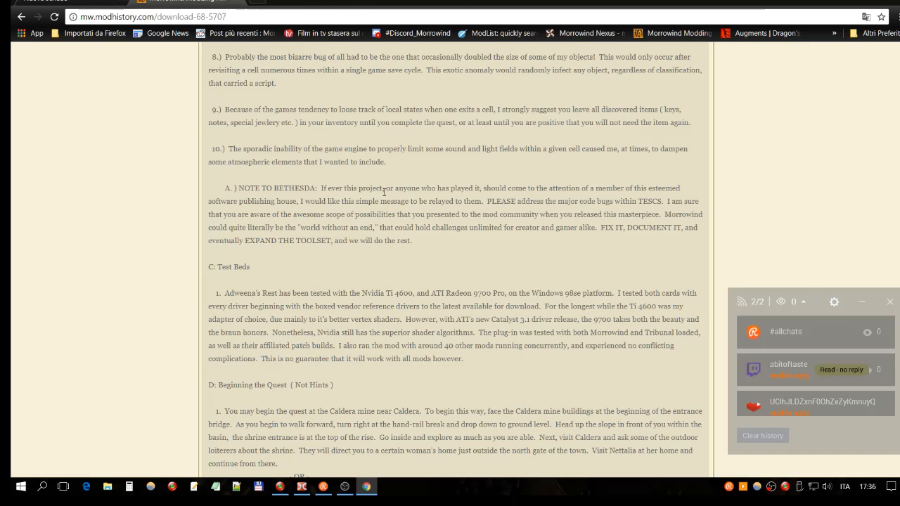
scroll(384, 191, up, 4)
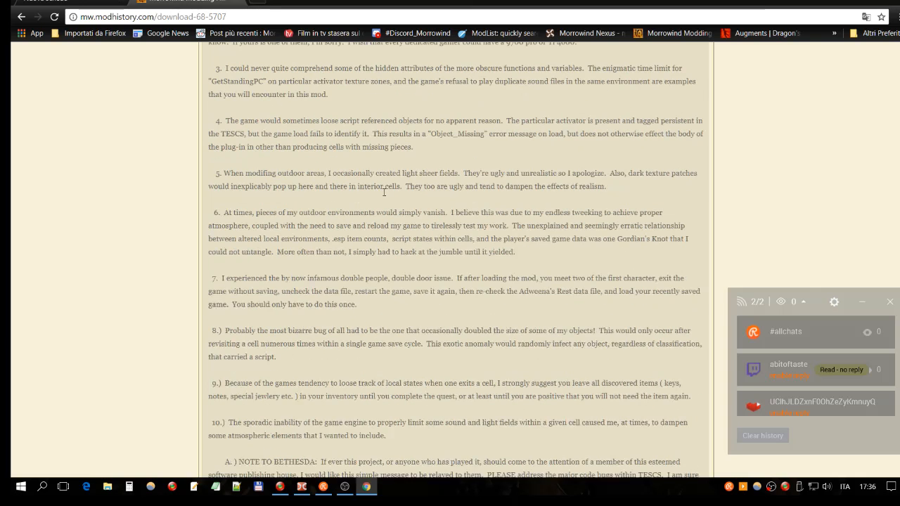
scroll(384, 191, up, 5)
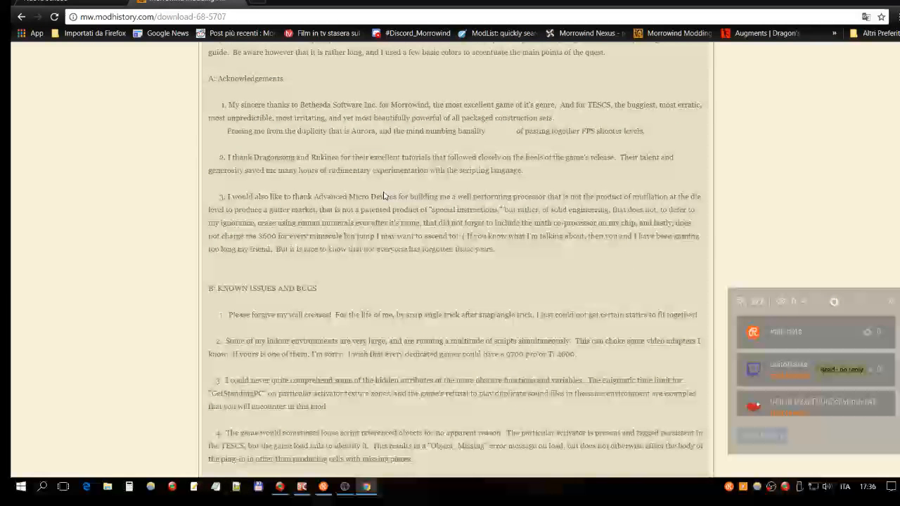
scroll(384, 195, up, 4)
drag(362, 182, 386, 184)
click(372, 226)
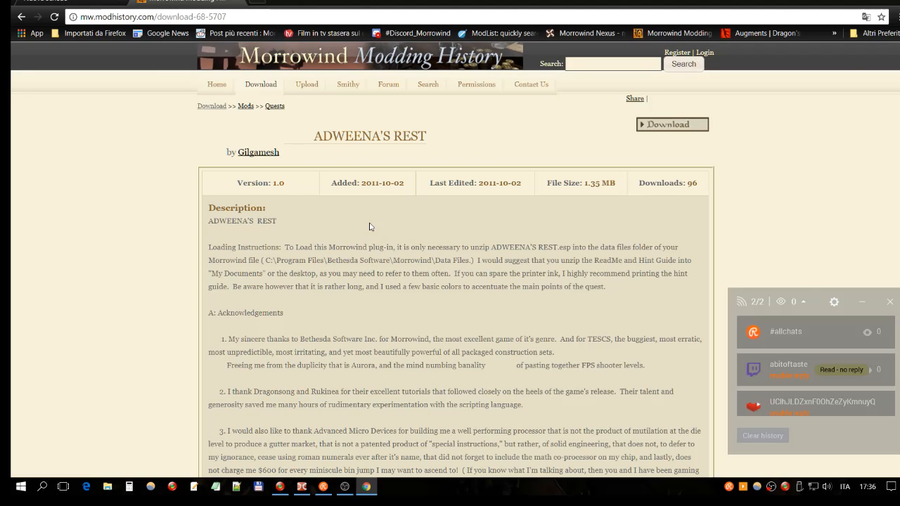
- Download the ADWEENA'S REST mod archive and switch to the Double Commander file manager
scroll(371, 226, down, 1)
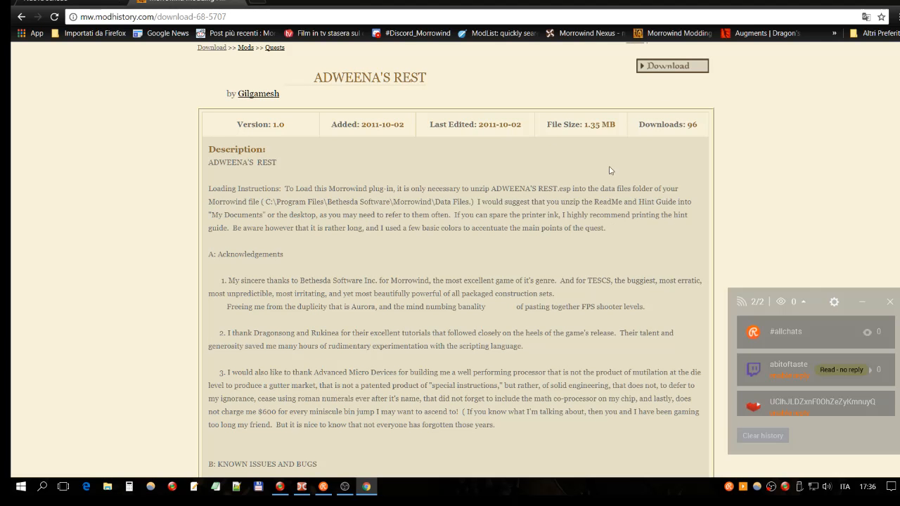
click(654, 68)
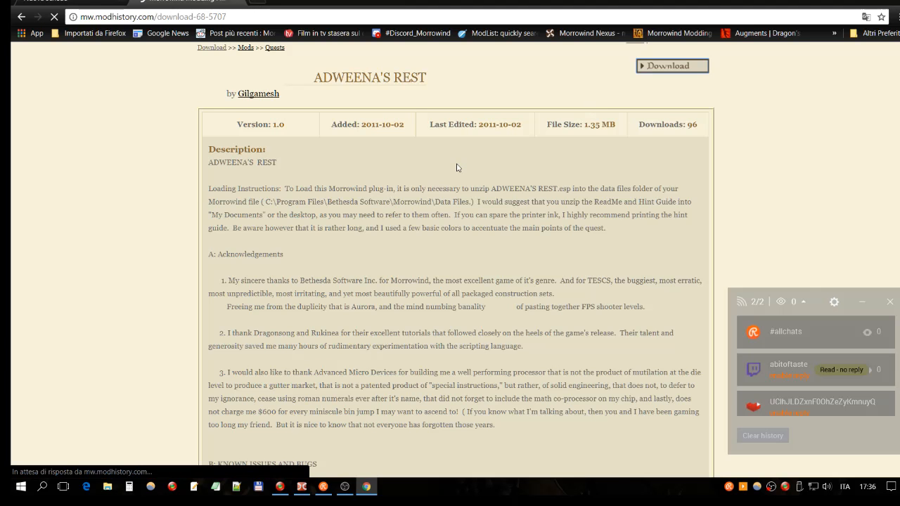
scroll(456, 168, down, 1)
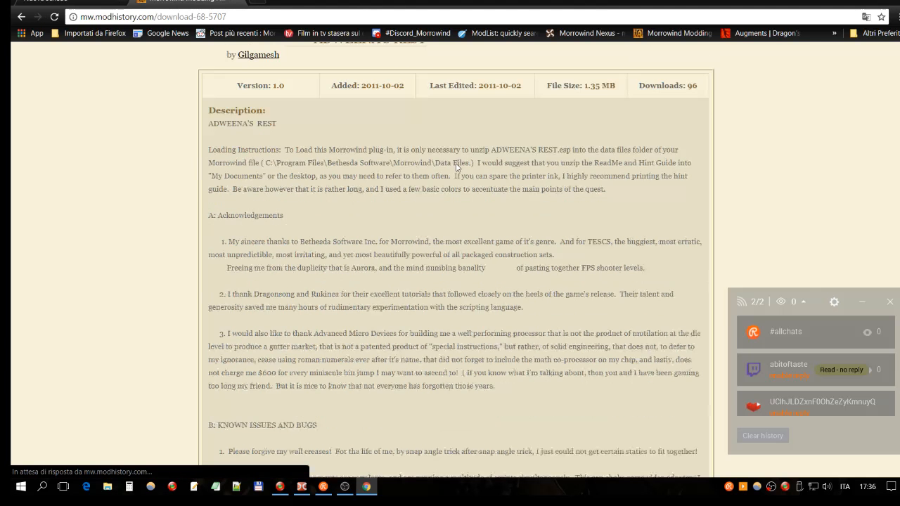
scroll(457, 168, down, 7)
click(301, 486)
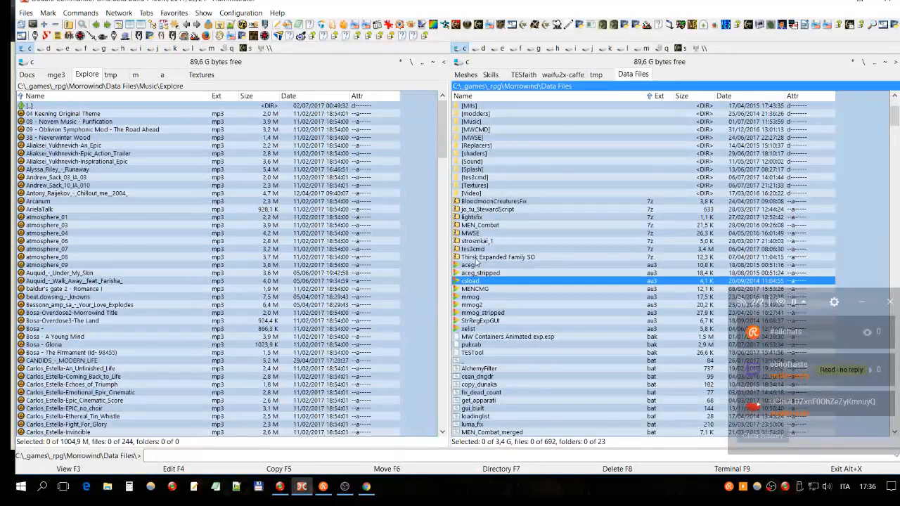
click(624, 48)
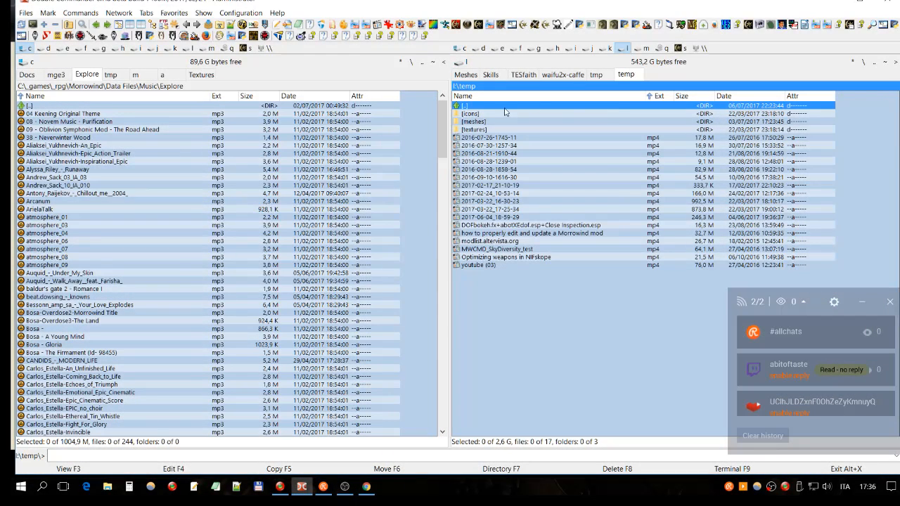
click(863, 62)
double_click(515, 131)
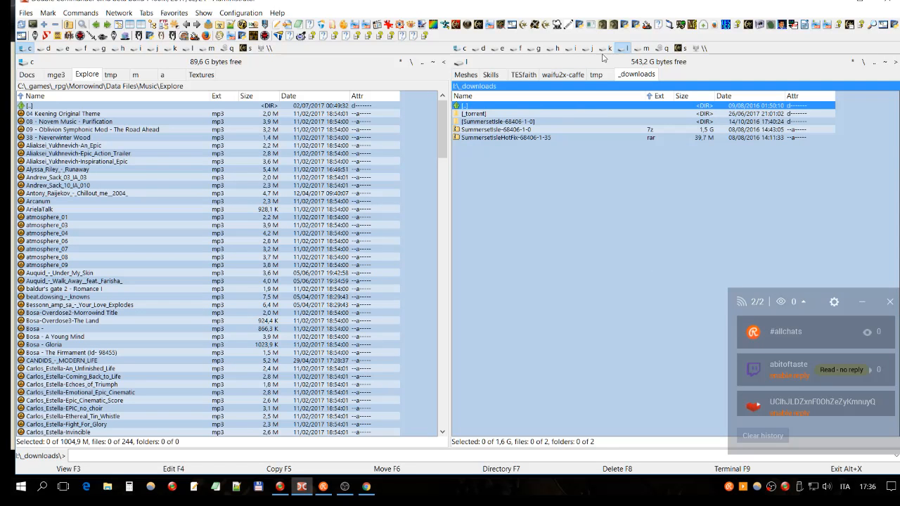
- Go up to the h:\_download folder on drive h and sort its contents by date, newest first
click(557, 49)
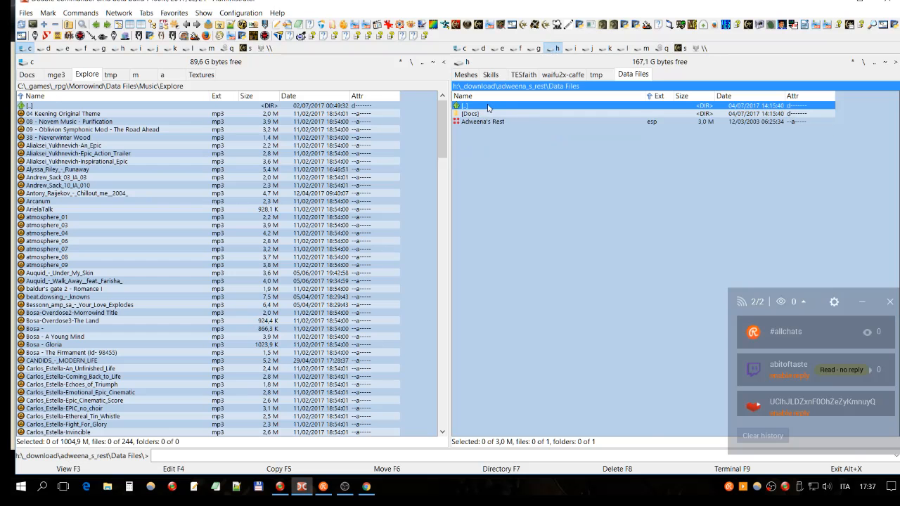
double_click(491, 107)
double_click(491, 106)
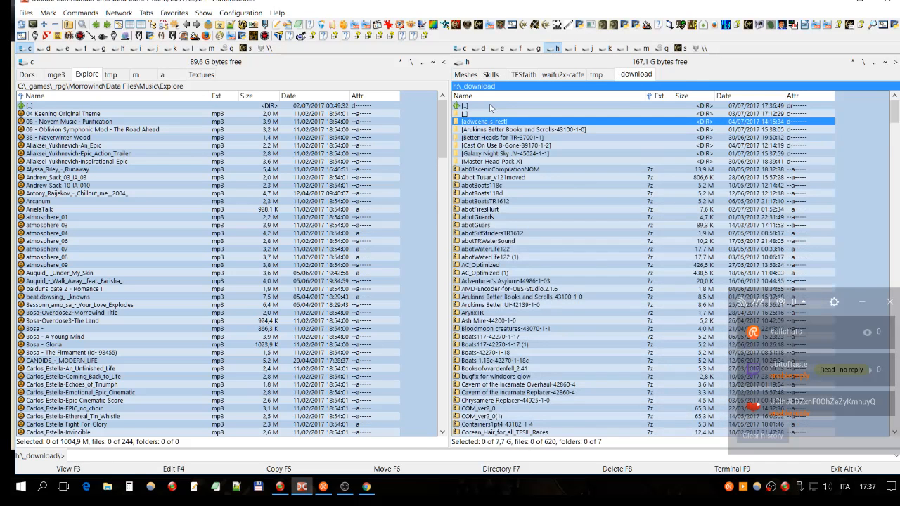
click(771, 96)
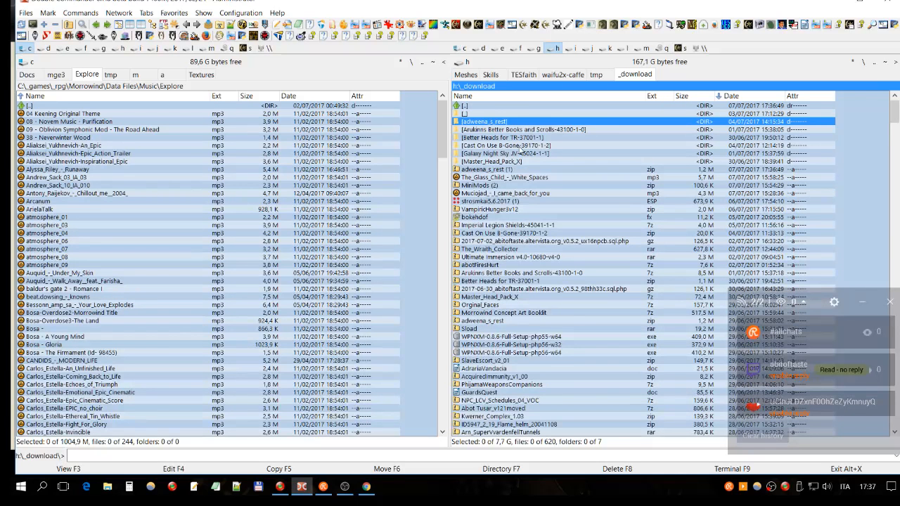
- Extract the adweena_s_rest (1) zip archive with 7-Zip into a folder of the same name
right_click(508, 170)
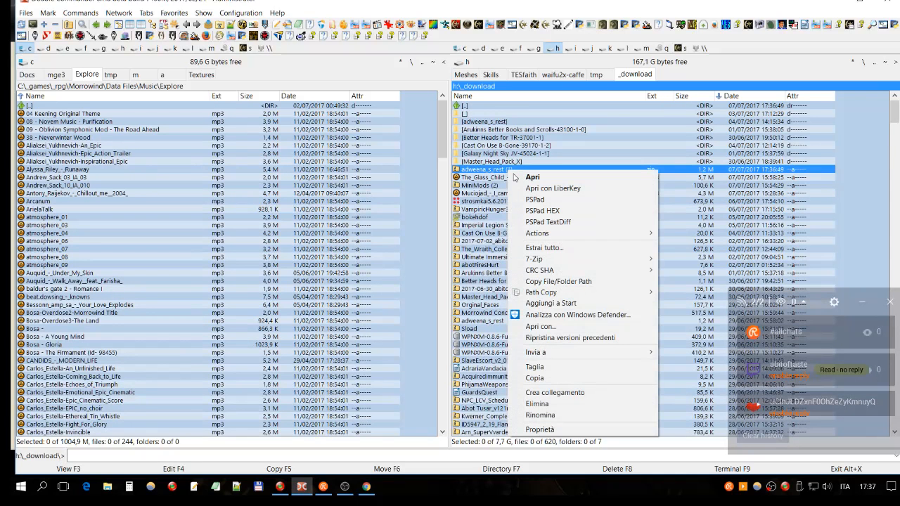
click(561, 259)
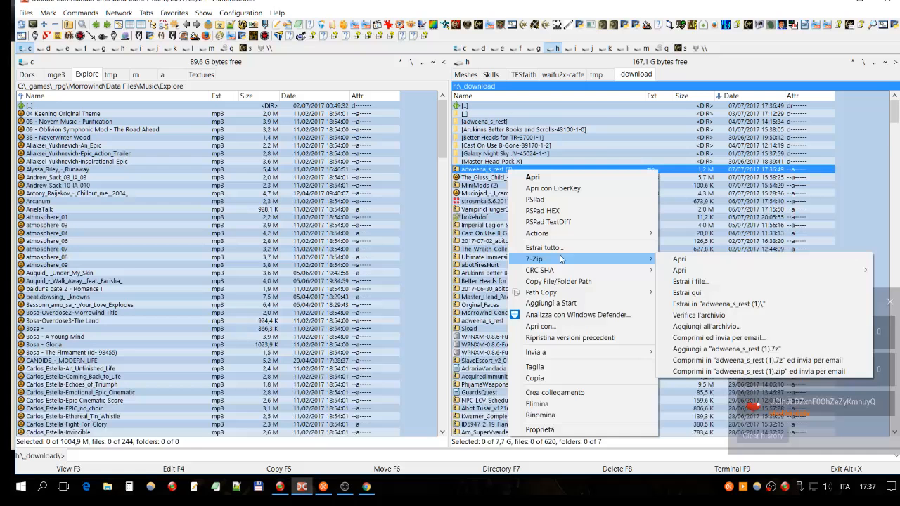
click(719, 304)
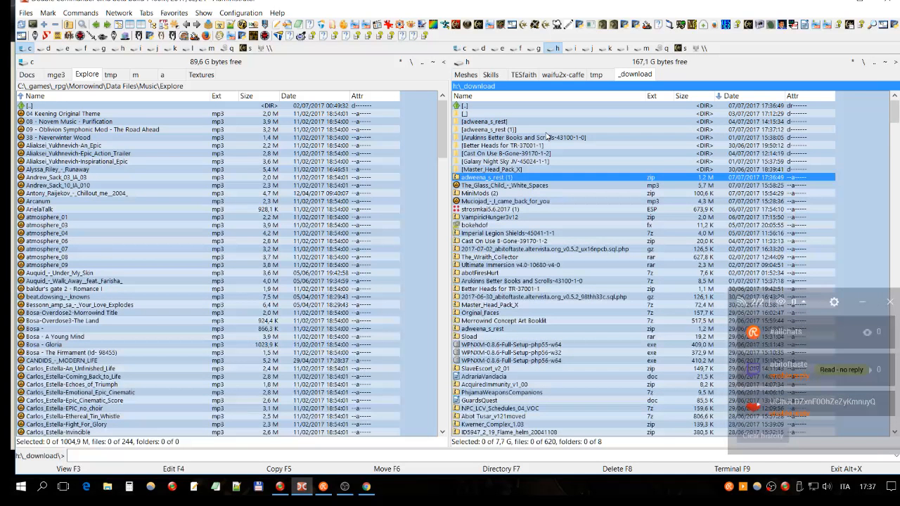
- Open the extracted adweena_s_rest (1) folder and select the Adweena's Rest esp file among its contents
click(496, 122)
click(485, 130)
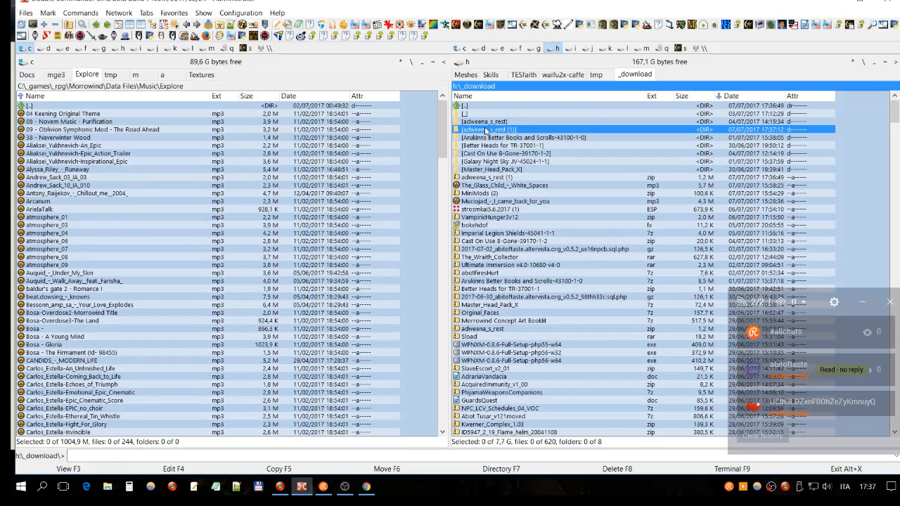
double_click(462, 130)
click(562, 121)
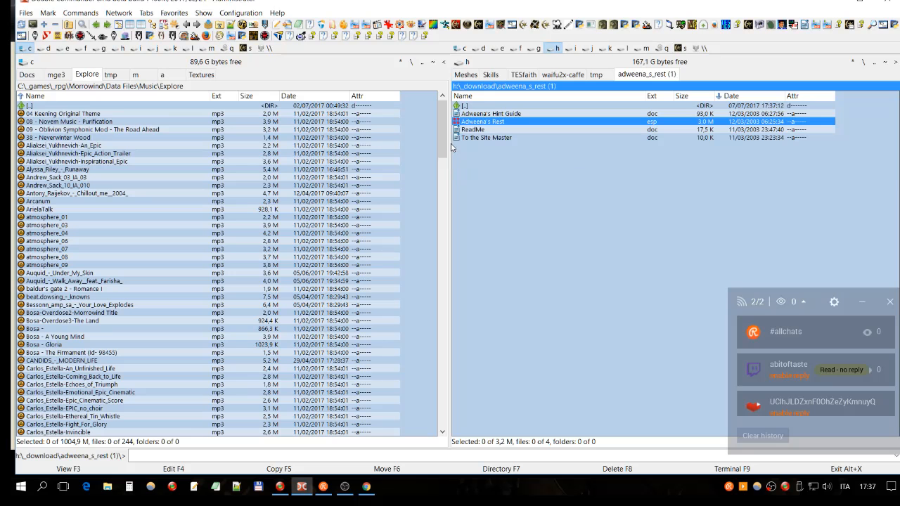
drag(450, 145, 441, 143)
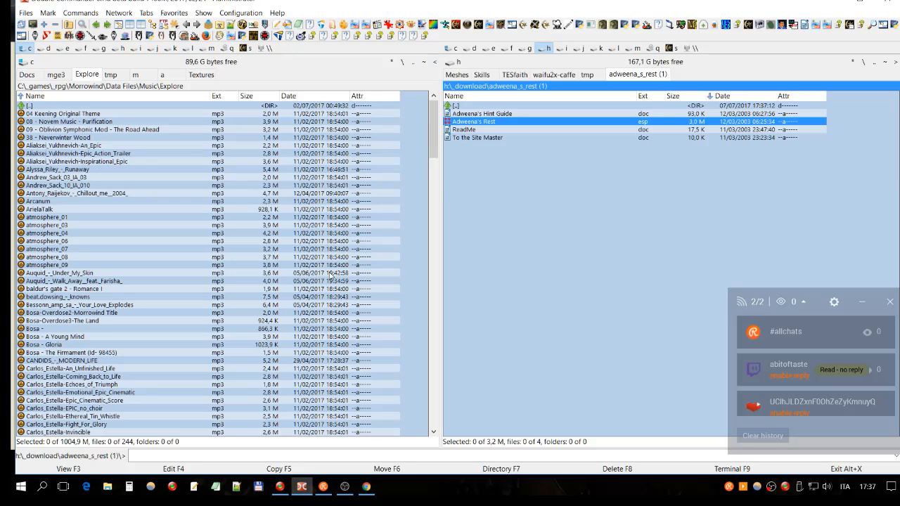
- Switch to Google Chrome and search the web for "orthodox file manager" in a new tab
click(367, 487)
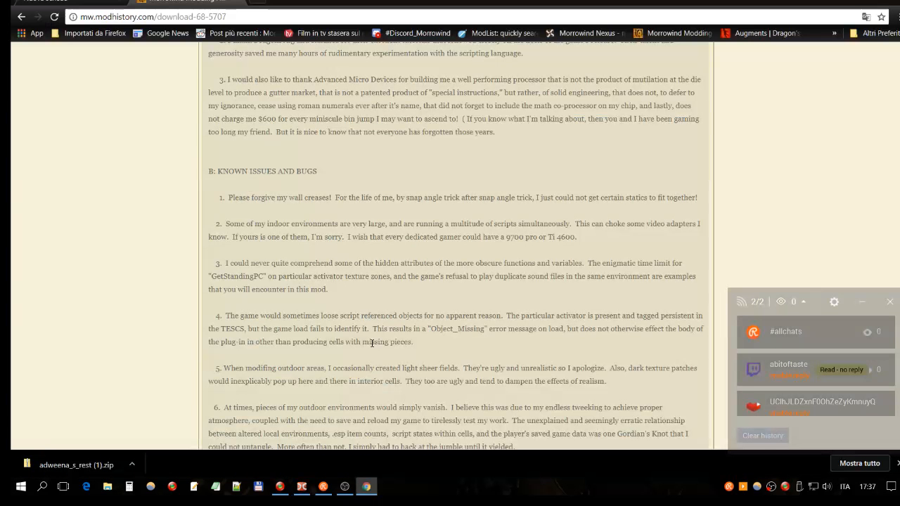
key(ctrl+t)
click(358, 213)
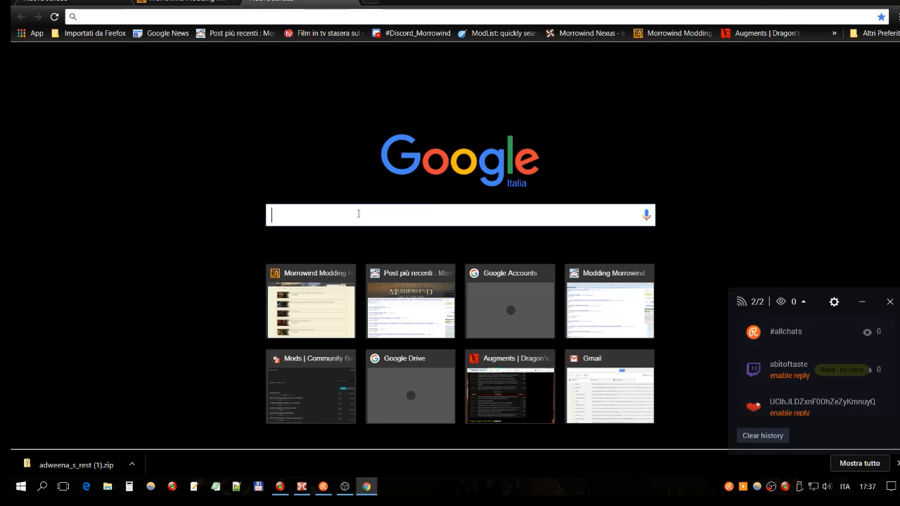
text(th)
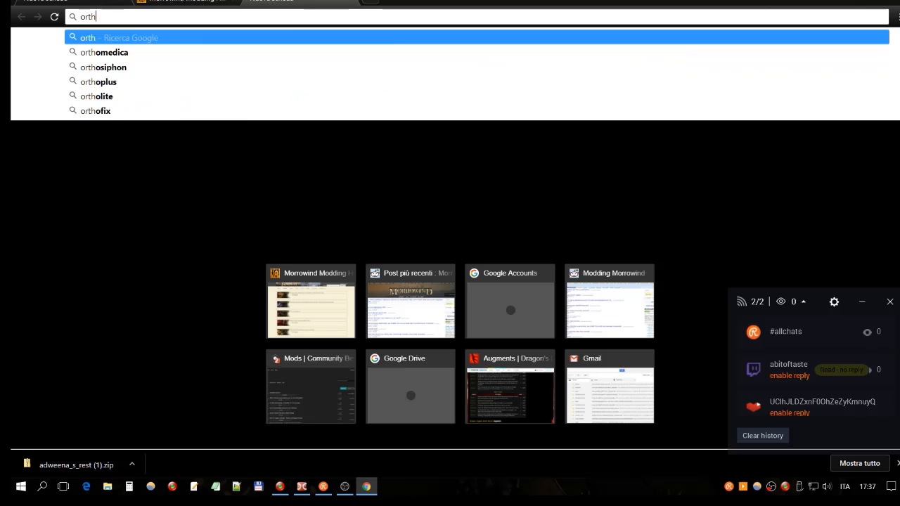
text(odox f)
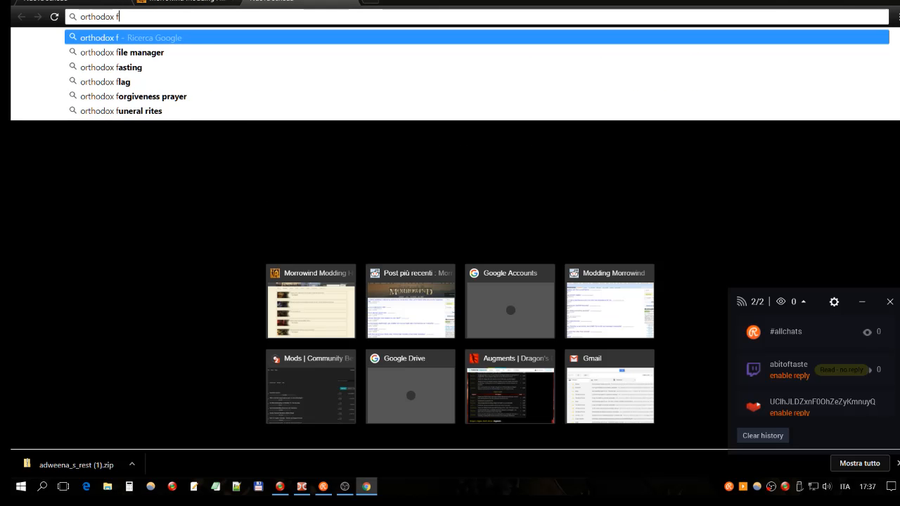
text(ile manager)
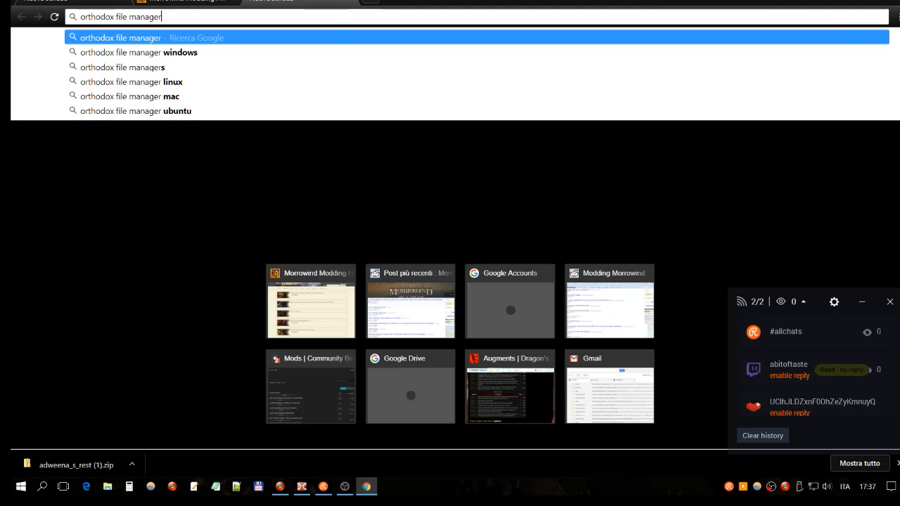
key(Return)
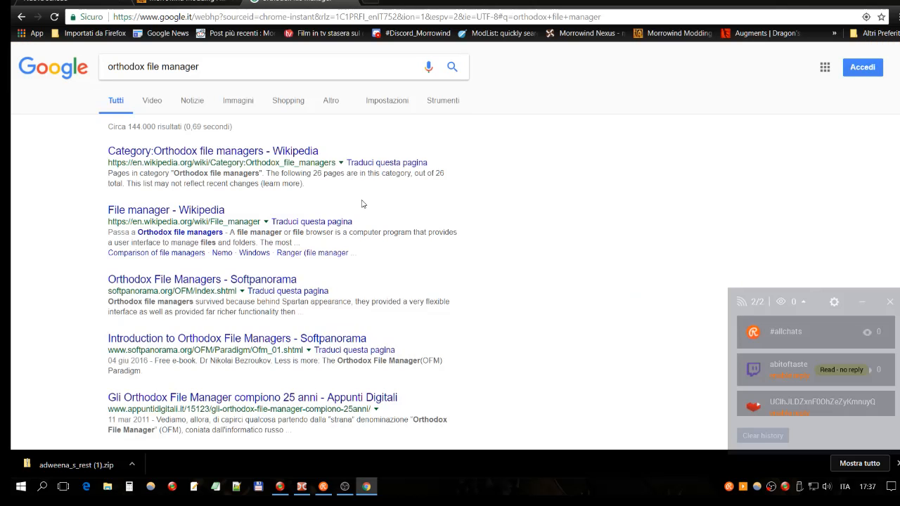
- Open the Wikipedia category page on orthodox file managers and follow its link to the Orthodox file managers article section
double_click(276, 151)
click(288, 153)
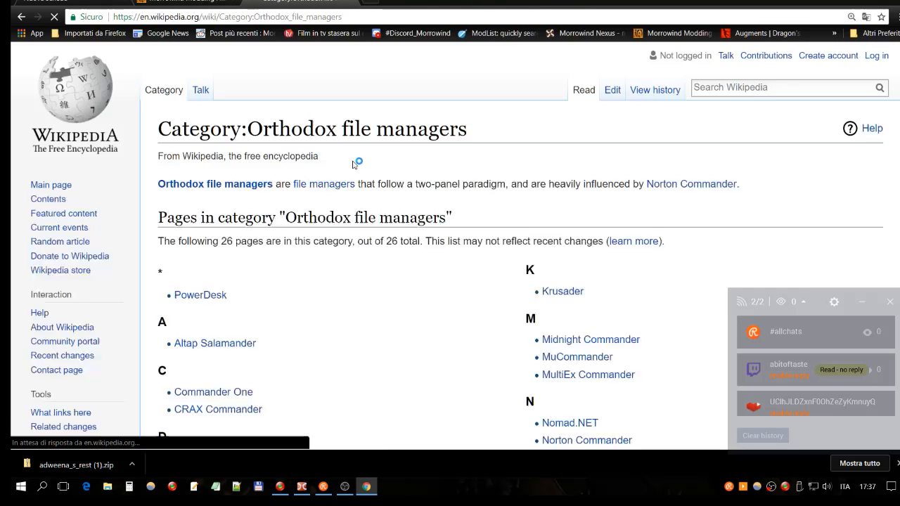
click(249, 184)
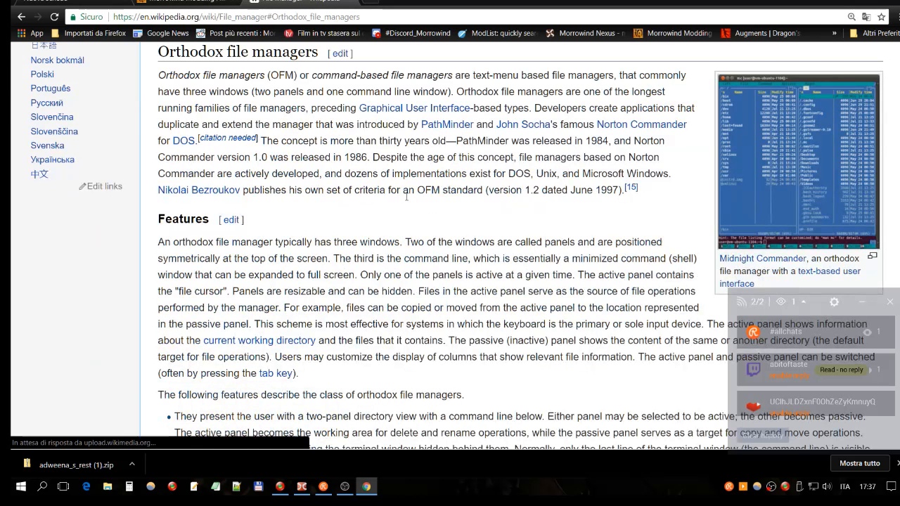
- Look over the File manager article's introduction, then read the Orthodox file managers section and its features
scroll(369, 104, up, 3)
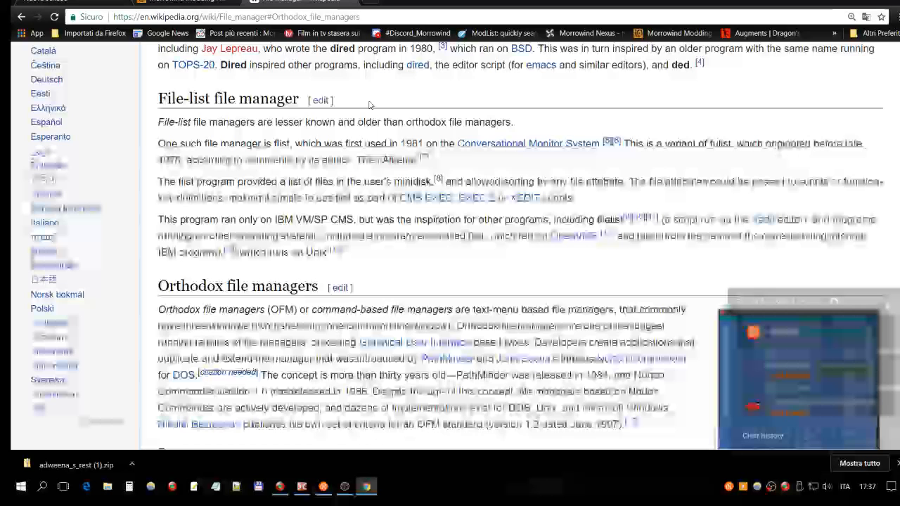
scroll(370, 104, up, 10)
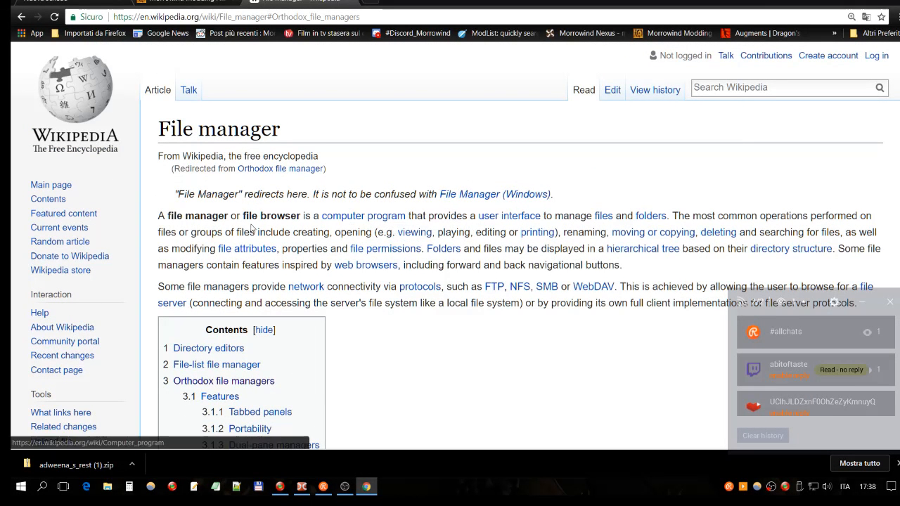
scroll(431, 261, down, 1)
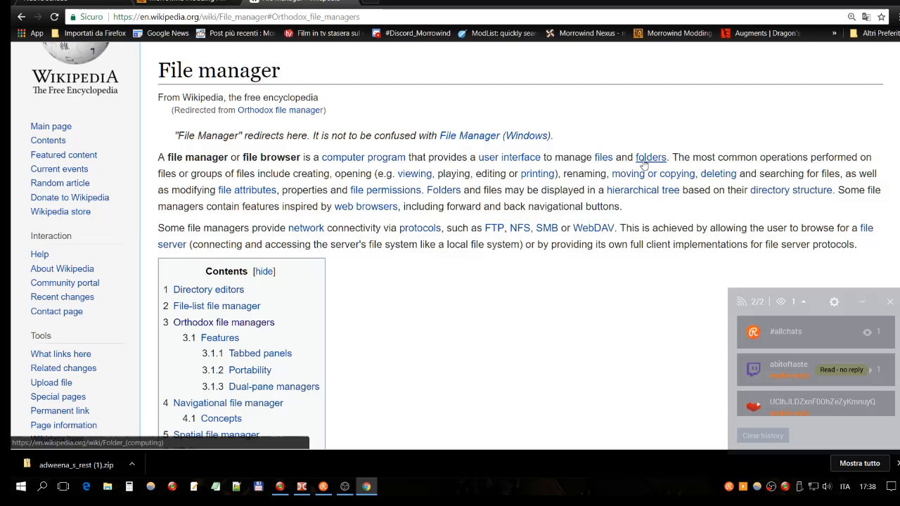
scroll(451, 166, down, 6)
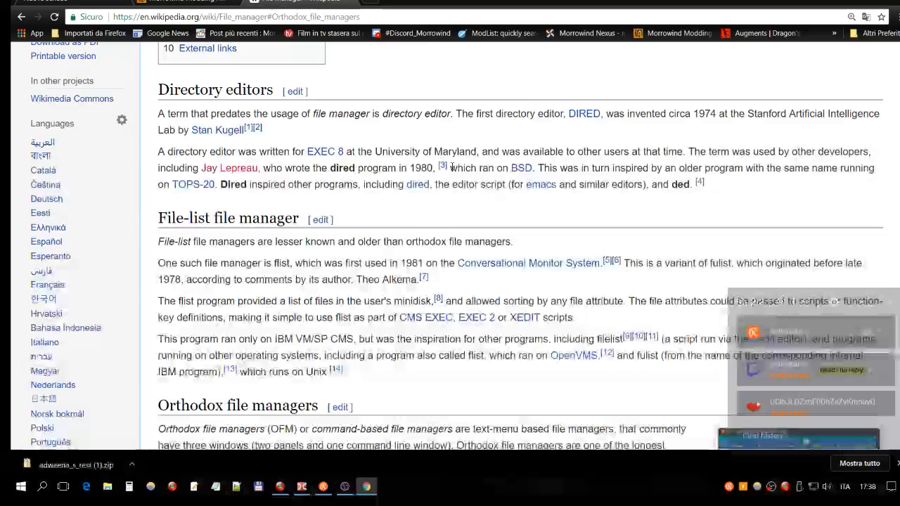
scroll(451, 166, down, 3)
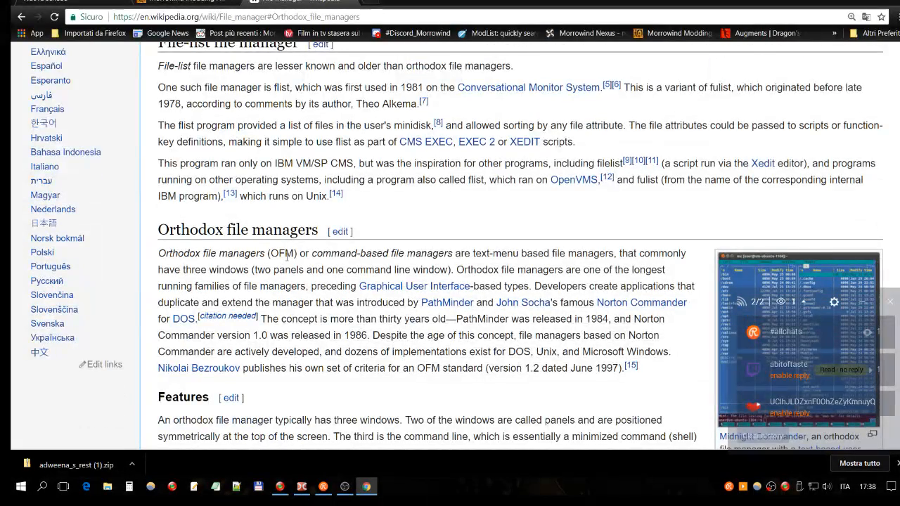
scroll(304, 255, down, 1)
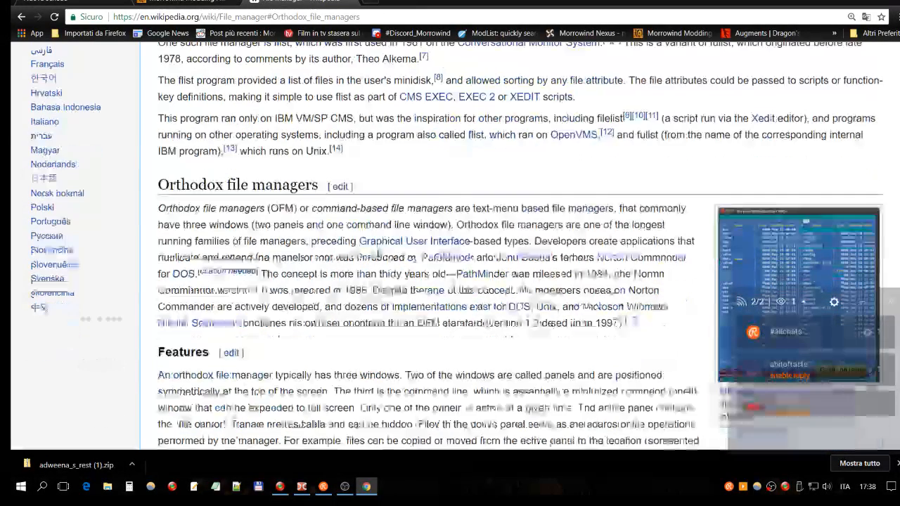
scroll(380, 255, down, 1)
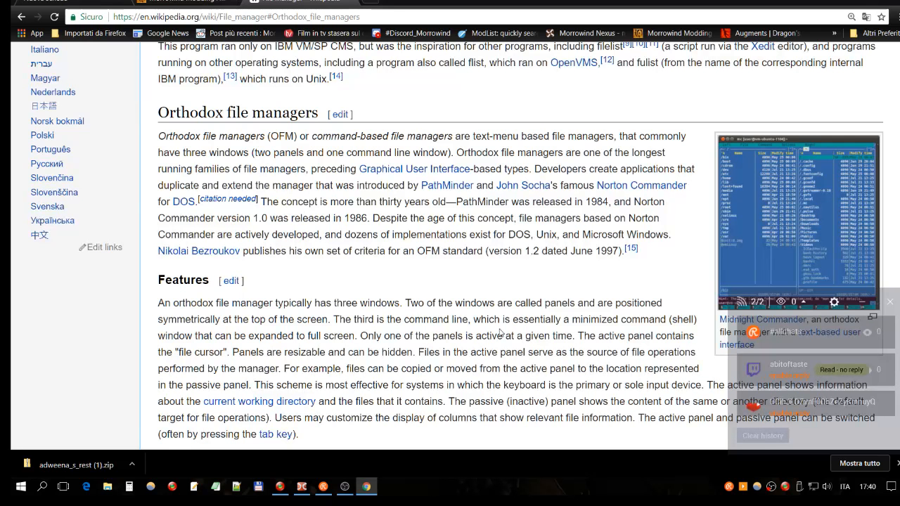
- Switch to Double Commander, visit its official website from the program's help, look over the key features, and close the browser window
click(302, 487)
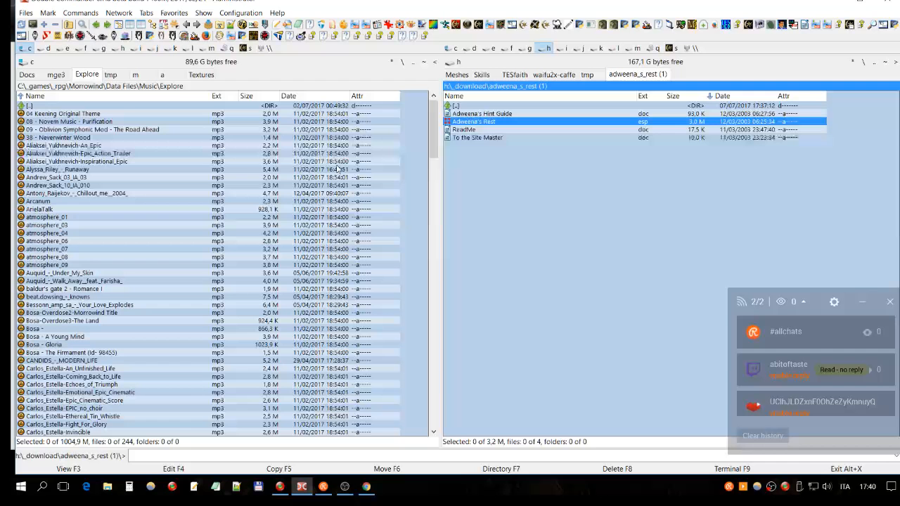
click(278, 13)
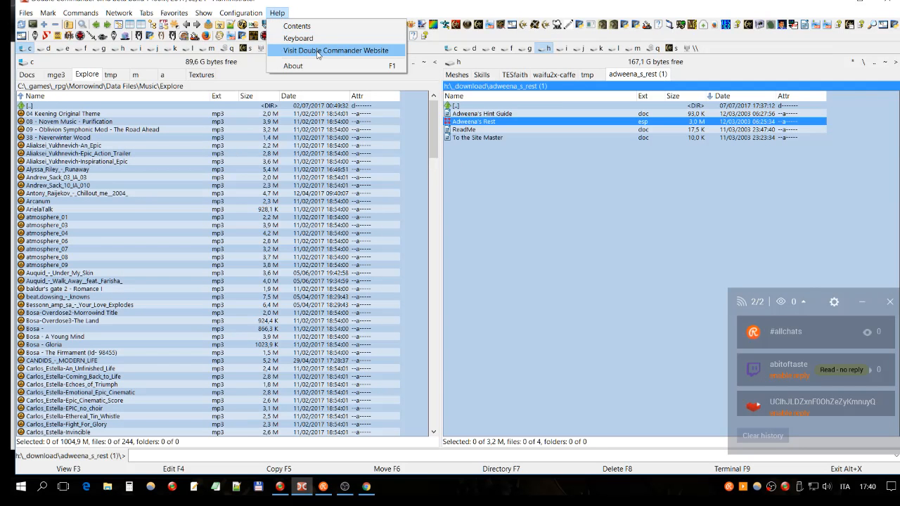
click(371, 51)
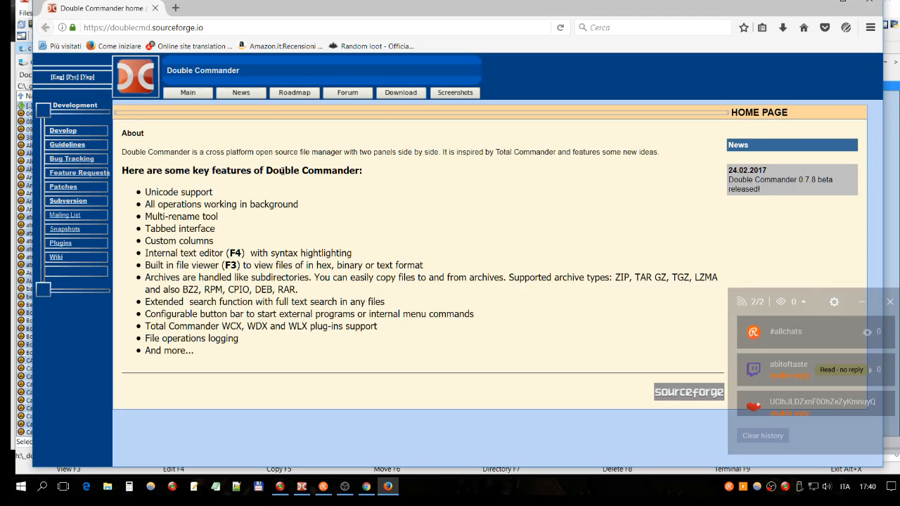
drag(267, 171, 370, 171)
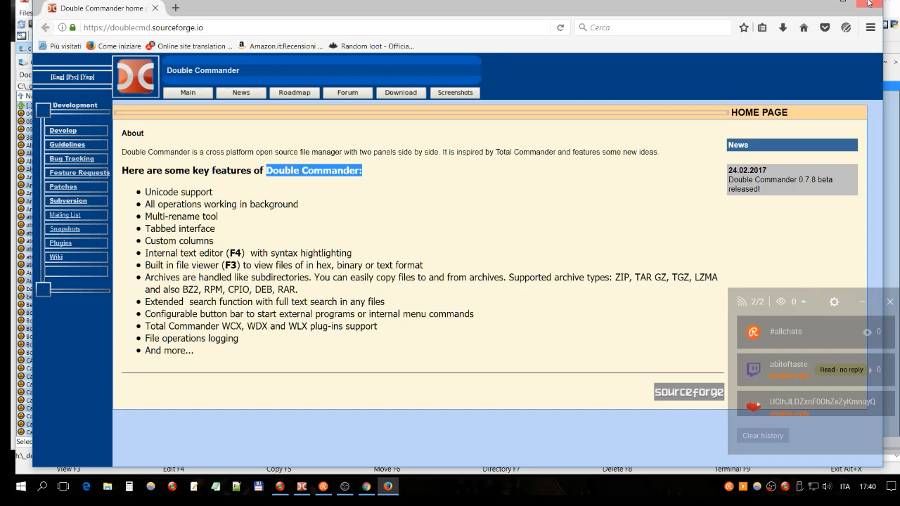
click(869, 4)
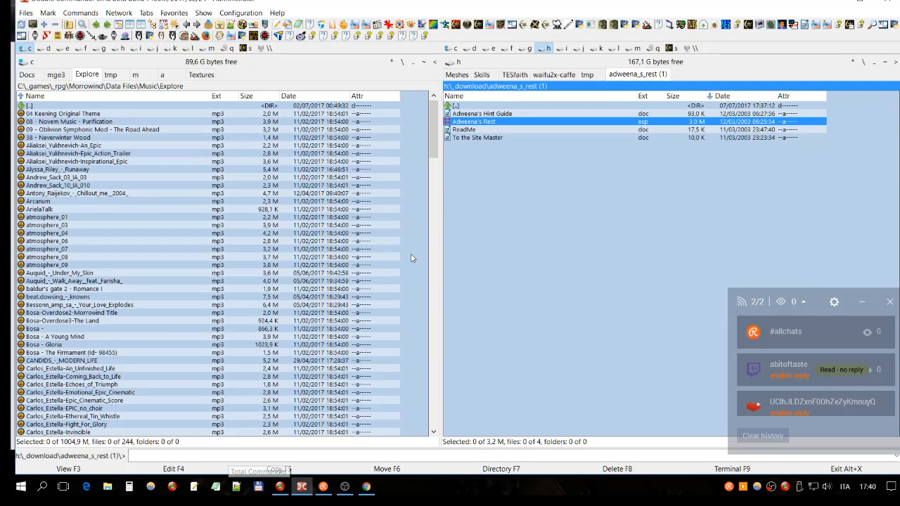
- Switch to Google Chrome and look up "total commander" in a new tab to reach the program's website
click(367, 486)
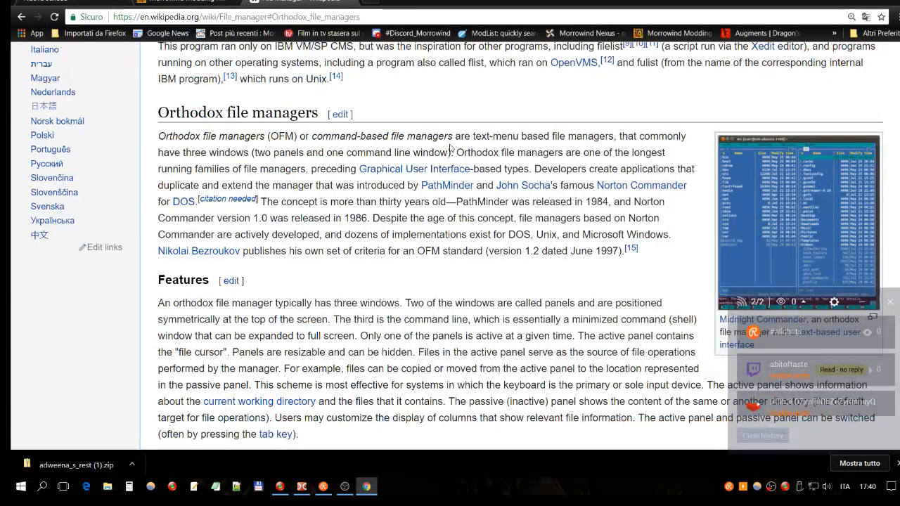
click(366, 4)
text(tota)
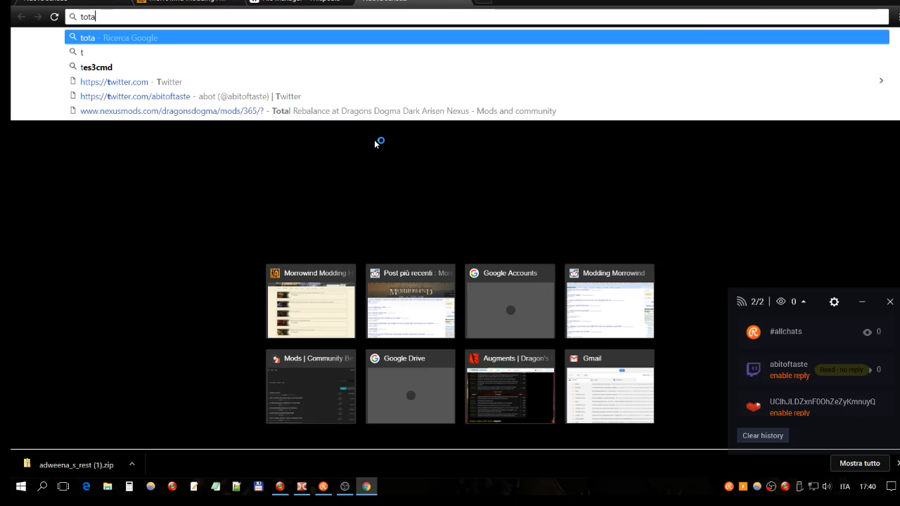
text(l commander)
key(Return)
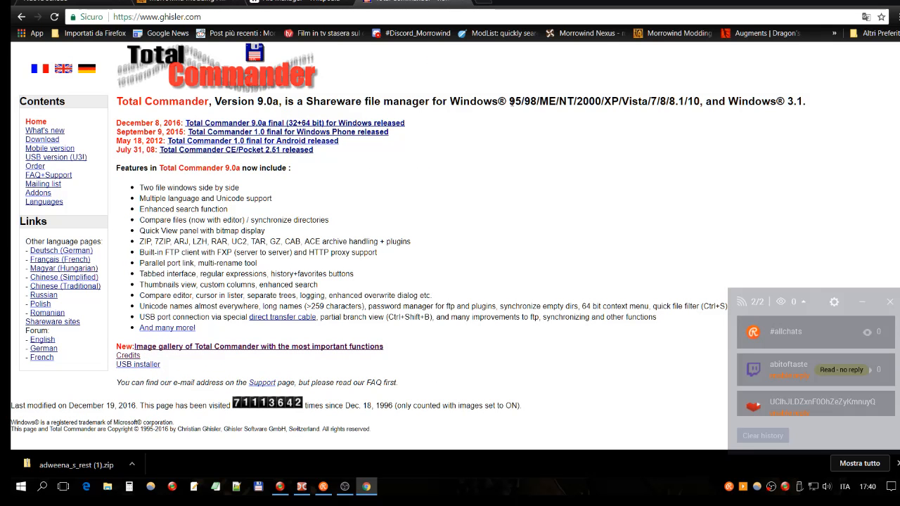
- Examine Total Commander's supported Windows versions and its two side-by-side file windows feature, and return to the Wikipedia File manager article
double_click(542, 103)
click(587, 101)
drag(240, 189, 141, 190)
click(209, 185)
click(274, 4)
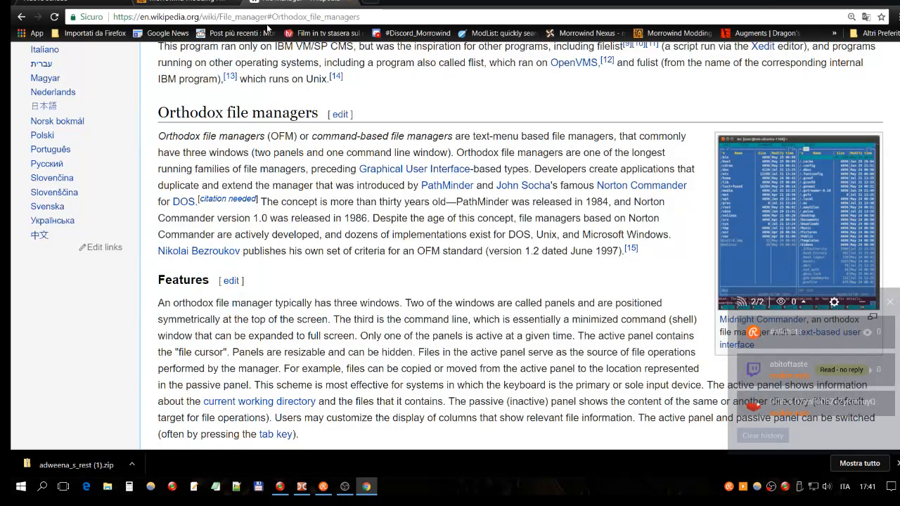
- Switch to Double Commander and highlight the Adweena's Rest esp, To the Site Master and Adweena's Hint Guide files one after another
click(302, 486)
click(589, 197)
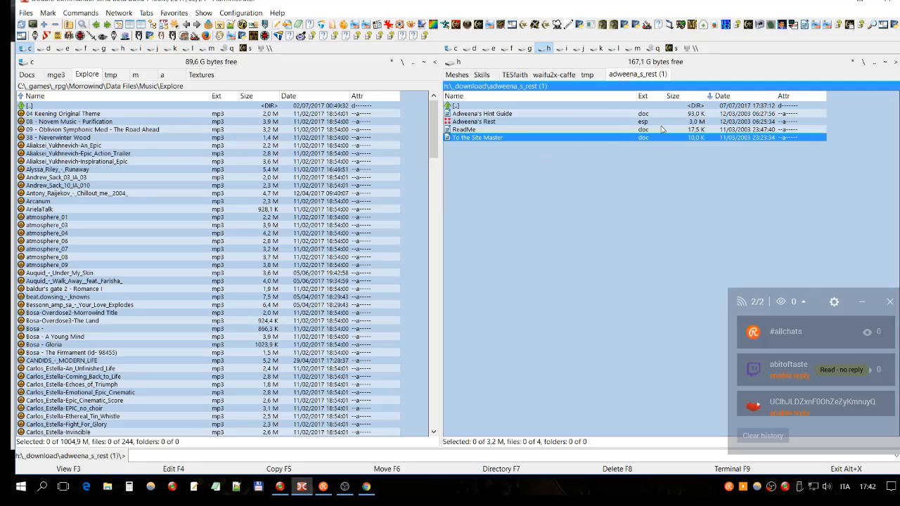
click(516, 122)
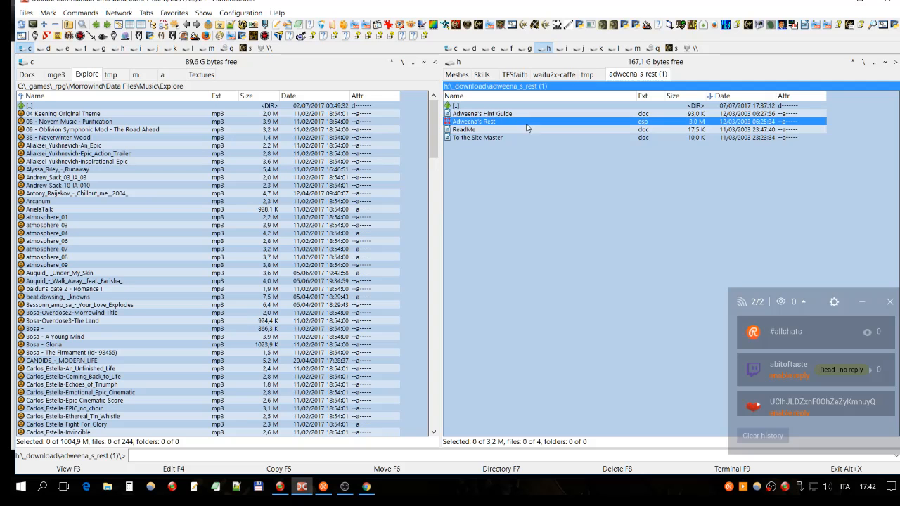
click(507, 138)
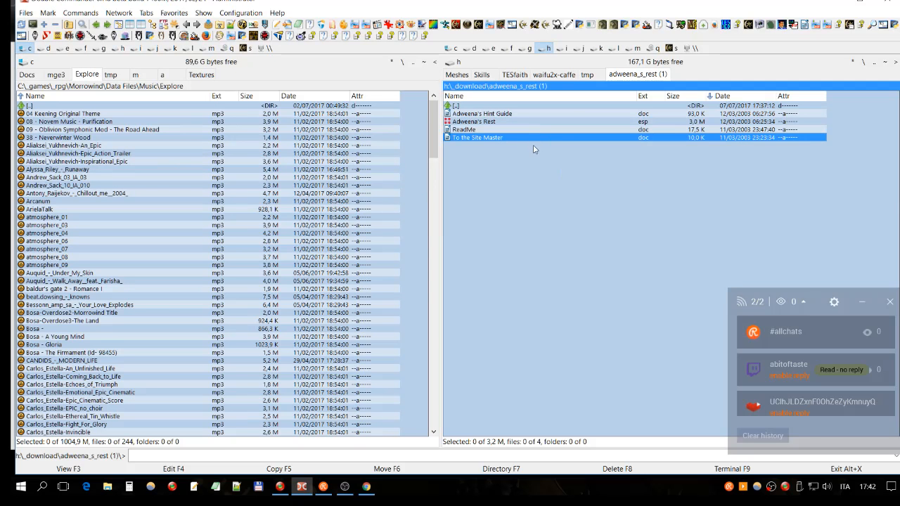
click(500, 114)
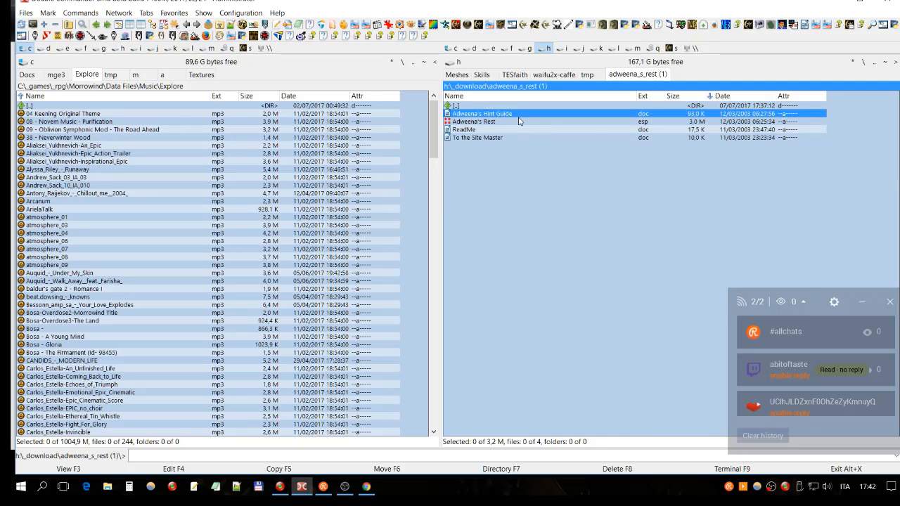
- Go up to the _download folder, compare the adweena_s_rest (1) folder with its zip archive, and reopen the extracted folder
double_click(462, 107)
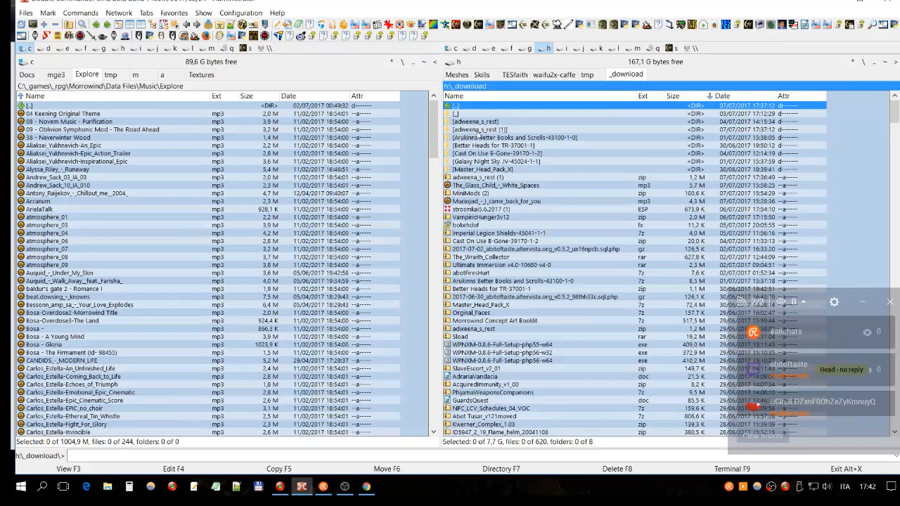
double_click(480, 131)
double_click(480, 107)
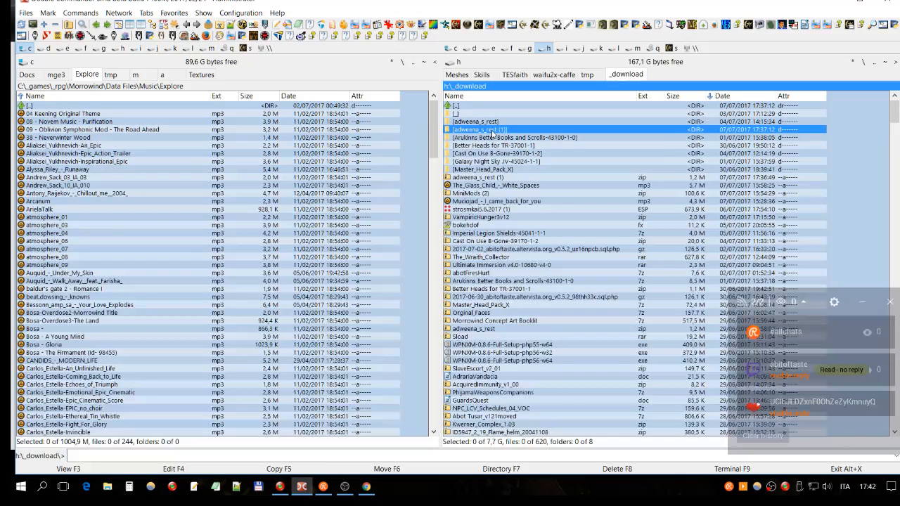
mouse_move(503, 134)
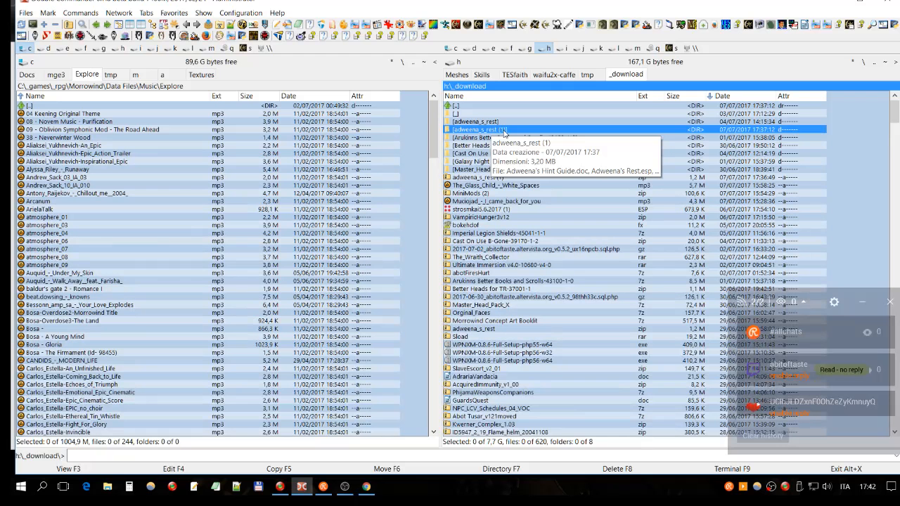
click(462, 178)
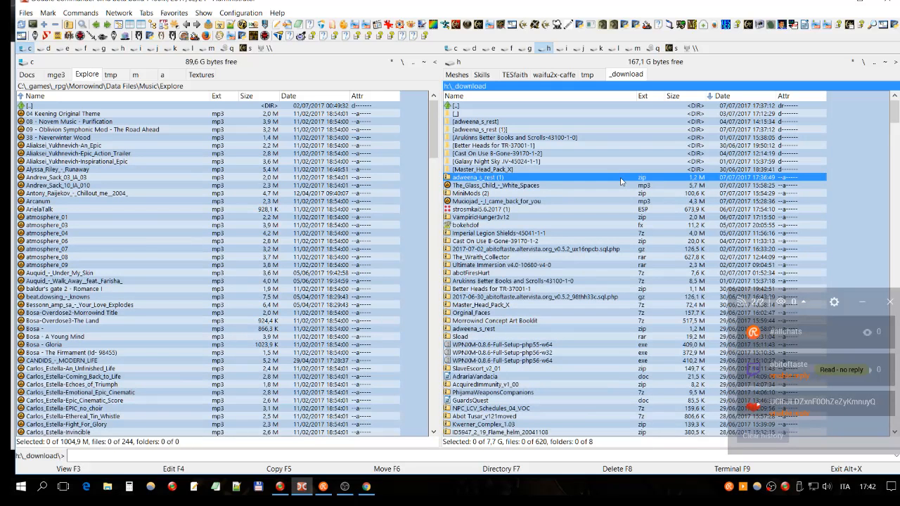
click(473, 131)
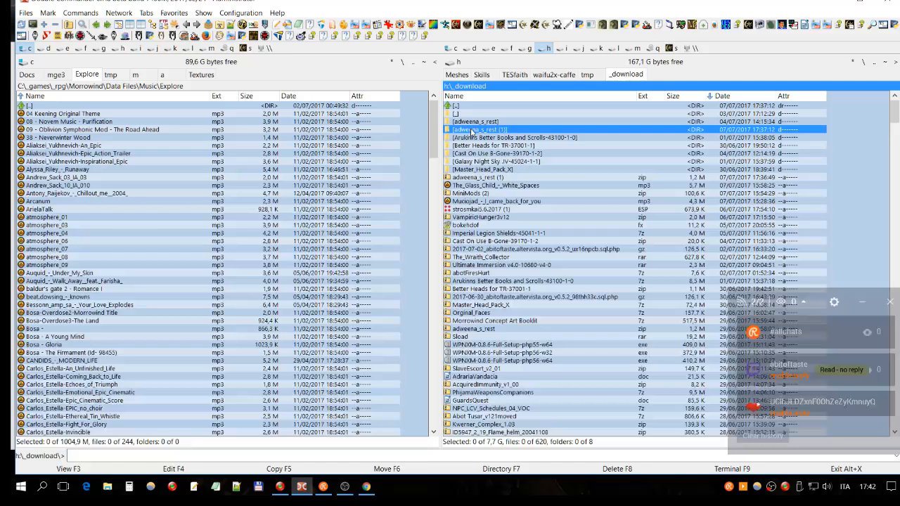
double_click(473, 131)
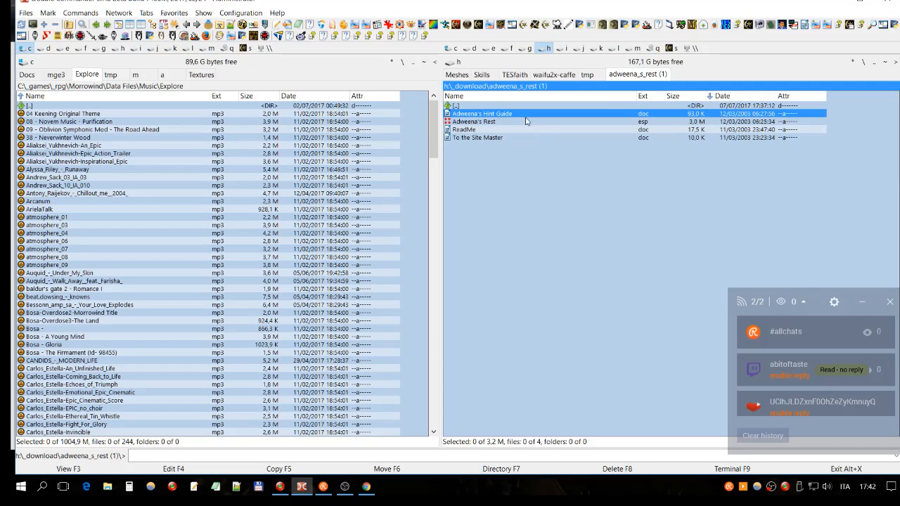
- Go through the doc files supplied with the mod and open the ReadMe document
click(473, 137)
click(473, 131)
click(496, 116)
click(496, 138)
click(485, 131)
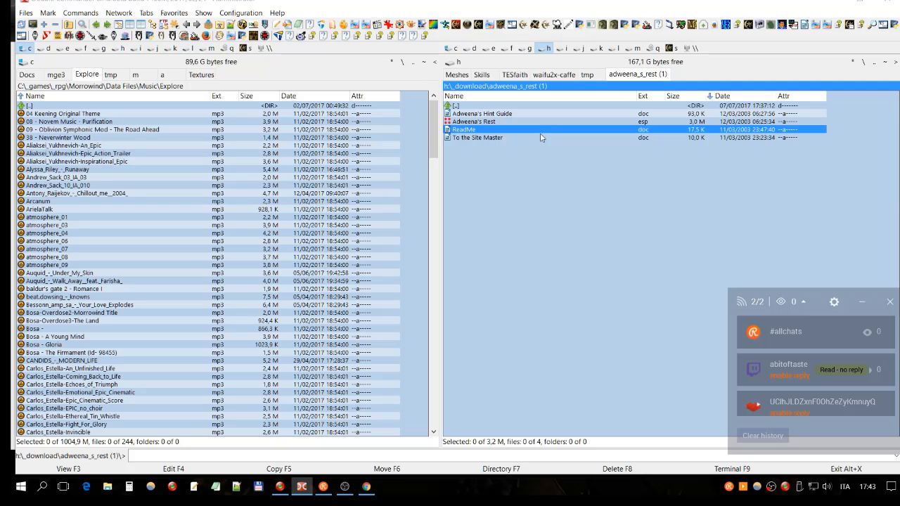
right_click(639, 130)
click(664, 135)
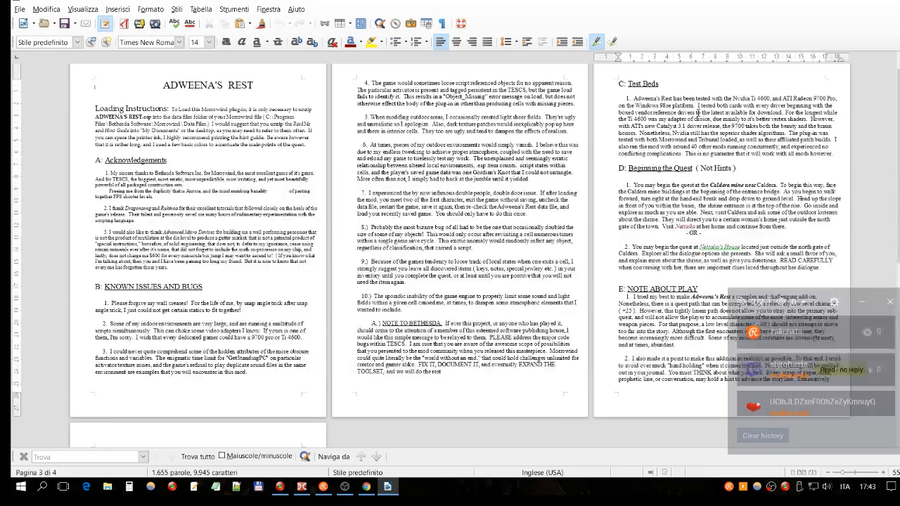
- Read through the Adweena's Rest ReadMe, covering its loading instructions, known issues, test beds and play notes, and close the document
click(698, 113)
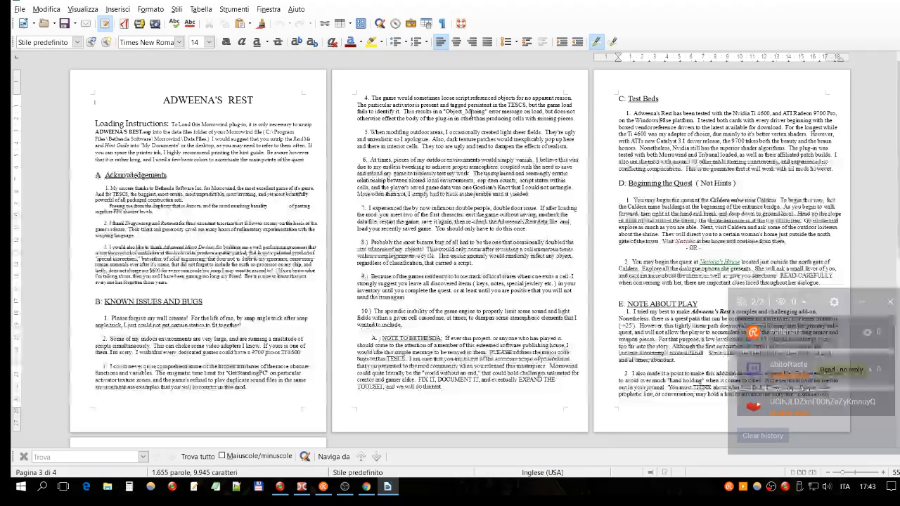
click(467, 111)
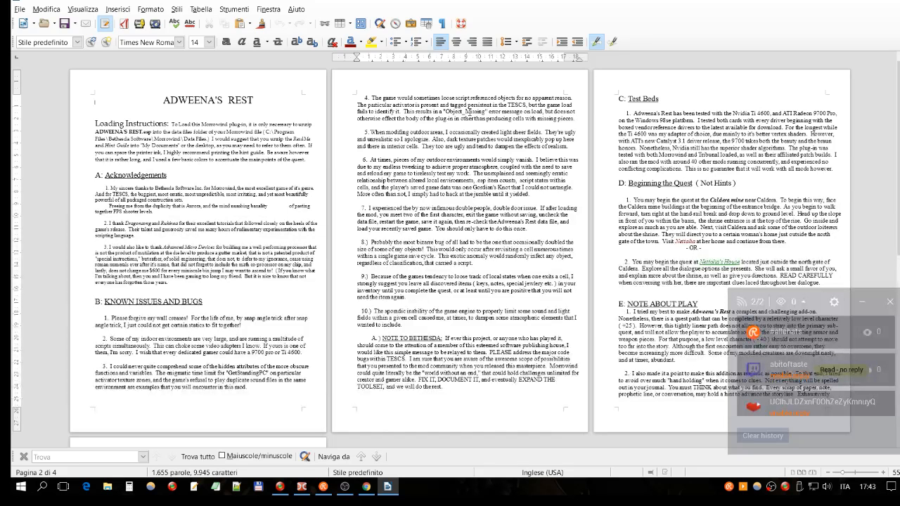
double_click(457, 180)
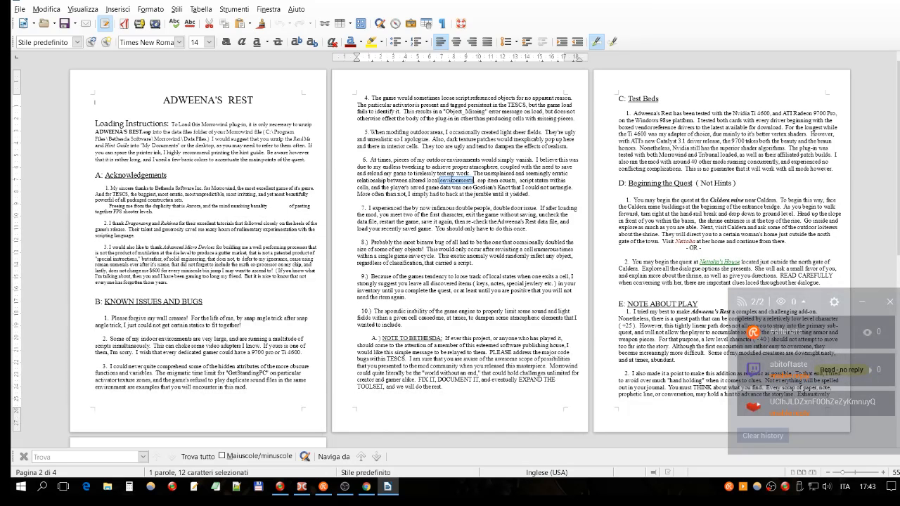
click(373, 127)
scroll(425, 108, down, 1)
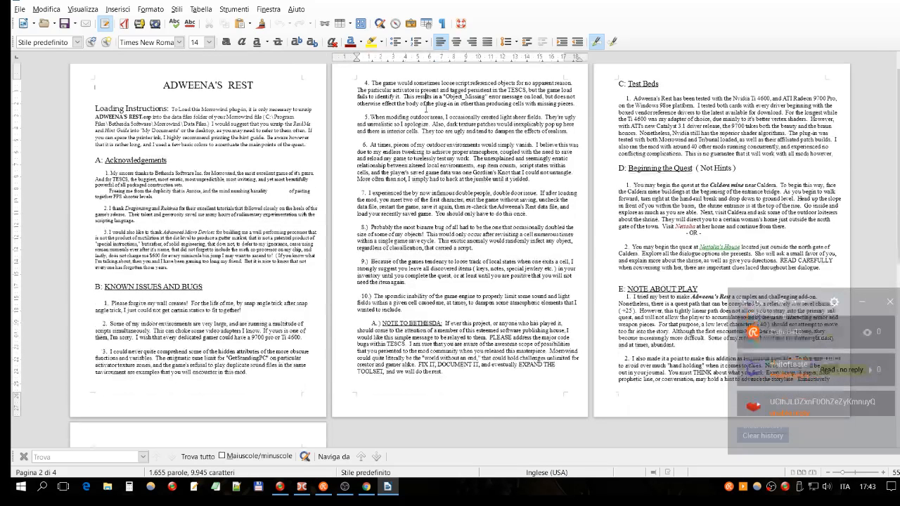
scroll(425, 107, down, 10)
scroll(425, 108, up, 6)
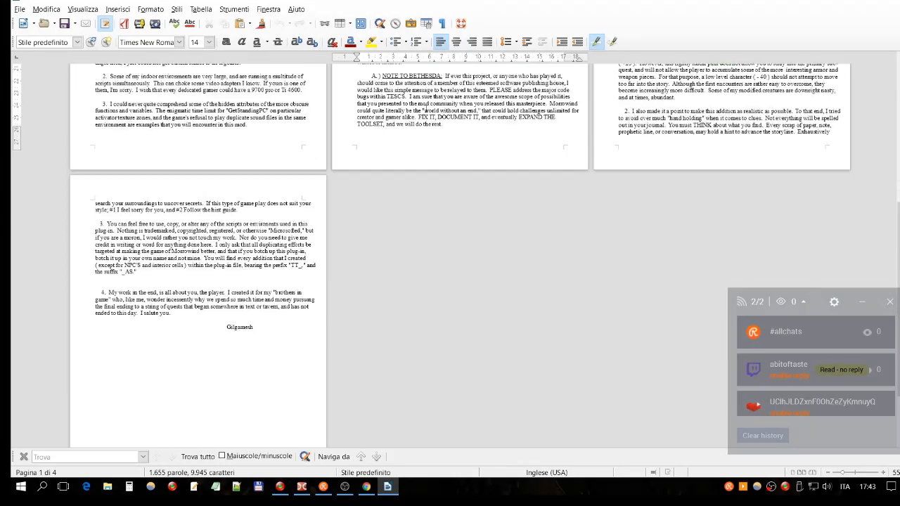
scroll(426, 107, up, 5)
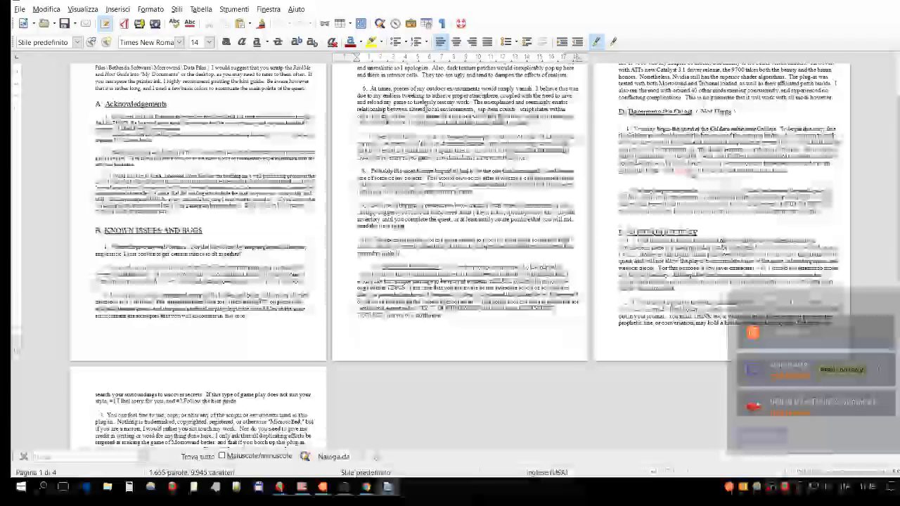
scroll(520, 146, up, 4)
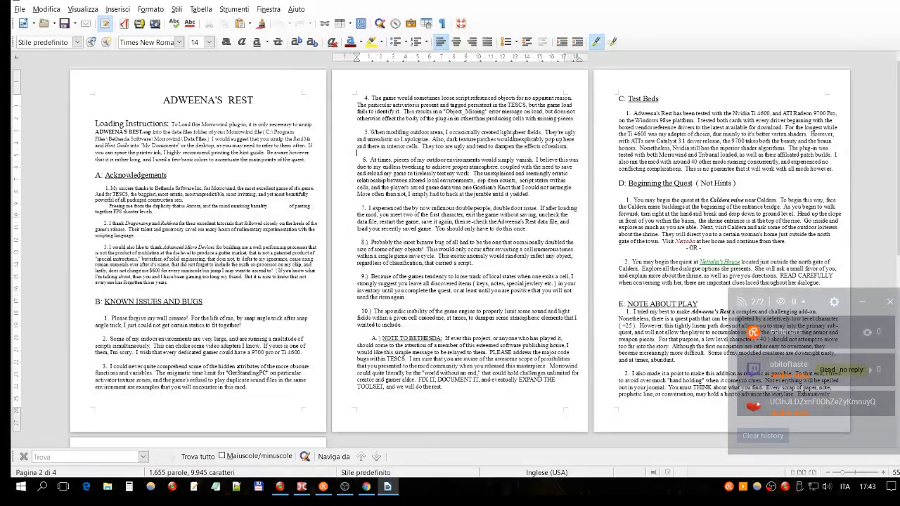
click(286, 118)
scroll(286, 117, down, 4)
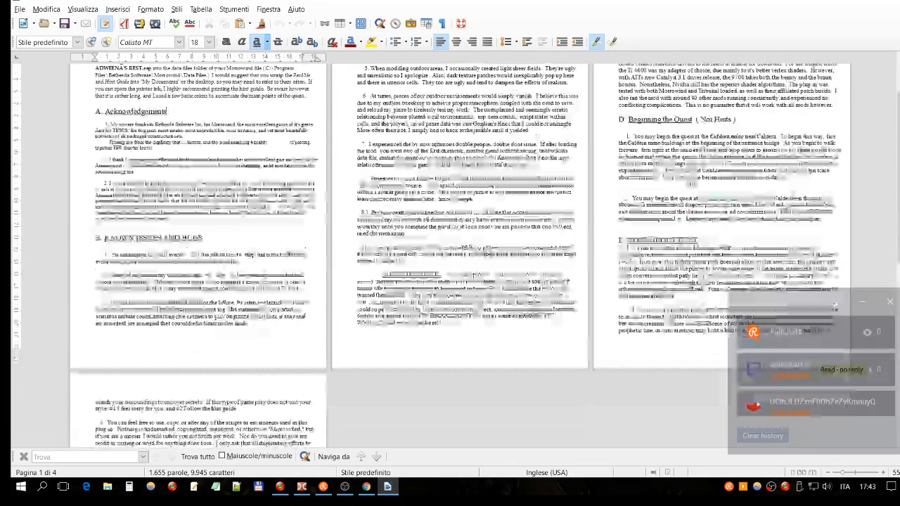
scroll(303, 140, down, 8)
scroll(450, 239, up, 8)
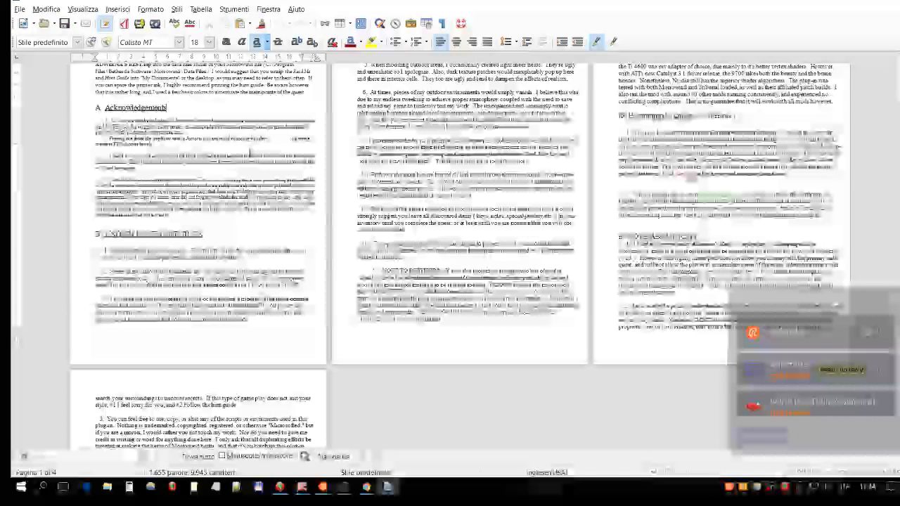
click(889, 1)
- Highlight the Adweena's Hint Guide, ReadMe and To the Site Master documents in turn without renaming any, ending on To the Site Master
click(518, 140)
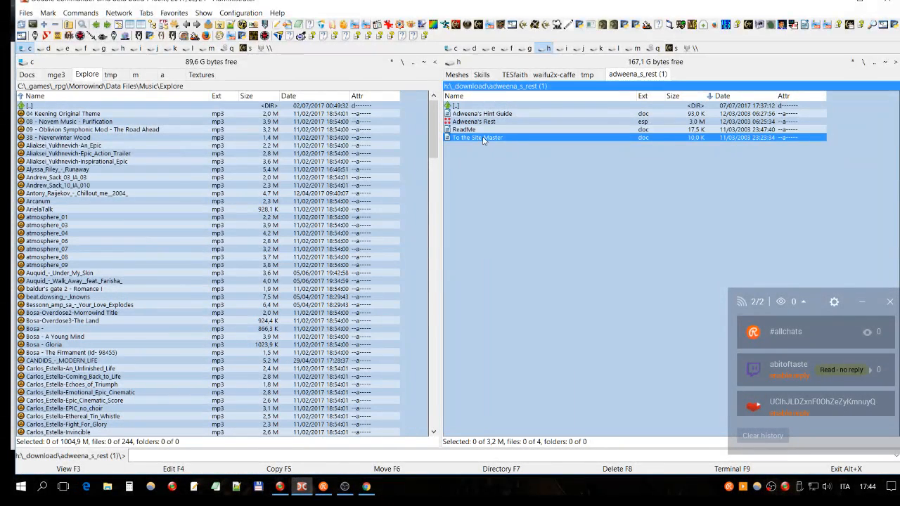
click(512, 115)
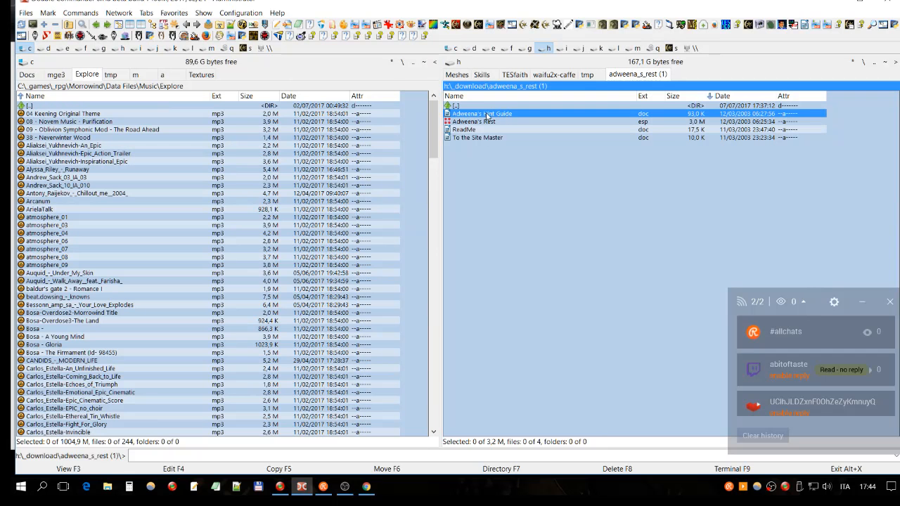
click(482, 115)
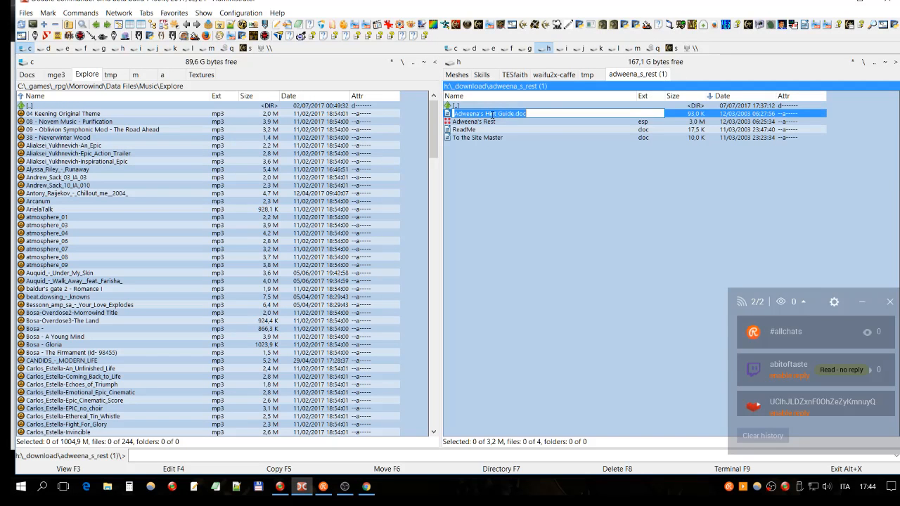
key(Escape)
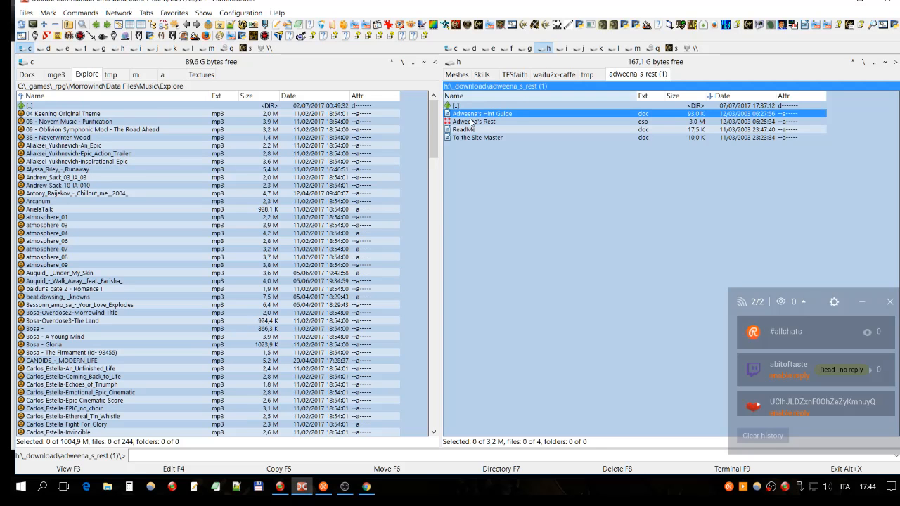
click(474, 138)
click(478, 132)
click(504, 115)
click(507, 131)
click(503, 138)
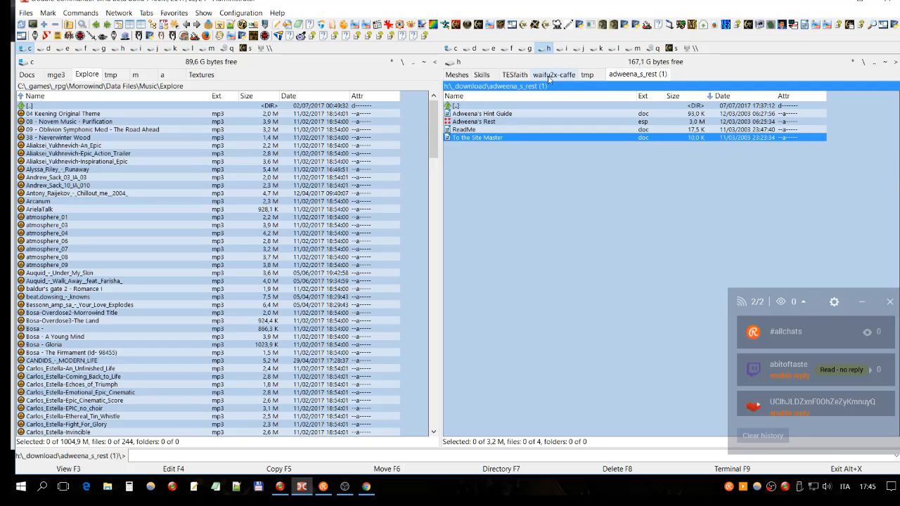
- Examine the mod's extracted file list, highlighting the Hint Guide, plugin, ReadMe and To the Site Master files one by one
click(500, 115)
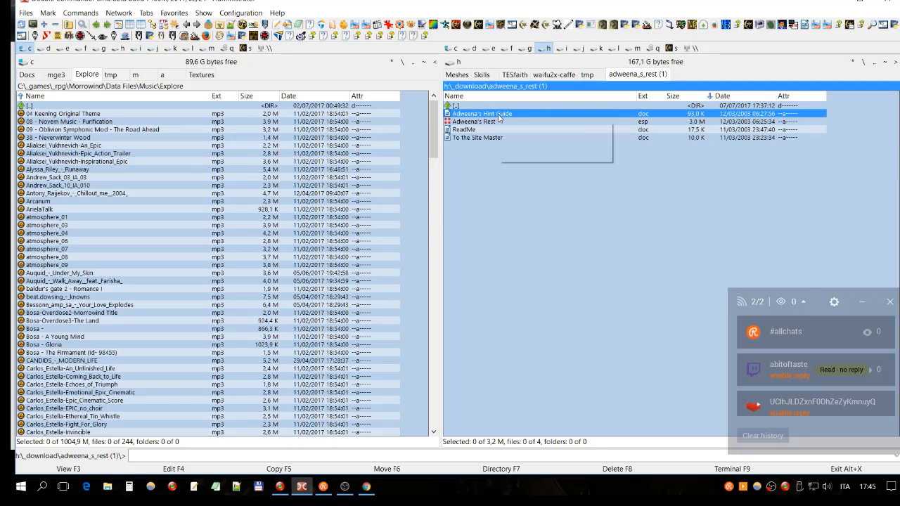
click(485, 139)
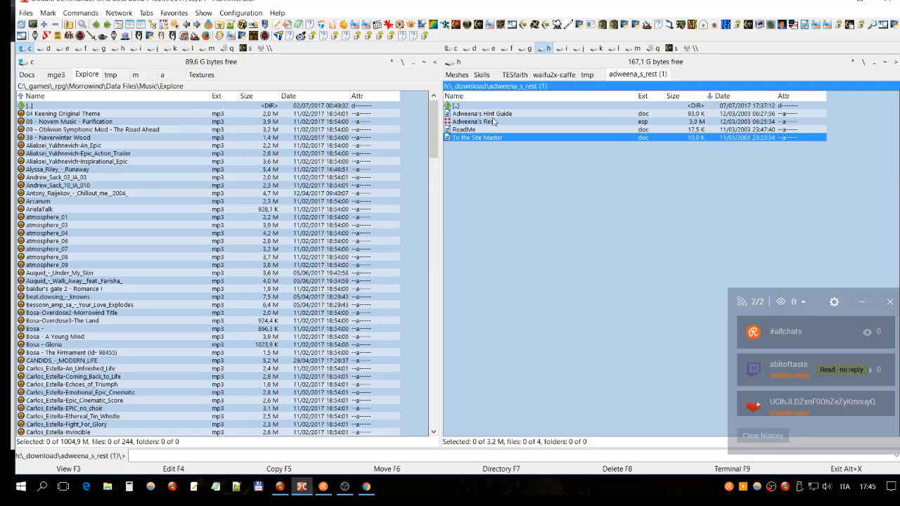
click(501, 115)
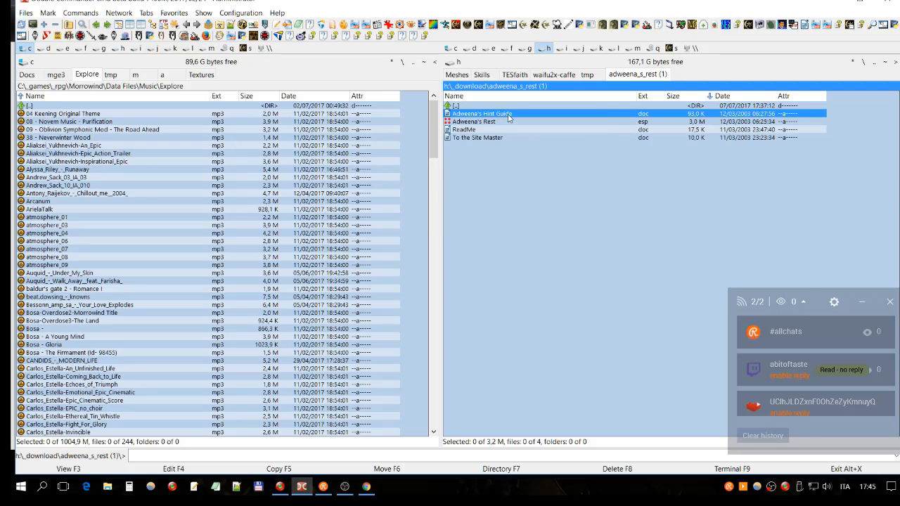
click(486, 122)
click(475, 130)
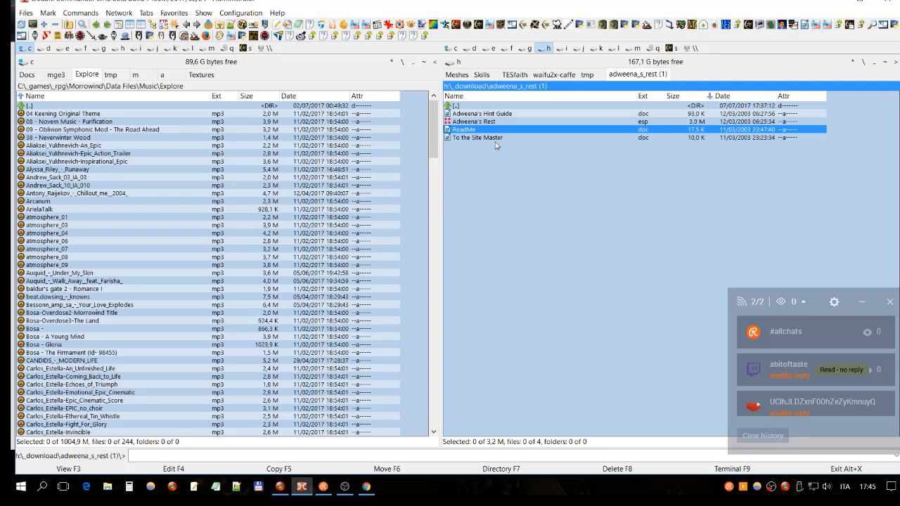
click(496, 139)
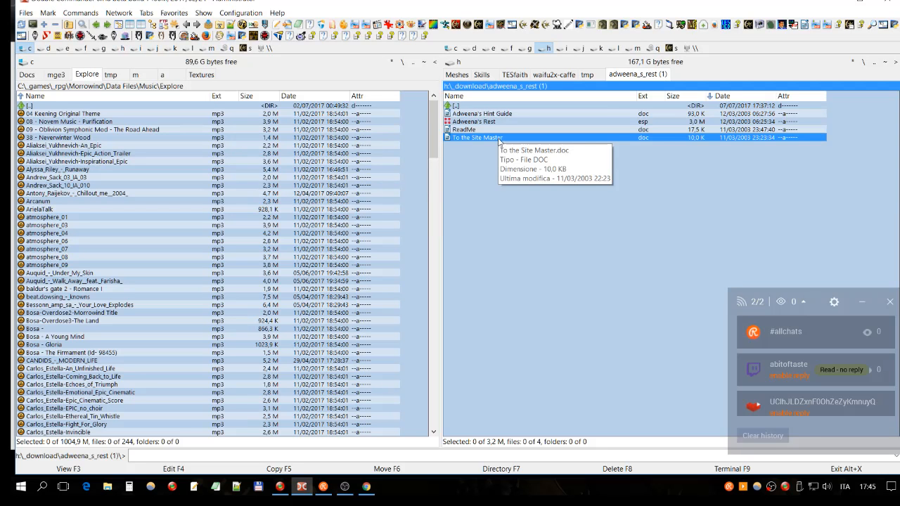
click(487, 114)
click(472, 138)
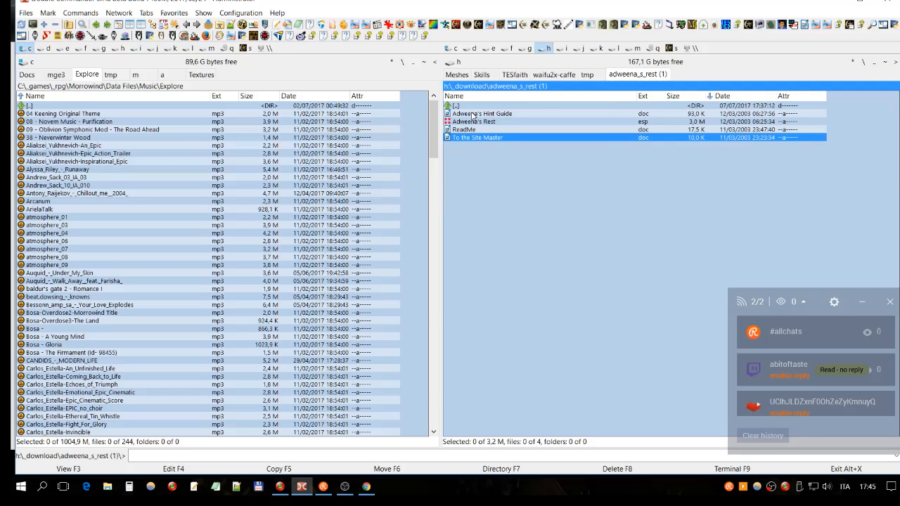
click(465, 131)
click(482, 114)
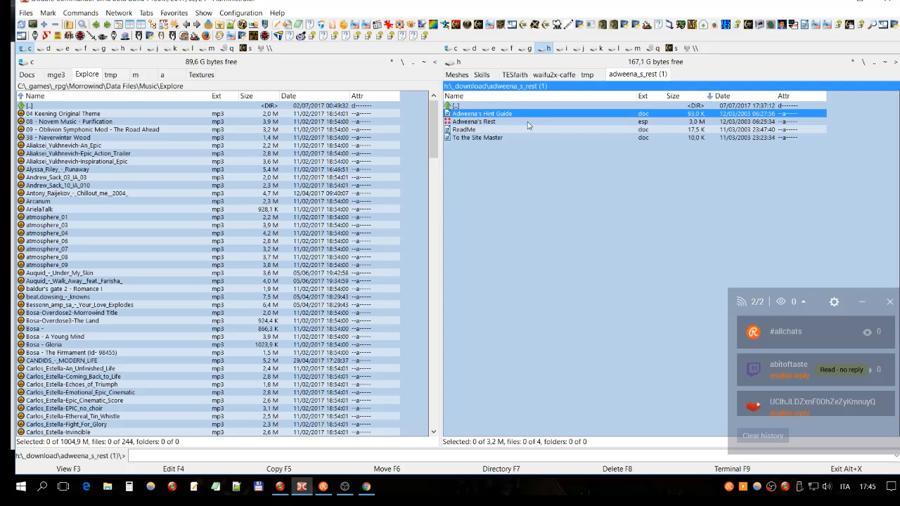
- Open the To the Site Master document, enlarge the page and read through the letter and its contact details
click(486, 139)
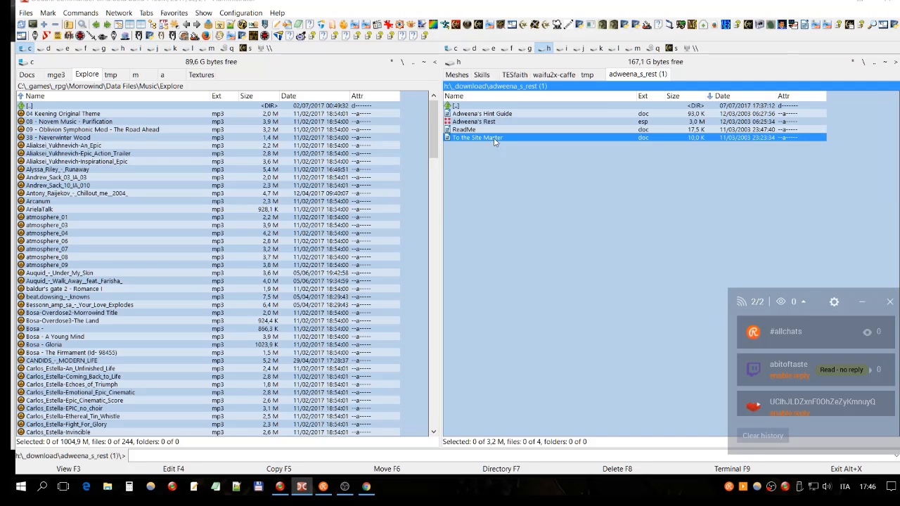
double_click(495, 142)
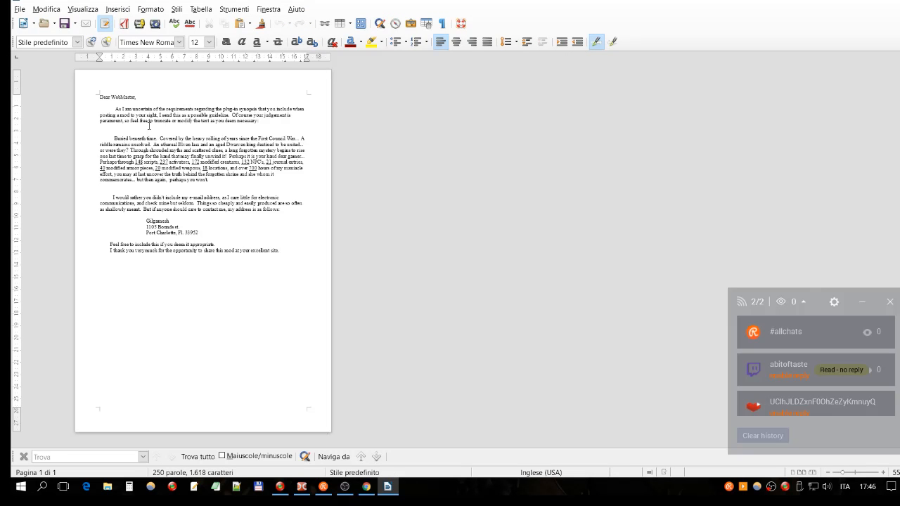
ctrl+scroll(149, 126, up, 5)
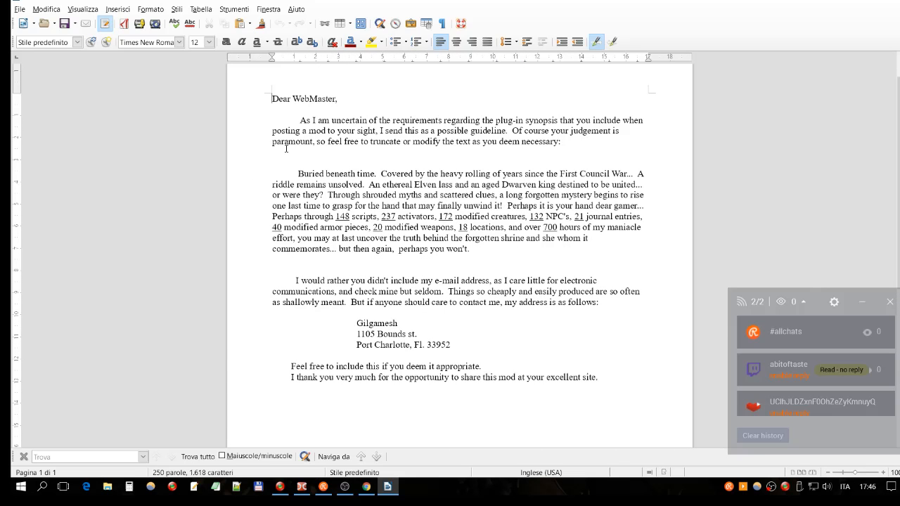
drag(300, 120, 441, 364)
click(462, 346)
drag(357, 324, 483, 349)
click(474, 343)
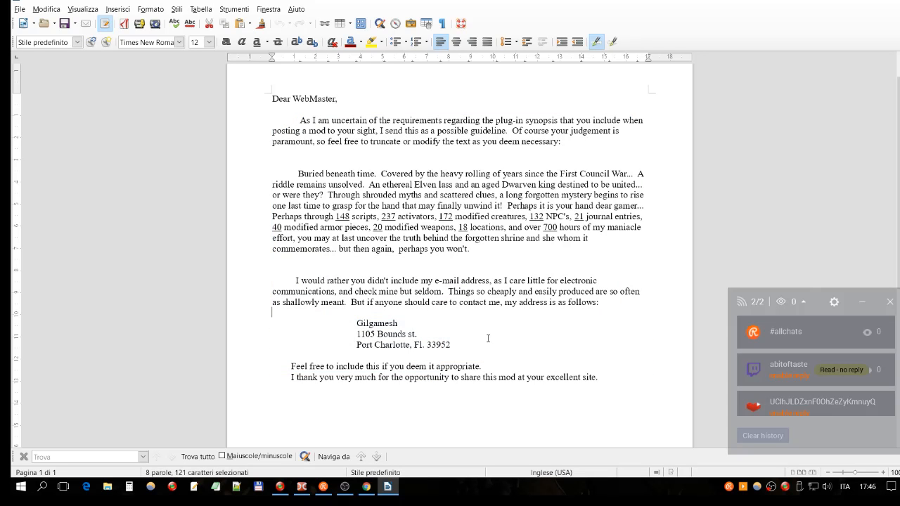
click(472, 317)
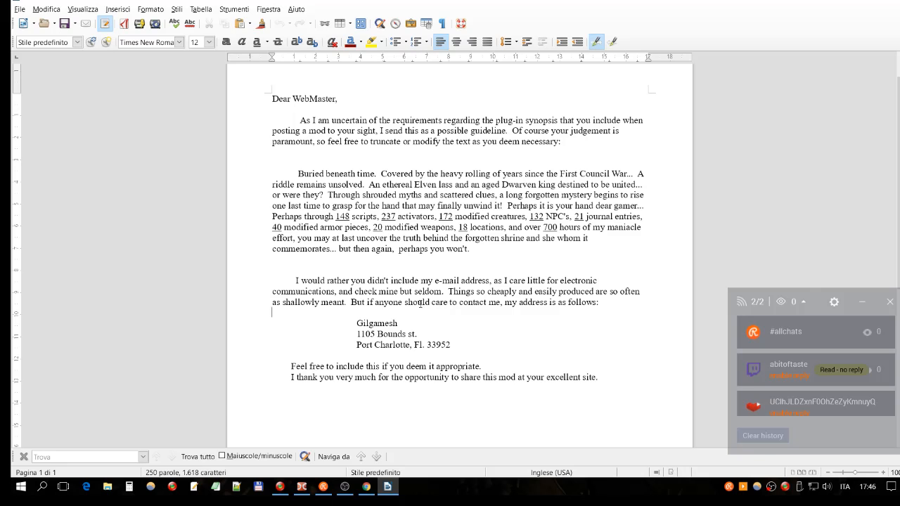
- Delete the postal address lines below the contact name in the letter and remove the indentation before that name
drag(477, 346, 272, 326)
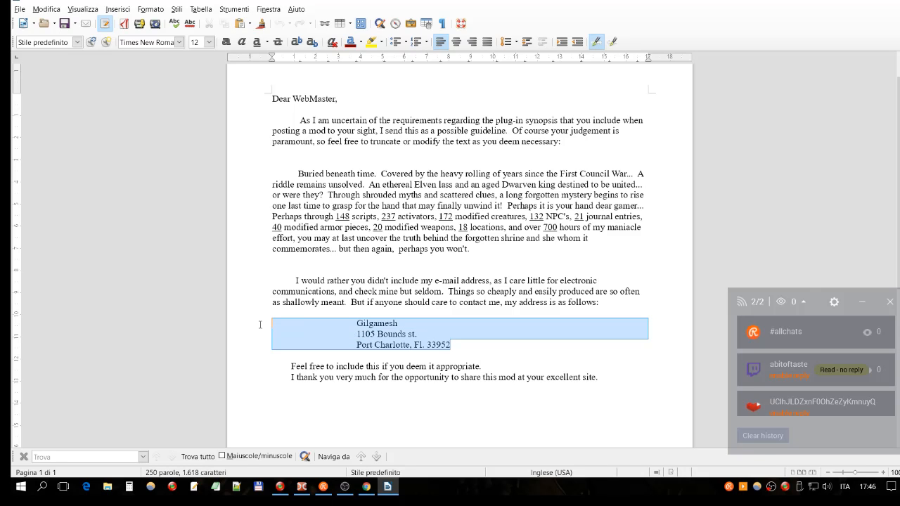
key(shift+Down)
key(Delete)
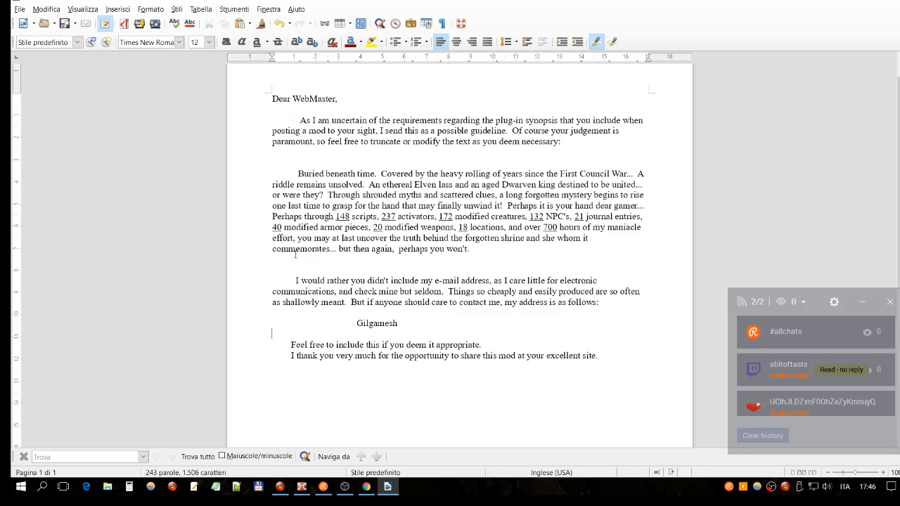
key(Delete)
key(Delete)
key(Delete)
key(Delete)
key(Delete)
key(Delete)
key(Delete)
key(Delete)
key(Delete)
key(Delete)
key(Delete)
key(Delete)
key(Delete)
key(Delete)
key(Delete)
key(Delete)
key(Delete)
key(Delete)
key(Delete)
key(Delete)
key(Delete)
key(Delete)
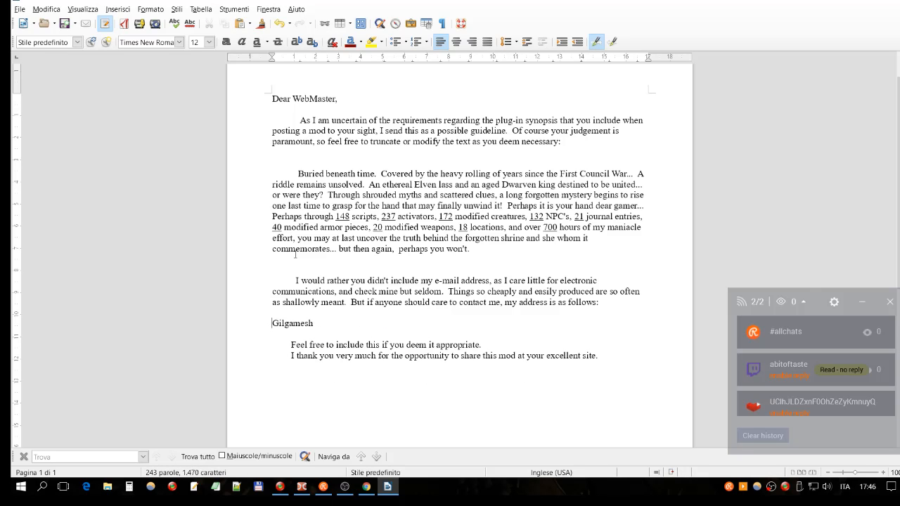
- Select the letter's entire text and look at the editing commands available for copying it
drag(615, 355, 224, 97)
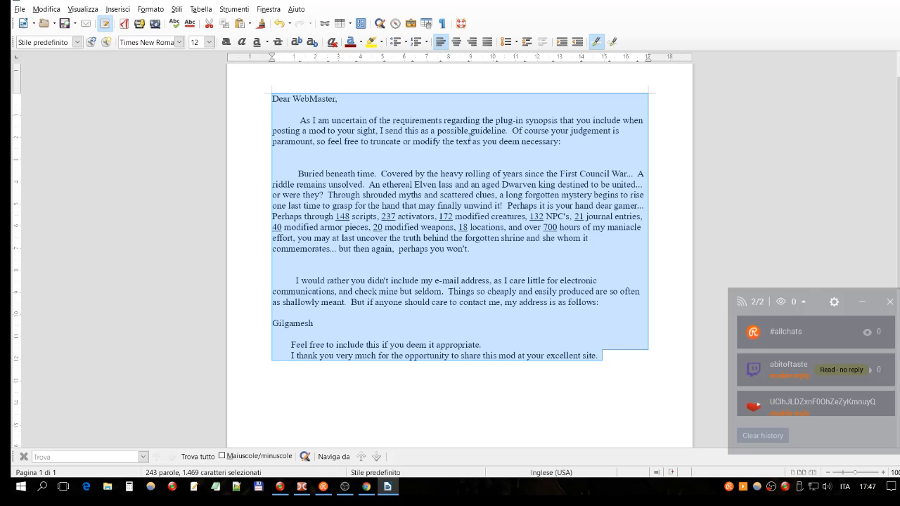
key(ctrl+a)
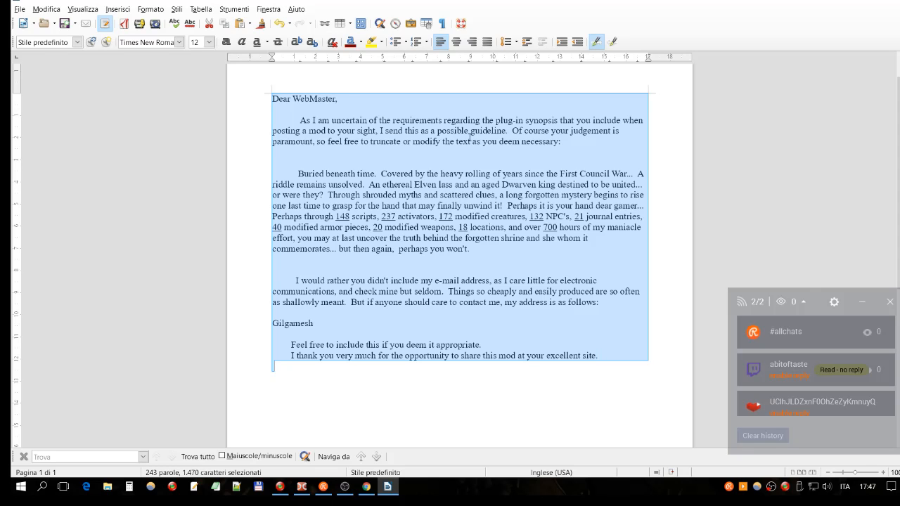
click(429, 195)
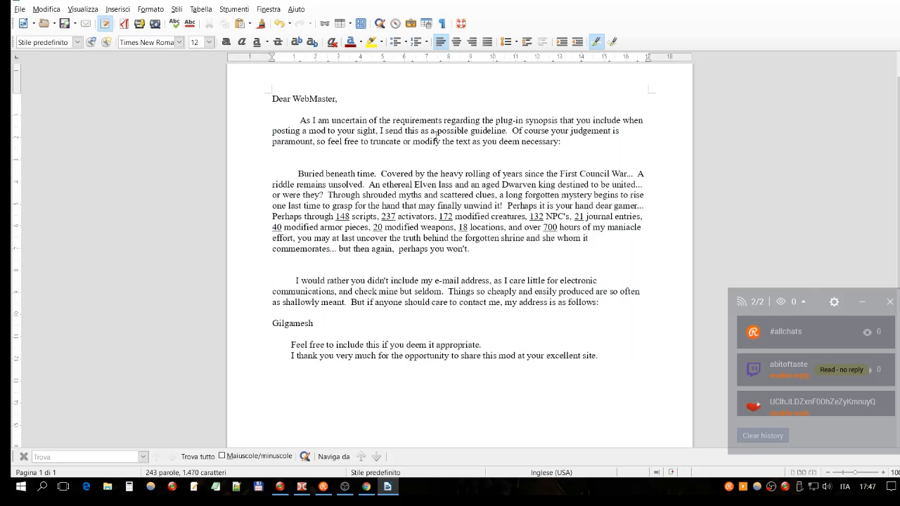
drag(644, 362, 345, 58)
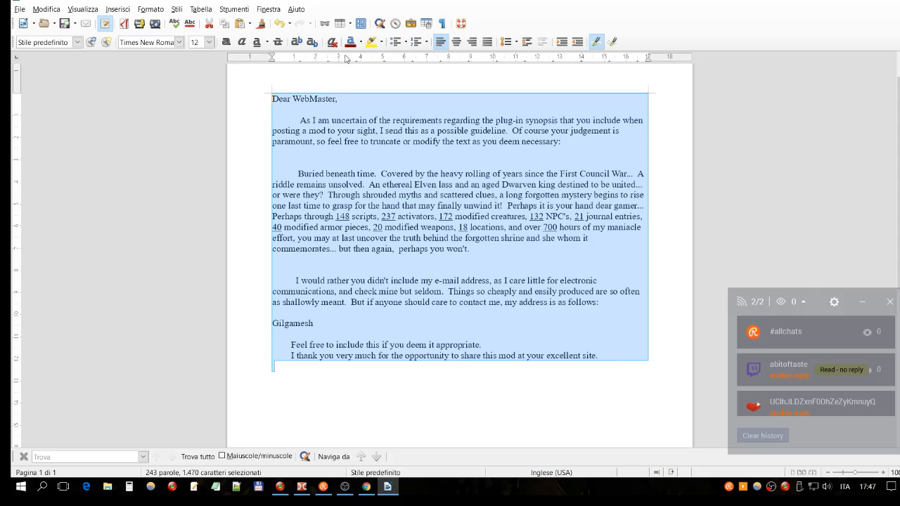
click(46, 12)
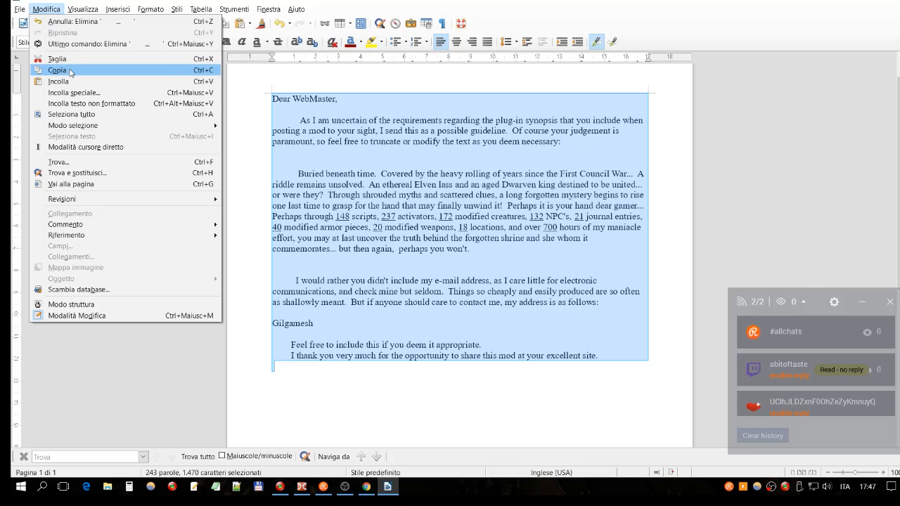
click(439, 116)
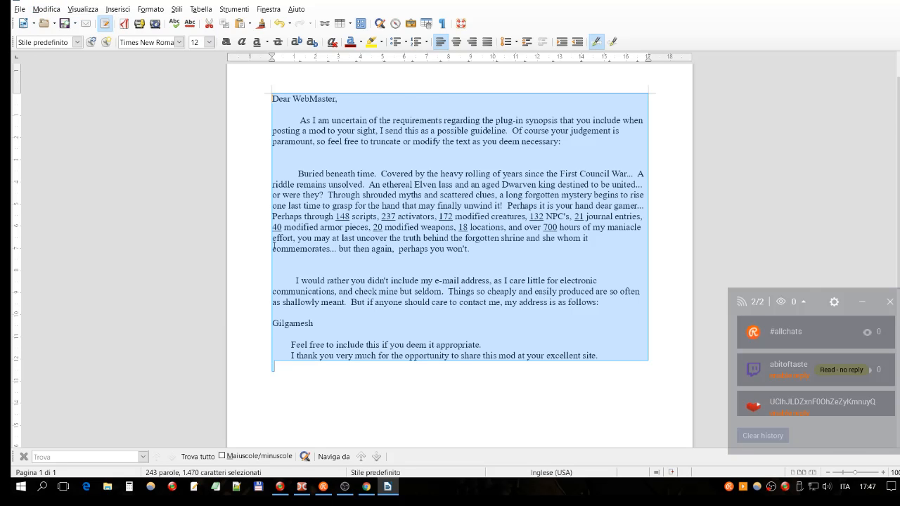
- Switch to Double Commander, mark the Hint Guide and ReadMe documents, and try to drop them into the open letter in LibreOffice Writer
click(302, 487)
click(497, 122)
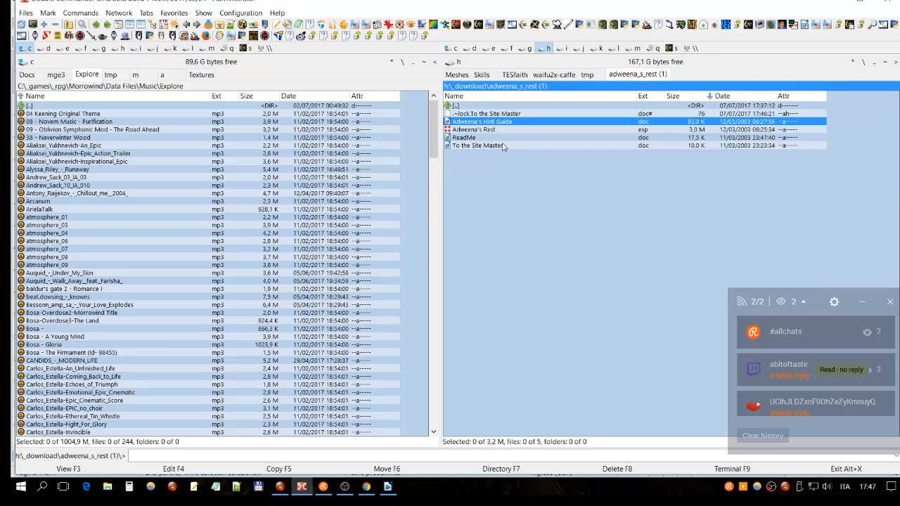
ctrl+click(474, 138)
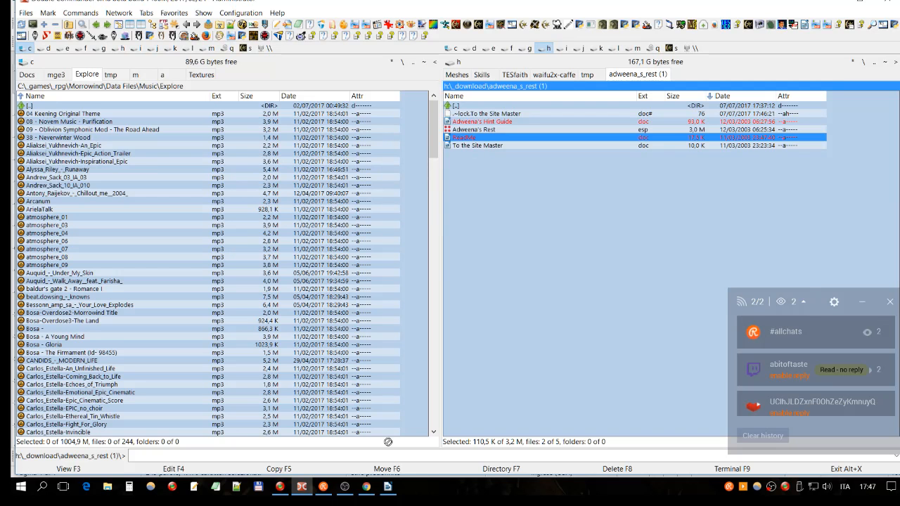
click(389, 485)
scroll(363, 413, down, 3)
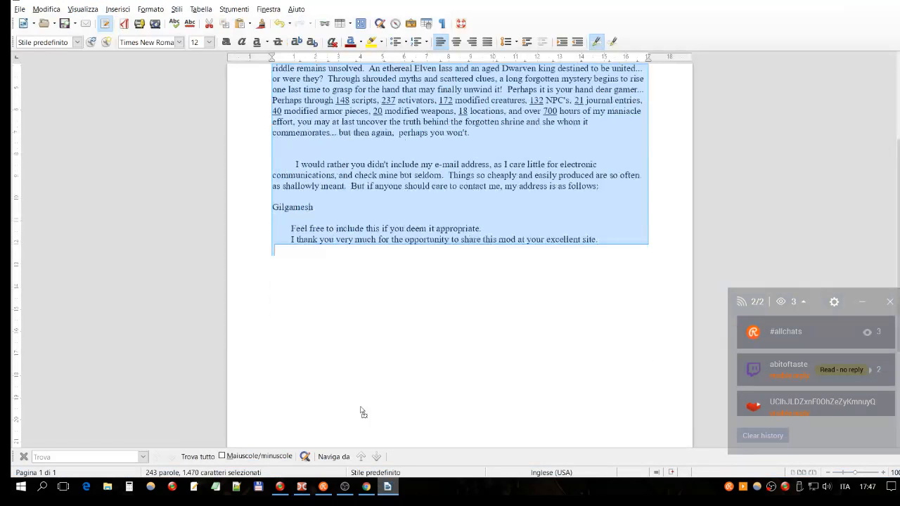
scroll(246, 103, up, 3)
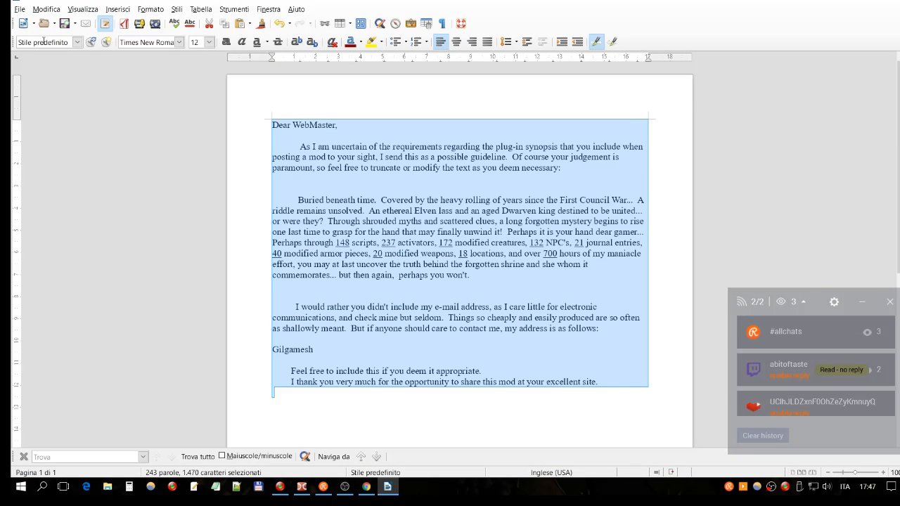
- Return to Double Commander, open the Adweena's Hint Guide document and skim it as far as the Nettalia's House section
click(302, 486)
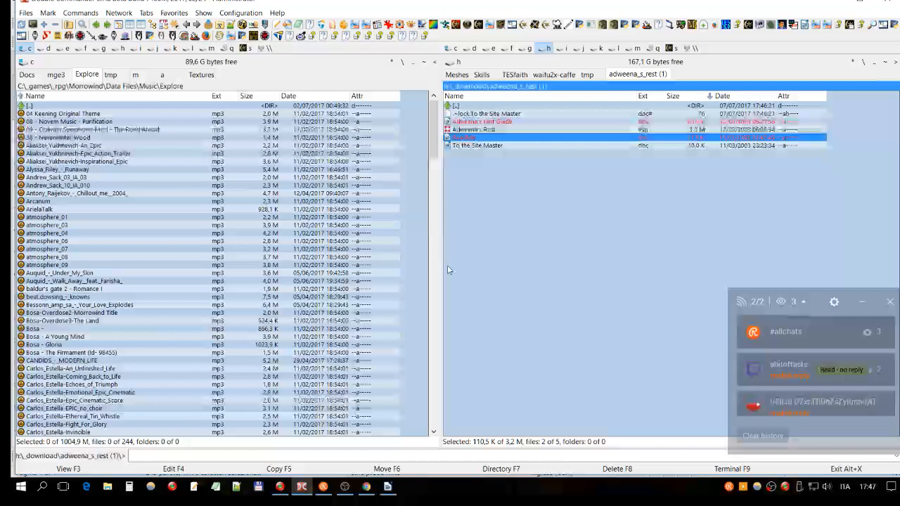
click(509, 122)
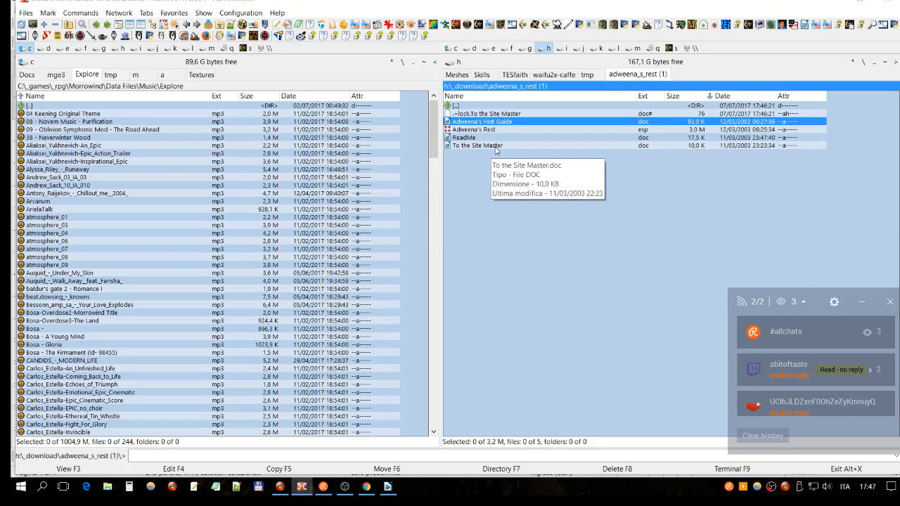
double_click(495, 146)
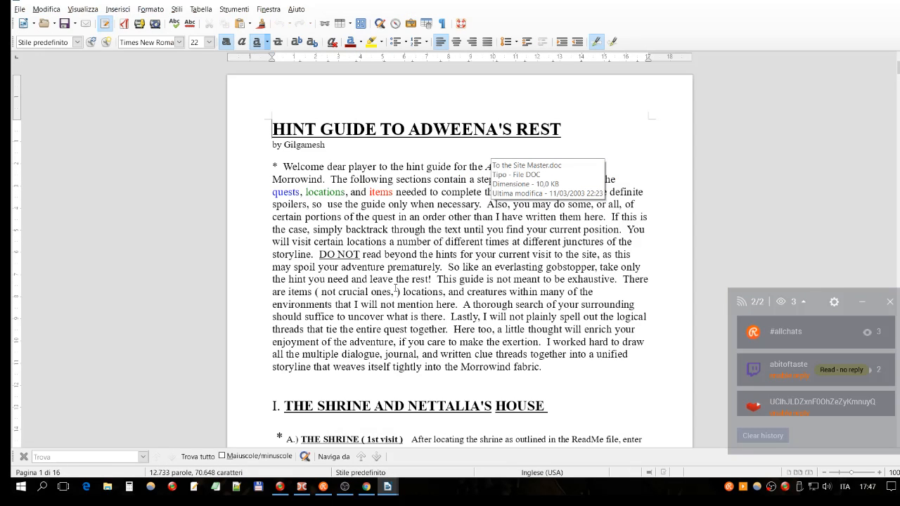
scroll(417, 232, down, 3)
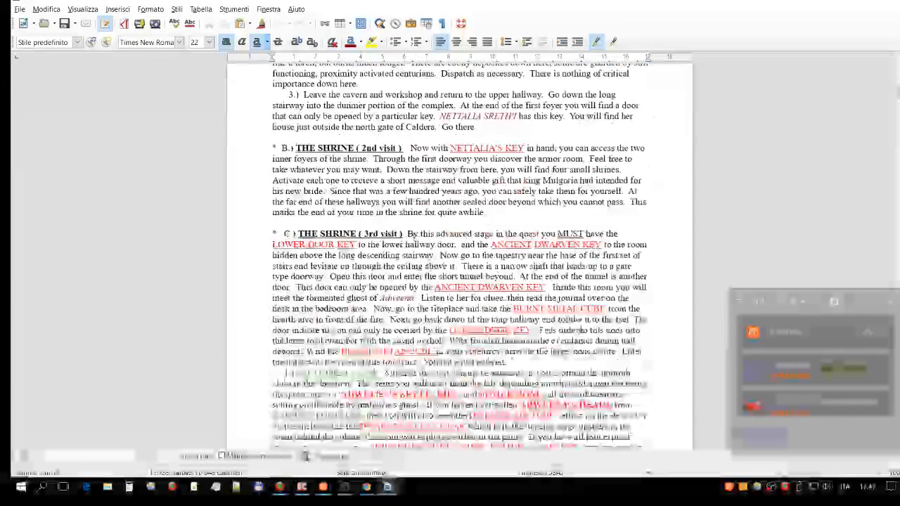
scroll(389, 317, down, 8)
scroll(389, 317, down, 7)
click(390, 333)
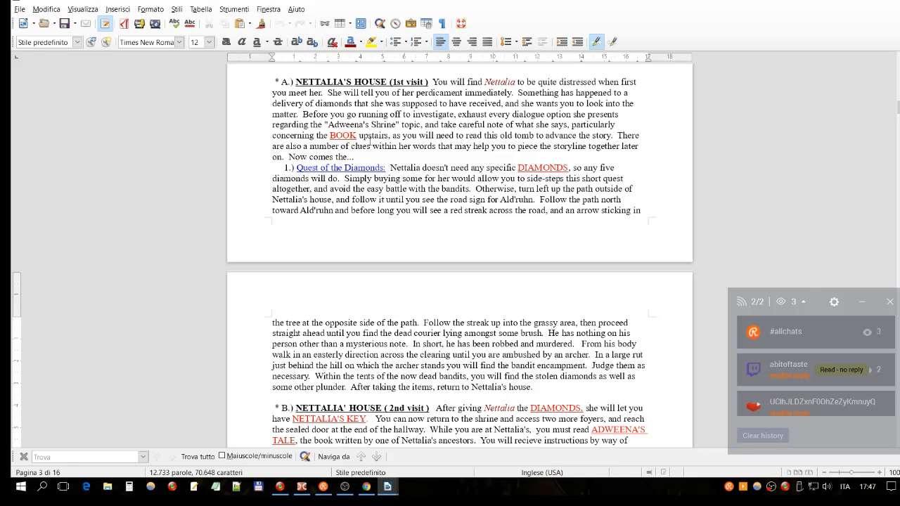
- Save the hint guide as a plain text file named Adweena's Hint Guide.txt in the adweena_s_rest download folder
click(20, 9)
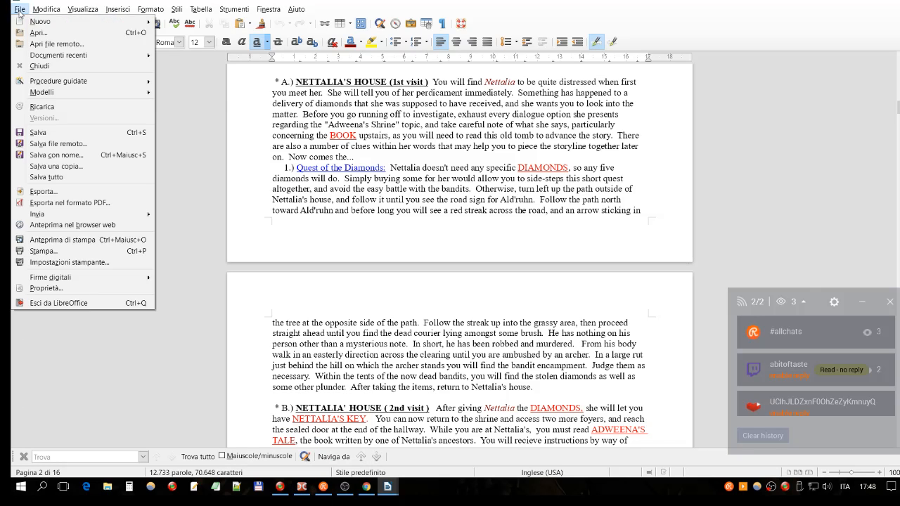
mouse_move(108, 94)
click(57, 154)
click(210, 239)
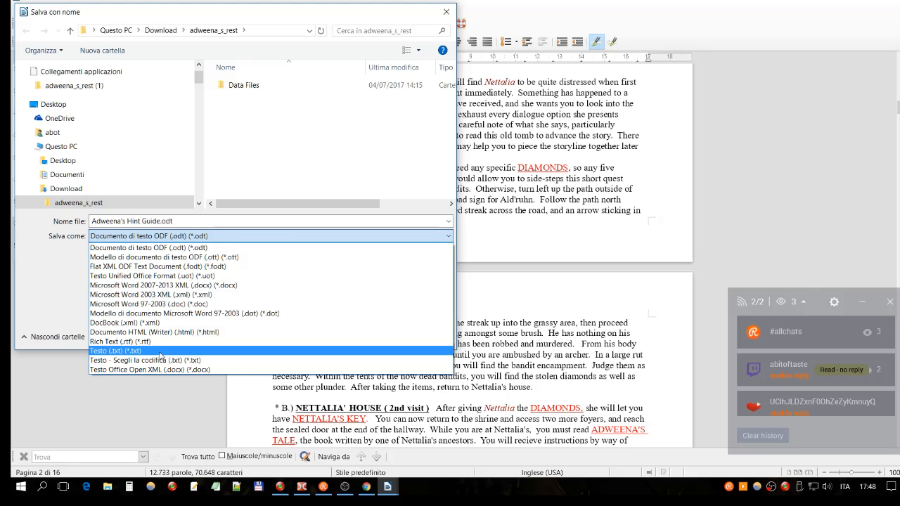
click(160, 355)
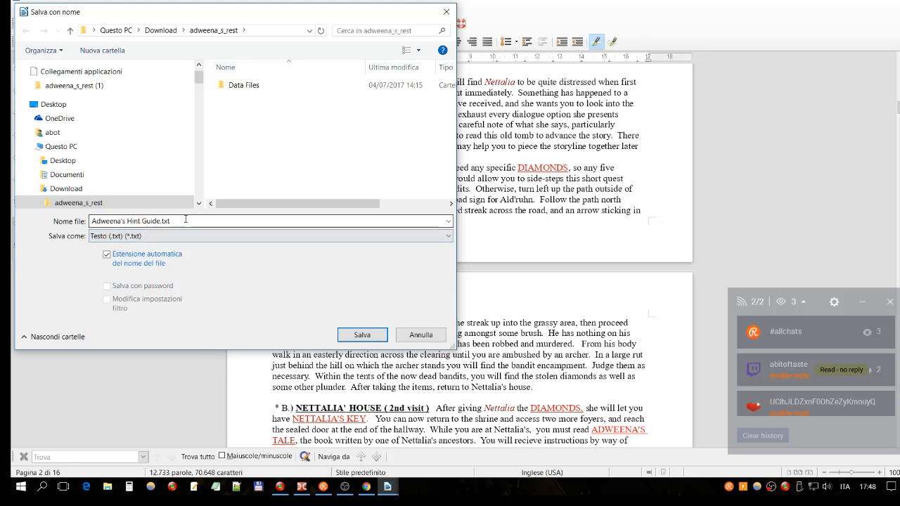
click(360, 335)
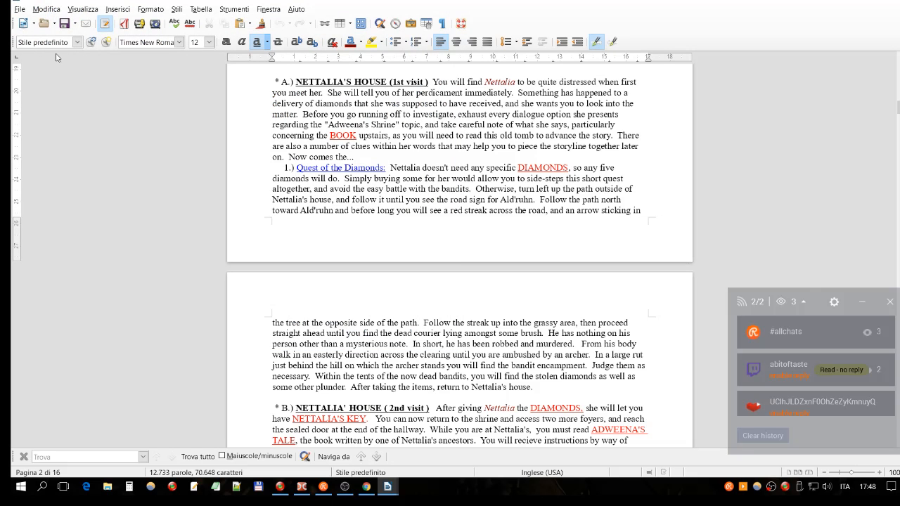
- Save the hint guide as a Writer HTML document named Adweena's Hint Guide.html in the adweena_s_rest folder
click(20, 10)
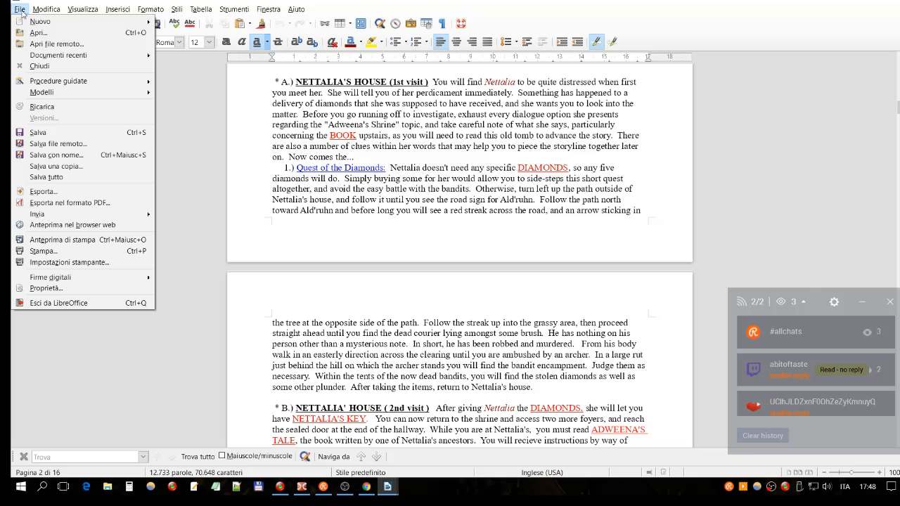
click(63, 156)
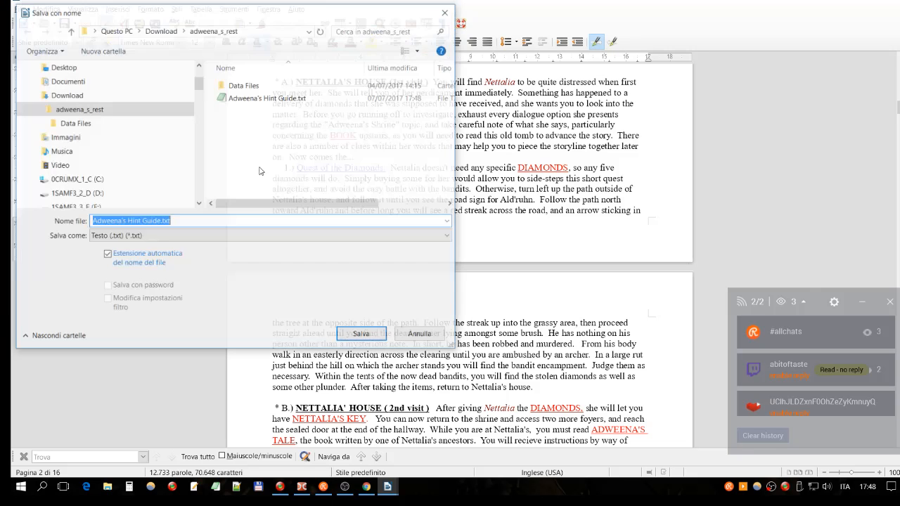
click(312, 238)
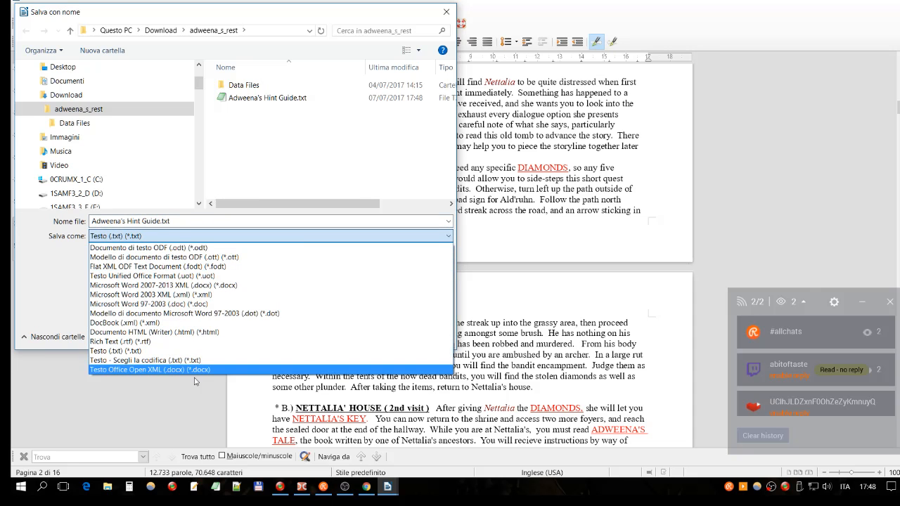
click(150, 334)
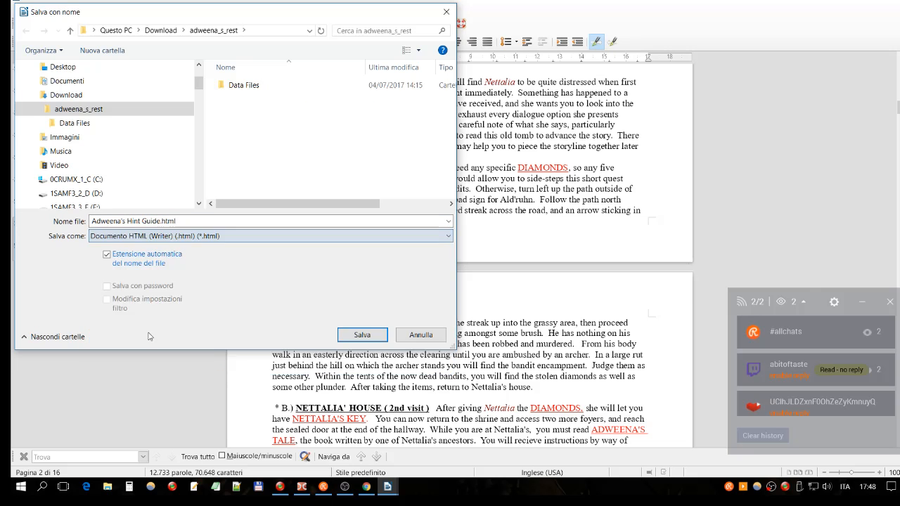
click(361, 333)
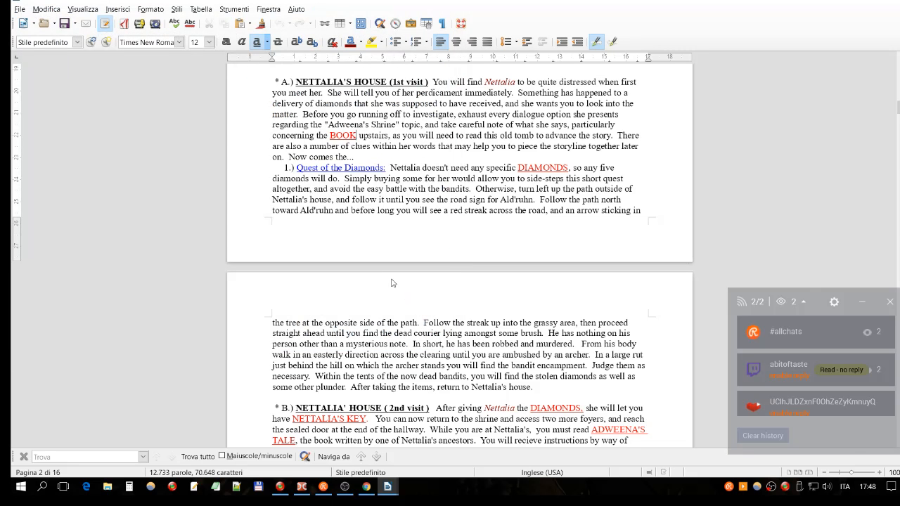
- Switch to Double Commander, mirror the current folder in the opposite pane and browse there to adweena_s_rest\Data Files\Docs
click(302, 486)
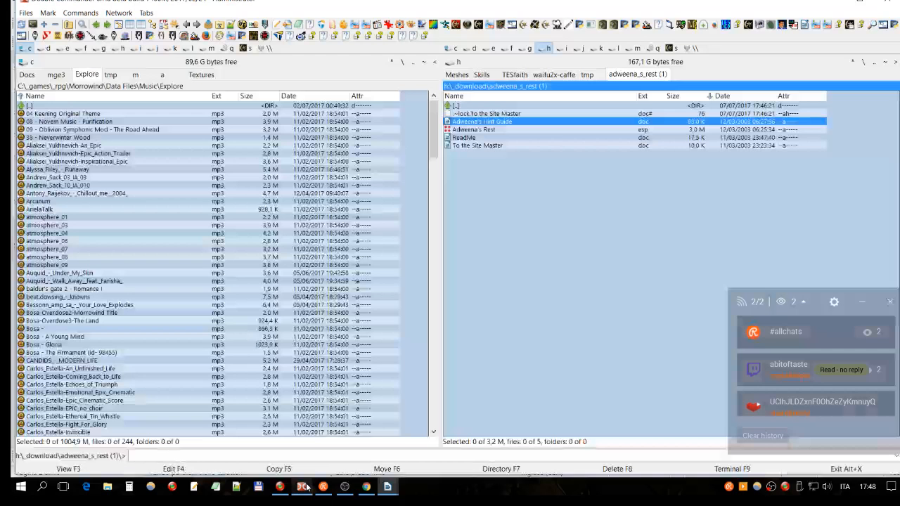
click(504, 196)
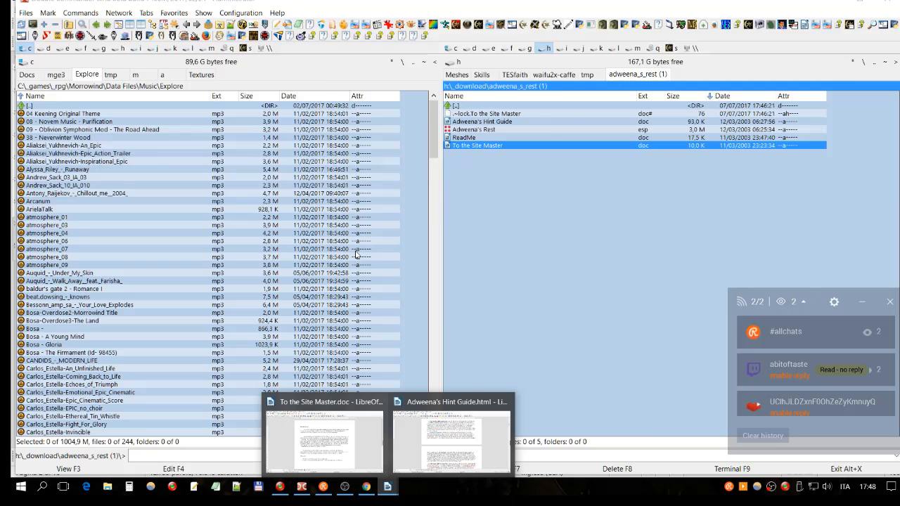
mouse_move(435, 420)
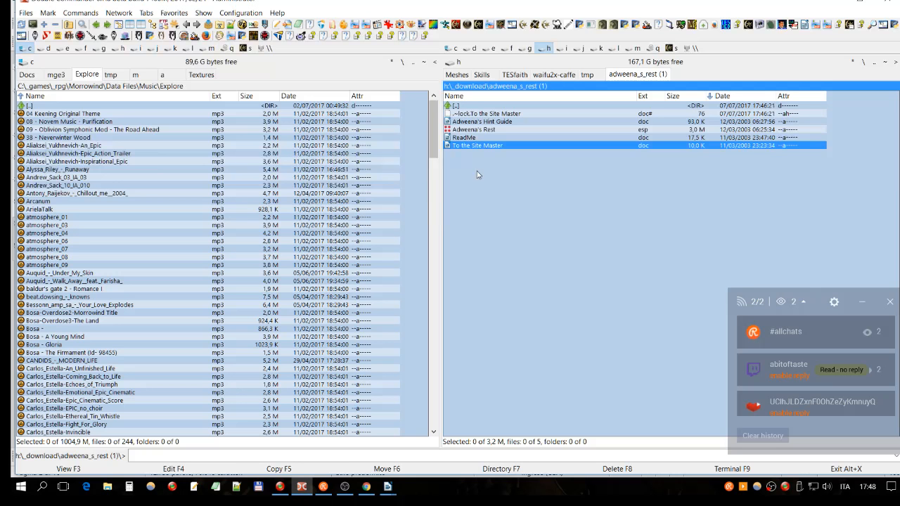
key(alt+z)
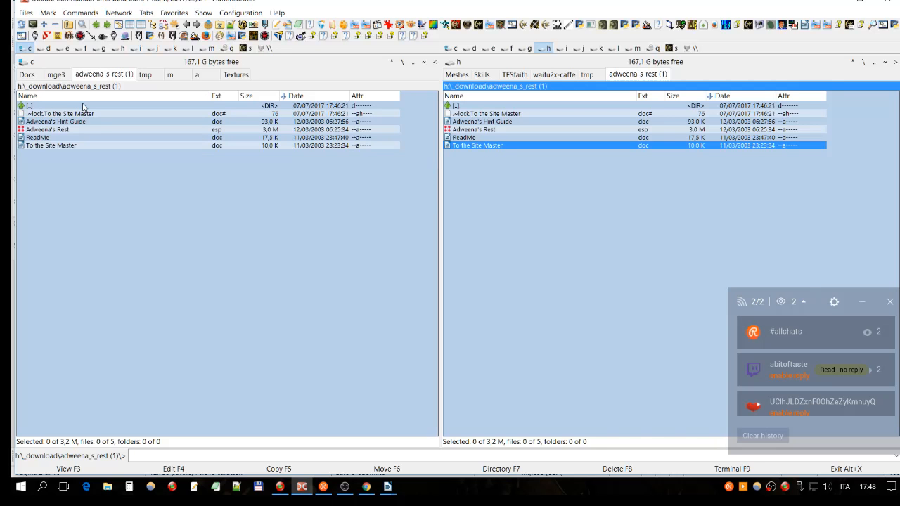
double_click(83, 106)
double_click(112, 121)
double_click(90, 115)
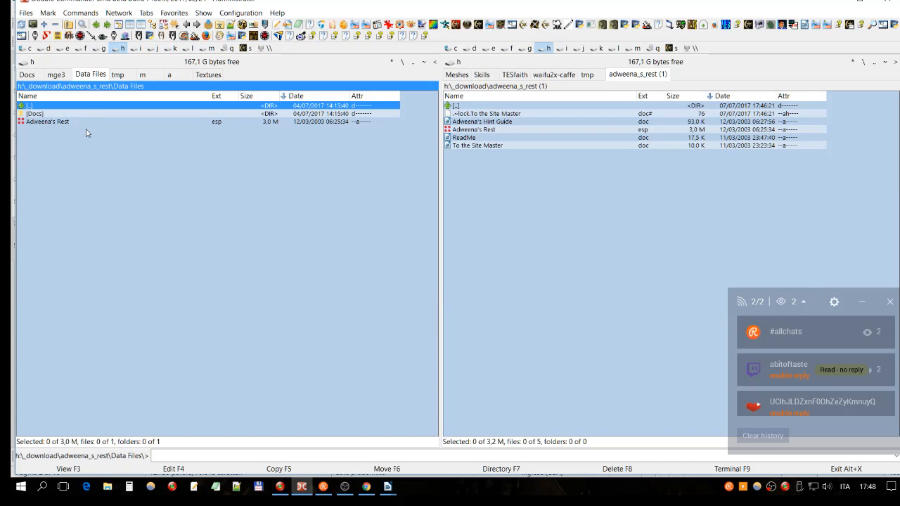
double_click(74, 114)
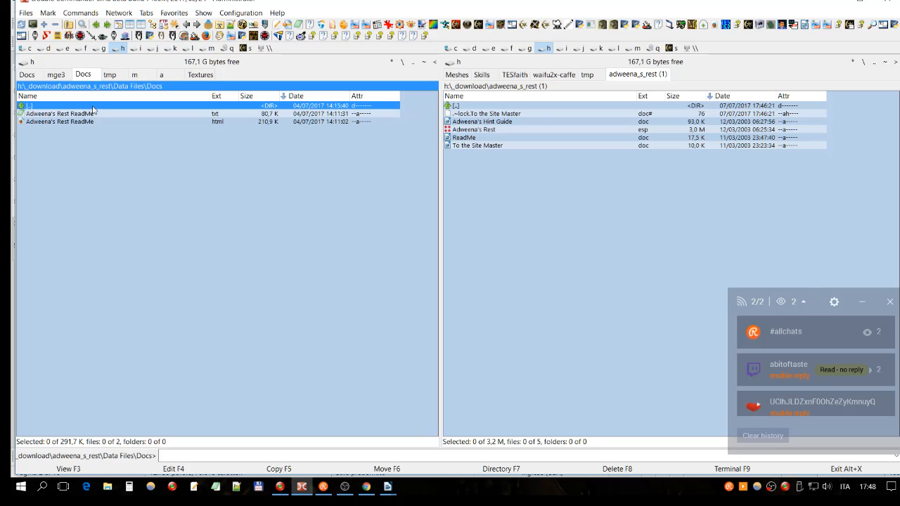
- Compare the type, size and date of the text and HTML versions of Adweena's Rest ReadMe
click(108, 115)
click(236, 123)
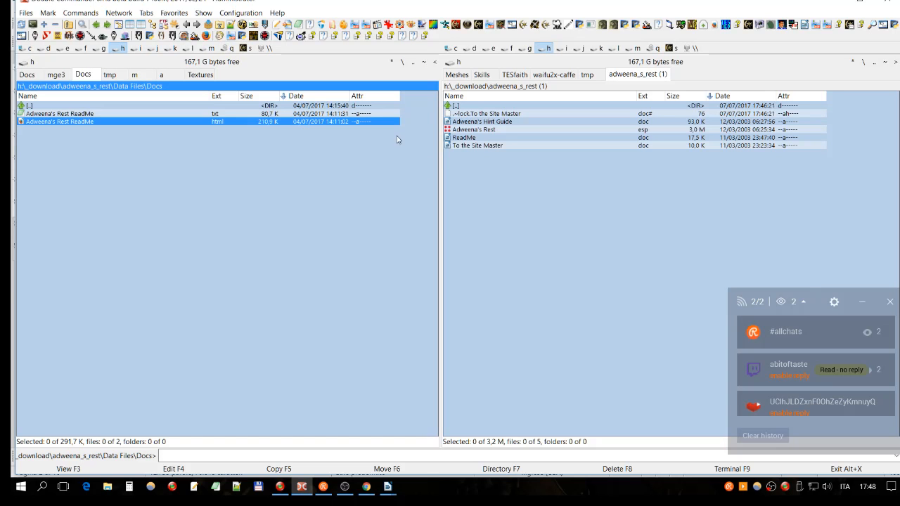
click(289, 116)
click(332, 124)
click(195, 115)
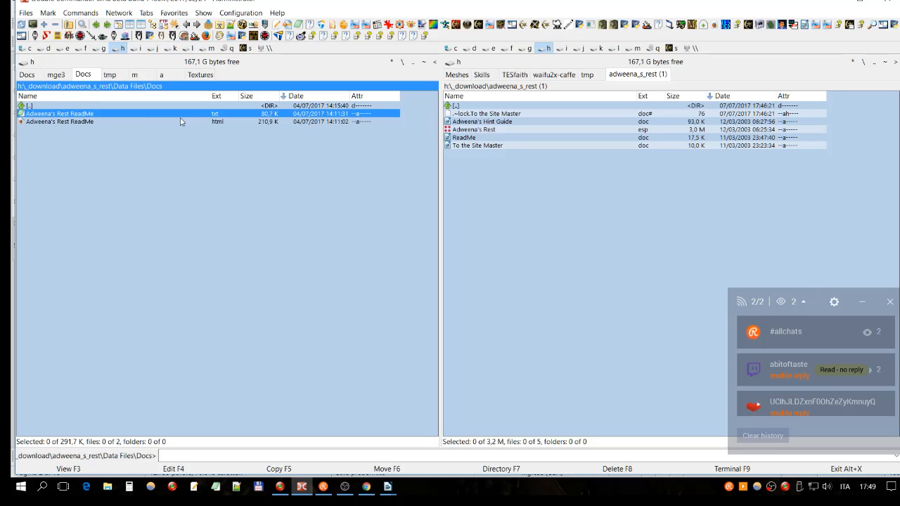
click(229, 120)
click(279, 115)
click(270, 122)
click(289, 116)
click(151, 125)
key(Up)
click(97, 124)
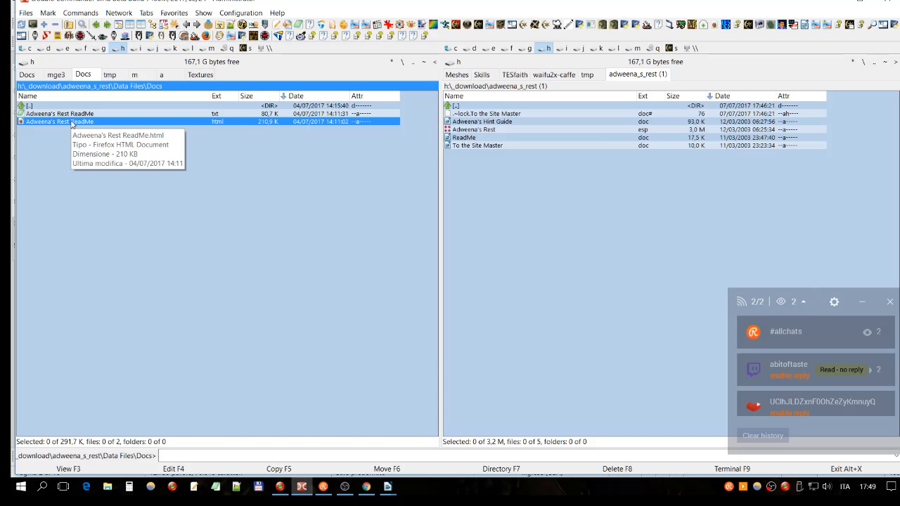
- Open the text version of Adweena's Rest ReadMe and skim through its contents
click(82, 115)
double_click(98, 115)
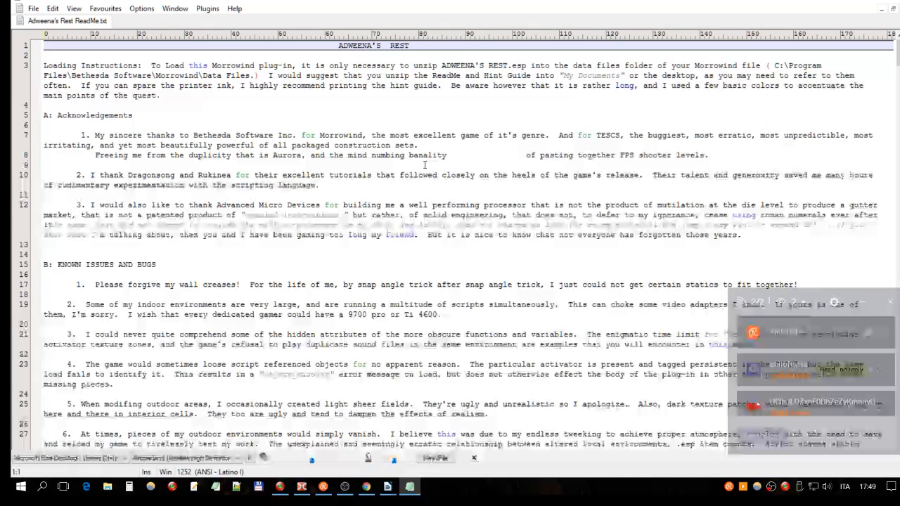
scroll(425, 164, down, 20)
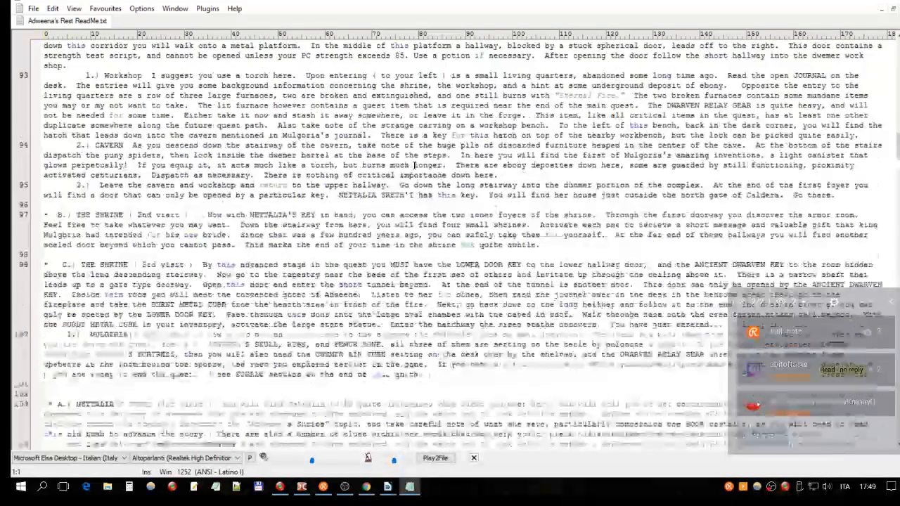
scroll(415, 164, up, 4)
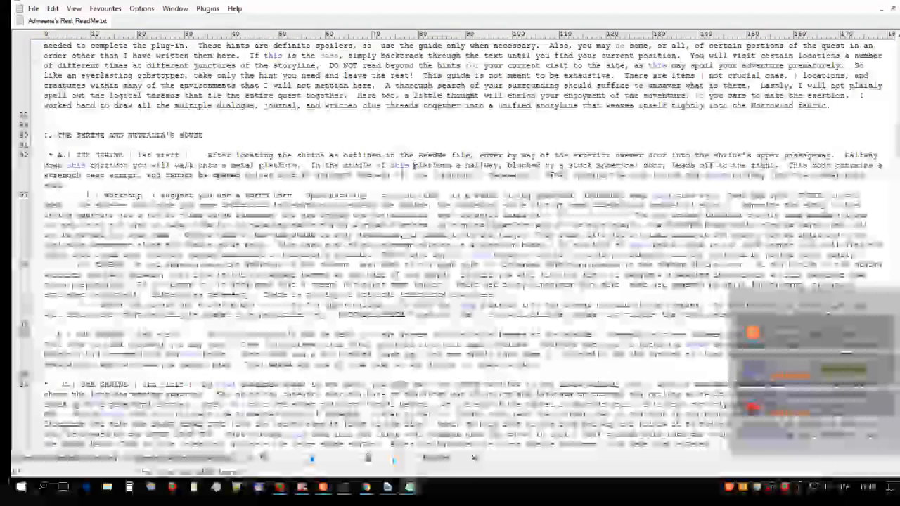
scroll(415, 164, up, 20)
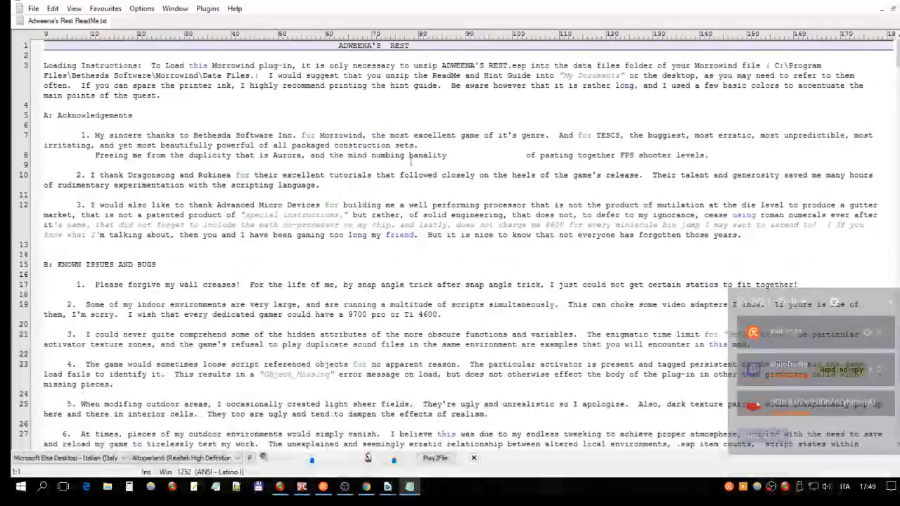
scroll(411, 161, down, 13)
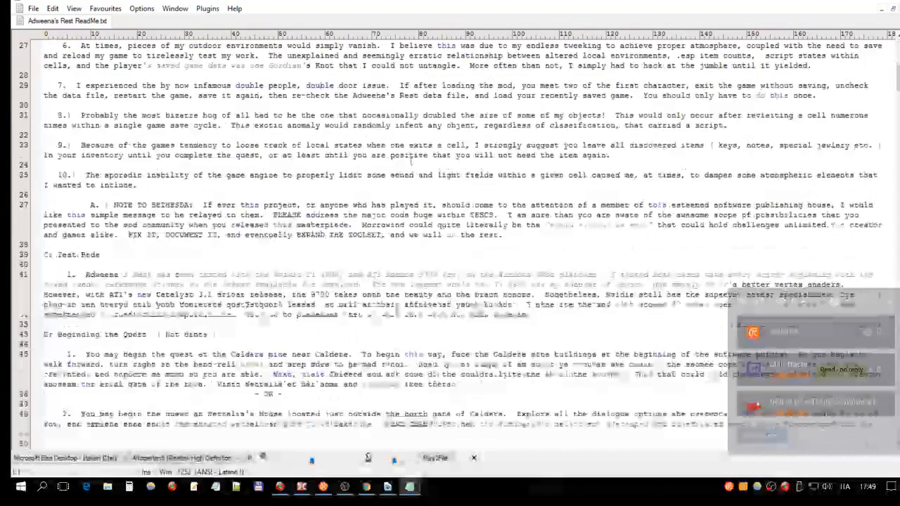
scroll(411, 161, down, 20)
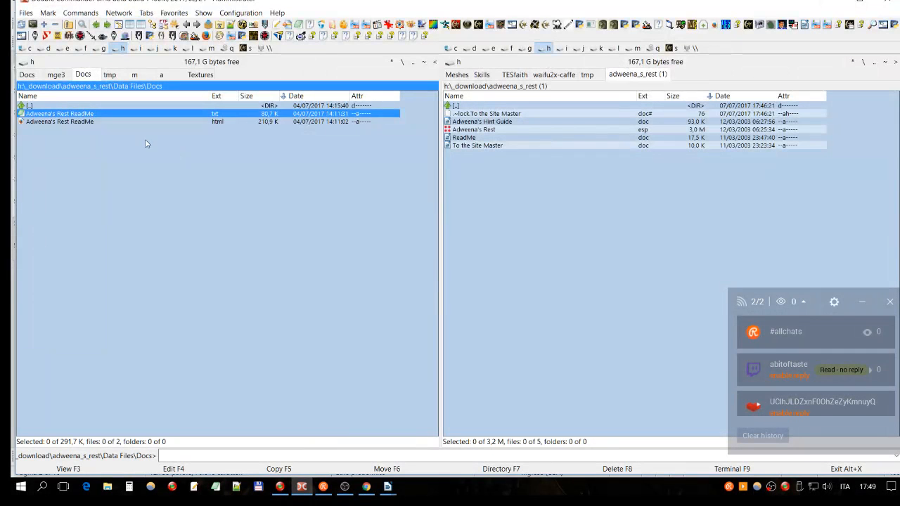
- Open the HTML version of Adweena's Rest ReadMe in the browser, skim its formatted sections and close the browser
click(67, 122)
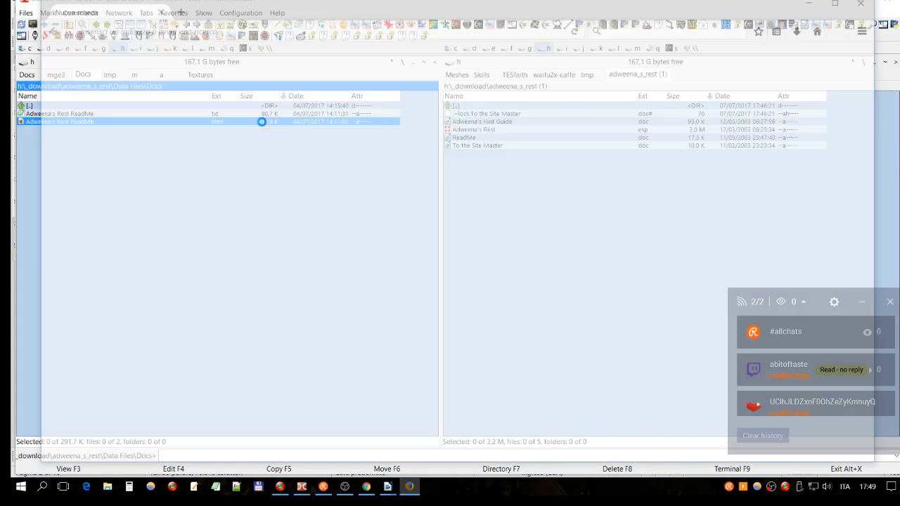
scroll(359, 136, down, 10)
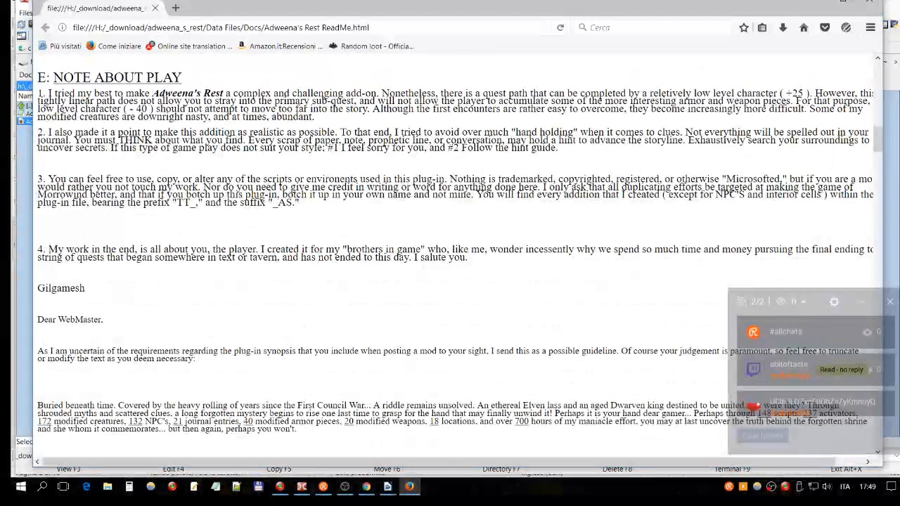
scroll(457, 253, up, 6)
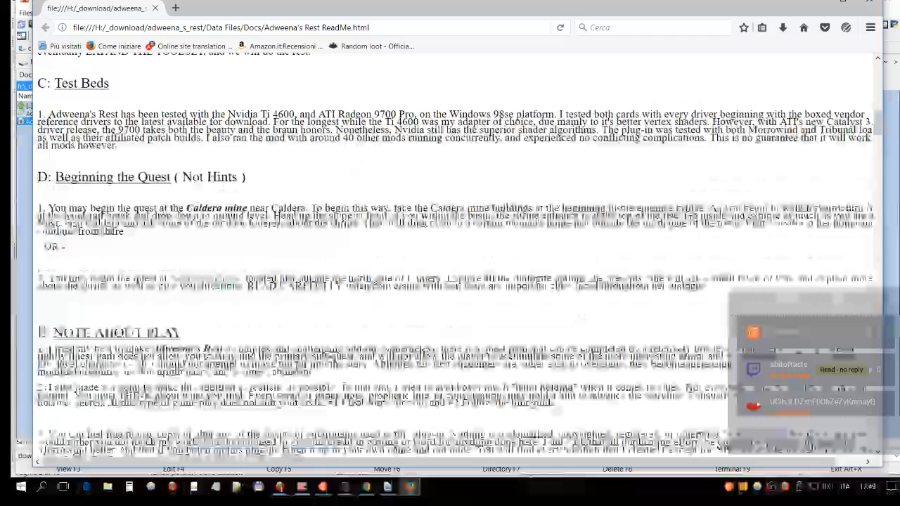
scroll(191, 187, up, 5)
scroll(191, 186, down, 20)
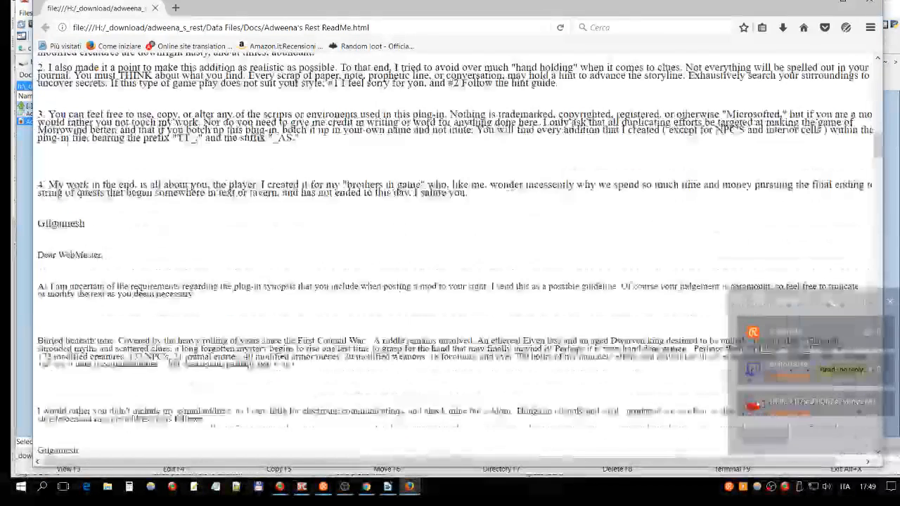
scroll(191, 187, down, 4)
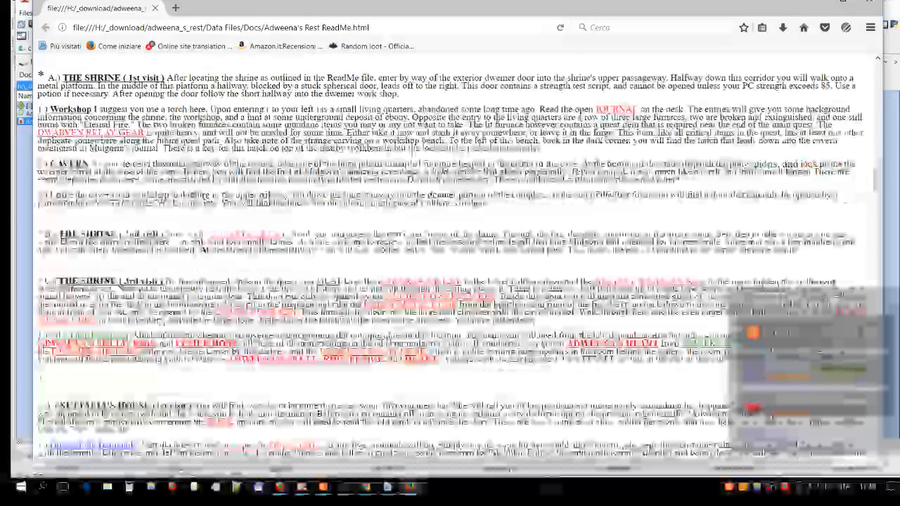
scroll(190, 187, down, 20)
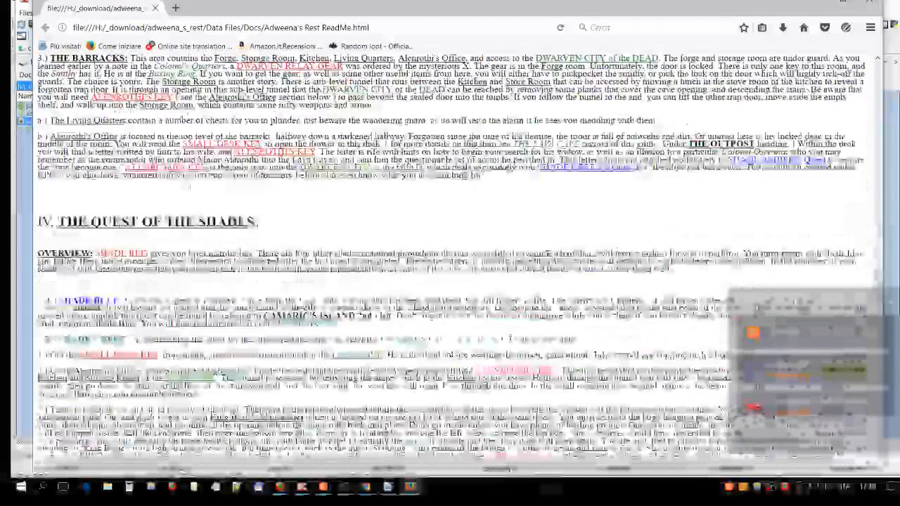
scroll(191, 186, down, 3)
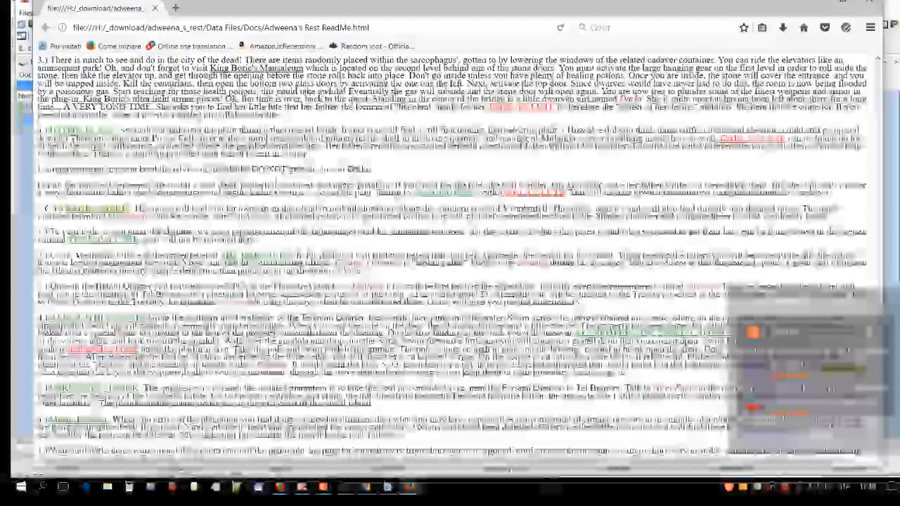
scroll(379, 212, up, 20)
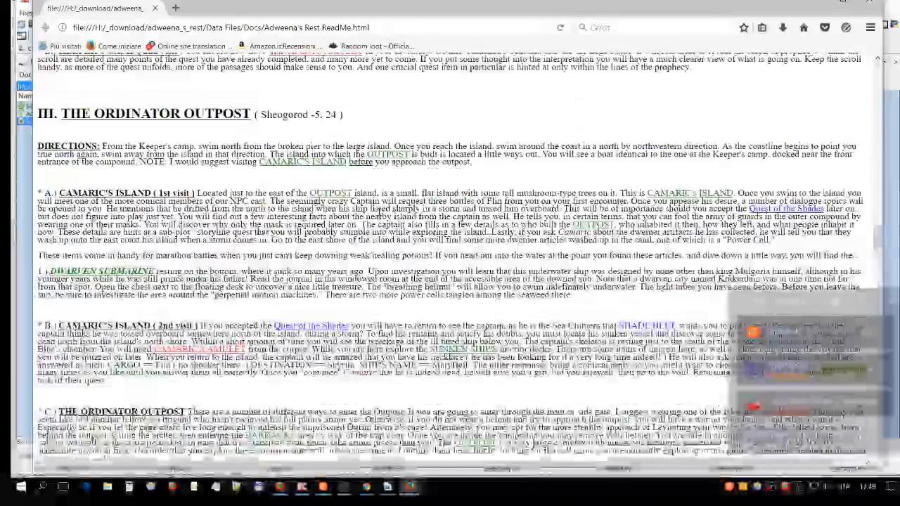
scroll(379, 212, up, 10)
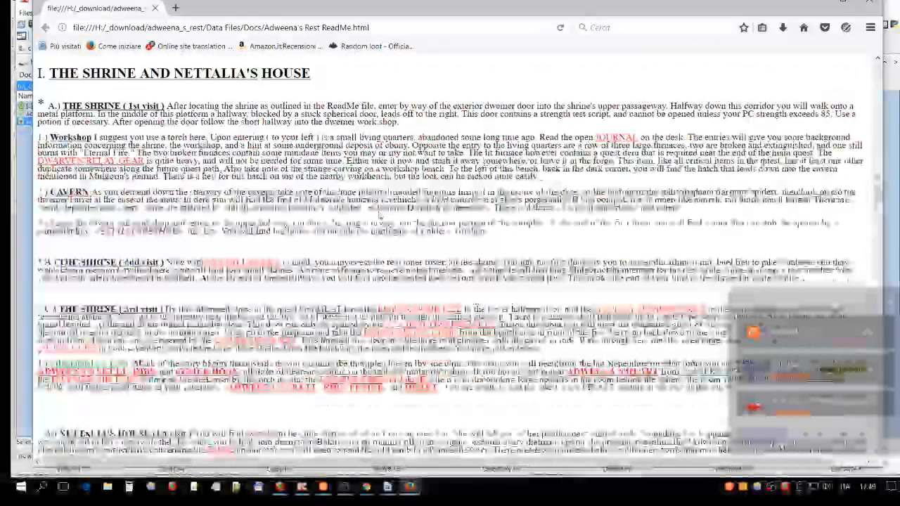
scroll(380, 216, up, 5)
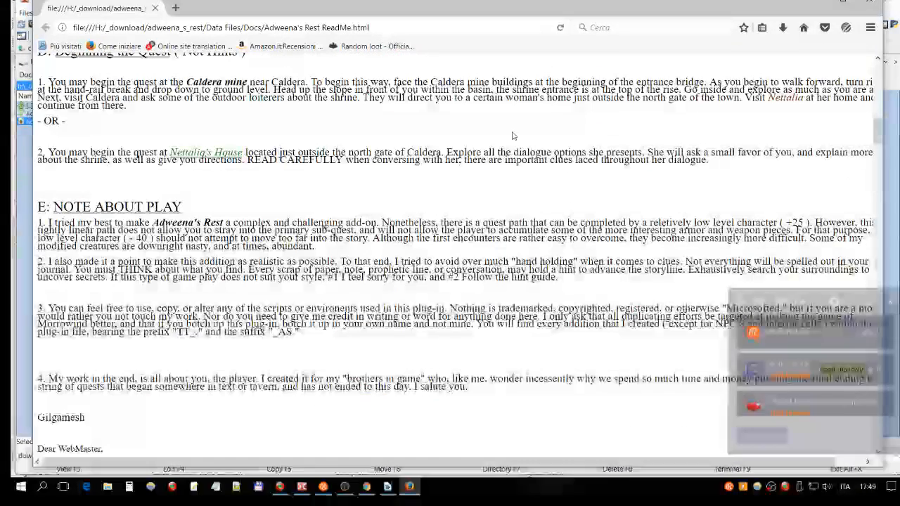
click(871, 5)
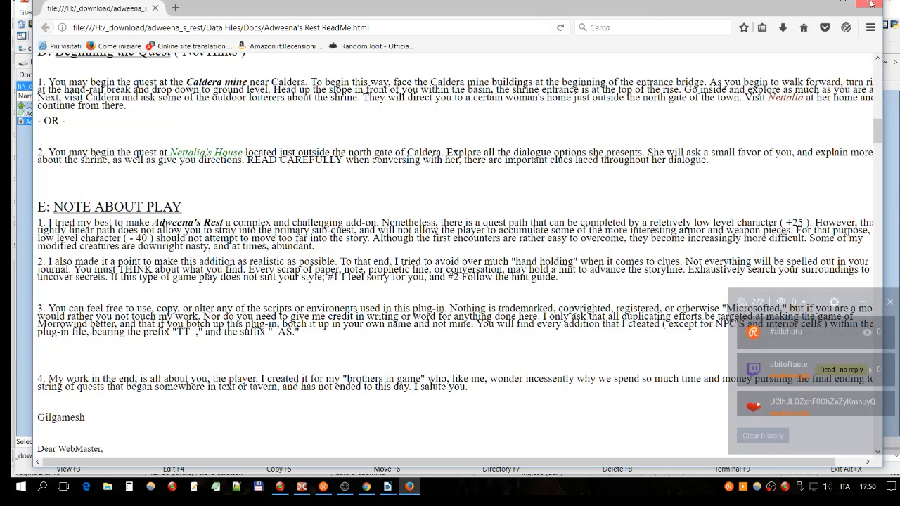
click(871, 4)
- Go up to the Data Files folder and examine its Docs folder and the Adweena's Rest plugin file
click(99, 116)
click(90, 122)
click(79, 115)
double_click(59, 107)
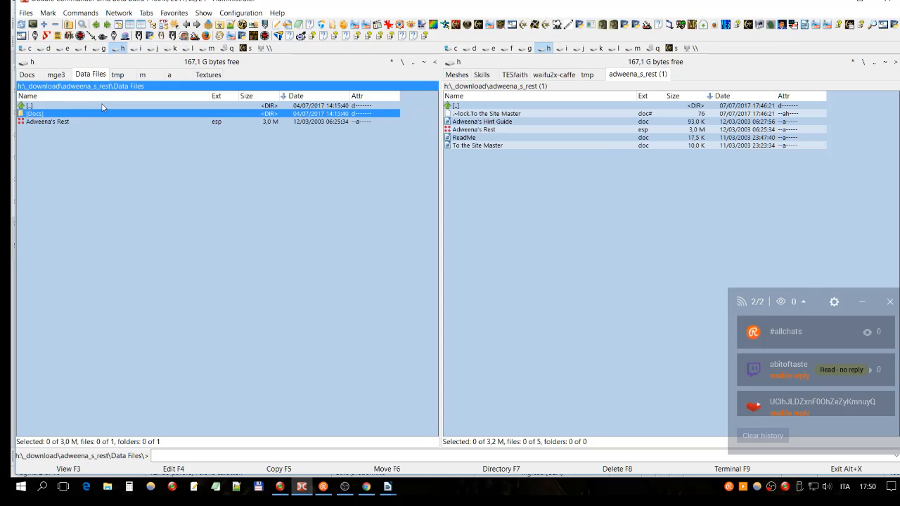
click(37, 123)
click(40, 114)
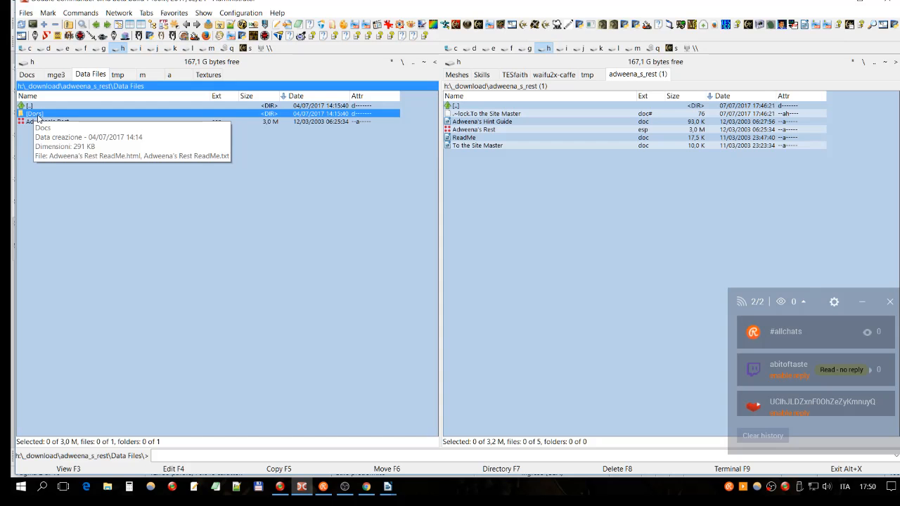
click(51, 122)
- Reopen the Docs folder and select the text version of Adweena's Rest ReadMe
double_click(26, 115)
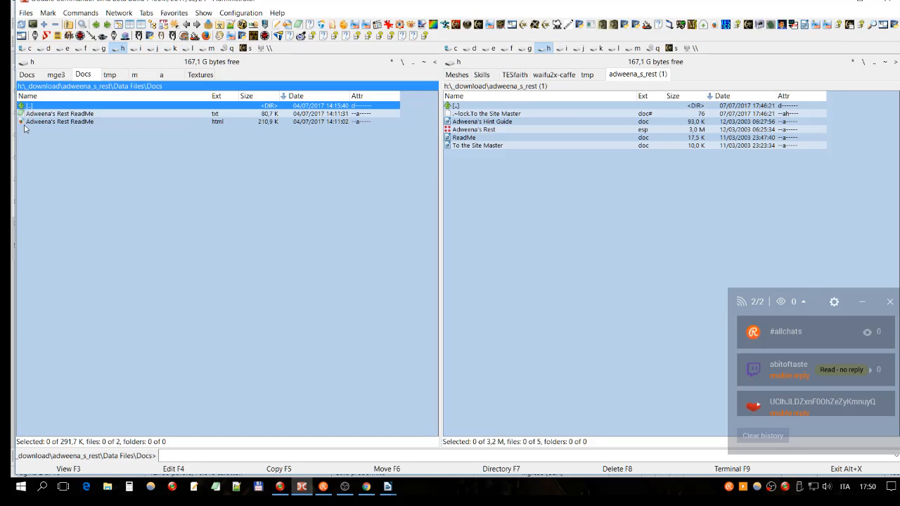
click(52, 124)
click(32, 117)
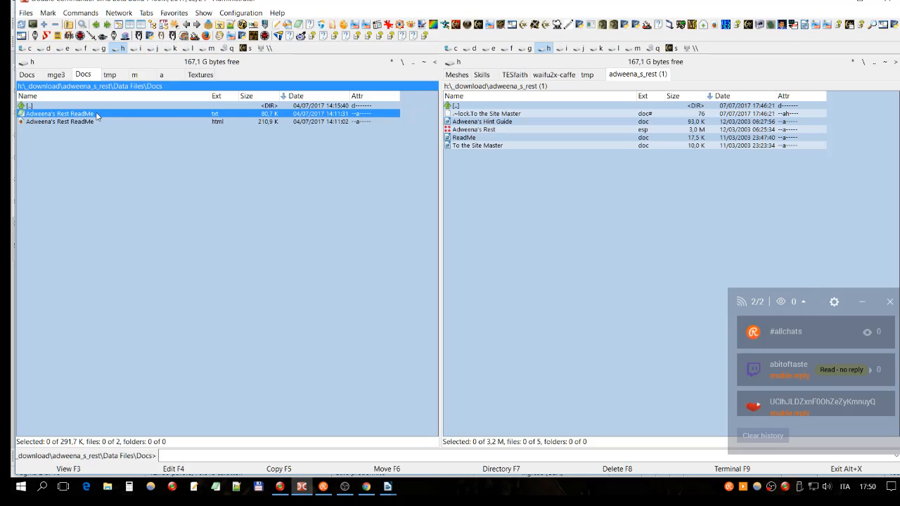
- Compare the text and HTML versions of Adweena's Rest ReadMe in the Docs folder by name, extension and size
click(75, 123)
click(75, 116)
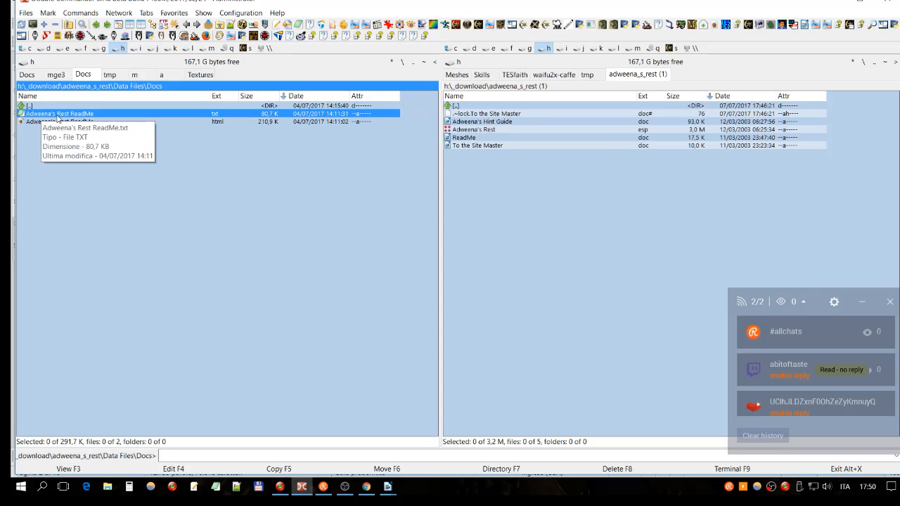
click(49, 125)
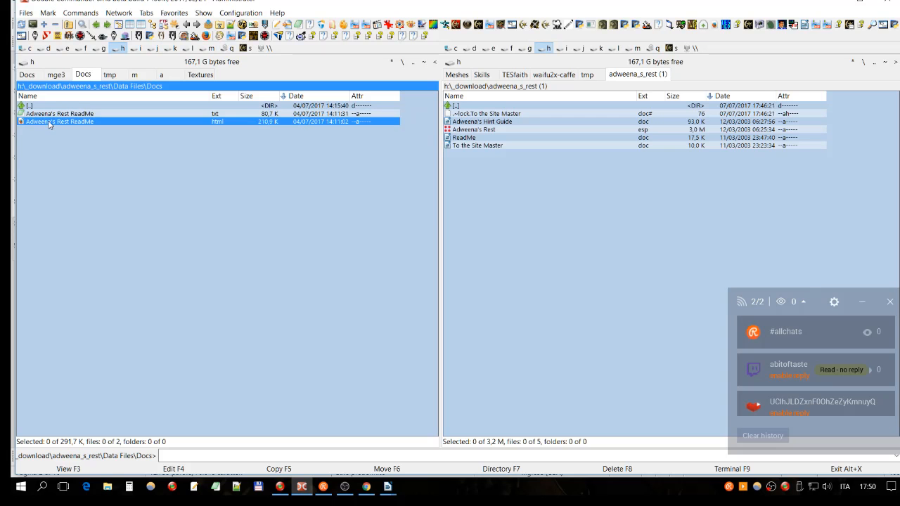
click(38, 116)
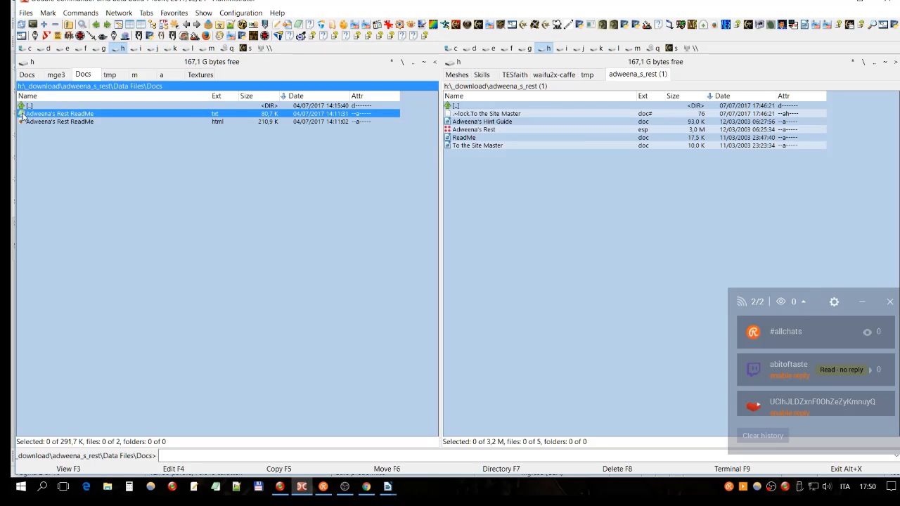
click(38, 125)
click(49, 116)
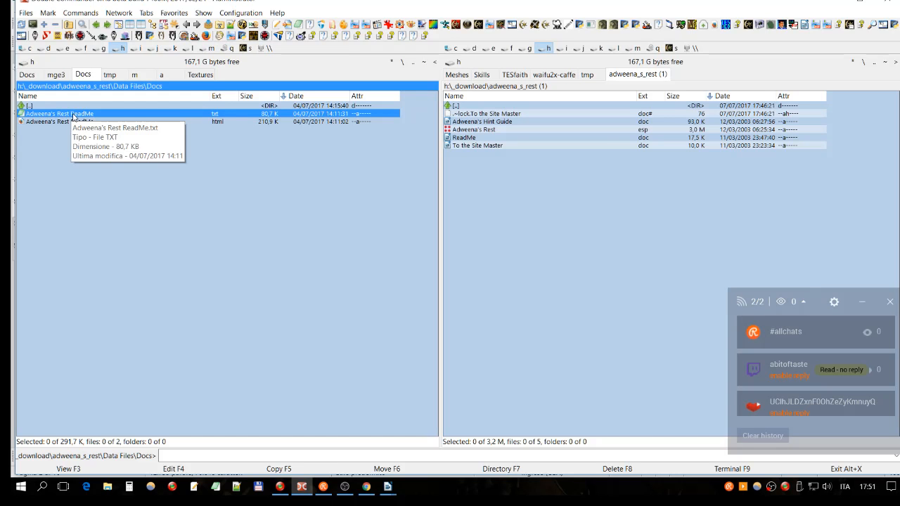
click(74, 120)
click(72, 116)
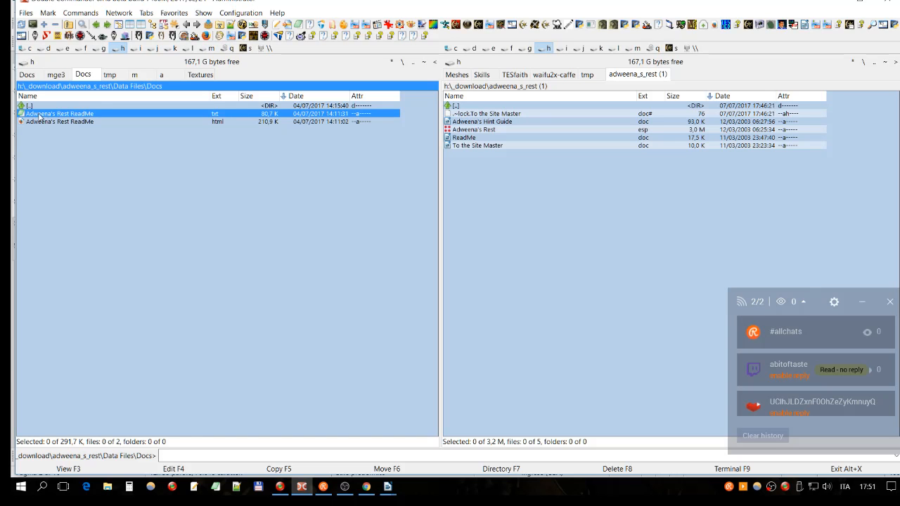
key(F2)
click(223, 113)
click(73, 122)
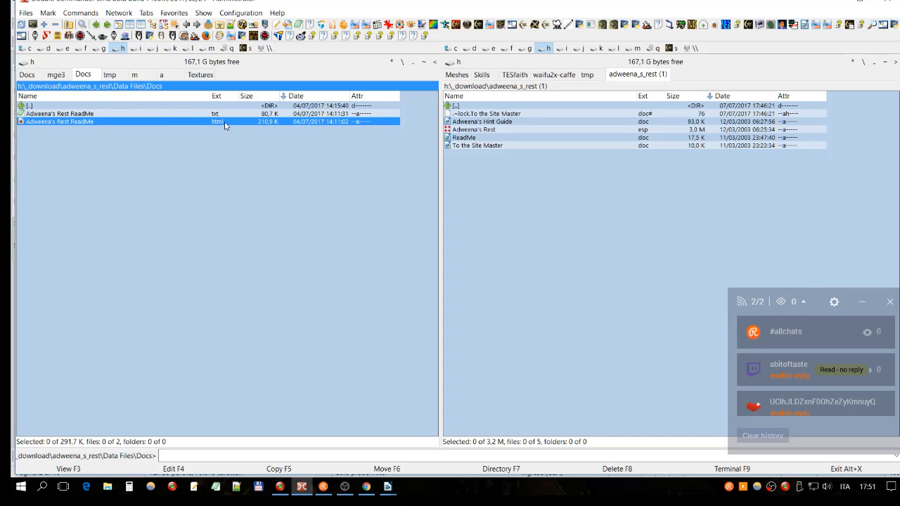
click(107, 117)
click(79, 125)
click(113, 114)
click(104, 122)
click(102, 115)
click(45, 125)
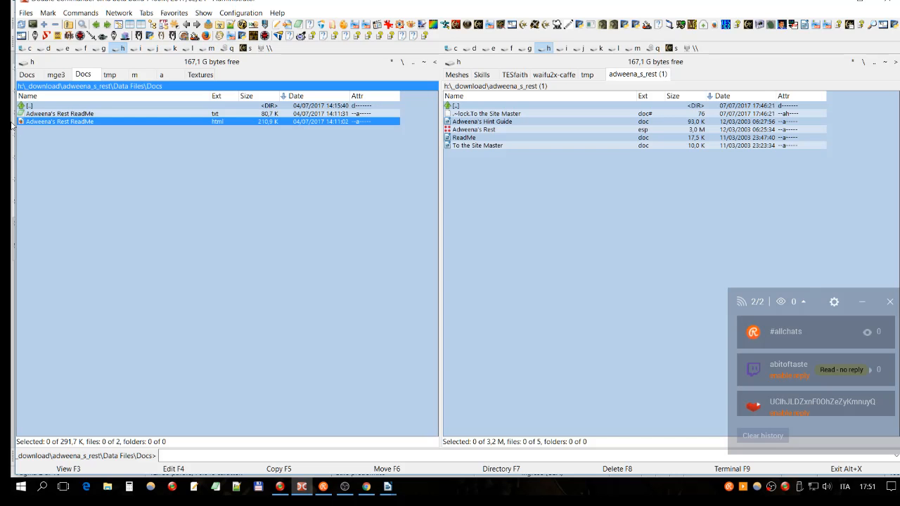
click(56, 113)
- Go up to Data Files and compare its Adweena's Rest plugin with the one in the adweena_s_rest (1) folder
double_click(68, 106)
click(66, 123)
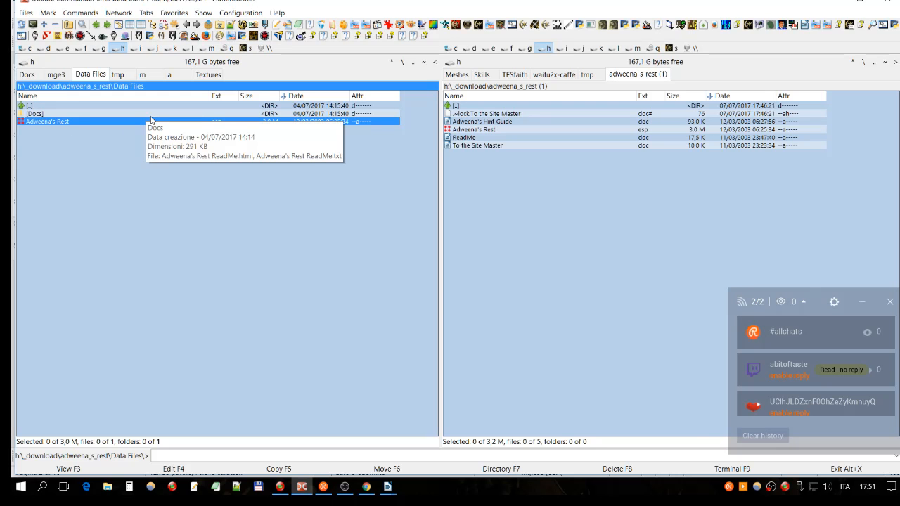
double_click(479, 107)
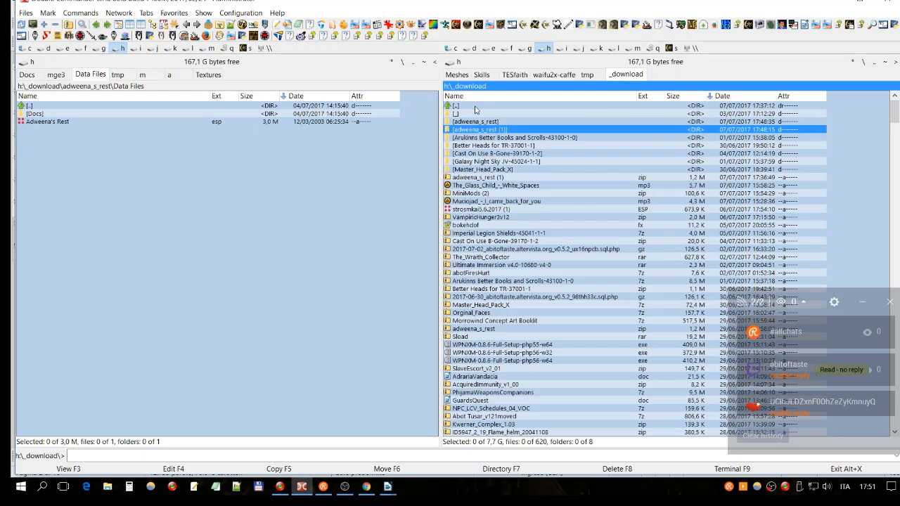
double_click(498, 130)
click(464, 130)
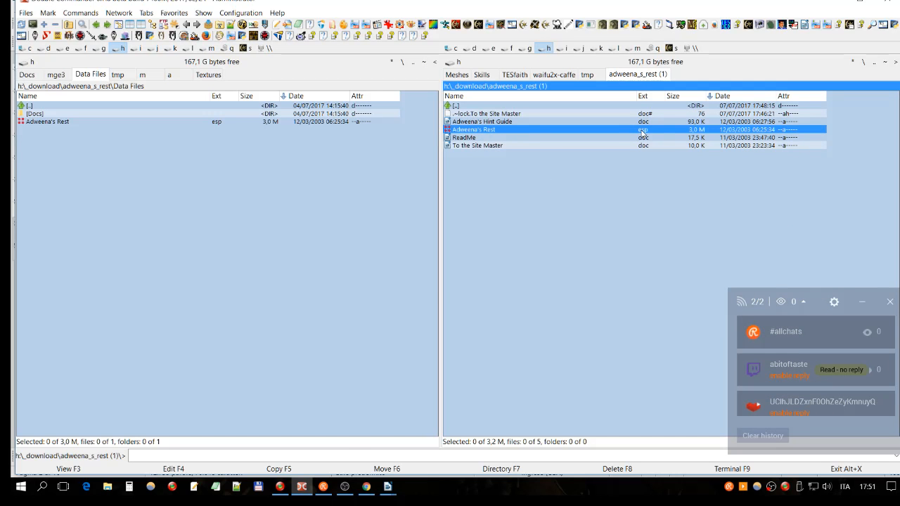
- Switch to LibreOffice Writer and close To the Site Master.doc without saving the changes
click(388, 488)
click(505, 402)
click(440, 402)
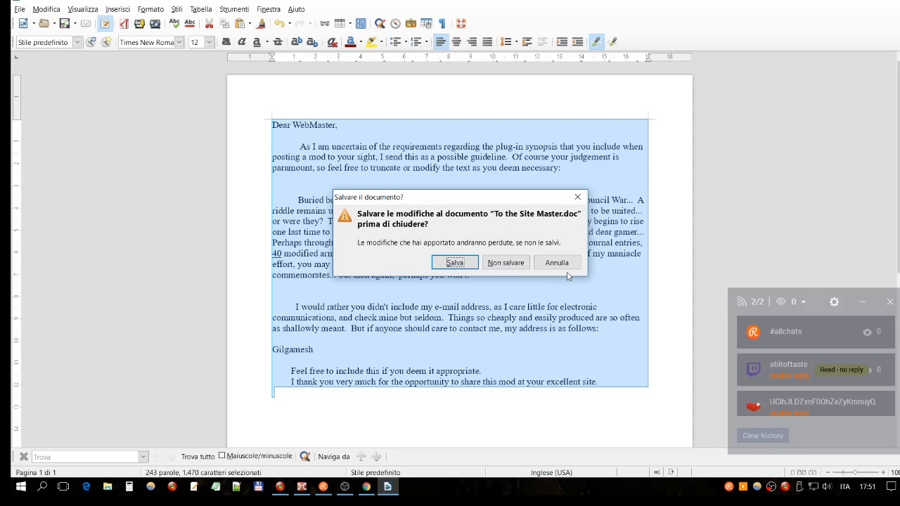
click(505, 263)
- Copy Adweena's Rest.esp from adweena_s_rest (1) into adweena_s_rest\Data Files, overwriting the existing plugin
click(152, 183)
click(93, 115)
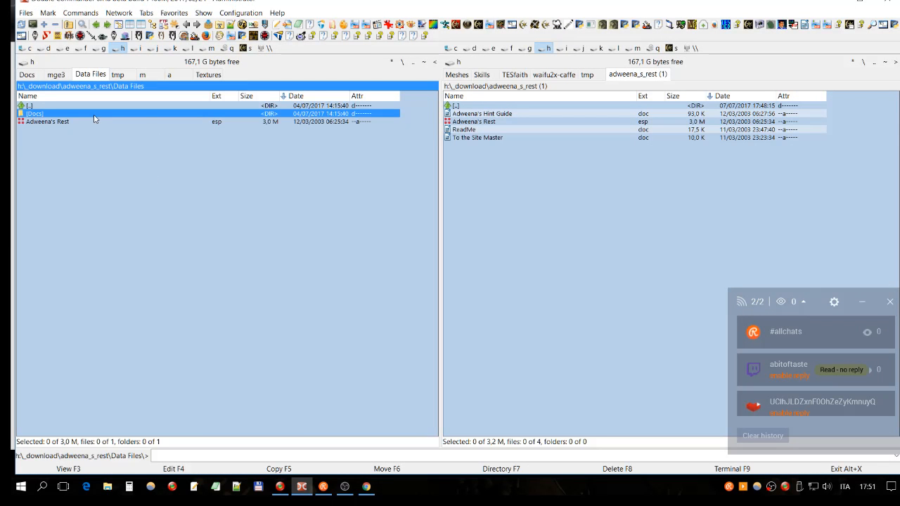
click(499, 121)
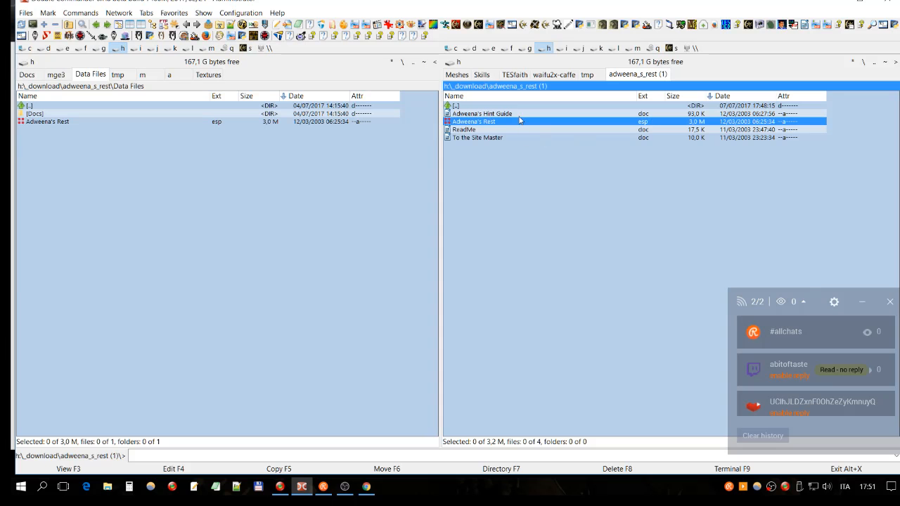
key(F5)
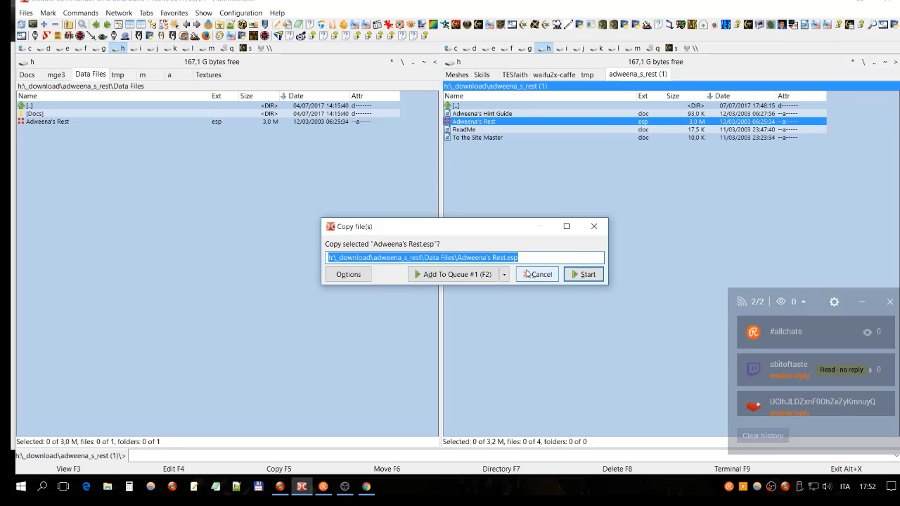
click(584, 277)
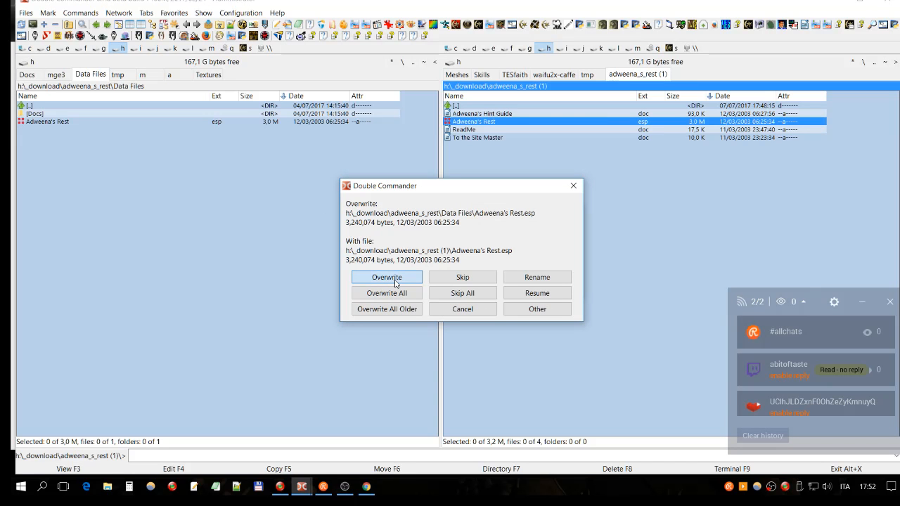
click(388, 277)
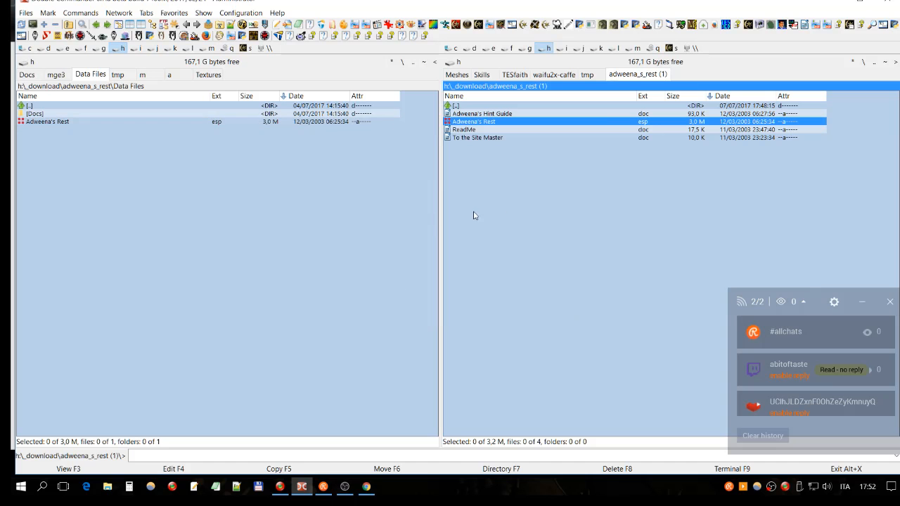
- Show the messages in the chat overlay and briefly view the browser's Wikipedia section on orthodox file managers
click(781, 303)
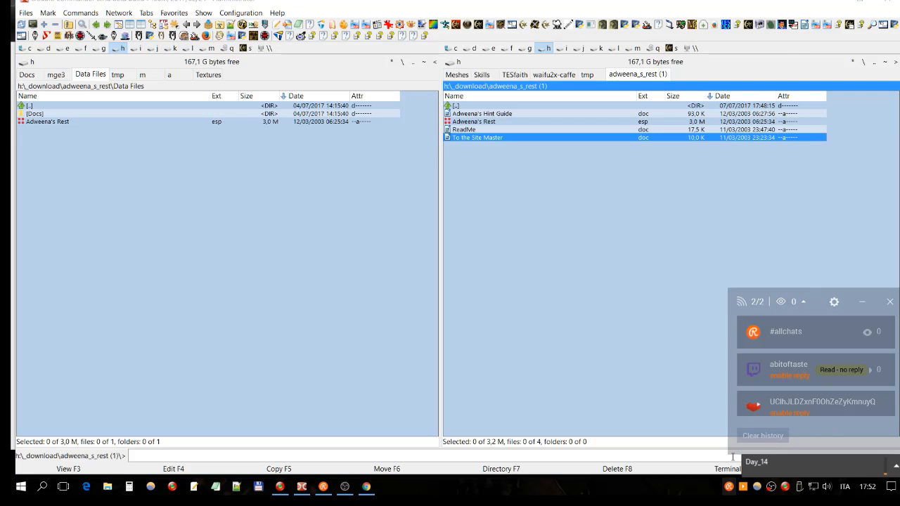
click(780, 302)
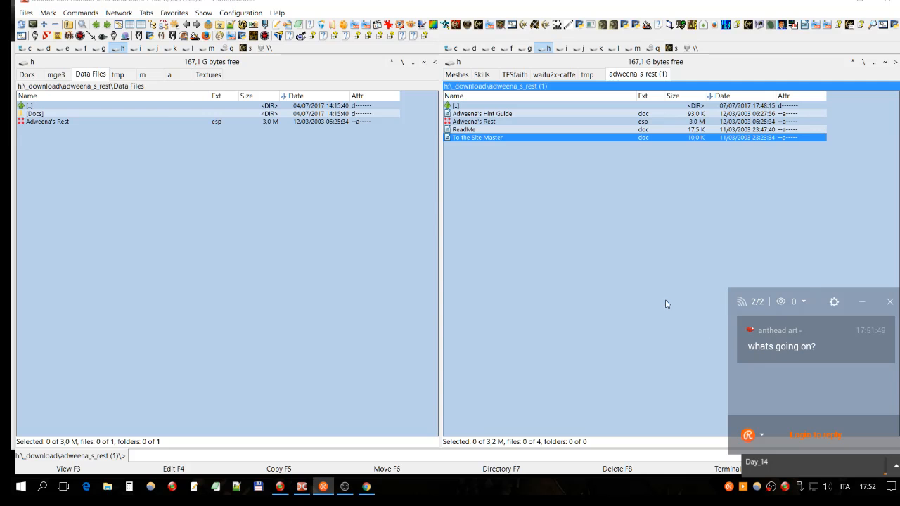
click(366, 487)
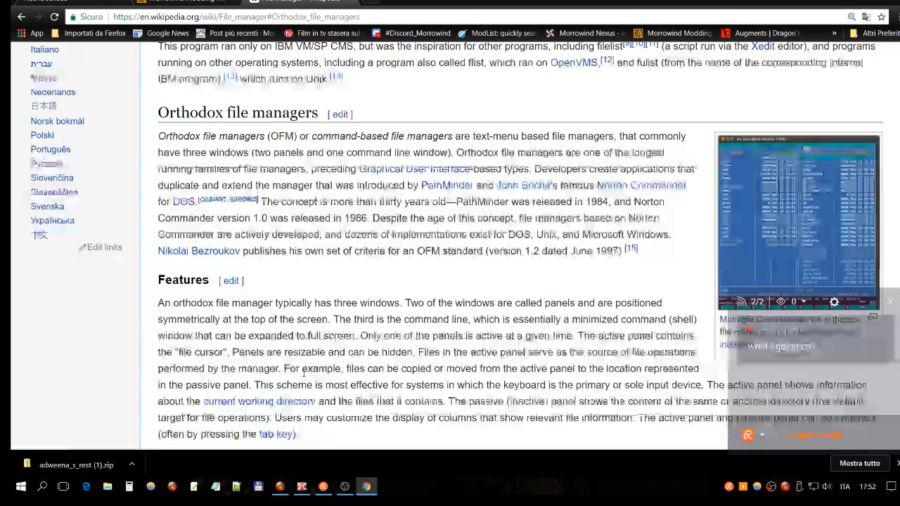
key(alt+Tab)
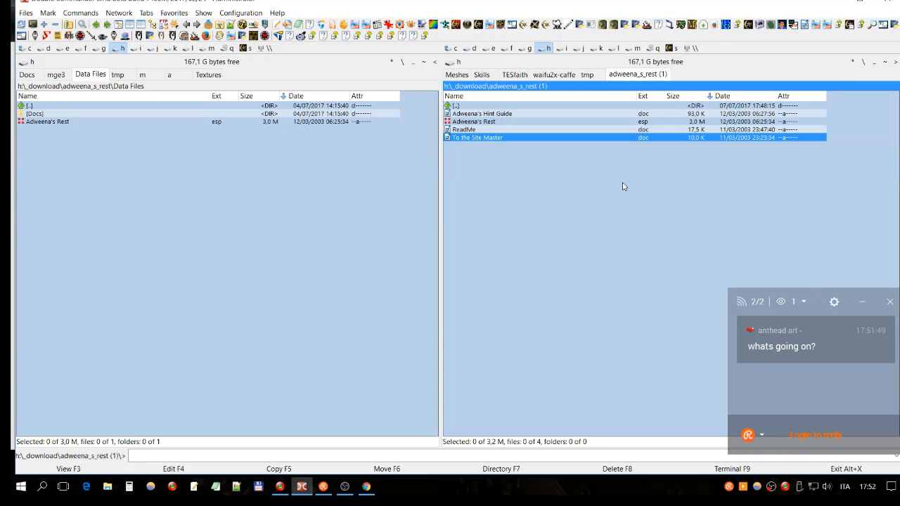
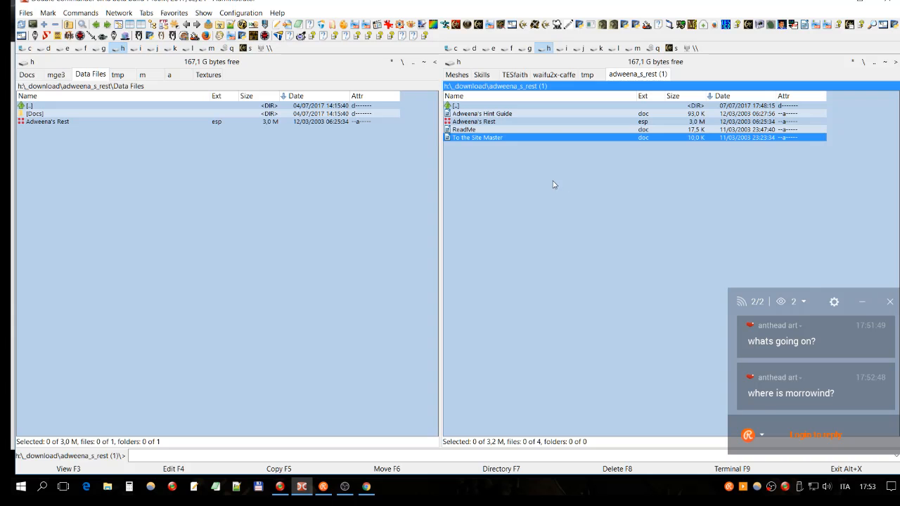
- Examine the txt and html versions of Adweena's Rest ReadMe in Docs, and return to the plugin in Data Files
click(283, 238)
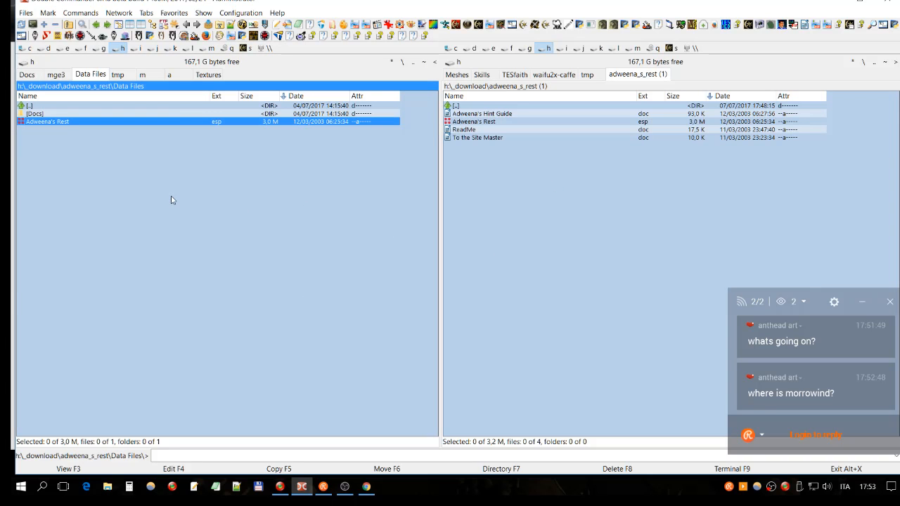
double_click(35, 114)
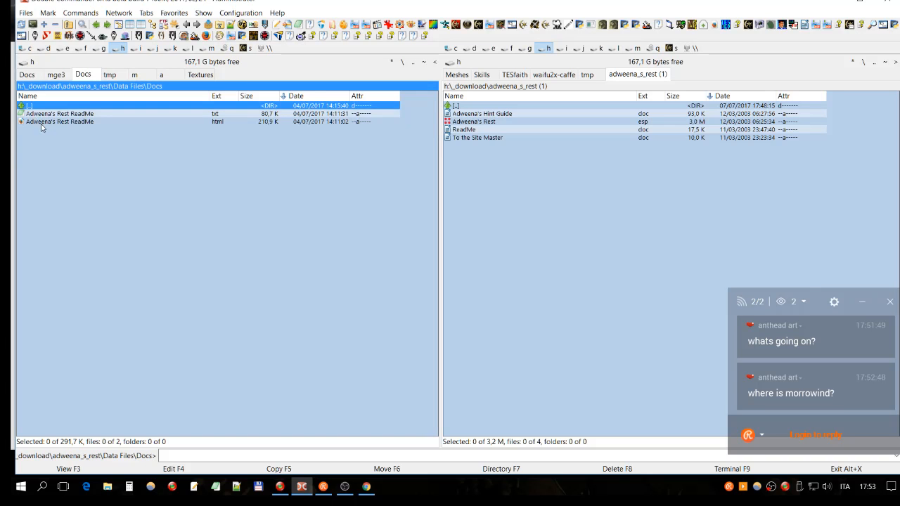
click(50, 114)
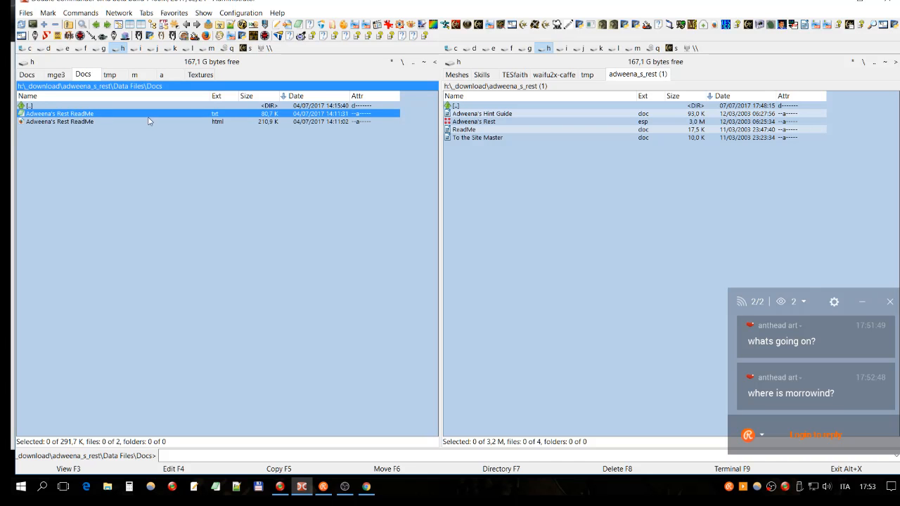
click(228, 123)
click(229, 115)
click(224, 124)
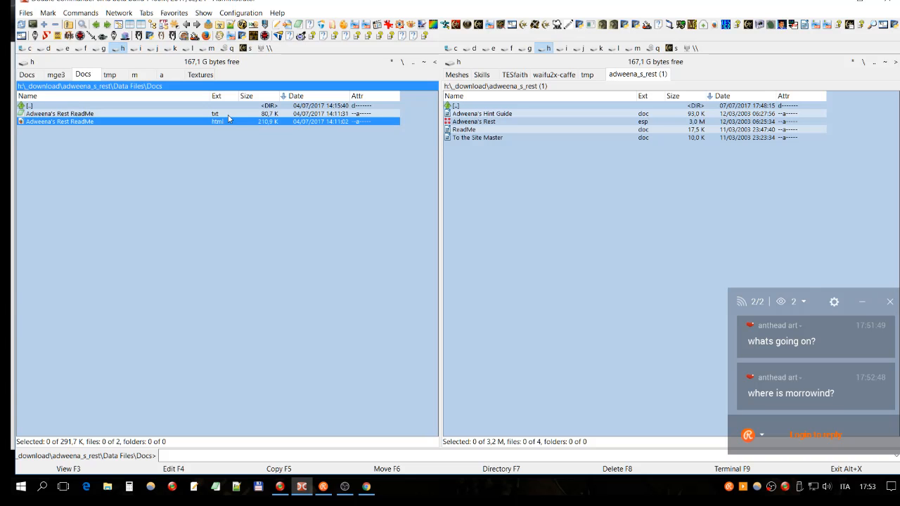
click(228, 114)
click(217, 124)
double_click(45, 106)
click(34, 124)
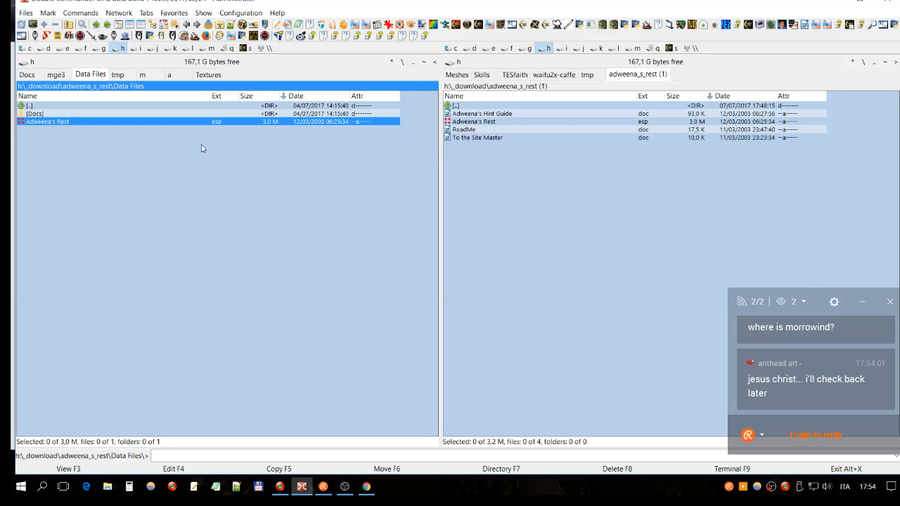
click(511, 185)
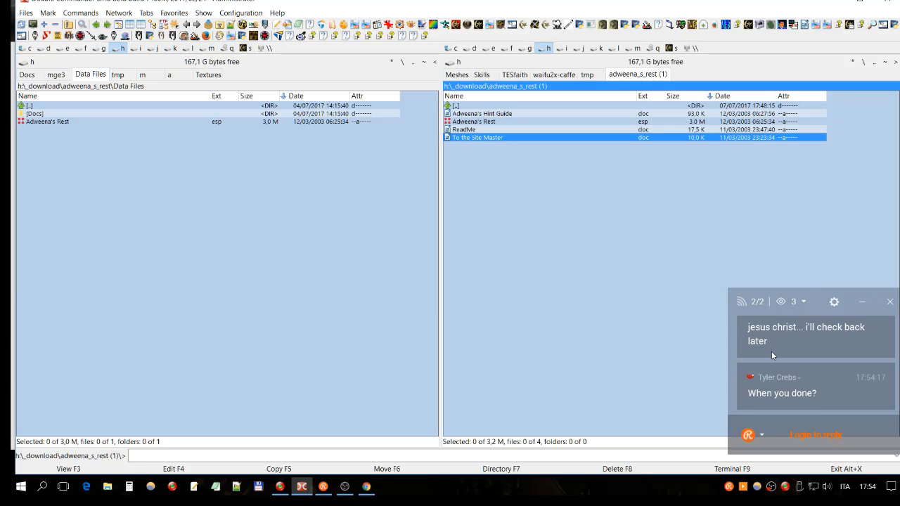
click(499, 133)
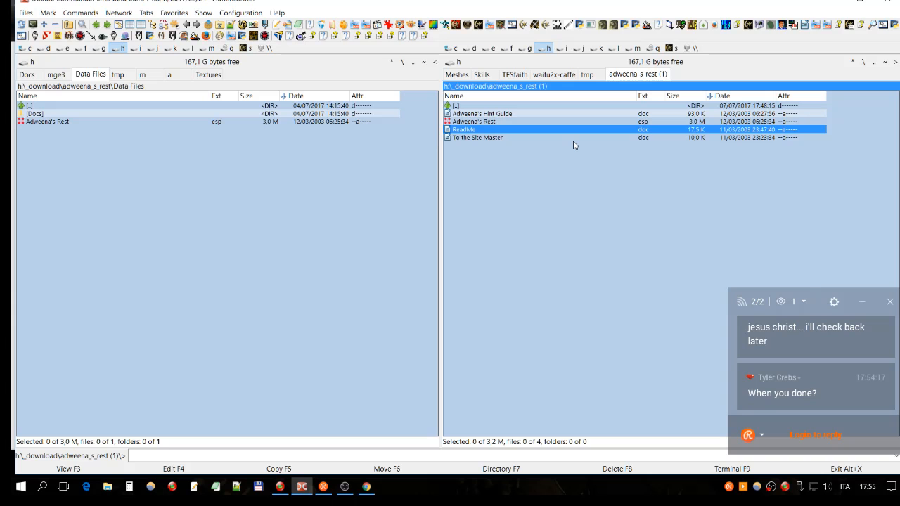
click(249, 124)
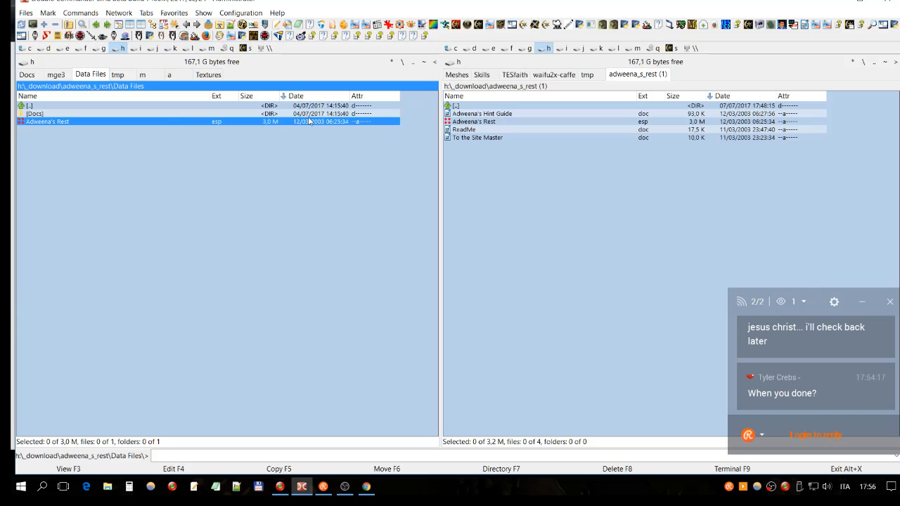
- Show the game's folder C:\_games\_rpg\Morrowind\Data Files alongside the extracted mod's Data Files
click(451, 48)
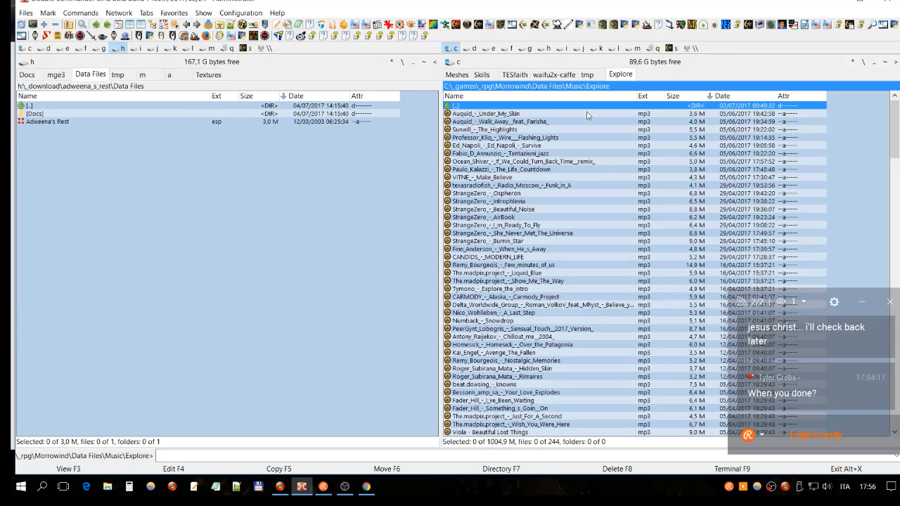
click(875, 61)
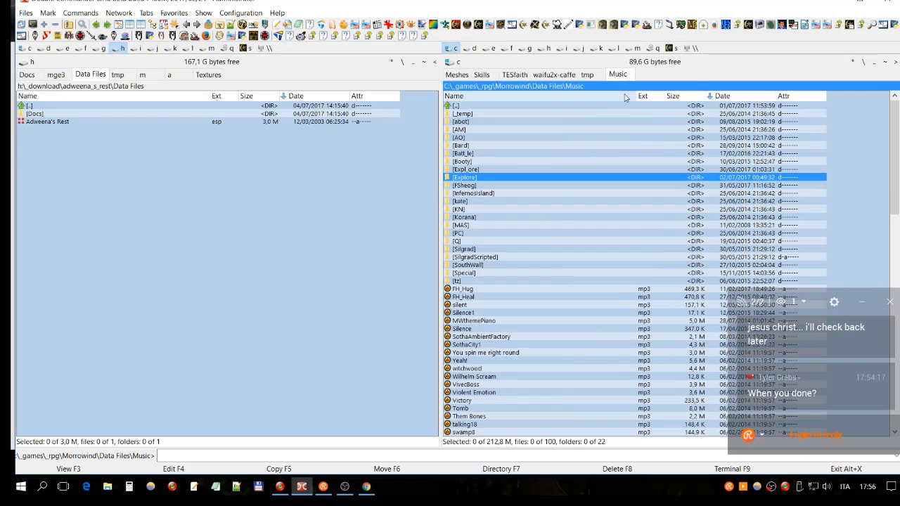
click(875, 61)
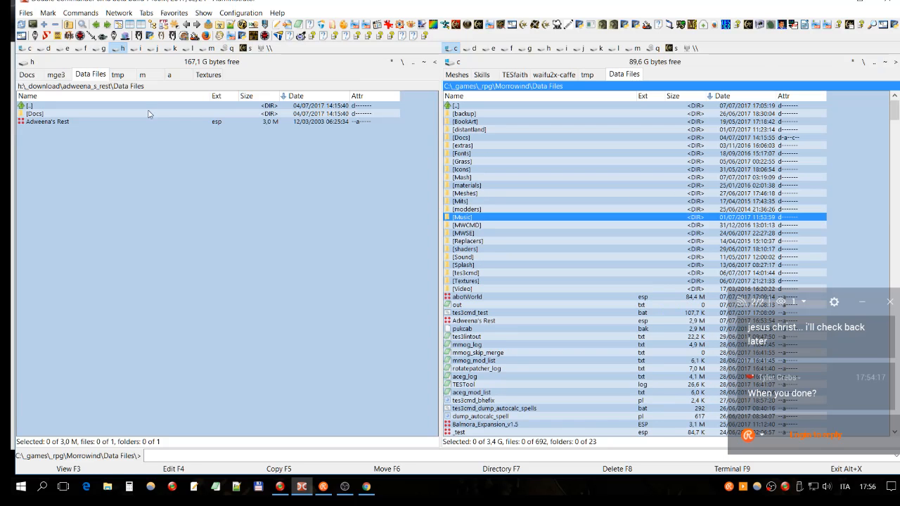
- Copy Docs and Adweena's Rest.esp from the mod's folder into Morrowind's Data Files, merging all folders and overwriting all existing files
click(92, 122)
shift+click(95, 114)
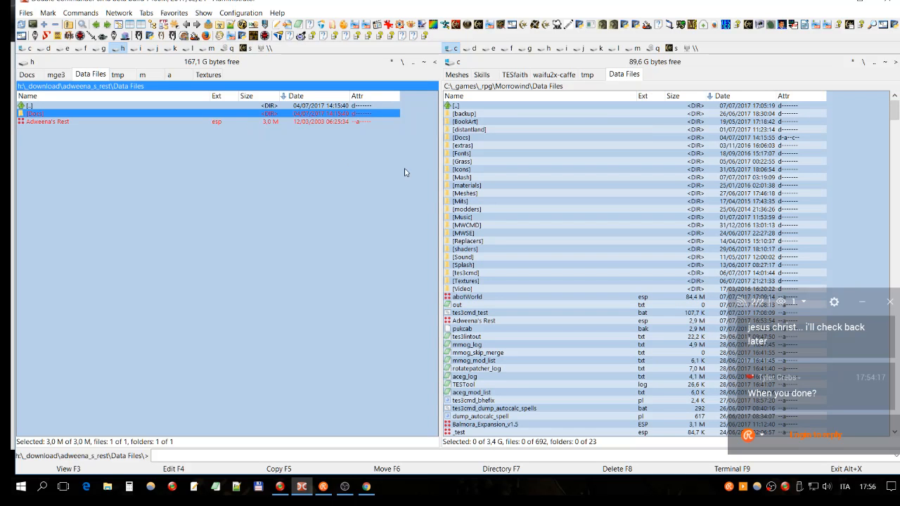
key(F5)
click(566, 270)
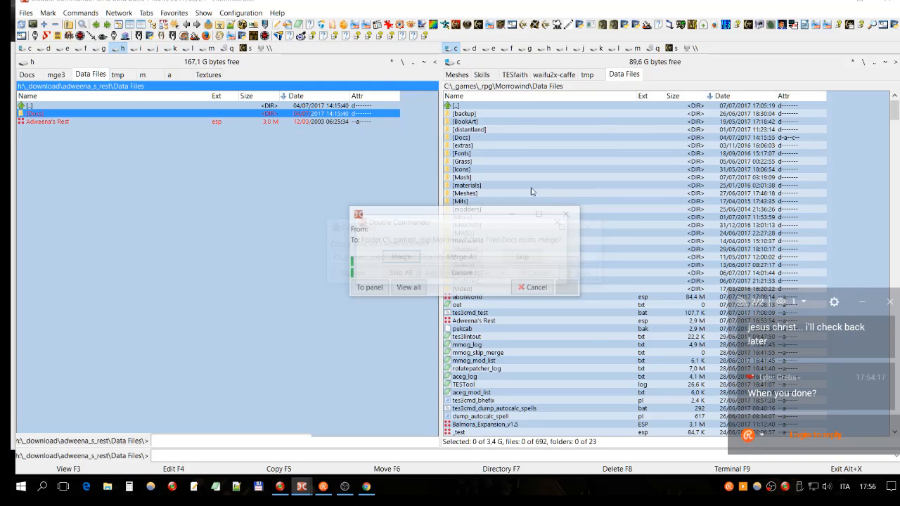
click(474, 260)
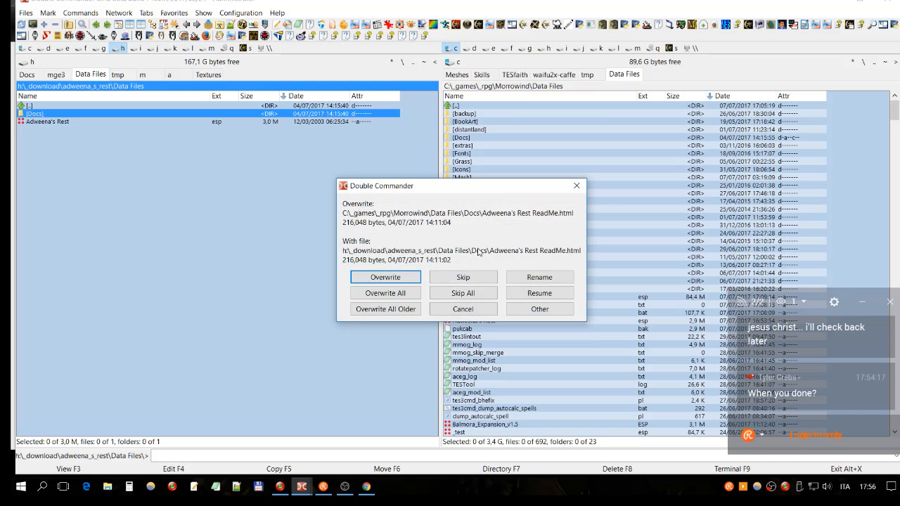
click(397, 295)
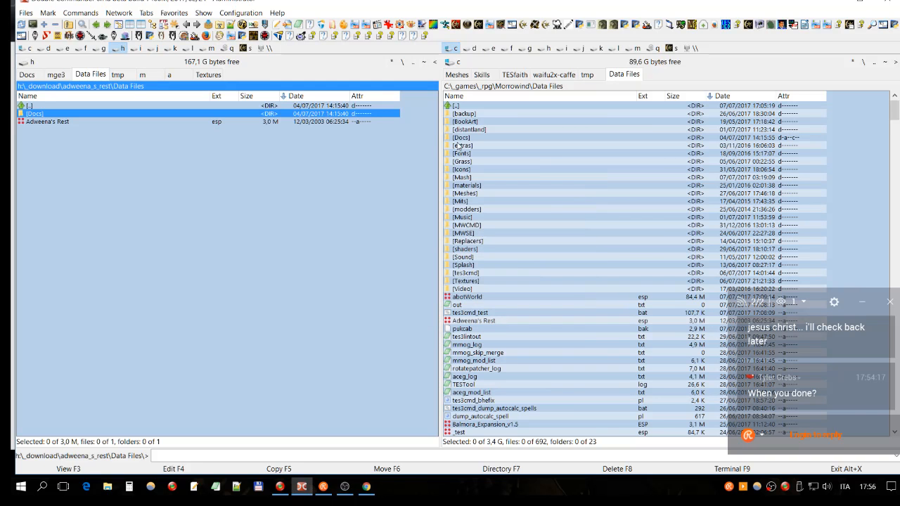
- Launch Mash, dismiss its notice about reset mod dates, and sort the mod list by file name in ascending order
click(567, 163)
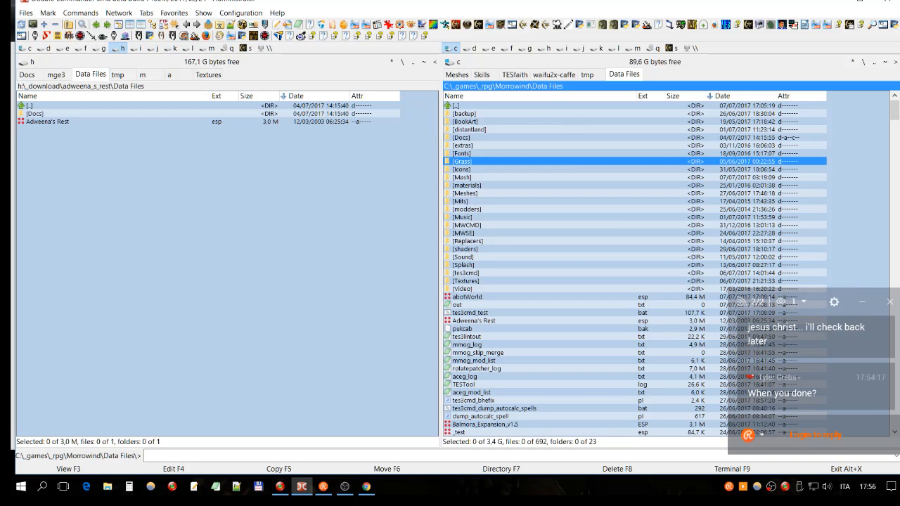
click(578, 26)
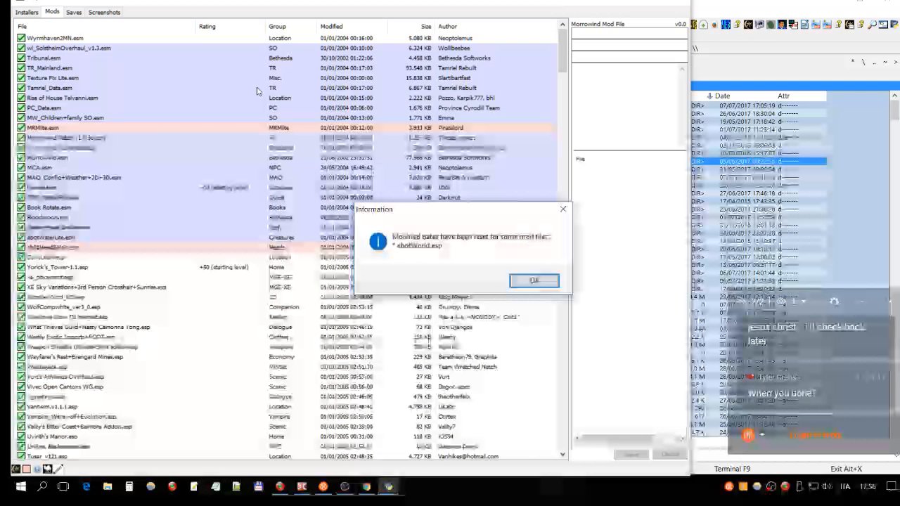
key(Return)
click(141, 27)
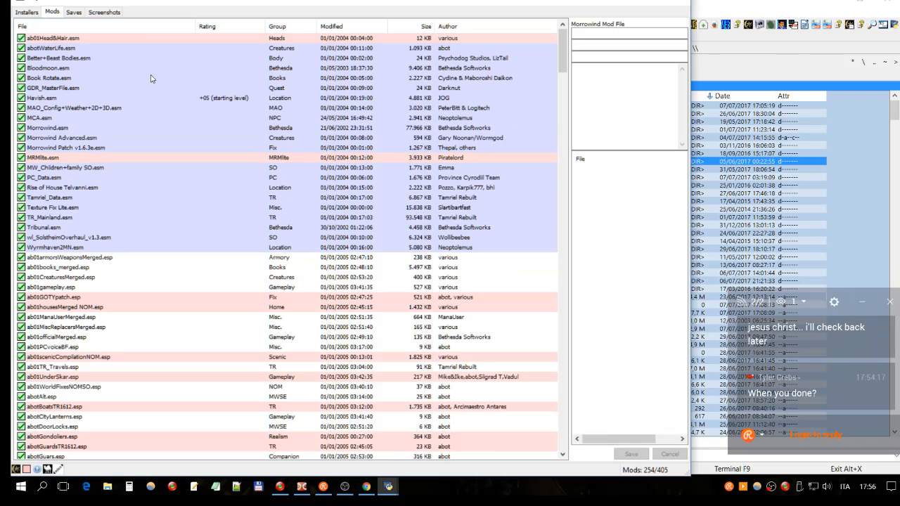
click(141, 28)
click(140, 28)
- Find Adweena's Rest.esp among the inactive plugins in the mod list and show its details
scroll(92, 176, down, 15)
scroll(94, 169, down, 1)
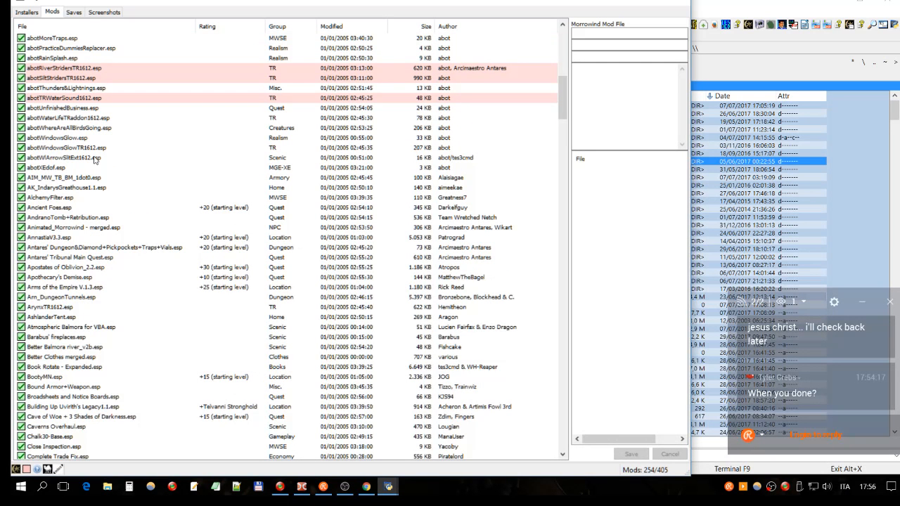
scroll(102, 106, down, 6)
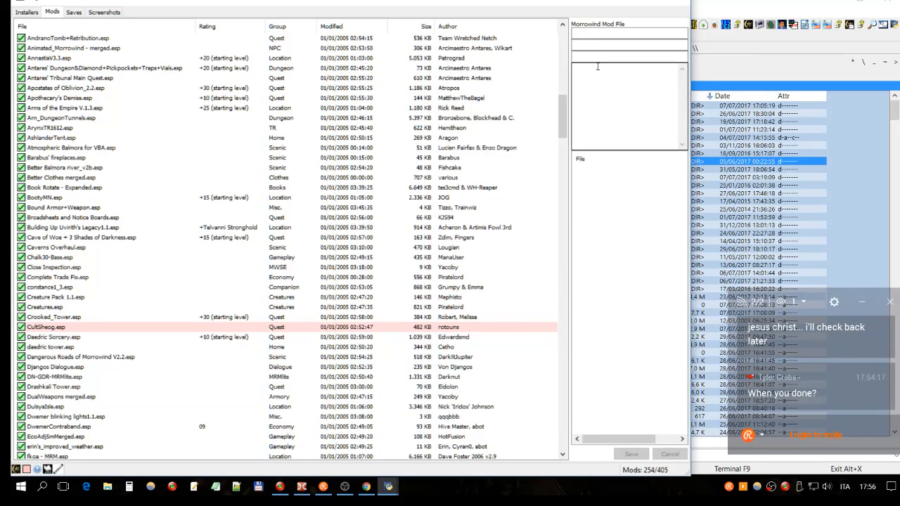
scroll(539, 311, down, 20)
scroll(538, 323, down, 1)
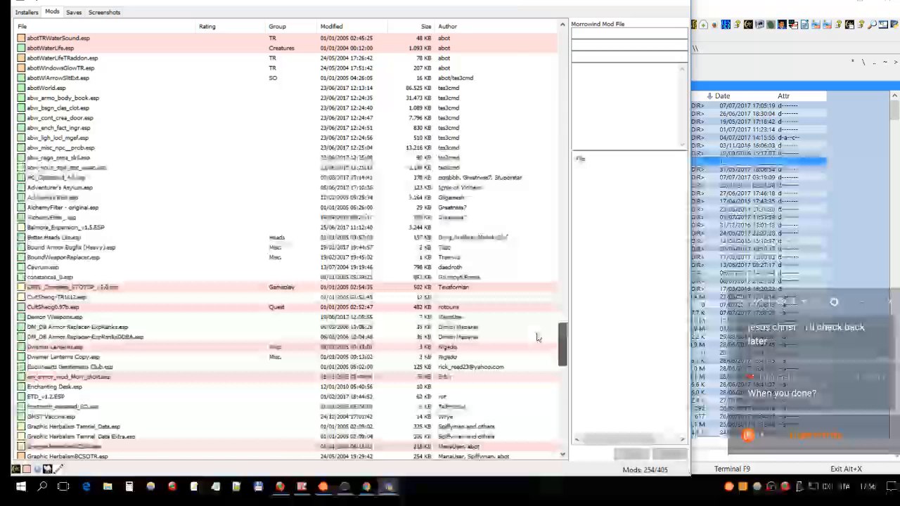
scroll(537, 337, up, 3)
click(106, 298)
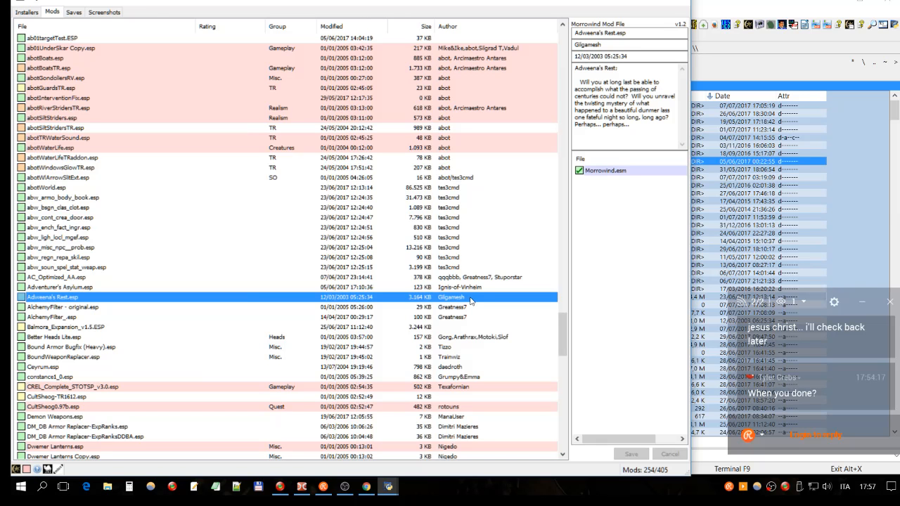
- Highlight the whole description text in the details of Adweena's Rest.esp
drag(637, 125, 567, 62)
click(622, 100)
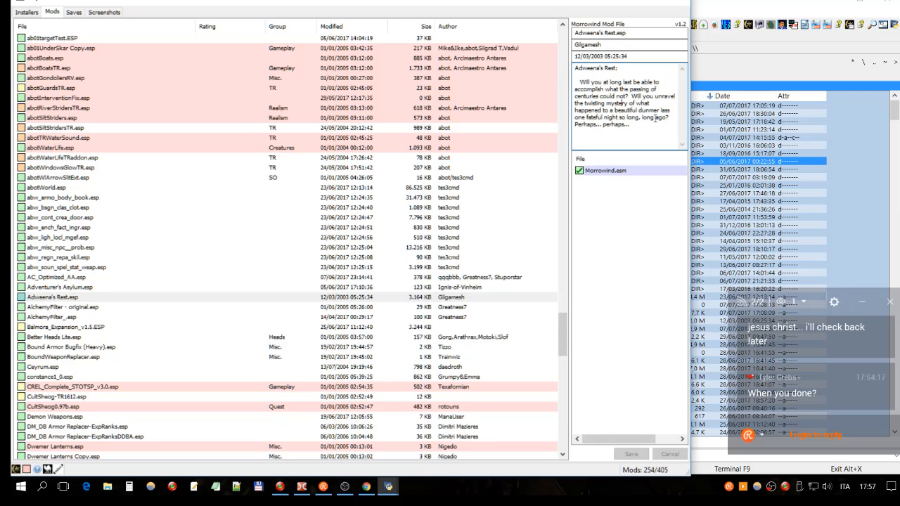
drag(655, 130, 573, 68)
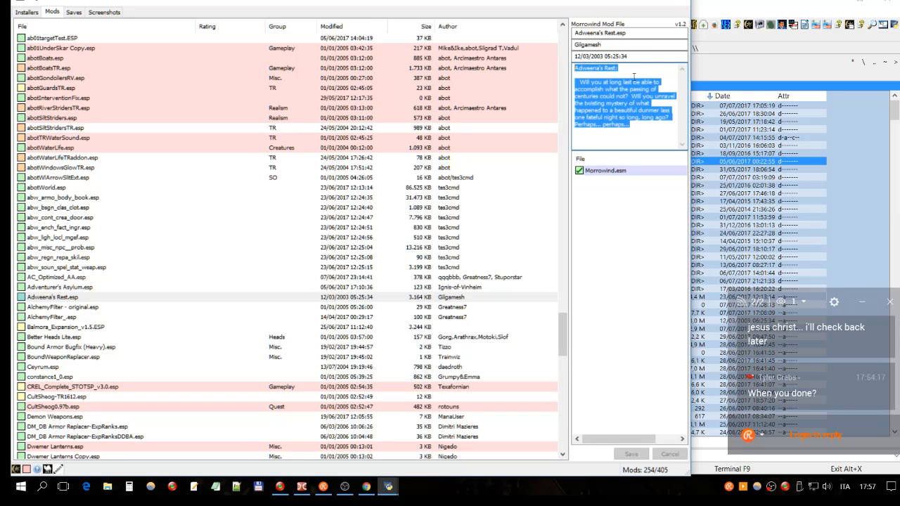
- Compare the details of Adweena's Rest.esp with those of Adventurer's Asylum.esp and AlchemyFilter - original.esp
click(101, 300)
click(103, 289)
click(102, 298)
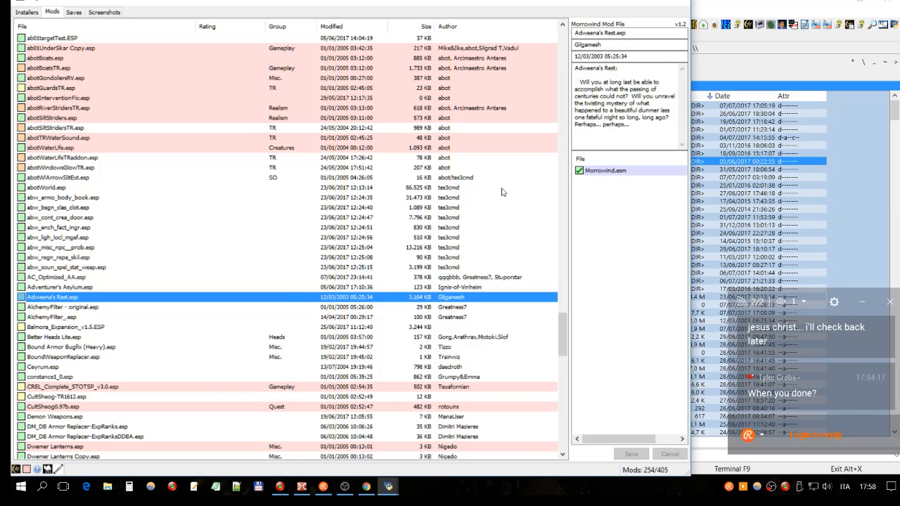
click(153, 288)
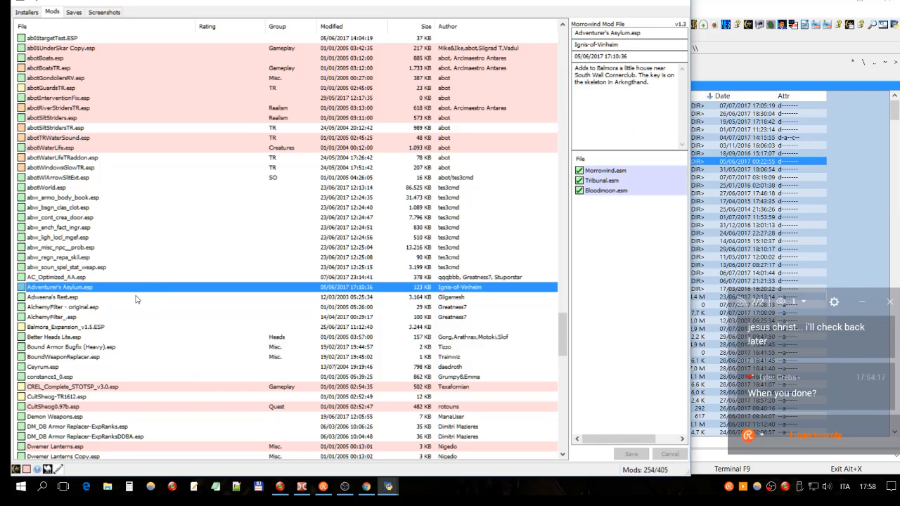
click(140, 299)
click(120, 309)
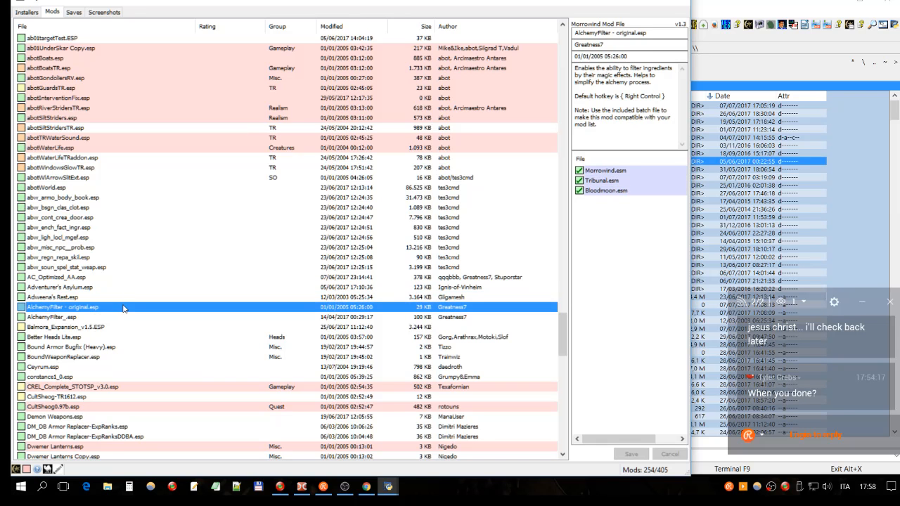
click(125, 298)
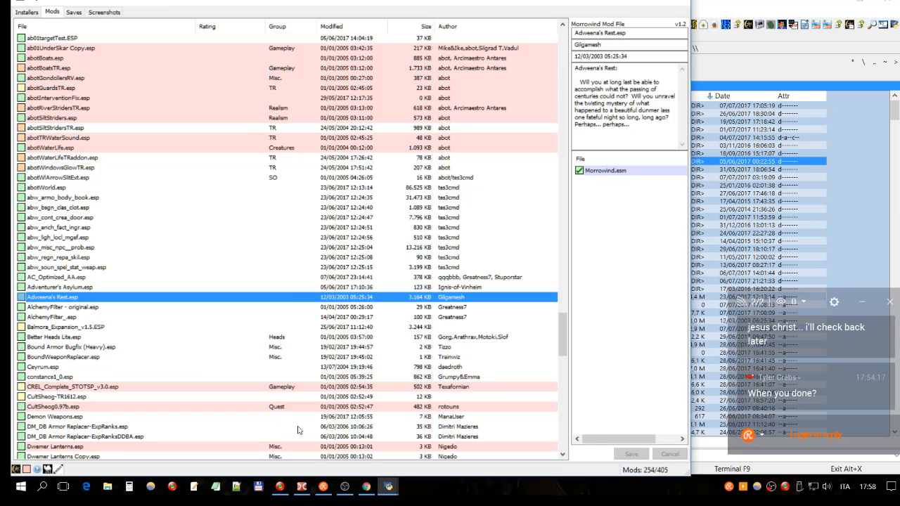
- Switch to Double Commander and select the Replacers folder in Morrowind's Data Files
click(301, 486)
click(590, 236)
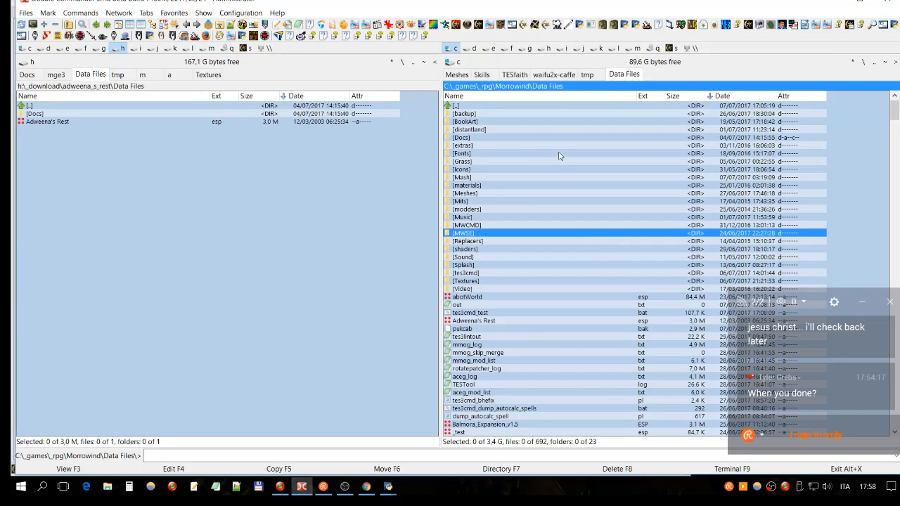
click(523, 201)
click(497, 243)
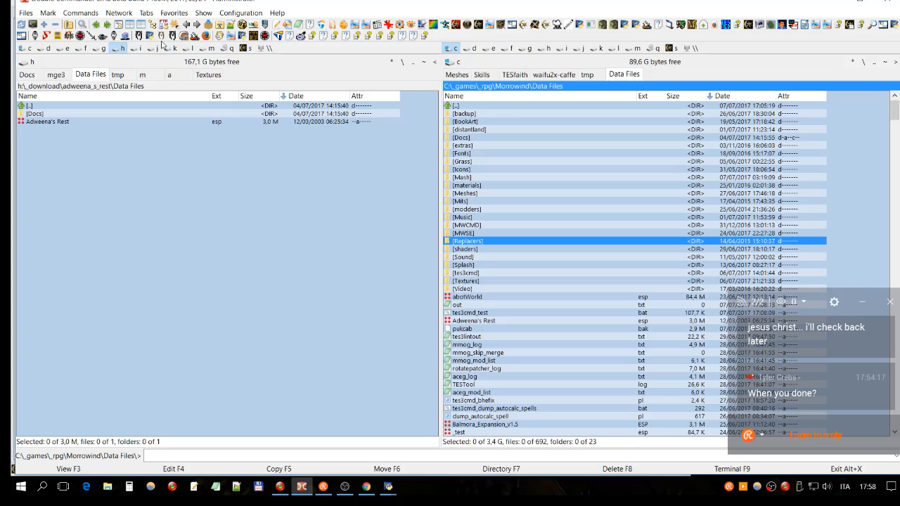
- Open a terminal in Morrowind's Data Files folder and enter tes3cmd.040.2.exe at the prompt without running it
click(80, 13)
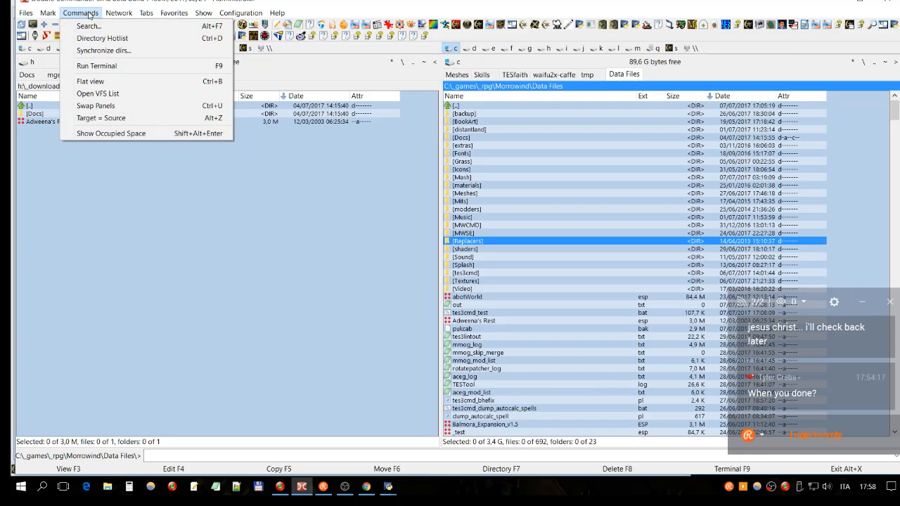
click(93, 66)
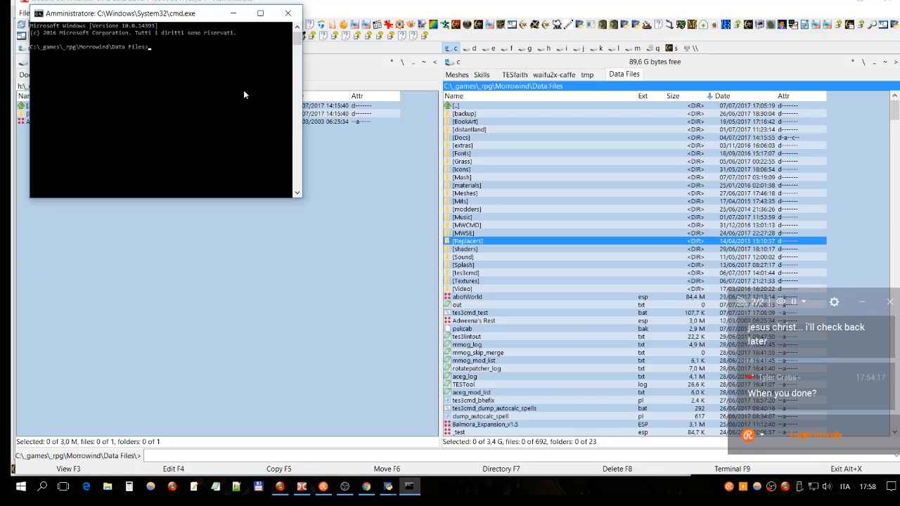
text(tes3cmd)
key(Tab)
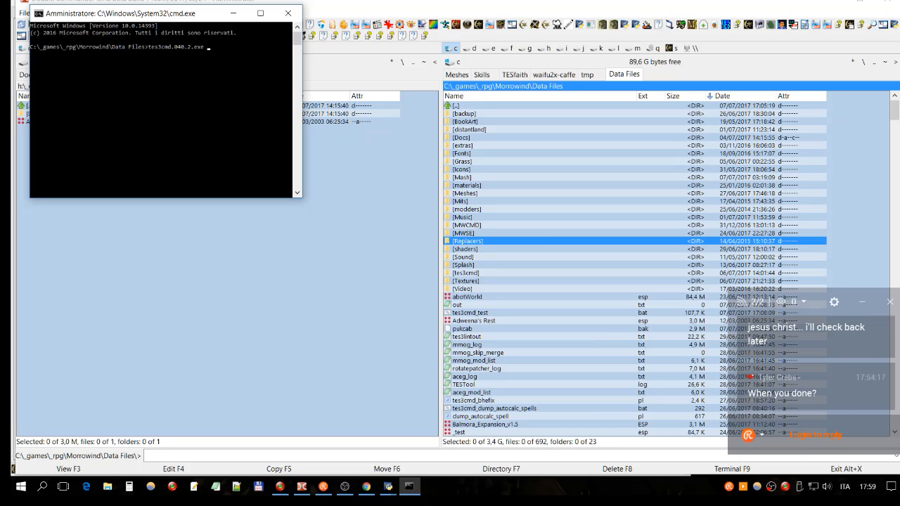
- Close the terminal and switch back to the mod list in Mash
click(289, 12)
mouse_move(389, 486)
click(418, 455)
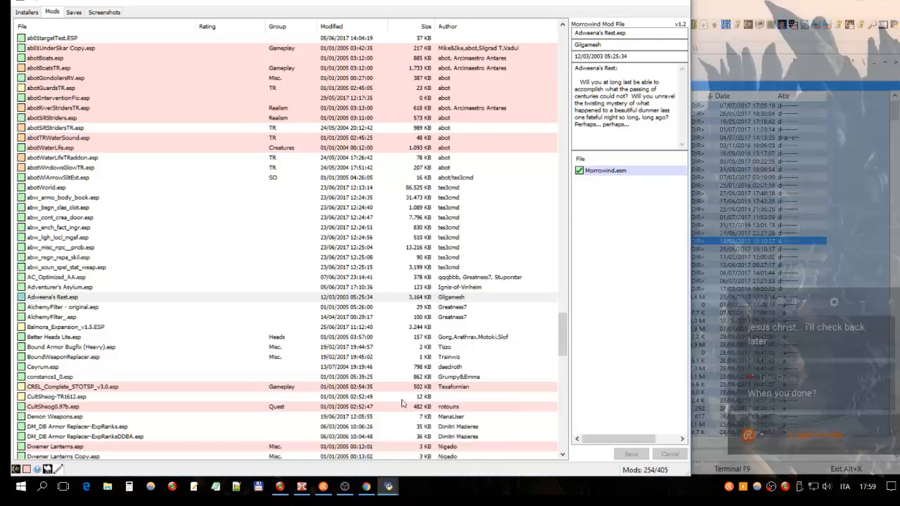
- Switch to Double Commander and launch the Wrye Mash 84: 2016 build, moving its window clear of the toolbar
click(302, 489)
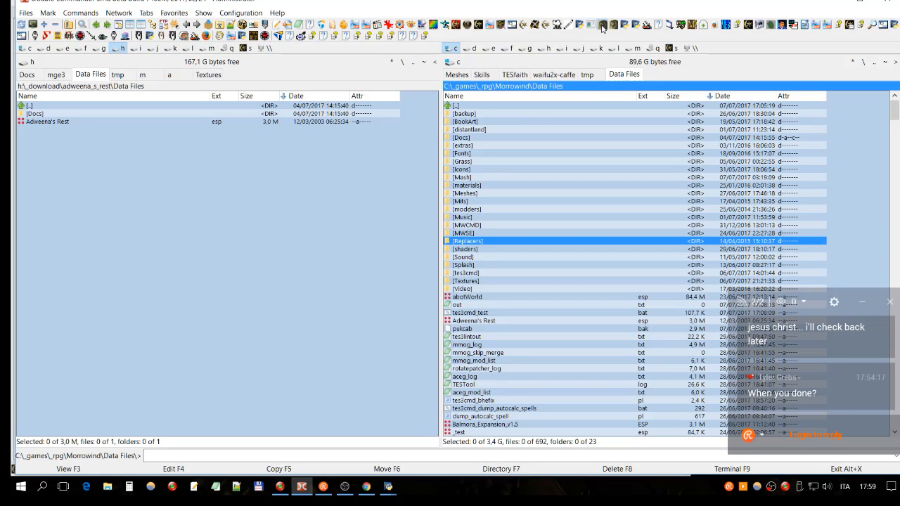
click(604, 26)
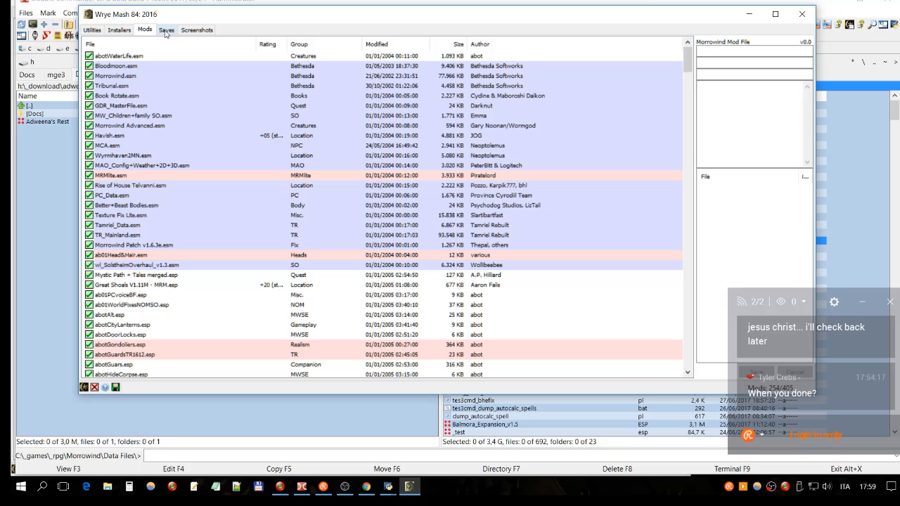
drag(541, 19, 526, 70)
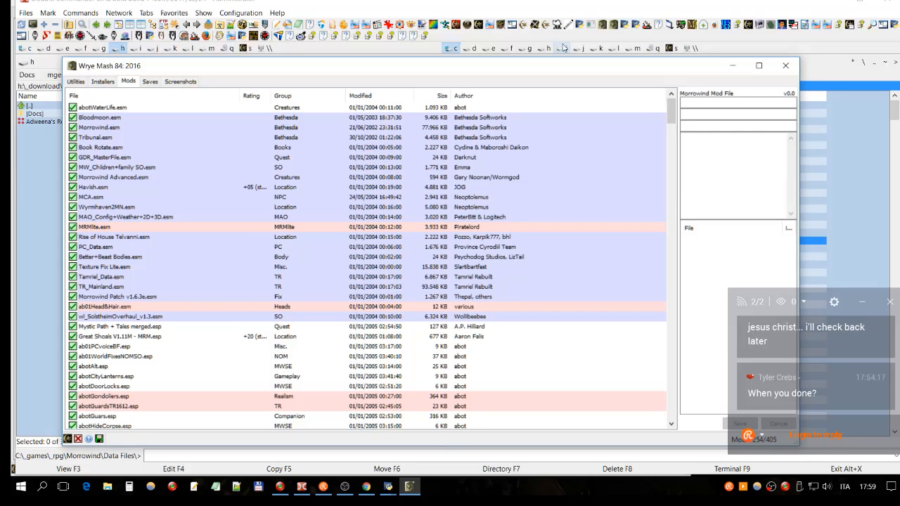
- Launch the other Wrye Mash 84 build and view the Tes3Cmd cleaning option for Wyrmhaven2MN.esm
click(615, 26)
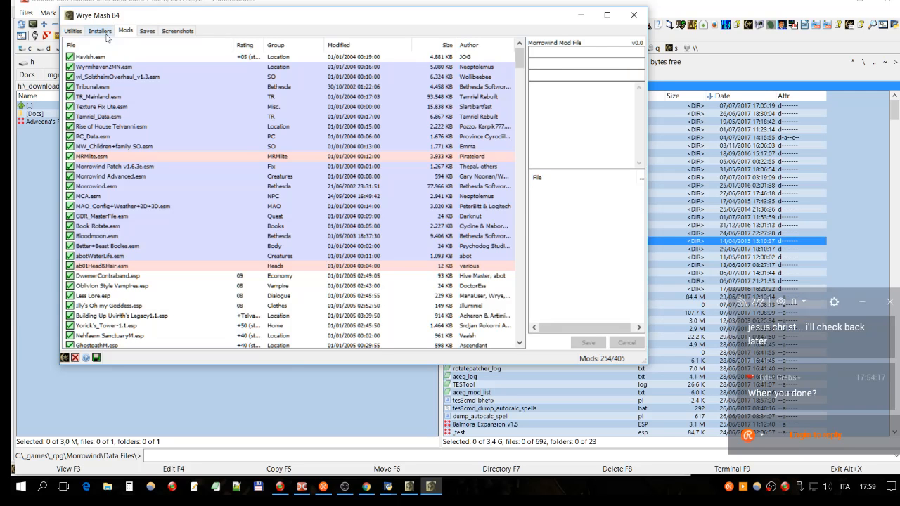
click(116, 66)
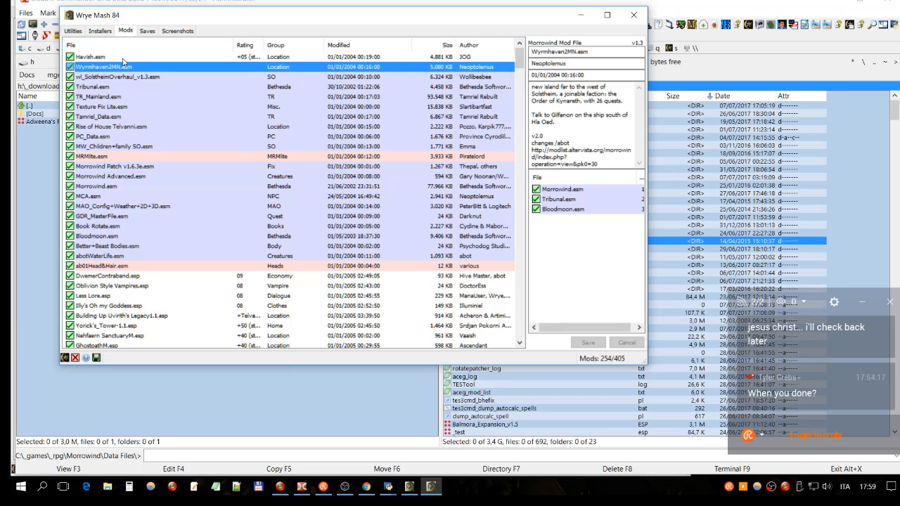
right_click(122, 68)
mouse_move(149, 147)
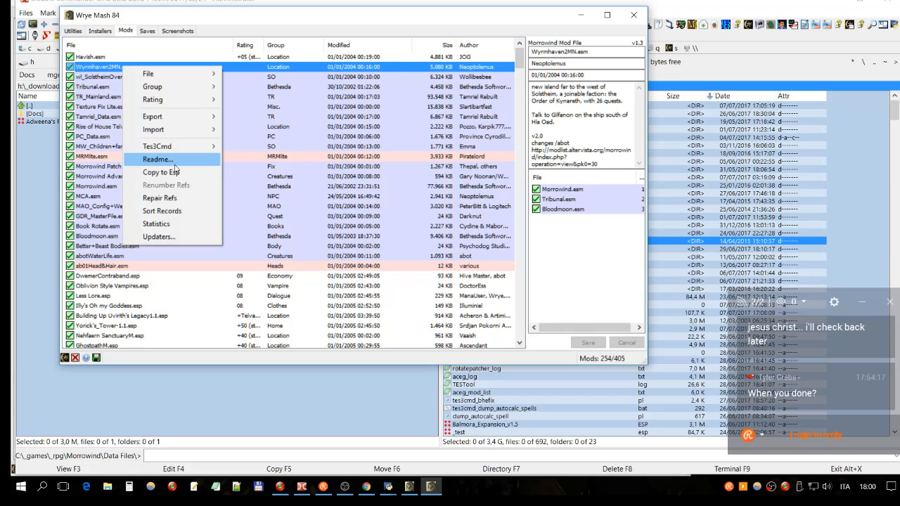
mouse_move(222, 151)
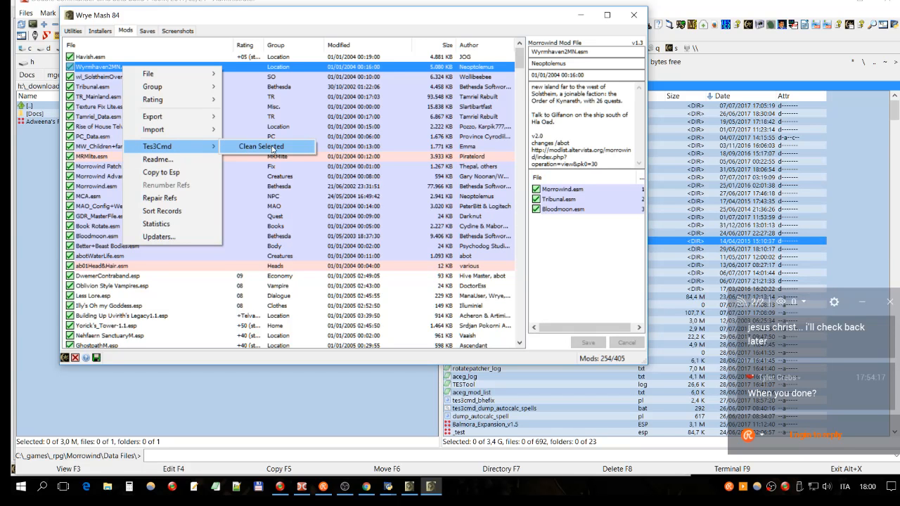
- Close the two extra Wrye Mash windows and return to the original Mash mod list
click(633, 15)
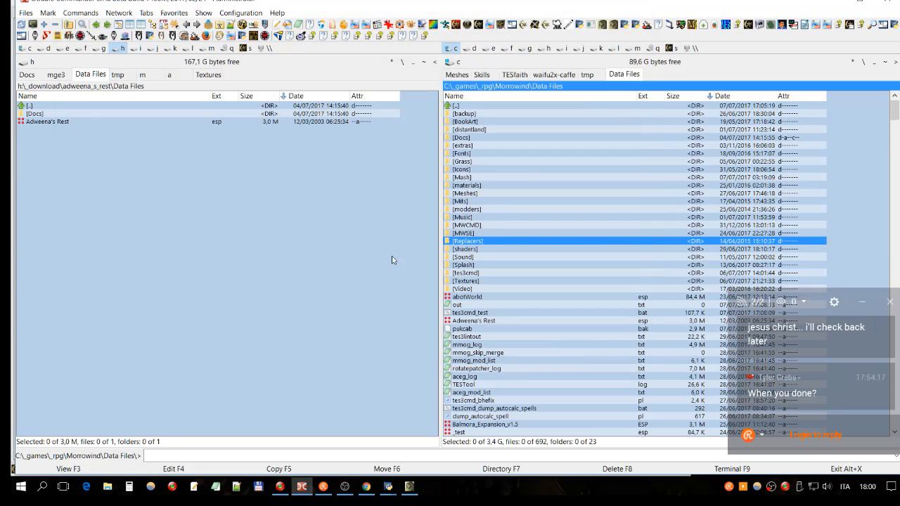
mouse_move(390, 492)
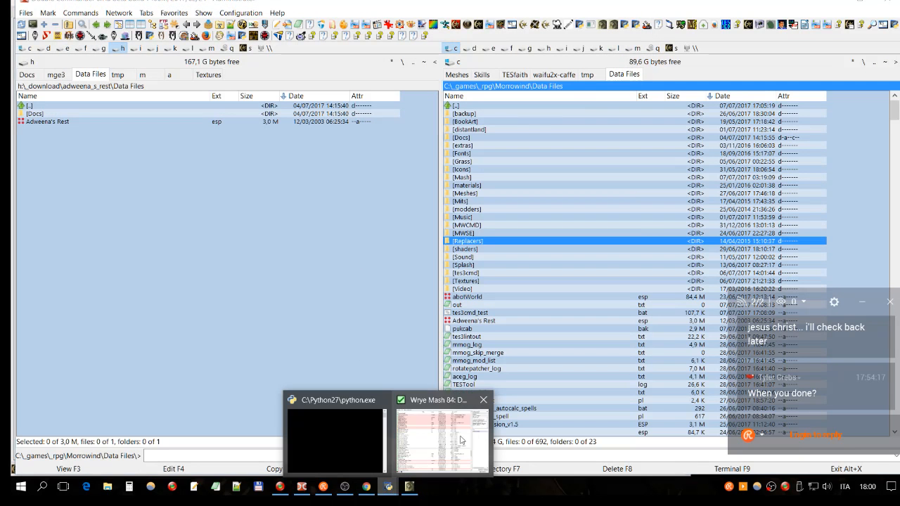
click(467, 416)
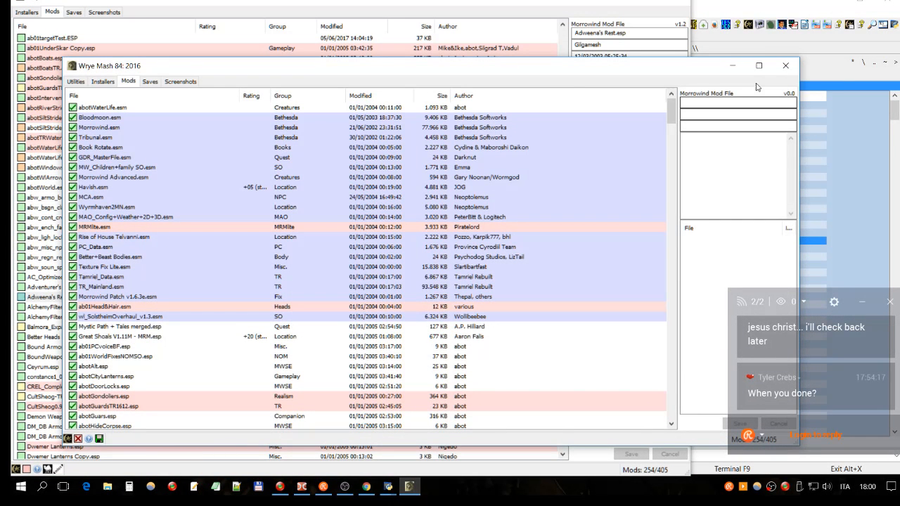
click(786, 65)
click(388, 487)
click(428, 435)
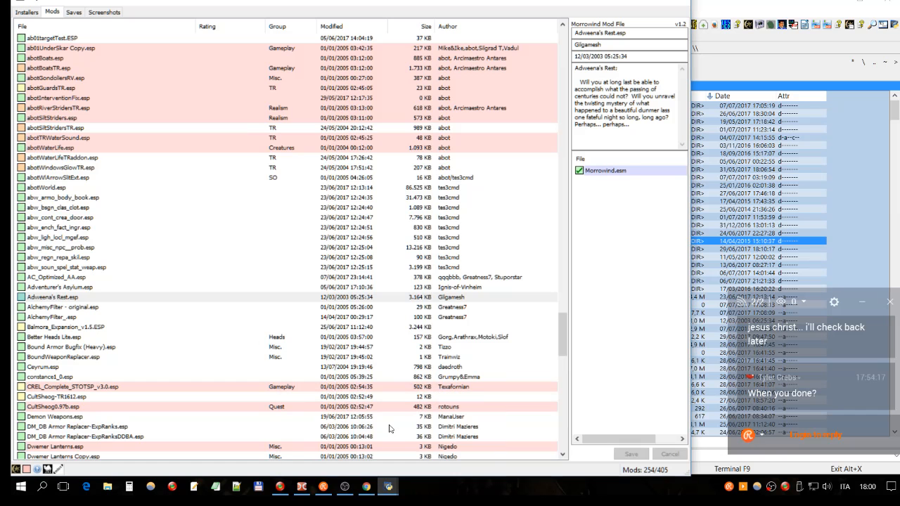
- View the available file operations for abotSiltStridersTR.esp and the details of abotGuardsTR.esp
right_click(86, 132)
click(116, 183)
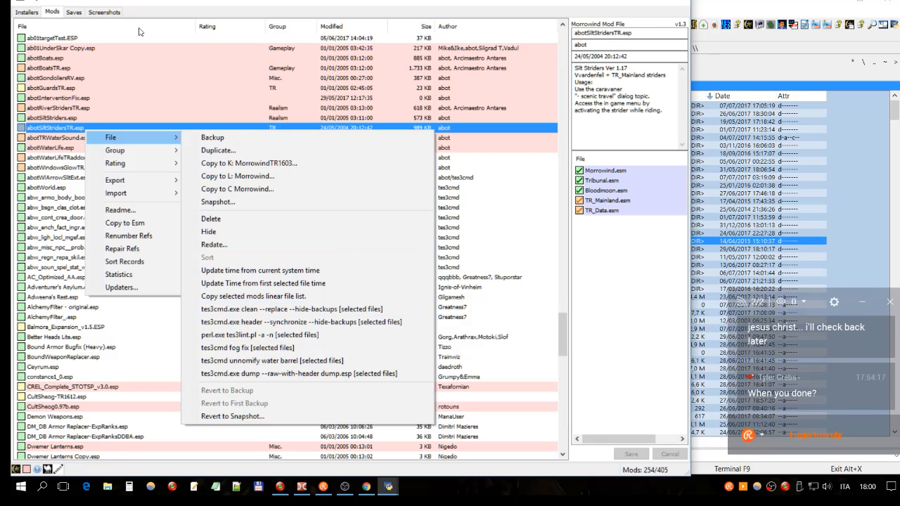
click(77, 87)
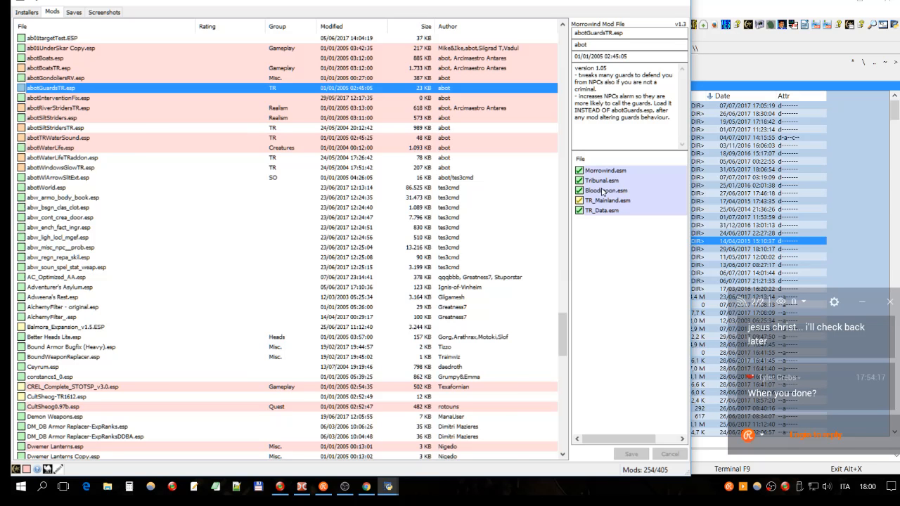
- Look through the mod list, checking the details and masters of MW_Children+family SO.esm and JoinAllHousesTR1612.esp
drag(563, 334, 563, 49)
click(82, 166)
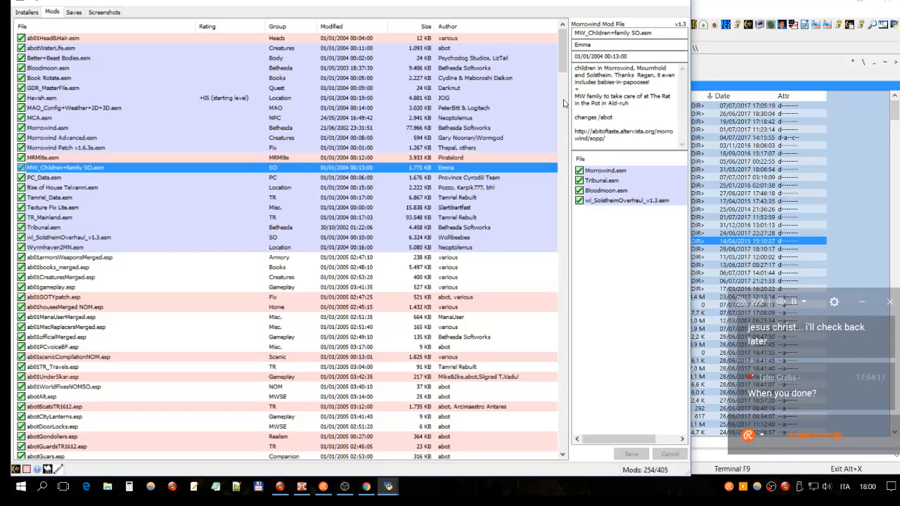
scroll(563, 103, down, 4)
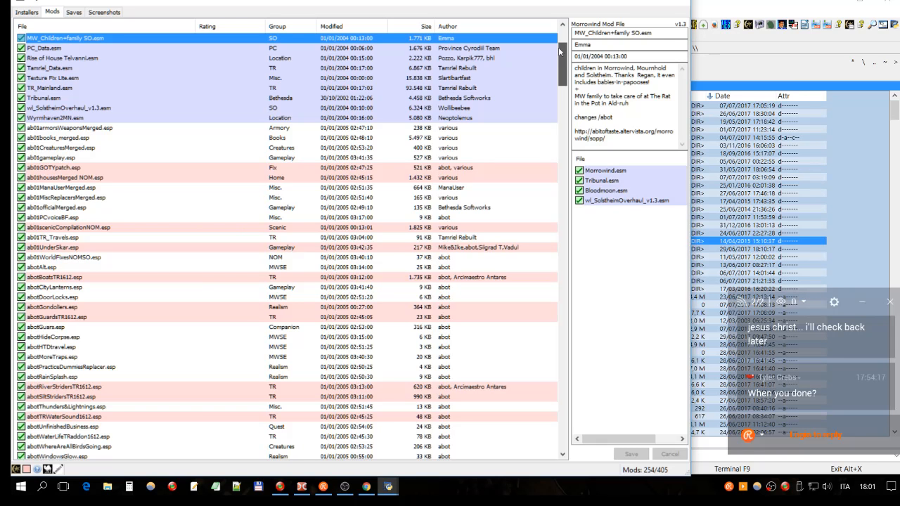
drag(560, 52, 517, 365)
click(77, 268)
scroll(83, 171, up, 4)
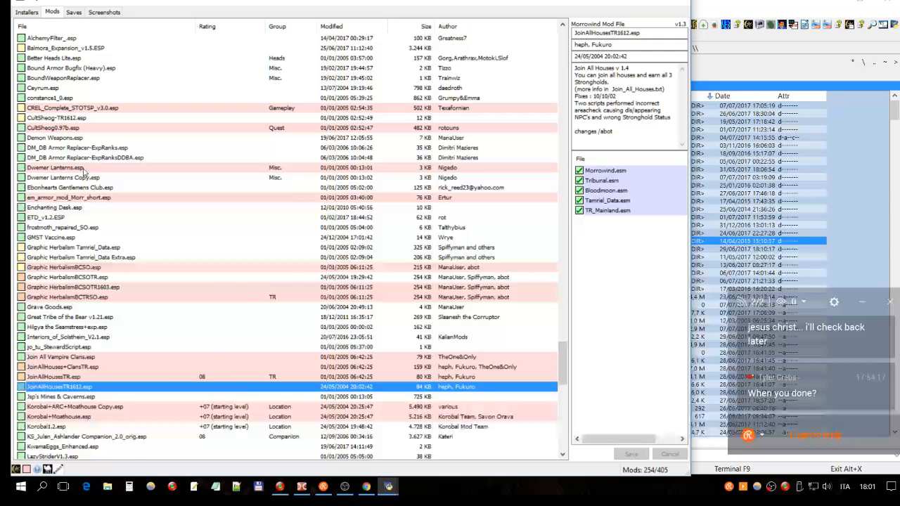
click(48, 26)
click(47, 27)
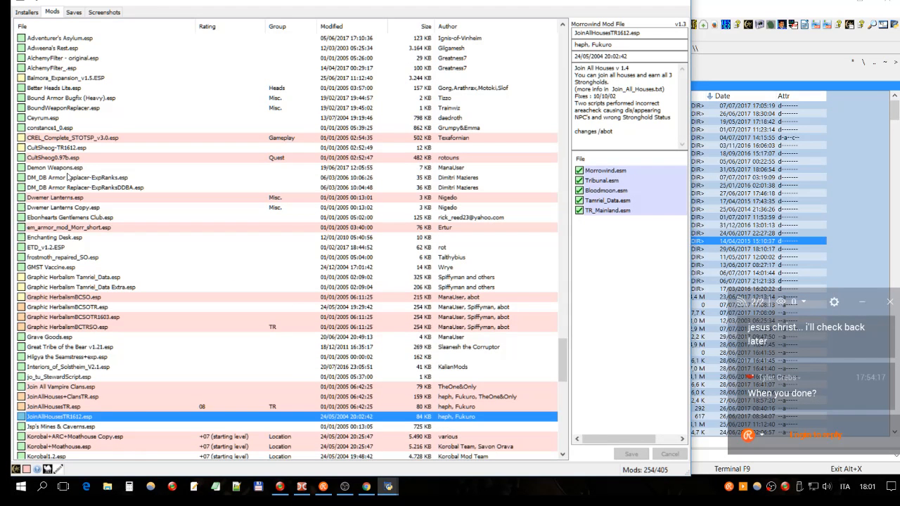
- Clean Adweena's Rest.esp with tes3cmd.exe clean using the --replace and --hide-backups options
scroll(68, 177, up, 8)
click(102, 280)
click(60, 289)
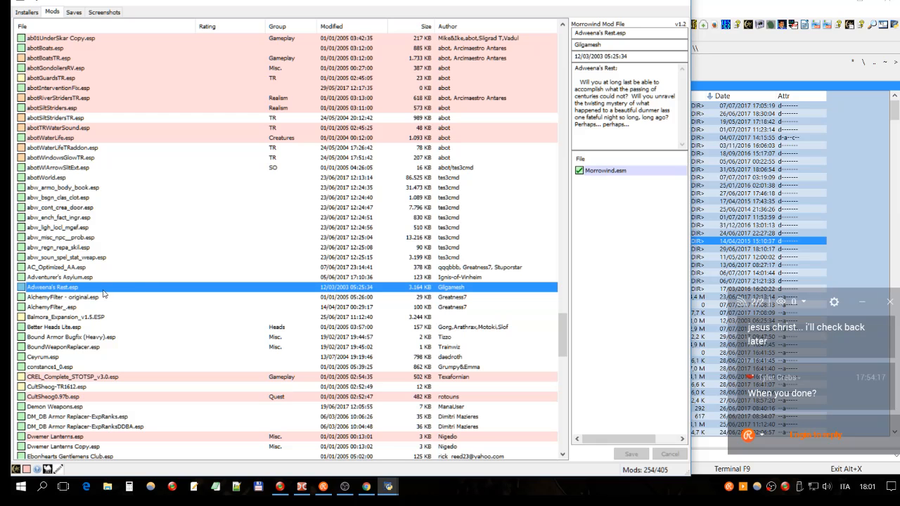
click(86, 278)
click(72, 290)
right_click(103, 291)
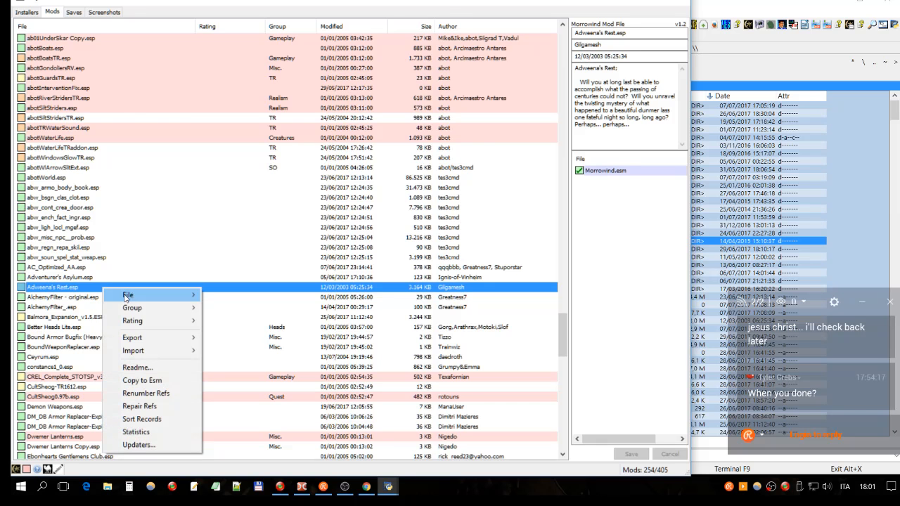
mouse_move(138, 303)
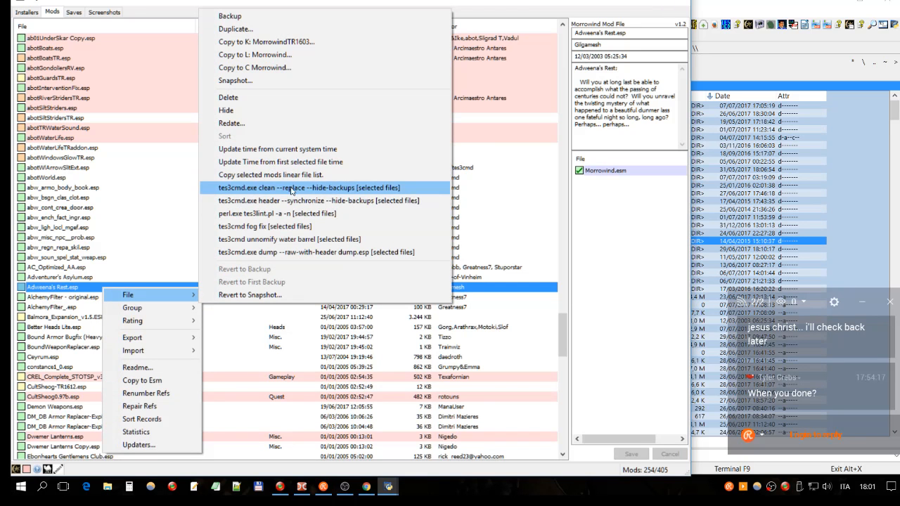
click(315, 189)
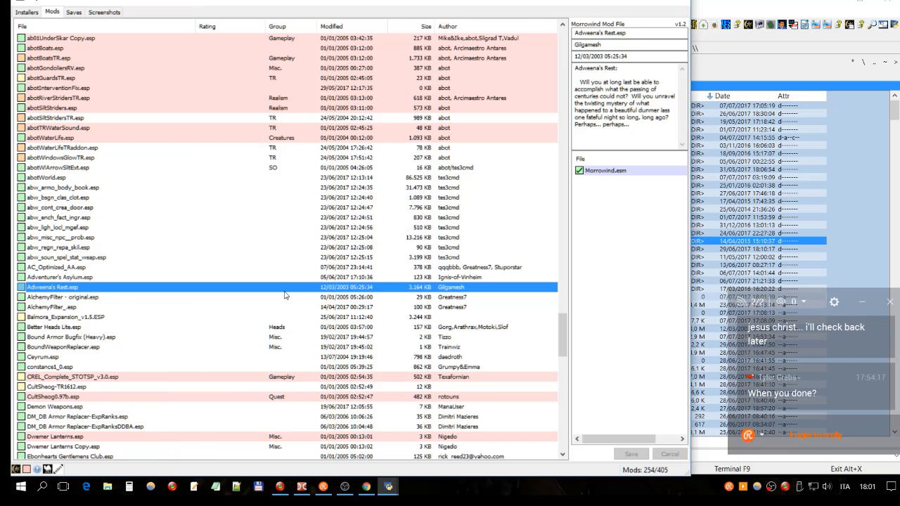
- Bring up the Python console, enlarge it and examine the tes3cmd cleaning log and statistics for Adweena's Rest.esp
click(388, 488)
click(345, 422)
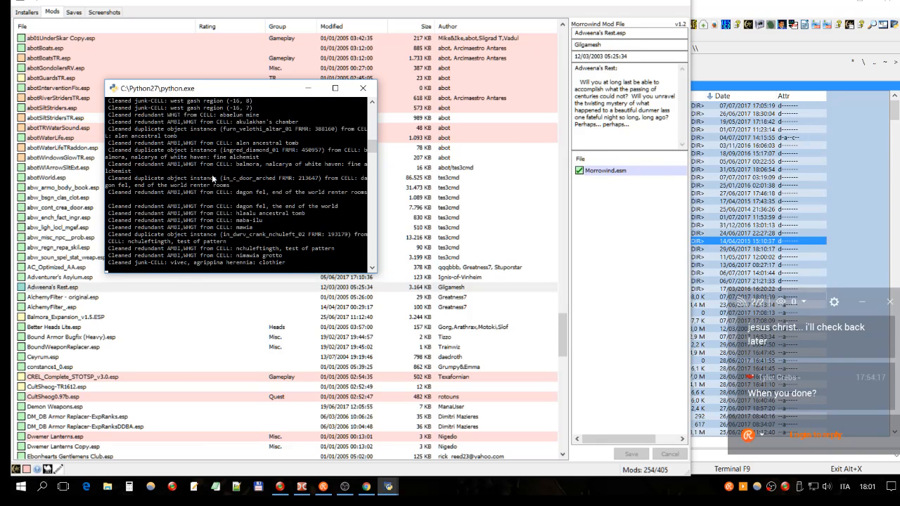
double_click(285, 275)
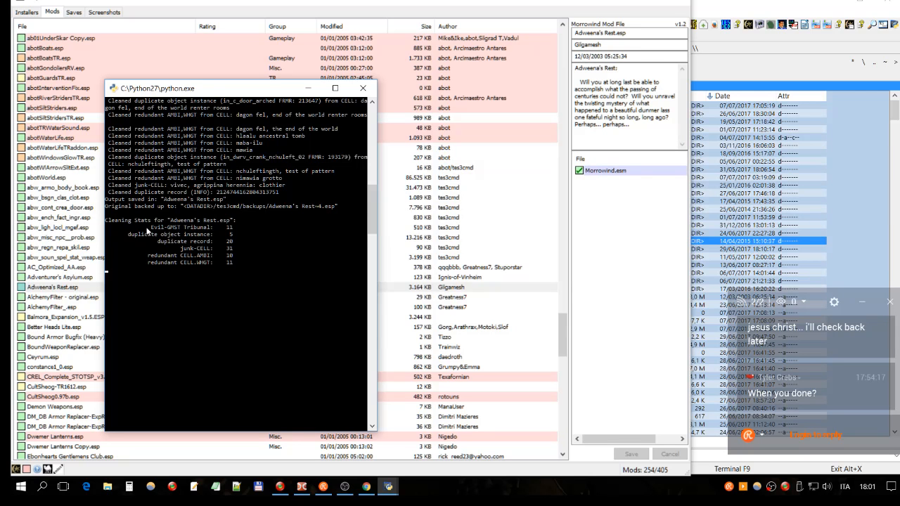
scroll(375, 202, up, 2)
drag(375, 202, 375, 119)
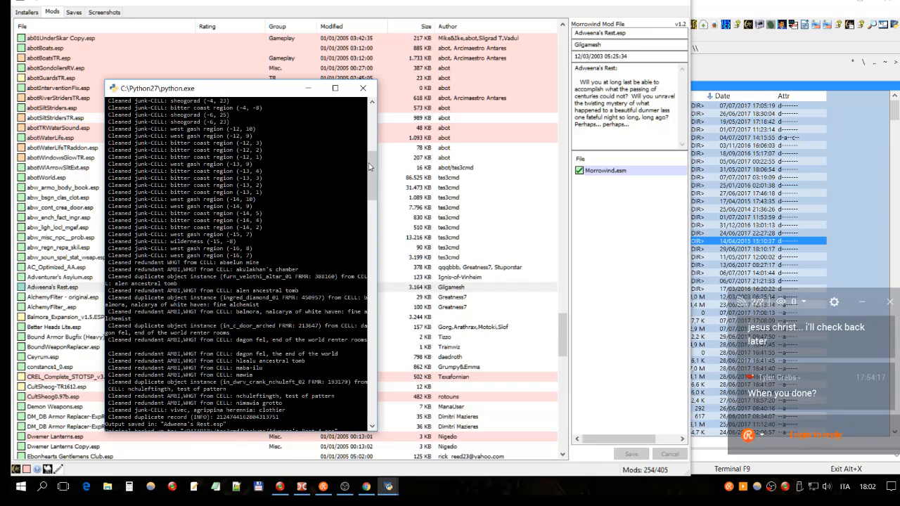
scroll(369, 166, up, 10)
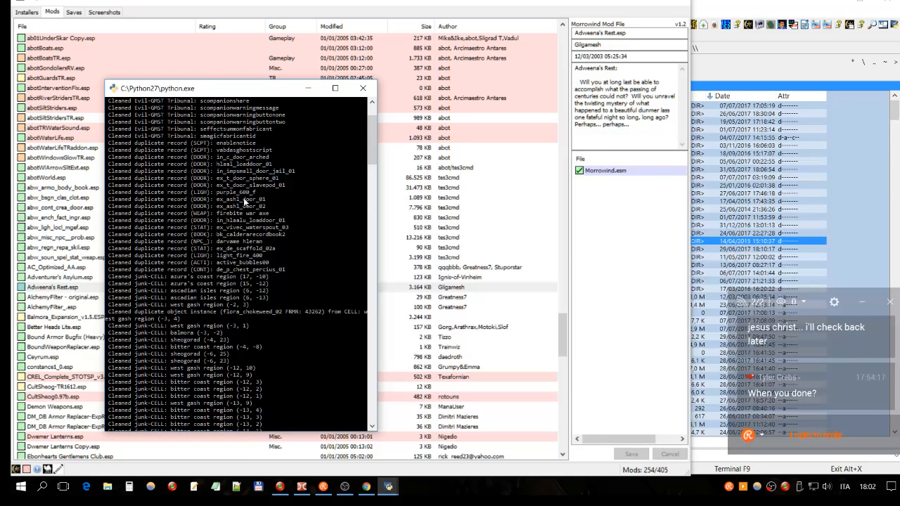
scroll(204, 233, up, 3)
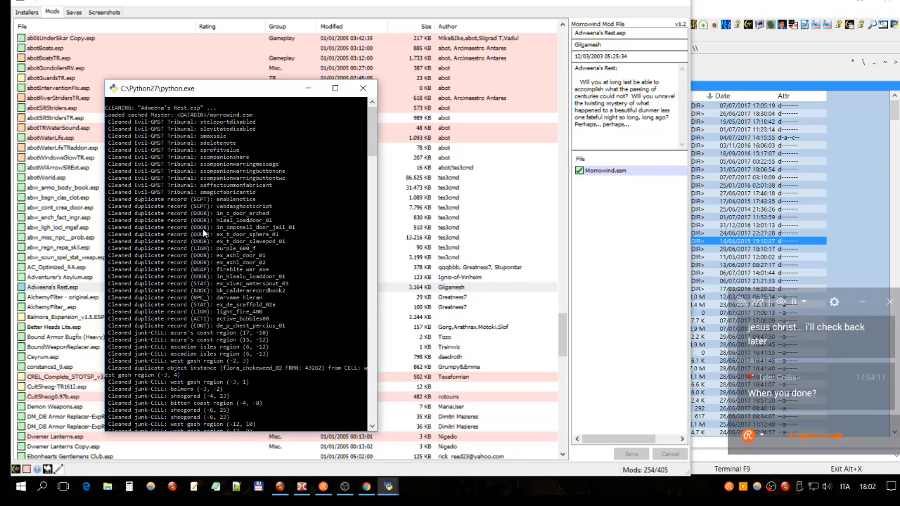
scroll(204, 233, down, 4)
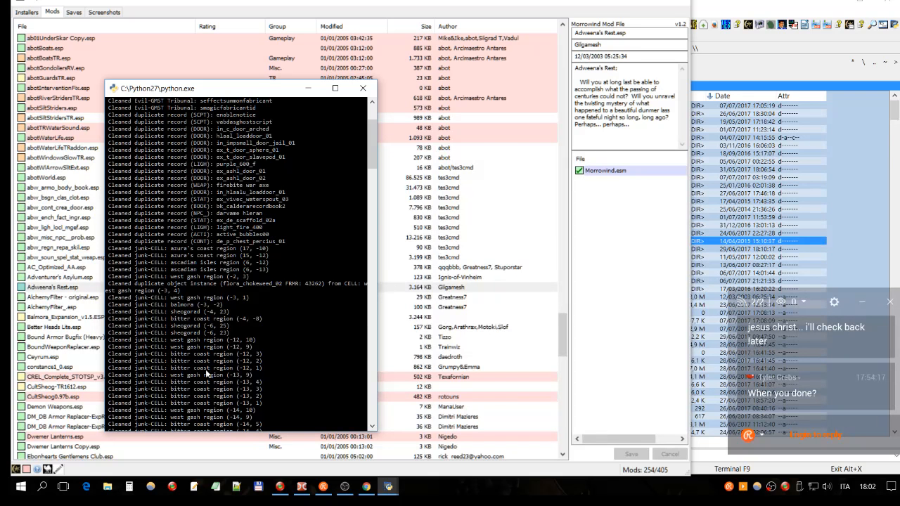
scroll(207, 375, up, 4)
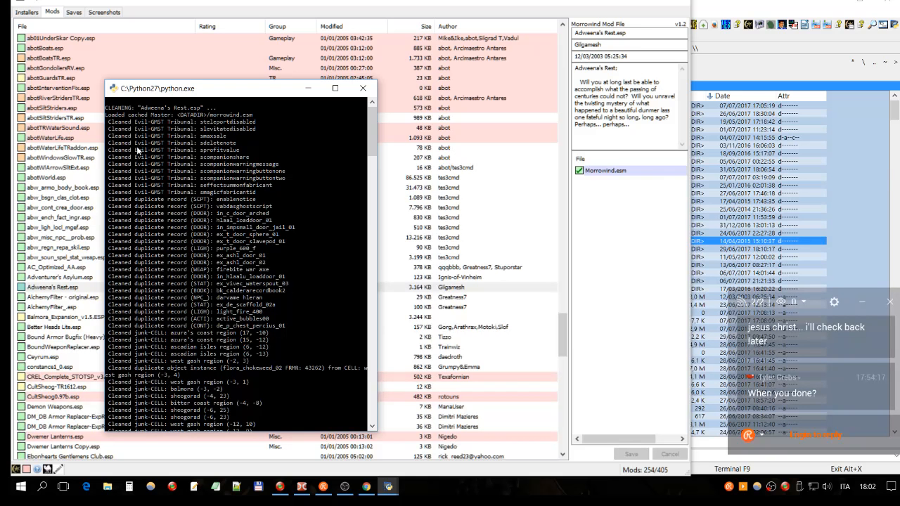
scroll(230, 173, down, 7)
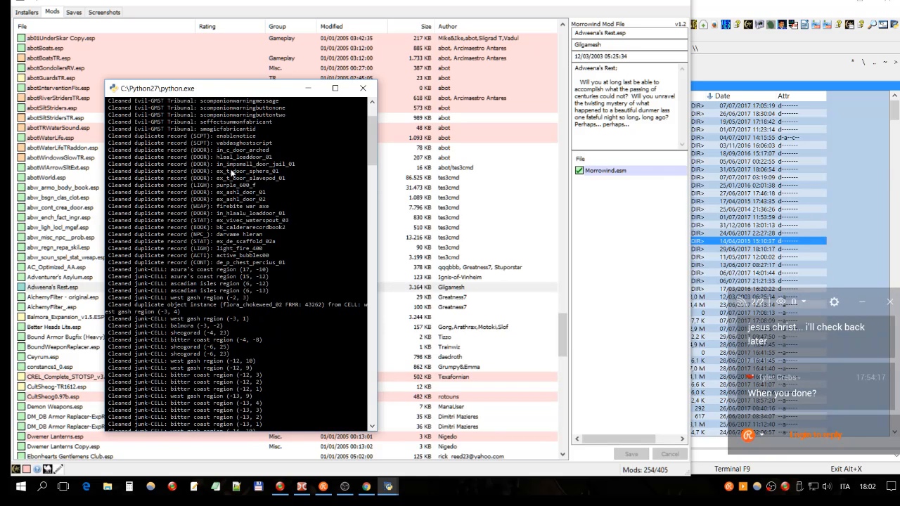
scroll(230, 173, down, 5)
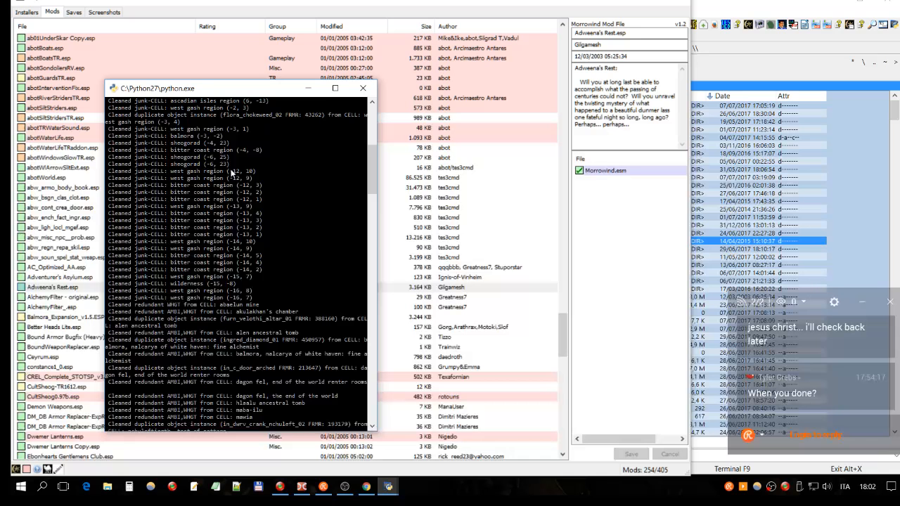
drag(373, 156, 376, 238)
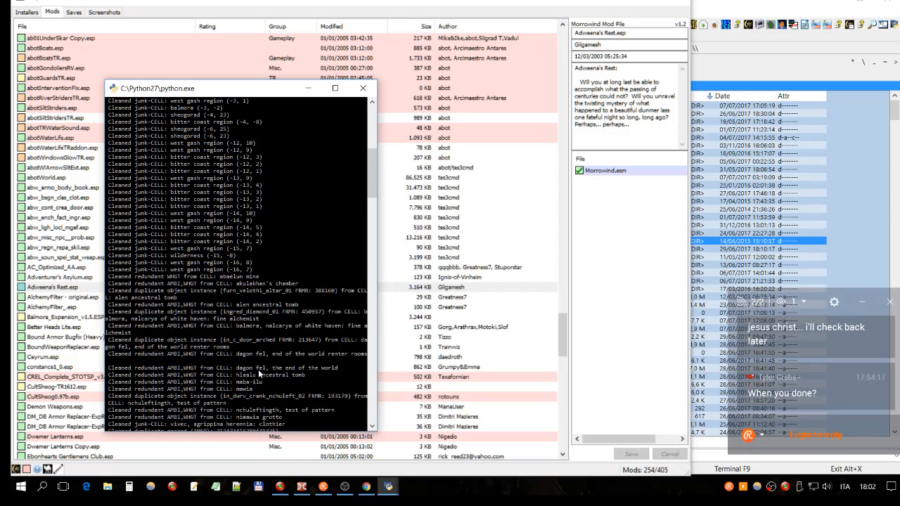
- Launch TES Plugin Tool from Double Commander with the C:\_games\_rpg\Morrowind folder and select cleaning ESP/ESM files with results saved in the "Clean" subfolder
click(302, 487)
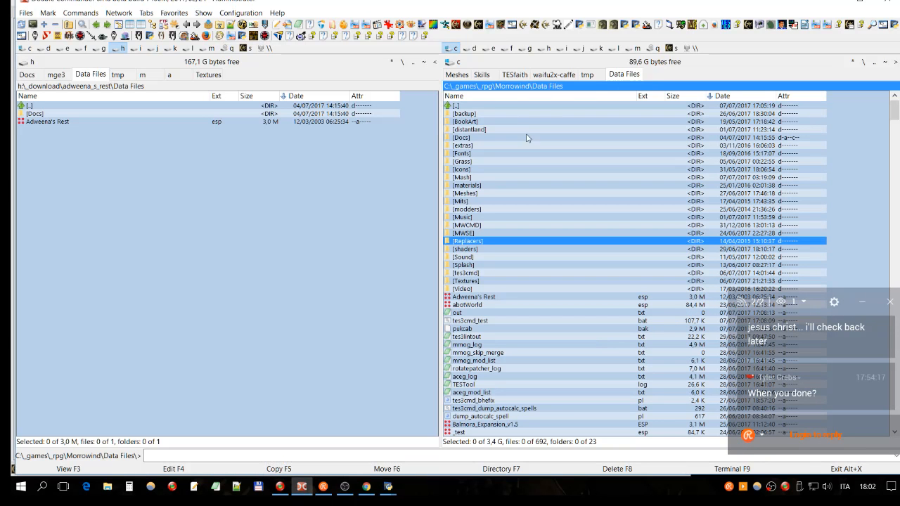
click(512, 27)
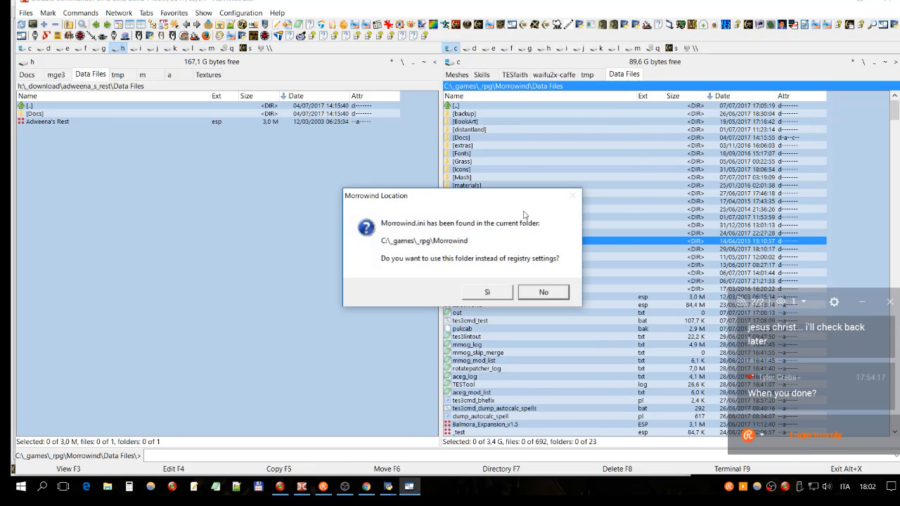
click(505, 294)
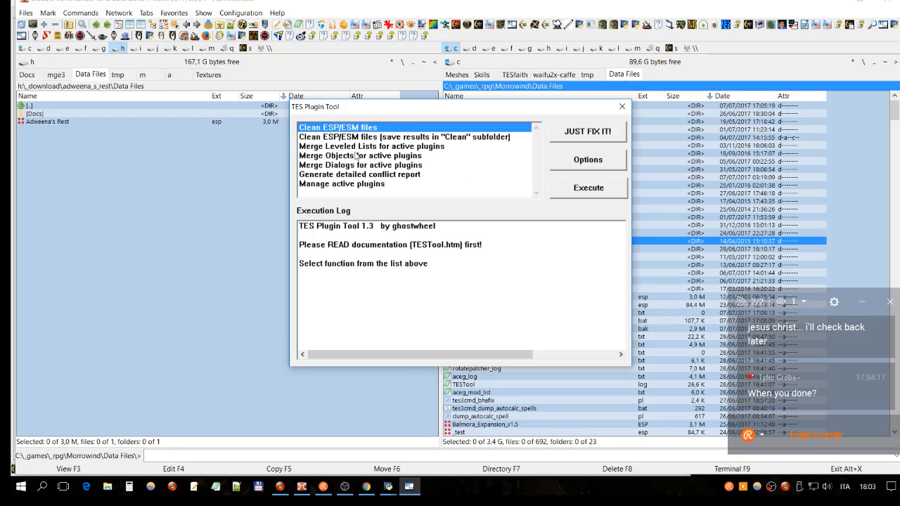
click(406, 140)
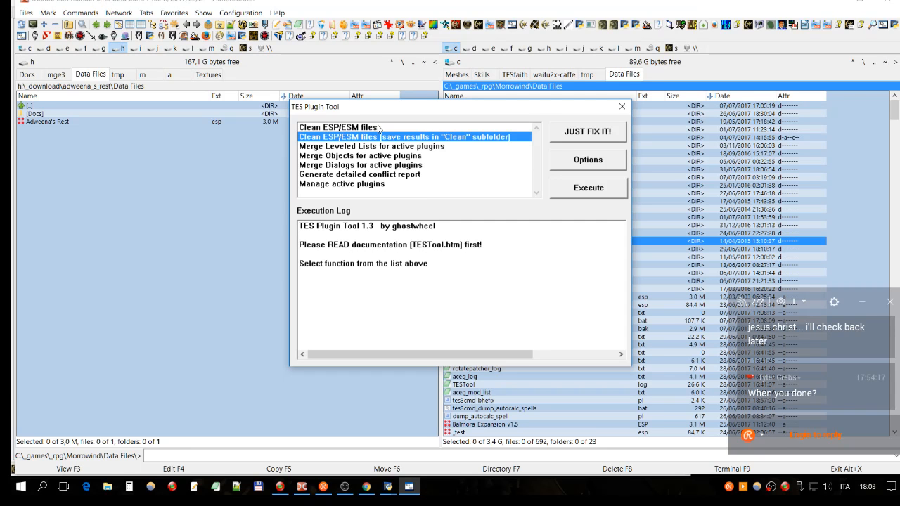
- Start the Clean ESP/ESM files function without the "Clean" subfolder and agree to visit the options first
click(337, 128)
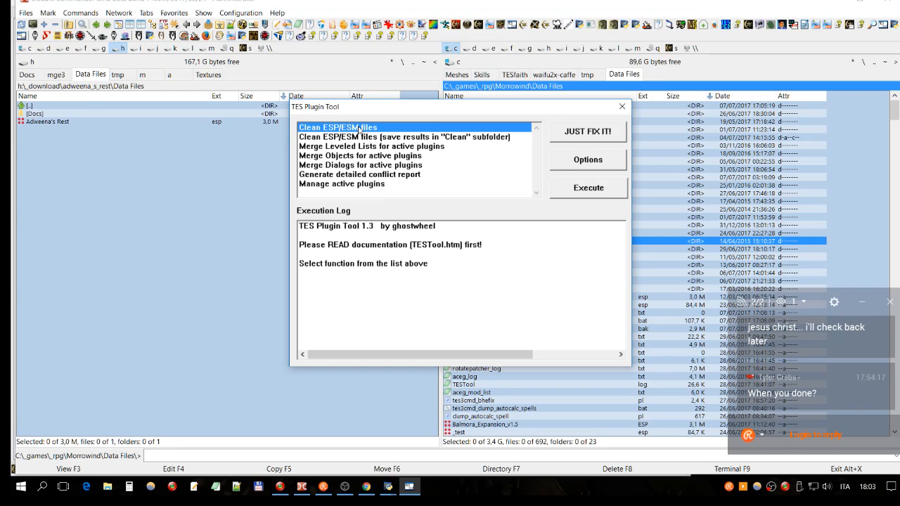
click(587, 191)
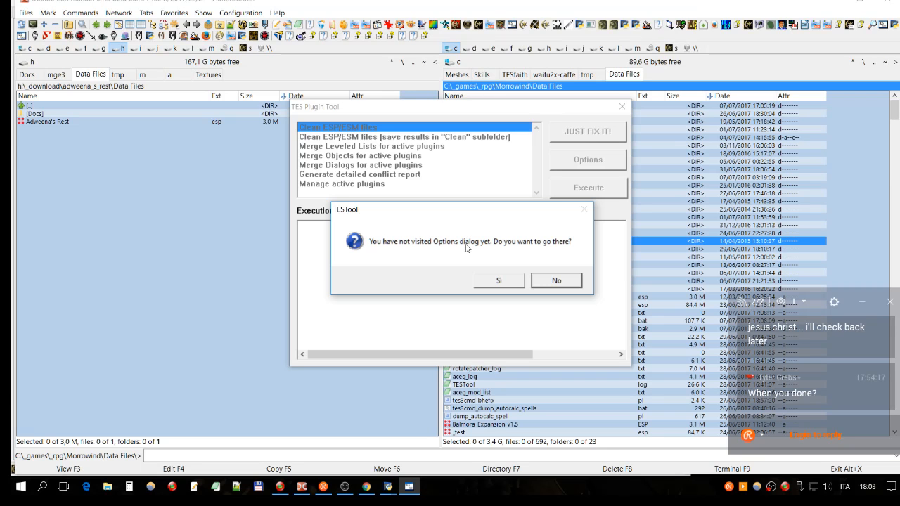
click(500, 281)
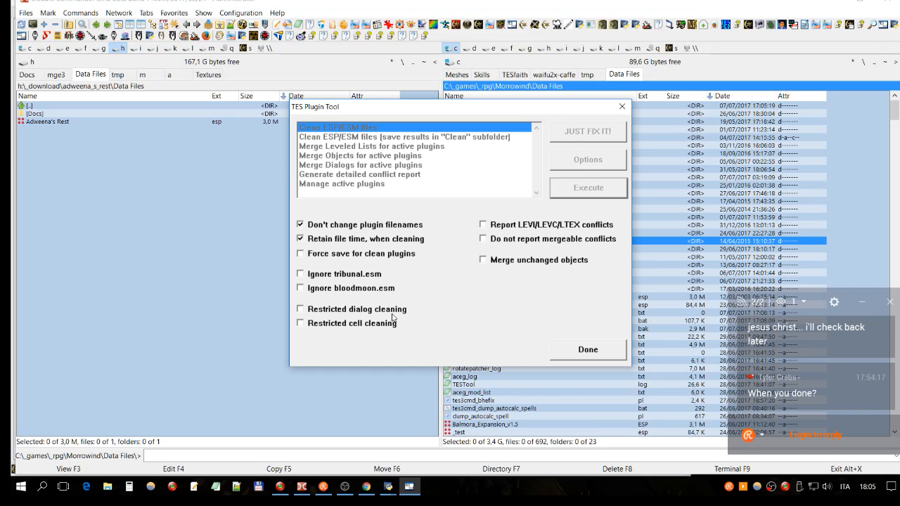
- Toggle the Restricted dialog cleaning and Restricted cell cleaning options to demonstrate them, and finish the options
click(301, 311)
click(316, 328)
click(298, 310)
click(303, 324)
click(300, 309)
click(300, 323)
click(354, 316)
click(302, 324)
click(582, 352)
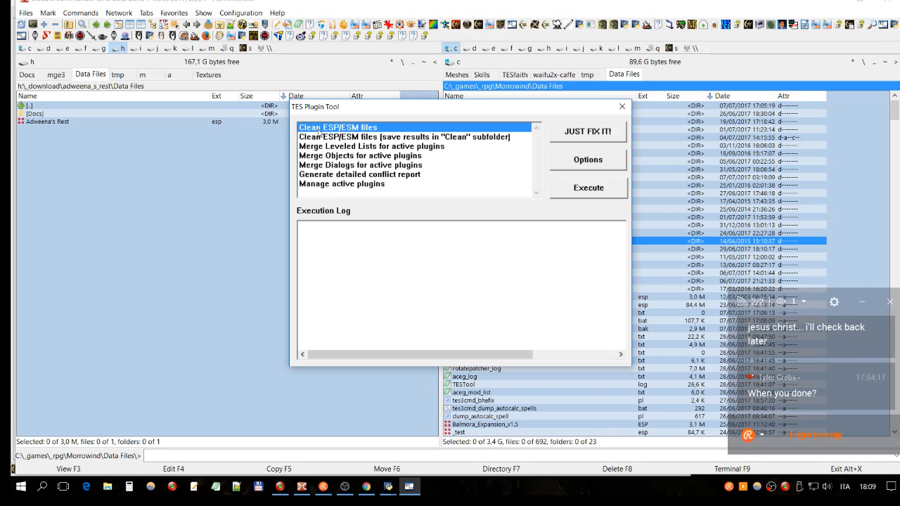
- Execute Clean ESP/ESM files on Adweena's Rest.esp from the Morrowind Data Files folder
click(581, 191)
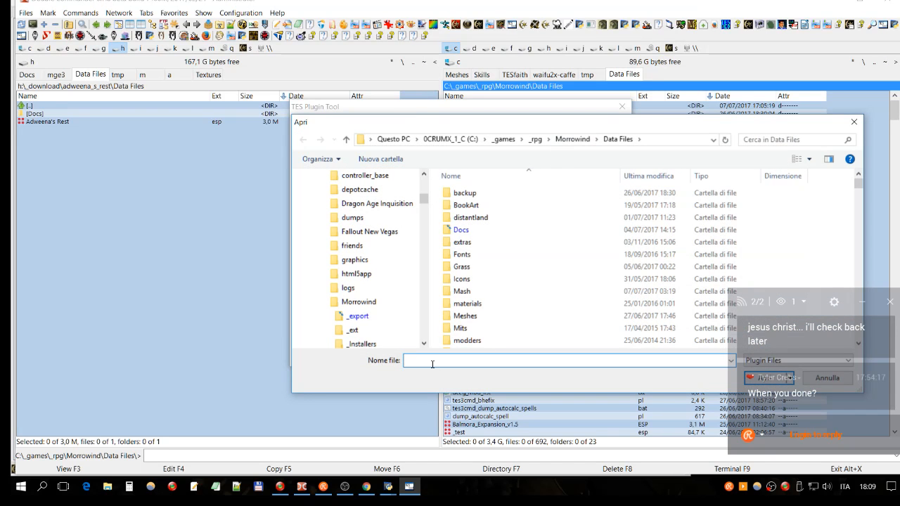
text(adw)
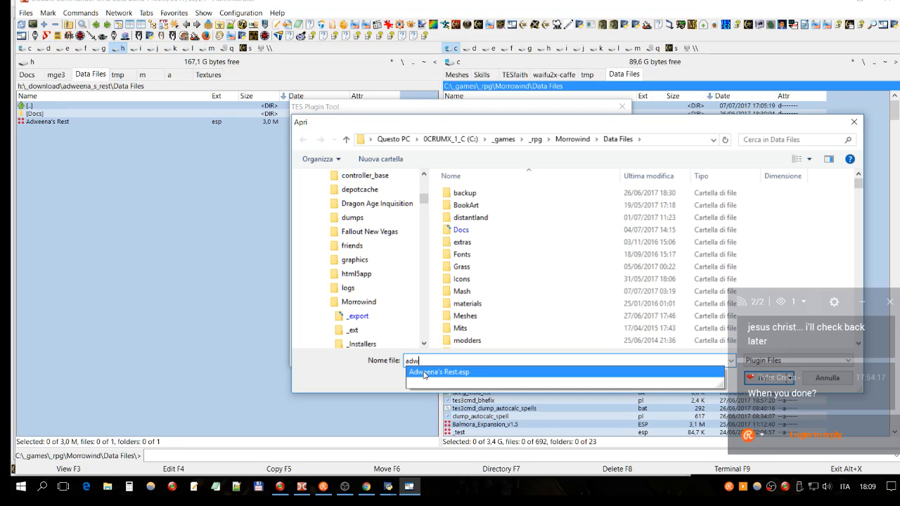
click(423, 373)
drag(686, 124, 517, 76)
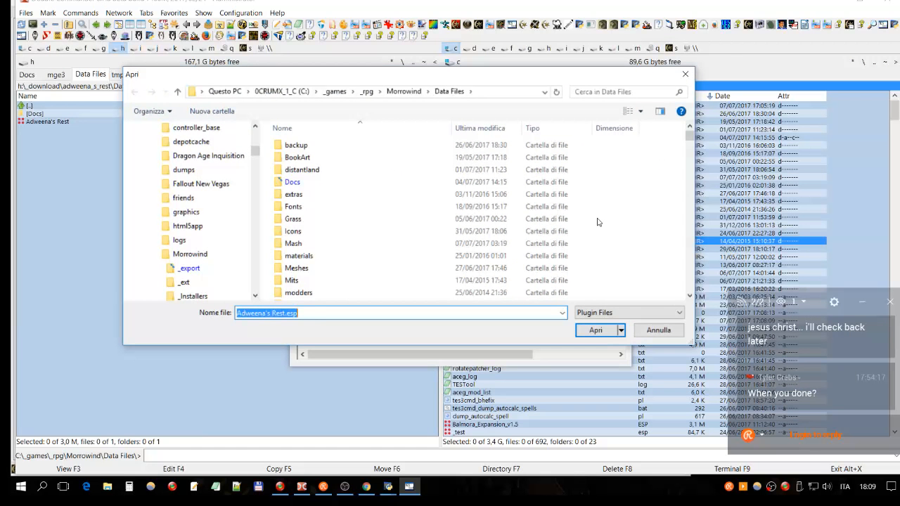
key(Return)
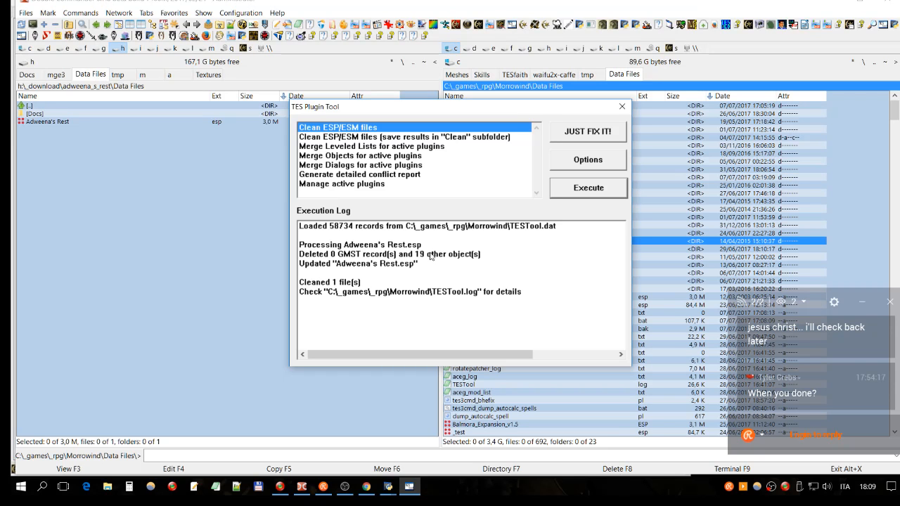
- Switch to Double Commander and view TESTool.log from the C:\_games\_rpg\Morrowind folder
click(874, 62)
scroll(591, 167, down, 4)
click(471, 258)
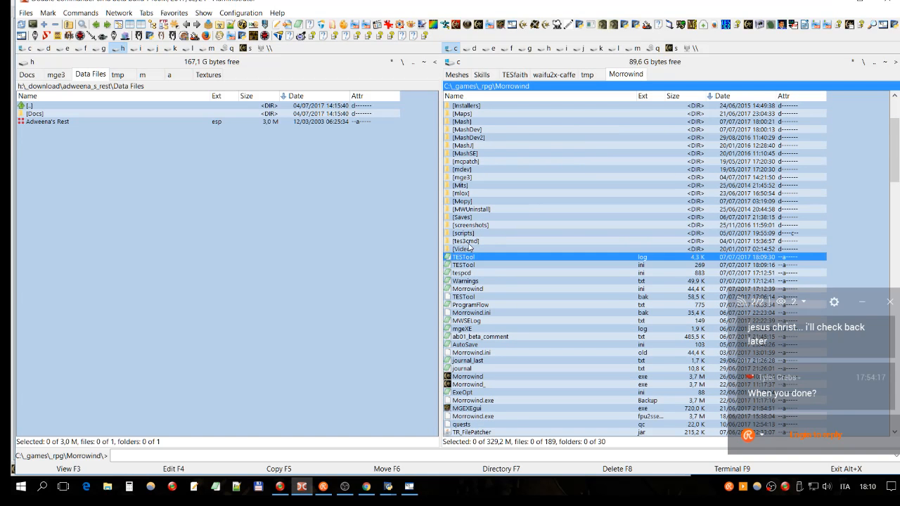
key(F3)
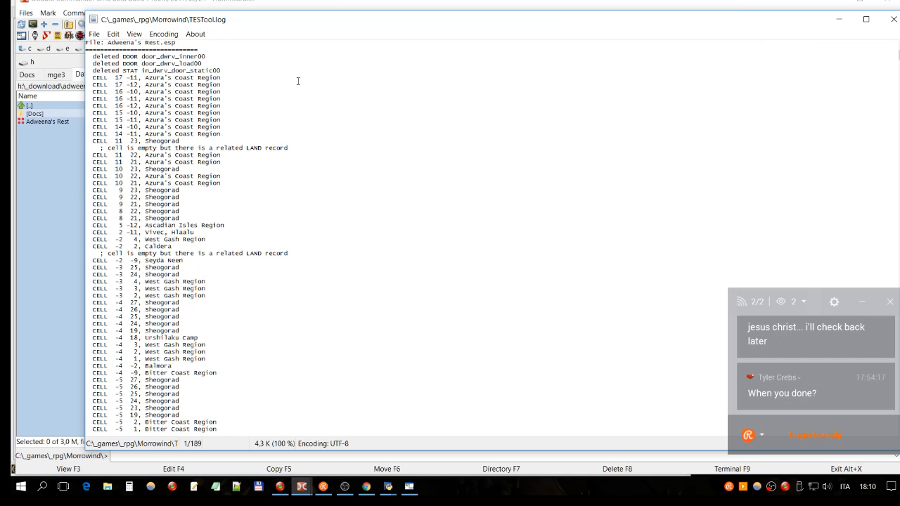
- Enlarge the log text and examine the deleted door and static objects and the deleted empty cells of Adweena's Rest.esp
scroll(278, 95, up, 2)
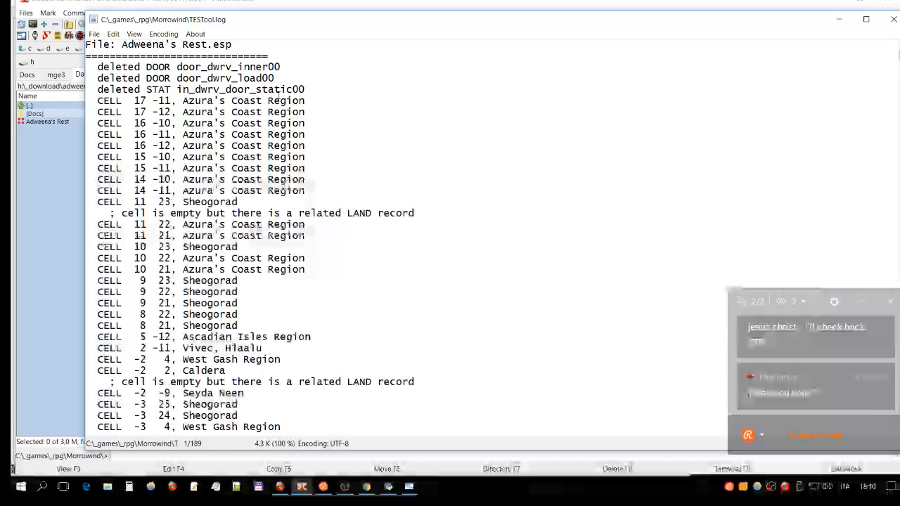
scroll(278, 95, up, 1)
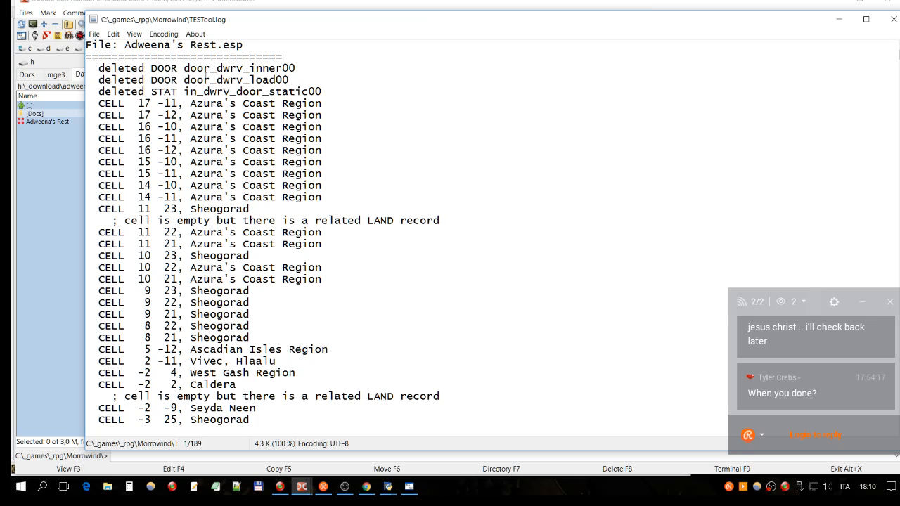
drag(297, 67, 184, 69)
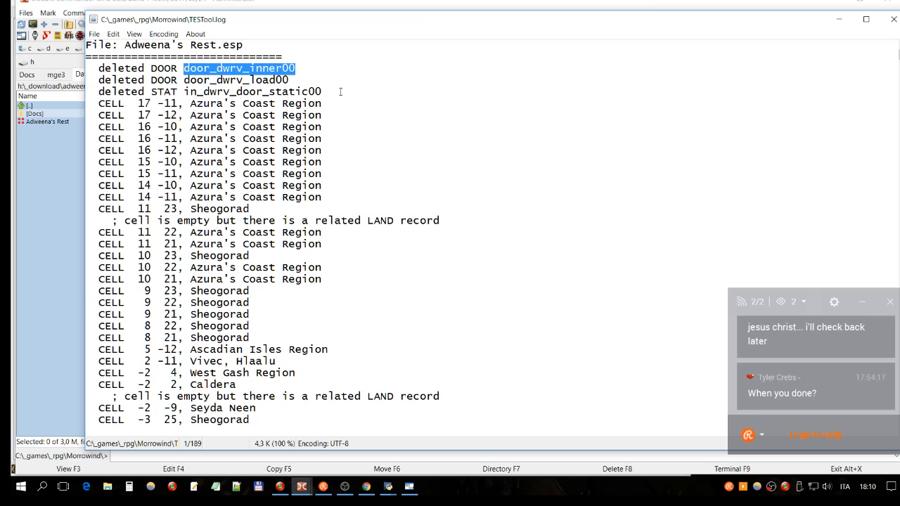
scroll(351, 90, down, 3)
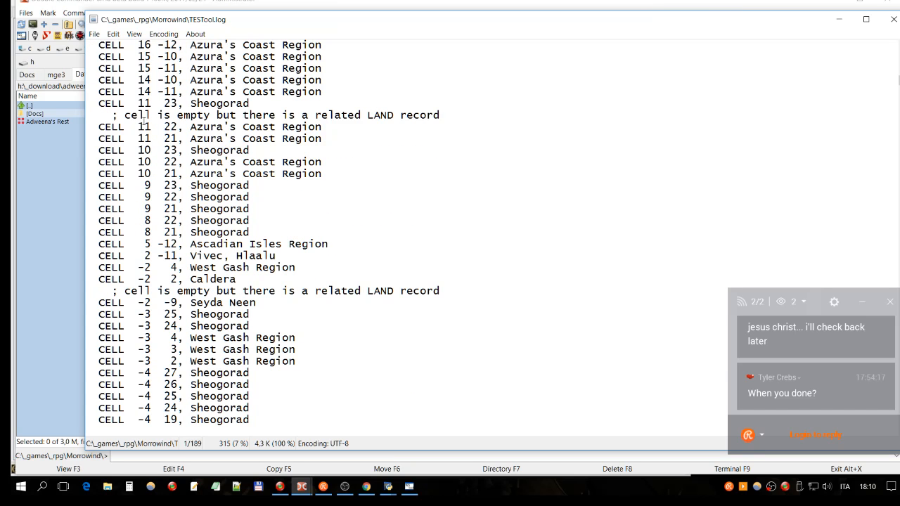
scroll(393, 118, down, 14)
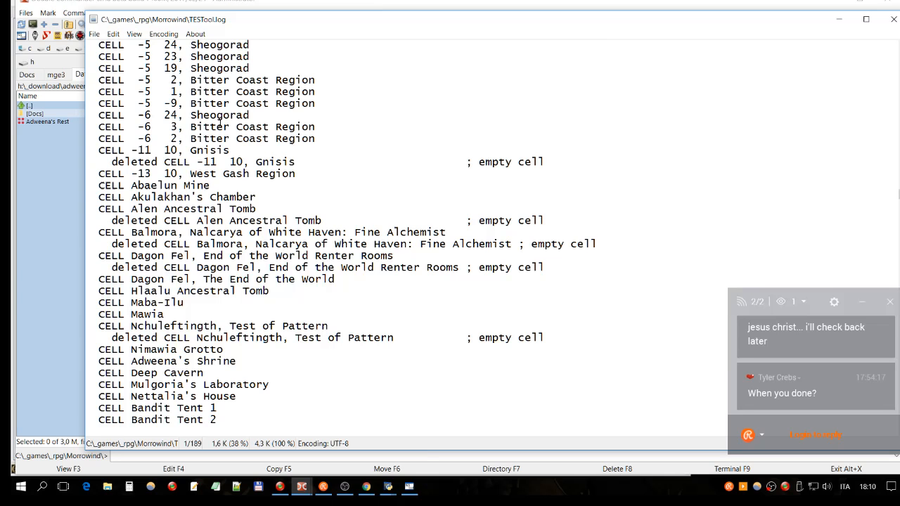
scroll(211, 107, down, 4)
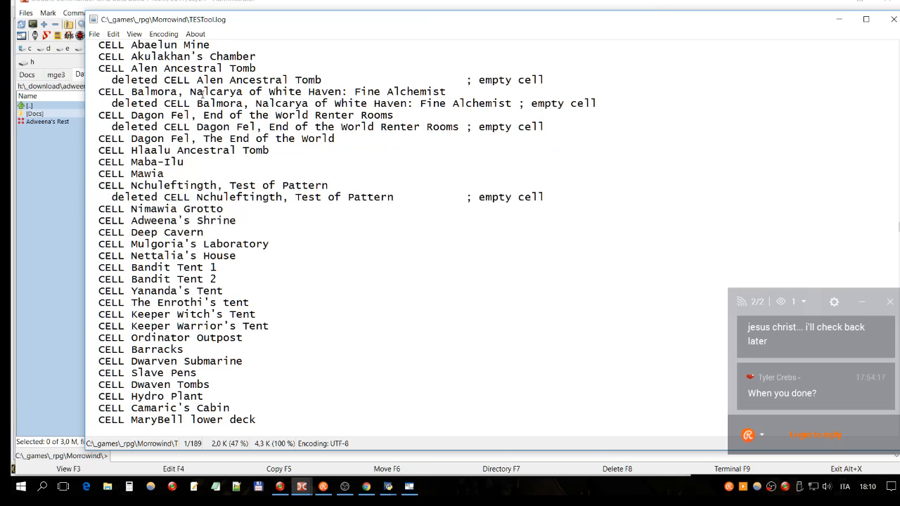
drag(117, 81, 335, 81)
drag(563, 83, 605, 103)
click(268, 99)
click(399, 104)
scroll(243, 134, down, 4)
scroll(243, 134, down, 7)
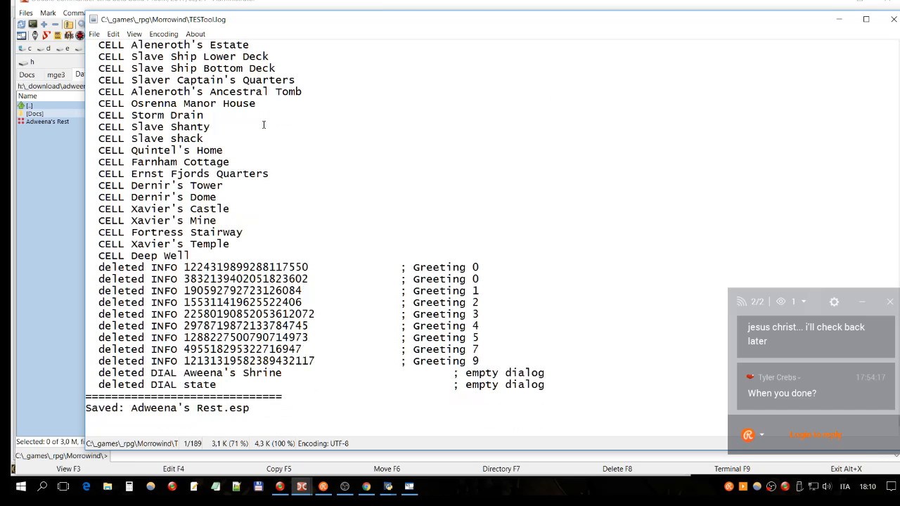
- Examine the deleted greeting and empty dialog entries at the end of the log, and close the viewer
drag(188, 267, 315, 266)
click(451, 267)
drag(220, 358, 218, 351)
click(235, 315)
drag(211, 409, 217, 408)
click(893, 19)
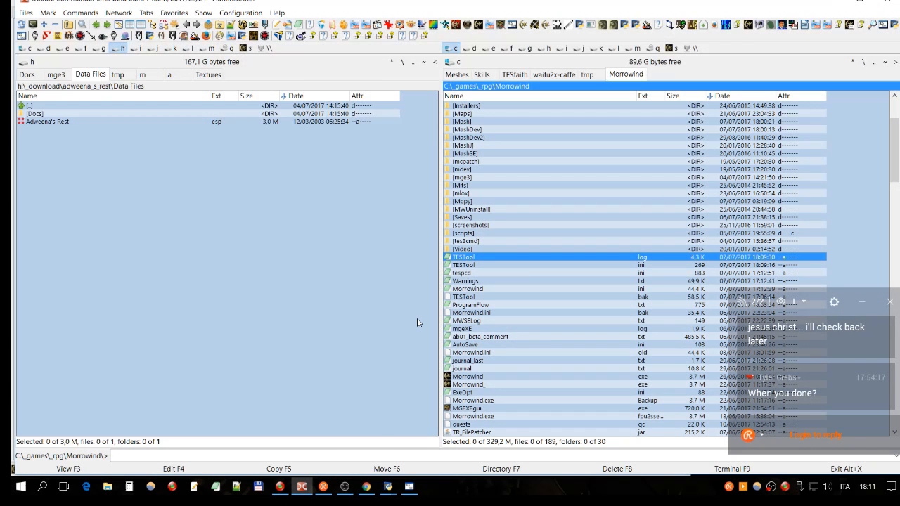
- Switch to Wrye Mash and check the Adweena's Rest.esp entry against its neighbours in the mod list
mouse_move(388, 486)
mouse_move(432, 458)
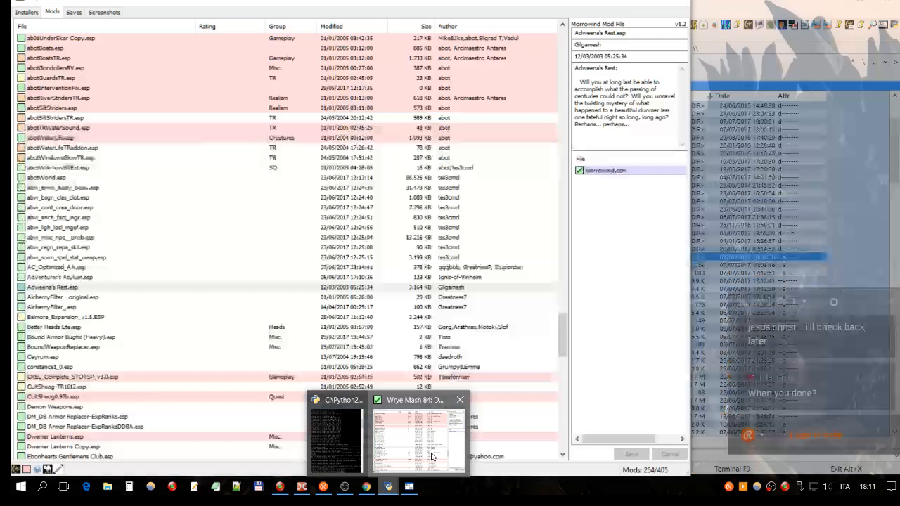
click(432, 458)
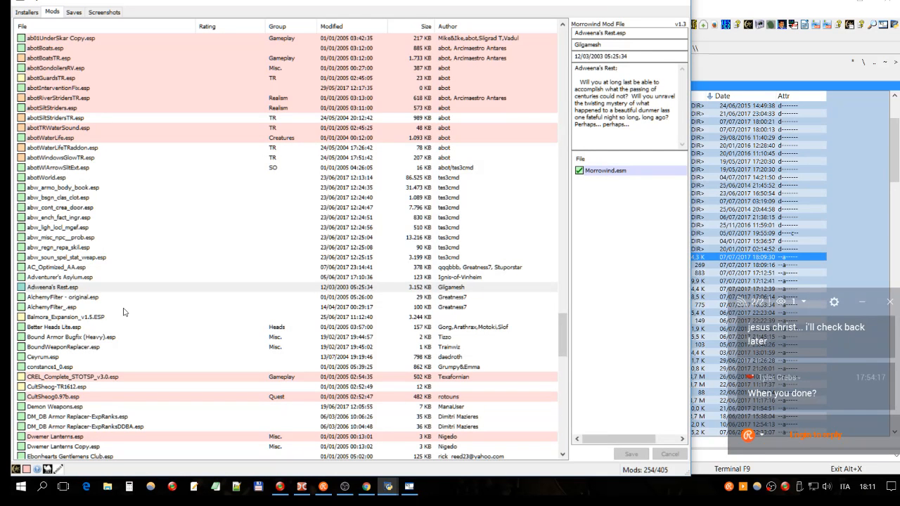
click(99, 288)
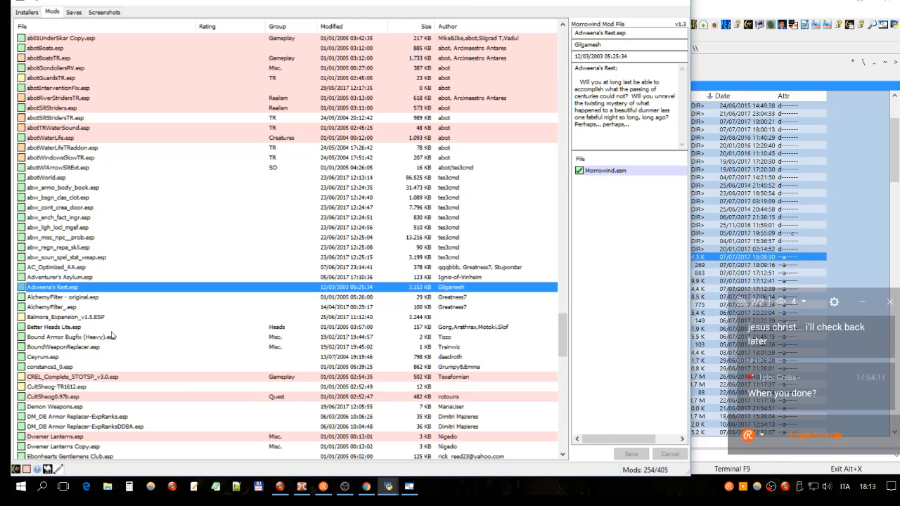
click(67, 279)
click(62, 288)
click(83, 280)
click(81, 289)
click(97, 297)
click(96, 288)
click(104, 279)
click(79, 288)
click(88, 279)
click(72, 289)
- Switch to Chrome, load the ModList site in a new tab and follow its link to abot's Morrowind videos
click(366, 486)
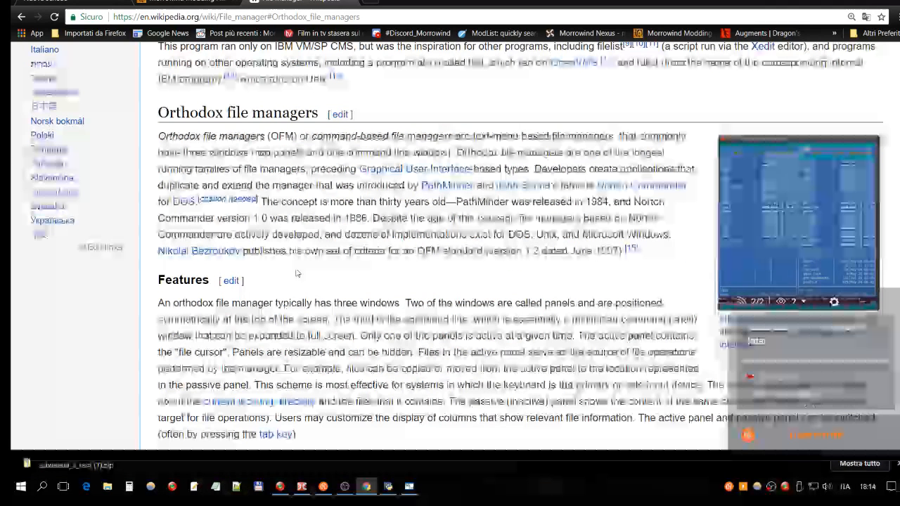
key(ctrl+t)
click(502, 33)
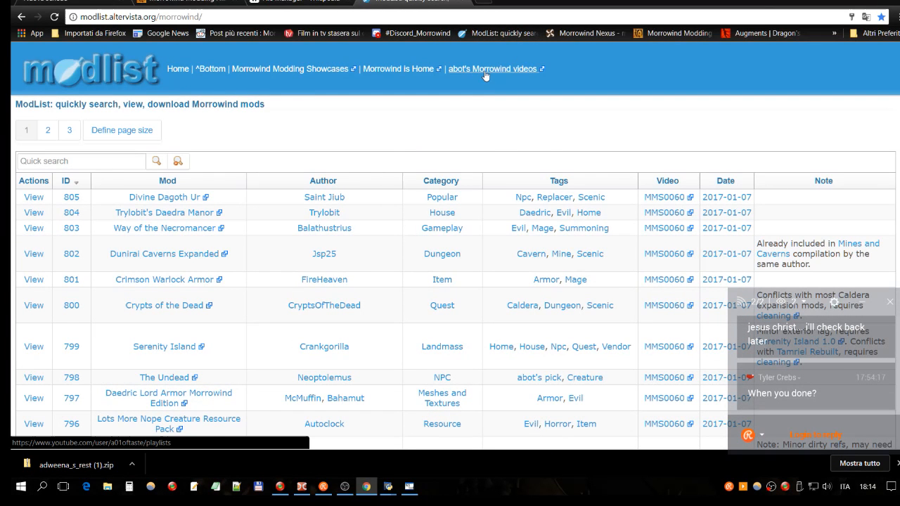
click(485, 76)
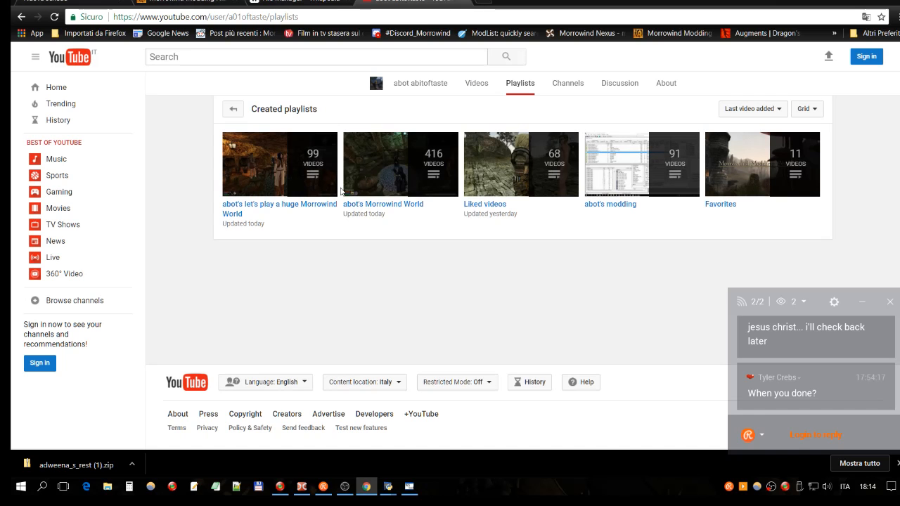
- Open the first video of the playlist "abot's let's play a huge Morrowind World" and view its description
click(302, 206)
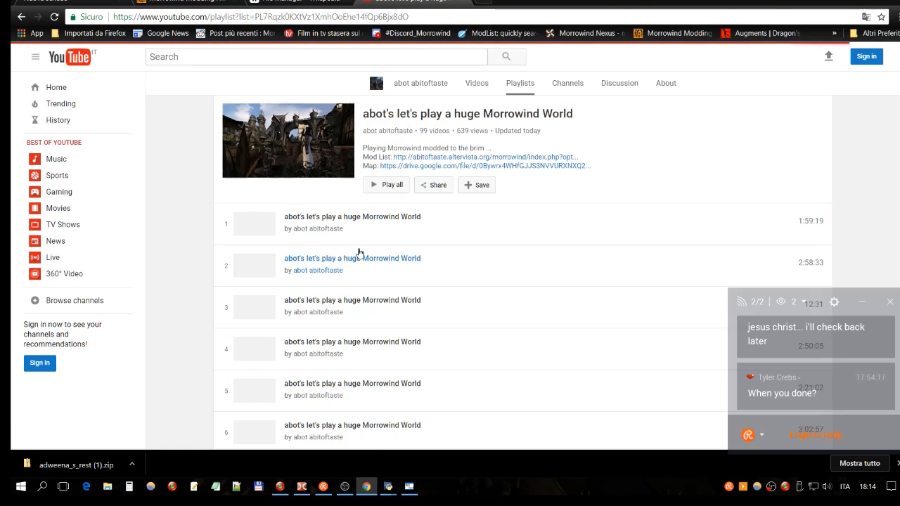
click(370, 217)
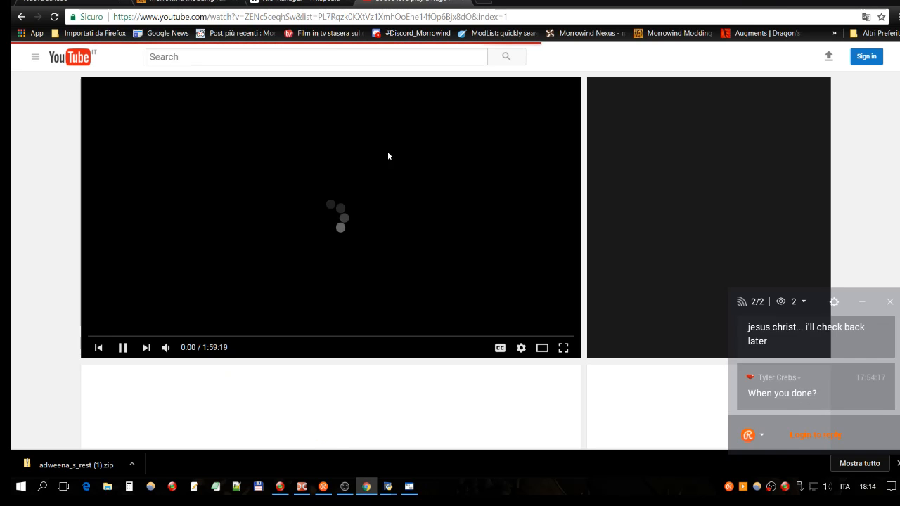
scroll(355, 175, down, 3)
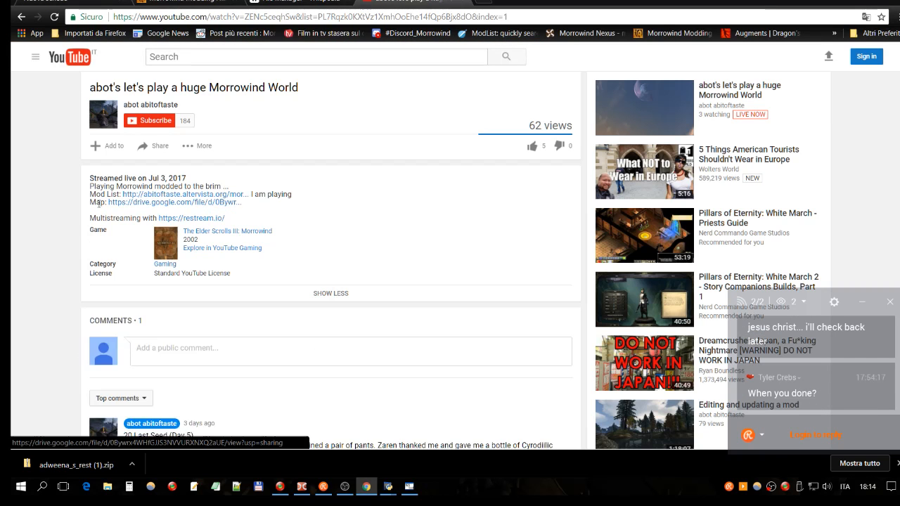
- Open the map link from the video description and examine world.jpg up close, including its southern and northern regions
click(139, 205)
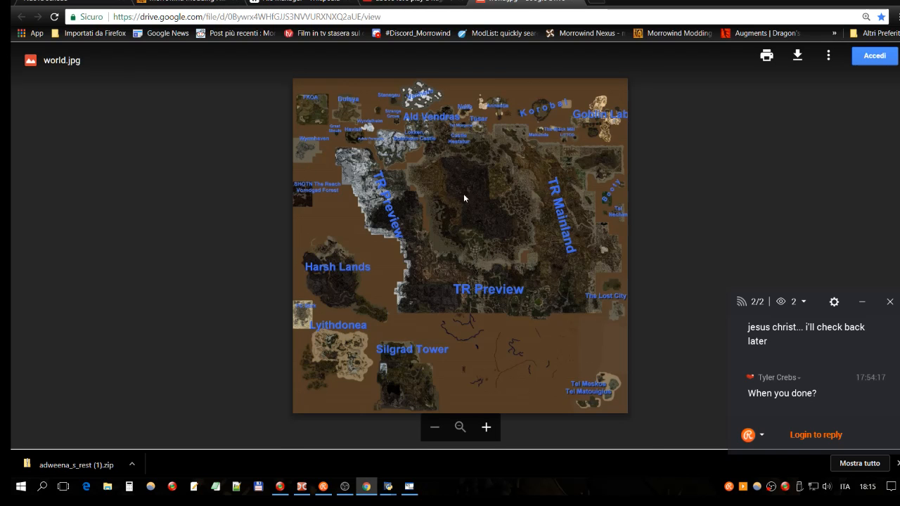
scroll(449, 187, up, 1)
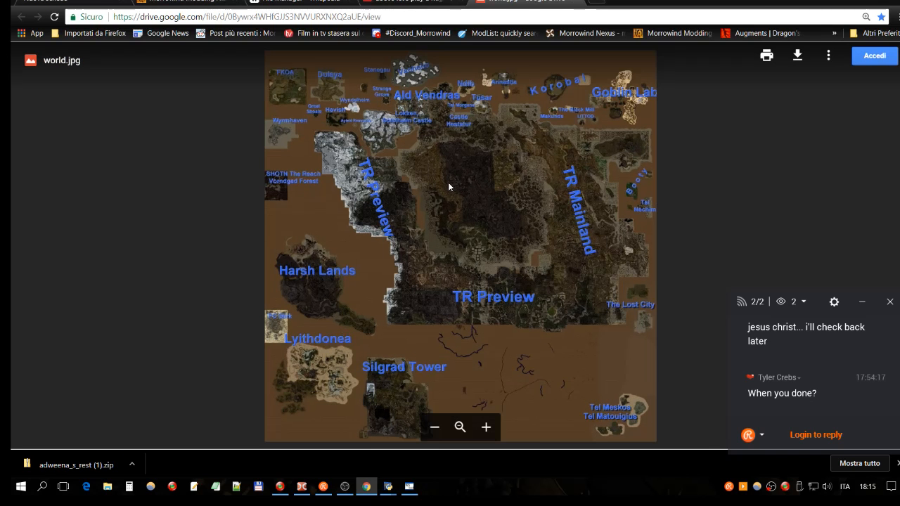
scroll(448, 182, up, 5)
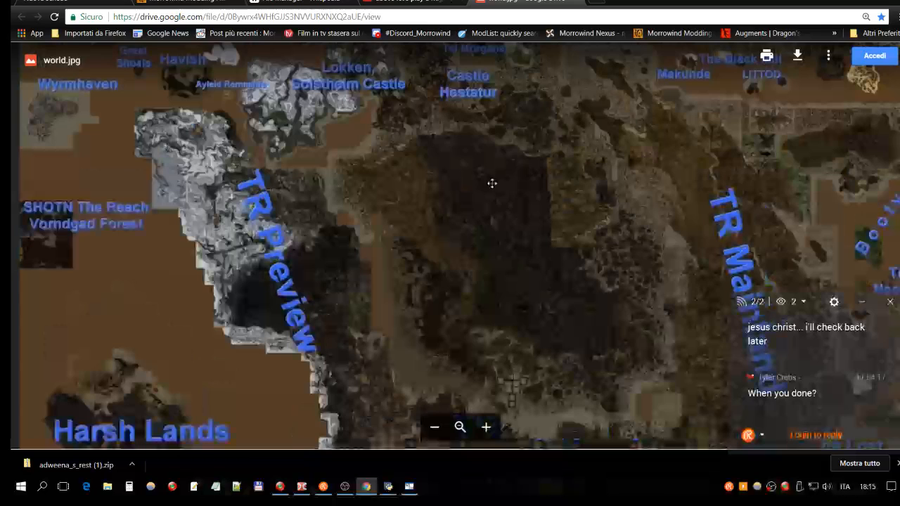
drag(493, 184, 473, 53)
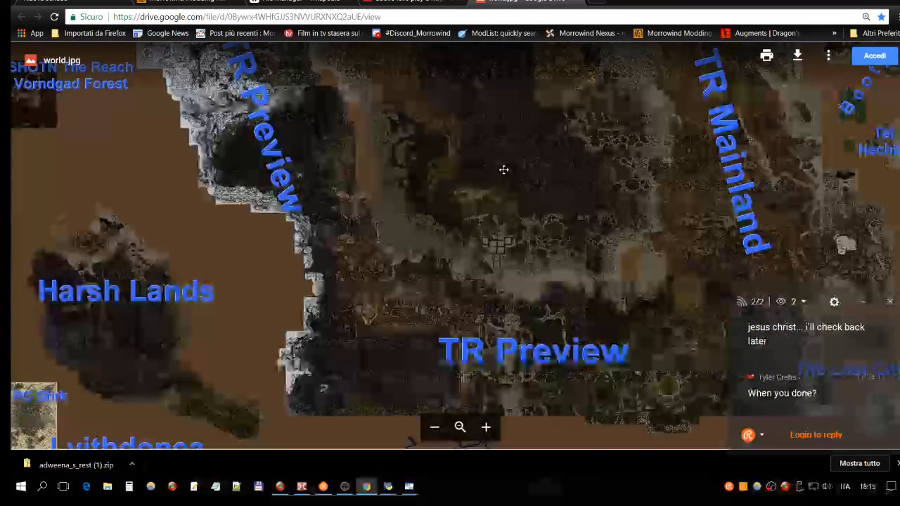
scroll(504, 169, up, 5)
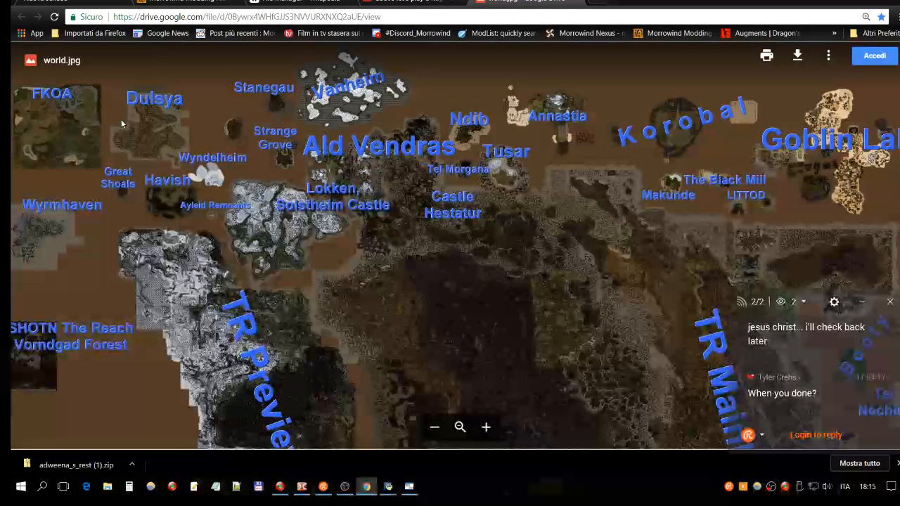
- Look over the let's play video page again and return to the world.jpg map
click(420, 6)
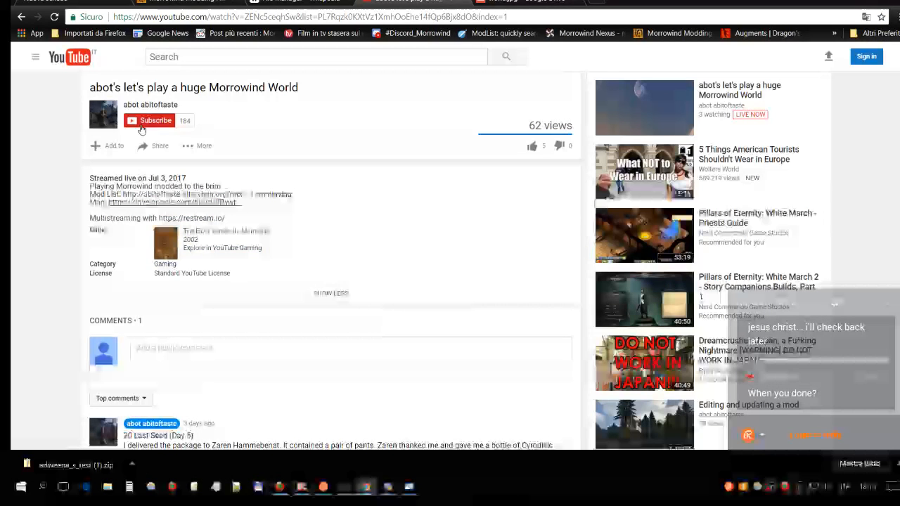
scroll(140, 129, up, 3)
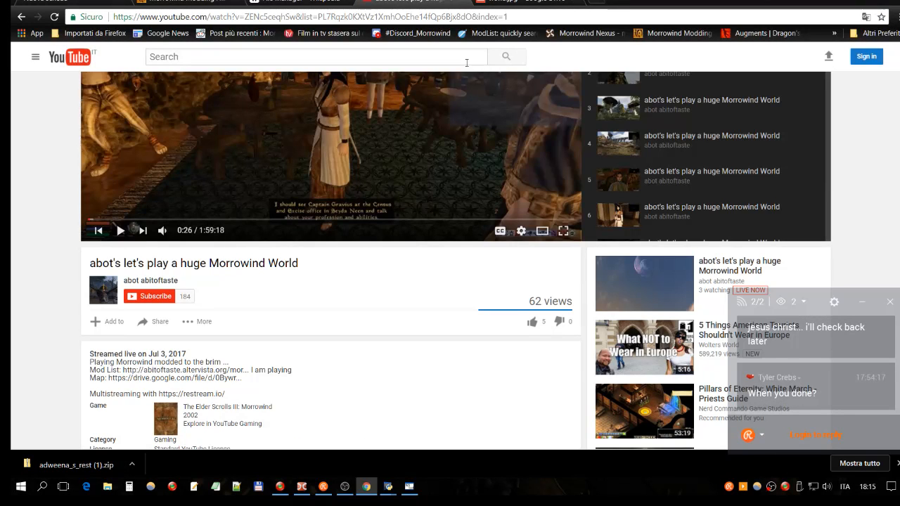
click(512, 3)
mouse_move(664, 138)
mouse_down()
mouse_move(671, 118)
mouse_move(665, 137)
mouse_up()
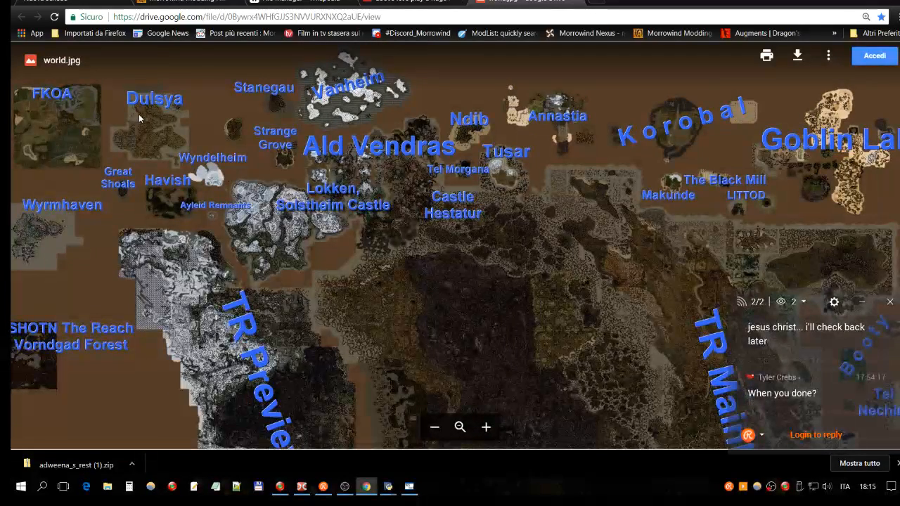
- Examine the landmasses on the world.jpg map, comparing the northern islands with the TR Preview, Harsh Lands and Silgrad Tower regions
scroll(138, 114, down, 8)
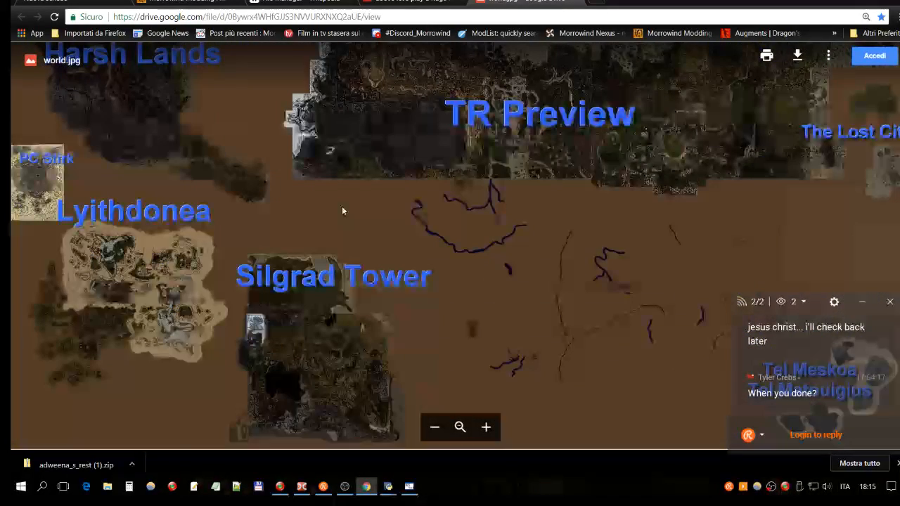
scroll(342, 206, up, 8)
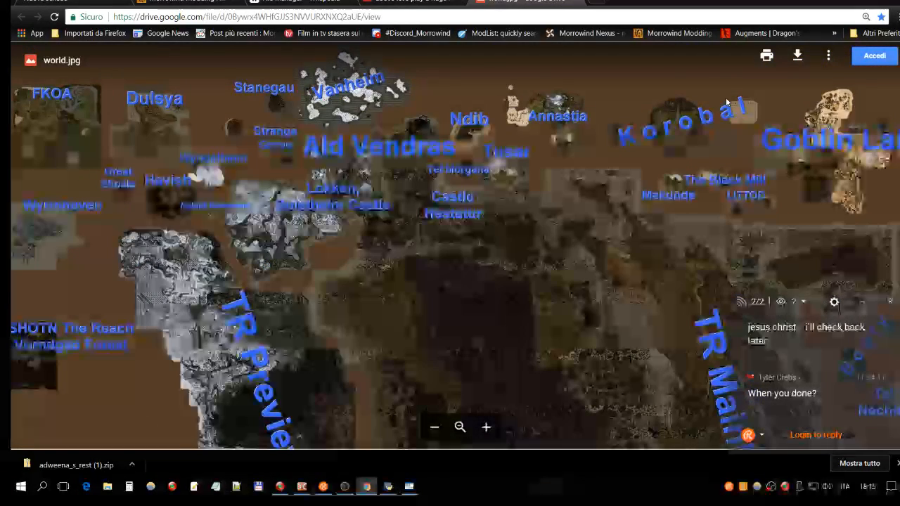
scroll(738, 175, down, 5)
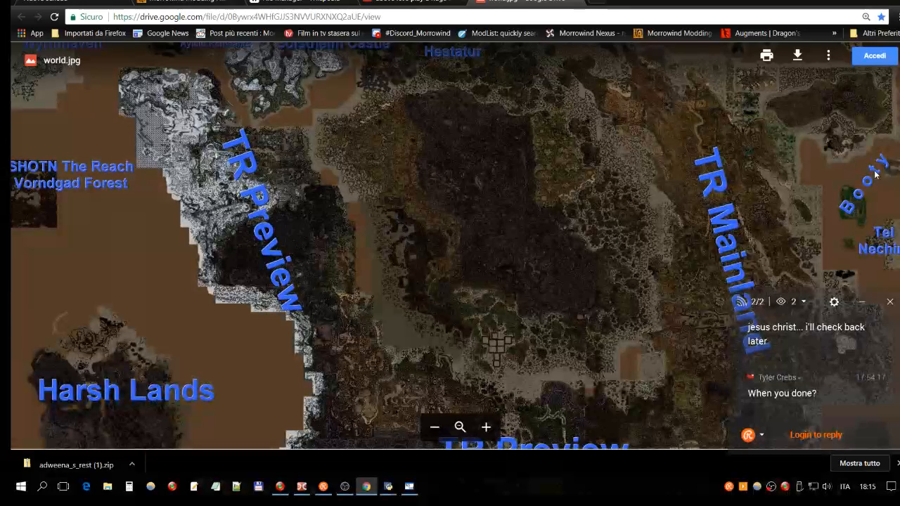
scroll(876, 175, up, 5)
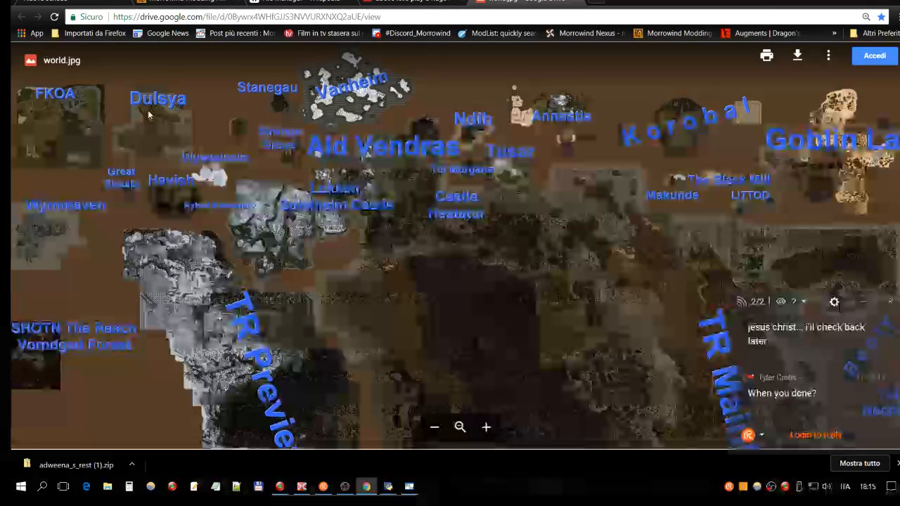
scroll(447, 84, down, 3)
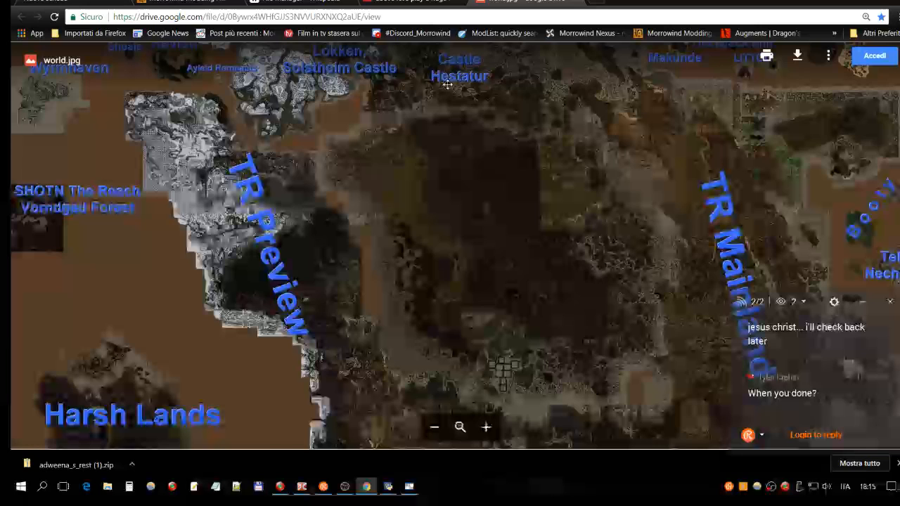
scroll(447, 84, up, 3)
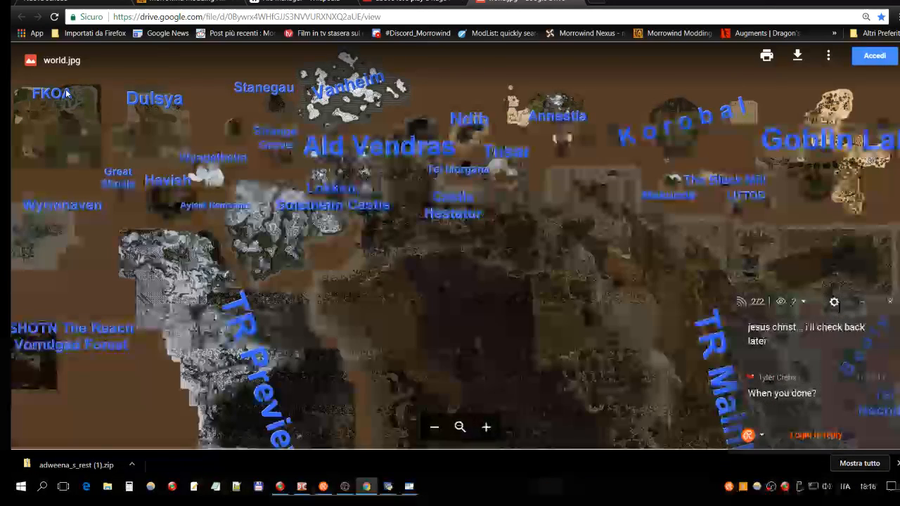
scroll(67, 93, down, 5)
drag(102, 102, 109, 224)
scroll(97, 192, up, 1)
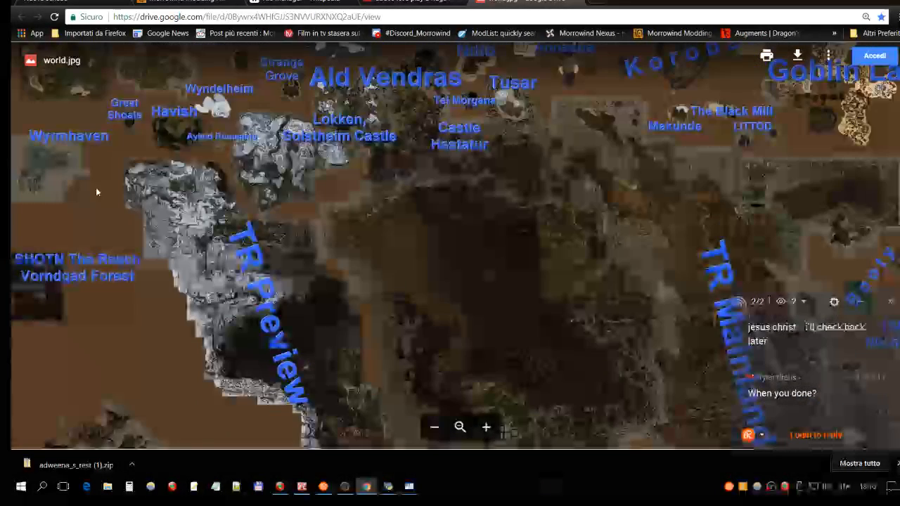
scroll(97, 192, down, 8)
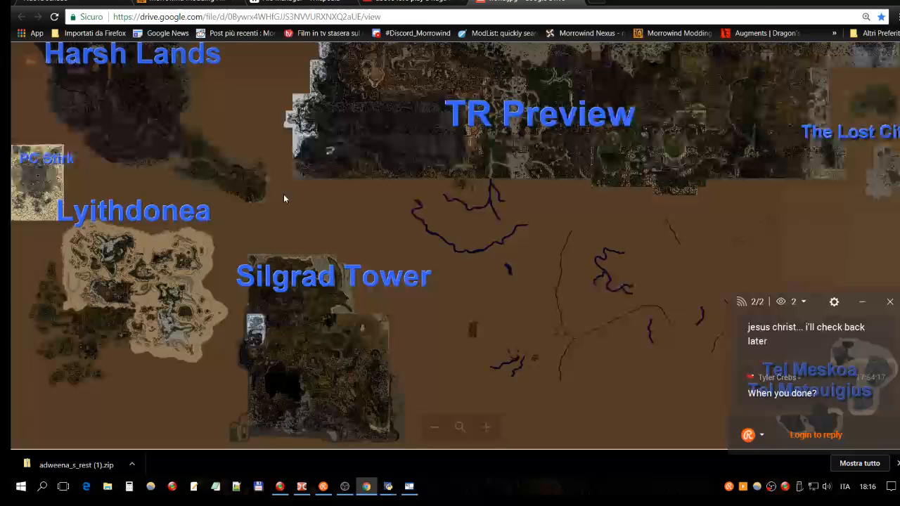
scroll(283, 194, up, 10)
scroll(285, 265, up, 3)
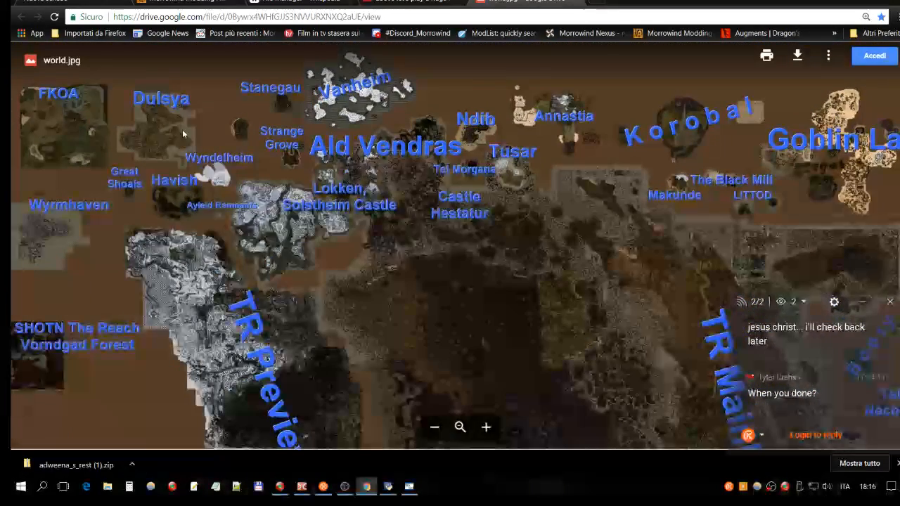
scroll(182, 129, down, 6)
scroll(161, 210, down, 4)
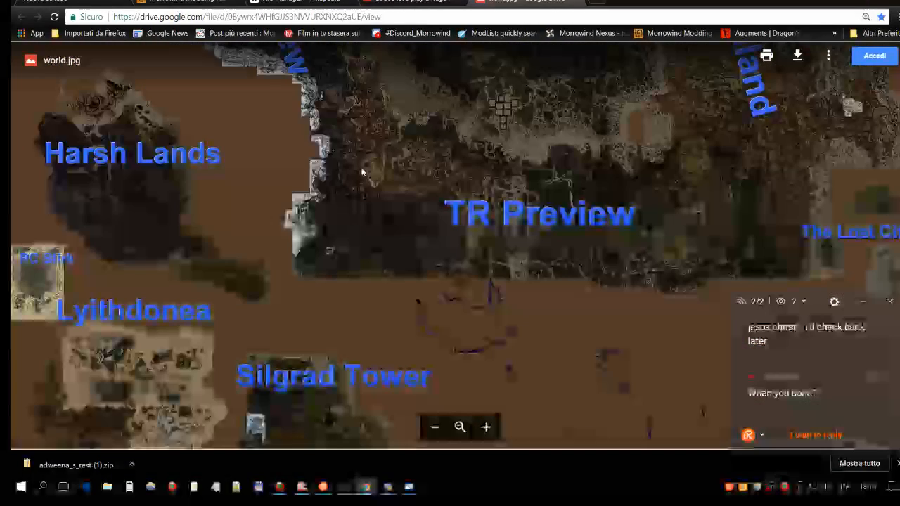
scroll(488, 175, down, 2)
scroll(313, 300, up, 4)
scroll(313, 301, up, 1)
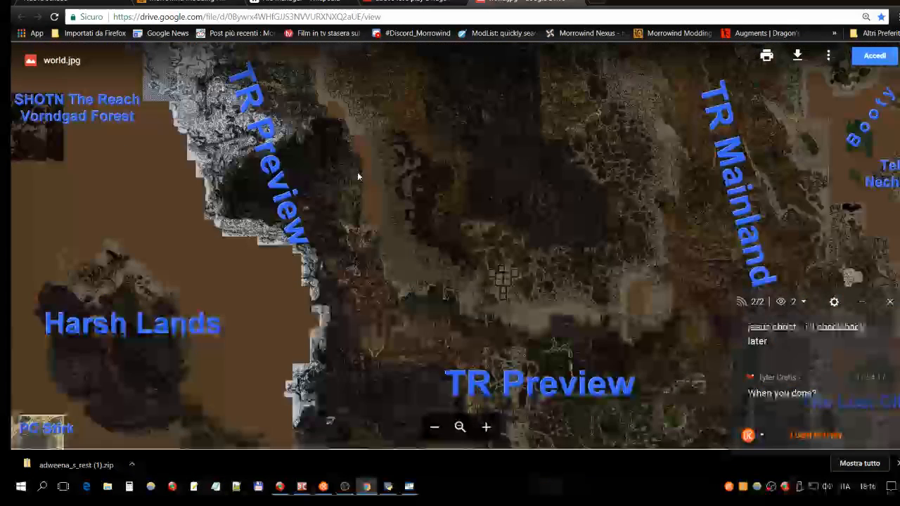
scroll(357, 172, down, 5)
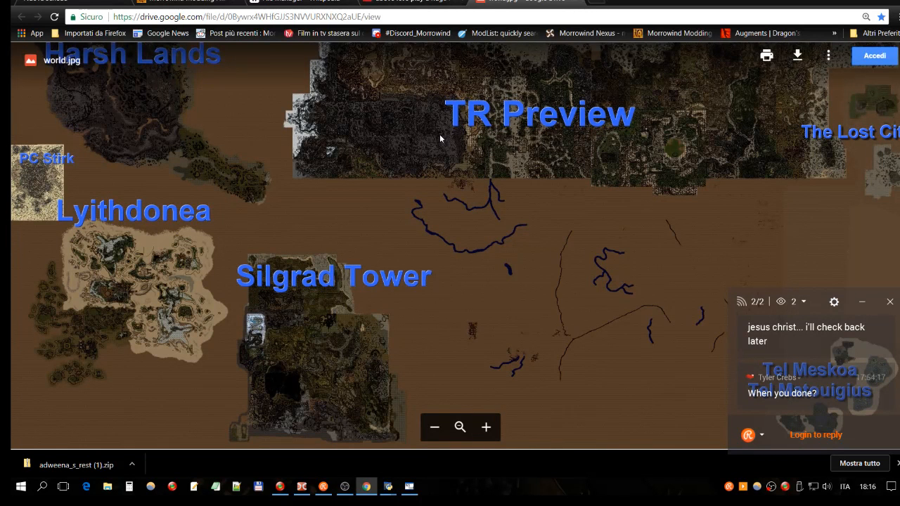
- Zoom out on world.jpg to view the full width of the map and survey it from north to south
scroll(473, 156, down, 1)
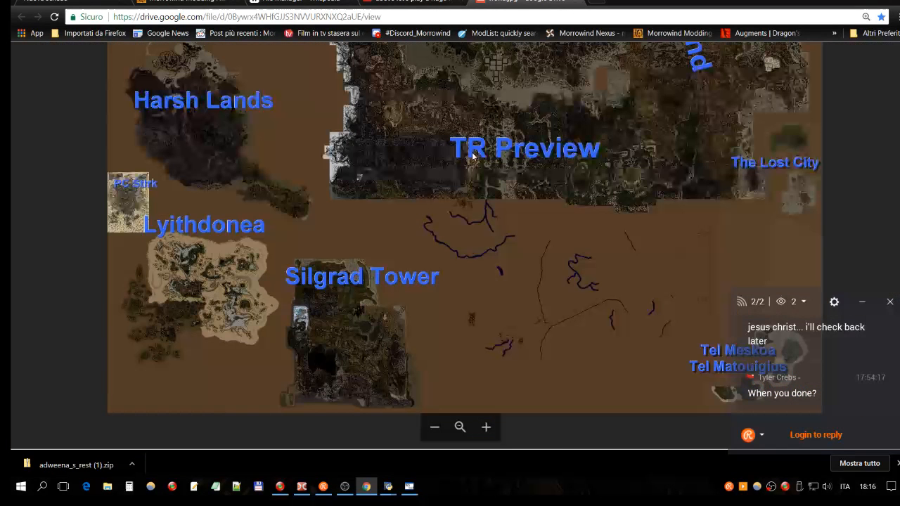
scroll(473, 157, down, 1)
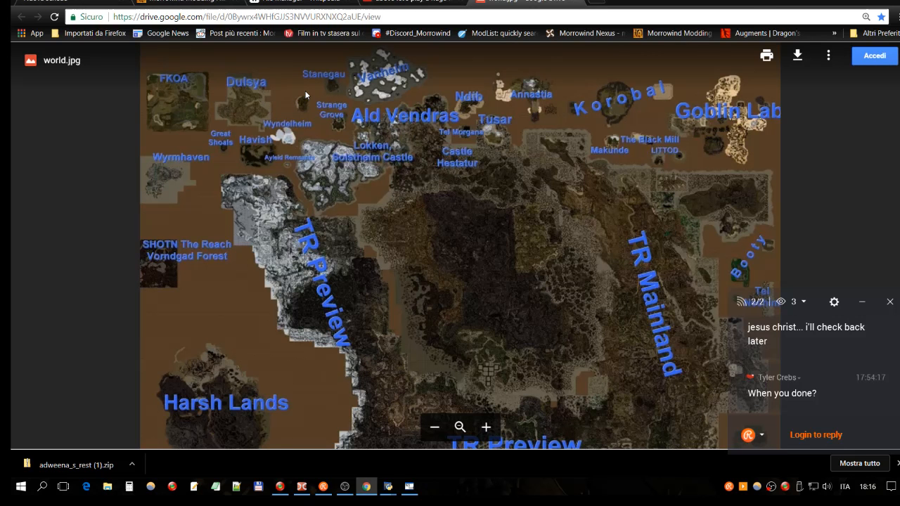
scroll(305, 95, down, 3)
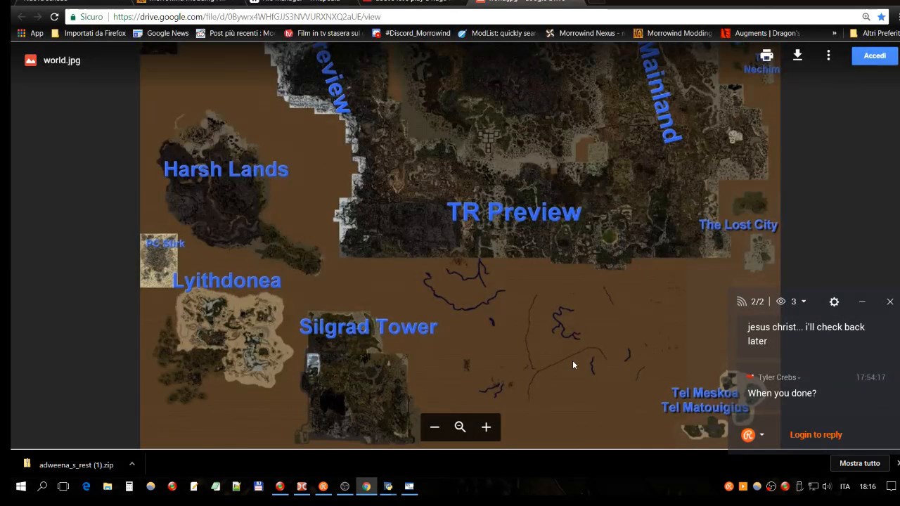
scroll(491, 279, up, 1)
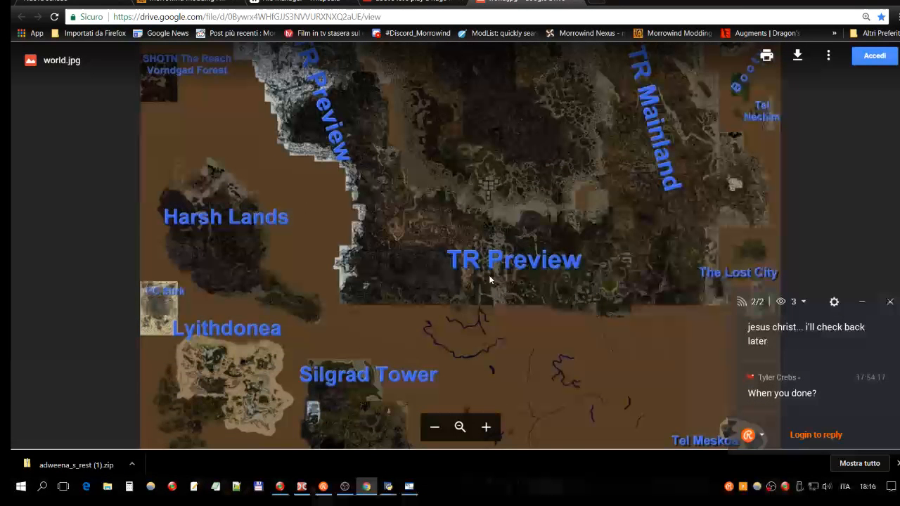
scroll(490, 279, up, 3)
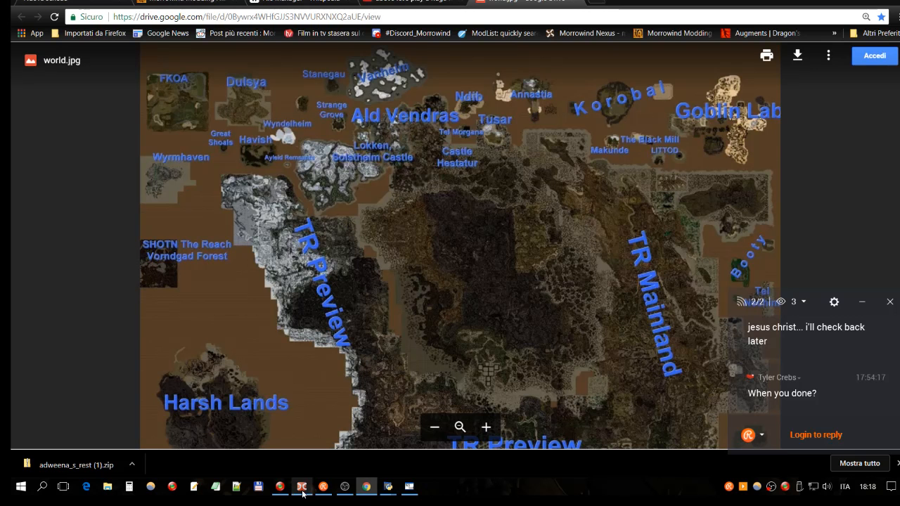
- Switch to Double Commander and widen the file pane showing the C:\_games\_rpg\Morrowind folder
mouse_move(302, 490)
click(317, 459)
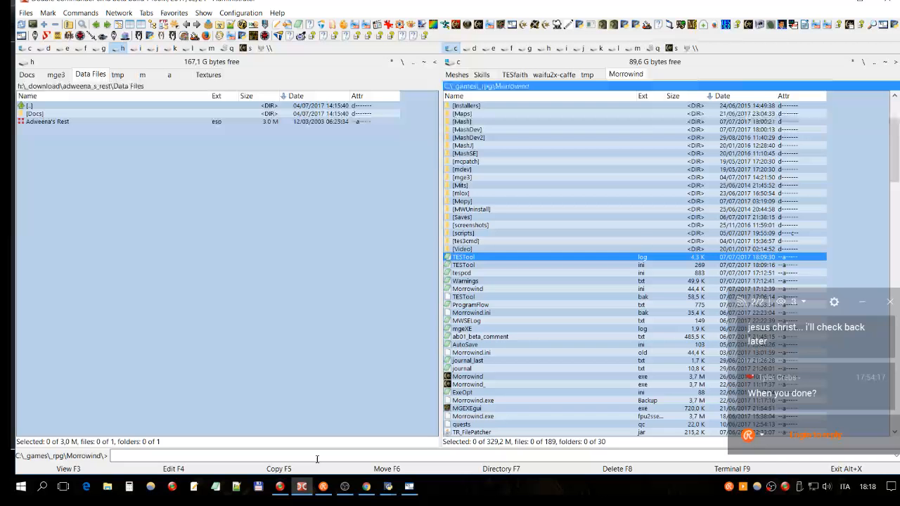
click(605, 185)
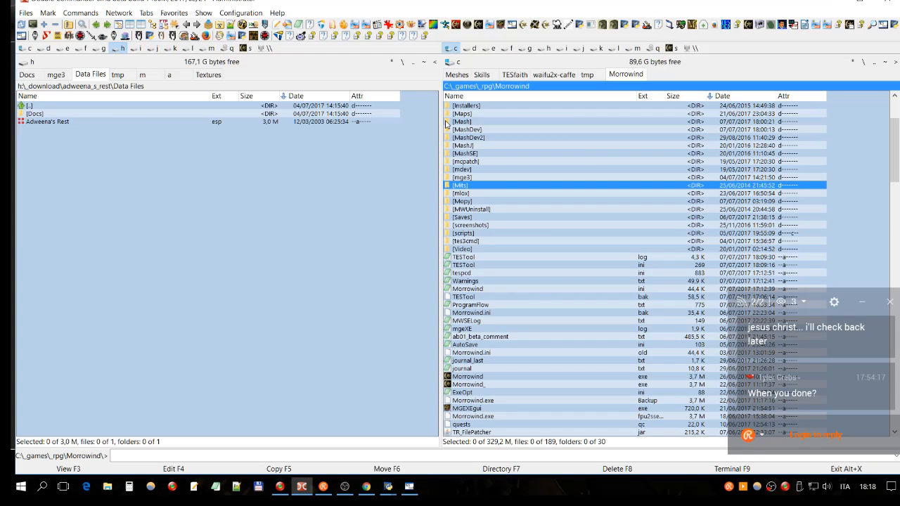
drag(441, 123, 398, 127)
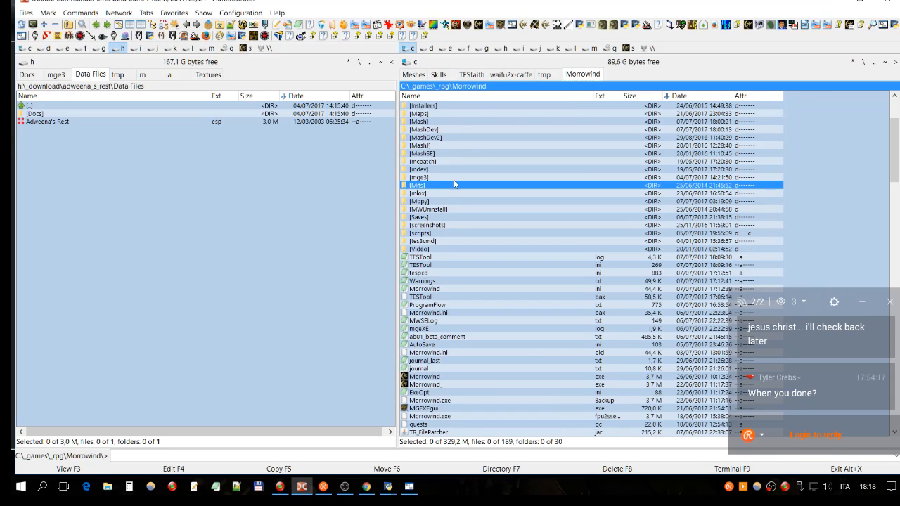
- Open the Data Files folder inside the Morrowind folder and look through its subfolders and plugin files
click(451, 209)
click(443, 123)
scroll(448, 146, up, 3)
click(438, 147)
double_click(422, 148)
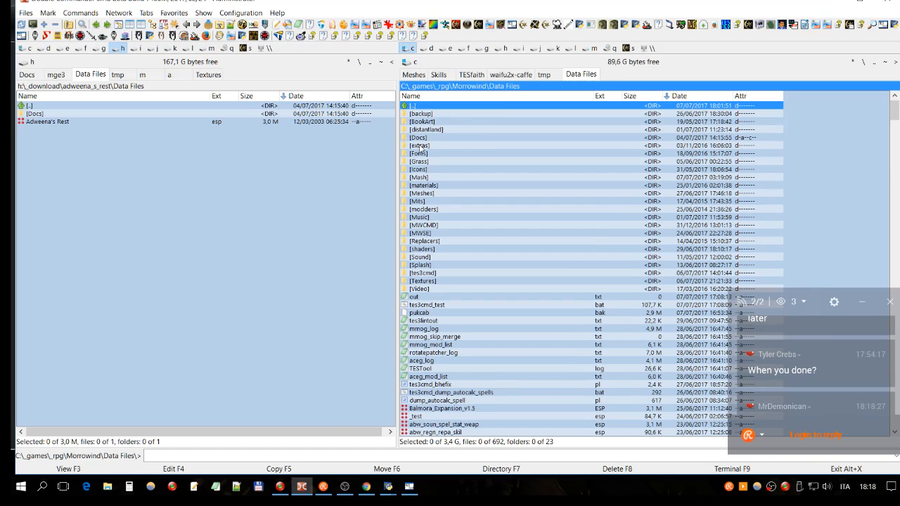
click(554, 178)
scroll(555, 167, down, 1)
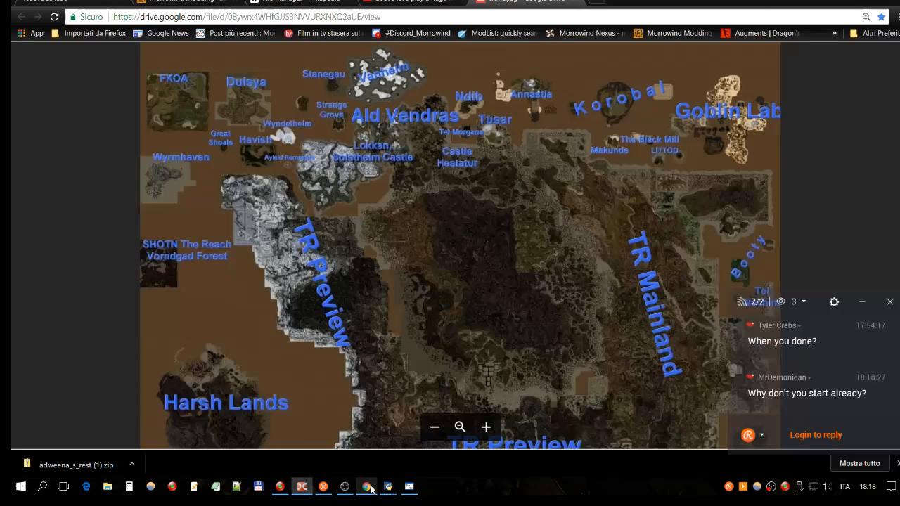
- Check the live stream in OBS and return to the world.jpg map in Chrome for another look
click(369, 487)
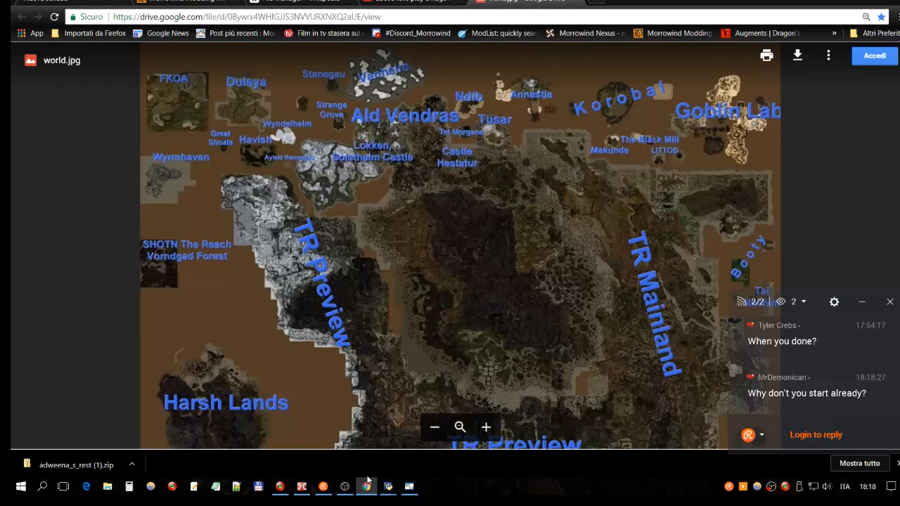
click(344, 487)
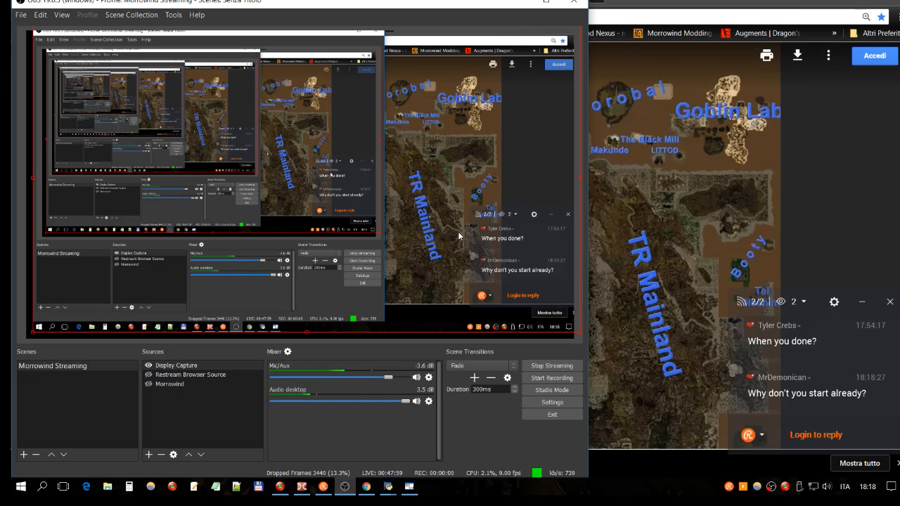
click(864, 153)
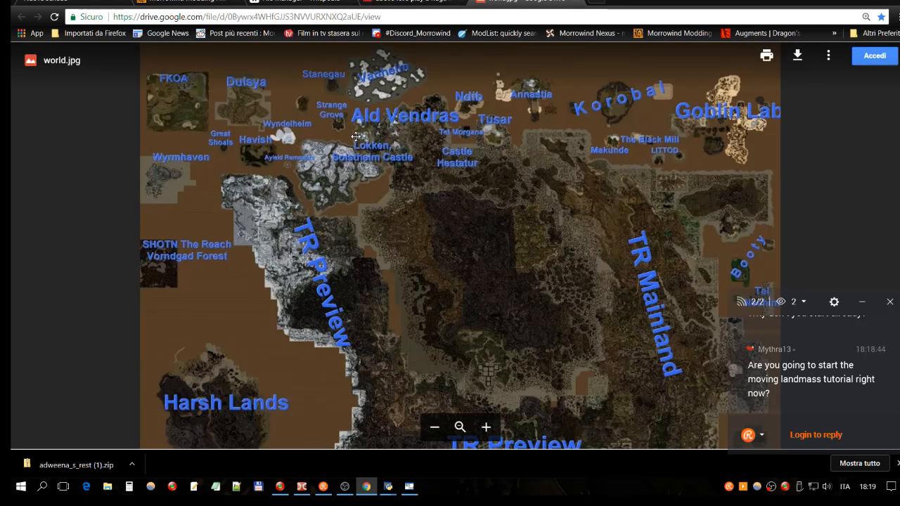
scroll(523, 259, down, 1)
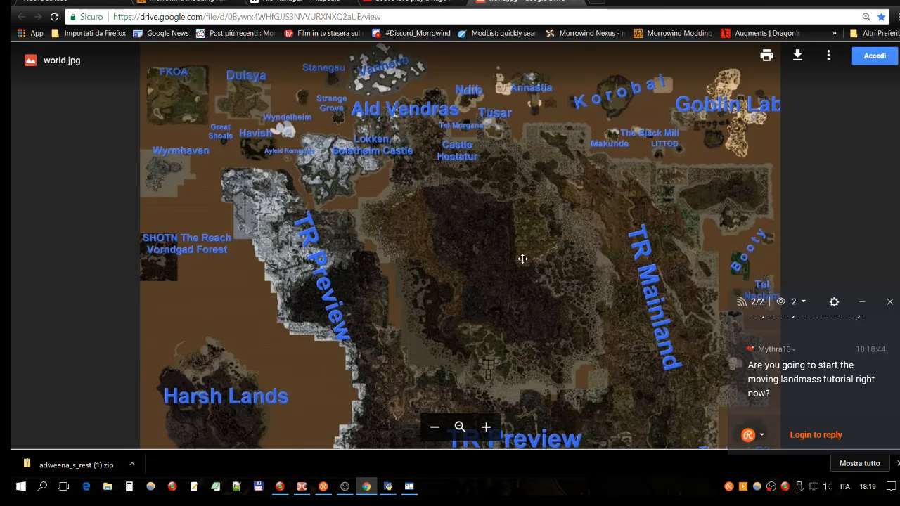
scroll(583, 154, down, 3)
scroll(567, 289, up, 3)
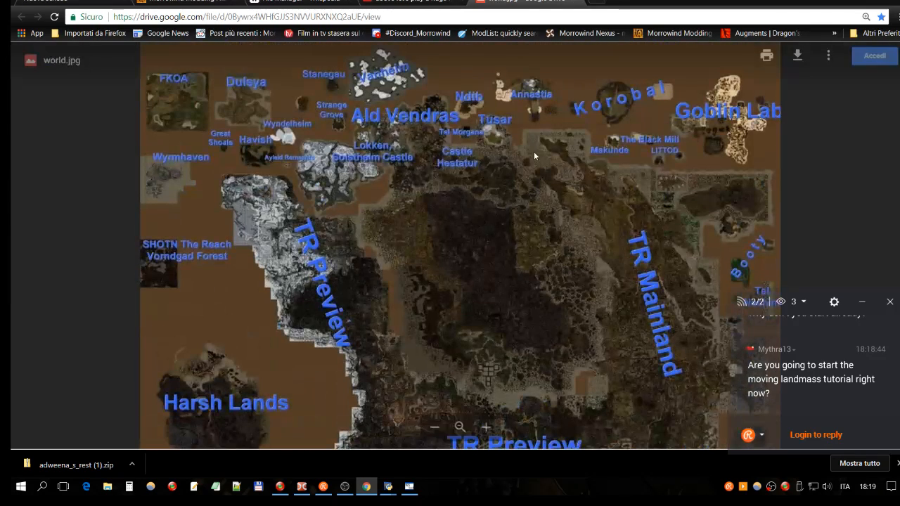
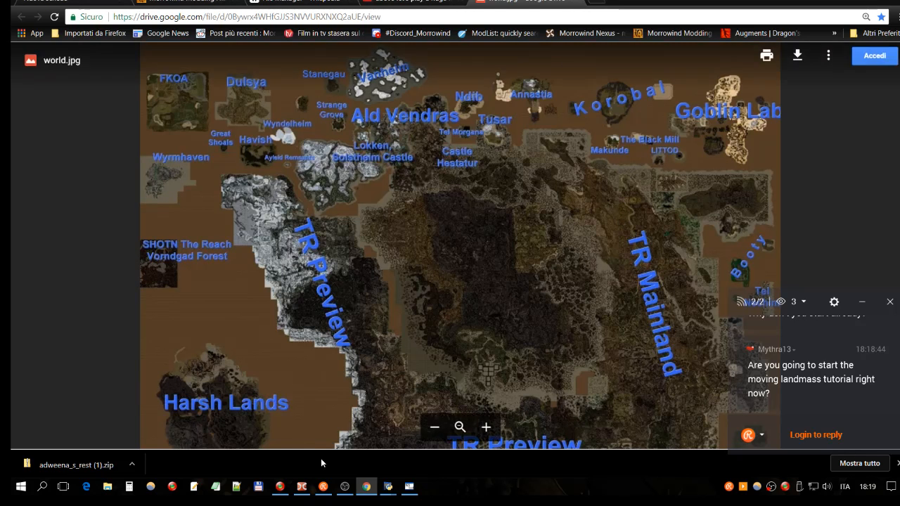
- Switch to Double Commander and sort the Morrowind Data Files folder by name
click(304, 487)
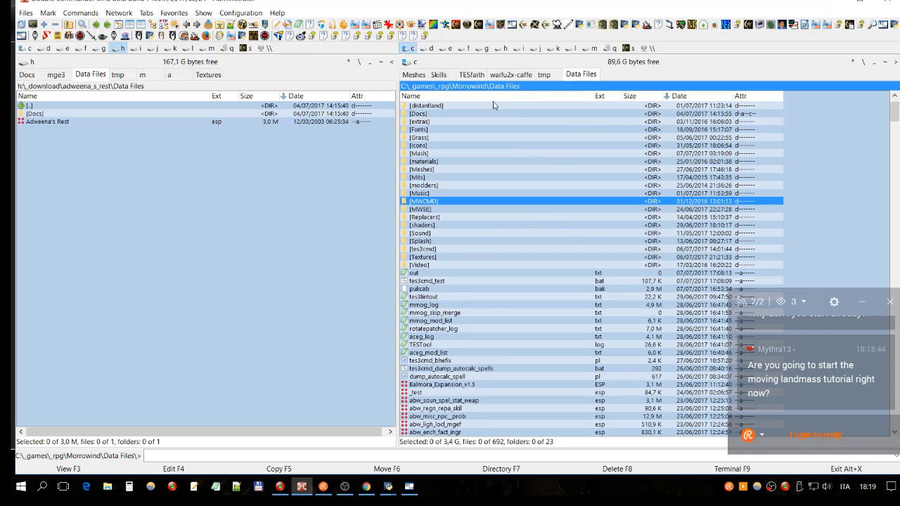
click(506, 96)
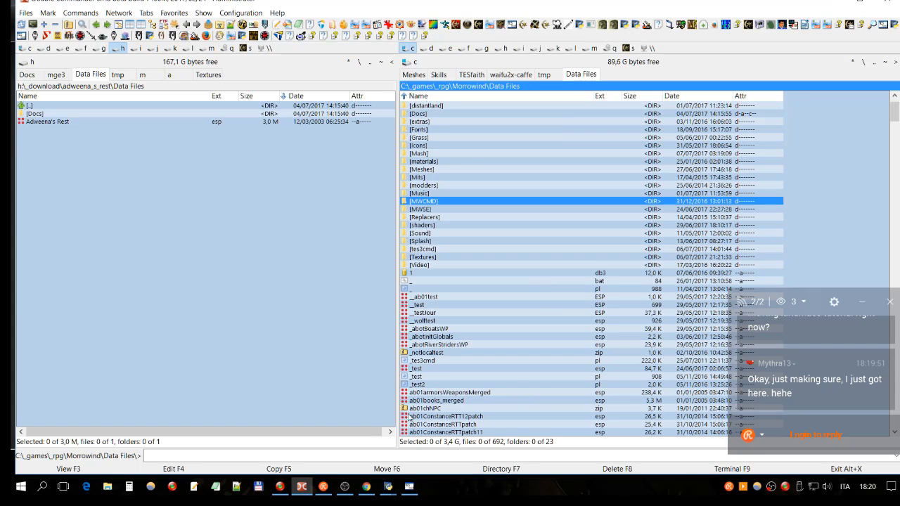
click(366, 486)
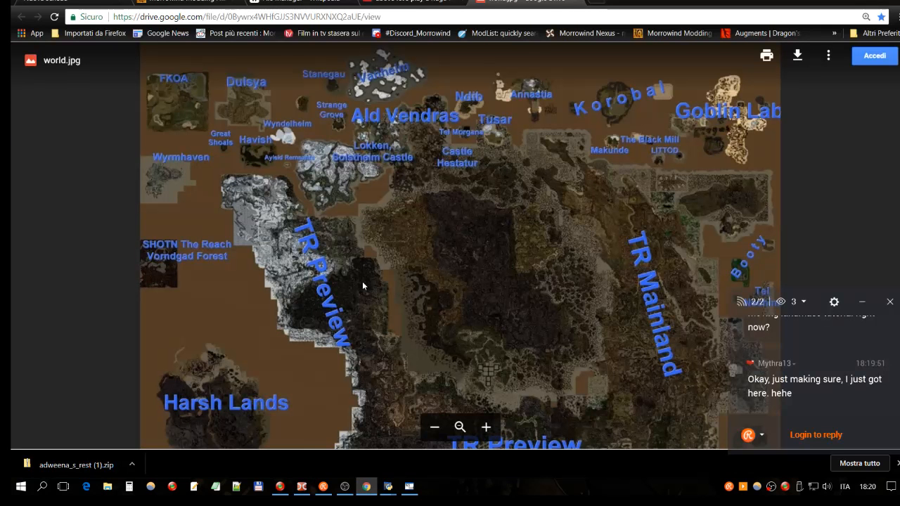
click(303, 486)
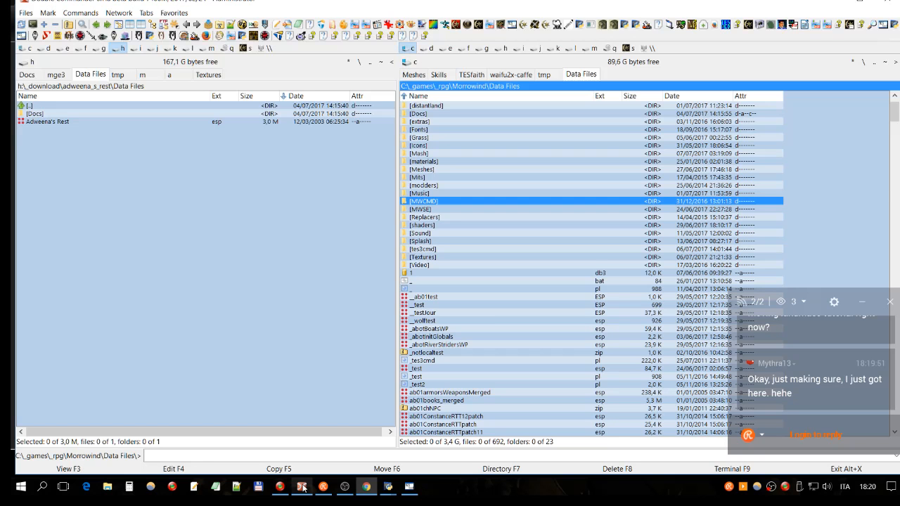
click(540, 282)
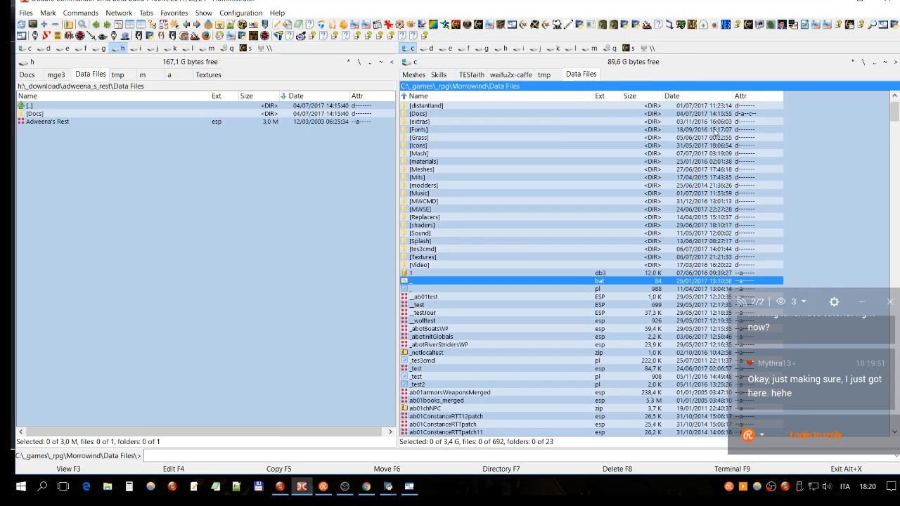
click(691, 146)
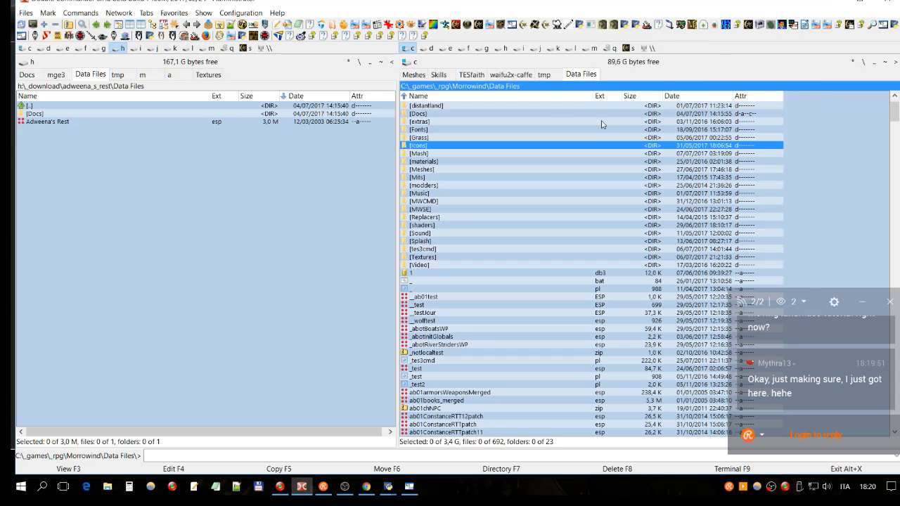
- Switch to Chrome and search Google for "tes3cmd mlox" in a new tab
click(366, 486)
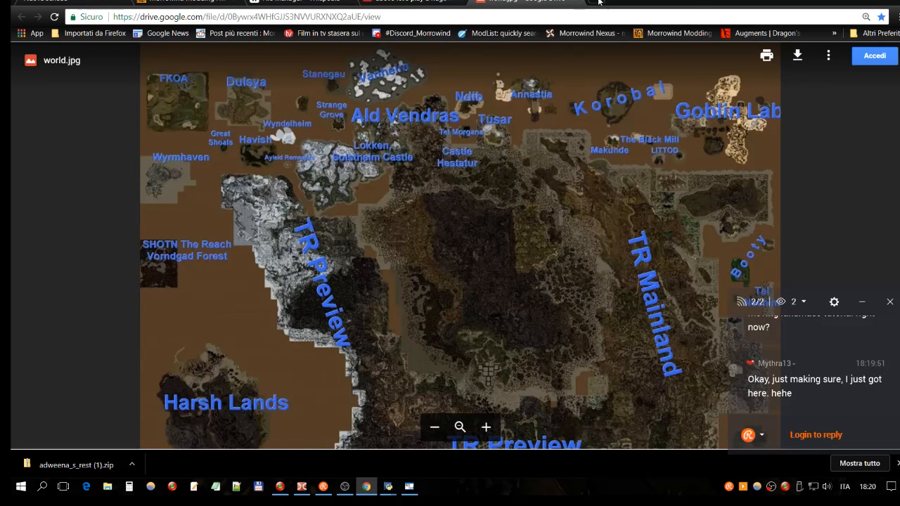
click(599, 2)
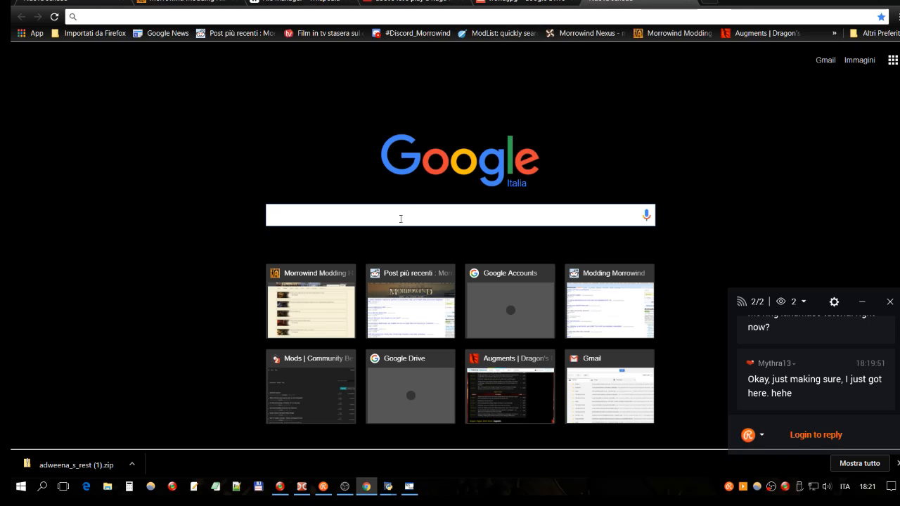
text(tes3)
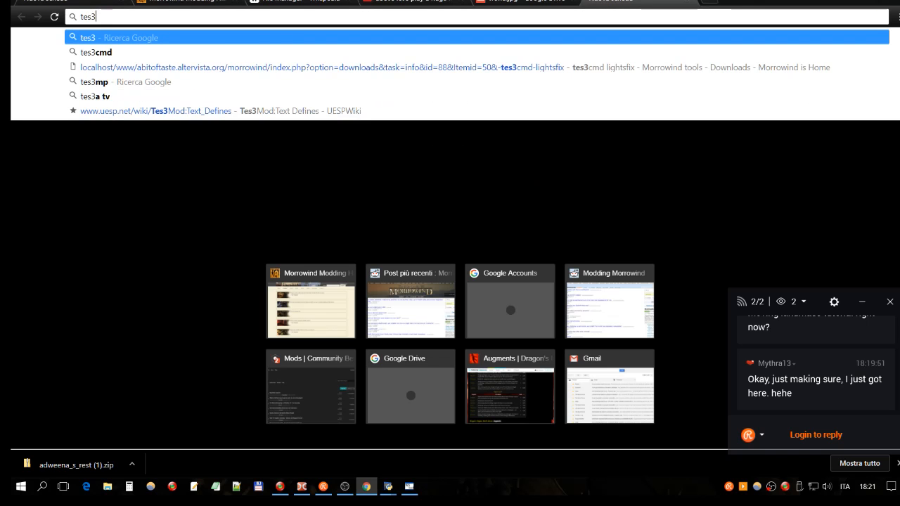
text(cmd)
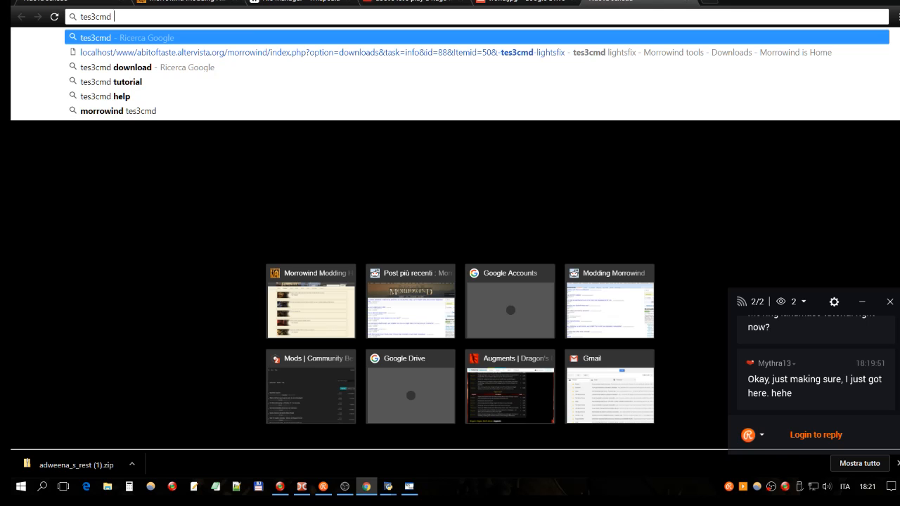
text( mlox)
key(Return)
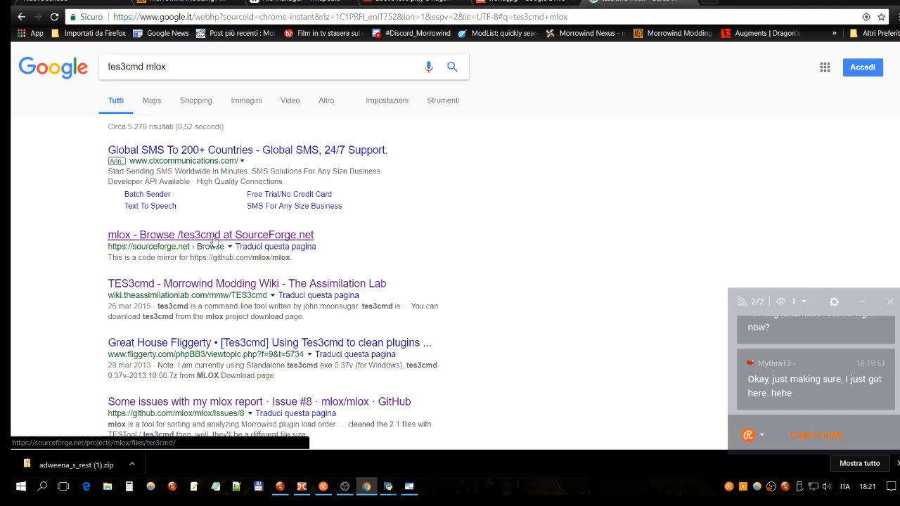
- Open the mlox tes3cmd files page on SourceForge and follow the GitHub address in its description
click(213, 242)
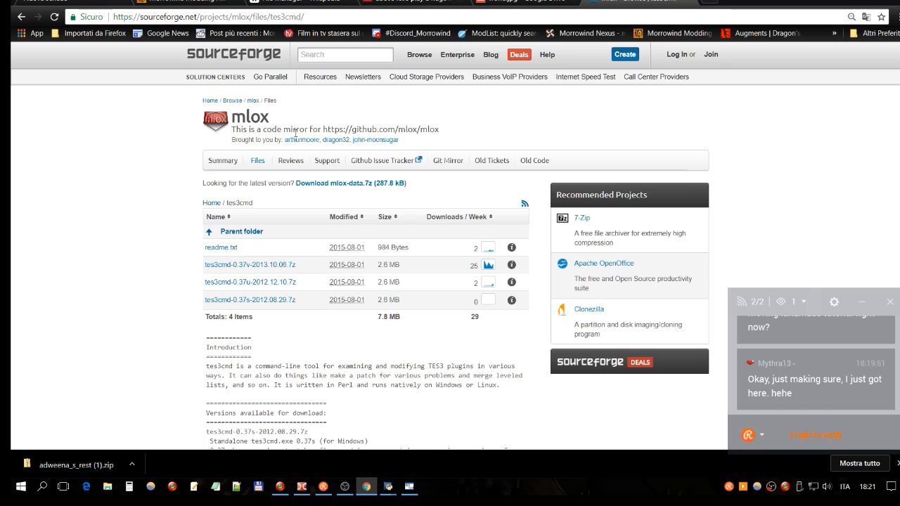
drag(322, 130, 430, 131)
right_click(421, 129)
click(457, 154)
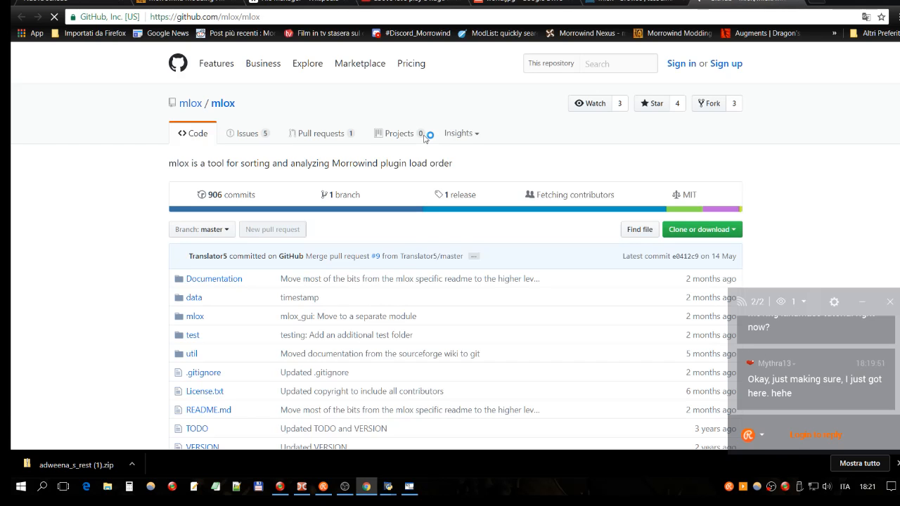
- Look over the mlox repository page on GitHub and highlight its full web address
scroll(415, 144, down, 1)
scroll(390, 153, up, 1)
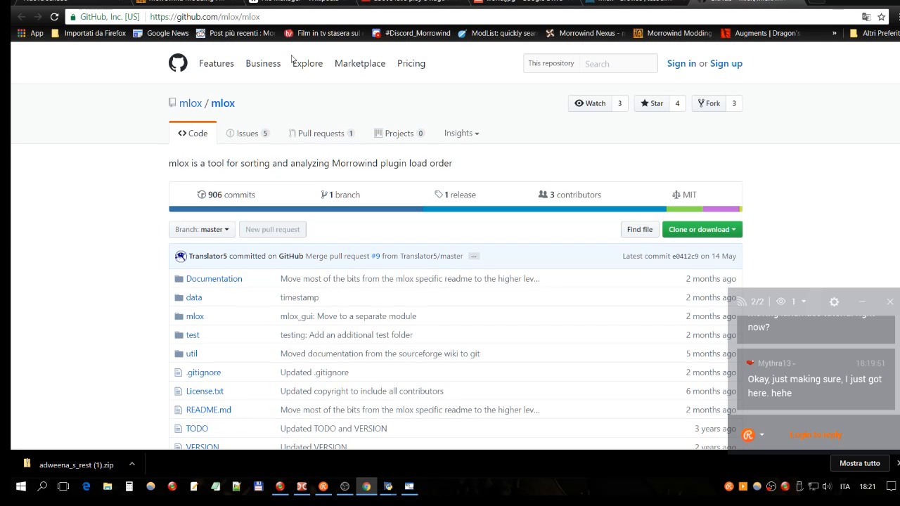
click(219, 19)
click(233, 19)
drag(260, 17, 148, 18)
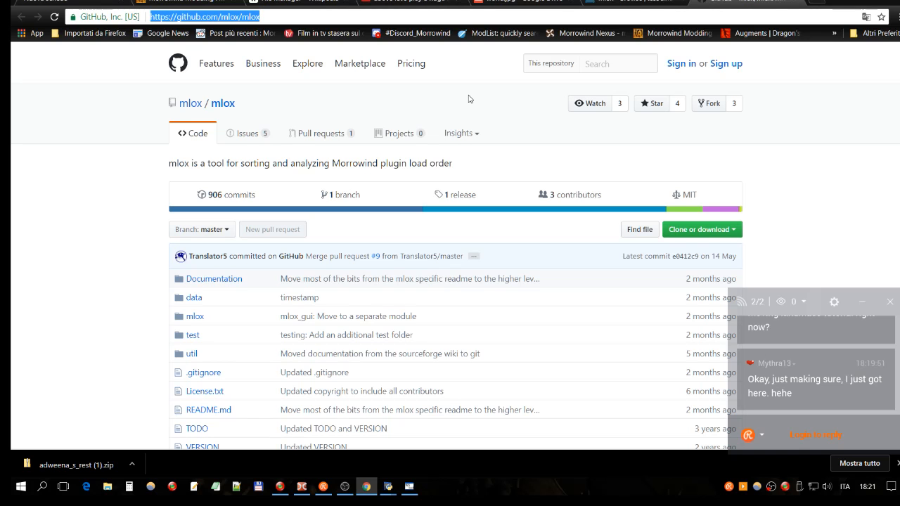
- Open the util folder of the mlox repository and look through its tes3cmd and tes3lint files
scroll(470, 99, down, 1)
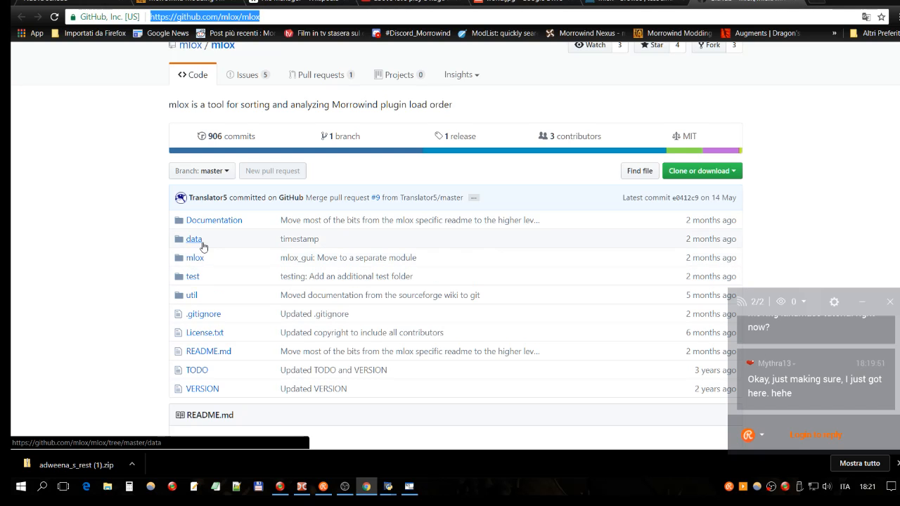
click(191, 300)
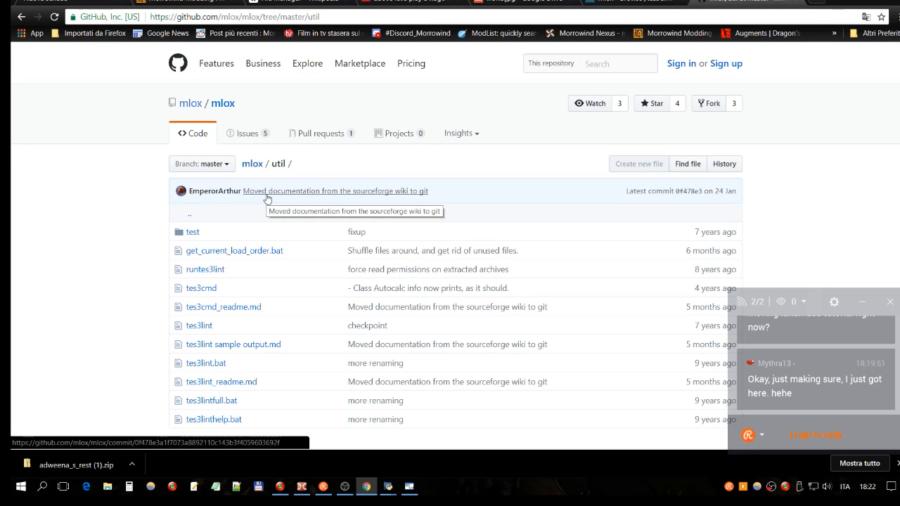
scroll(267, 199, down, 1)
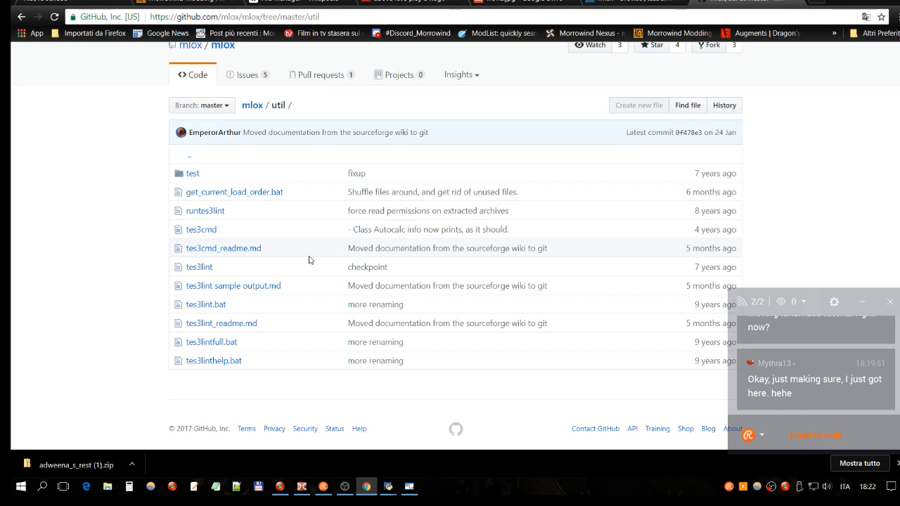
scroll(308, 261, up, 1)
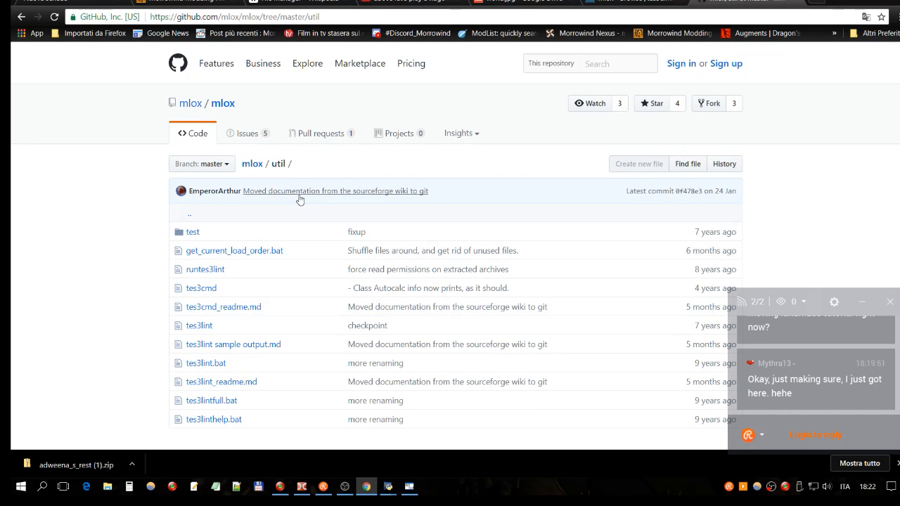
- Return to the root of the mlox repository and look over its file list and readme
click(243, 164)
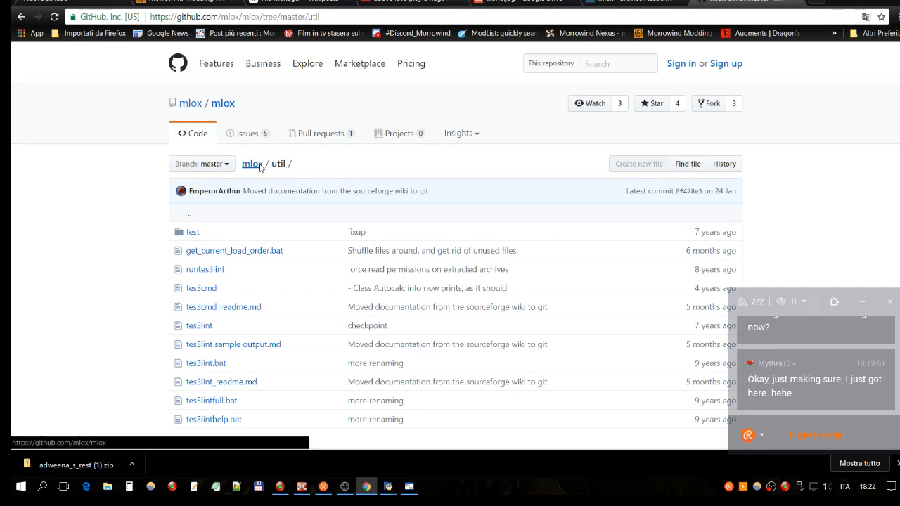
scroll(346, 156, down, 4)
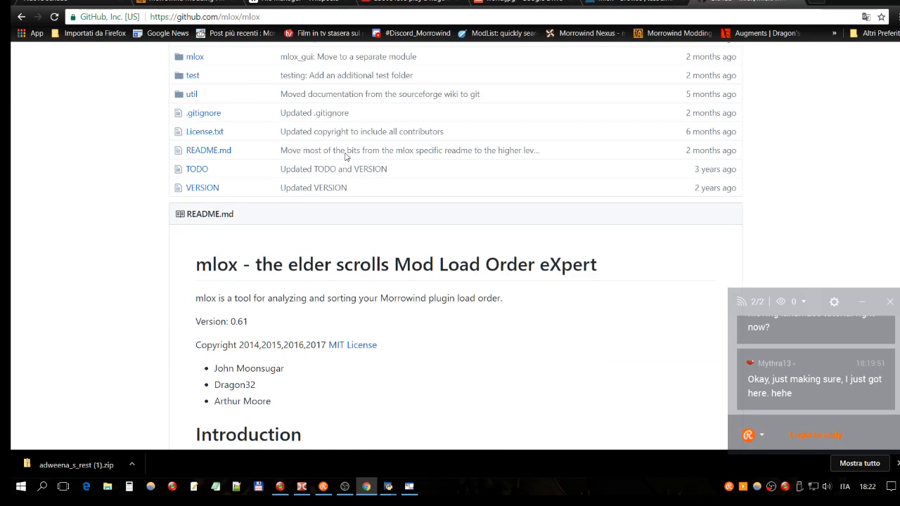
scroll(345, 157, down, 3)
scroll(346, 157, up, 4)
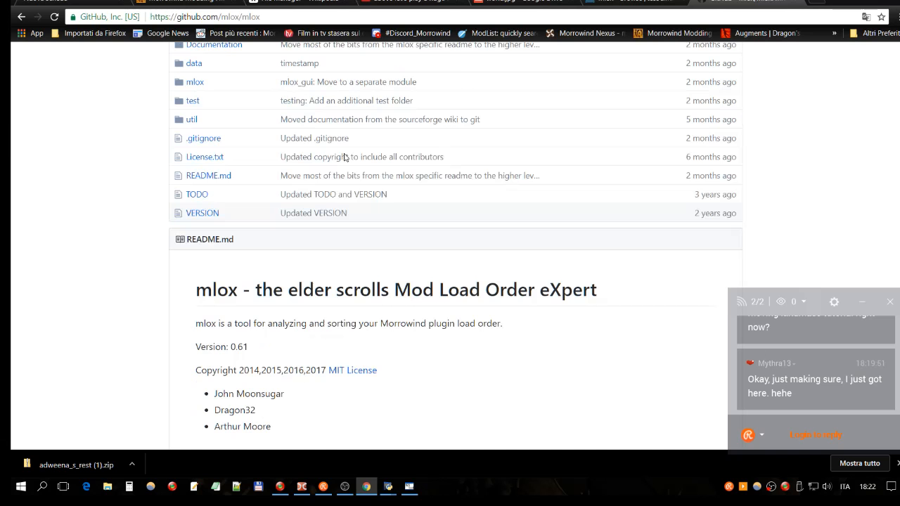
scroll(343, 157, up, 4)
scroll(342, 158, down, 3)
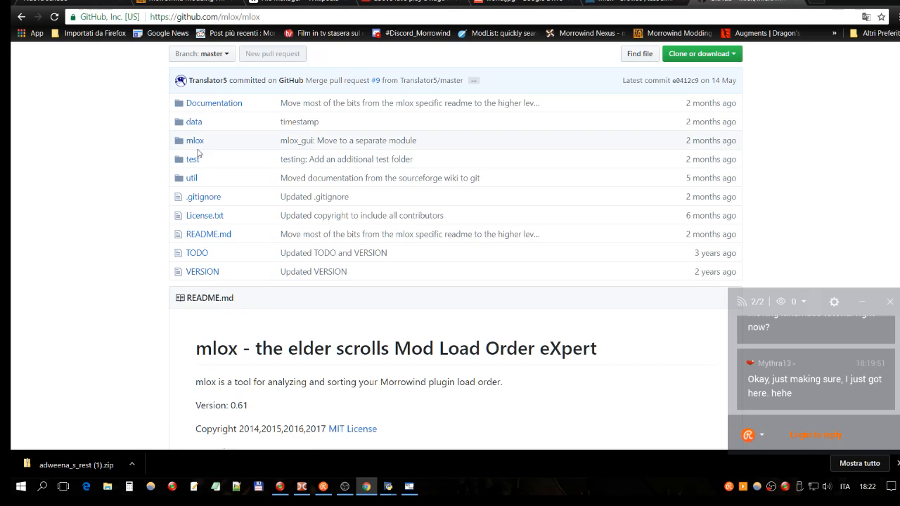
scroll(198, 154, up, 3)
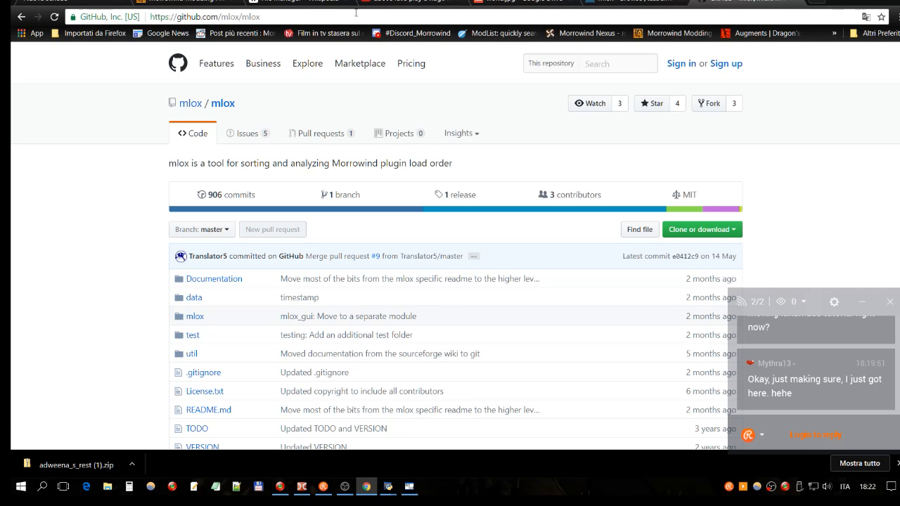
- Open the bookmarked ModList site and follow its link to the Morrowind is Home site
click(504, 33)
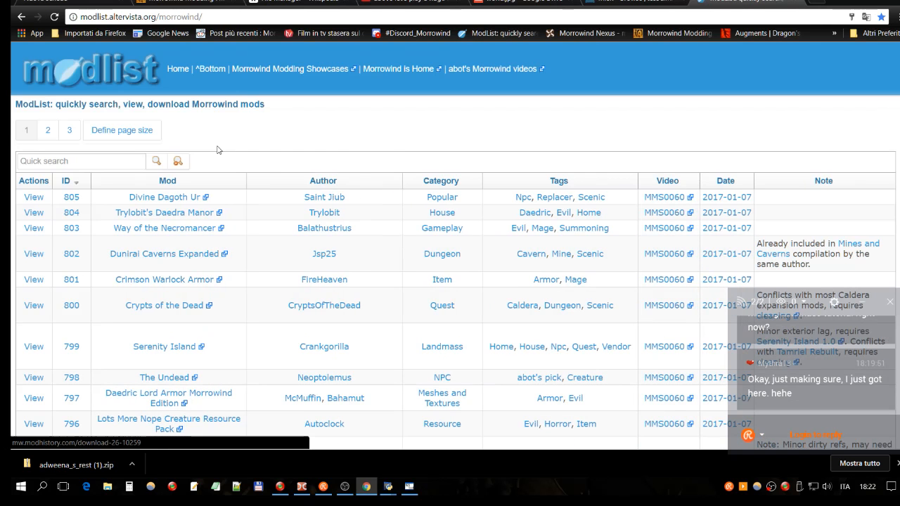
click(407, 71)
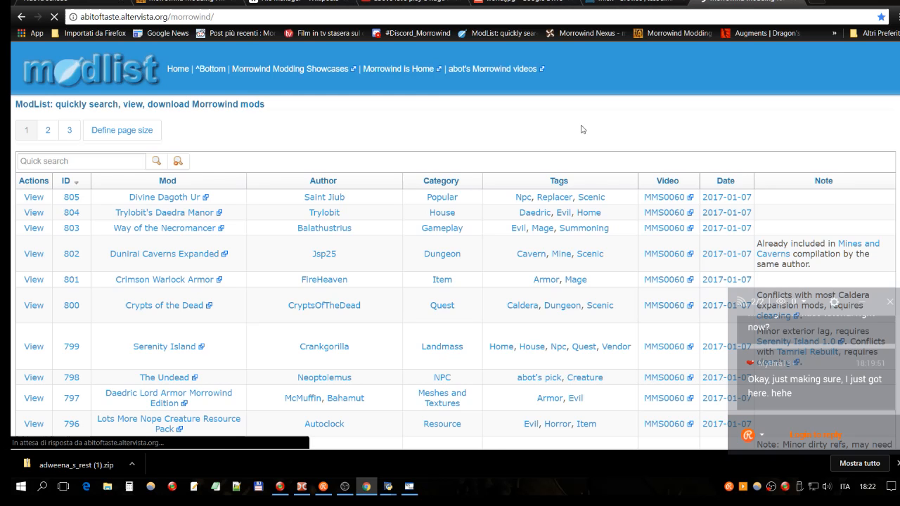
scroll(625, 274, down, 1)
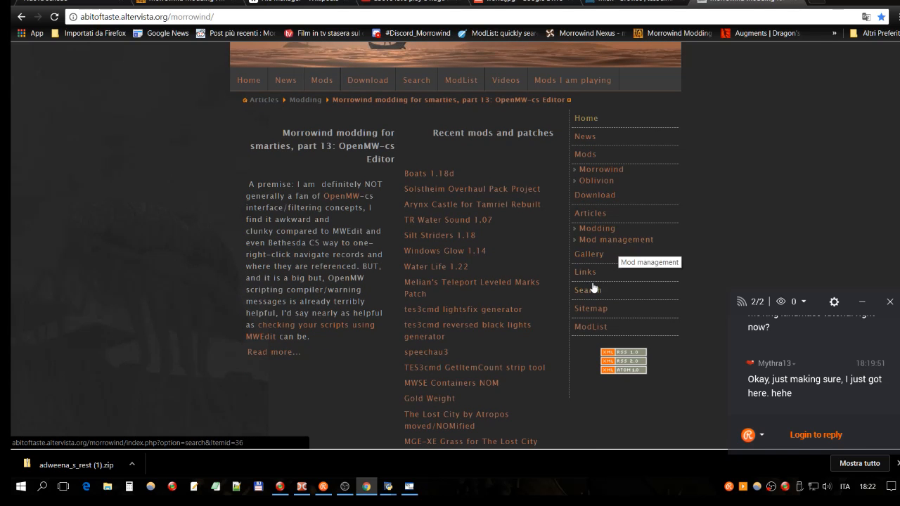
- Open the Morrowind is Home sitemap and look through the Mod management and Modding articles
click(592, 308)
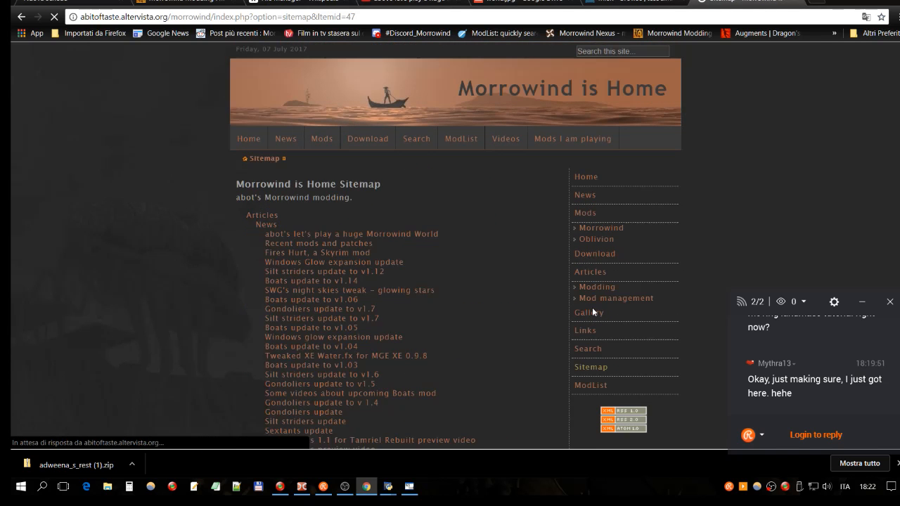
scroll(420, 213, down, 5)
scroll(420, 214, down, 4)
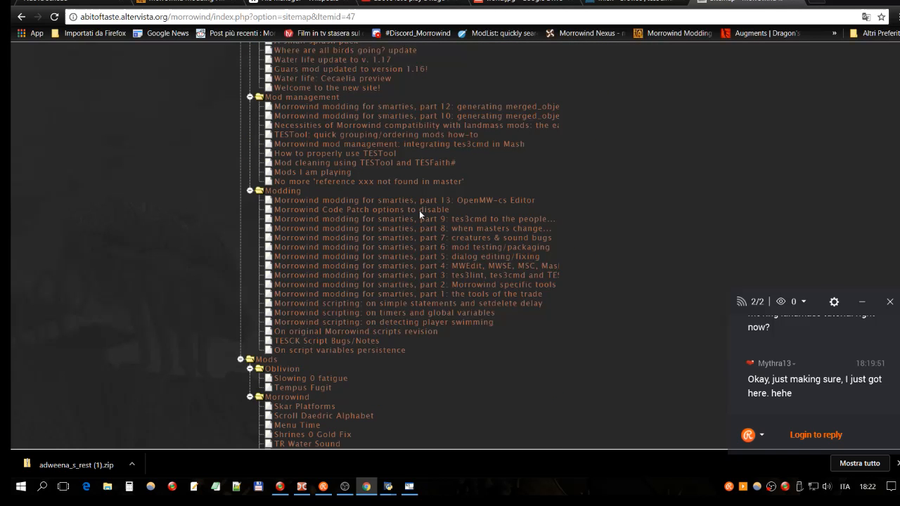
scroll(420, 211, down, 1)
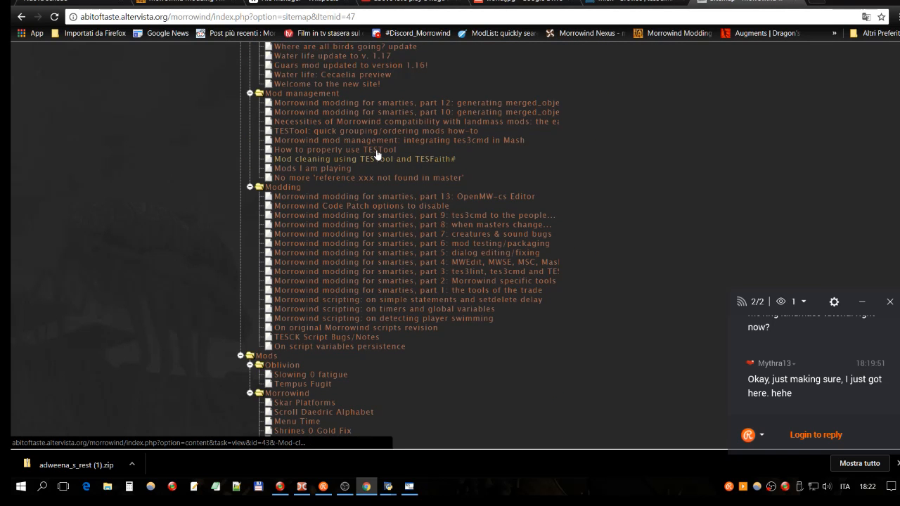
scroll(382, 153, up, 1)
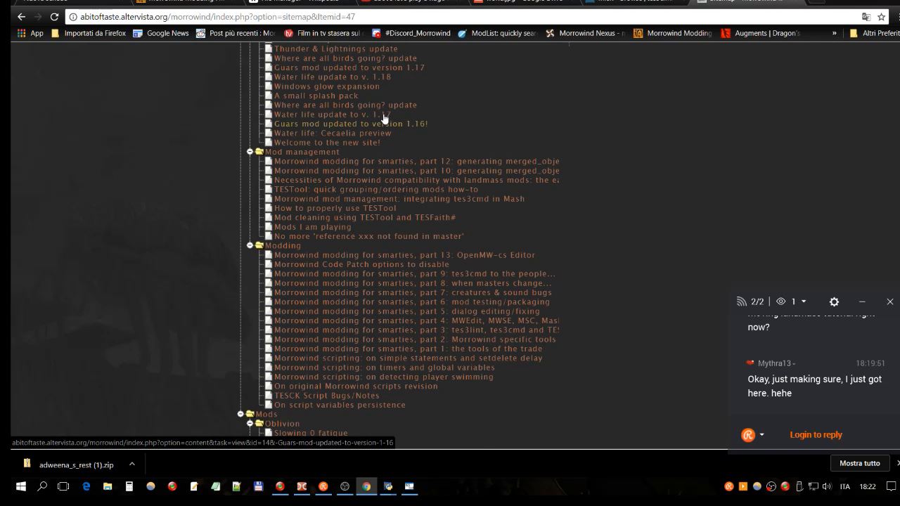
- Open the "Morrowind modding for smarties, part 9" article and follow its tes3cmd link to read the Tes3cmd wiki page
click(510, 282)
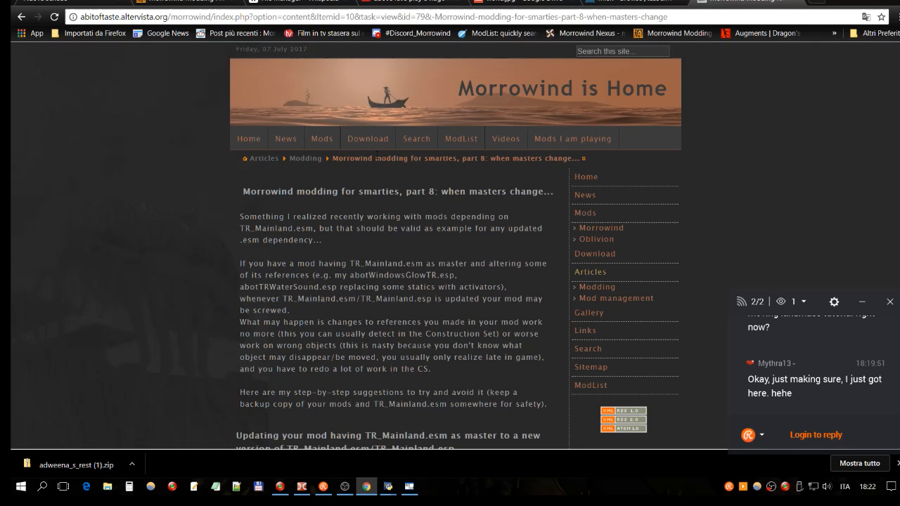
key(alt+Left)
click(502, 269)
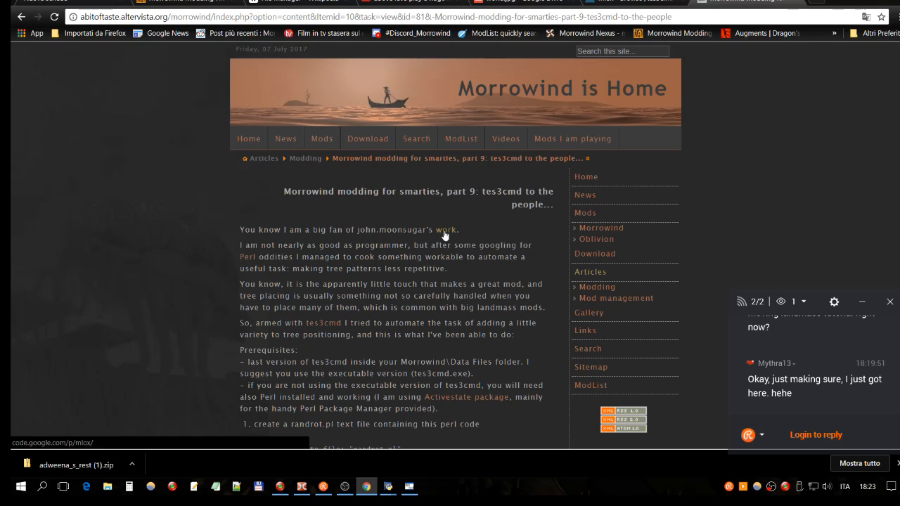
click(316, 322)
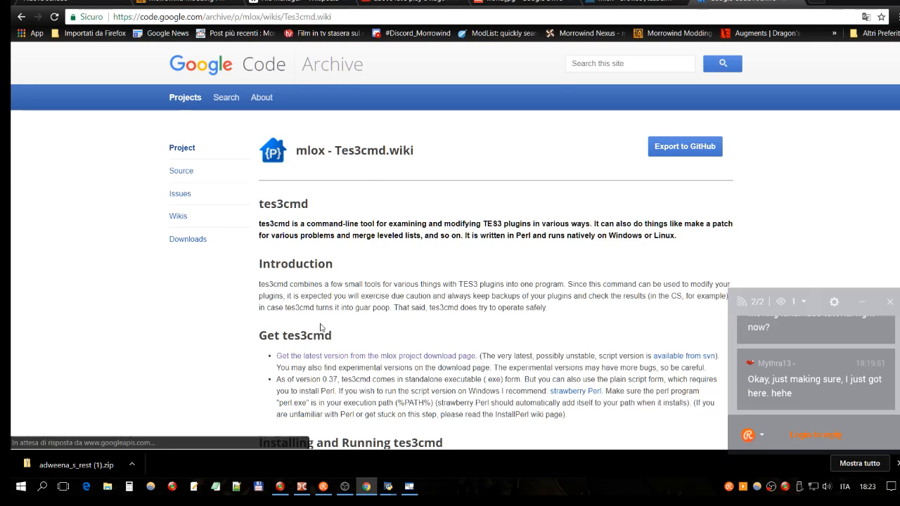
scroll(368, 187, down, 3)
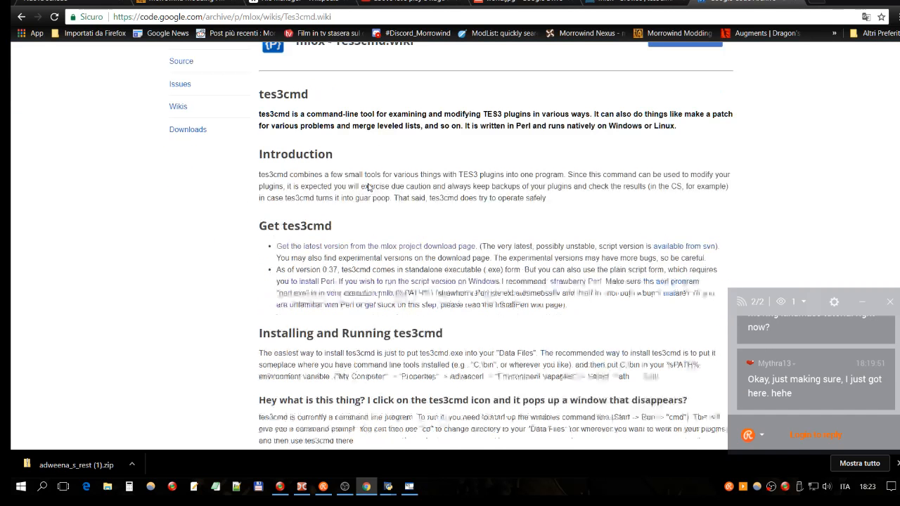
- Look over the Tes3cmd wiki page and return to the "Morrowind modding for smarties, part 9" article
scroll(368, 187, down, 1)
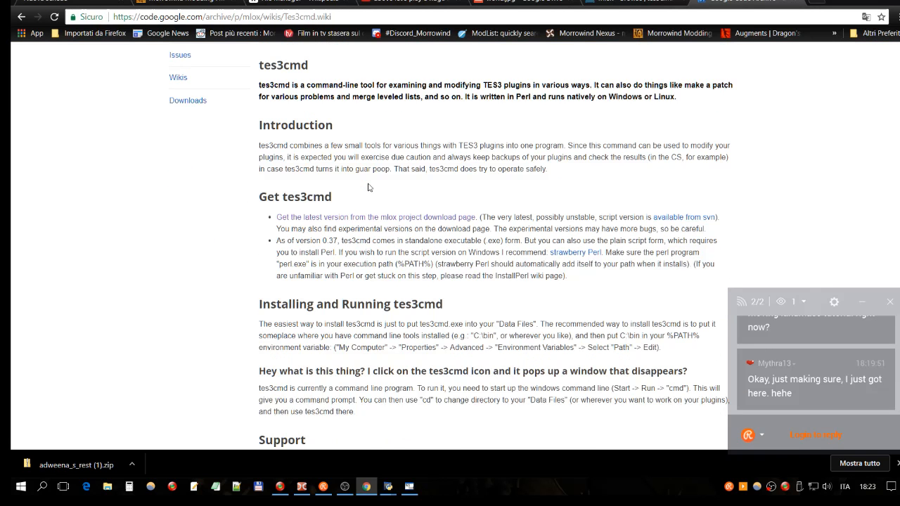
scroll(368, 187, up, 4)
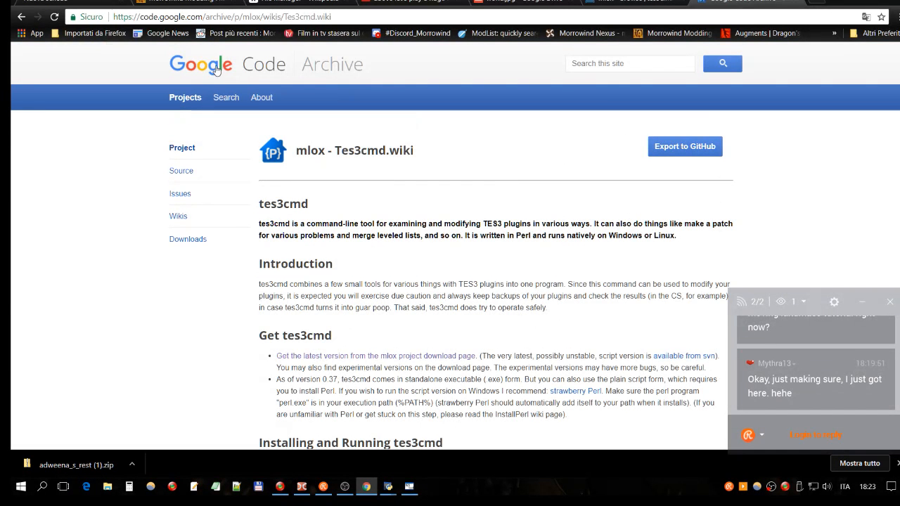
click(18, 18)
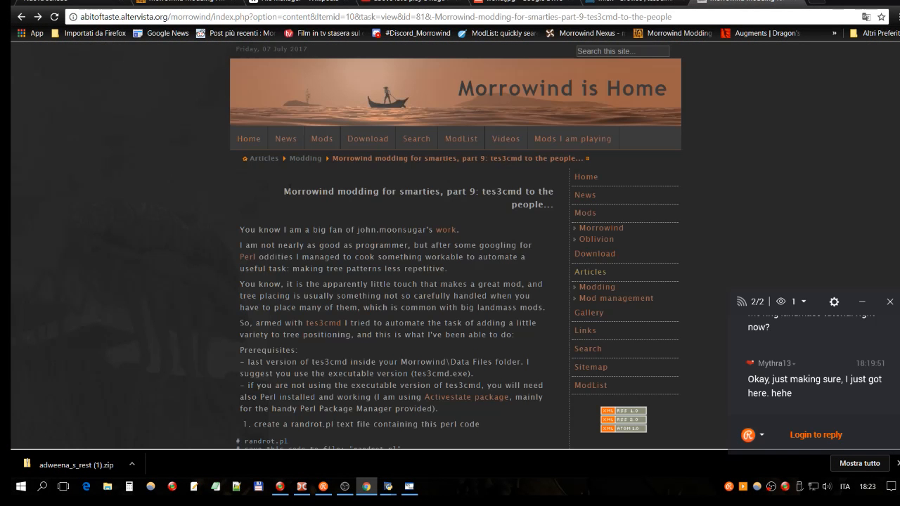
- Follow the article's "work" link to the mlox project on Google Code Archive and view its Project and Source pages
click(446, 231)
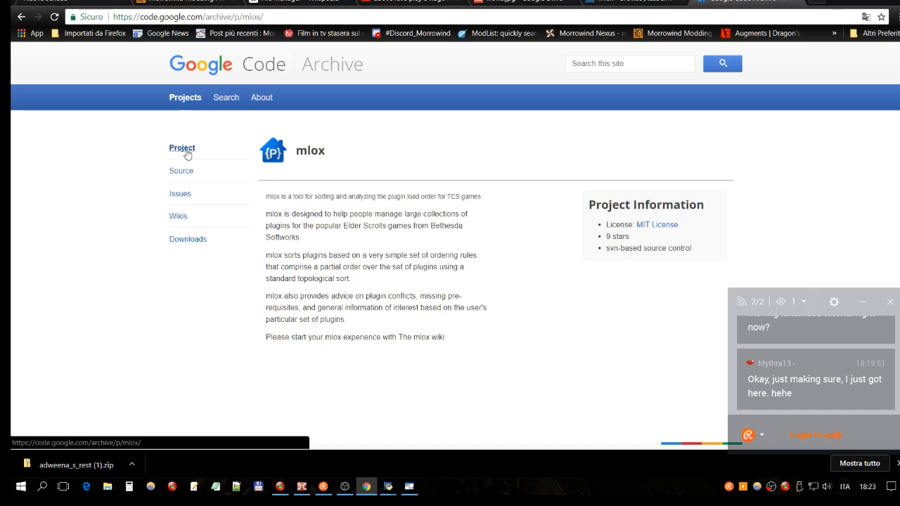
scroll(368, 139, down, 2)
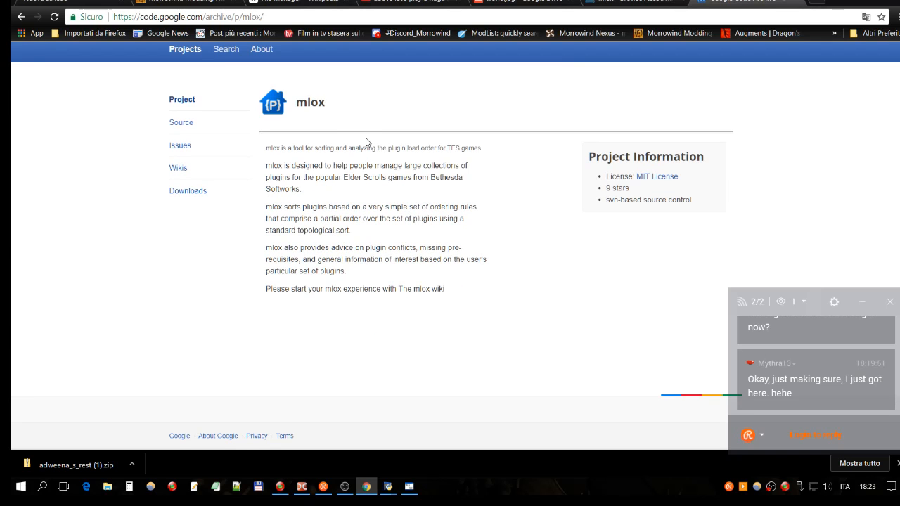
click(184, 124)
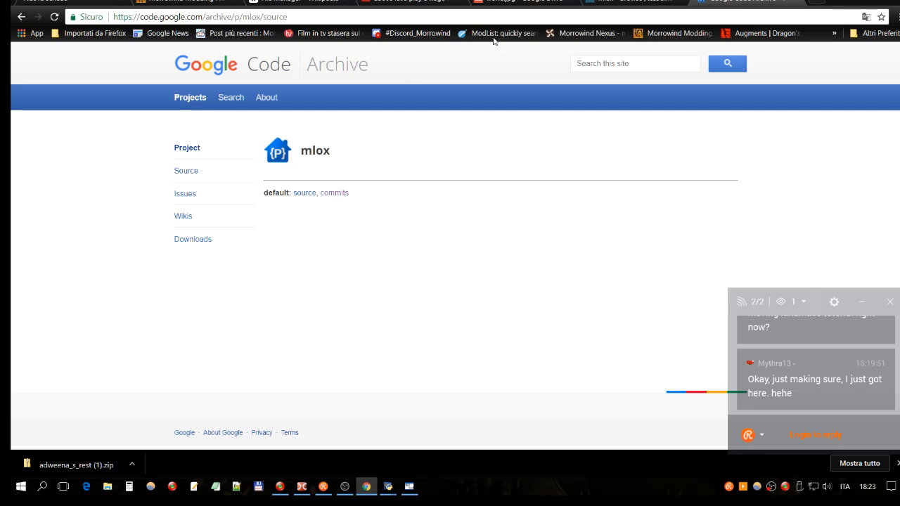
- Return to the Morrowind is Home site through the bookmarked ModList site and open its Links page
click(426, 16)
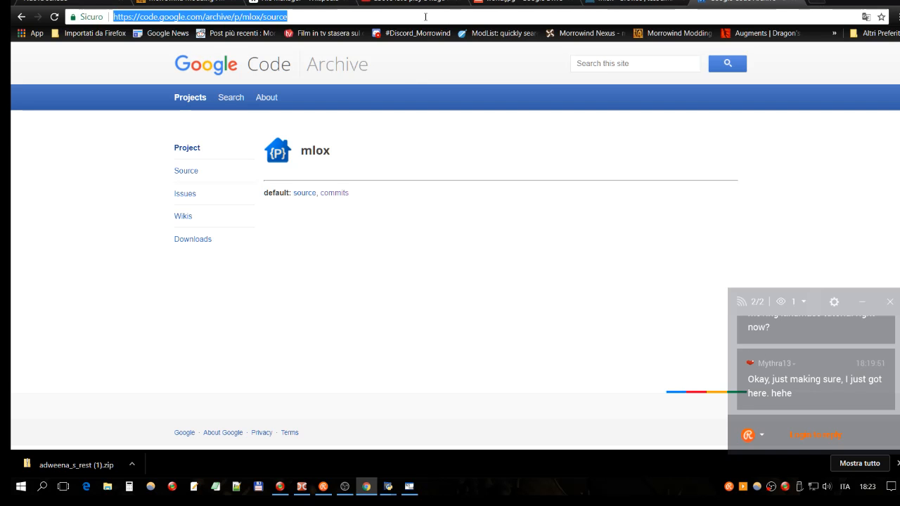
click(463, 33)
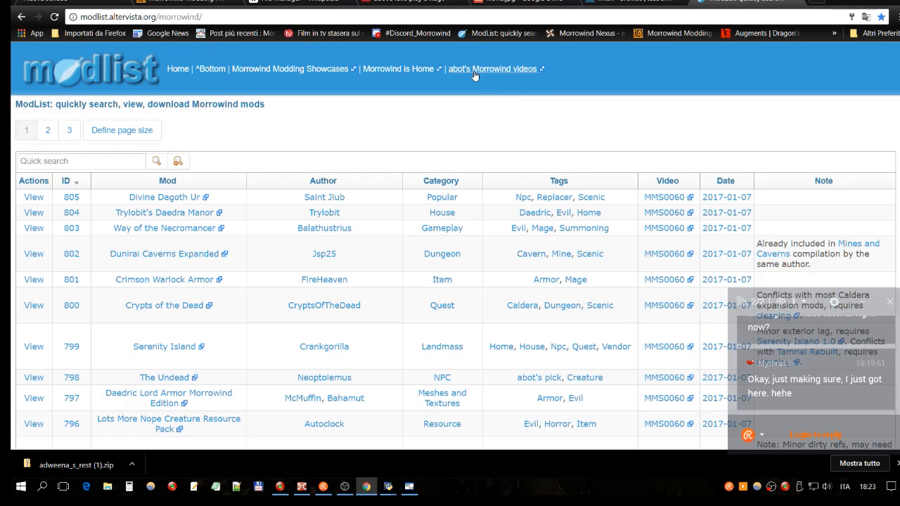
click(398, 70)
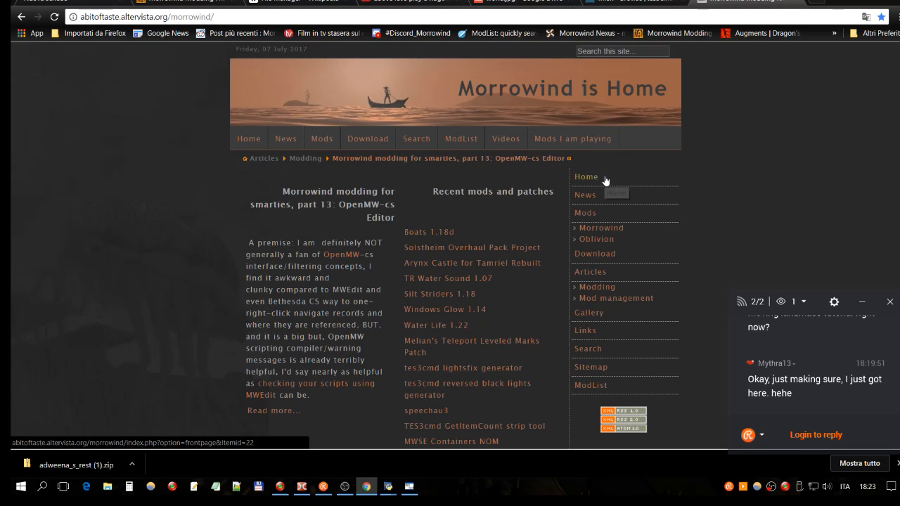
scroll(605, 181, down, 1)
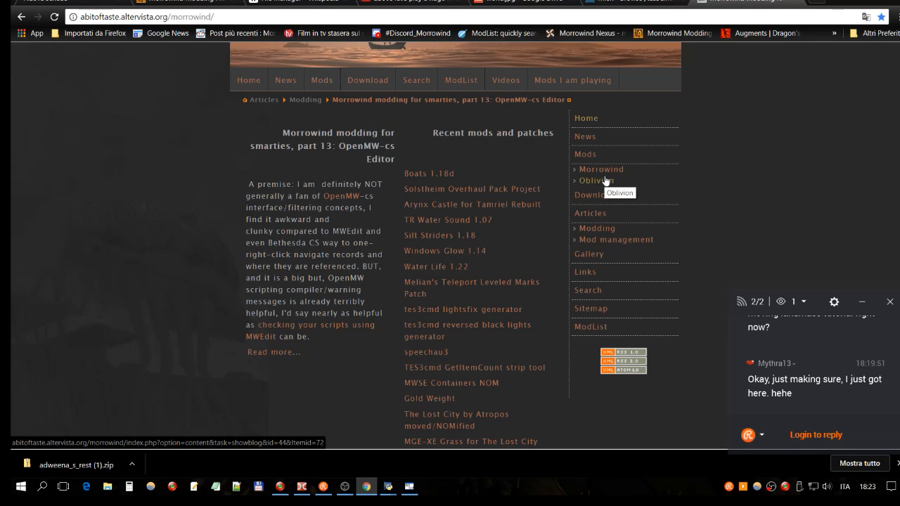
click(593, 275)
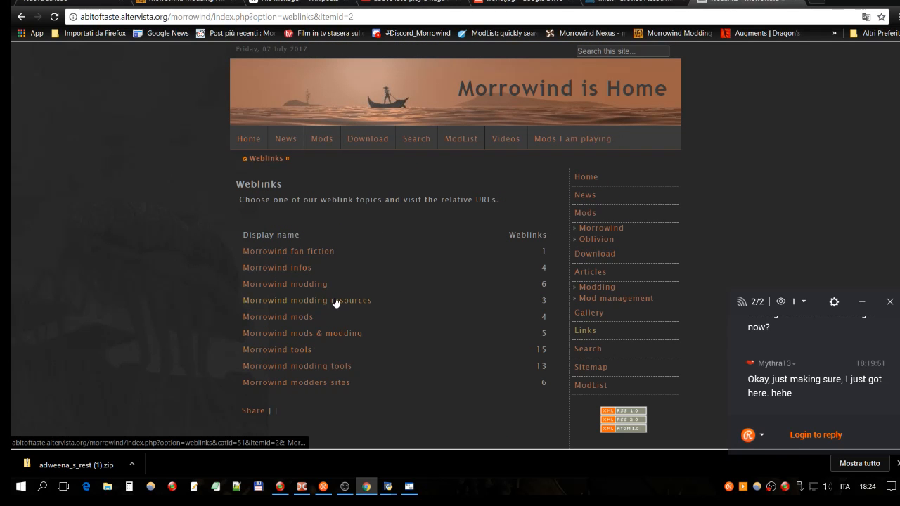
- Look through the "Morrowind infos", "Morrowind modding" and "Morrowind modders sites" weblink categories, returning to the Weblinks list after each
click(305, 269)
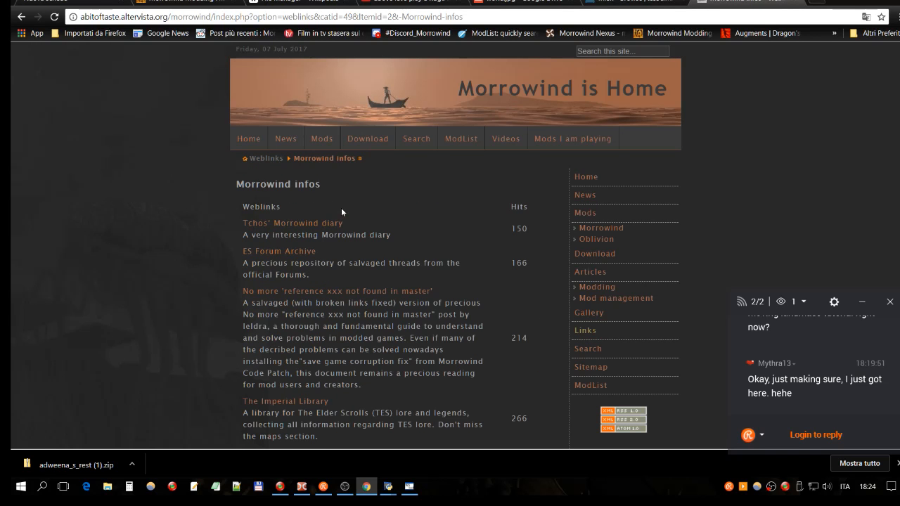
click(21, 18)
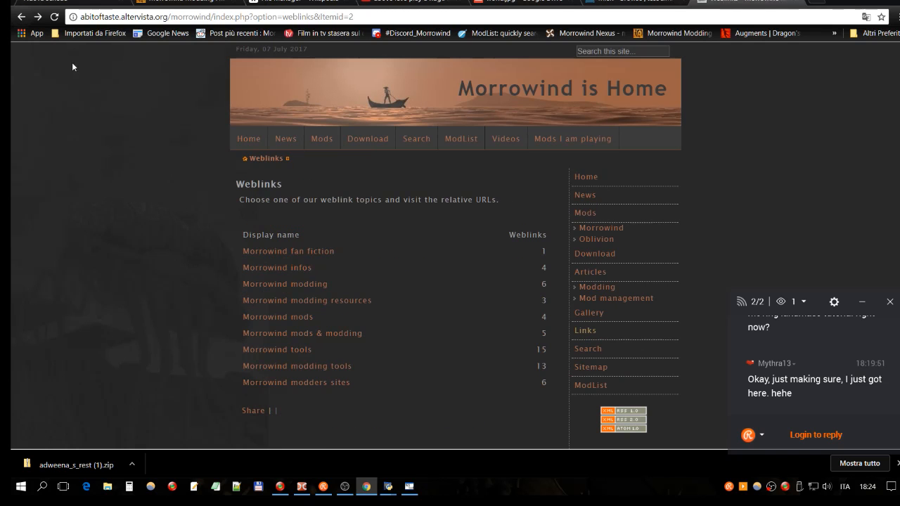
click(315, 285)
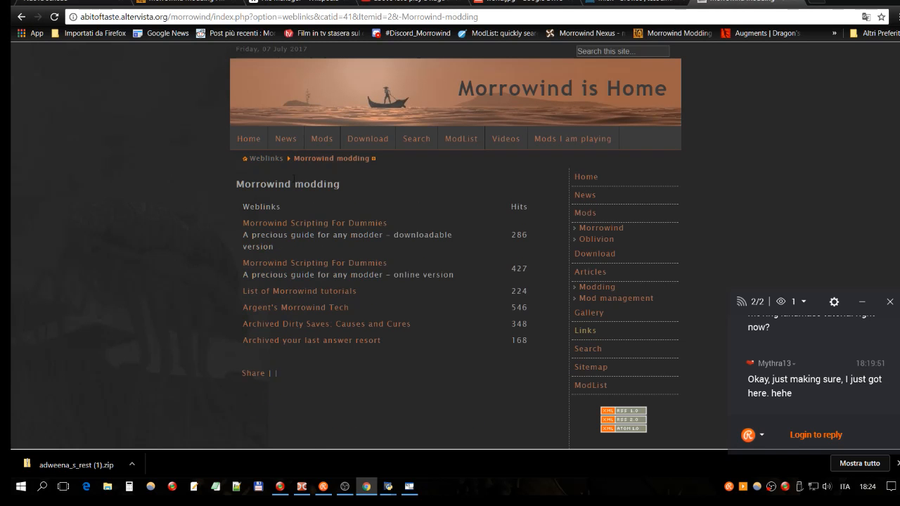
click(21, 16)
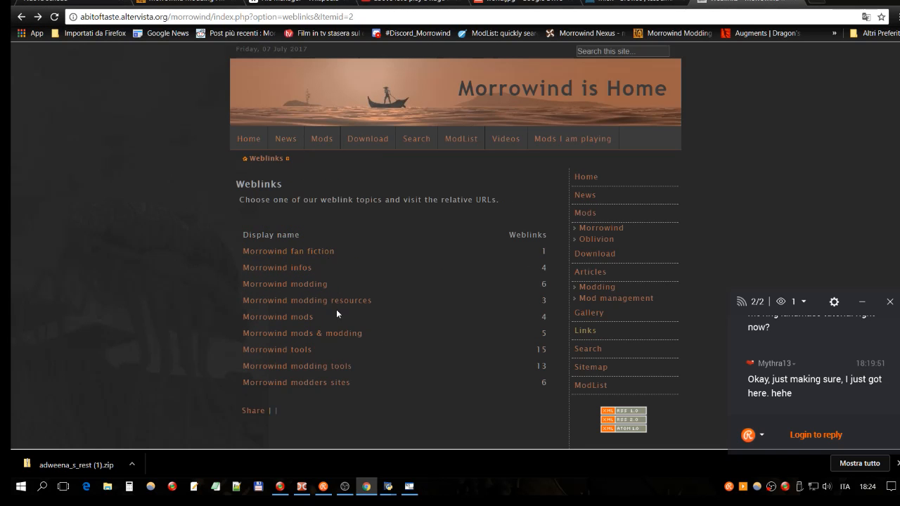
click(296, 384)
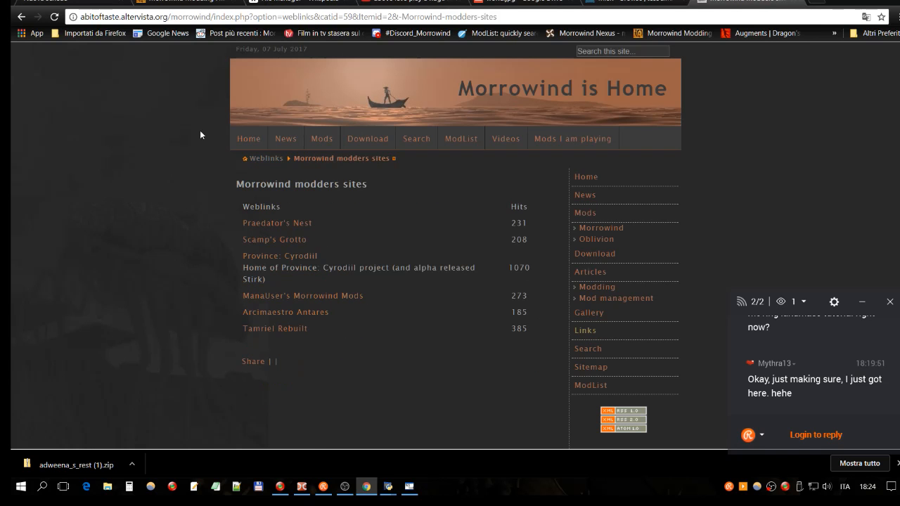
click(21, 17)
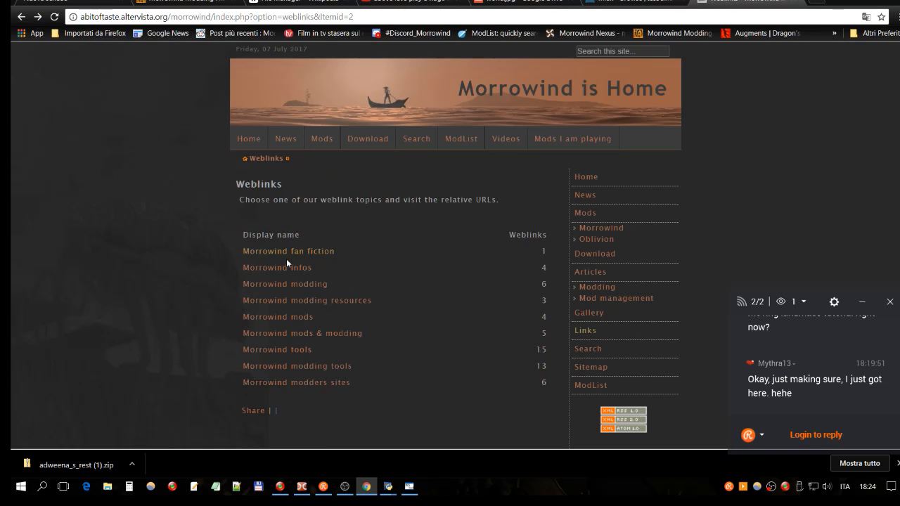
- Open the Bethesda forums link under "Morrowind mods & modding" and look through the forum's Morrowind Mods topics
click(299, 333)
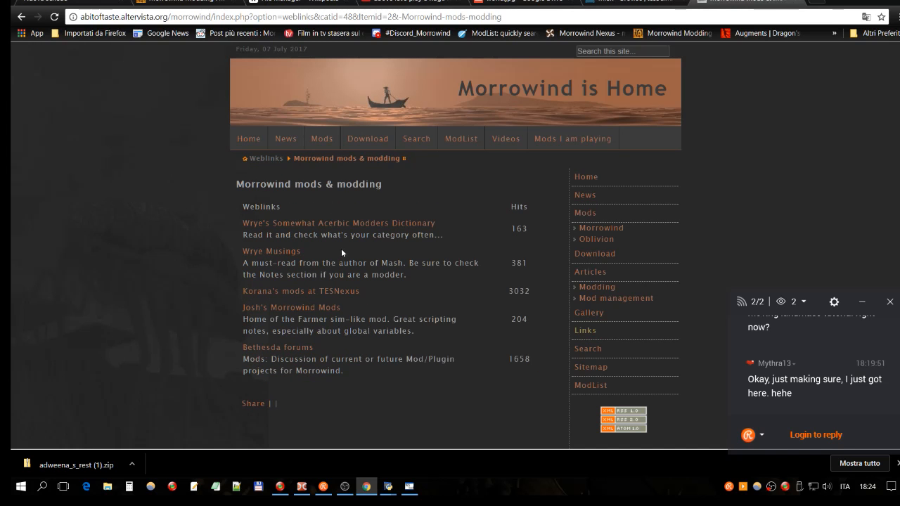
click(303, 349)
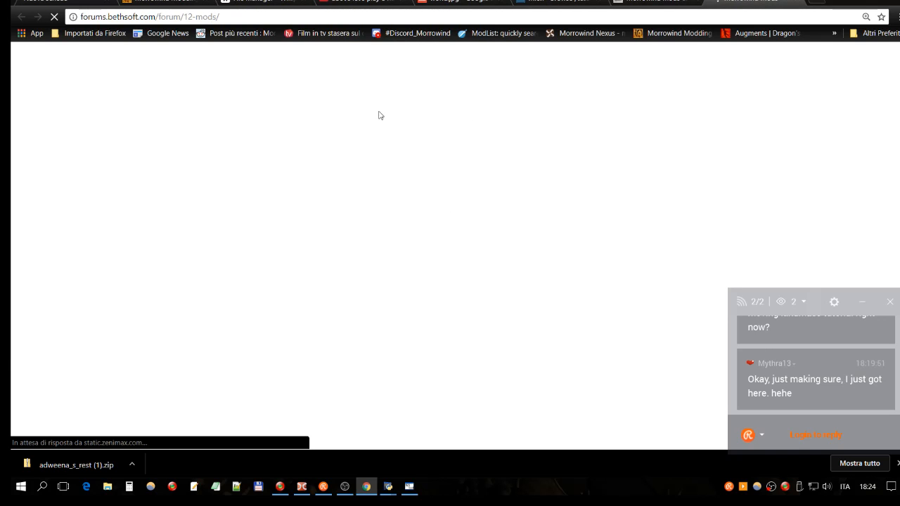
scroll(218, 128, down, 4)
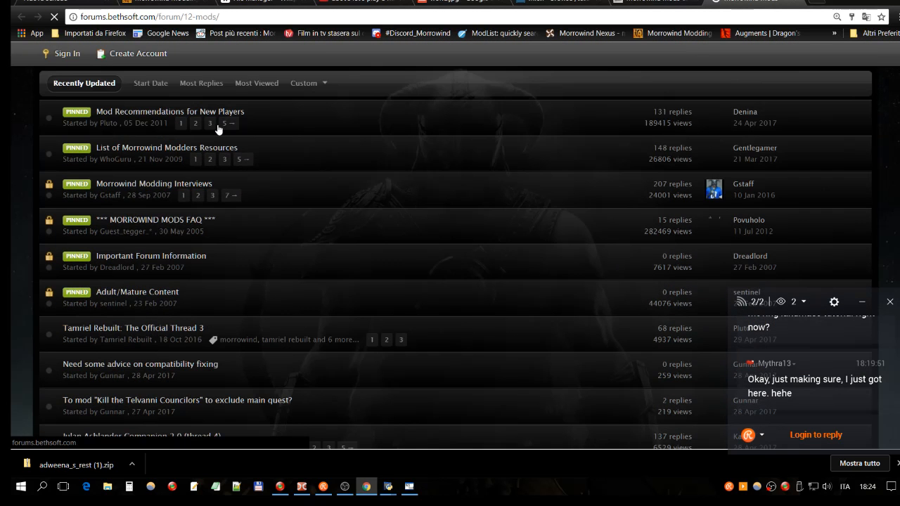
scroll(218, 128, down, 1)
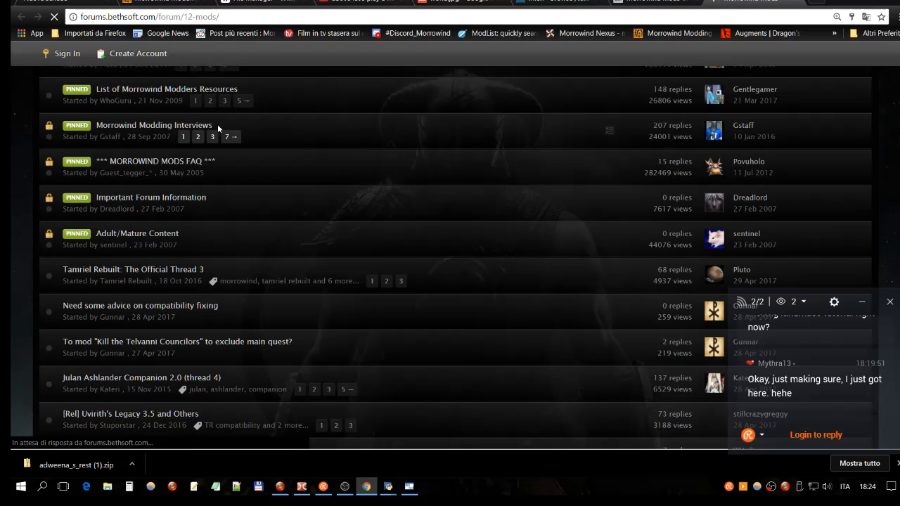
scroll(218, 124, down, 2)
scroll(218, 124, down, 1)
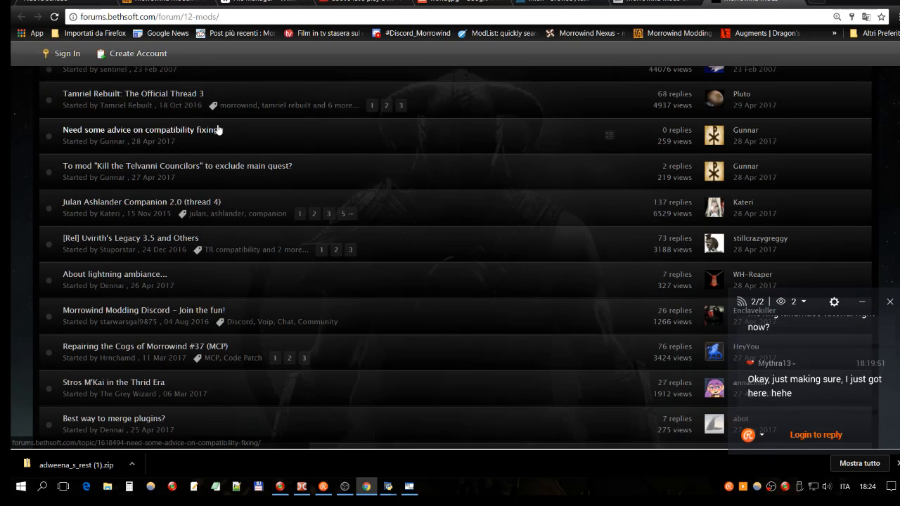
scroll(218, 129, down, 1)
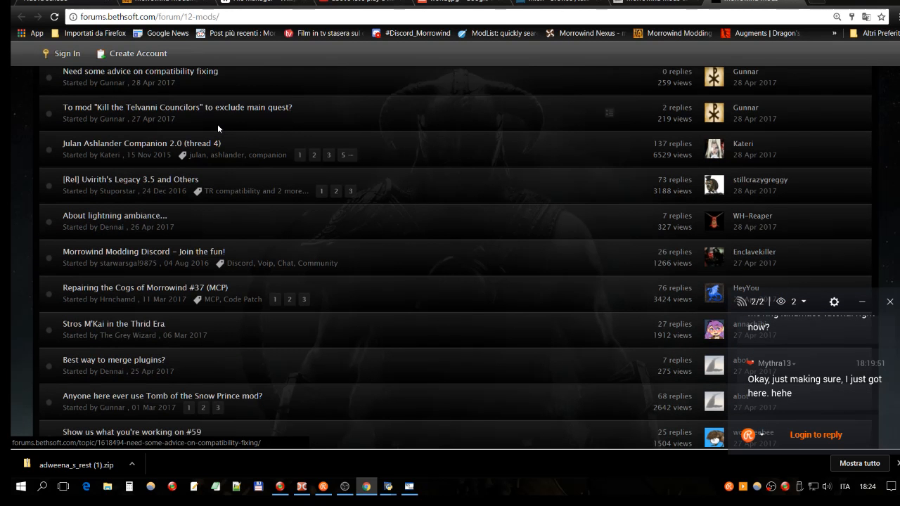
scroll(217, 124, down, 3)
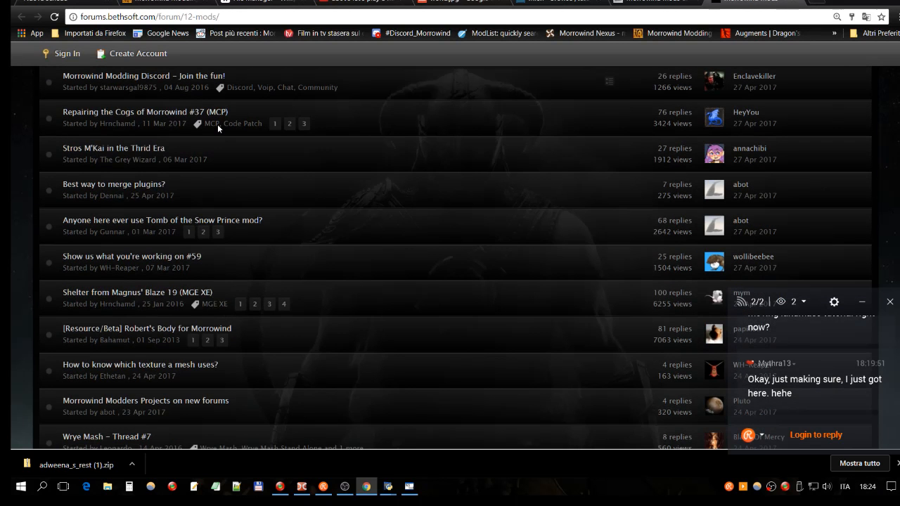
scroll(217, 124, down, 2)
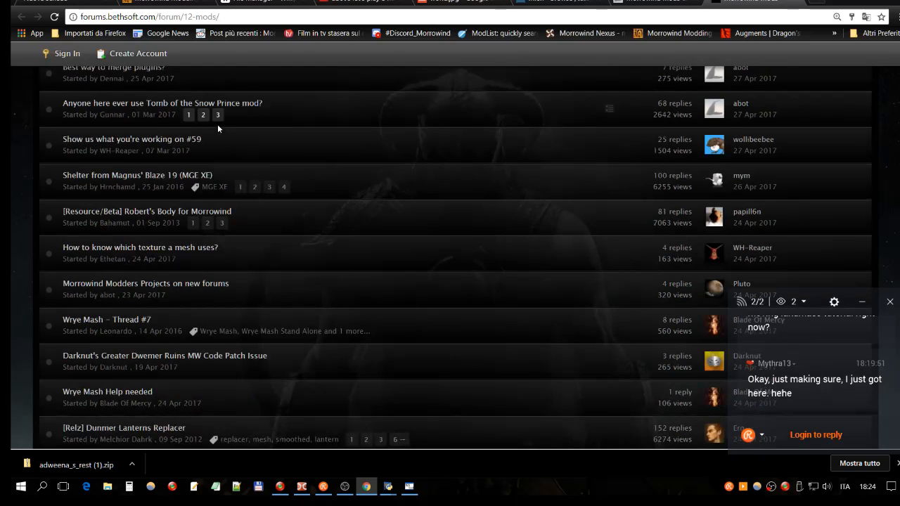
scroll(218, 123, down, 3)
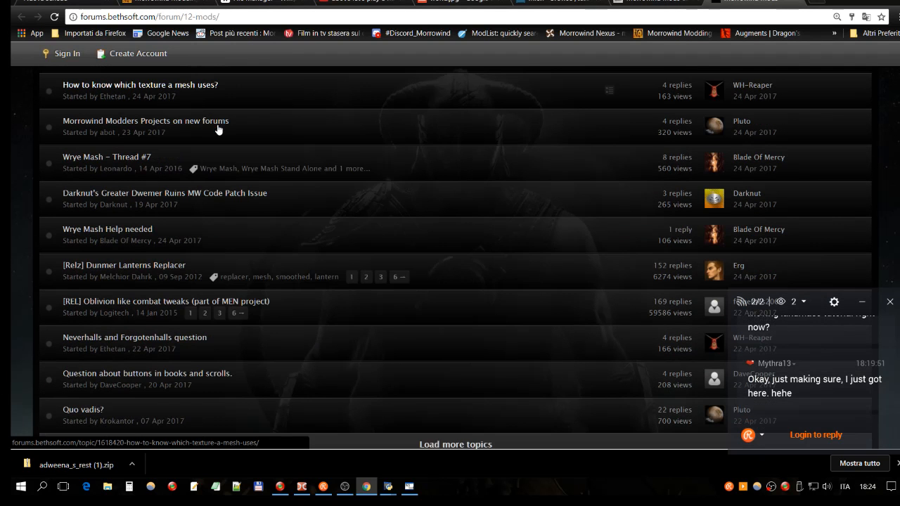
scroll(219, 129, down, 1)
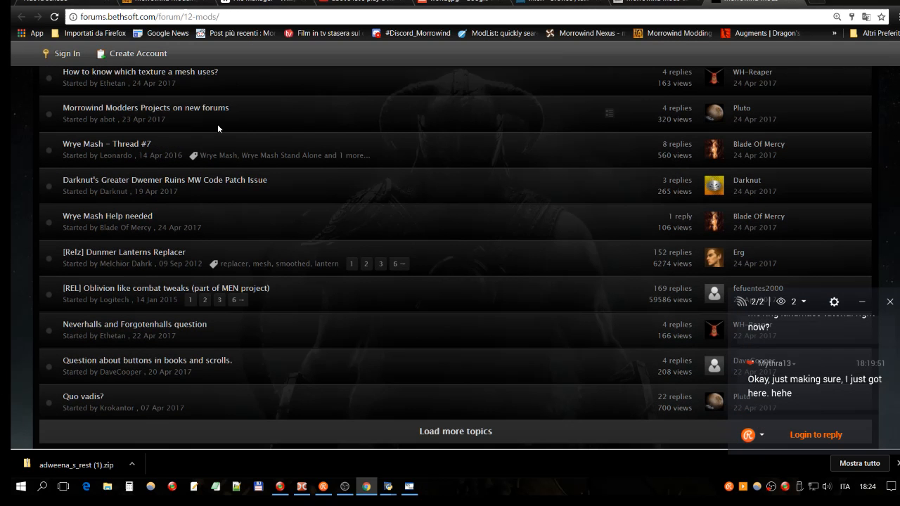
scroll(217, 124, down, 3)
- Go to page 2 of the Morrowind Mods topics and find the tes3cmd v0.40 pre-release thread
click(124, 288)
scroll(277, 176, down, 1)
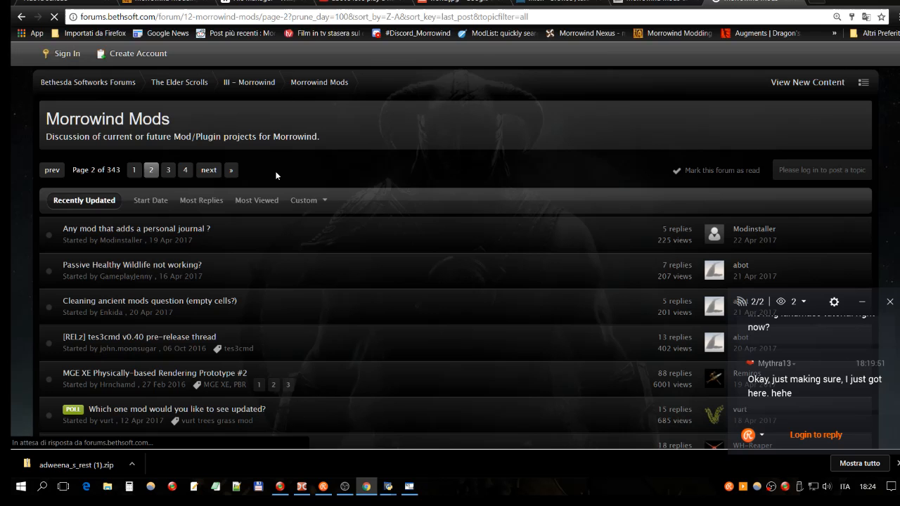
scroll(277, 176, down, 3)
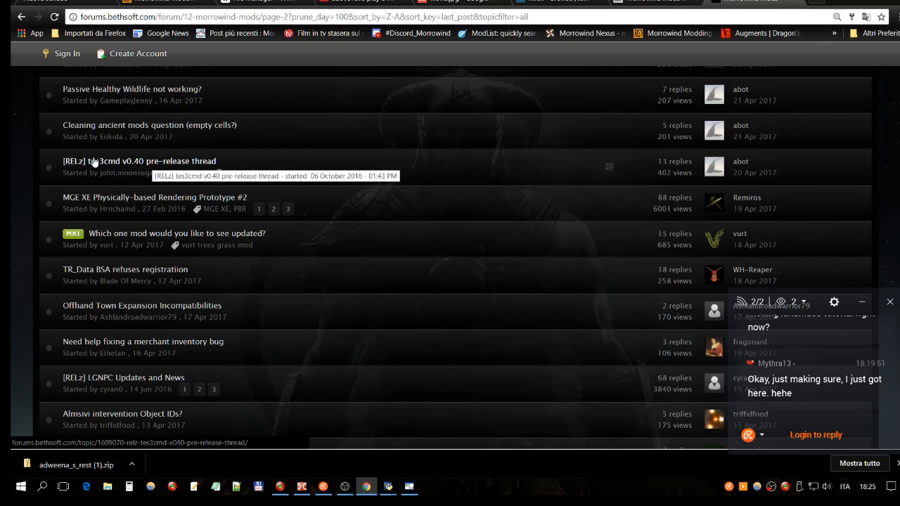
- Highlight the forums.bethsoft.com/forum portion of the current page's address
click(172, 16)
click(128, 18)
drag(170, 16, 79, 17)
click(150, 17)
drag(173, 16, 81, 17)
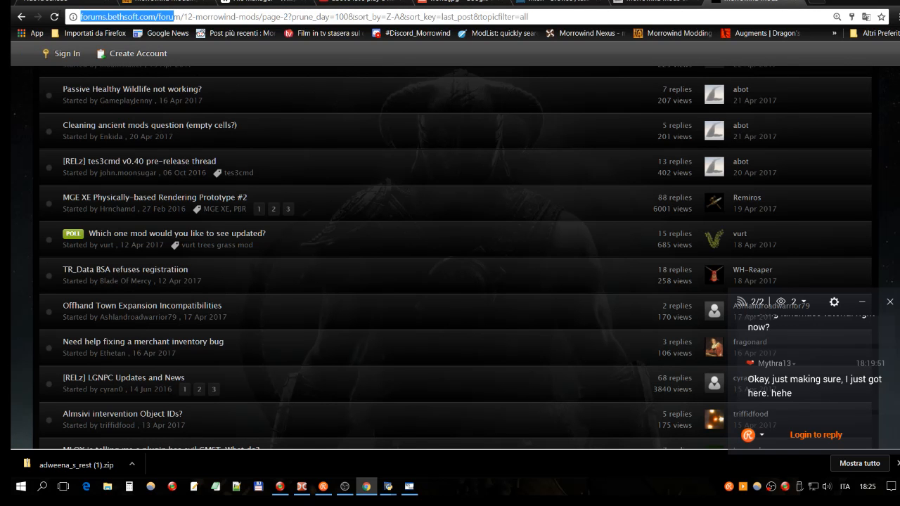
- Open the "[RELz] tes3cmd v0.40 pre-release thread" topic and follow its "tes3cmd is now available" link to GitHub
click(143, 166)
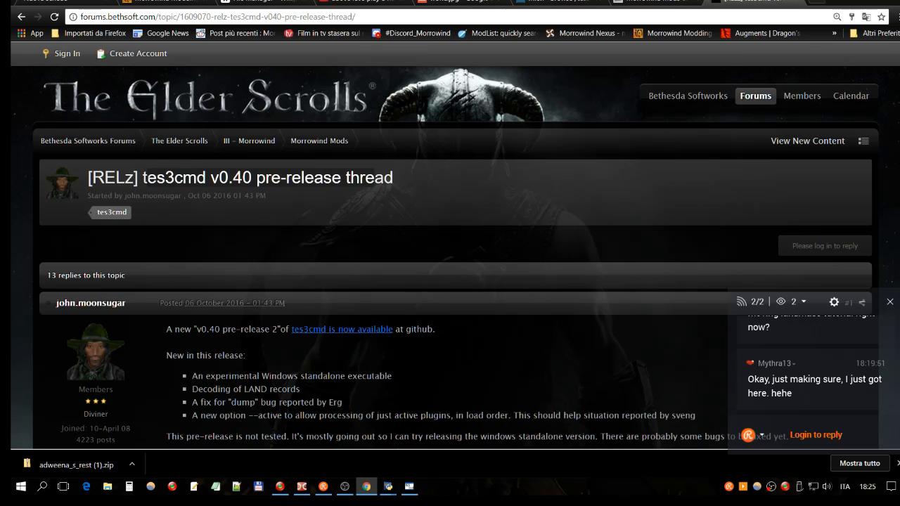
scroll(304, 201, down, 3)
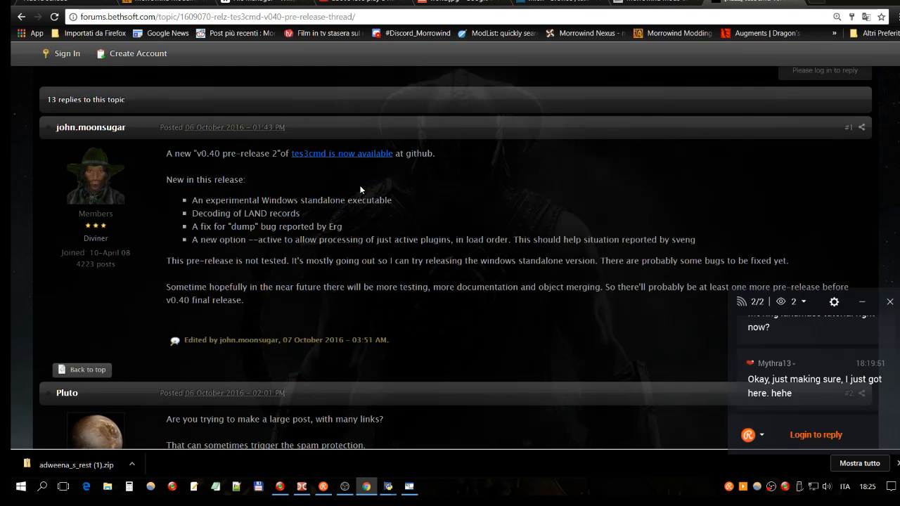
click(373, 154)
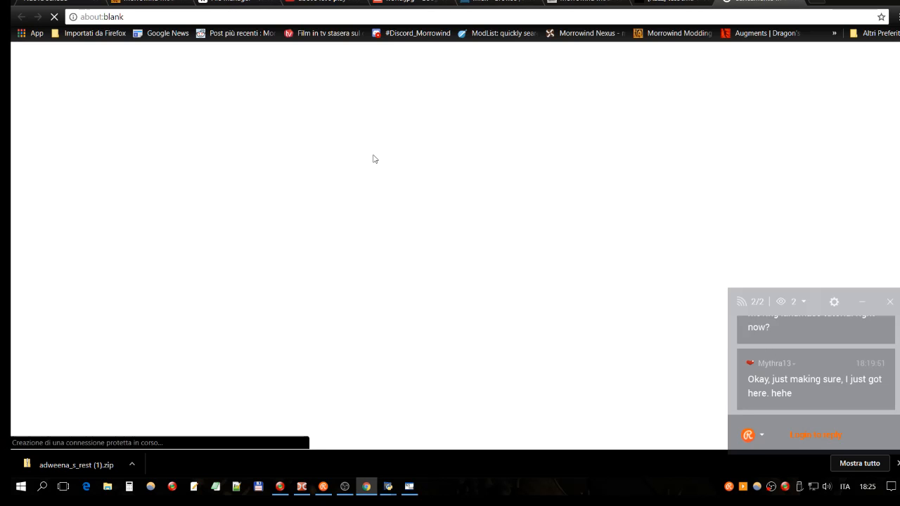
- Look over the release notes and the Downloads section of the tes3cmd v0.40-pre-release-2 page
scroll(394, 161, down, 2)
scroll(402, 160, up, 1)
scroll(402, 167, down, 1)
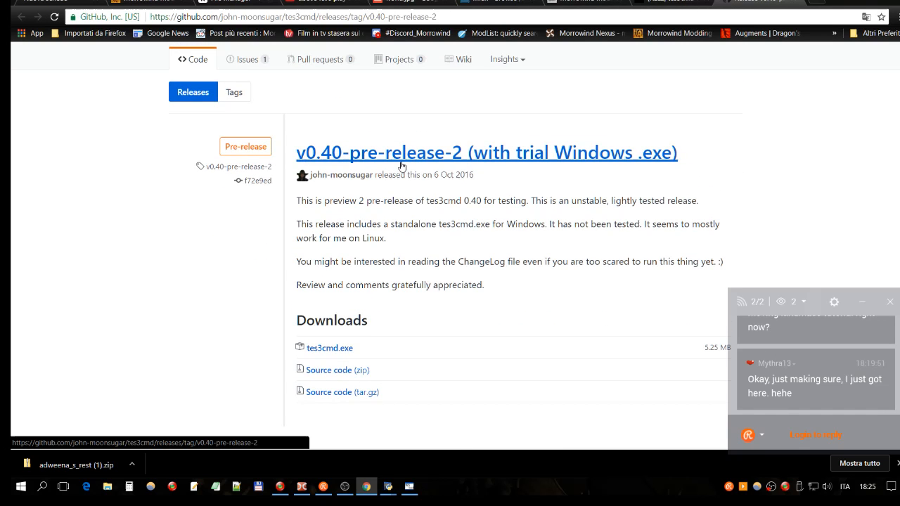
scroll(401, 166, down, 1)
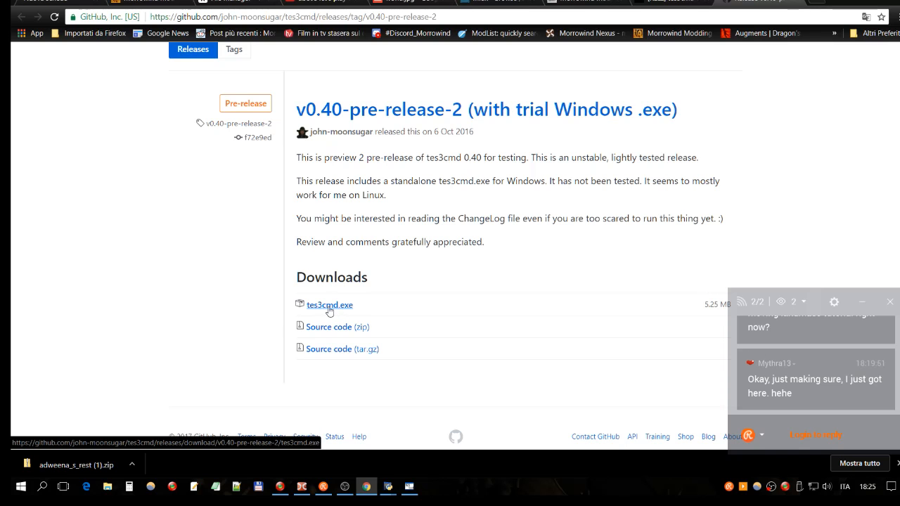
- Bookmark the tes3cmd v0.40-pre-release-2 GitHub page in the Barra dei Preferiti folder under its suggested name
click(296, 16)
click(215, 17)
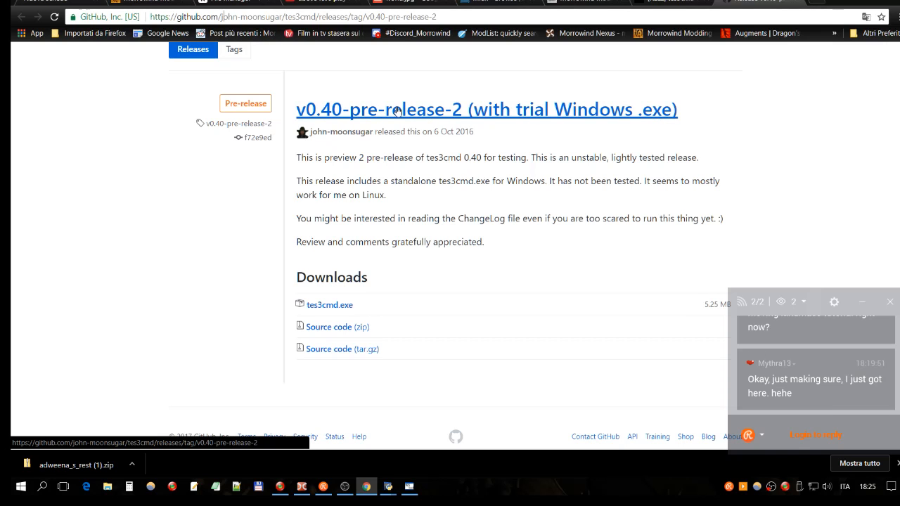
click(881, 16)
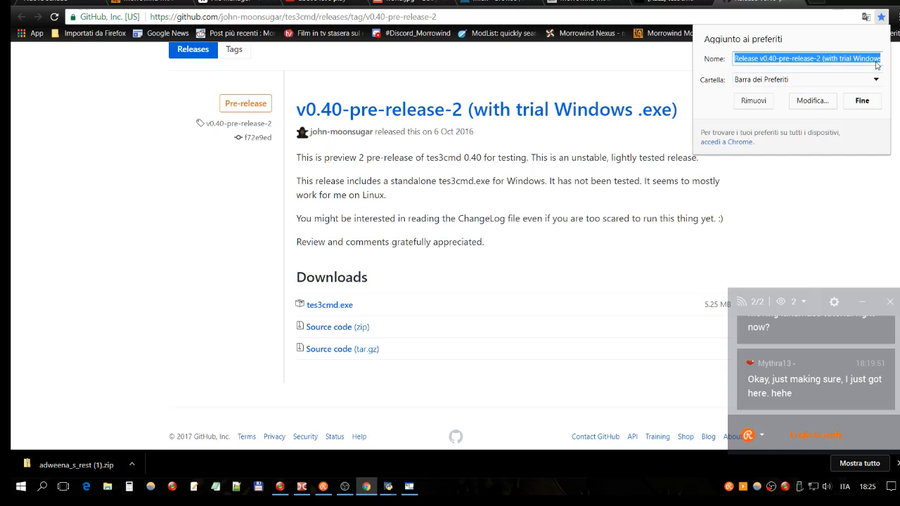
click(862, 101)
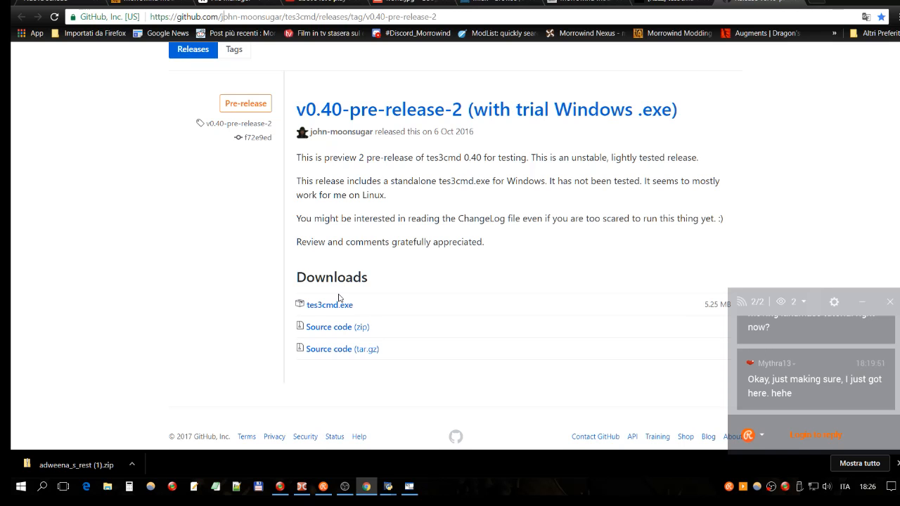
- Switch to Double Commander, sort Morrowind's Data Files folder by extension and find the tes3cmd Perl scripts
click(301, 487)
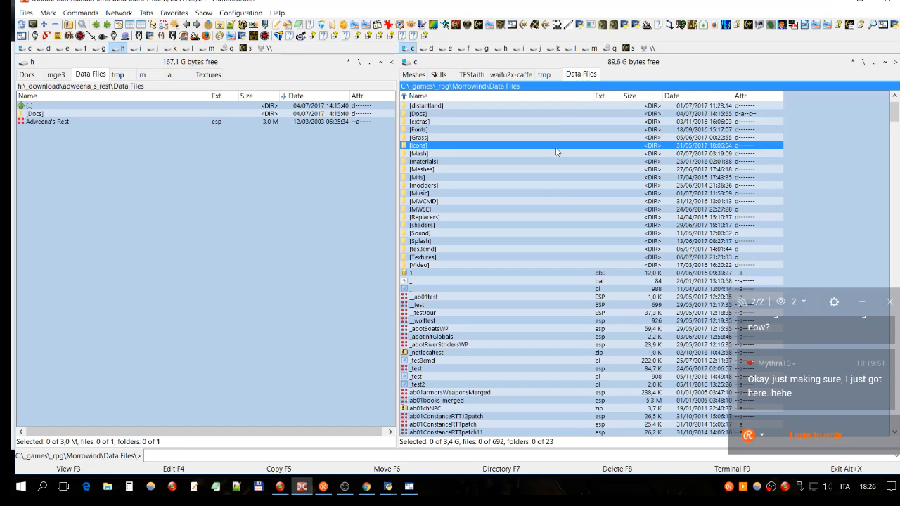
click(605, 96)
scroll(555, 232, down, 6)
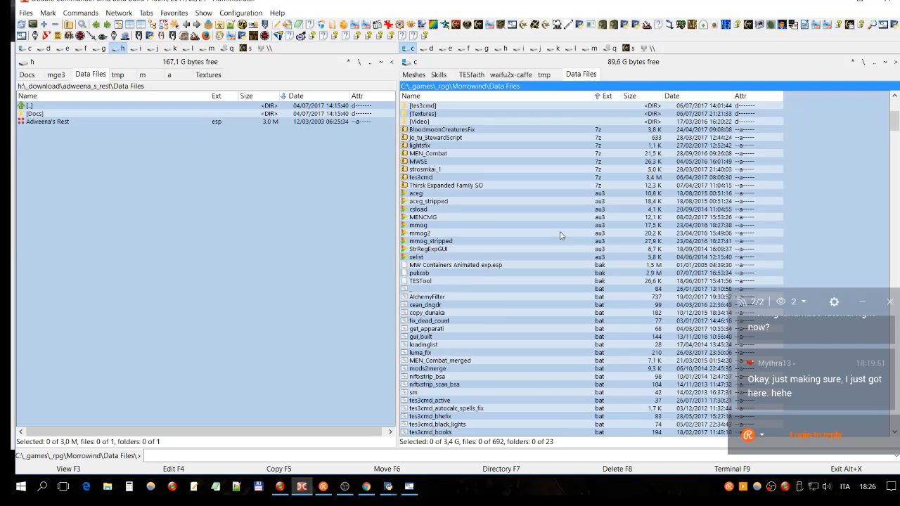
scroll(703, 211, down, 15)
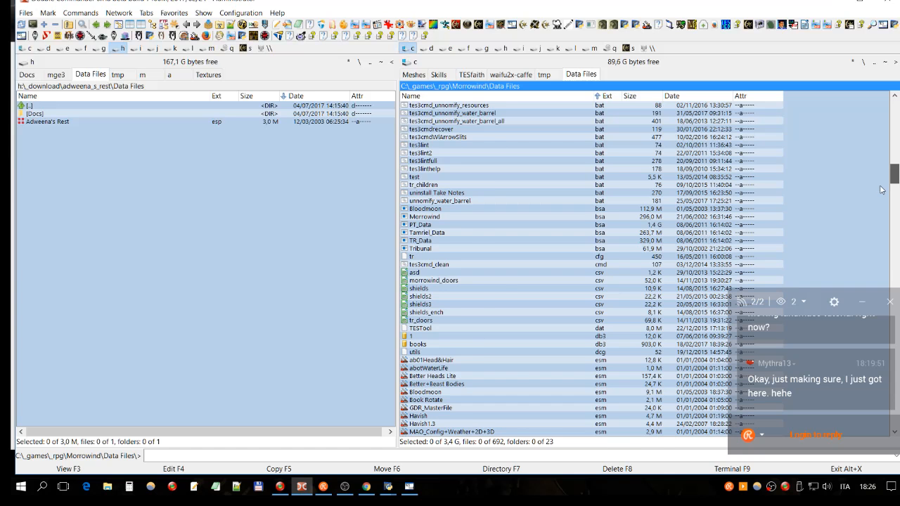
scroll(881, 190, down, 15)
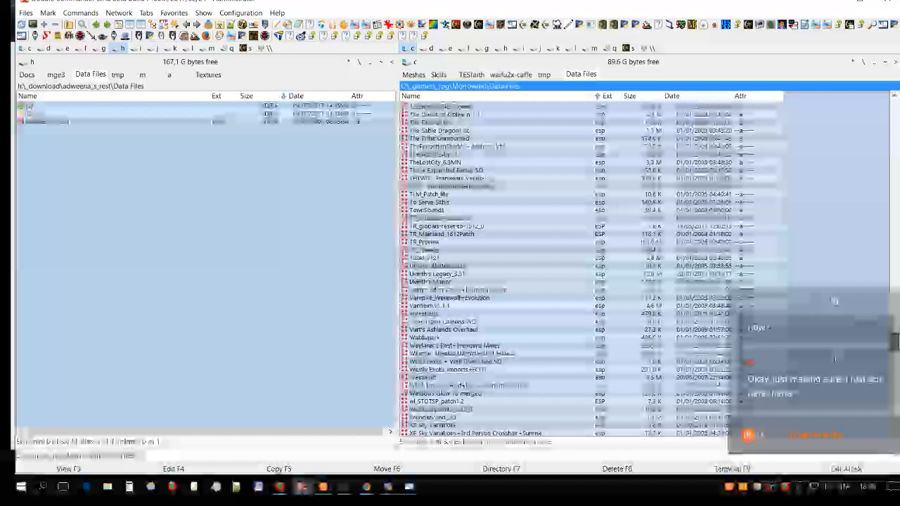
drag(894, 343, 894, 391)
click(439, 323)
scroll(531, 329, down, 2)
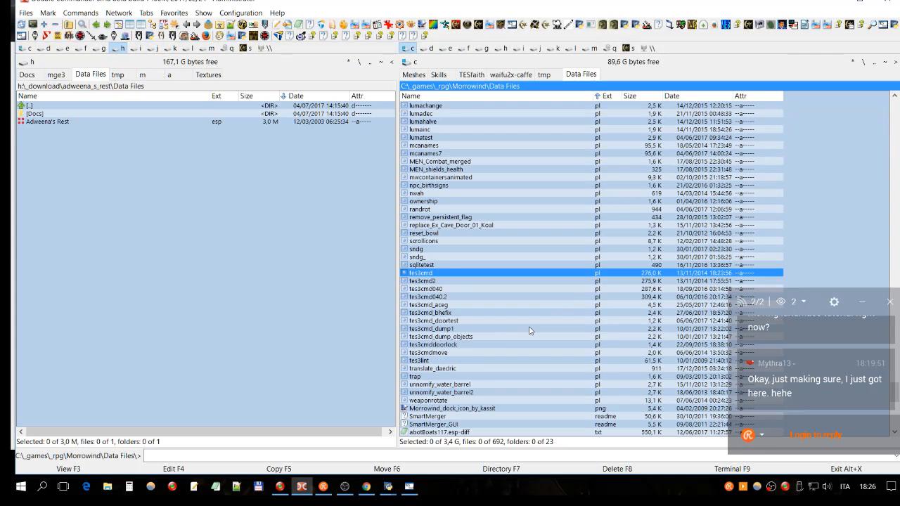
scroll(529, 330, down, 2)
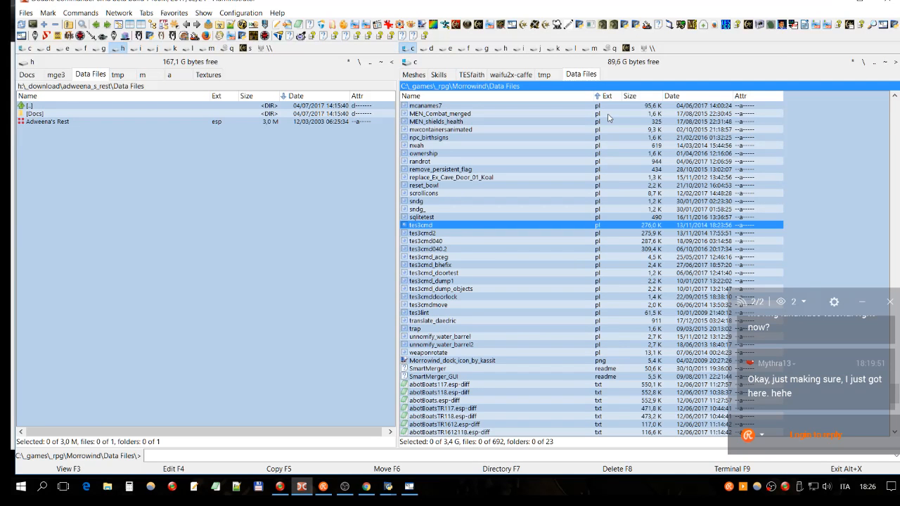
- Find the tes3cmd executables in the Data Files folder, select tes3cmd.exe and move the selection to tes3cmd040b.exe
scroll(609, 118, up, 9)
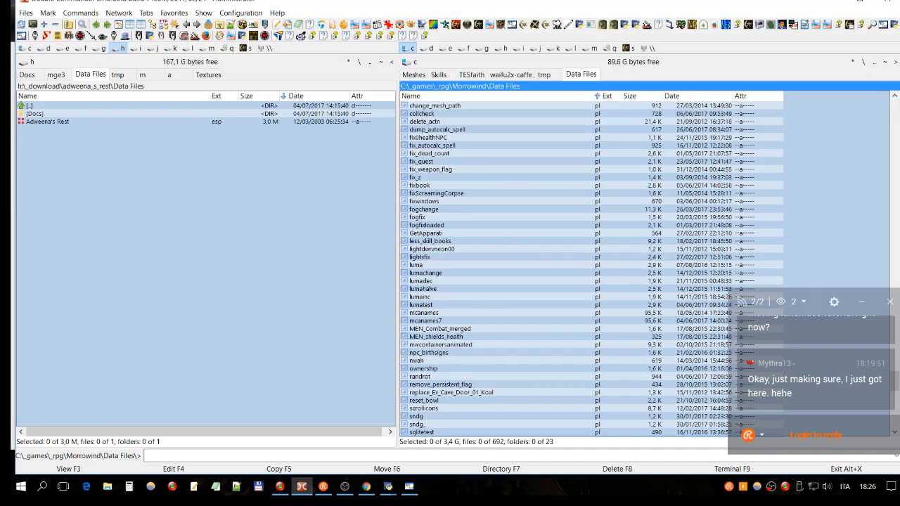
scroll(437, 276, up, 10)
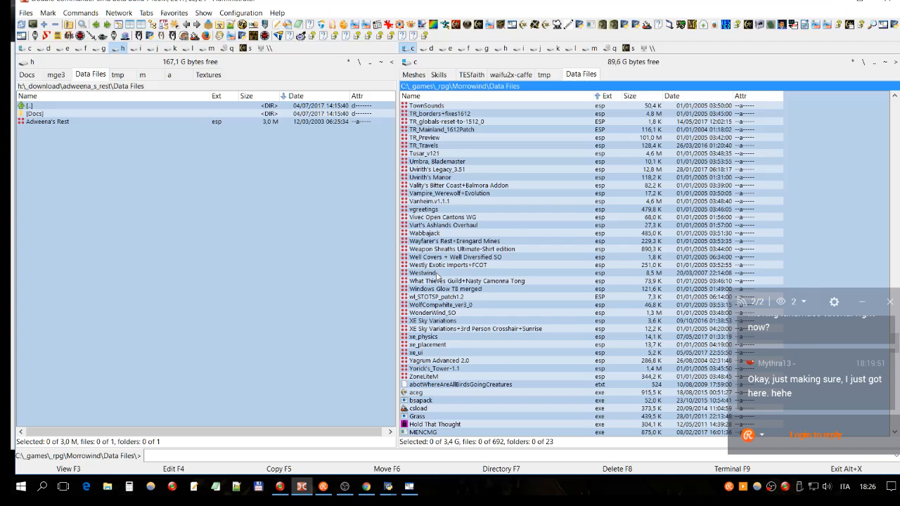
scroll(450, 268, down, 1)
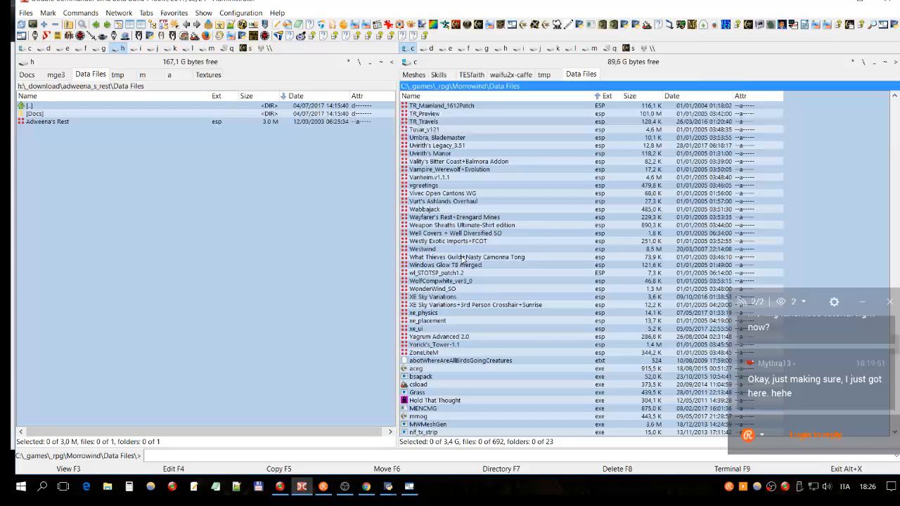
scroll(462, 260, down, 6)
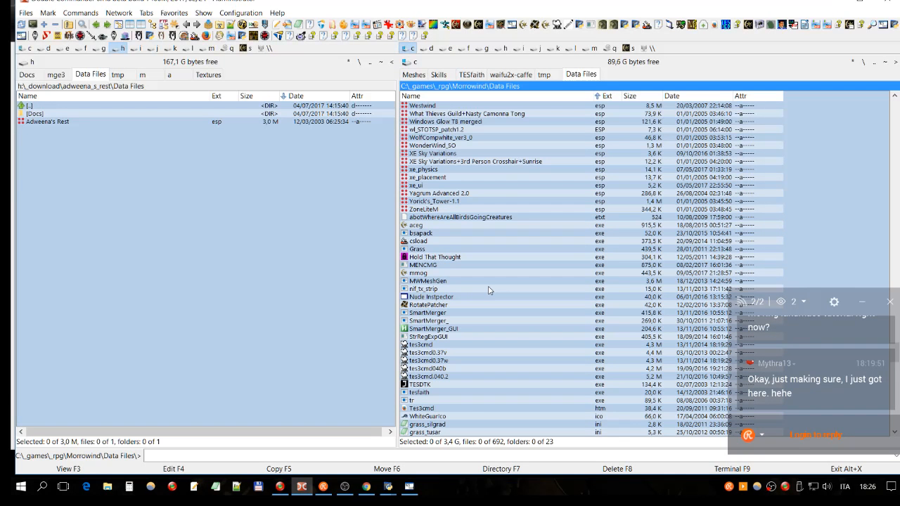
scroll(490, 291, down, 2)
click(422, 298)
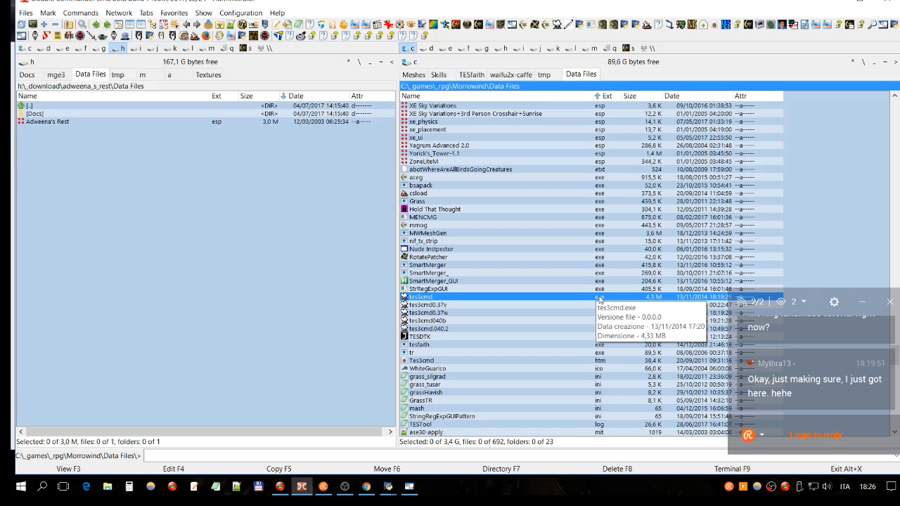
click(406, 321)
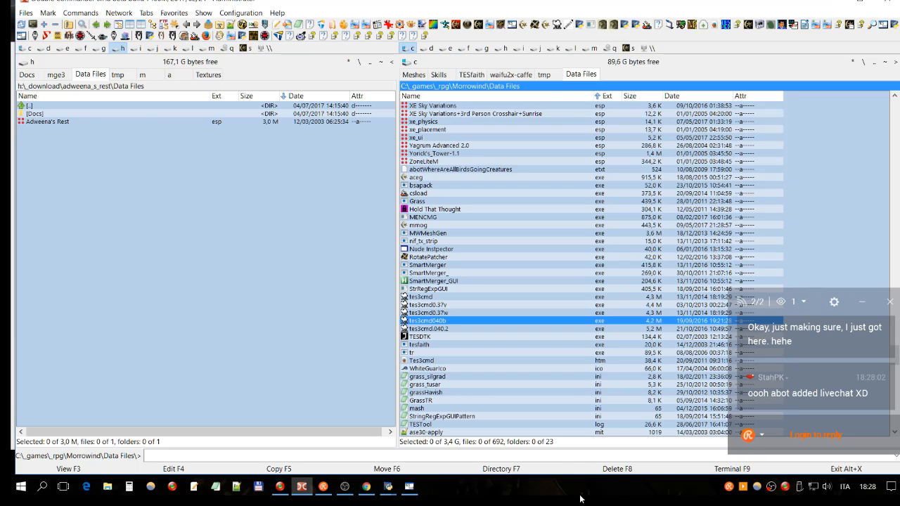
- Switch to Wrye Mash and sort the list of mods by modification date
click(367, 486)
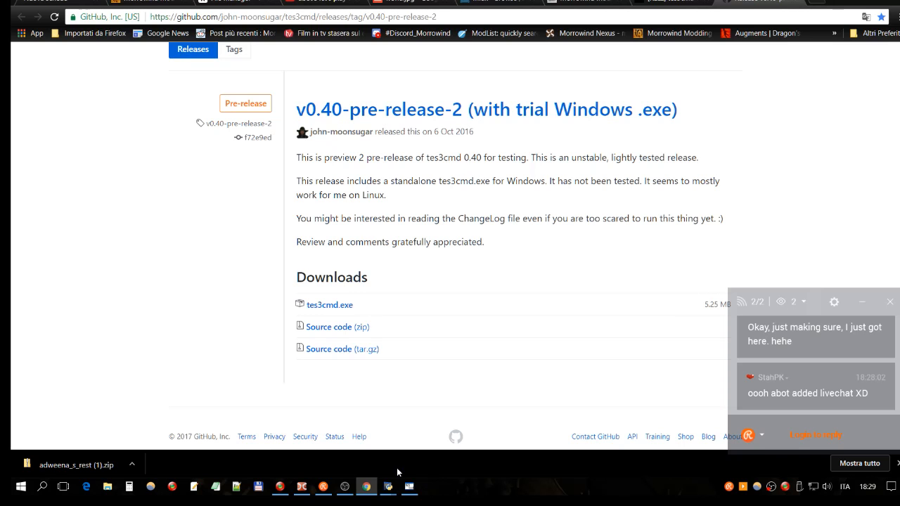
mouse_move(393, 490)
click(417, 415)
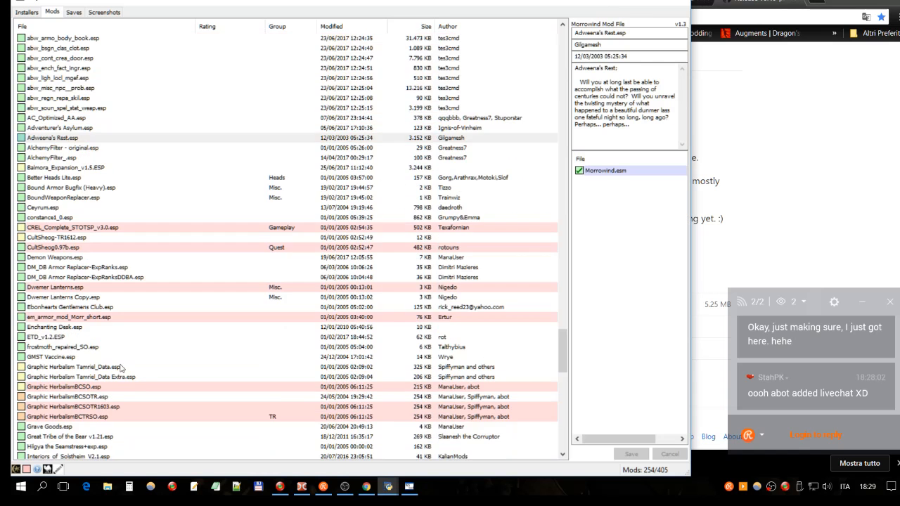
scroll(121, 366, up, 10)
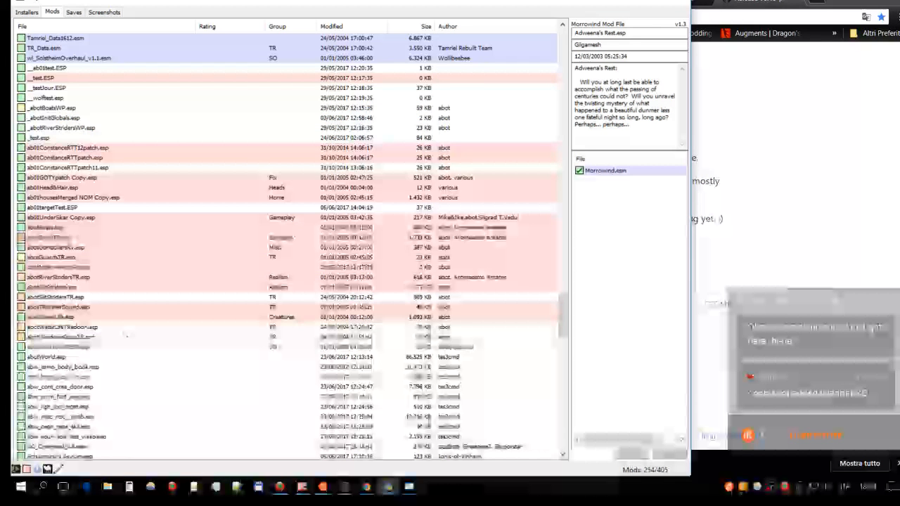
scroll(127, 335, up, 6)
right_click(96, 31)
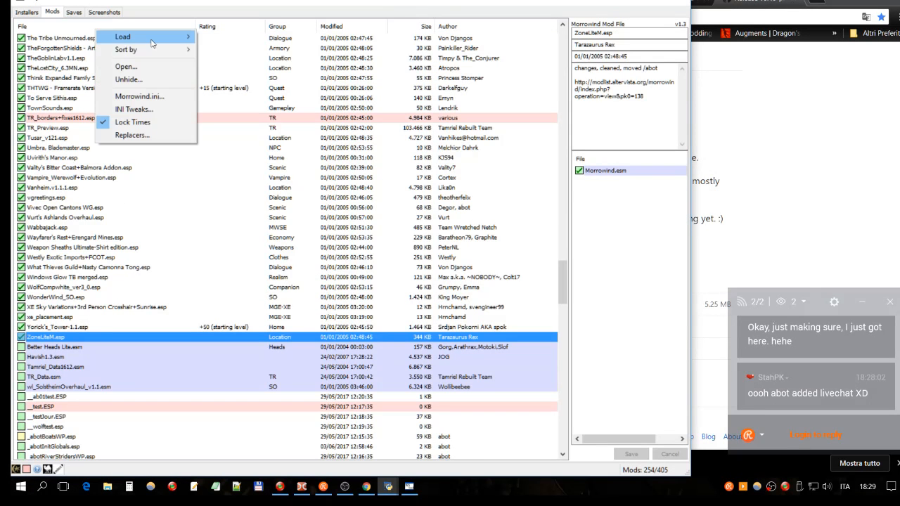
mouse_move(156, 53)
click(225, 119)
- Examine the details of ab01UnderSkar.esp, Owned Beds NOM.esp and multipatch.esp, comparing multipatch.esp's place in the load order with its neighbours
click(88, 290)
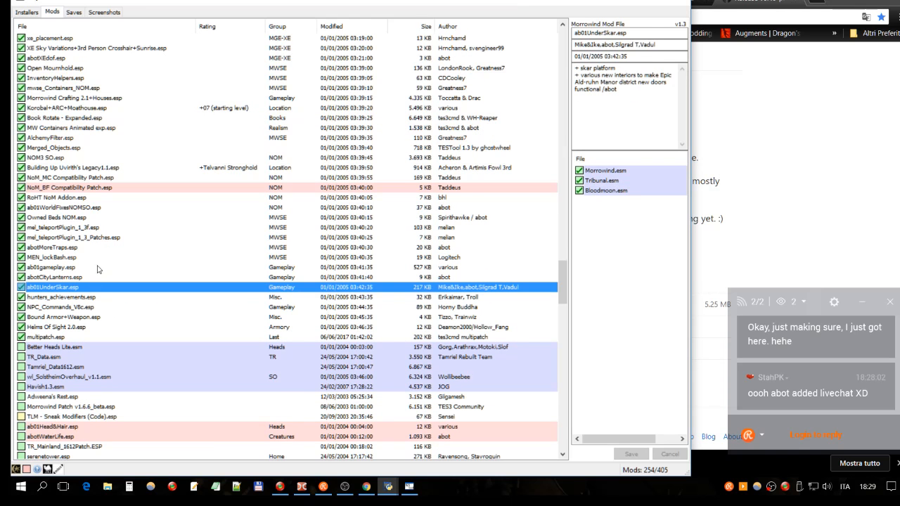
click(96, 218)
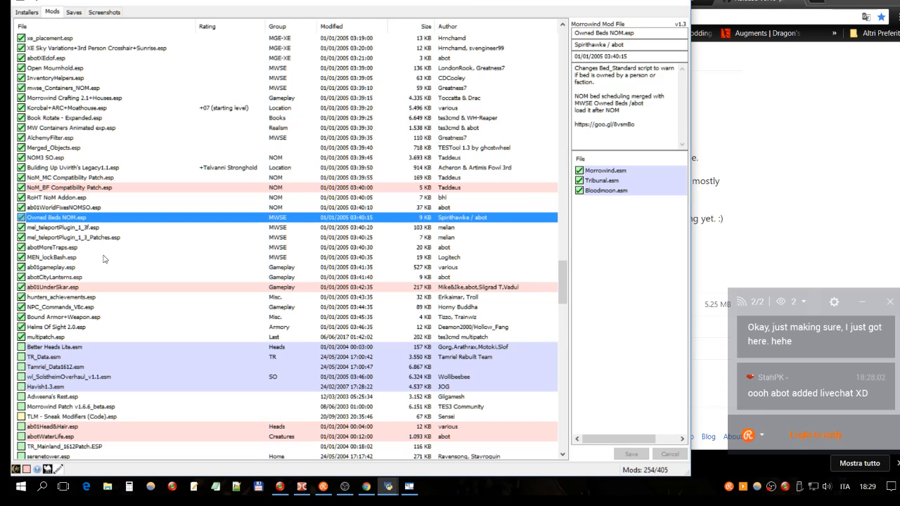
click(63, 337)
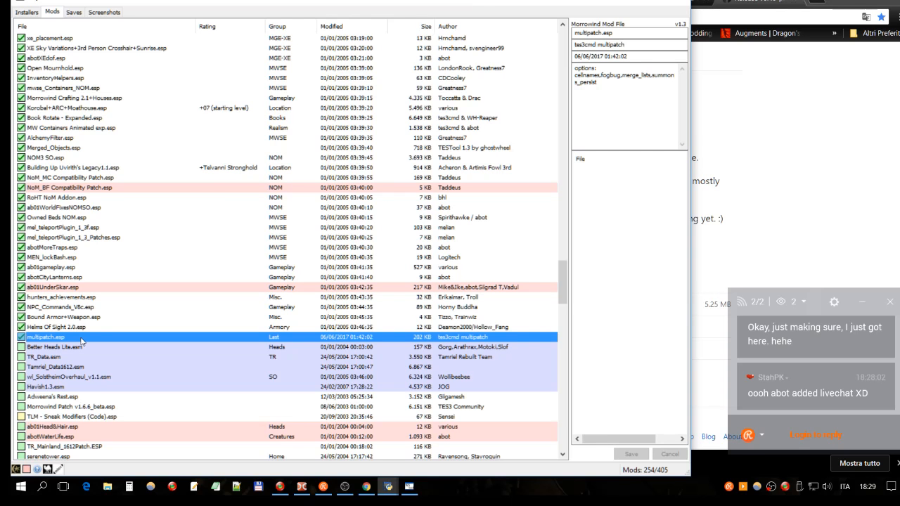
click(103, 328)
click(37, 338)
click(456, 327)
click(456, 336)
click(56, 347)
click(57, 339)
click(449, 330)
click(447, 339)
- Check the tes3cmd release page in Chrome again and compare the tes3cmd0.37 and 0.40 executables in Double Commander
click(367, 487)
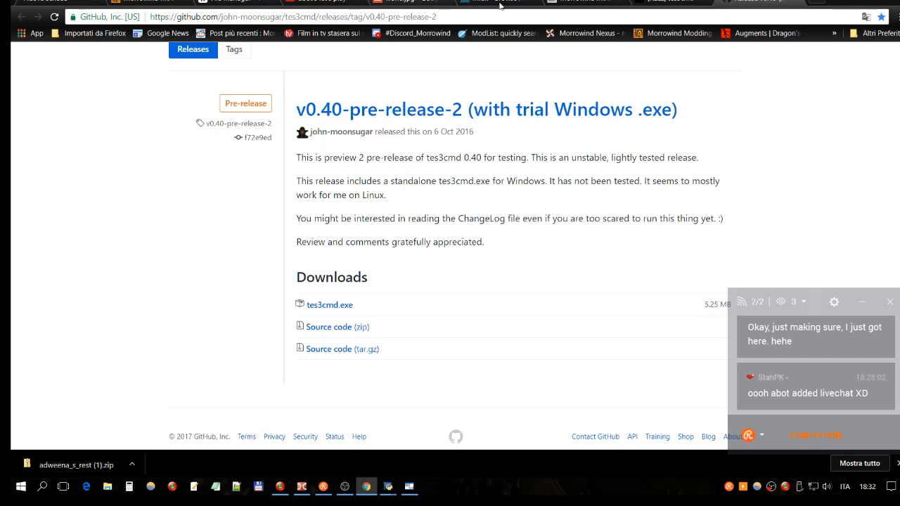
click(688, 4)
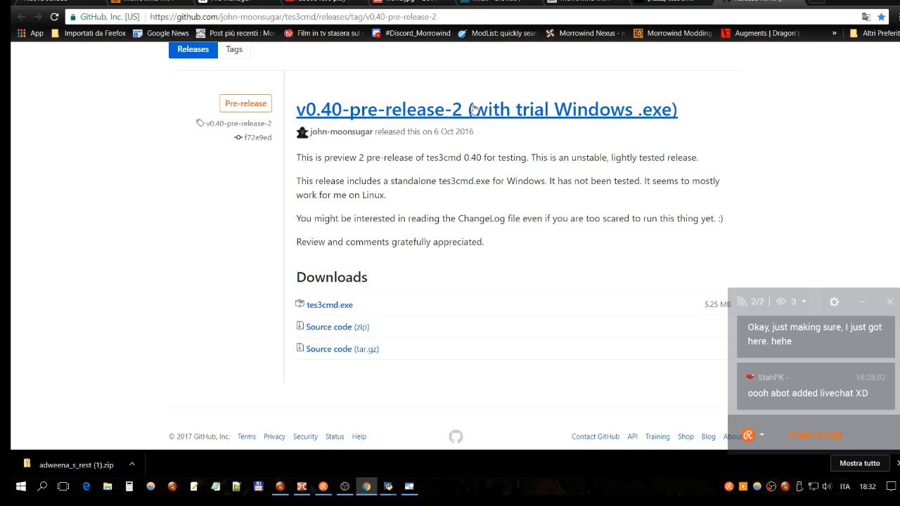
click(305, 490)
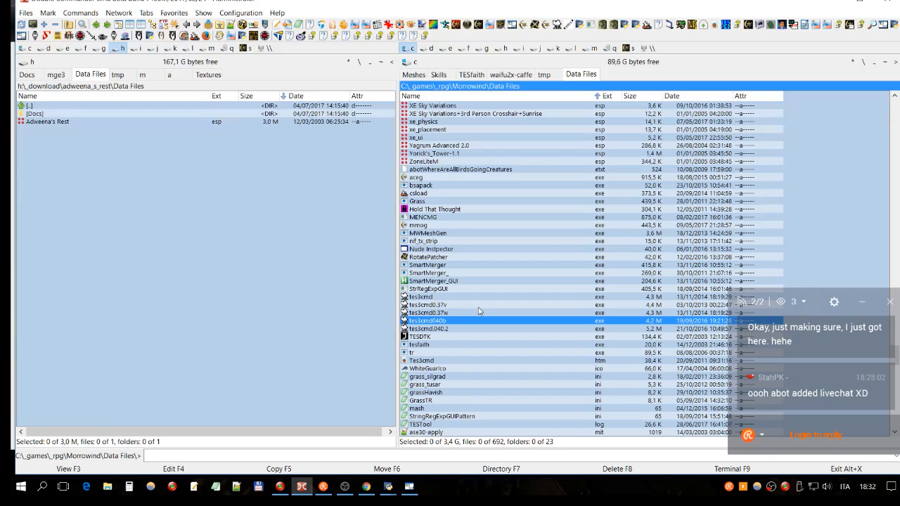
click(440, 313)
click(438, 322)
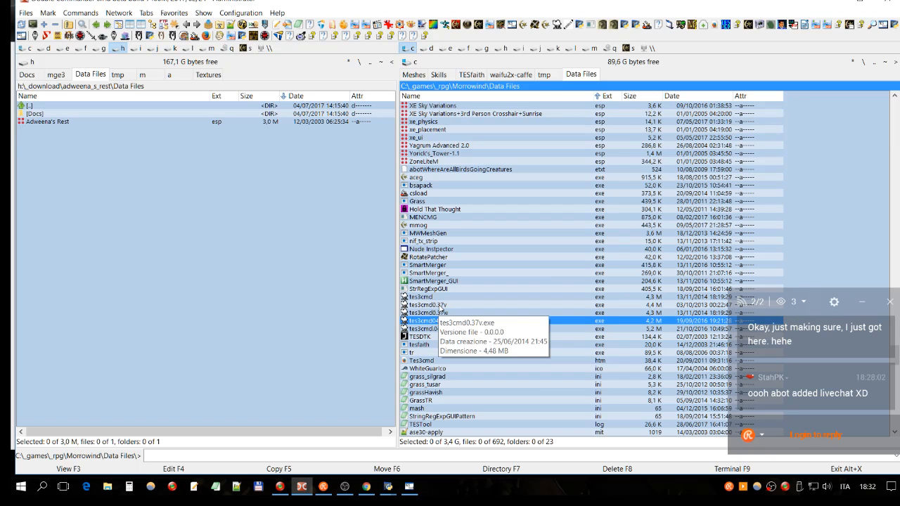
- Switch to Chrome, view the SourceForge mlox page with the tes3cmd downloads, and examine the whole world.jpg map
click(371, 487)
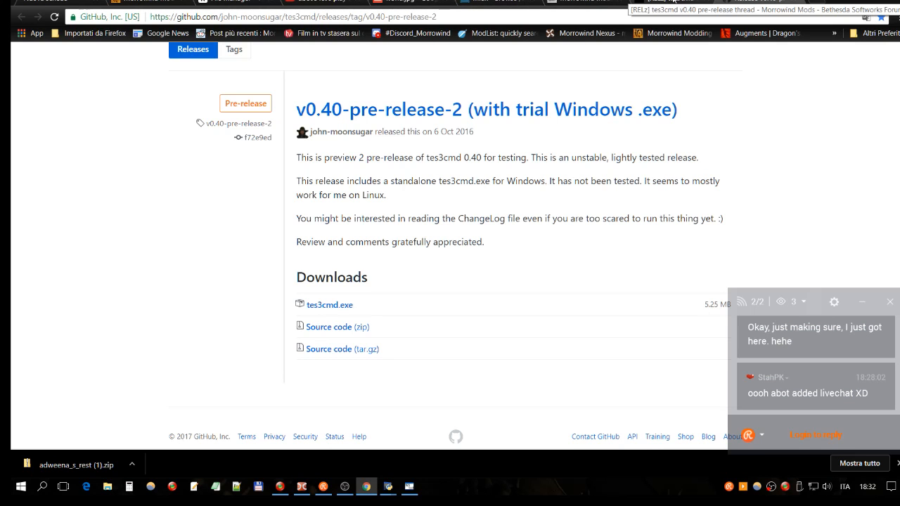
click(580, 3)
click(492, 3)
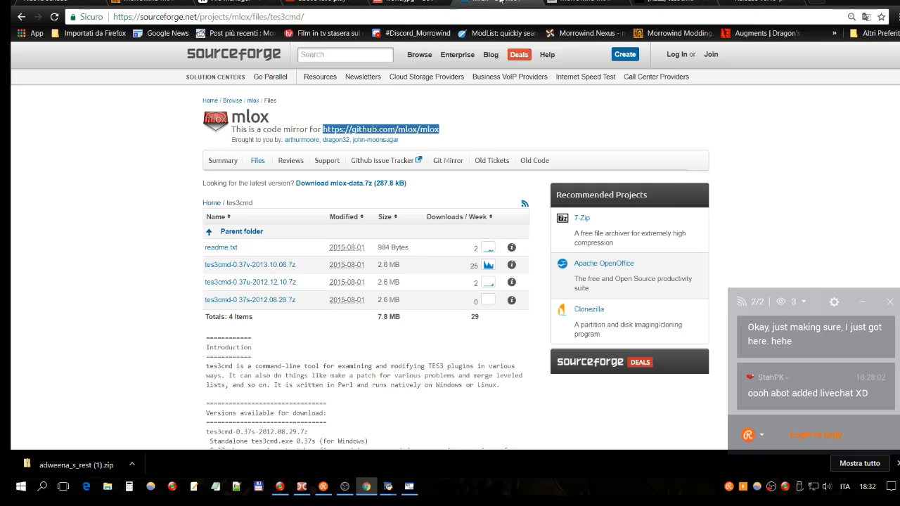
click(408, 3)
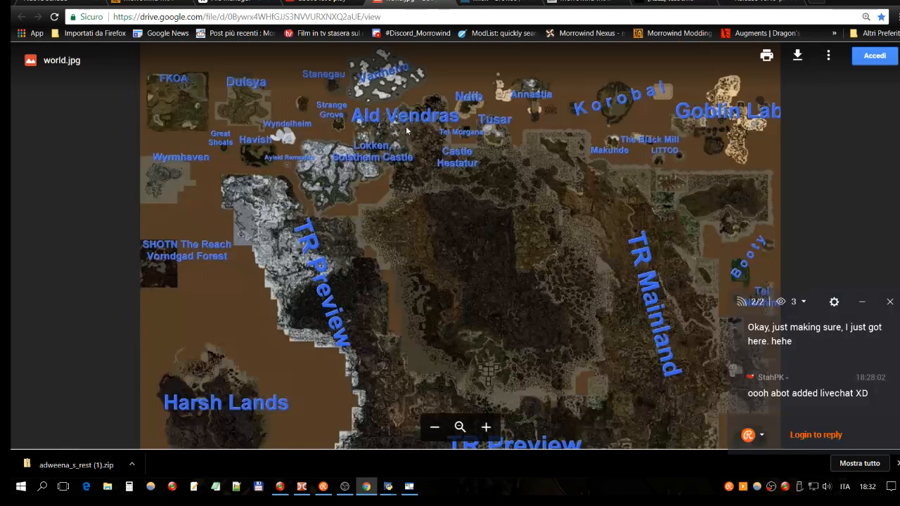
scroll(550, 230, down, 5)
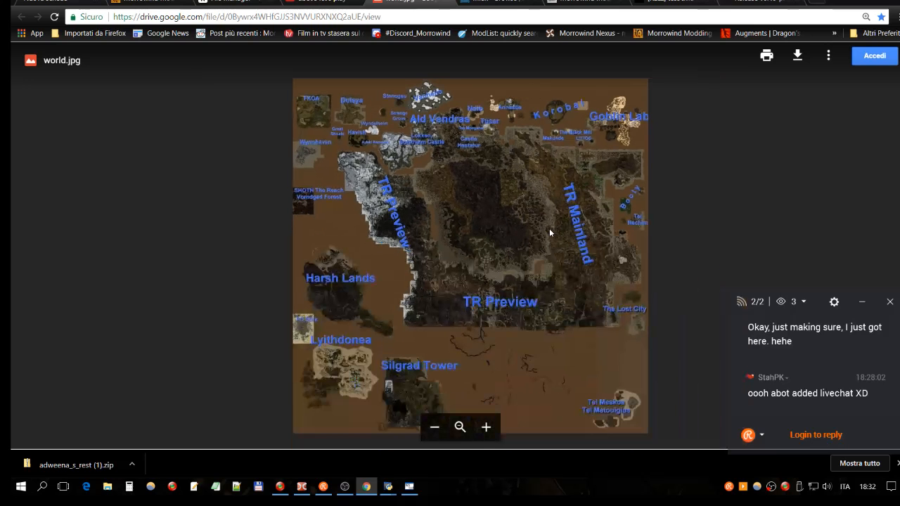
scroll(549, 228, down, 1)
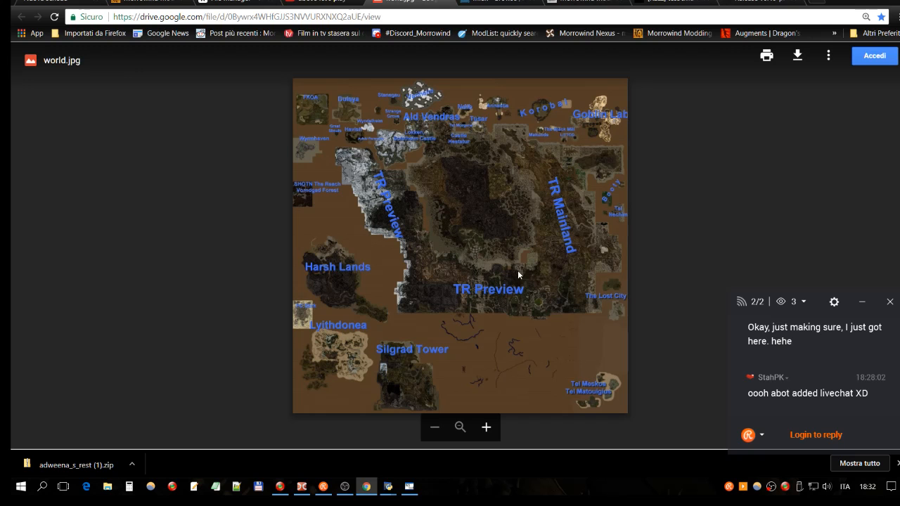
- Switch to Double Commander and open a command terminal in the Morrowind Data Files folder
click(301, 489)
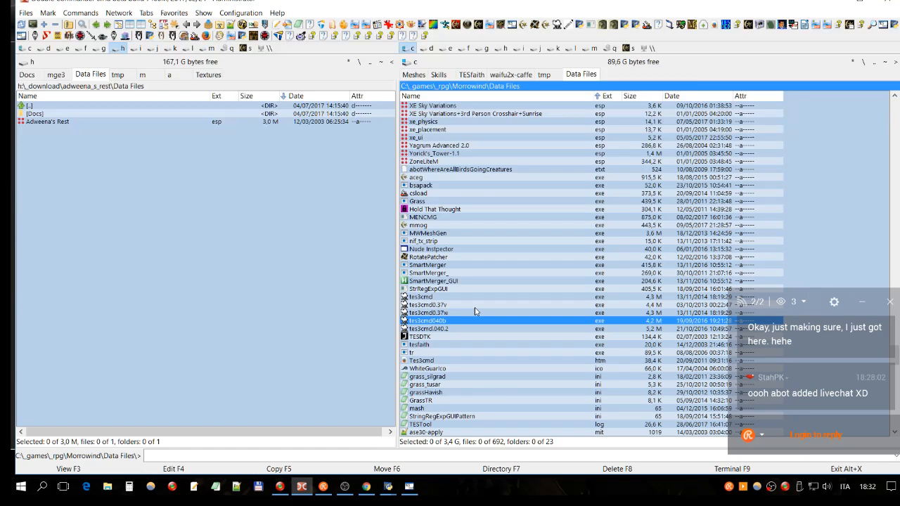
scroll(475, 311, up, 6)
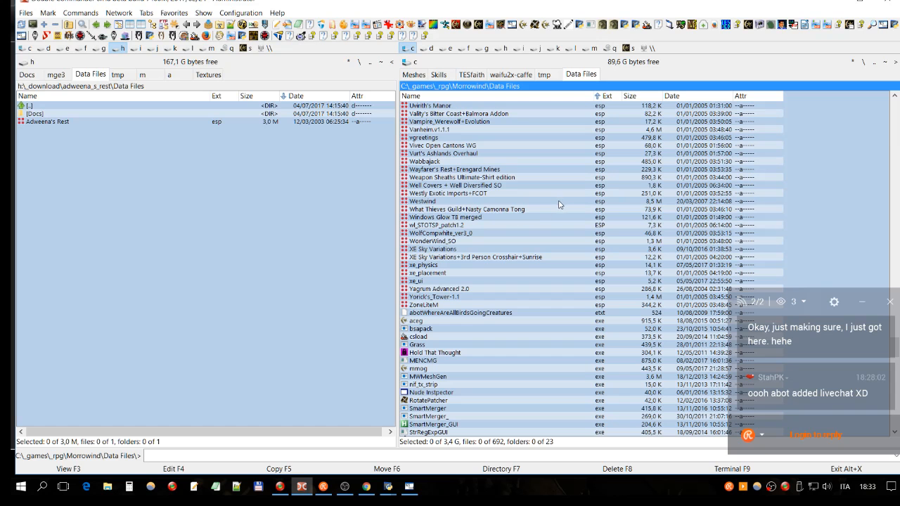
click(500, 258)
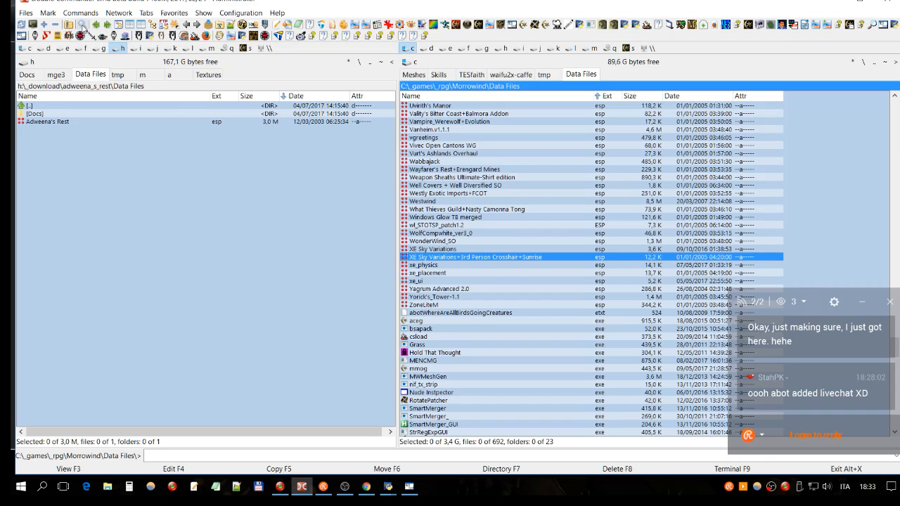
click(80, 13)
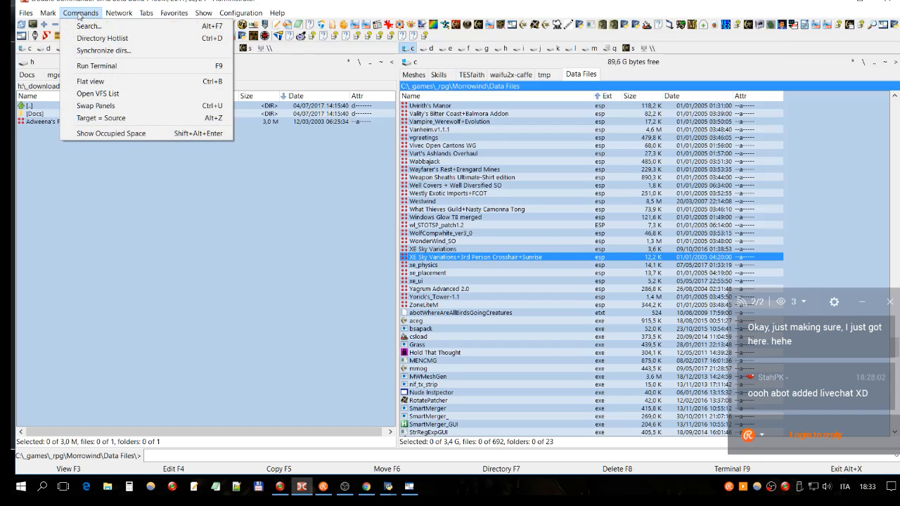
click(109, 66)
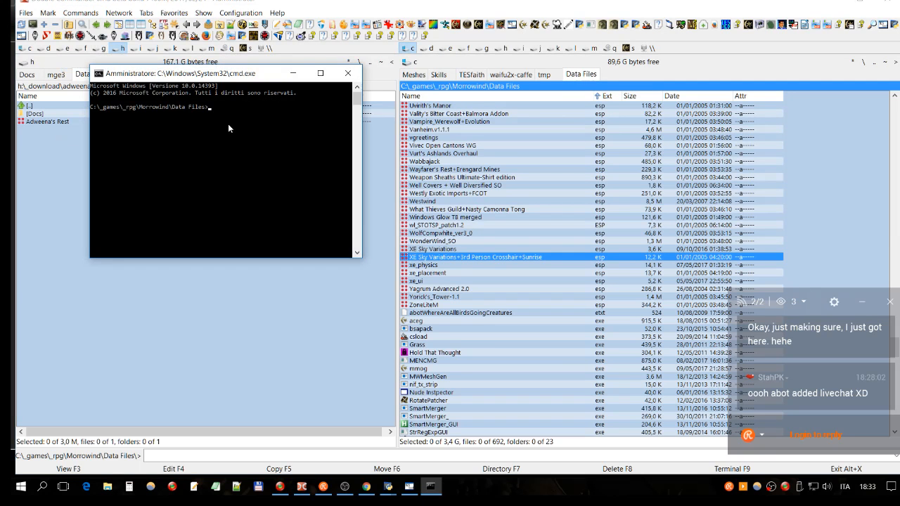
- Start entering a tes3cmd command at the terminal prompt and close the terminal window
text(tee)
click(347, 73)
- Filter the Data Files listing by "tes" and look through the tes3cmd batch files
click(559, 225)
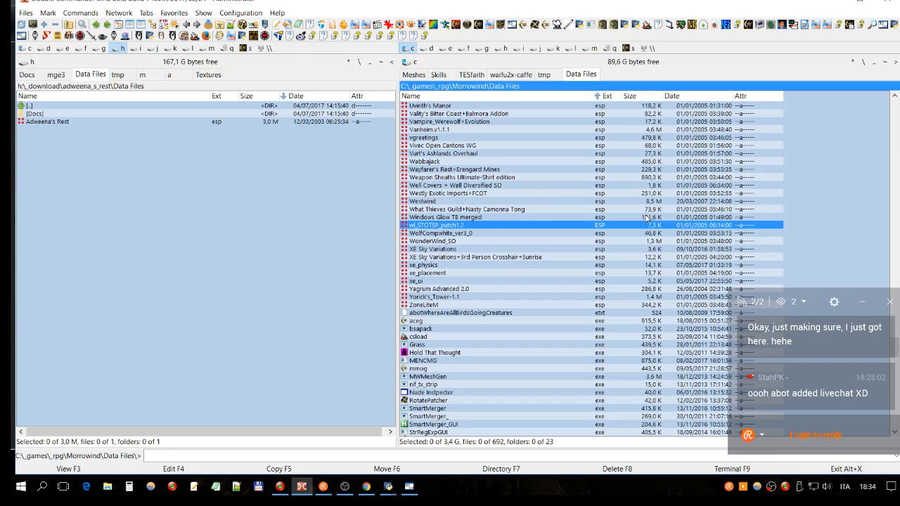
click(608, 96)
click(609, 97)
scroll(886, 292, up, 3)
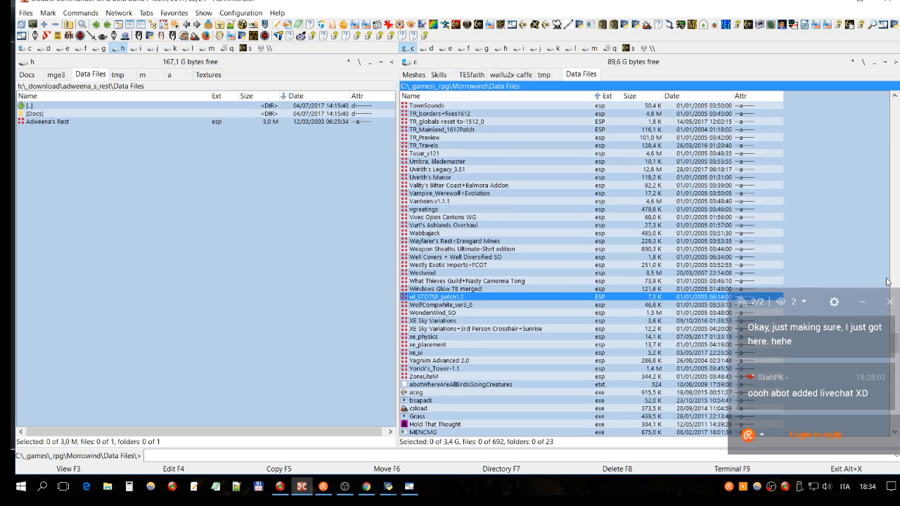
scroll(886, 282, up, 11)
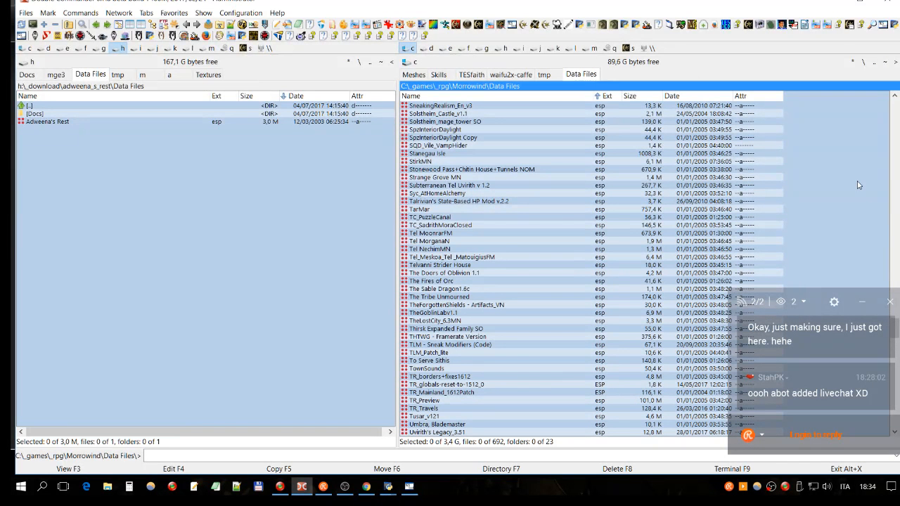
click(545, 137)
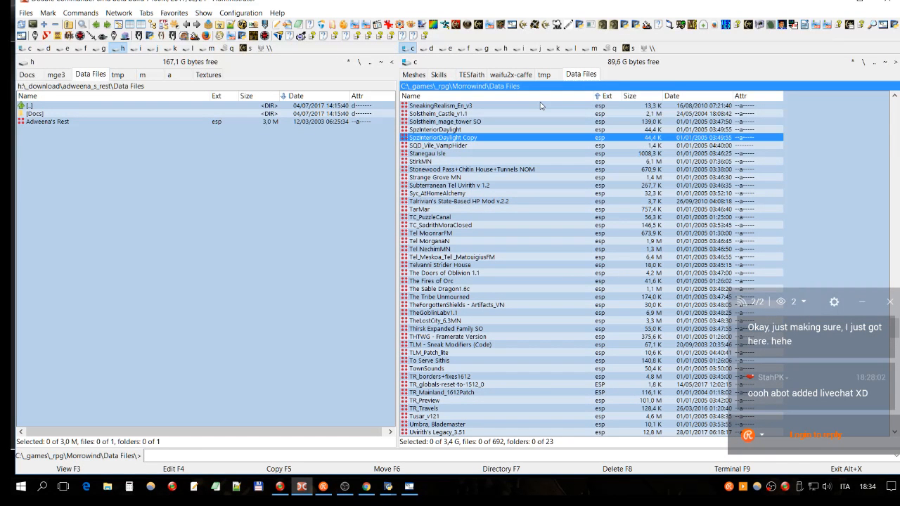
text(tes)
click(476, 237)
click(462, 308)
scroll(518, 232, up, 6)
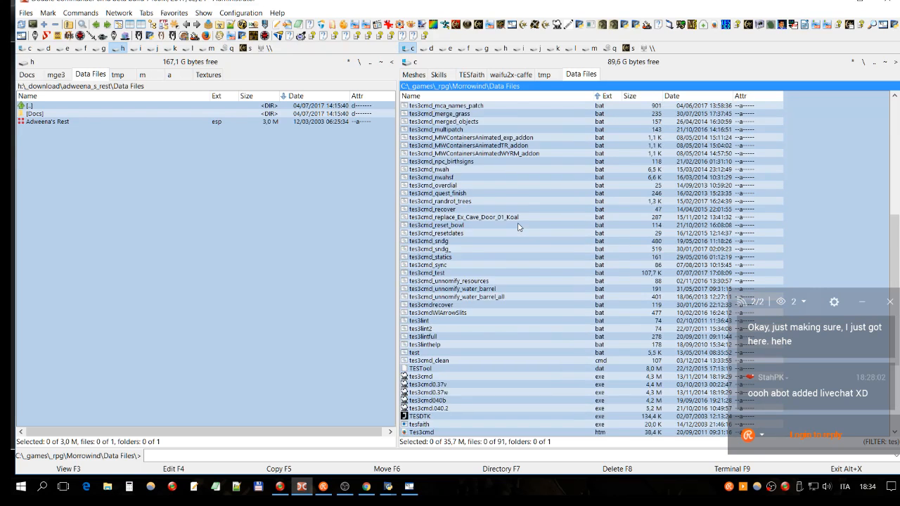
scroll(518, 226, up, 5)
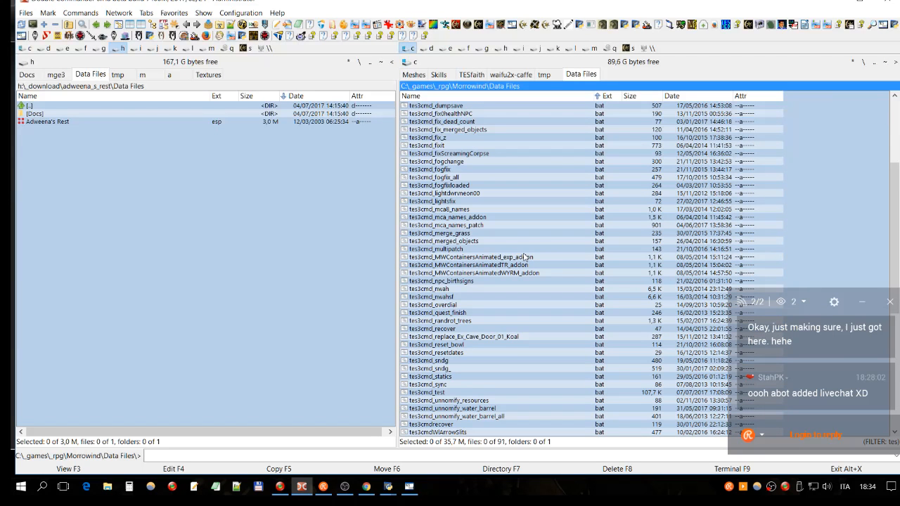
- Open tes3cmd_test.bat for editing and examine its opening lines, including the CD command to the Data Files folder
click(459, 393)
key(F4)
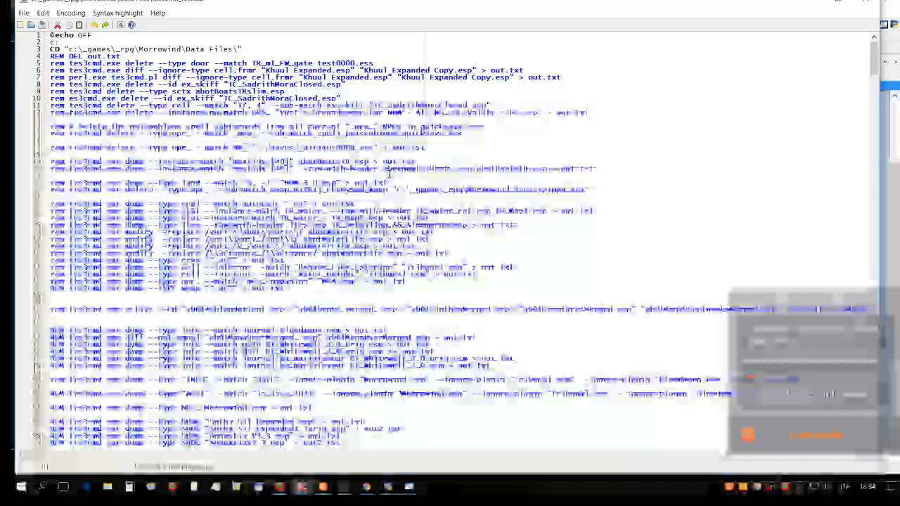
drag(107, 35, 47, 38)
click(111, 49)
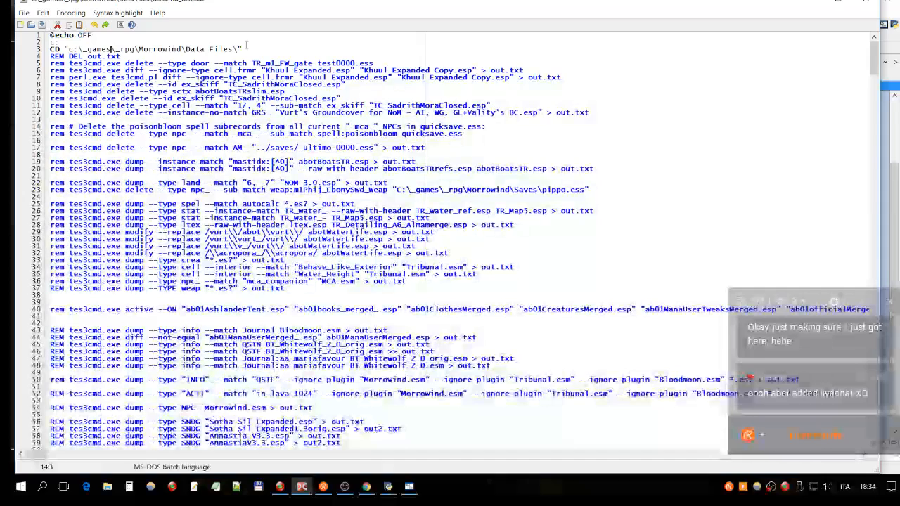
click(124, 57)
drag(265, 51, 61, 50)
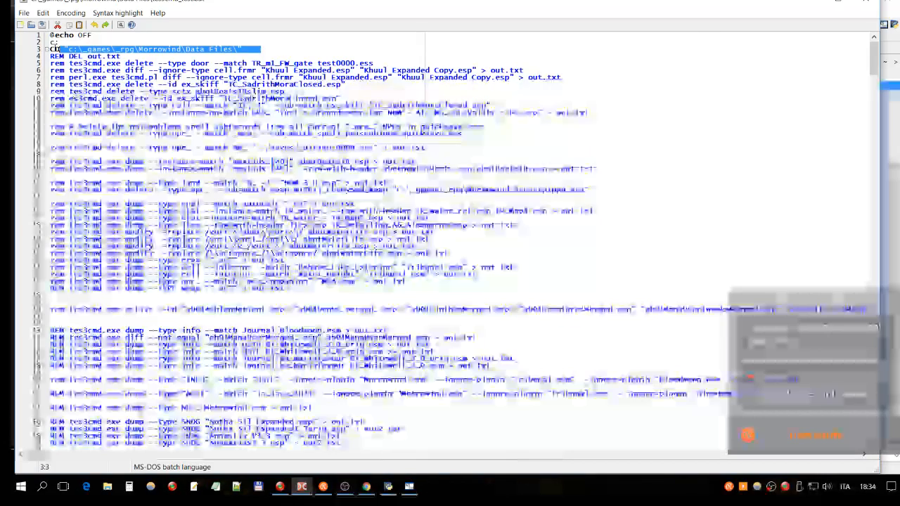
click(139, 63)
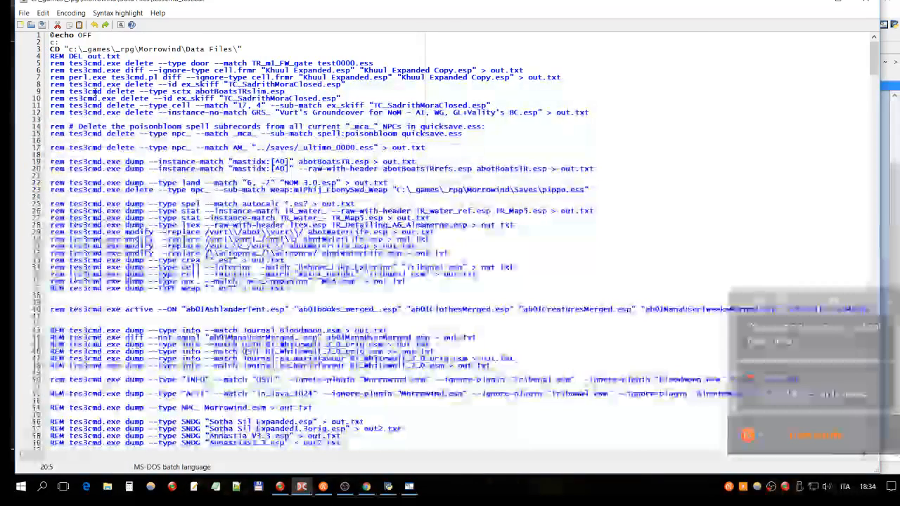
- Look through the commented-out tes3cmd dump, modify, diff and delete examples down to the end of the batch file
scroll(95, 92, down, 16)
drag(98, 239, 476, 233)
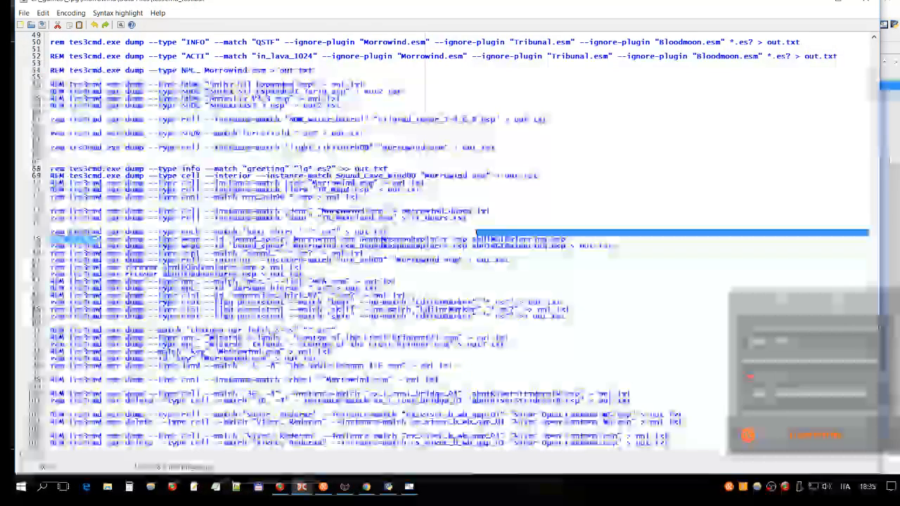
scroll(283, 84, down, 20)
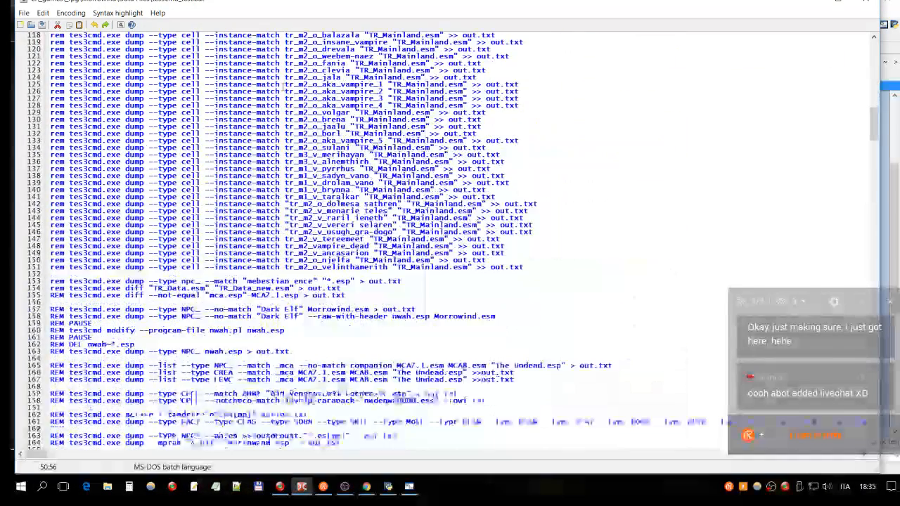
scroll(283, 85, down, 10)
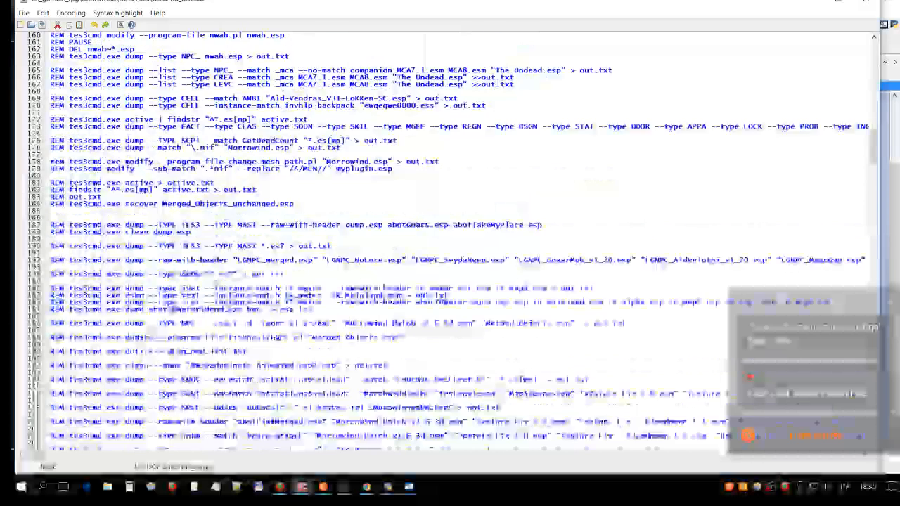
scroll(415, 161, down, 20)
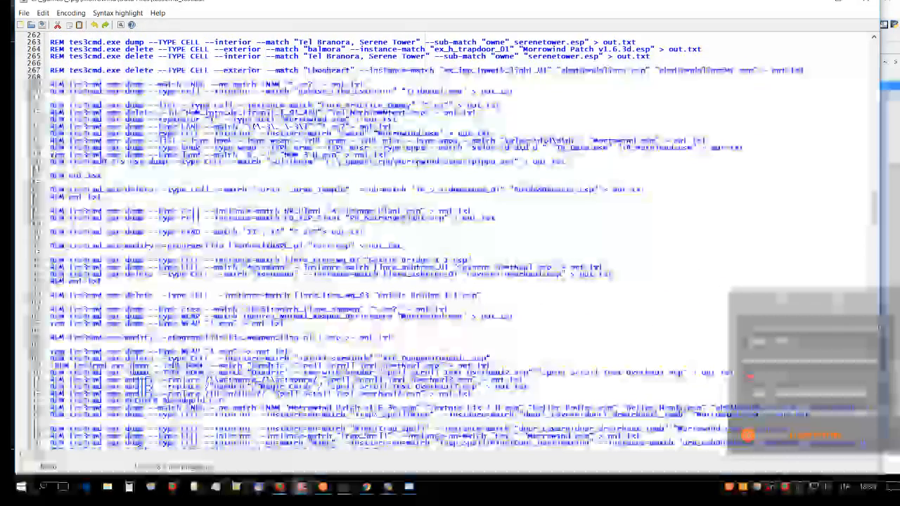
scroll(450, 242, up, 2)
scroll(450, 243, down, 6)
scroll(450, 243, down, 1)
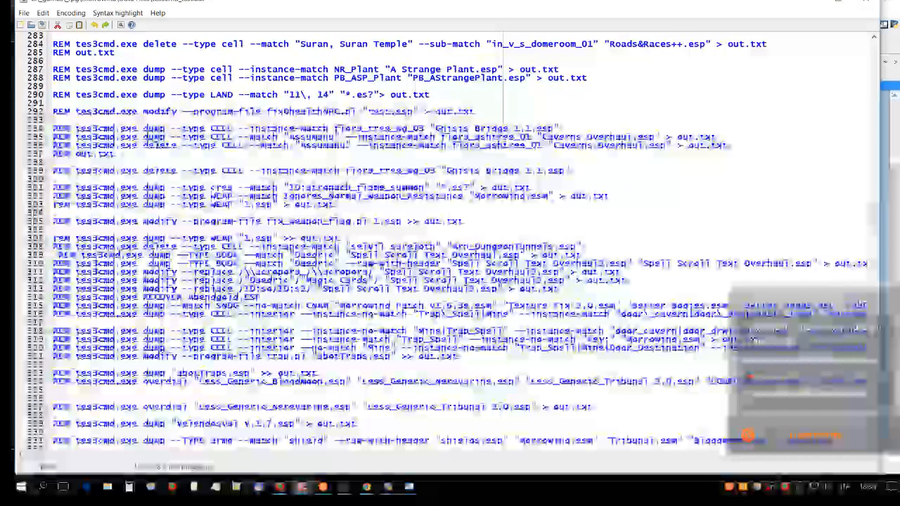
scroll(545, 268, down, 18)
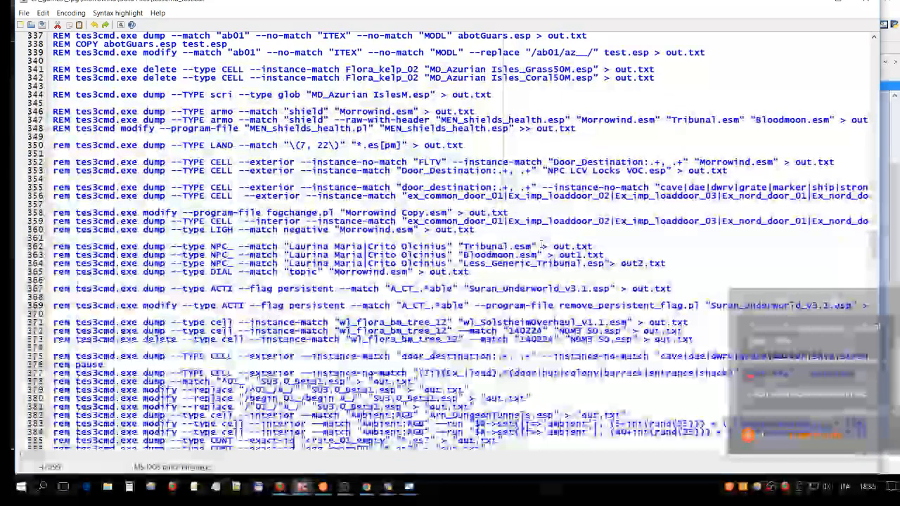
scroll(542, 243, down, 10)
scroll(469, 207, down, 4)
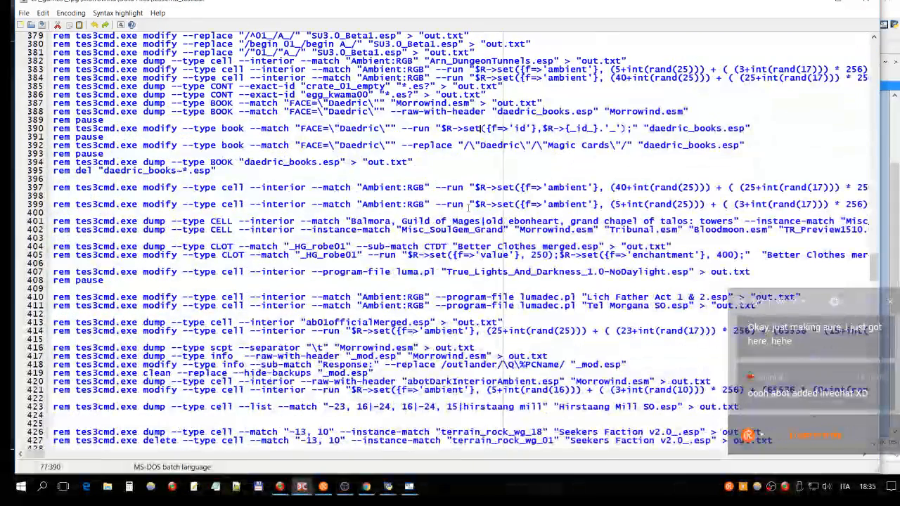
scroll(470, 206, down, 1)
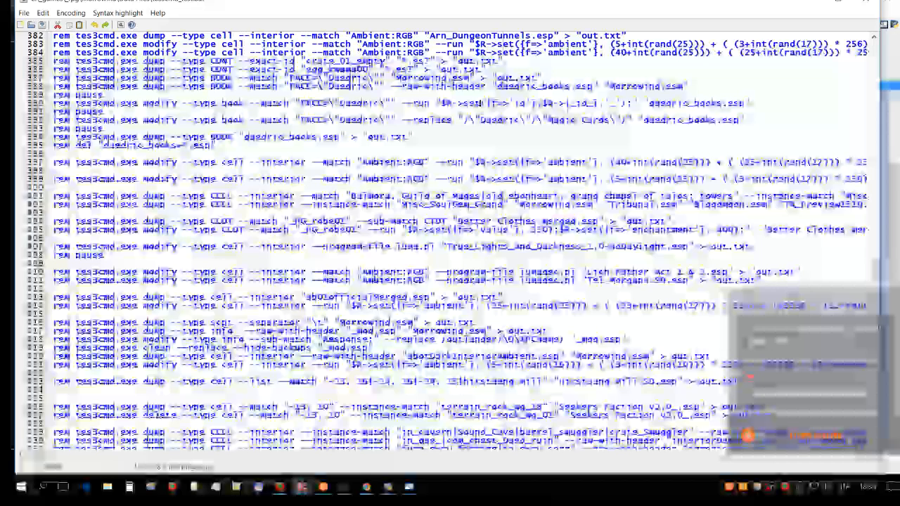
scroll(373, 236, down, 20)
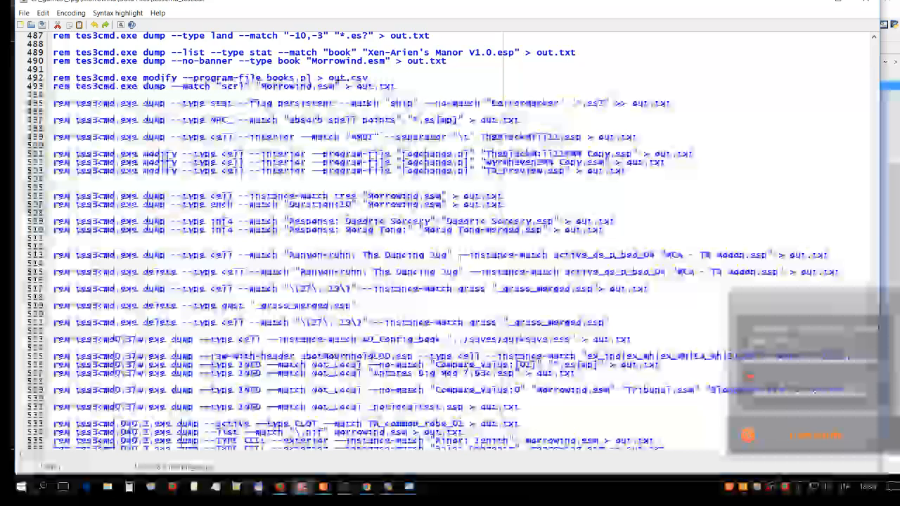
scroll(450, 240, down, 20)
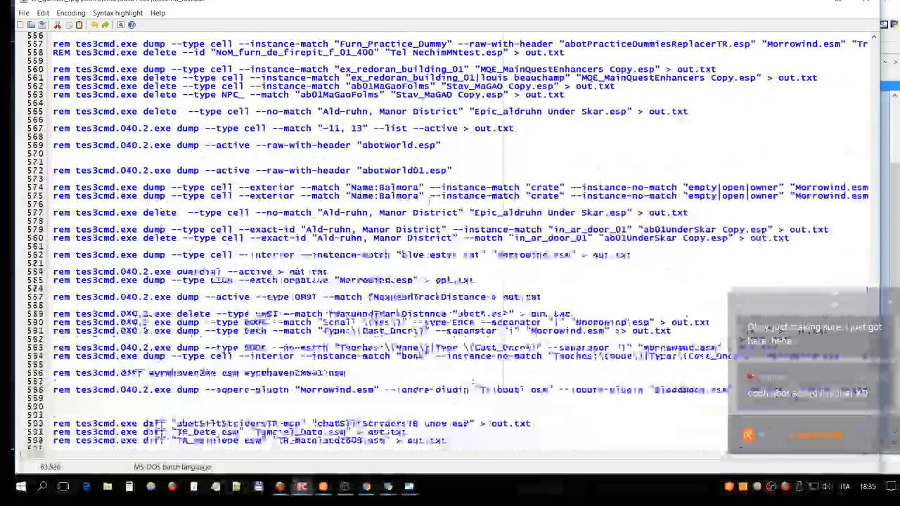
scroll(450, 239, down, 4)
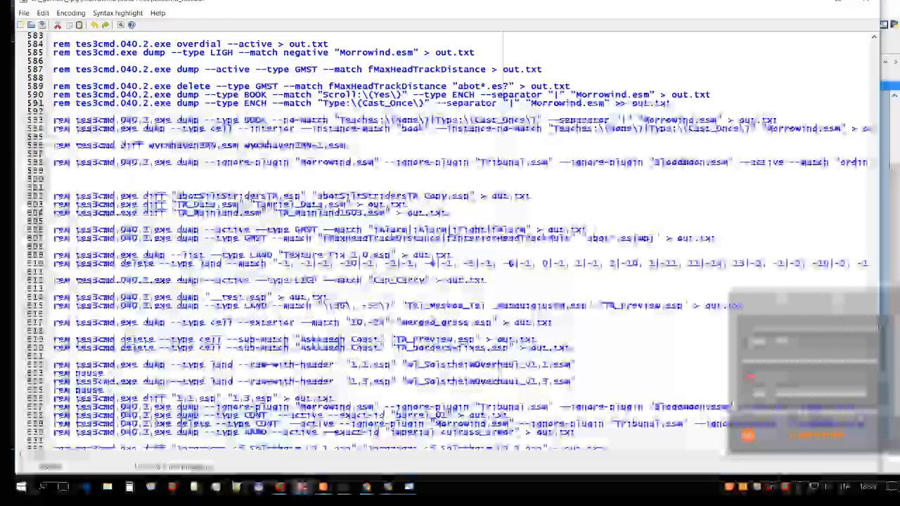
scroll(399, 170, down, 20)
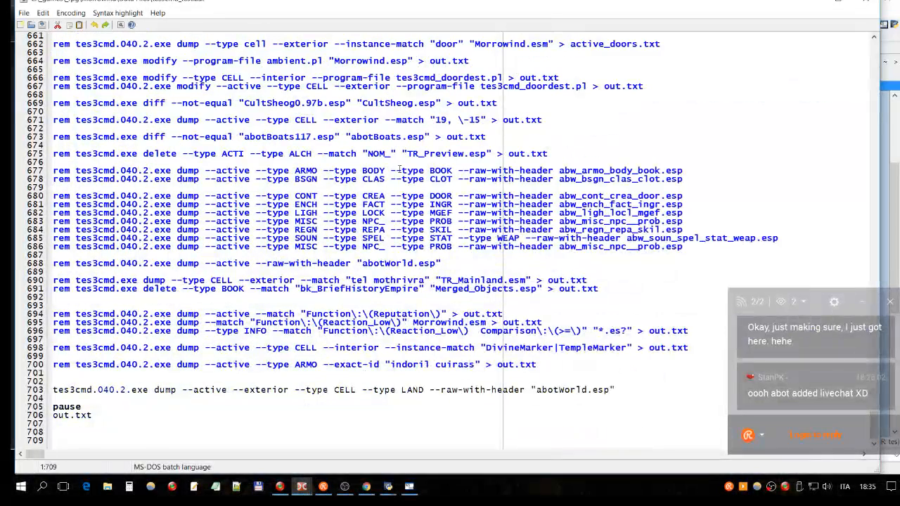
- Remove one blank line above the active tes3cmd.040.2.exe dump command near the end of the batch file
key(Up)
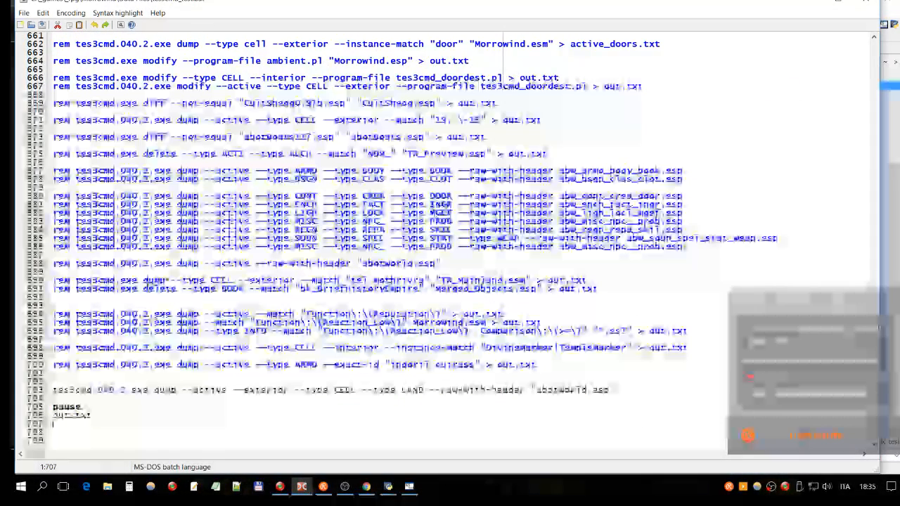
key(Up)
key(Up)
key(Up)
key(Up)
key(BackSpace)
key(Up)
key(Down)
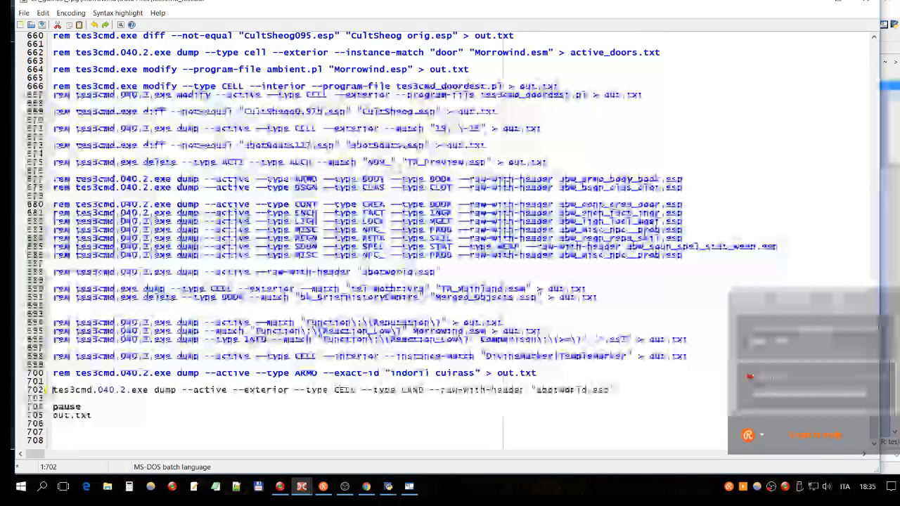
- Examine the parts of the active dump command: the executable name, the CELL and LAND types, --raw-with-header and "abotWorld.esp"
key(shift+Right)
key(shift+Right)
key(shift+Right)
key(shift+Right)
key(shift+Right)
key(shift+Right)
key(shift+Right)
key(shift+Right)
key(shift+Right)
key(shift+Right)
key(shift+Right)
key(shift+Right)
key(shift+Right)
key(shift+Right)
key(shift+Right)
key(shift+Right)
key(shift+Right)
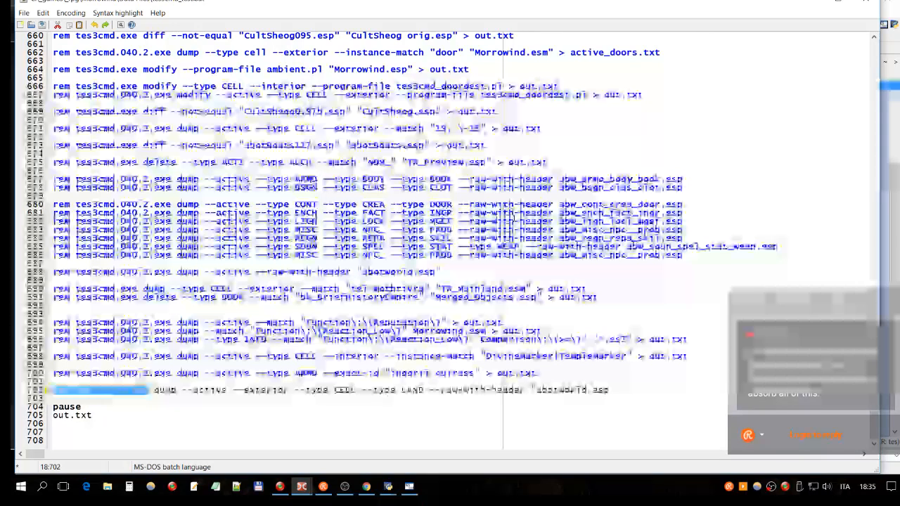
click(310, 398)
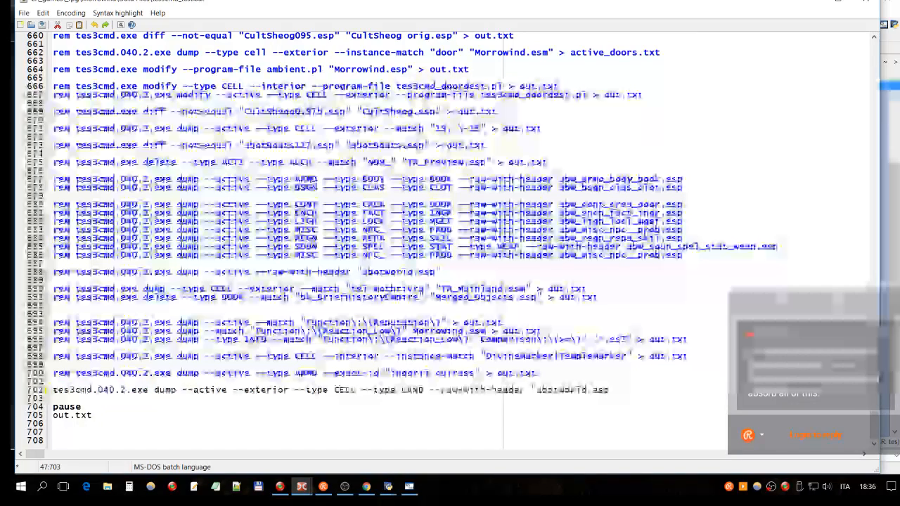
click(403, 391)
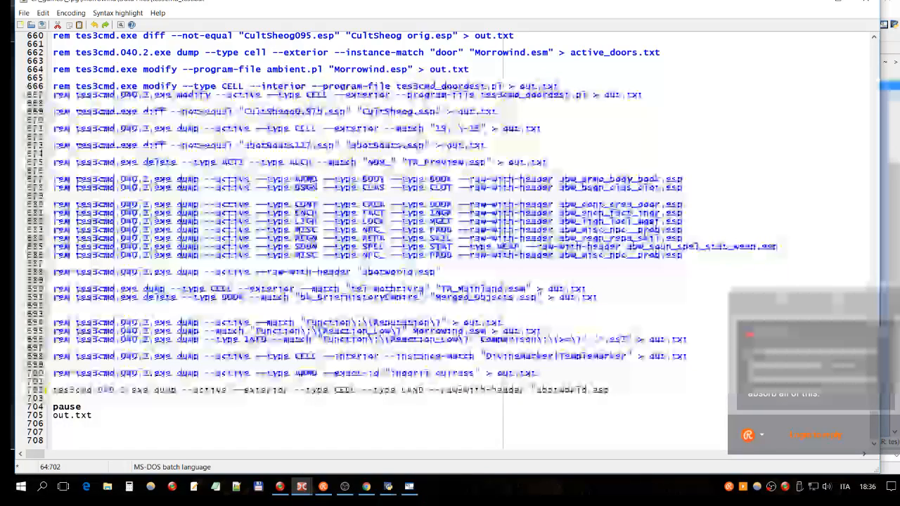
click(458, 390)
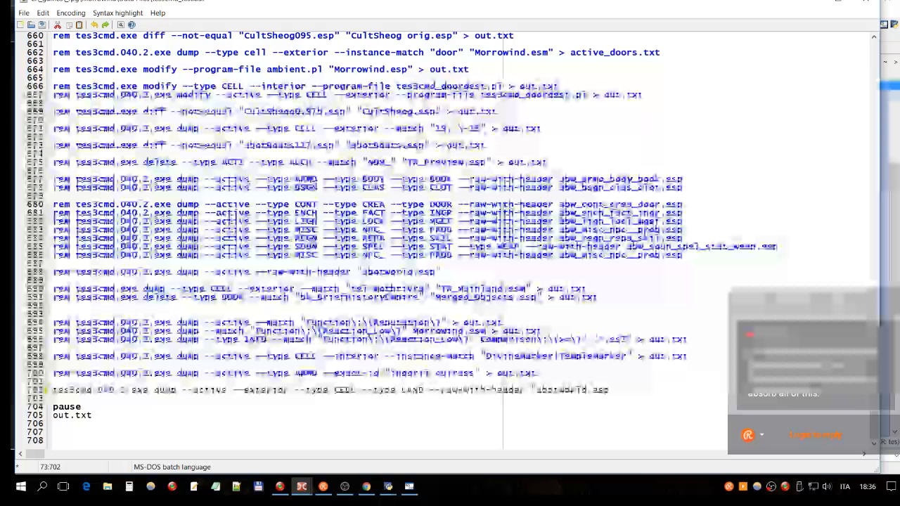
click(616, 391)
drag(616, 393, 531, 391)
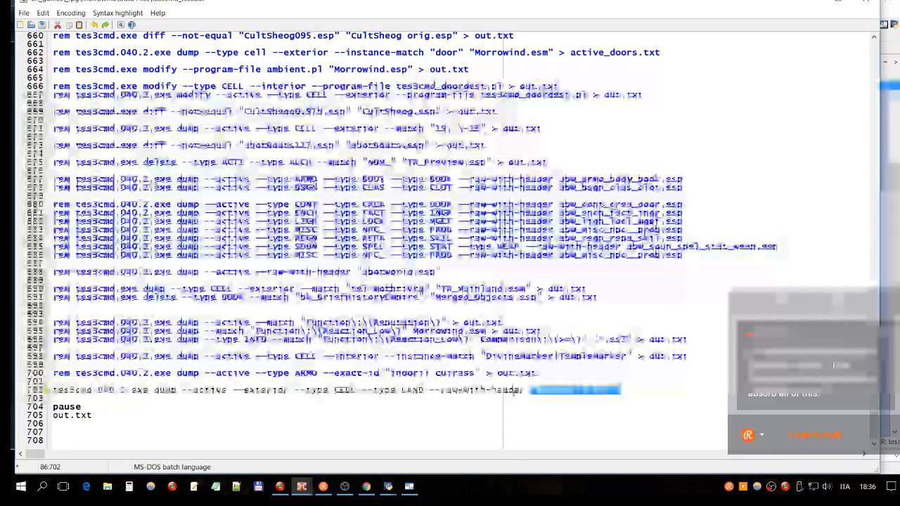
click(457, 391)
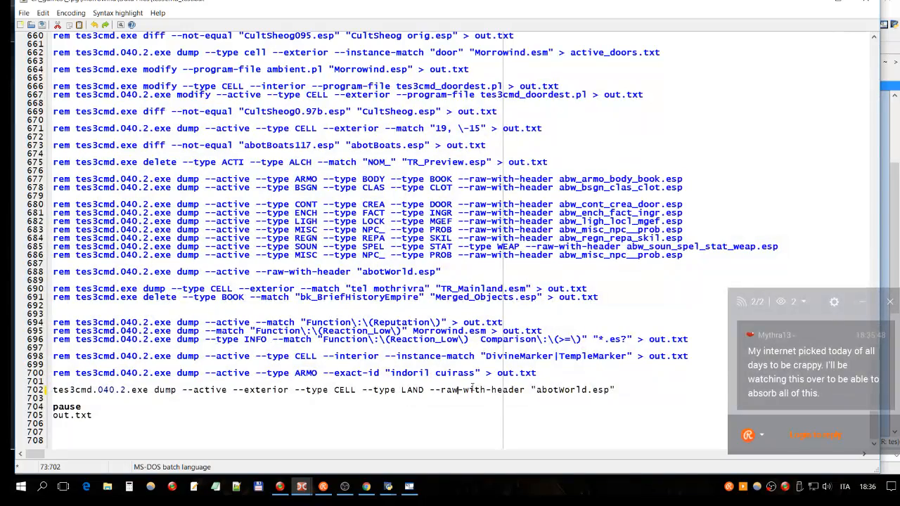
- Examine the --raw-with-header "abotWorld.esp" ending of the uncommented dump command, plus its executable name and the dump keyword
click(630, 394)
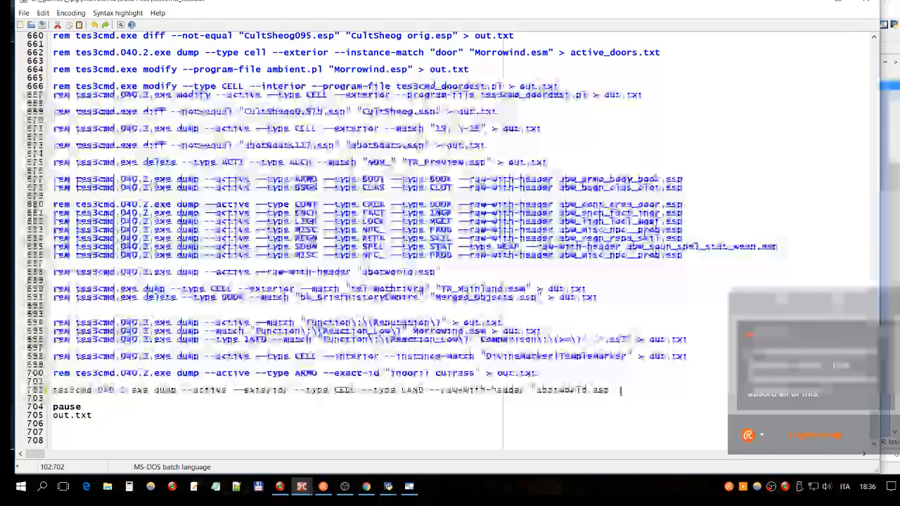
drag(620, 390, 429, 390)
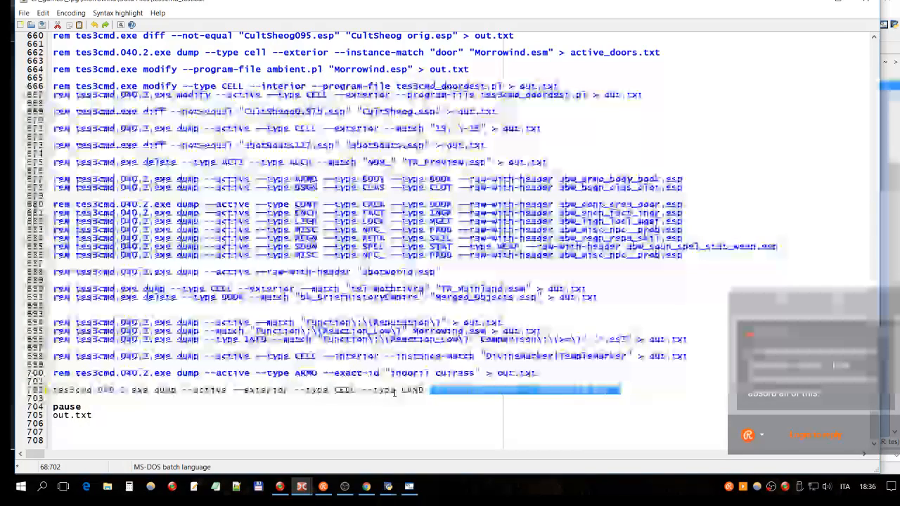
drag(610, 391, 430, 394)
drag(618, 391, 536, 392)
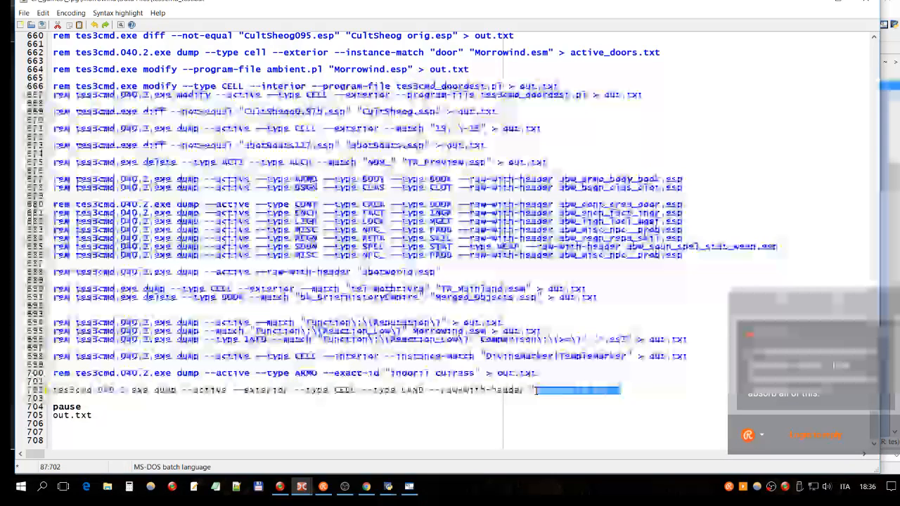
click(345, 391)
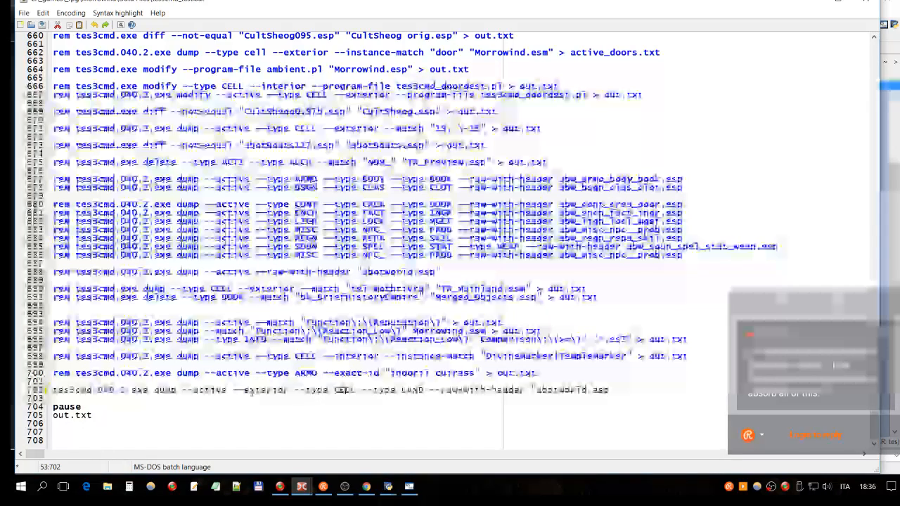
drag(149, 391, 48, 394)
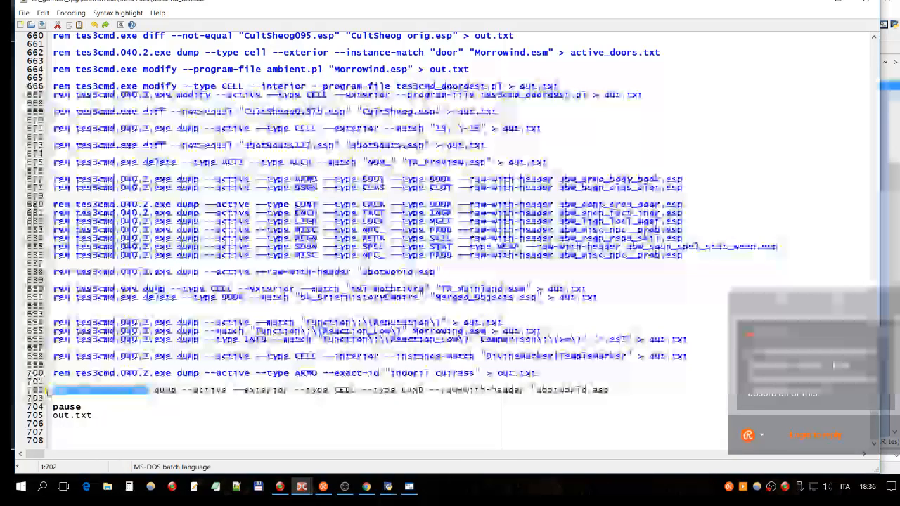
double_click(166, 391)
click(166, 392)
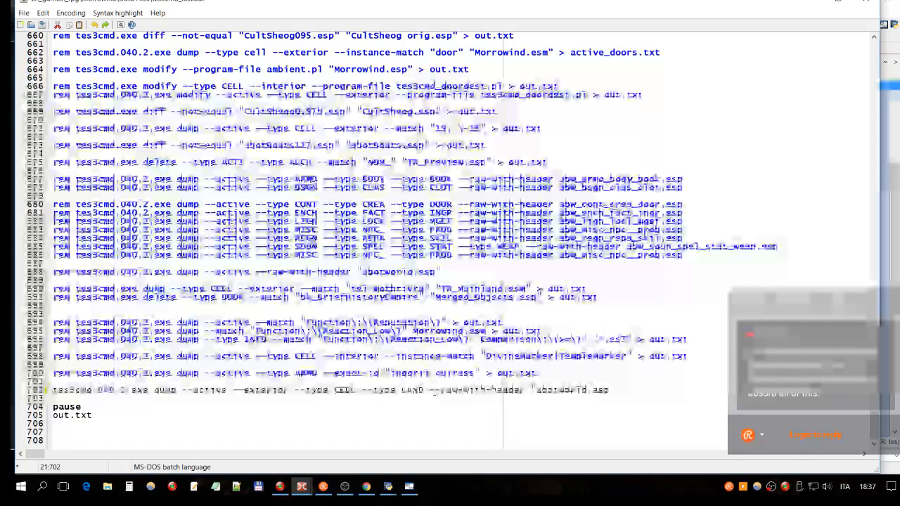
- Review the uncommented dump line's --raw-with-header option, quoted plugin name, --exterior filter and record types
drag(430, 391, 526, 391)
click(496, 391)
drag(431, 391, 492, 391)
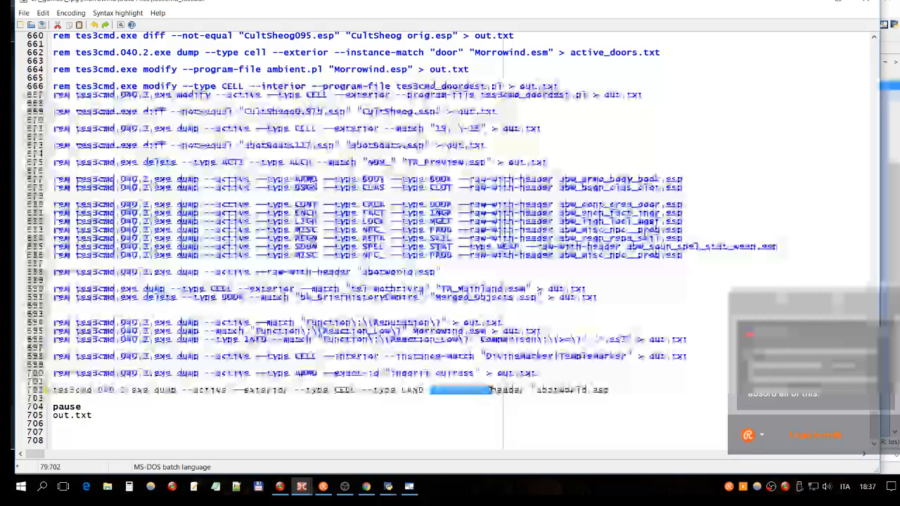
drag(612, 391, 536, 391)
key(ctrl+c)
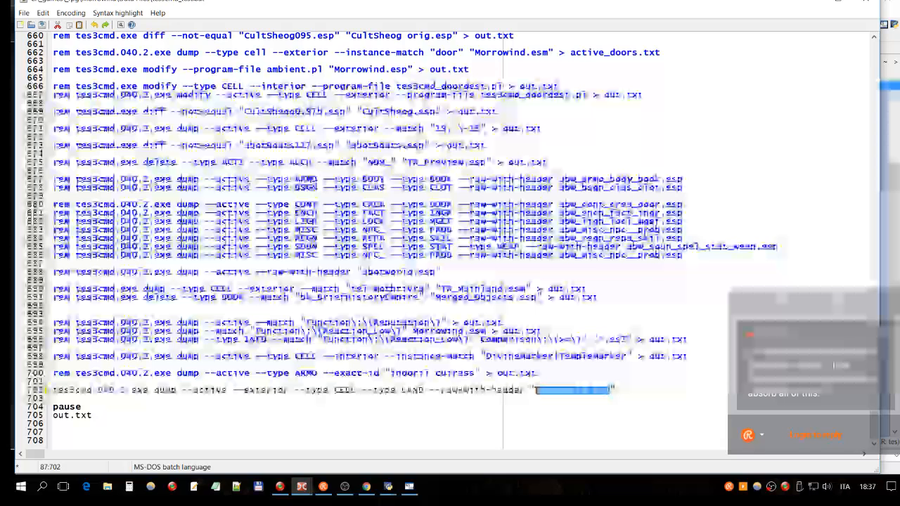
click(604, 389)
click(69, 391)
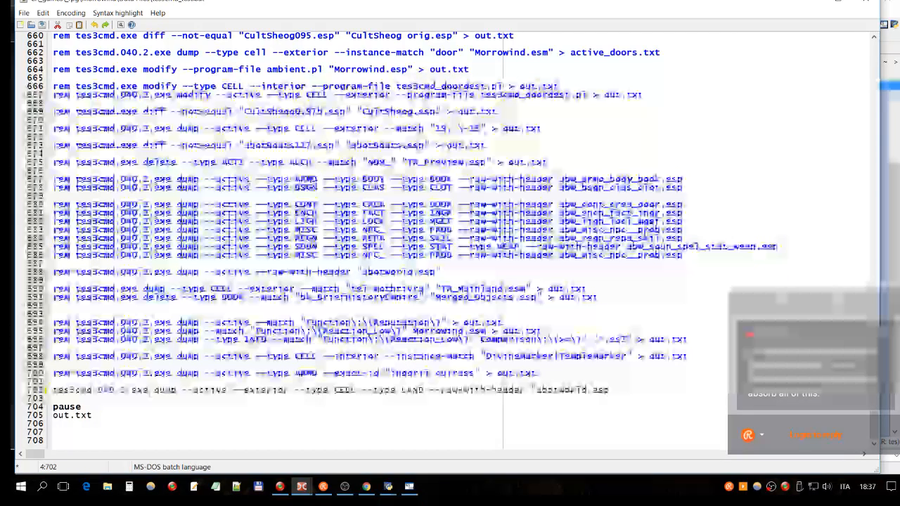
drag(621, 389, 538, 392)
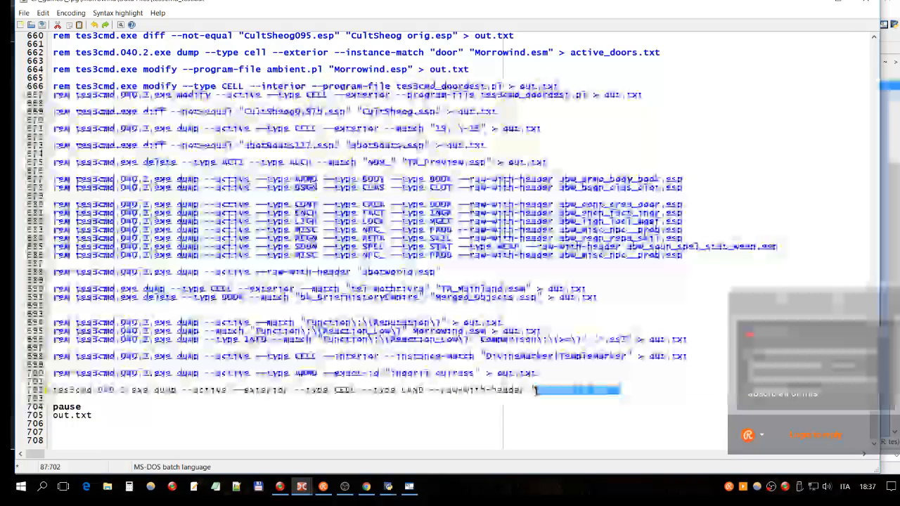
key(ctrl+v)
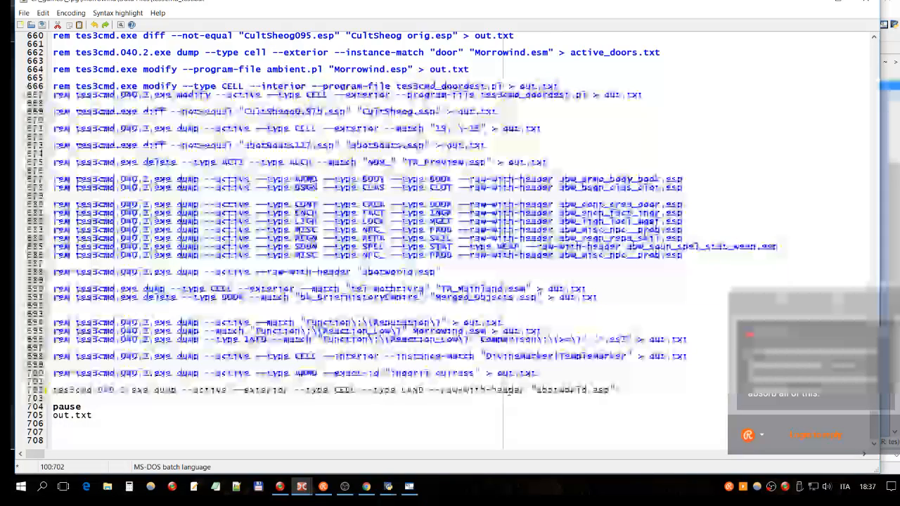
click(183, 391)
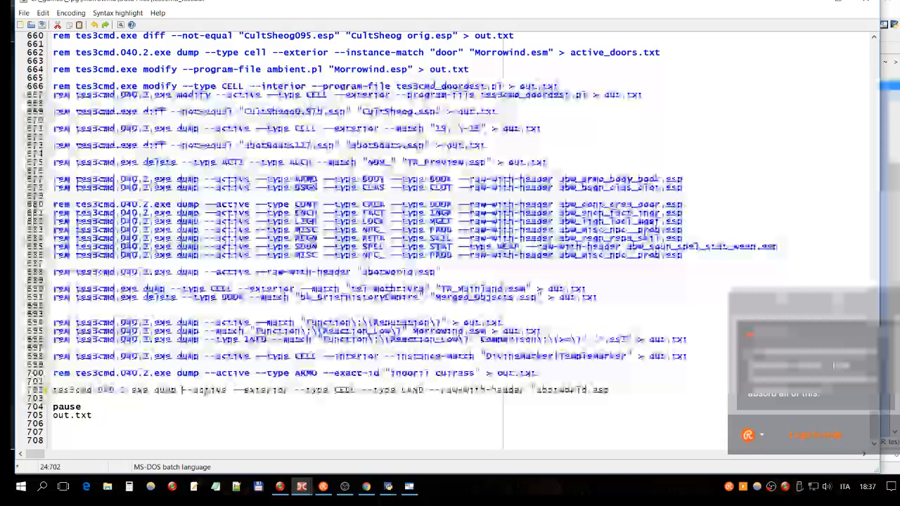
double_click(255, 390)
triple_click(340, 391)
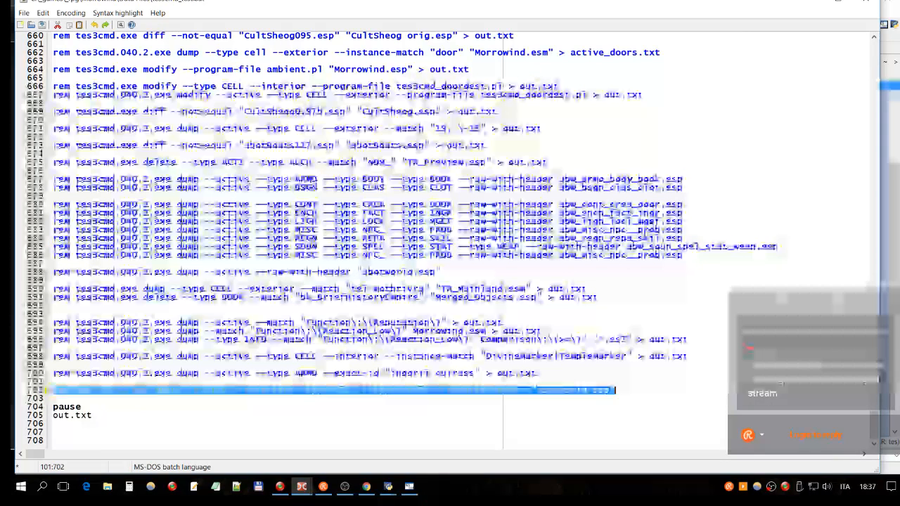
drag(424, 390, 396, 397)
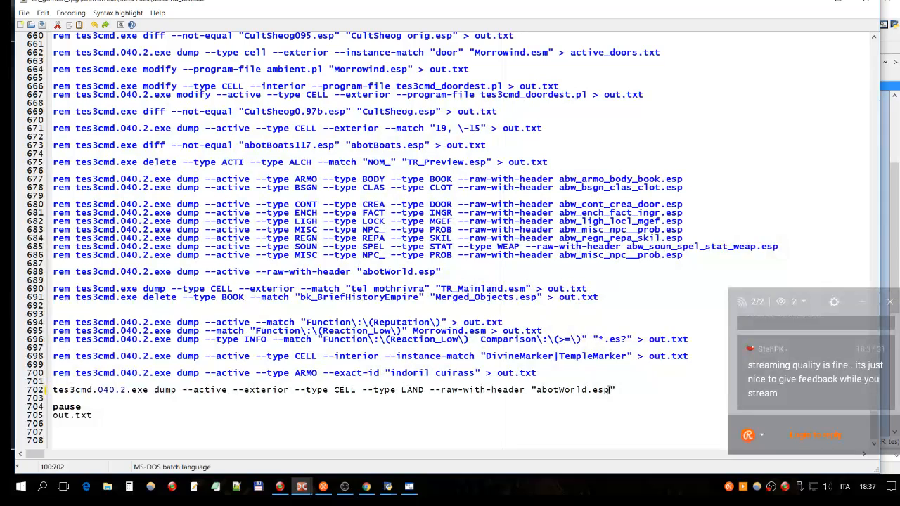
- Examine the quoted plugin name "abotWorld.esp" at the end of the uncommented dump command
drag(610, 389, 598, 390)
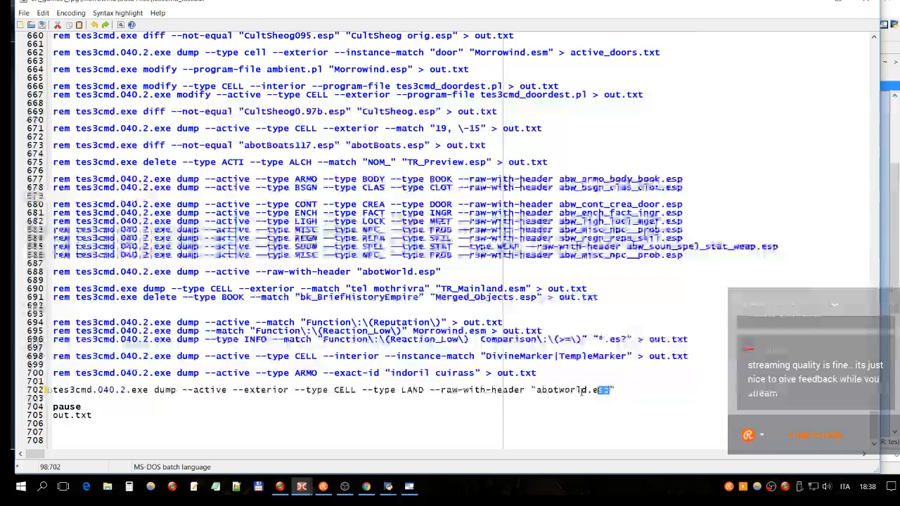
drag(582, 390, 540, 389)
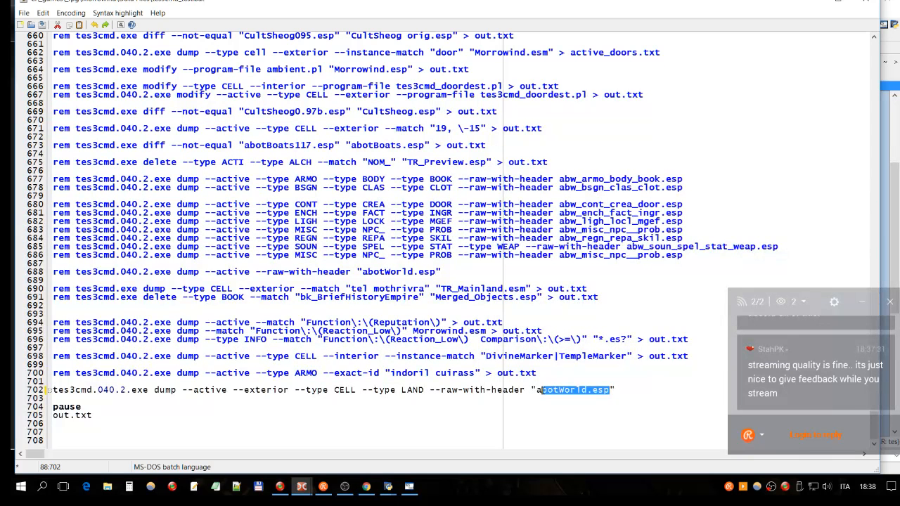
click(620, 389)
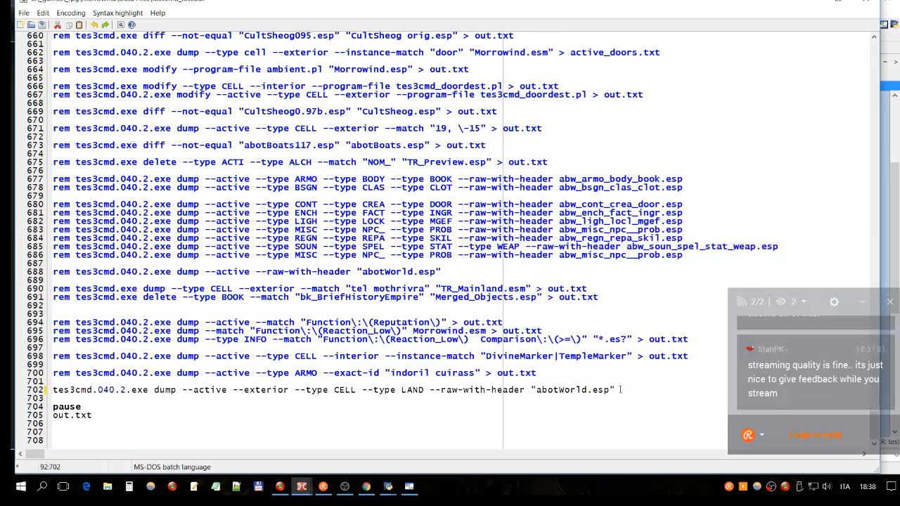
click(620, 390)
drag(609, 389, 548, 391)
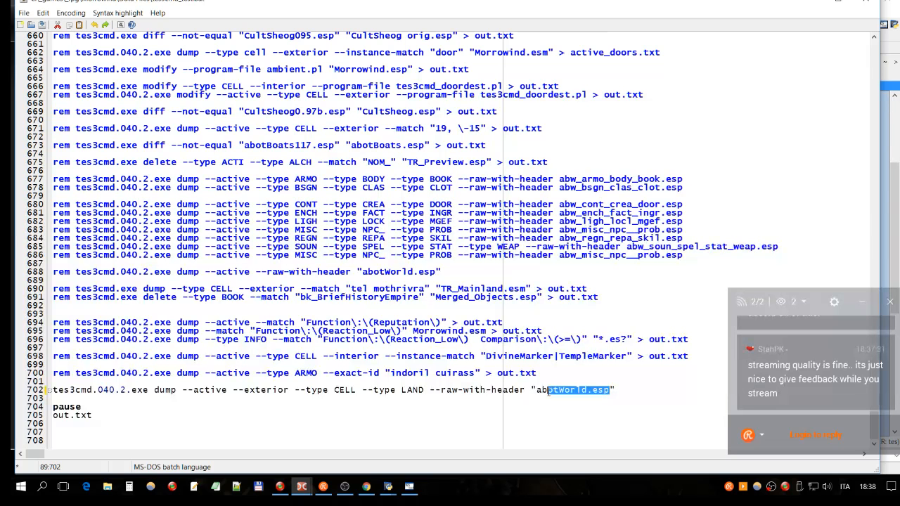
click(549, 391)
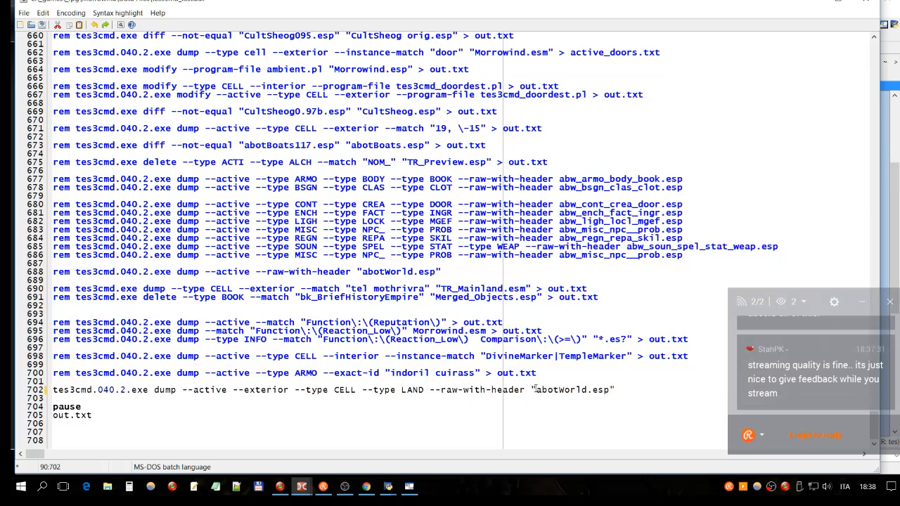
click(531, 388)
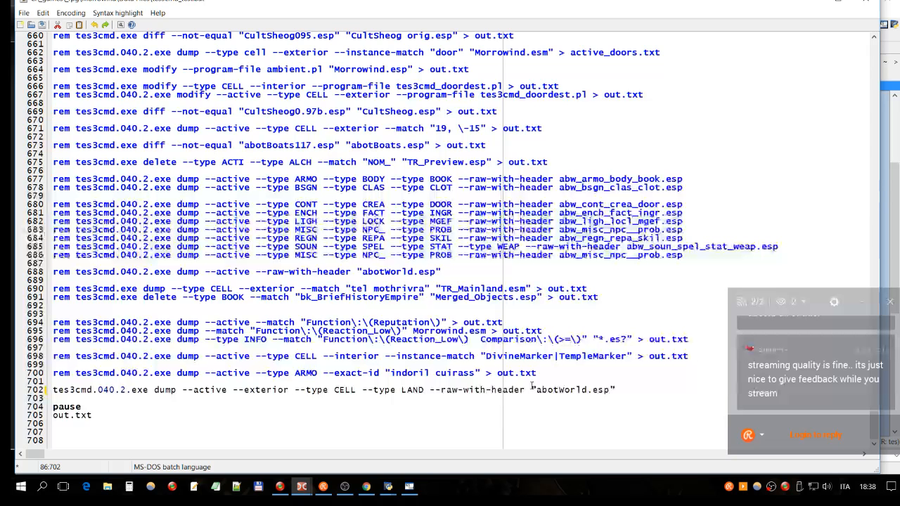
click(469, 390)
click(548, 389)
key(Right)
key(Right)
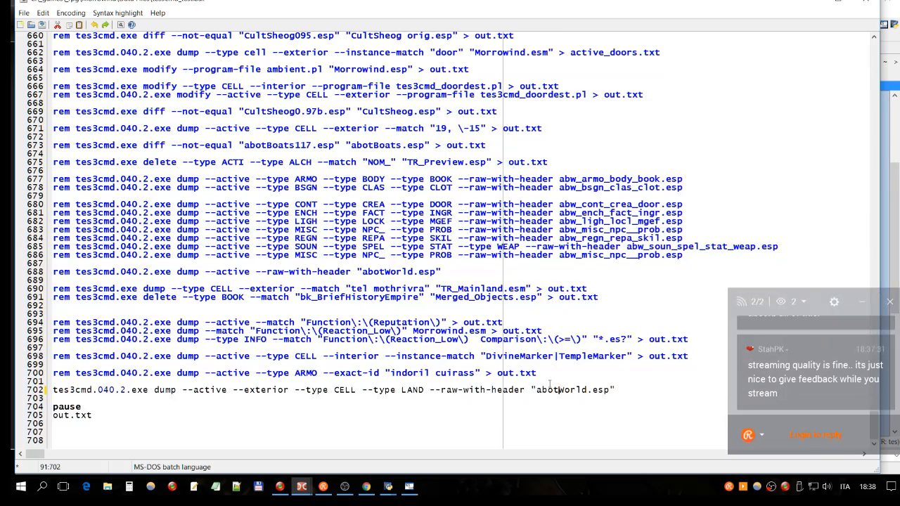
key(Left)
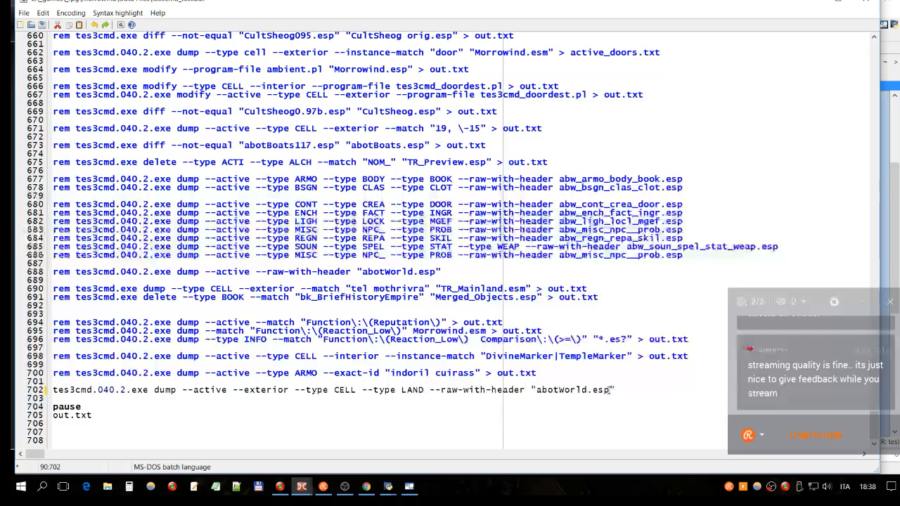
drag(612, 390, 537, 390)
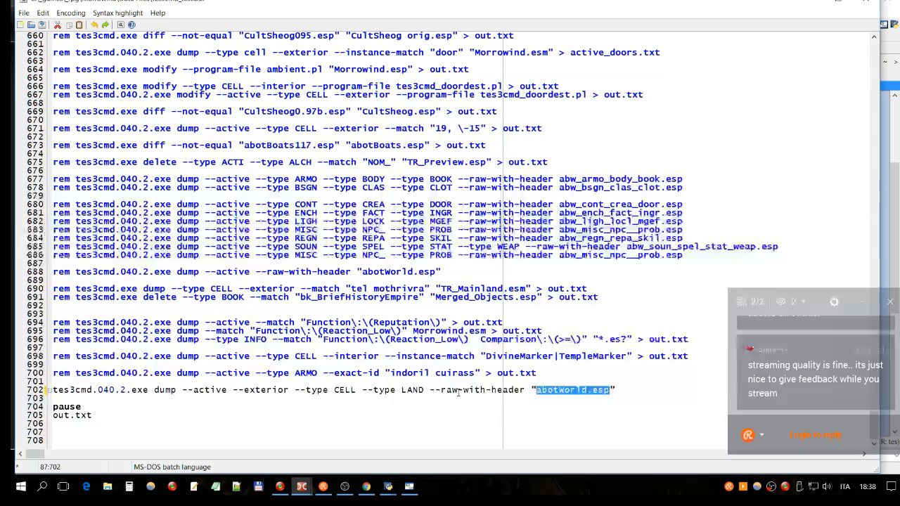
- Compare the --raw-with-header option with the "abotWorld.esp" file name that follows it on line 702
click(526, 390)
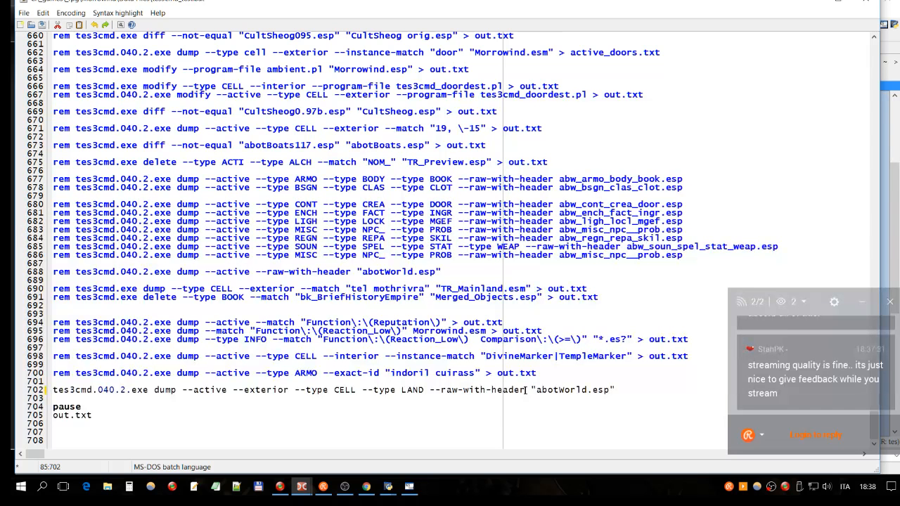
drag(526, 390, 429, 391)
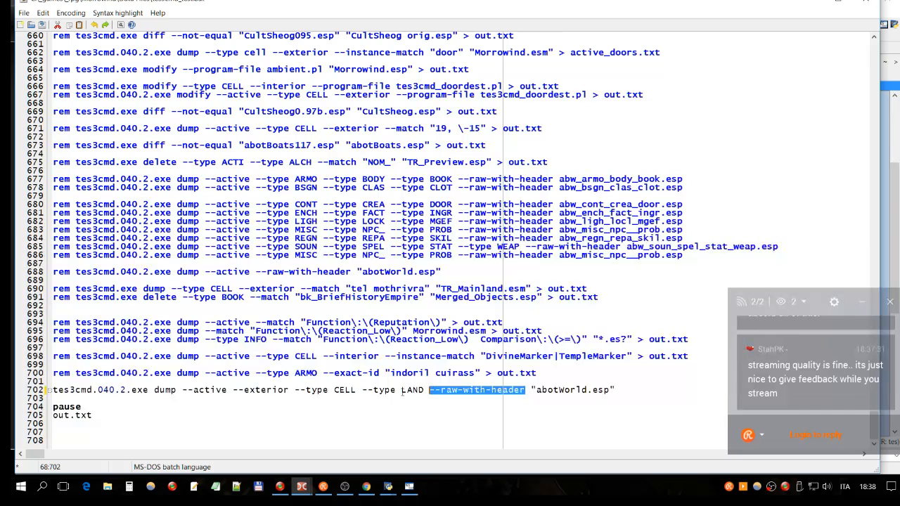
click(405, 391)
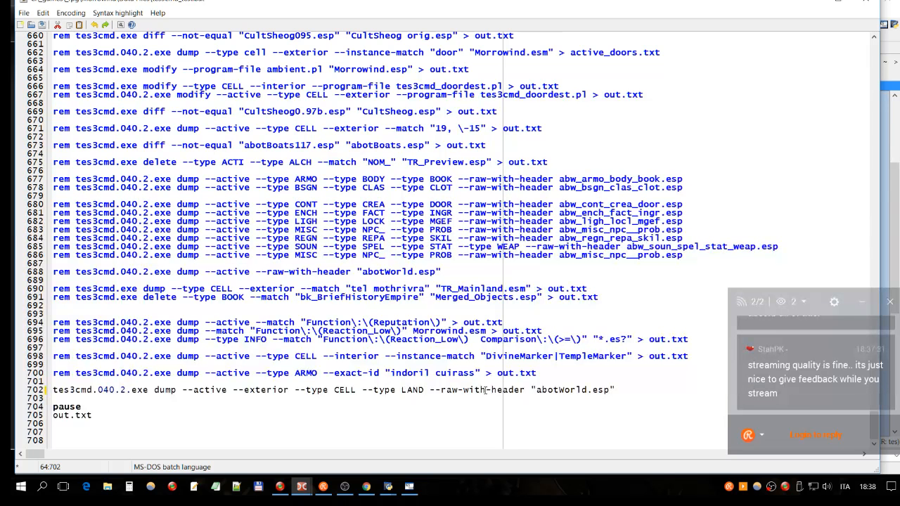
click(605, 390)
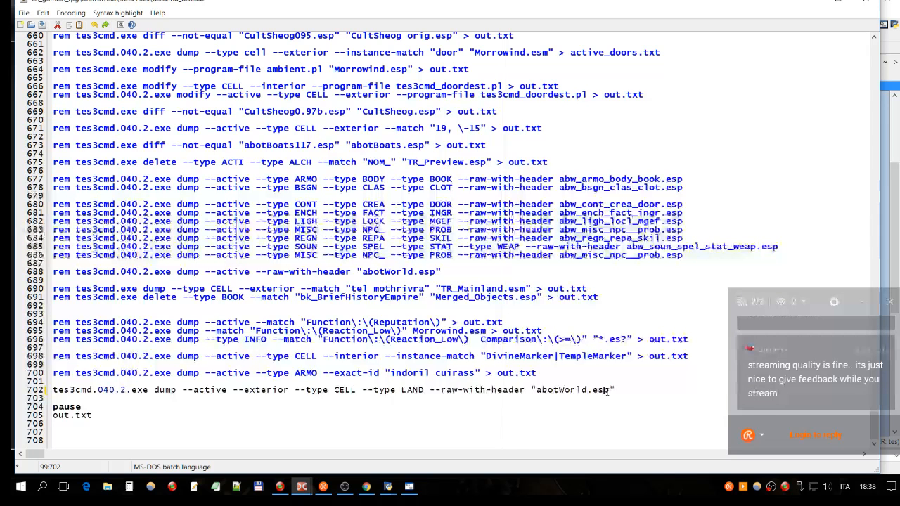
drag(609, 390, 537, 391)
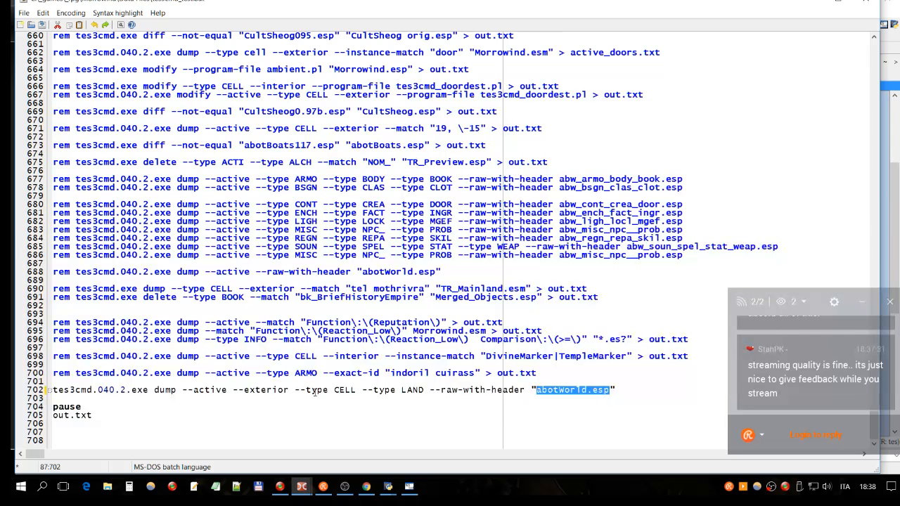
- Examine the --exterior, --type CELL and --type LAND filters on line 702 together with the "abotWorld.esp" file name
click(282, 390)
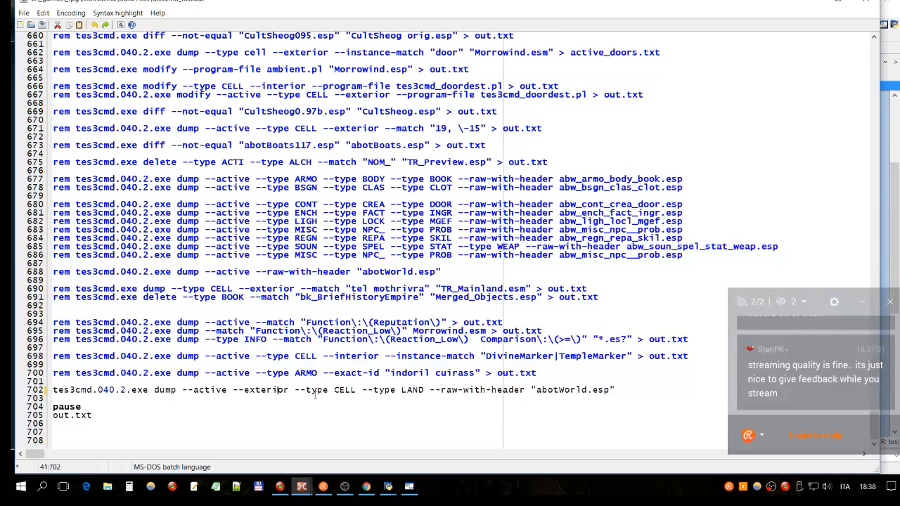
double_click(345, 390)
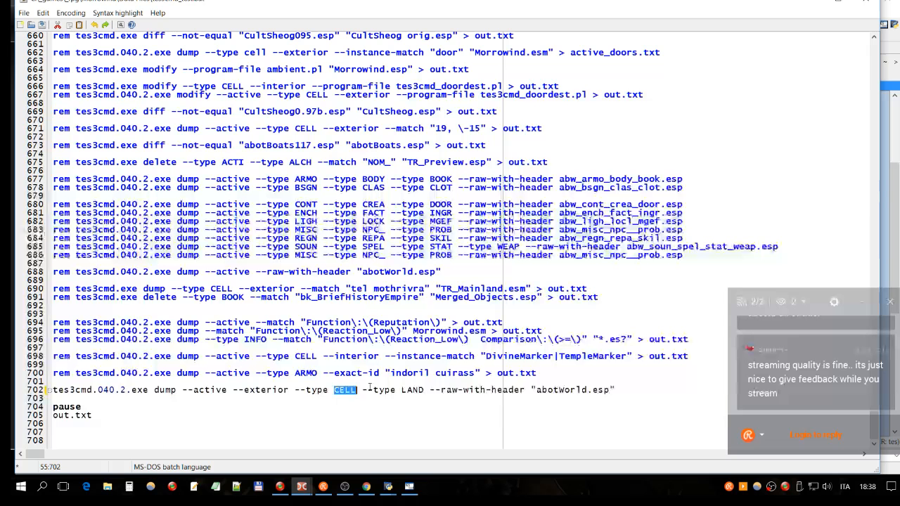
click(407, 390)
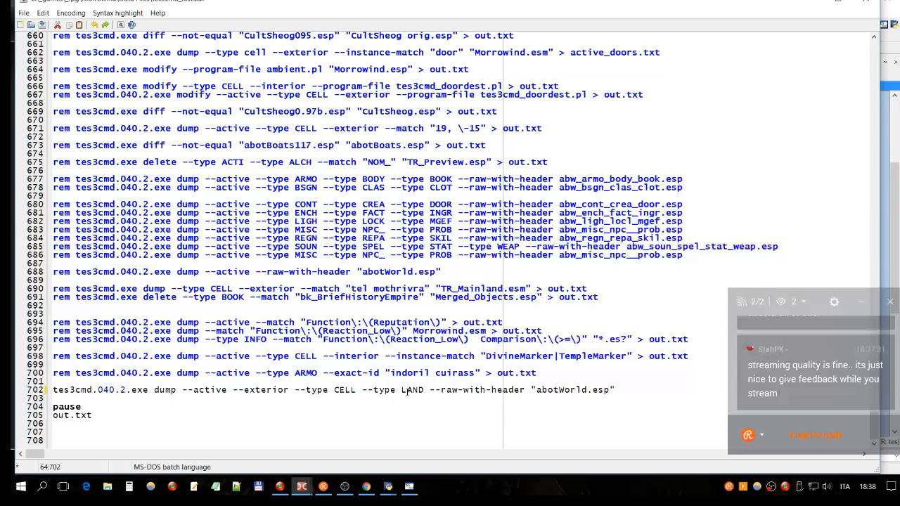
click(285, 390)
click(311, 390)
click(295, 391)
drag(295, 391, 352, 391)
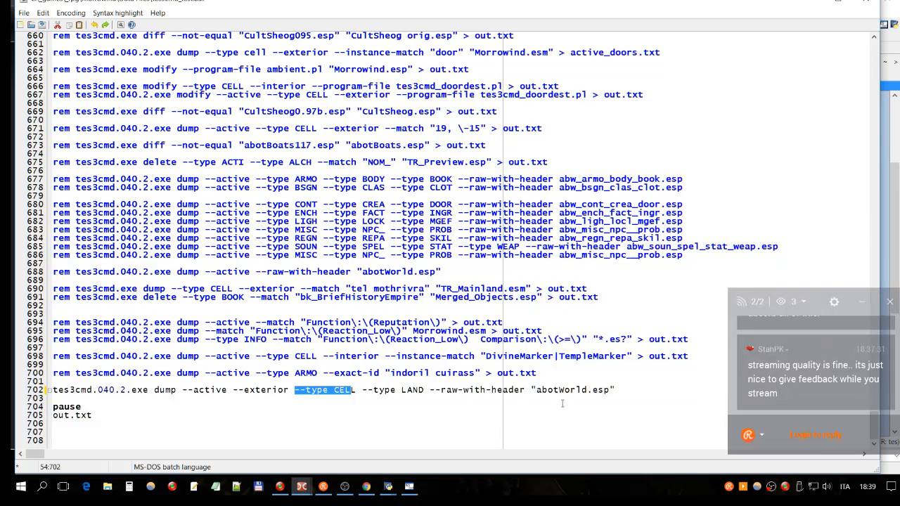
drag(610, 390, 536, 389)
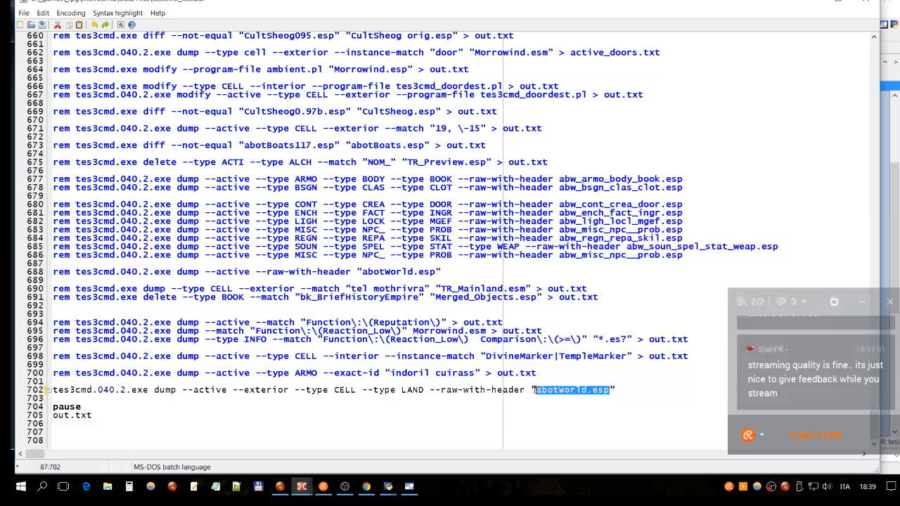
click(360, 391)
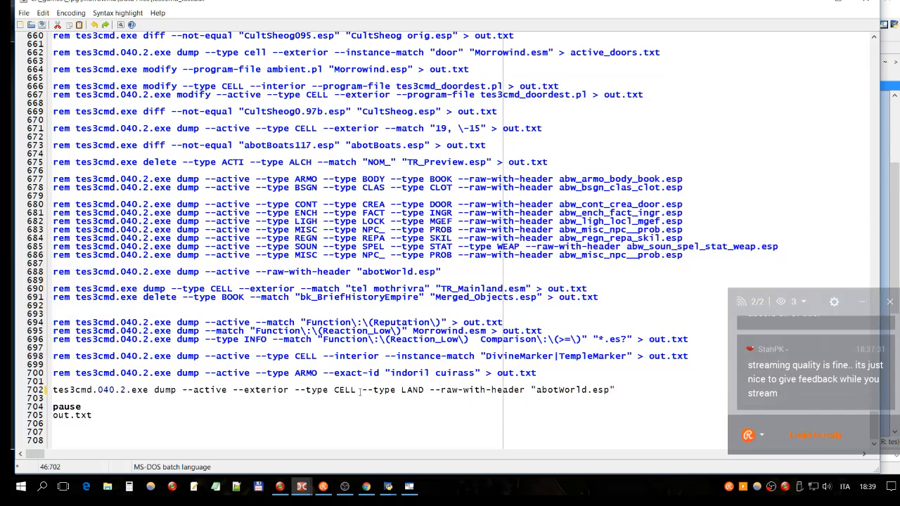
double_click(355, 391)
double_click(412, 391)
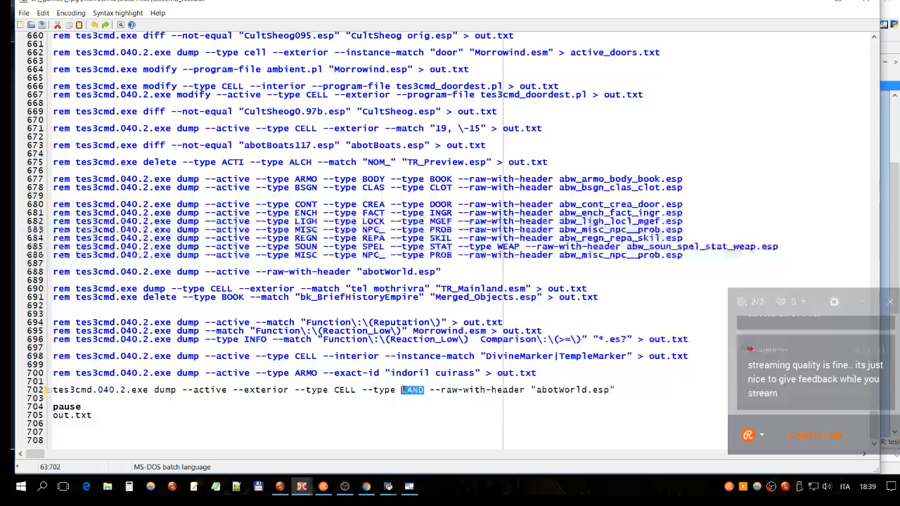
- Examine the --active option in the uncommented dump command on line 702 and enlarge the editor text
click(228, 391)
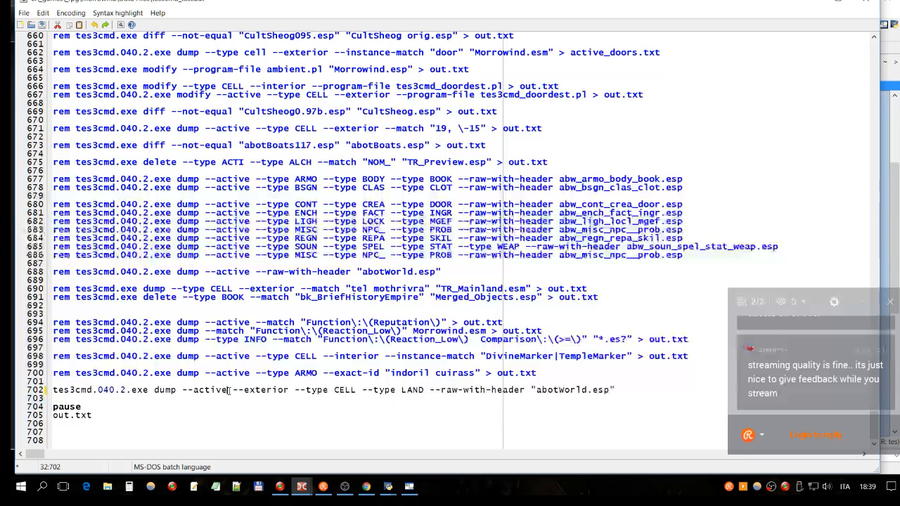
drag(229, 391, 183, 392)
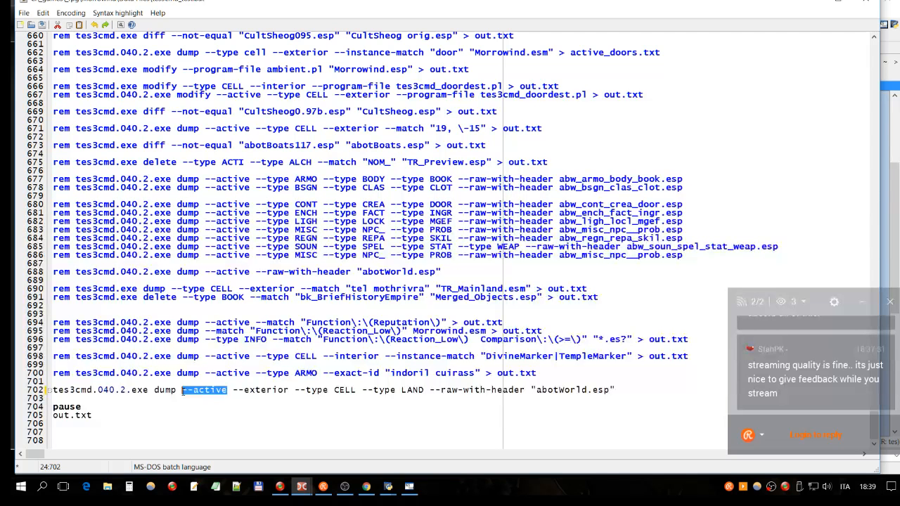
click(232, 391)
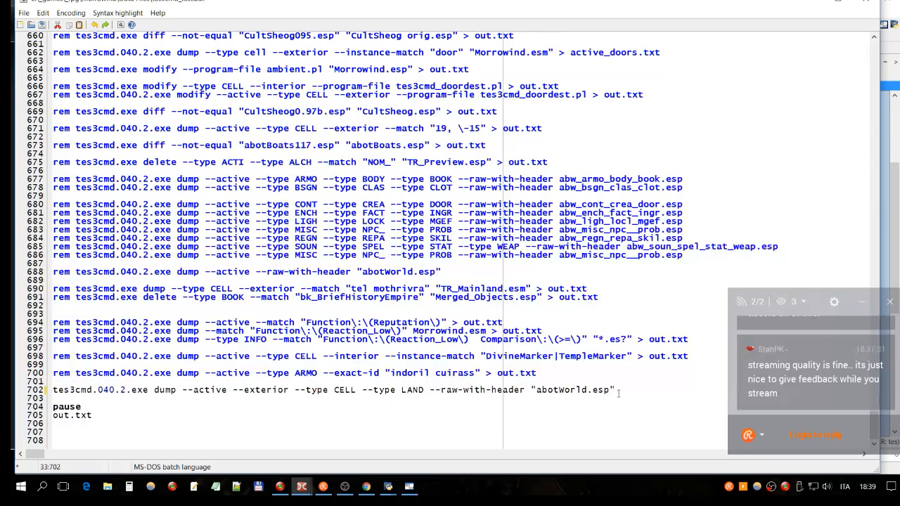
scroll(619, 394, up, 2)
click(701, 369)
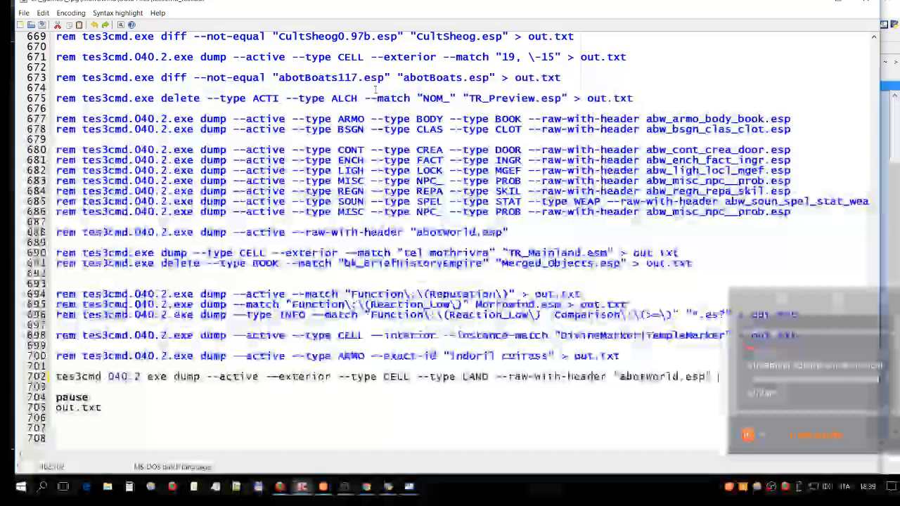
- Review the commented per-record-type dump commands on lines 677 to 686, including their rem prefix, --active option and --type filters
drag(364, 212, 469, 211)
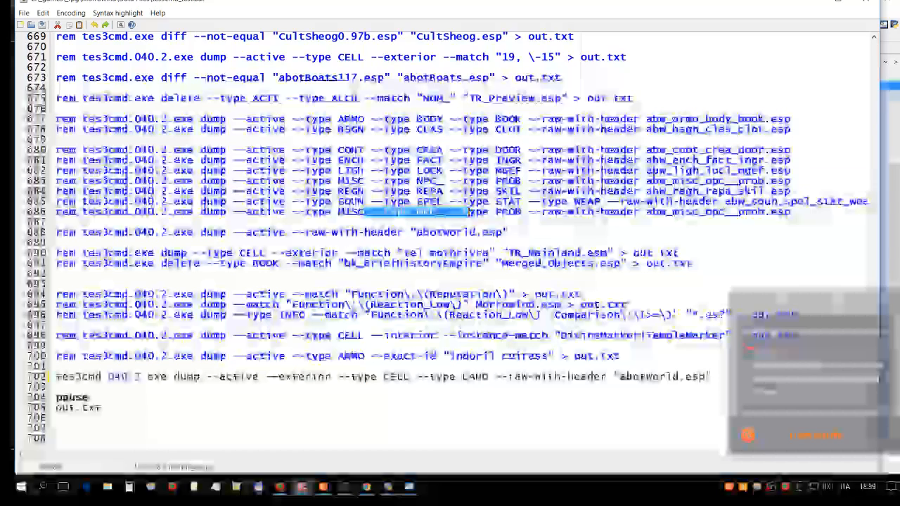
click(69, 212)
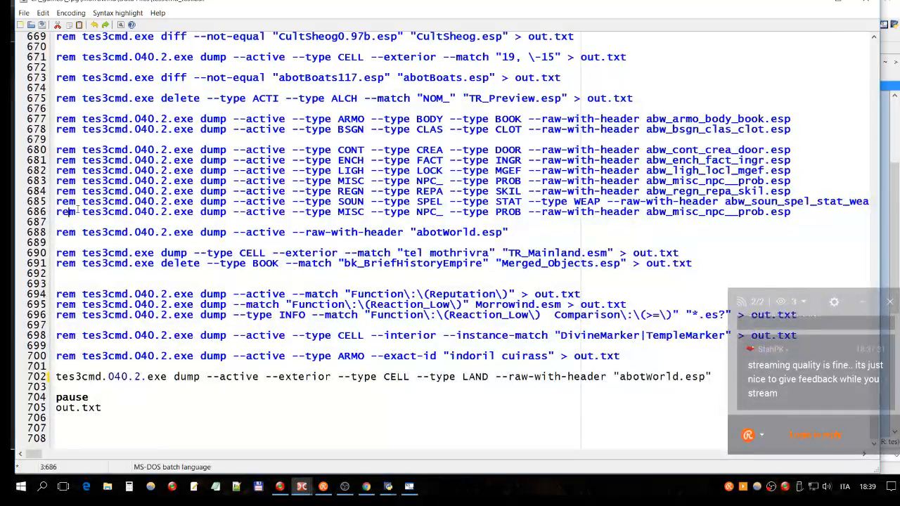
drag(81, 211, 56, 202)
click(212, 221)
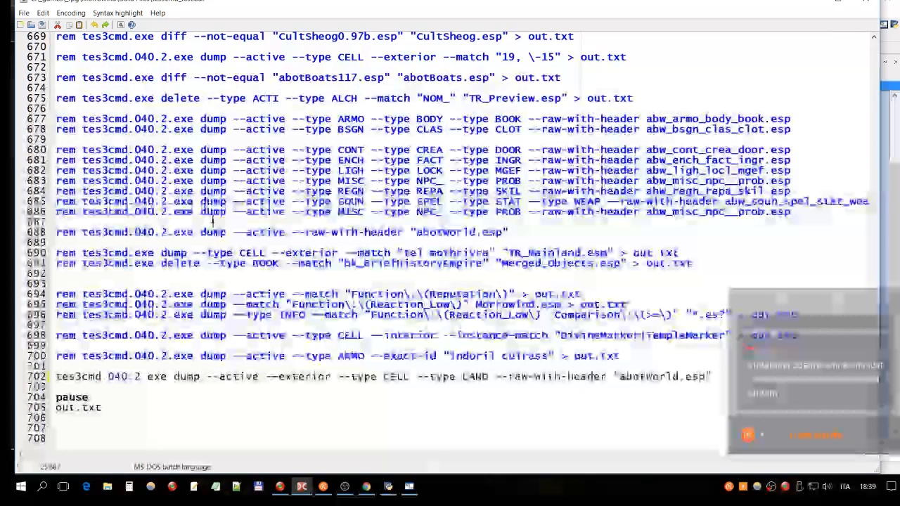
click(239, 180)
drag(239, 180, 362, 180)
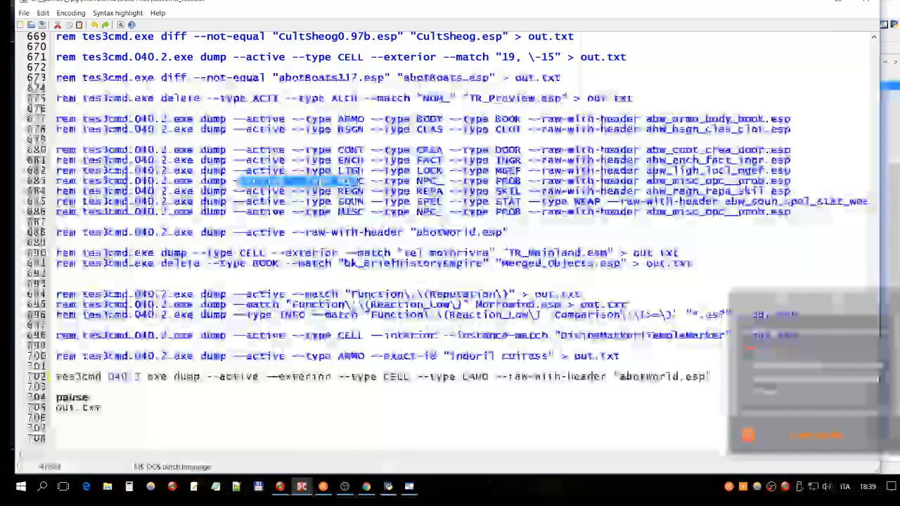
click(408, 109)
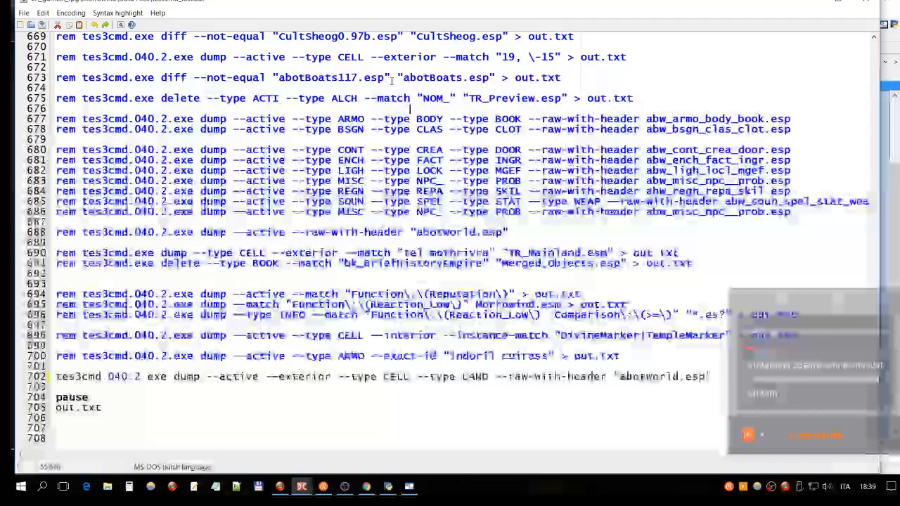
scroll(392, 81, up, 2)
scroll(405, 141, down, 2)
click(416, 161)
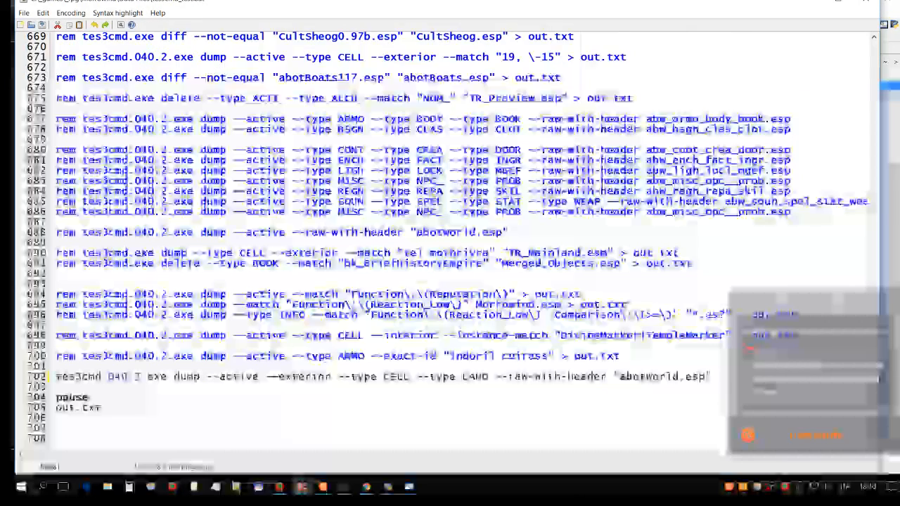
- Review the complete uncommented tes3cmd.040.2.exe dump command on line 702 from start to end
click(87, 367)
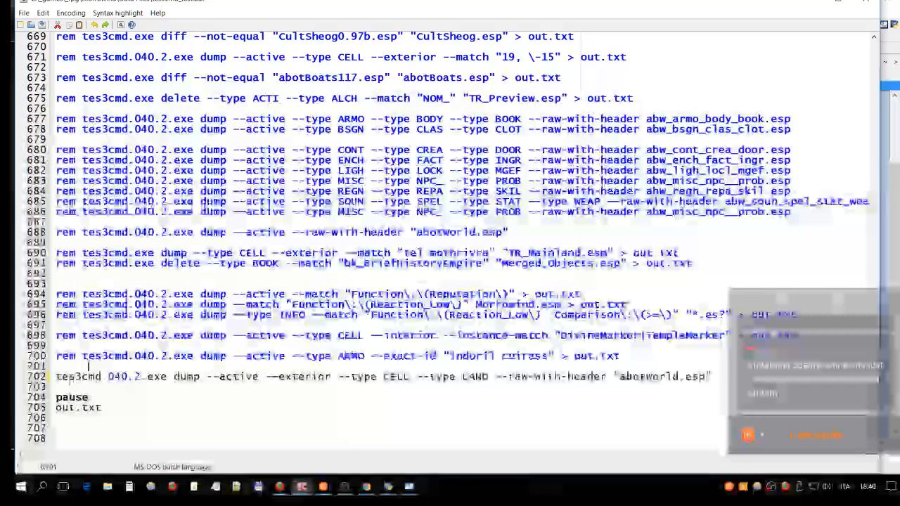
drag(56, 377, 529, 377)
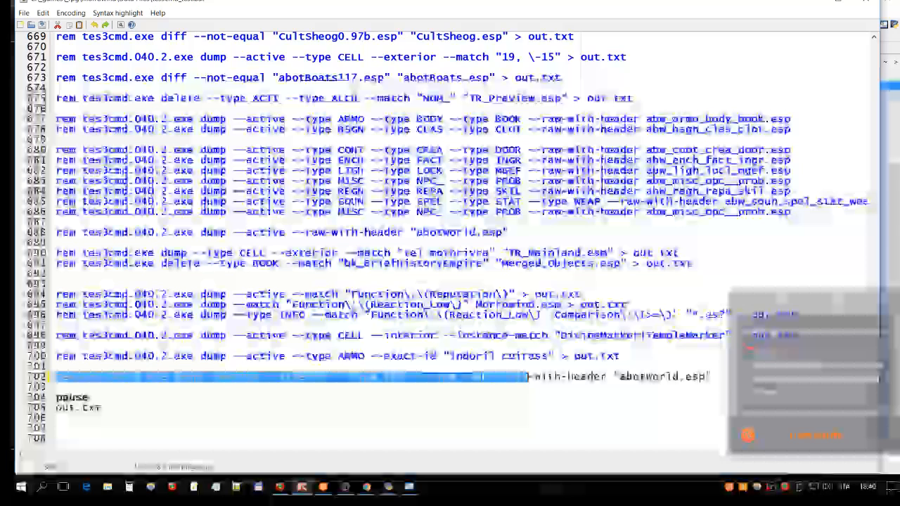
click(62, 377)
drag(62, 377, 640, 377)
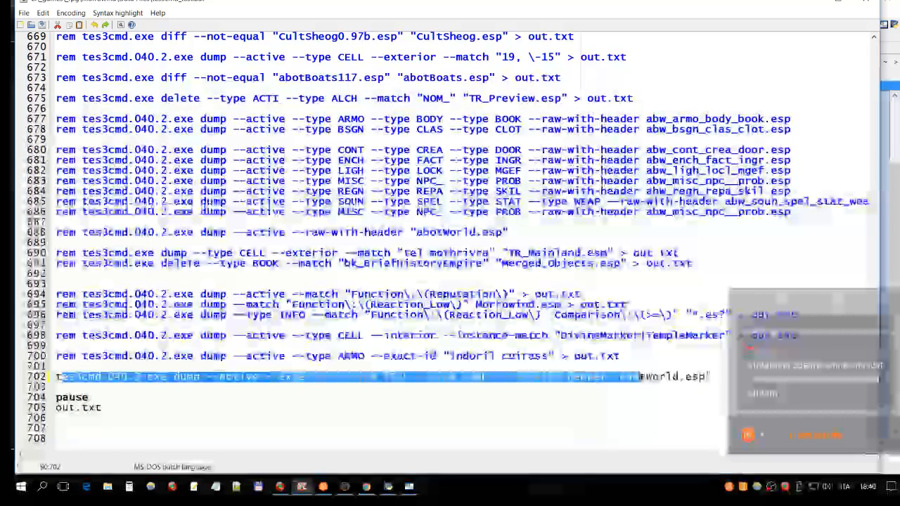
drag(712, 377, 62, 377)
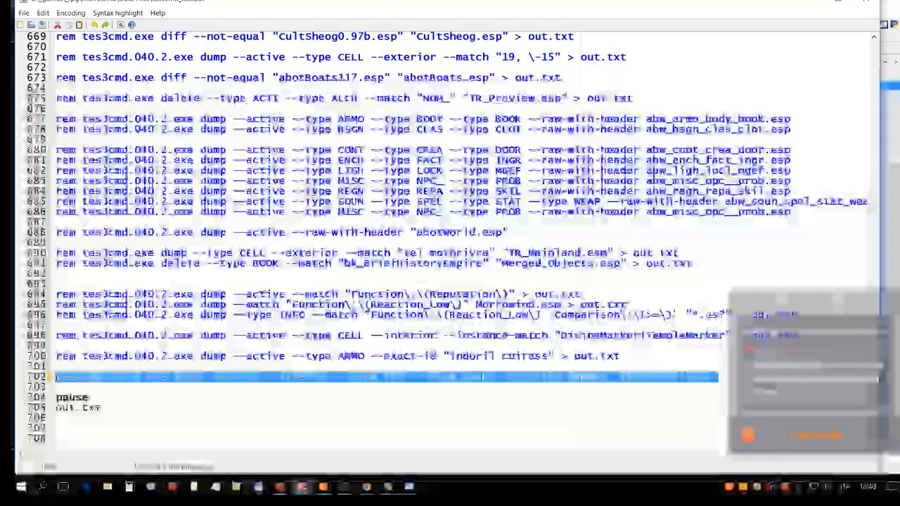
- Examine the "abotWorld.esp" output name, the CELL record type and the --active option on line 702
click(262, 377)
drag(706, 377, 621, 377)
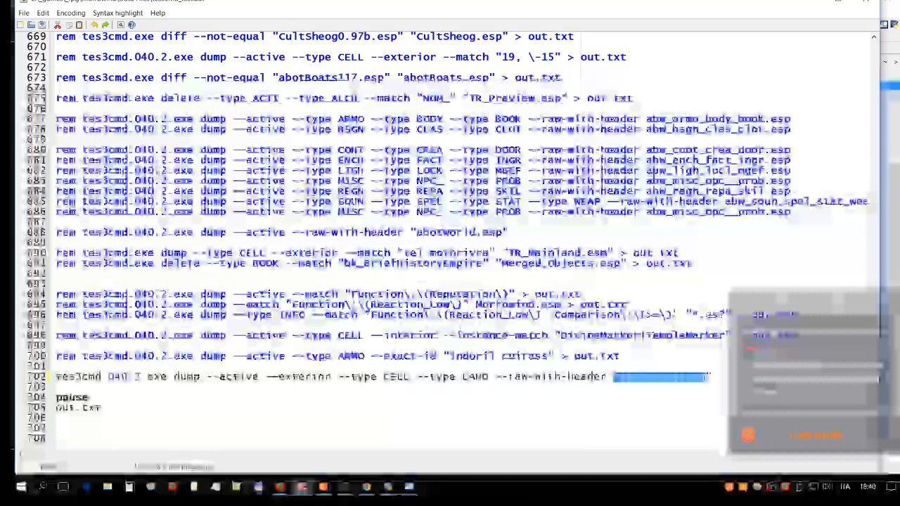
click(386, 377)
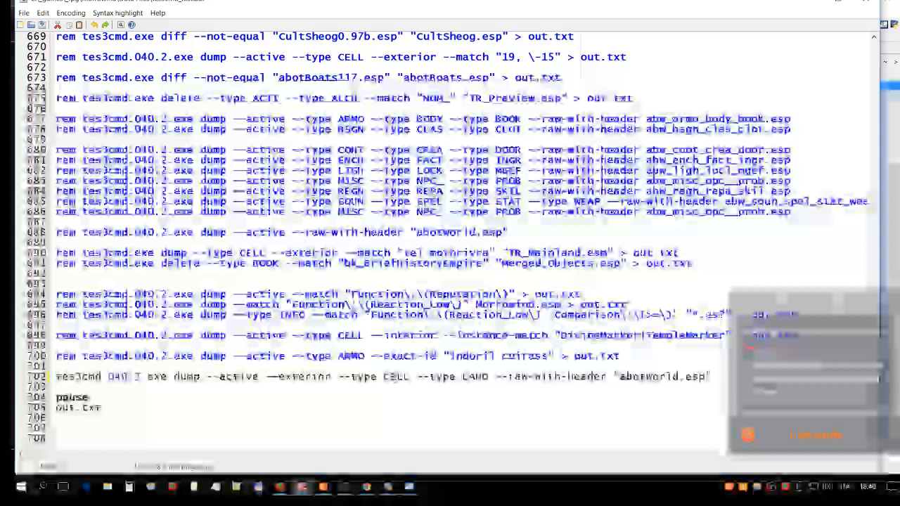
double_click(397, 378)
click(397, 378)
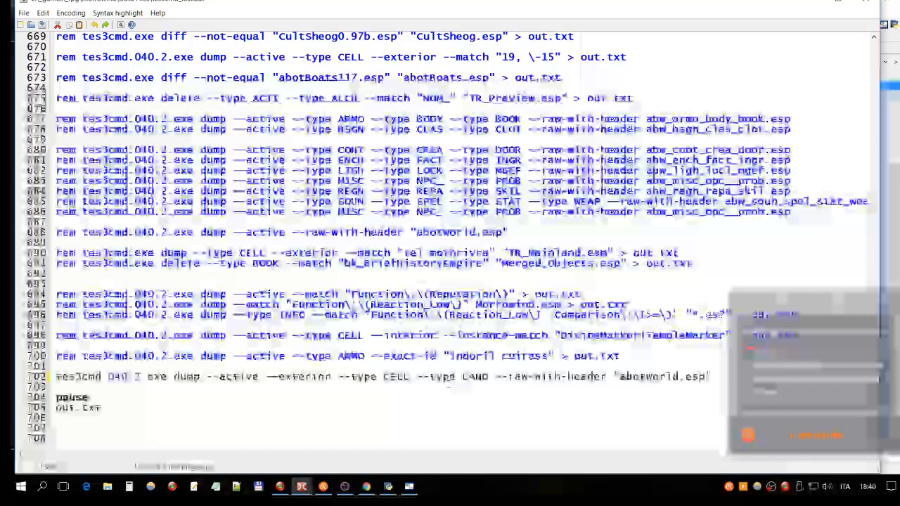
drag(331, 377, 259, 377)
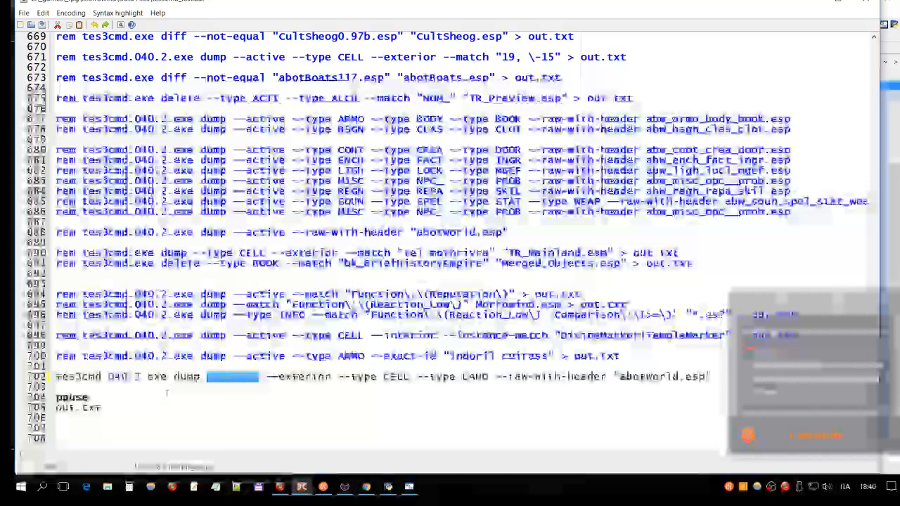
- Save the edited tes3cmd_test batch file and close the editor to return to the Data Files listing
click(103, 377)
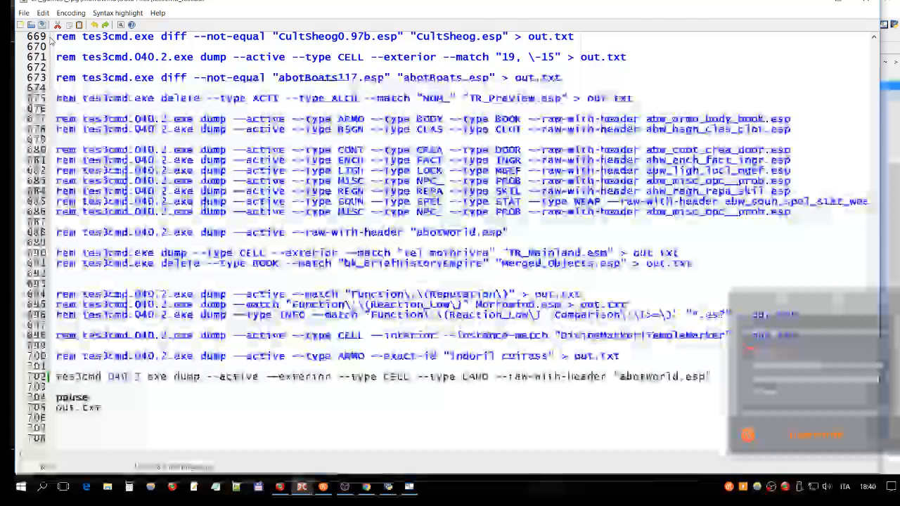
key(Escape)
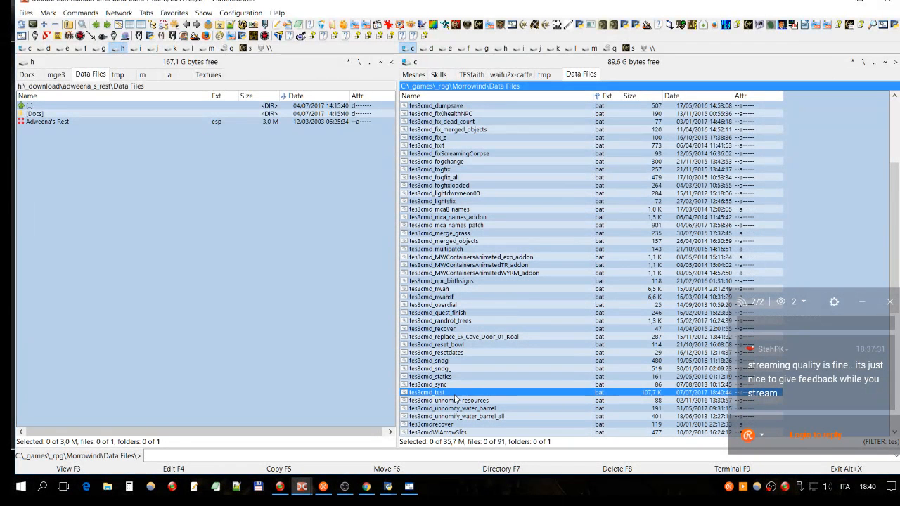
key(Up)
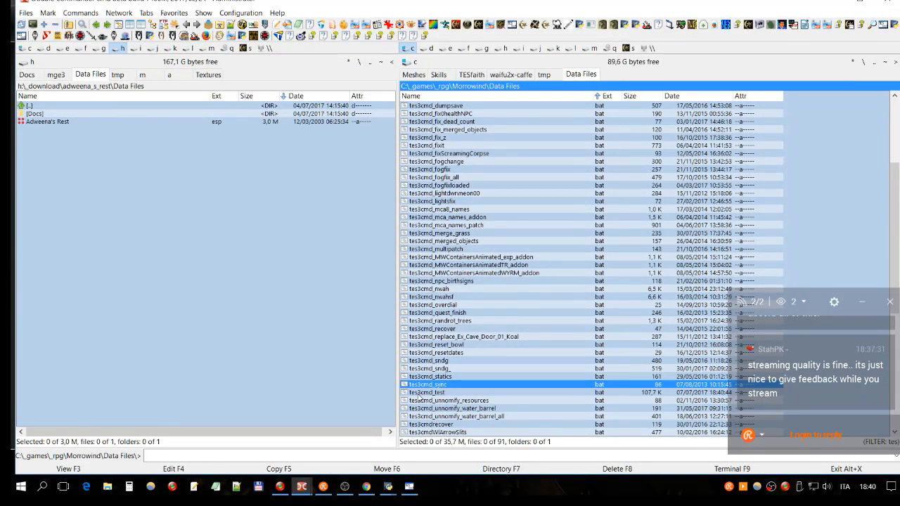
- Run tes3cmd_test.bat to dump the records into abotWorld.esp, then dismiss the finished console and close out.txt
click(419, 393)
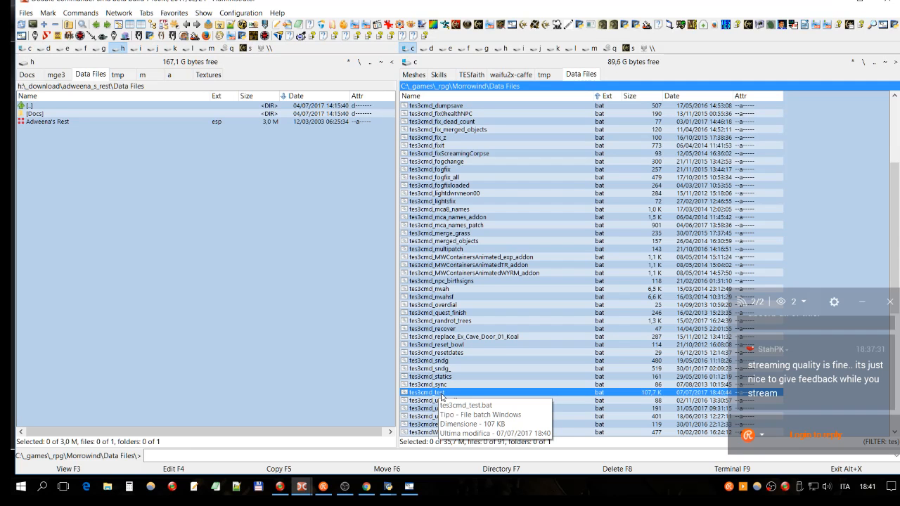
double_click(441, 397)
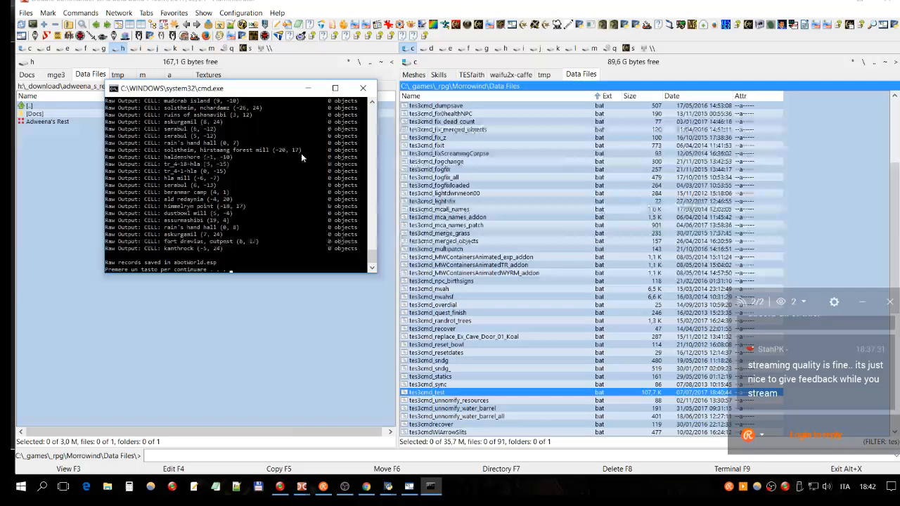
key(Return)
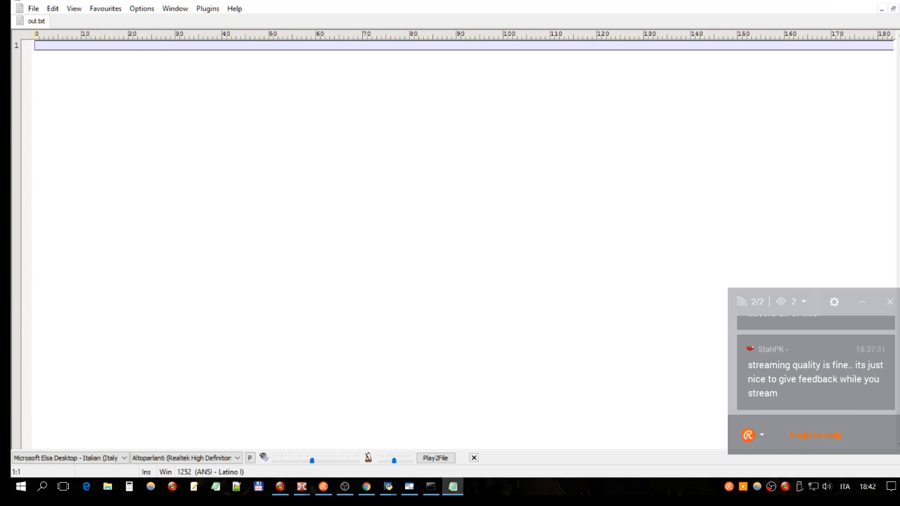
click(892, 3)
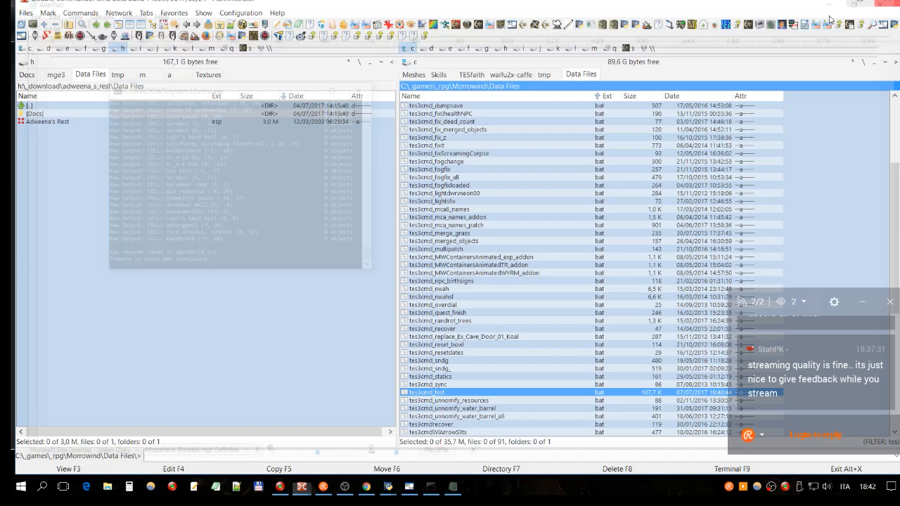
- Sort the Morrowind Data Files listing by date, then by name, and look through it from the beginning
scroll(688, 134, up, 5)
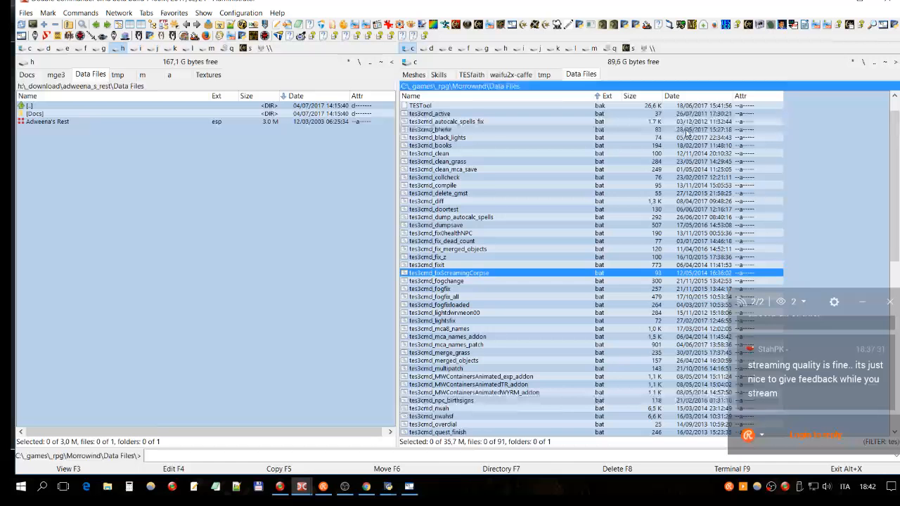
click(680, 97)
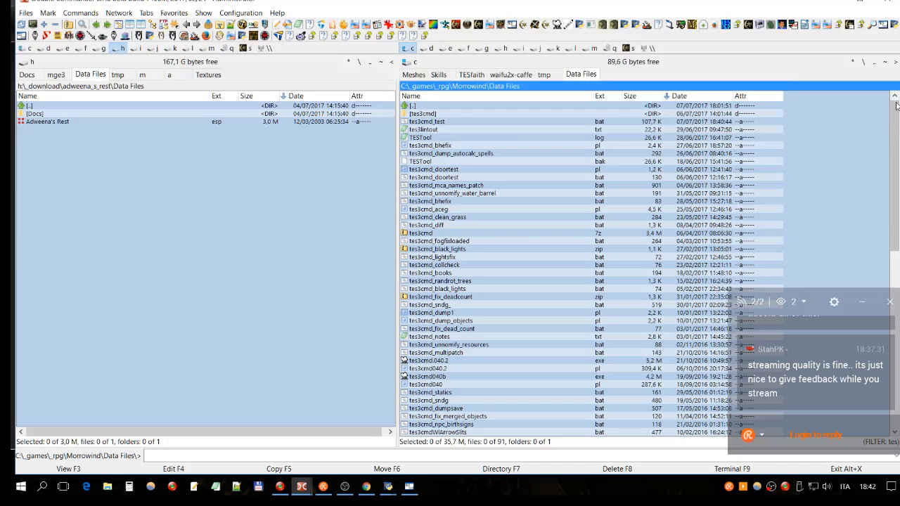
click(521, 123)
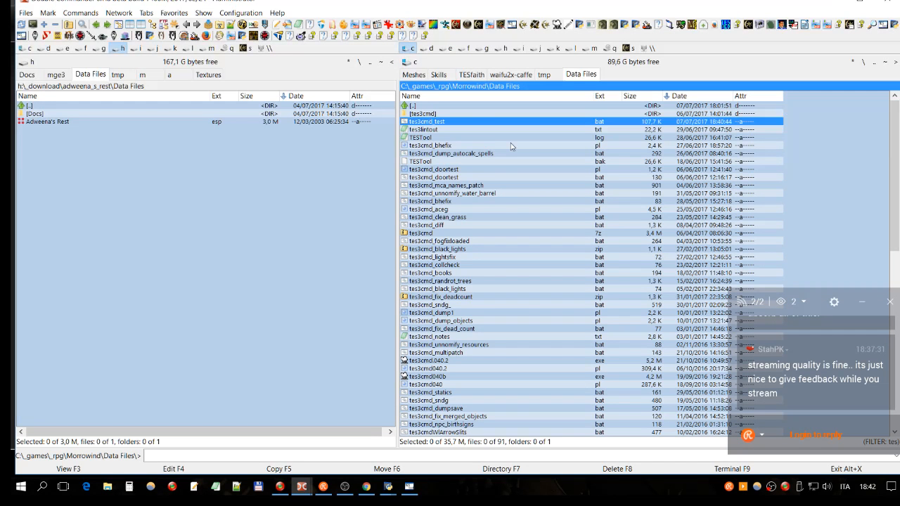
key(ctrl+F3)
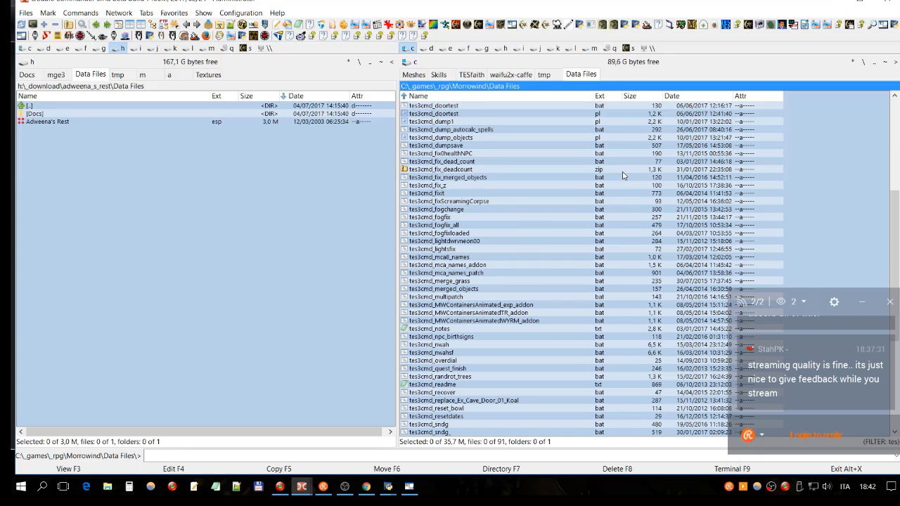
click(895, 185)
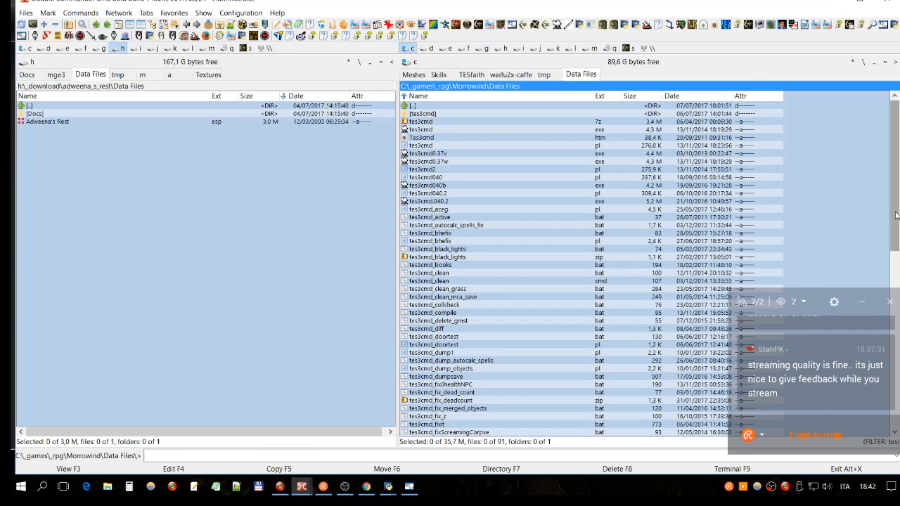
- Switch to the Wrye Mash mod list and dismiss the notice about reset modified dates
mouse_move(388, 487)
click(430, 422)
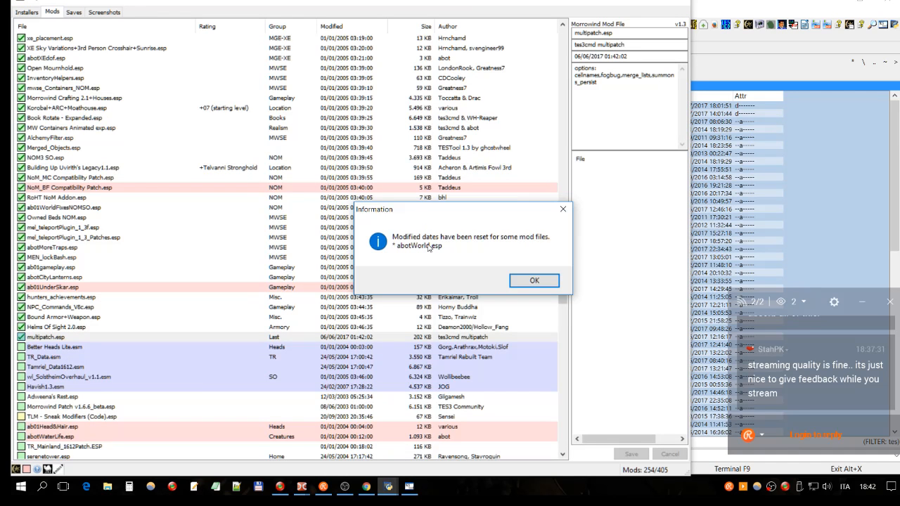
key(Return)
- Sort the mods by file name and select abotWorld.esp to inspect its size and modified date
drag(565, 276, 563, 299)
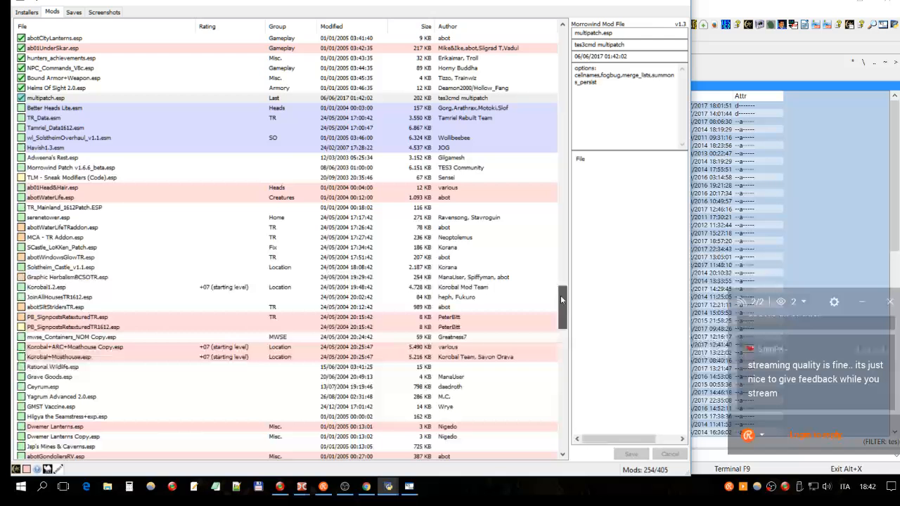
click(159, 27)
scroll(141, 219, down, 5)
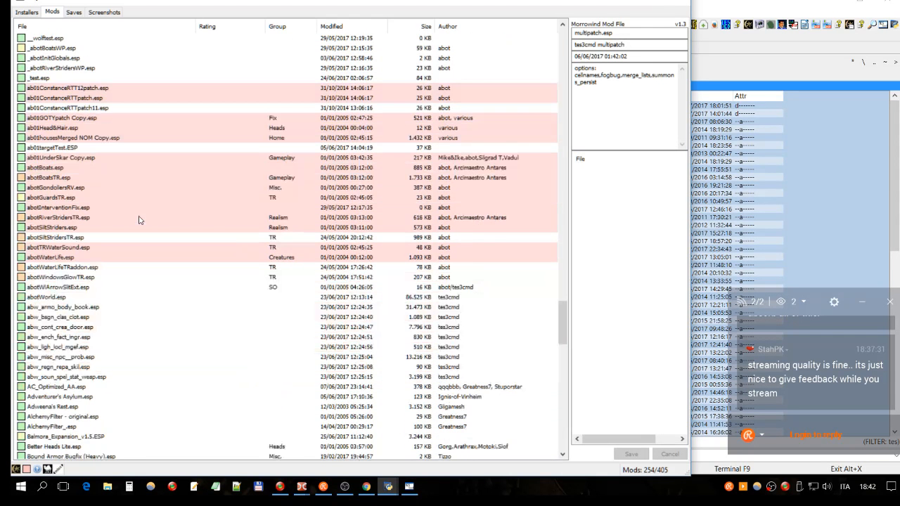
scroll(92, 246, down, 1)
click(64, 267)
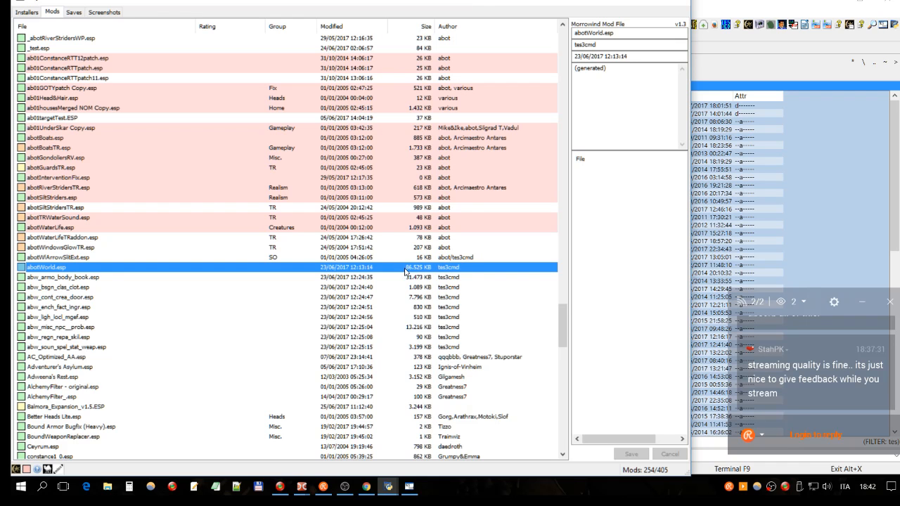
click(352, 260)
click(340, 269)
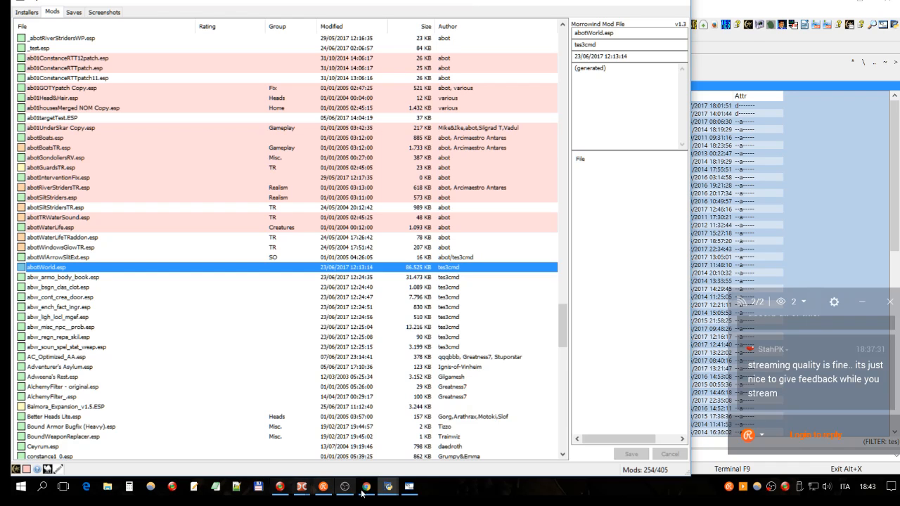
- Switch to Double Commander and launch the TESfaith# tool
click(299, 488)
click(282, 464)
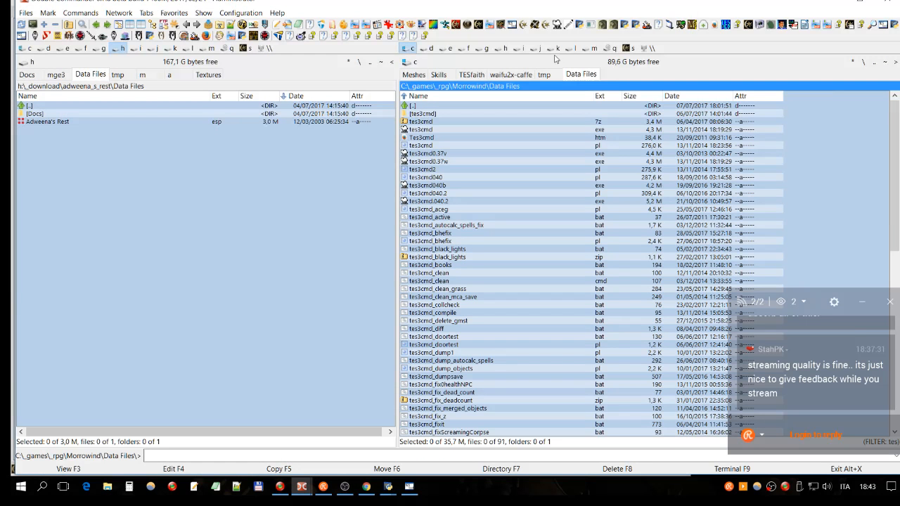
click(771, 25)
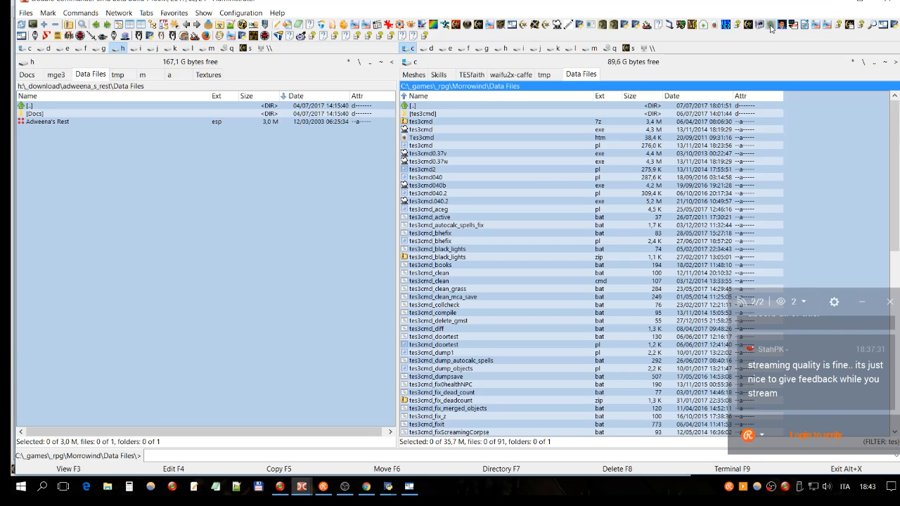
- Switch to Chrome and search the Morrowind Modding History site for tesfaith
click(367, 486)
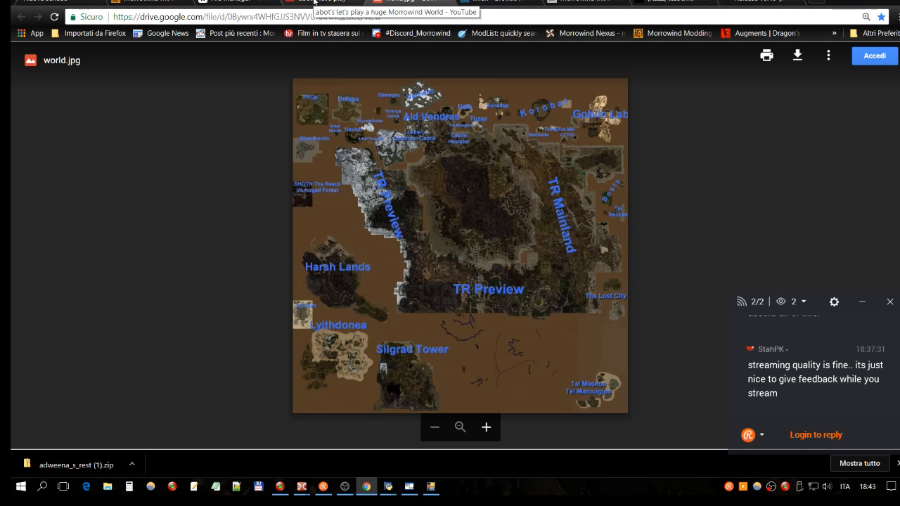
click(572, 2)
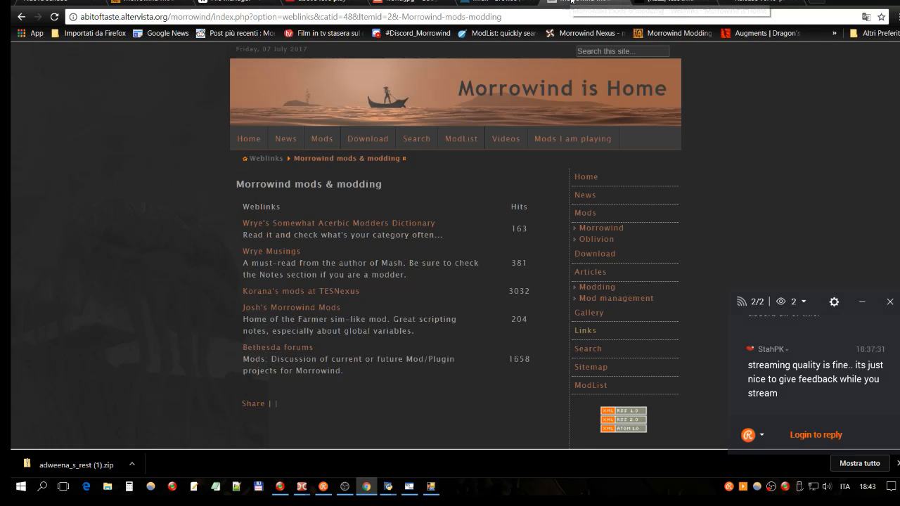
click(137, 2)
scroll(633, 104, up, 2)
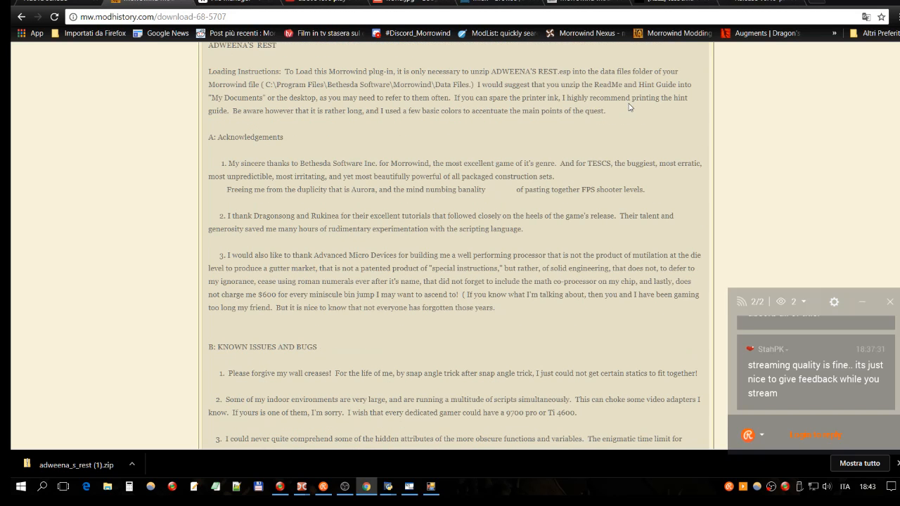
scroll(629, 103, up, 4)
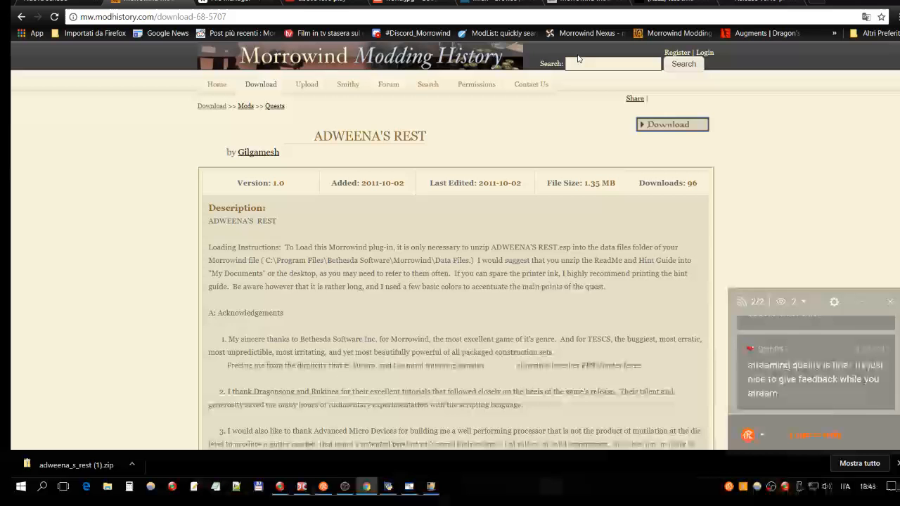
click(437, 86)
click(363, 154)
text(tesfa)
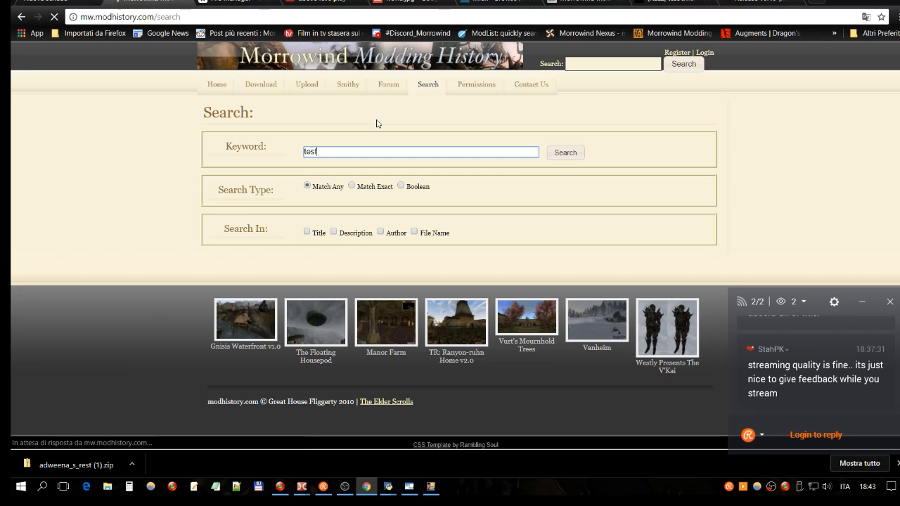
text(ith)
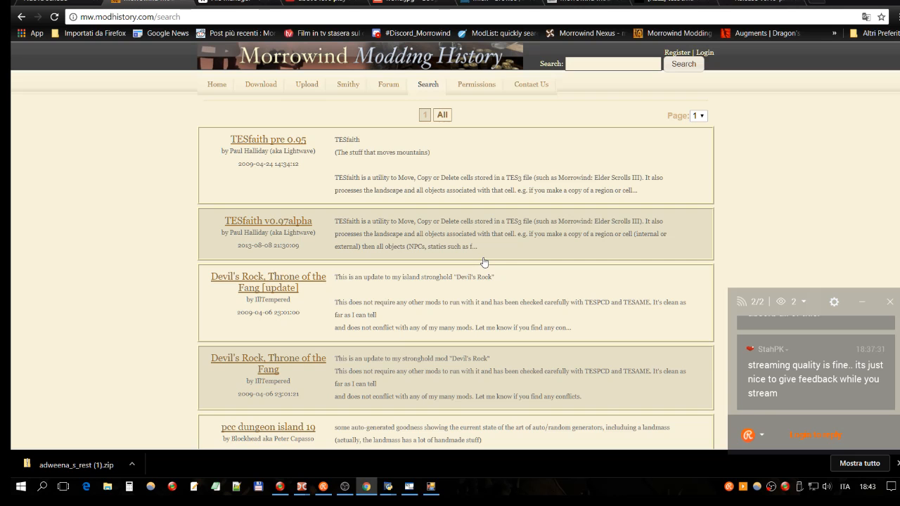
- Look through the TESfaith search results down to the end of the page
scroll(484, 263, down, 2)
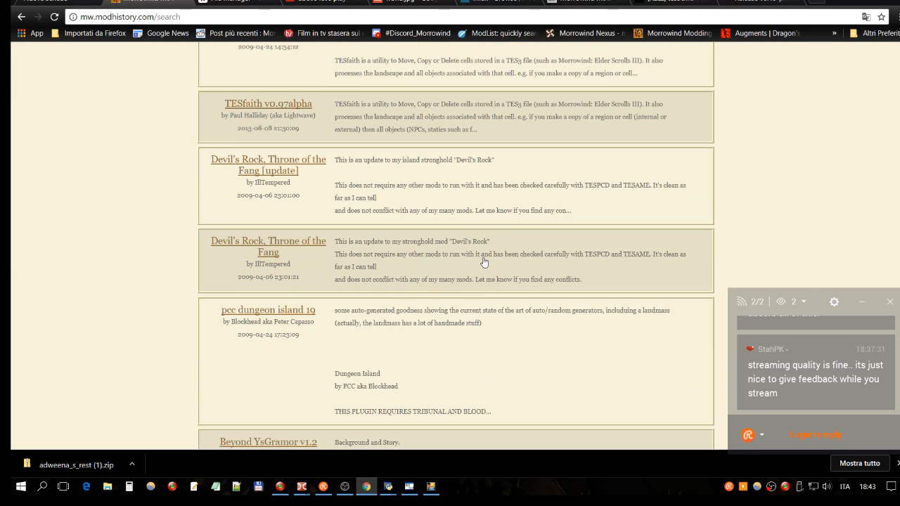
scroll(484, 262, down, 2)
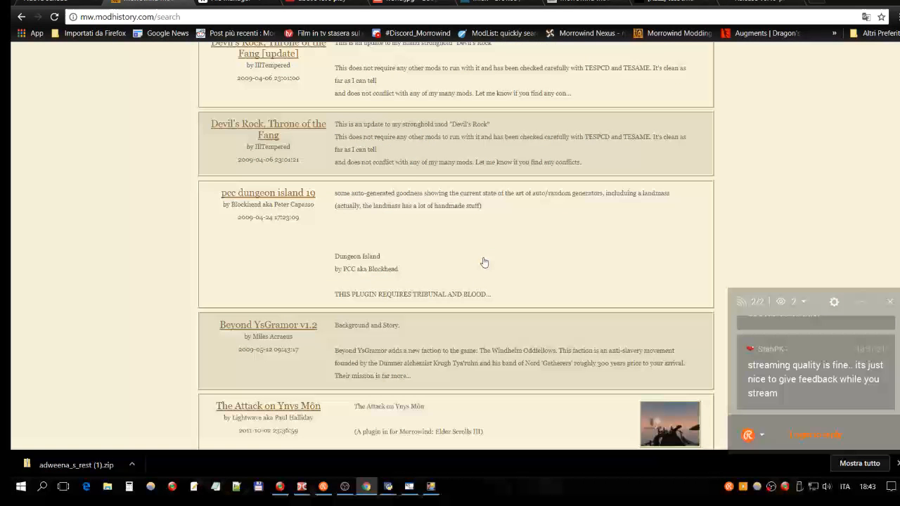
scroll(483, 262, up, 4)
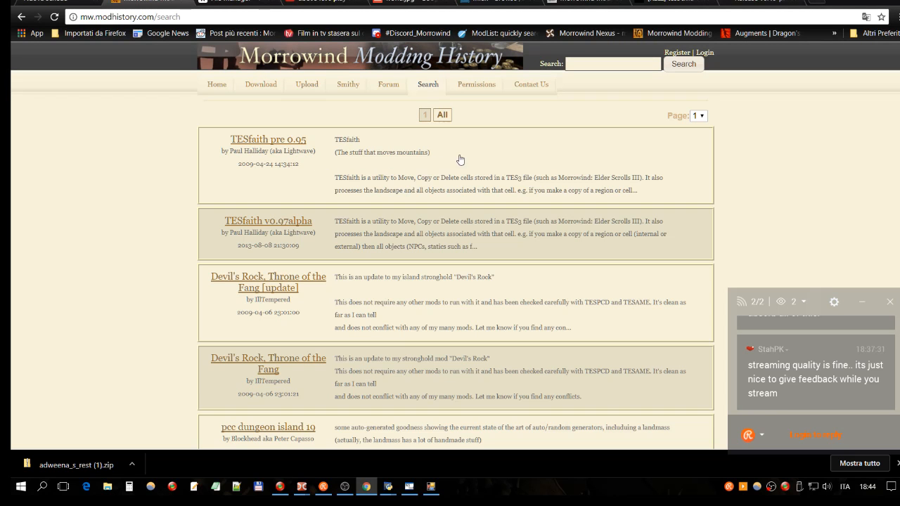
scroll(483, 155, down, 8)
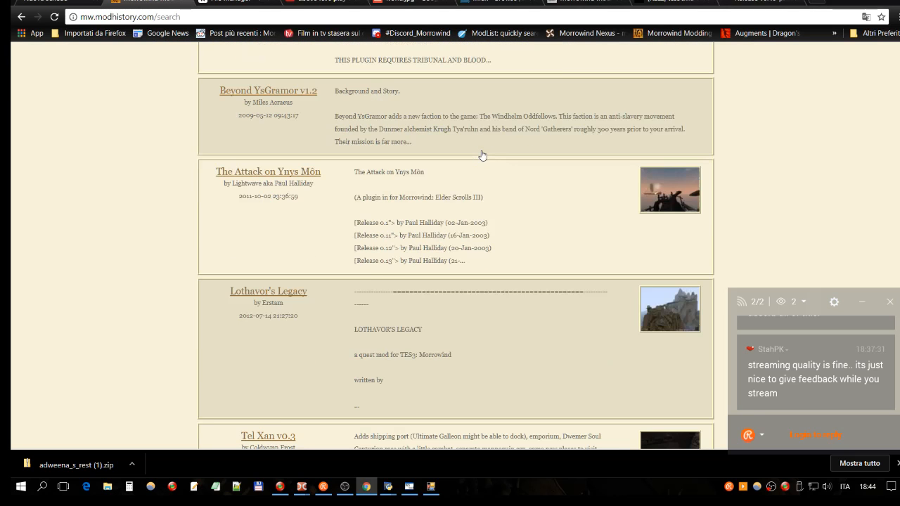
scroll(482, 155, down, 3)
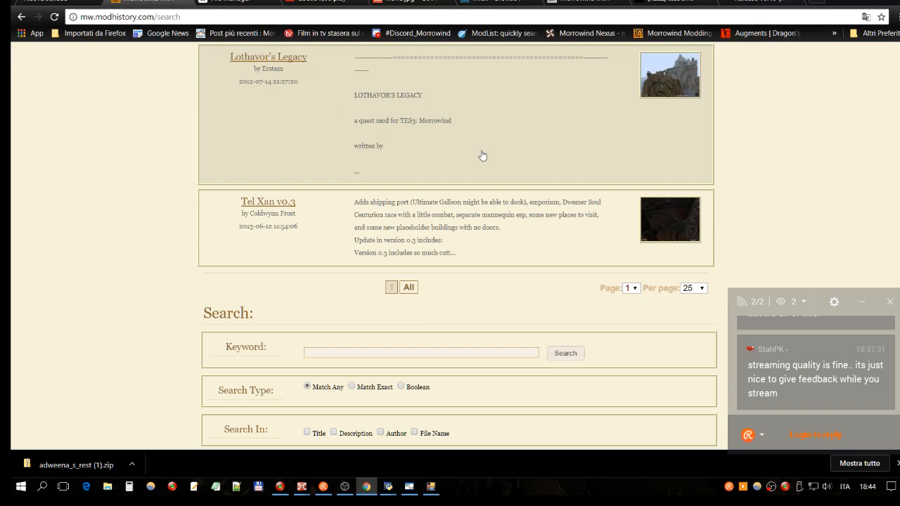
- Open the Morrowind modding tools category in the Weblinks section of the Morrowind is Home site
key(ctrl+t)
click(520, 5)
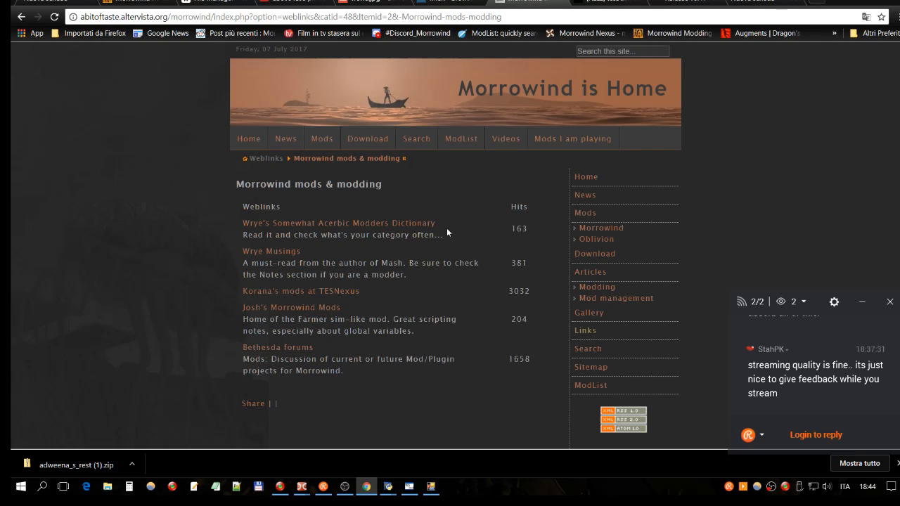
scroll(608, 215, down, 1)
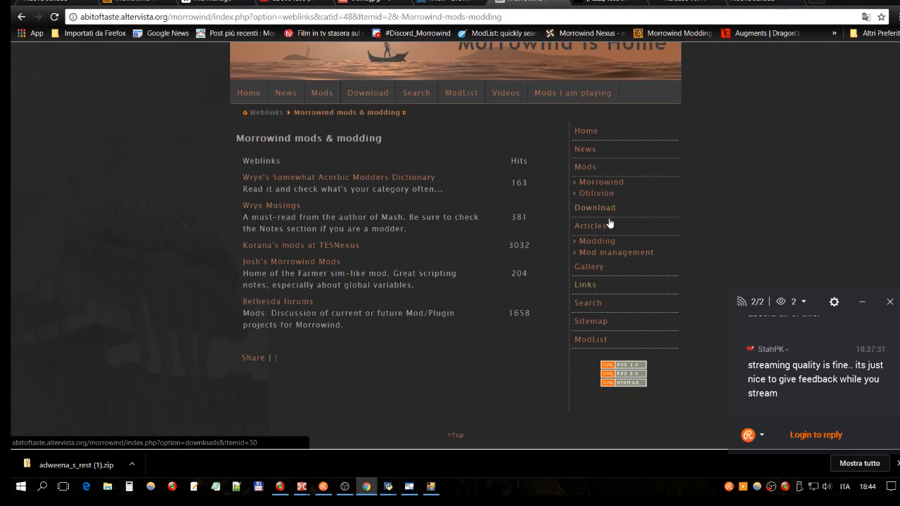
click(590, 290)
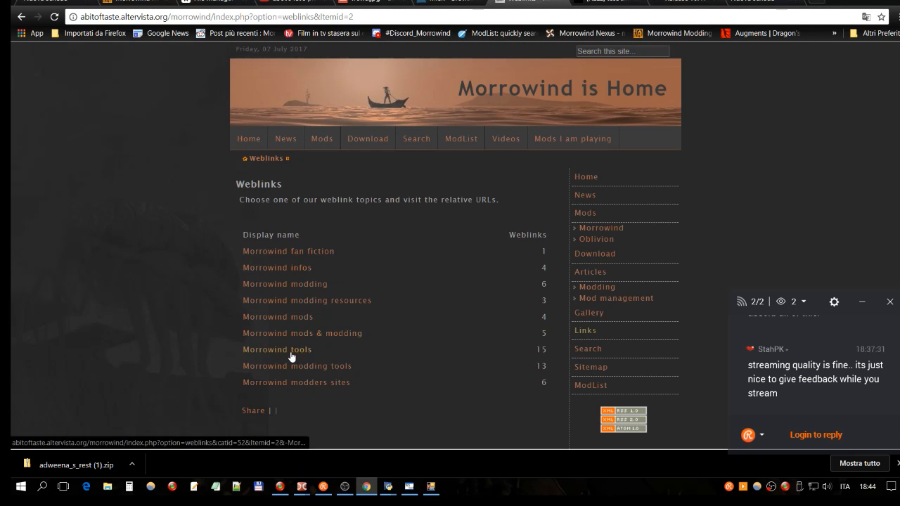
click(313, 367)
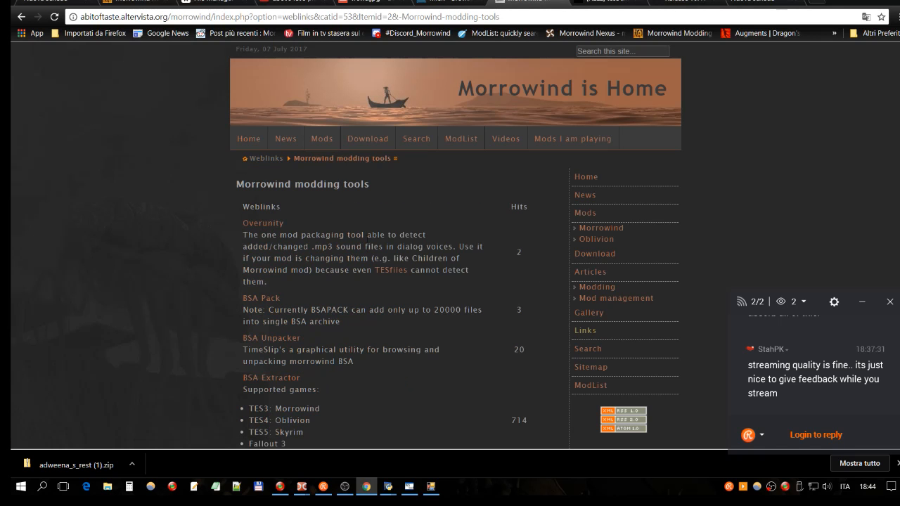
- Look through the modding tools list for the TESfaith 0.97alpha and Lightwave homepage entries
scroll(367, 239, down, 2)
scroll(367, 241, down, 1)
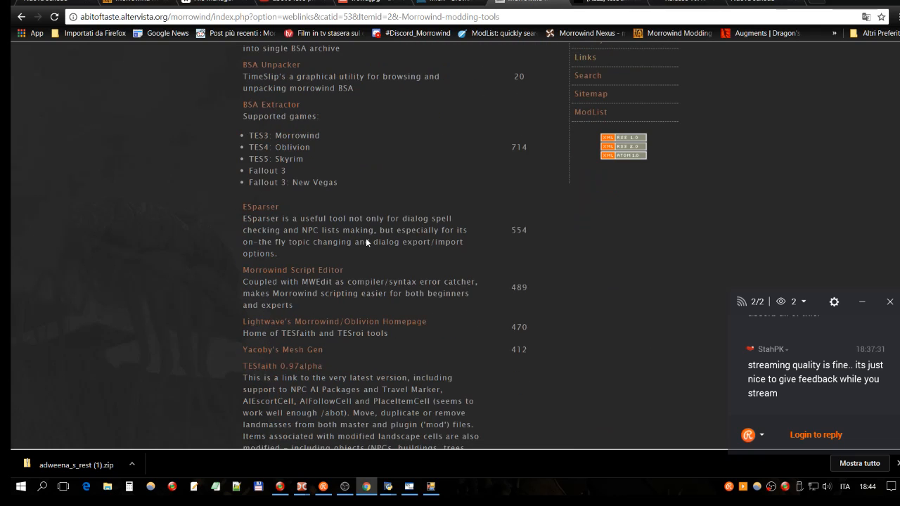
scroll(367, 241, down, 2)
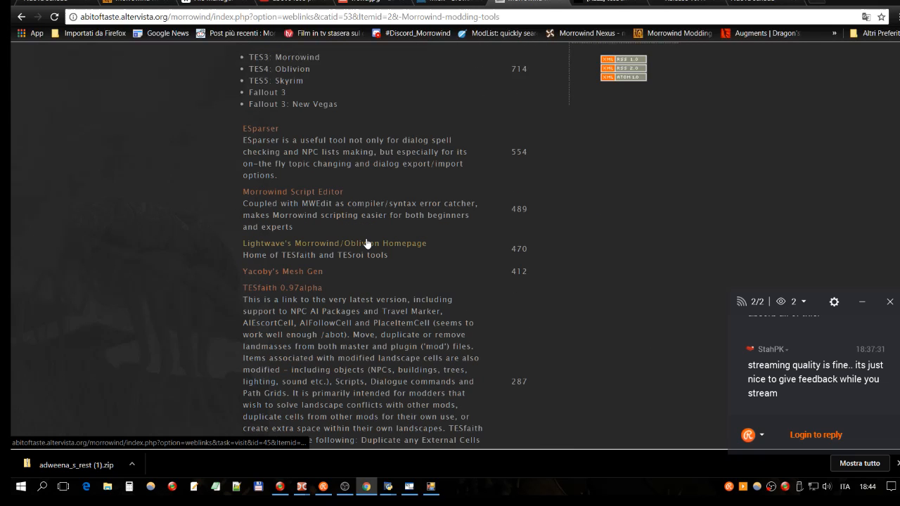
scroll(313, 208, down, 3)
scroll(293, 118, down, 2)
scroll(432, 165, up, 5)
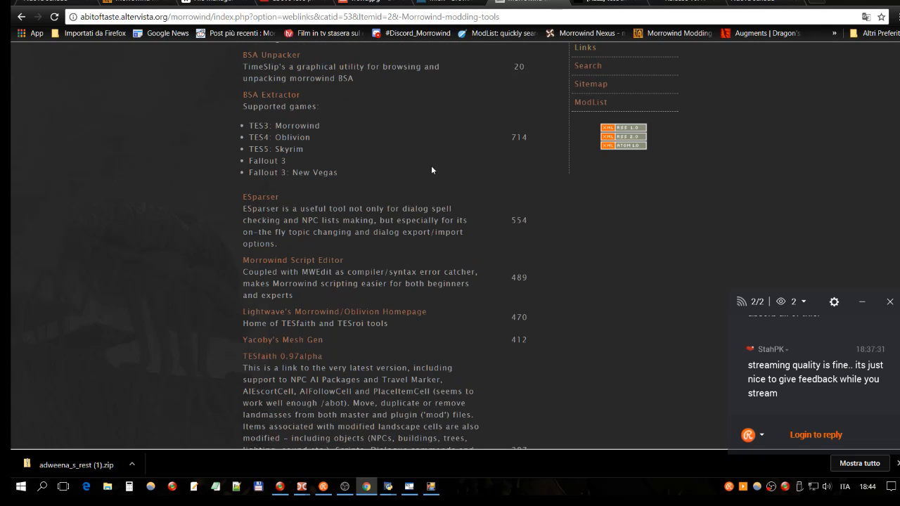
scroll(419, 178, down, 2)
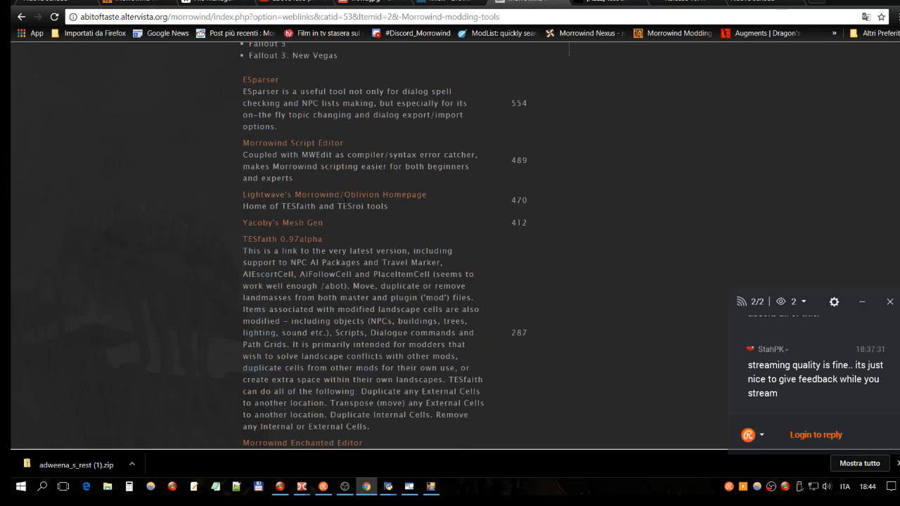
- Open Lightwave's Morrowind/Oblivion Homepage and read through its list of utilities
click(344, 196)
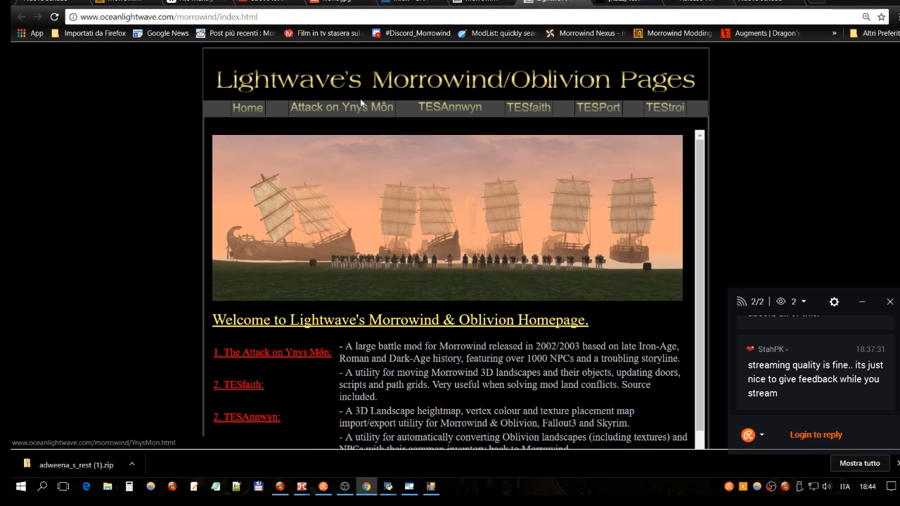
click(467, 3)
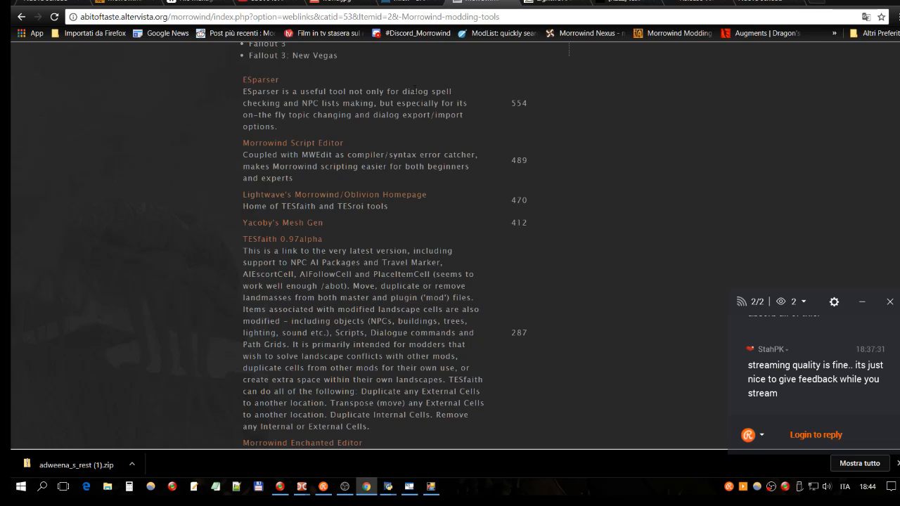
click(553, 4)
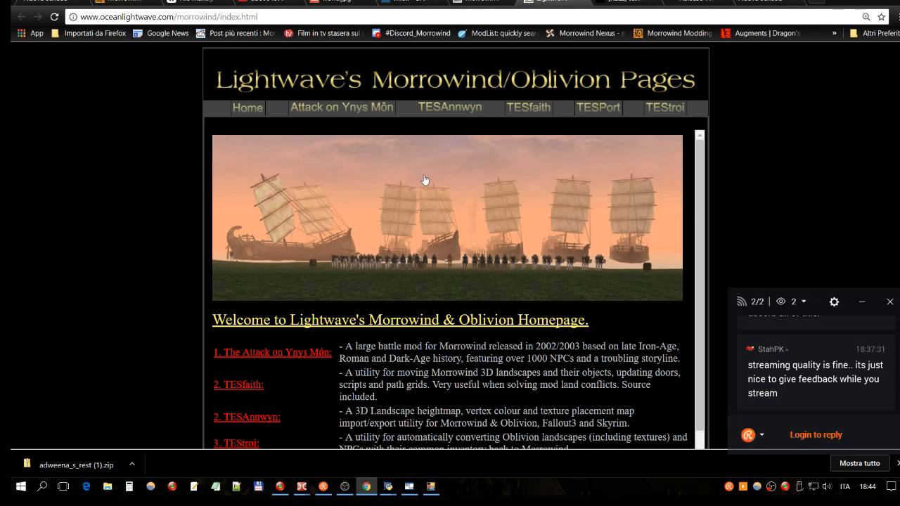
scroll(371, 183, down, 1)
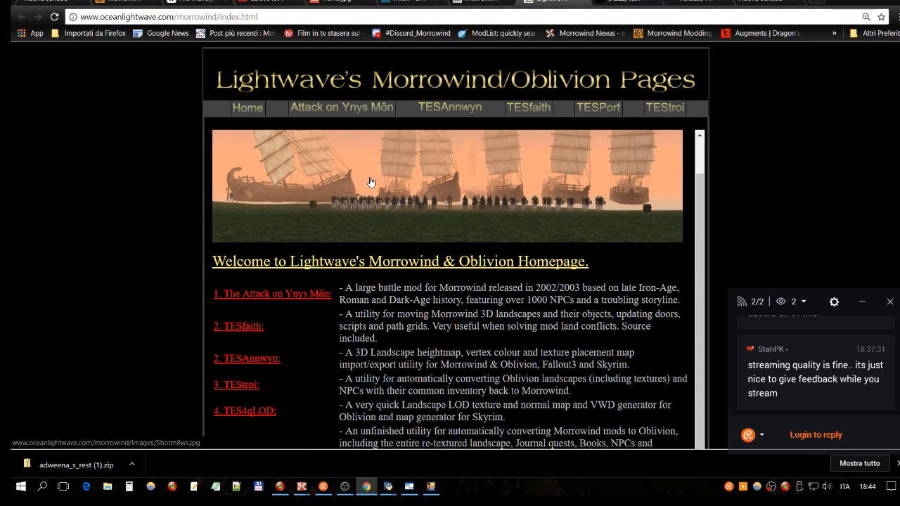
scroll(266, 364, down, 1)
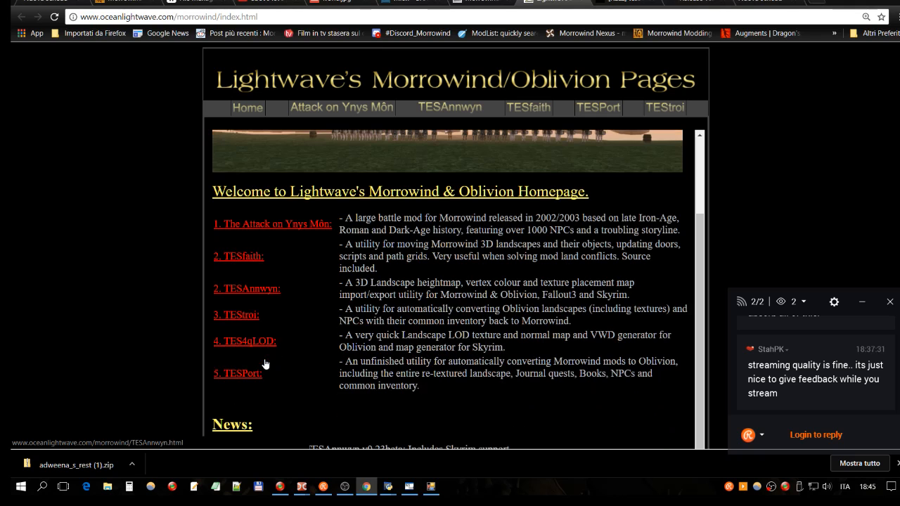
scroll(266, 364, down, 1)
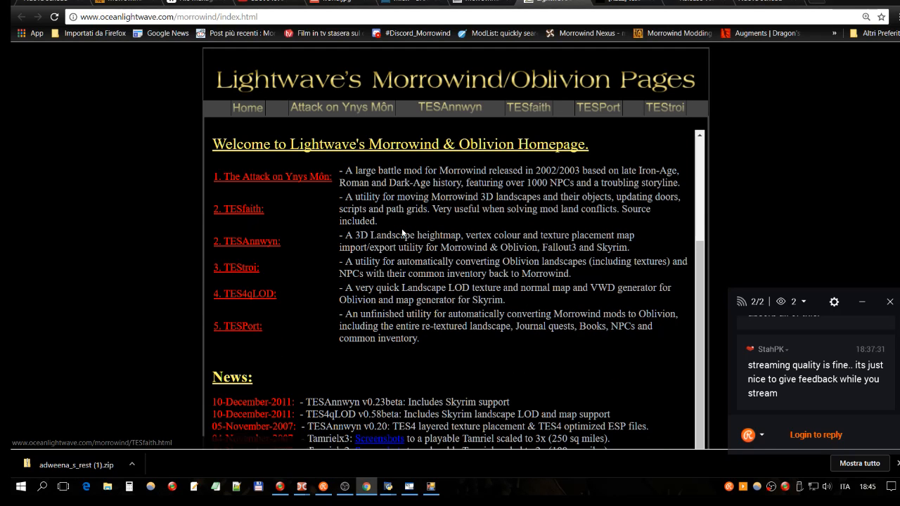
scroll(398, 235, up, 2)
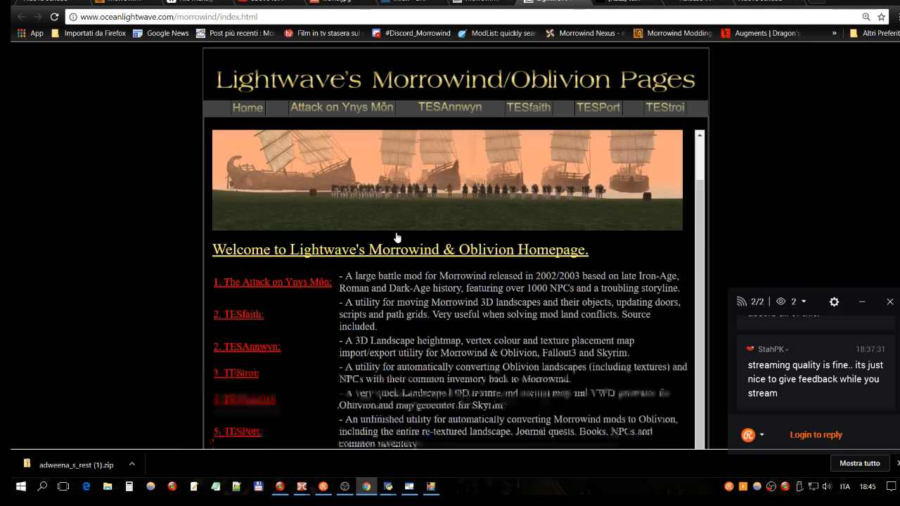
scroll(397, 237, up, 2)
- Check the tes3cmd v0.40 pre-release forum thread and its GitHub release page, and return to Lightwave's homepage
click(622, 1)
click(552, 3)
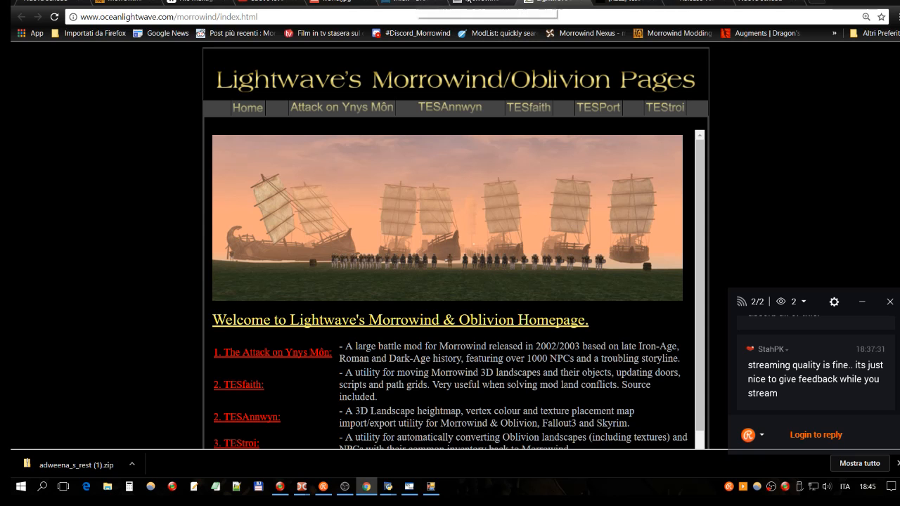
click(648, 2)
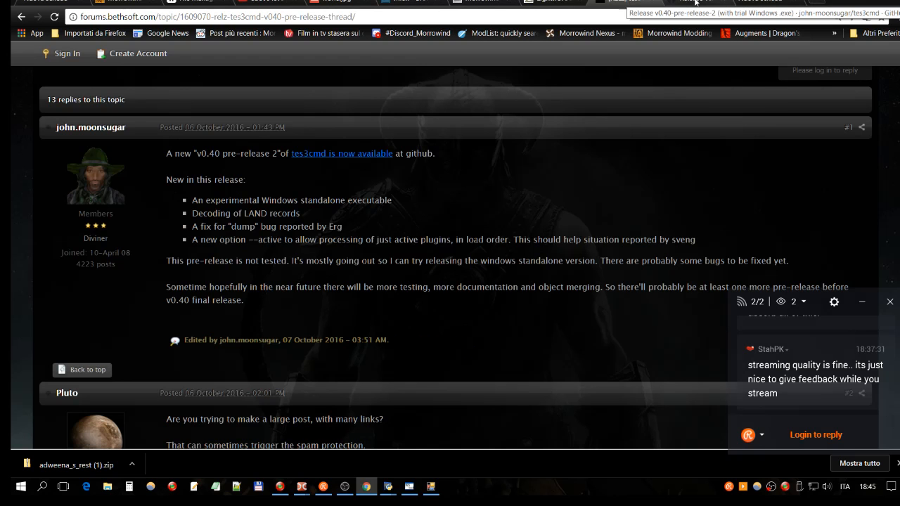
click(695, 2)
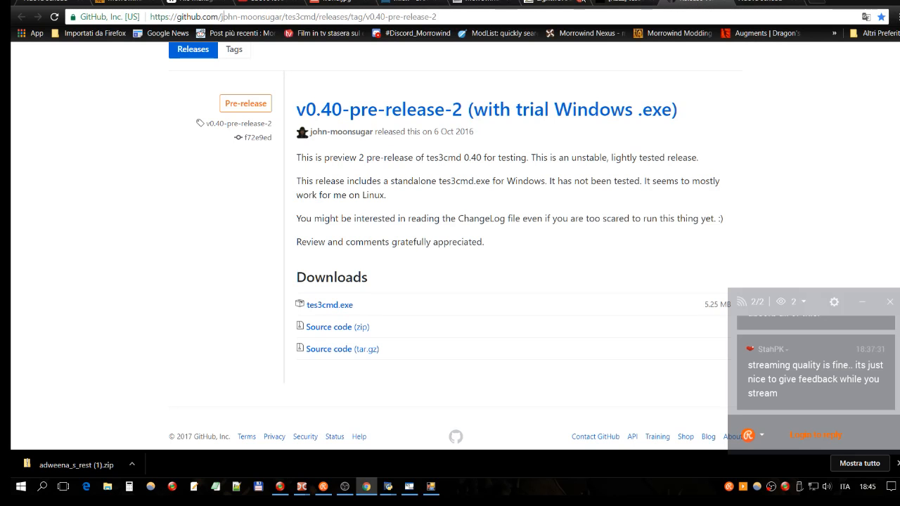
click(548, 3)
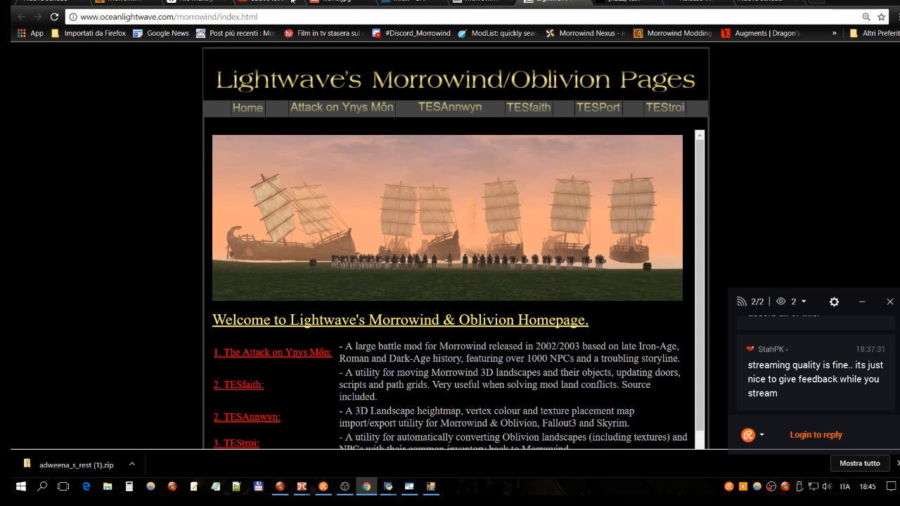
- Review the rest of the Morrowind modding tools list and go back to the Weblinks topic overview
click(494, 2)
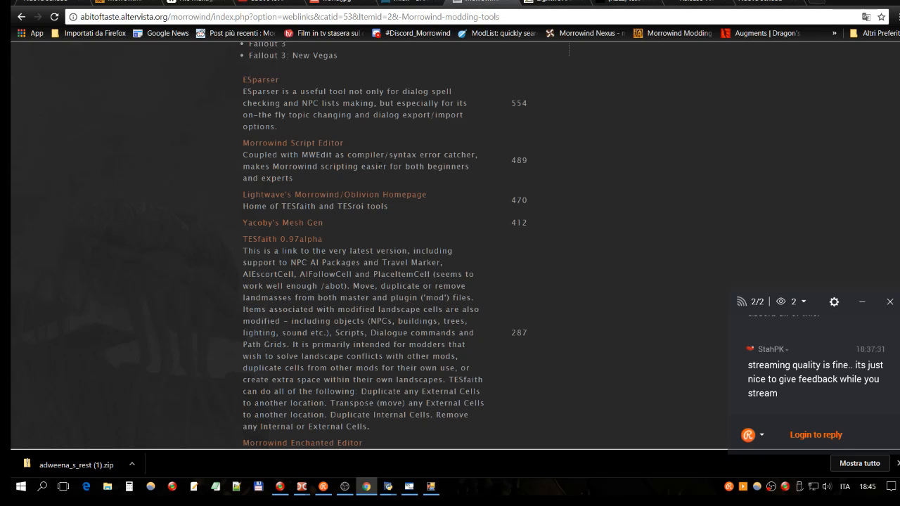
scroll(366, 246, down, 5)
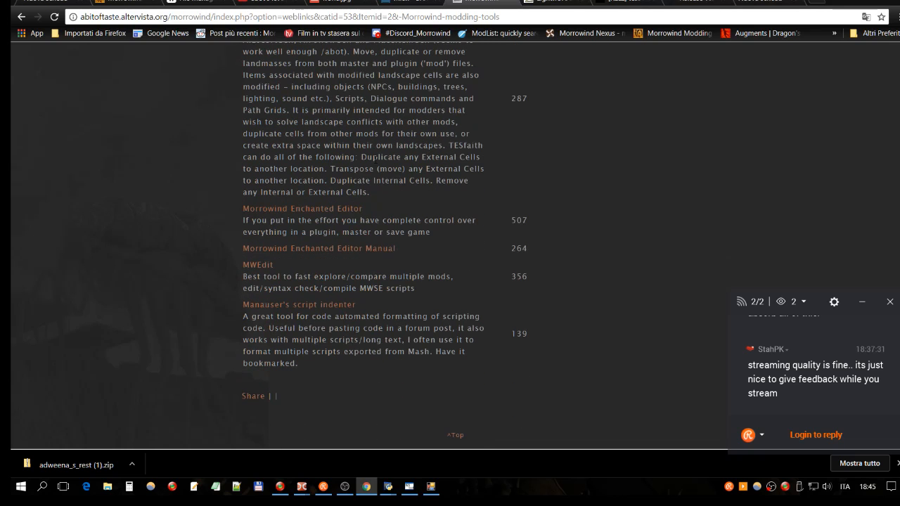
click(21, 16)
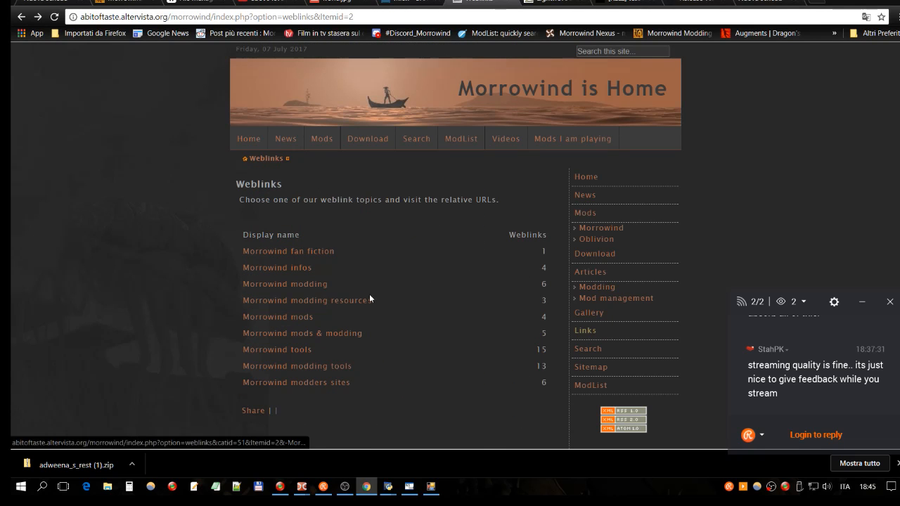
- Look through the weblink topics "Morrowind mods & modding", "Morrowind modding tools" and "Morrowind modding" for a TESFaith# link
click(355, 332)
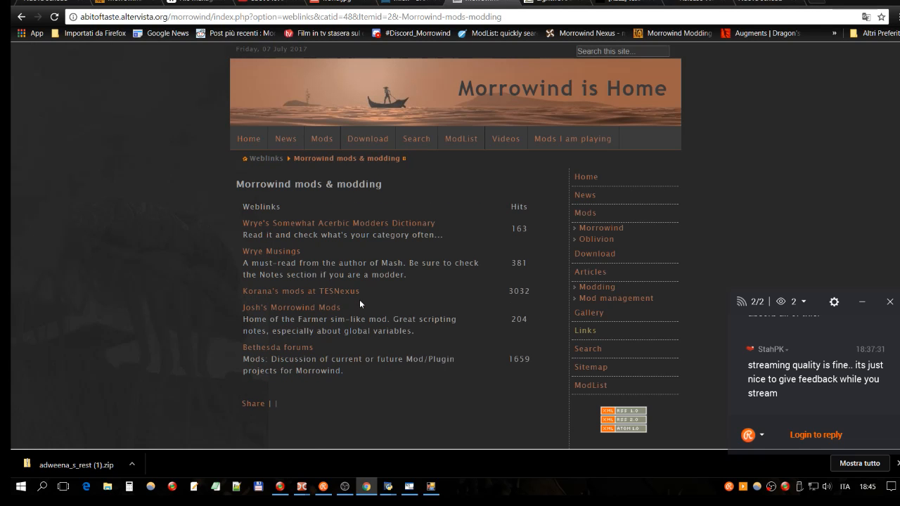
click(22, 16)
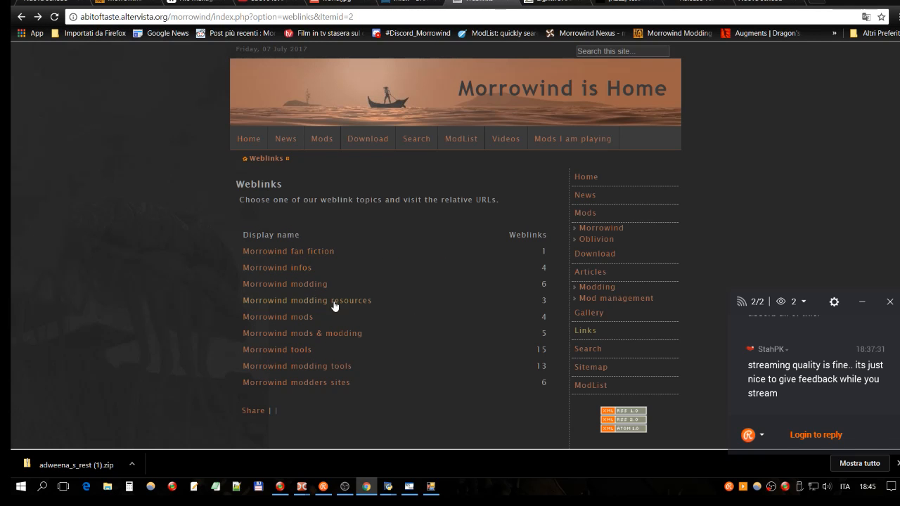
click(318, 367)
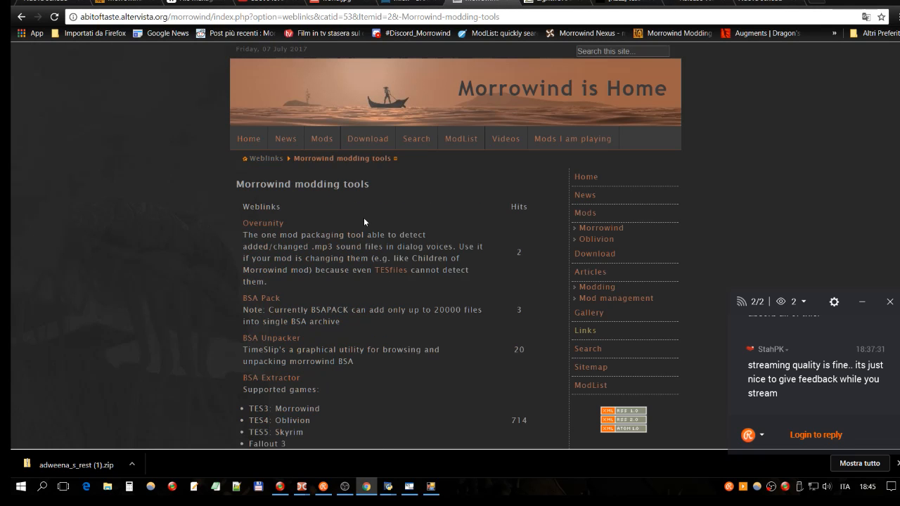
scroll(364, 221, down, 3)
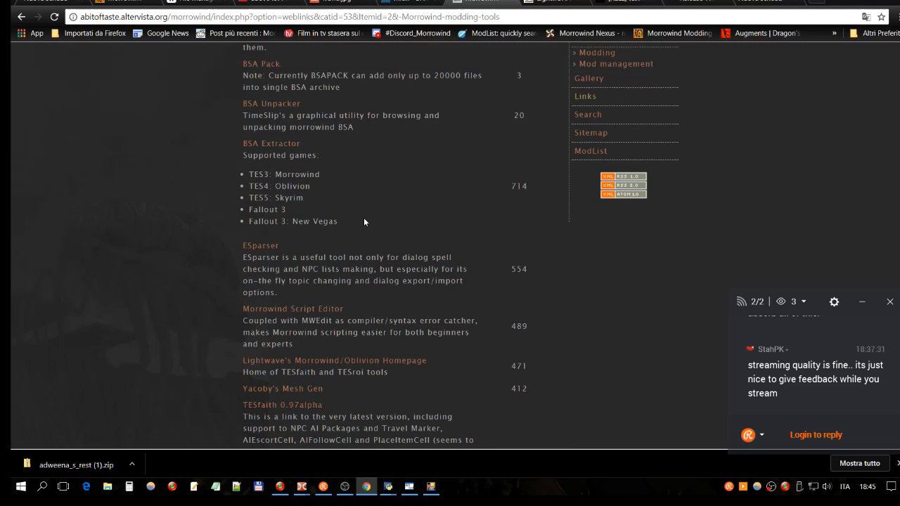
scroll(364, 221, down, 2)
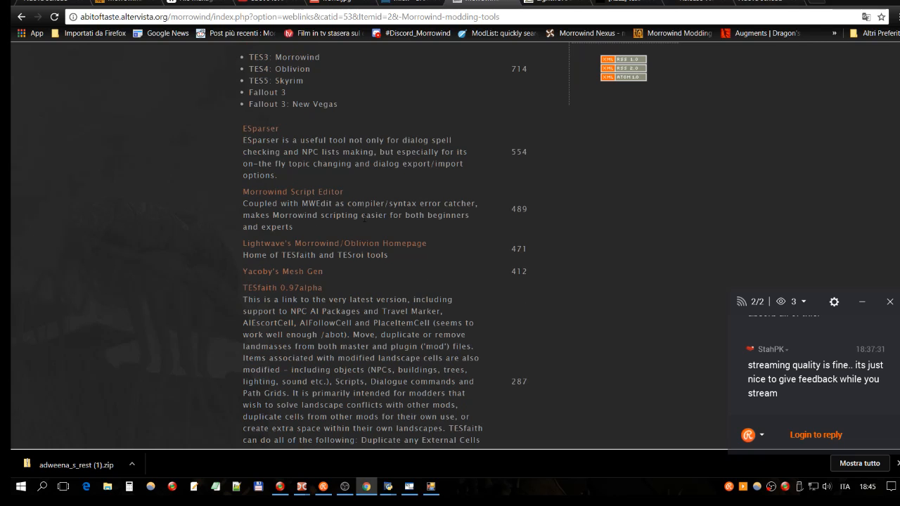
scroll(391, 280, down, 3)
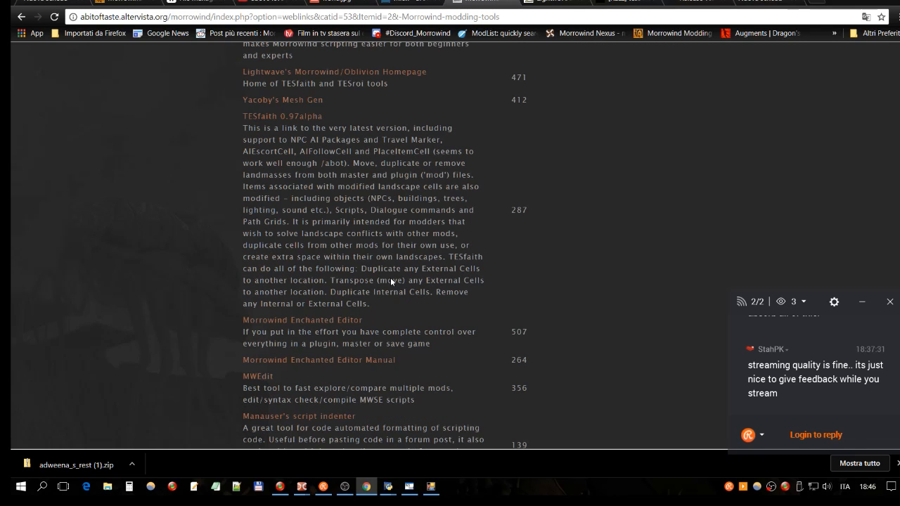
scroll(391, 280, down, 1)
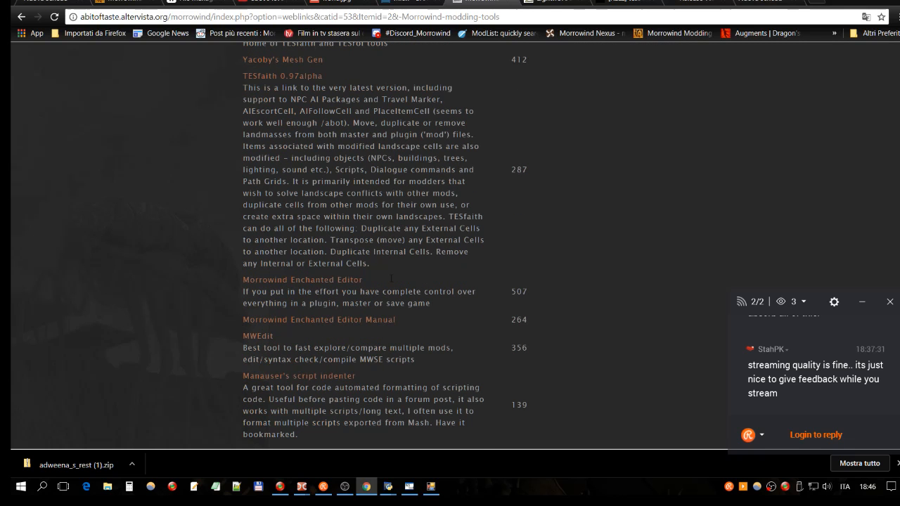
scroll(391, 279, down, 1)
click(21, 18)
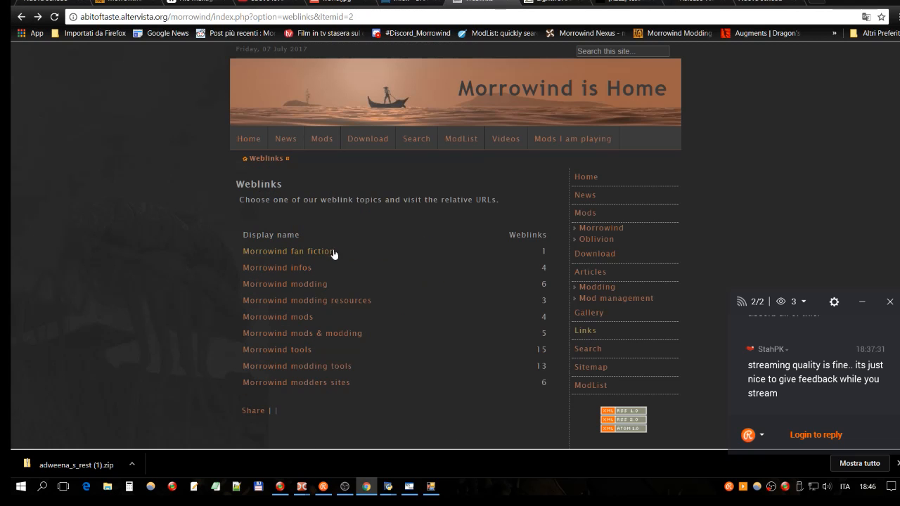
click(317, 285)
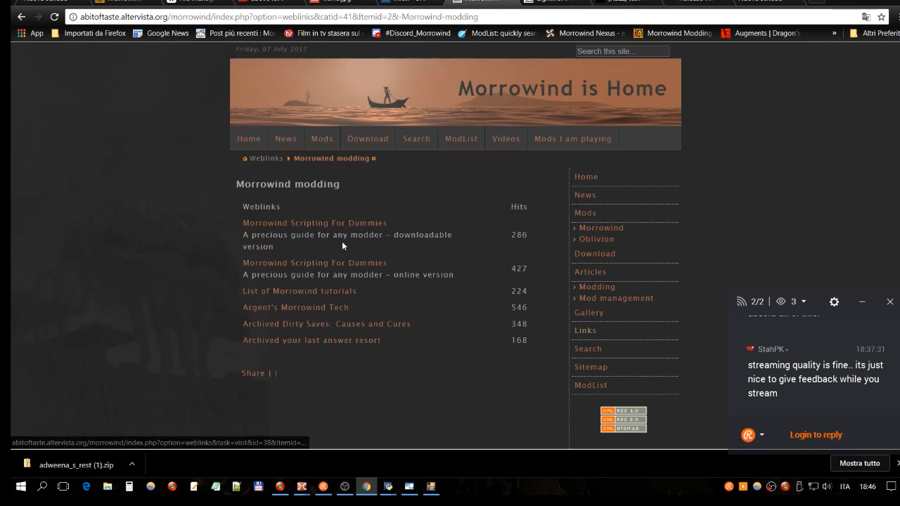
click(23, 15)
- Search the Morrowind is Home site for "tesfaith#" and open the article "Mod cleaning using TESTool and TESFaith#"
click(616, 53)
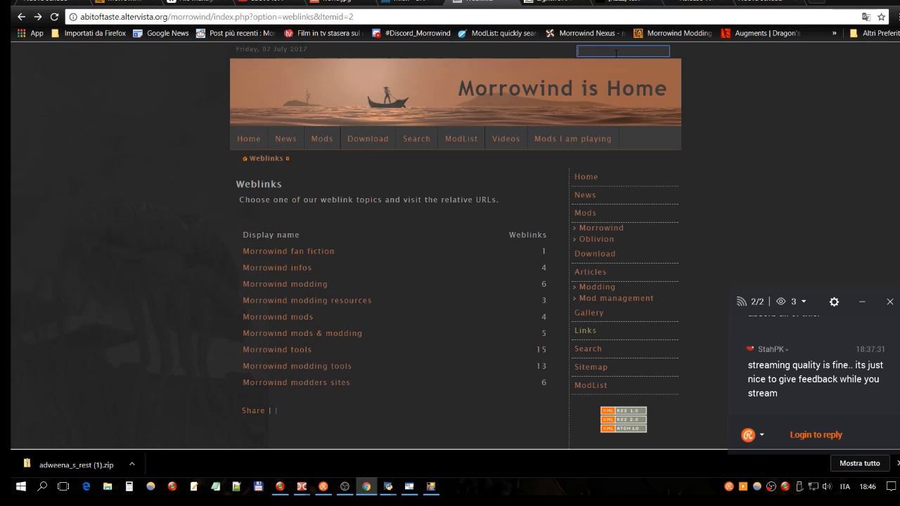
text(tesfaith#)
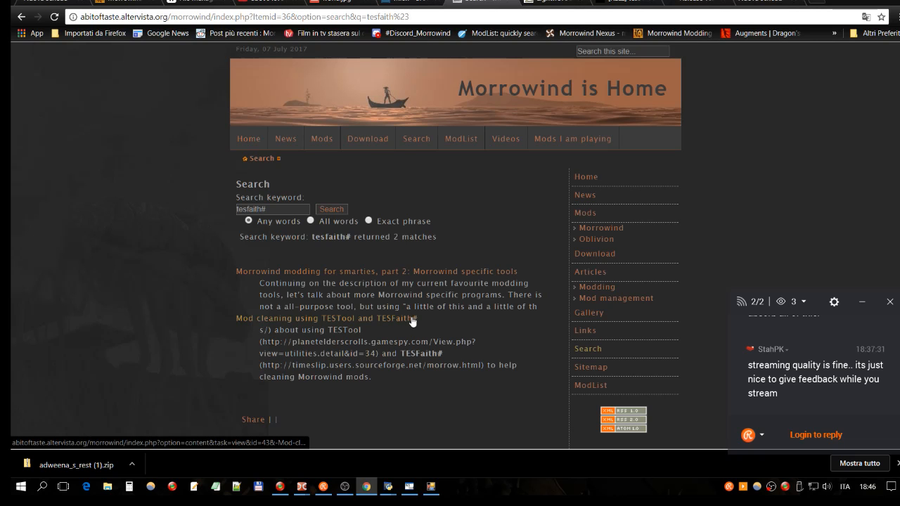
click(406, 319)
- Follow the article's TESFaith# link to the Misc Morrowind utilities page and highlight "timeslip" in its web address
scroll(430, 124, down, 3)
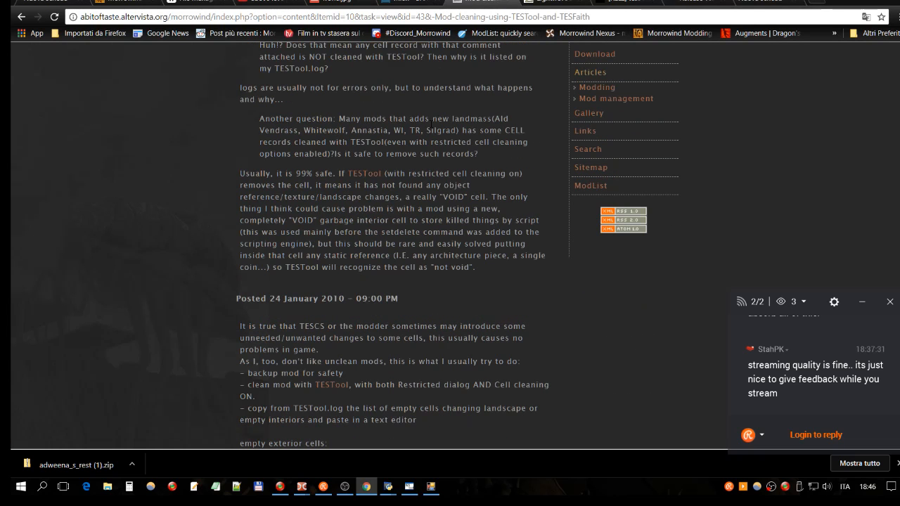
scroll(430, 122, down, 4)
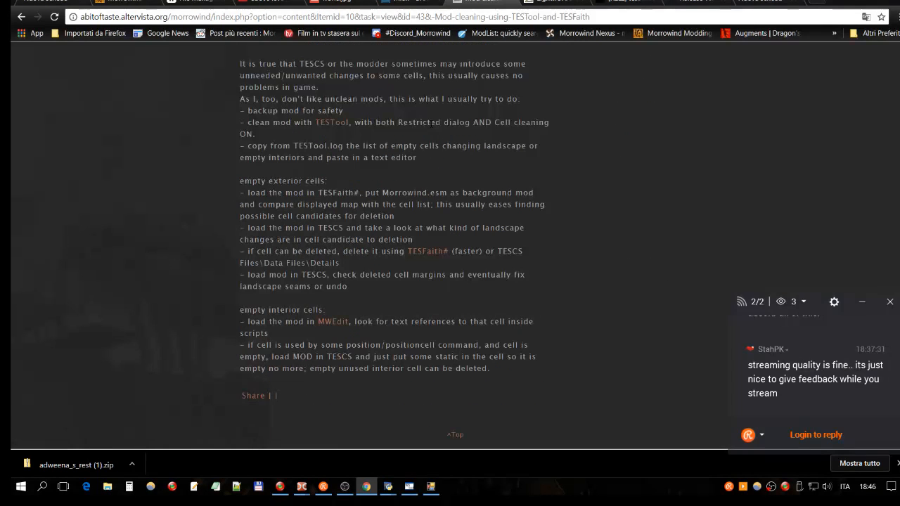
click(432, 252)
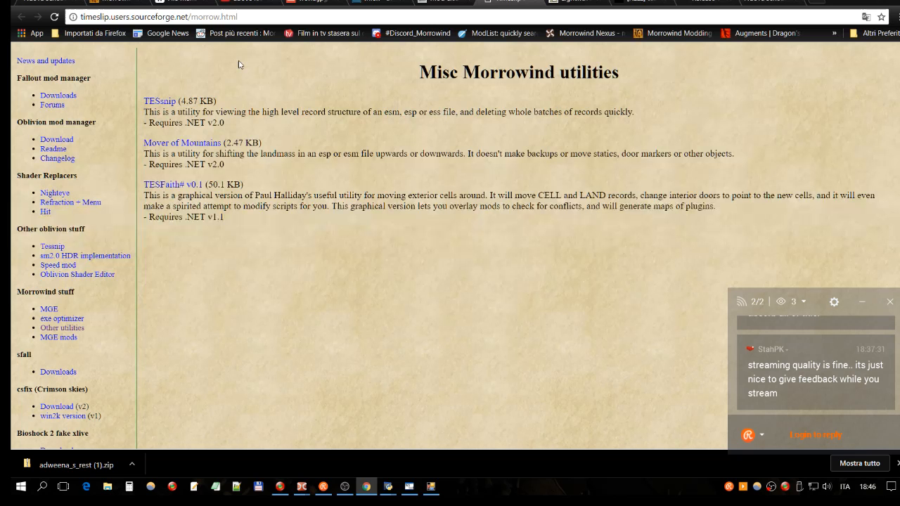
click(246, 16)
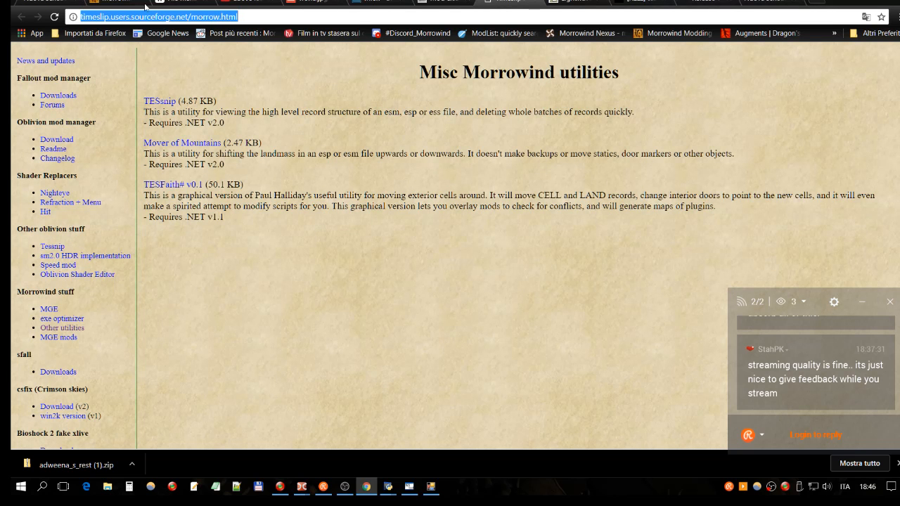
click(246, 16)
drag(108, 17, 80, 19)
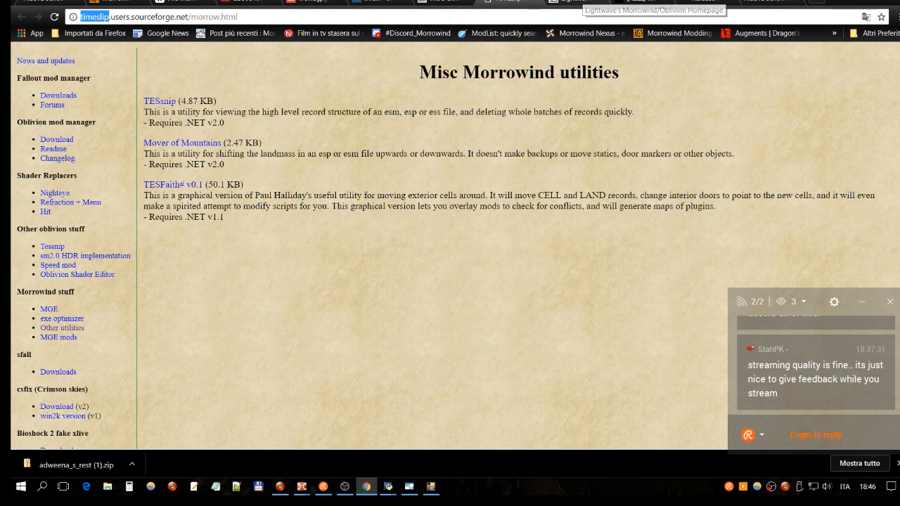
- Return to the mod cleaning article and review its steps for empty exterior and interior cells
click(447, 6)
scroll(378, 173, up, 8)
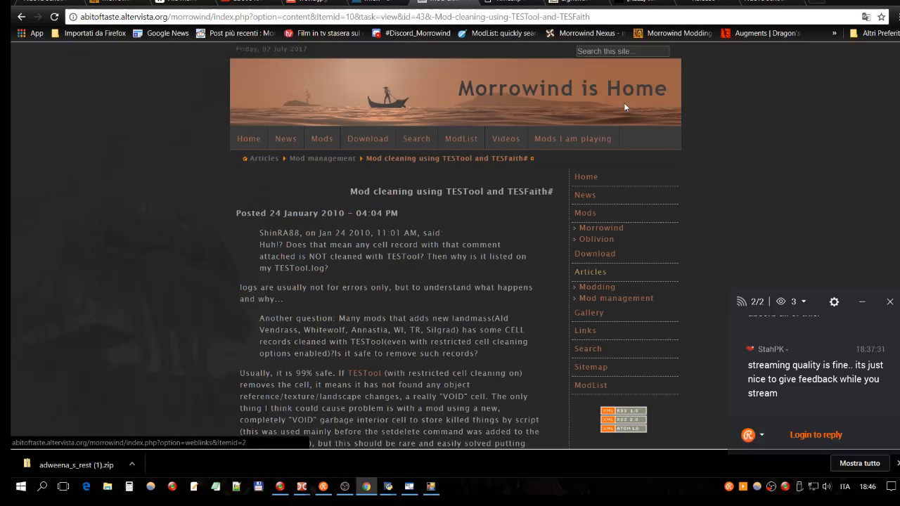
click(605, 50)
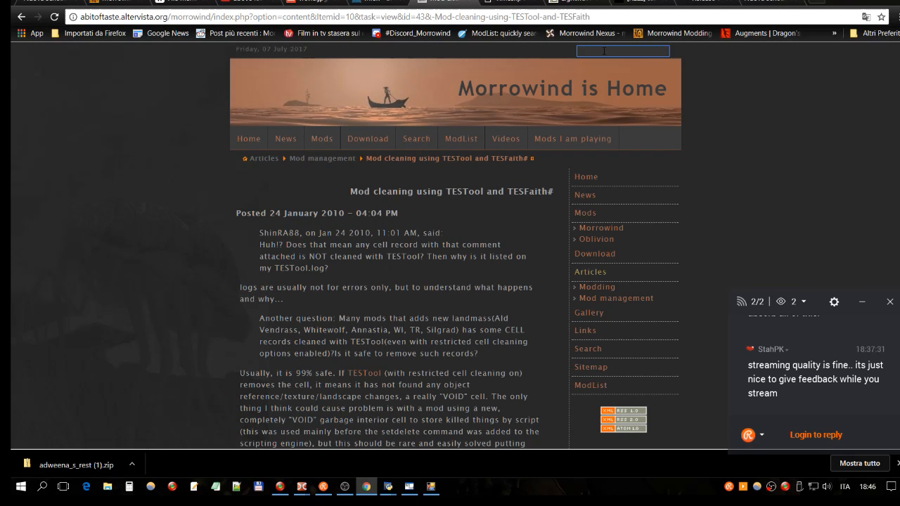
click(712, 117)
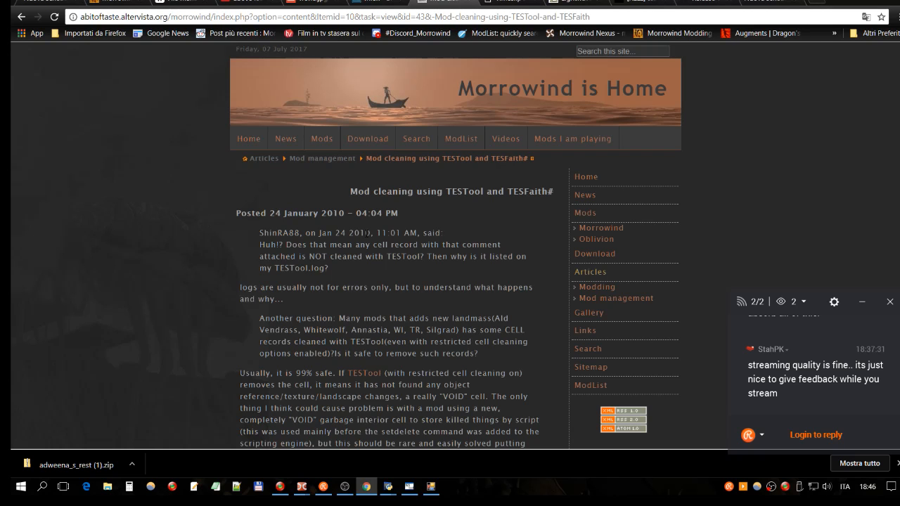
scroll(333, 229, down, 3)
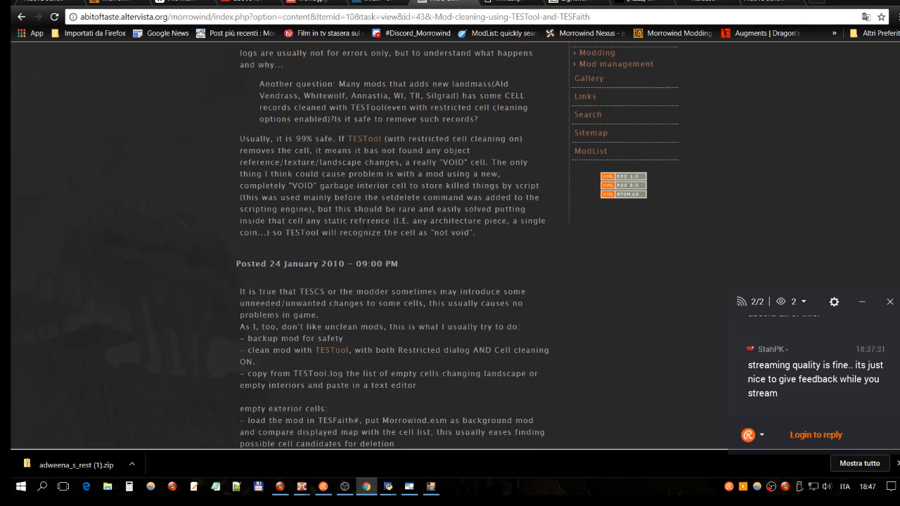
scroll(420, 258, down, 3)
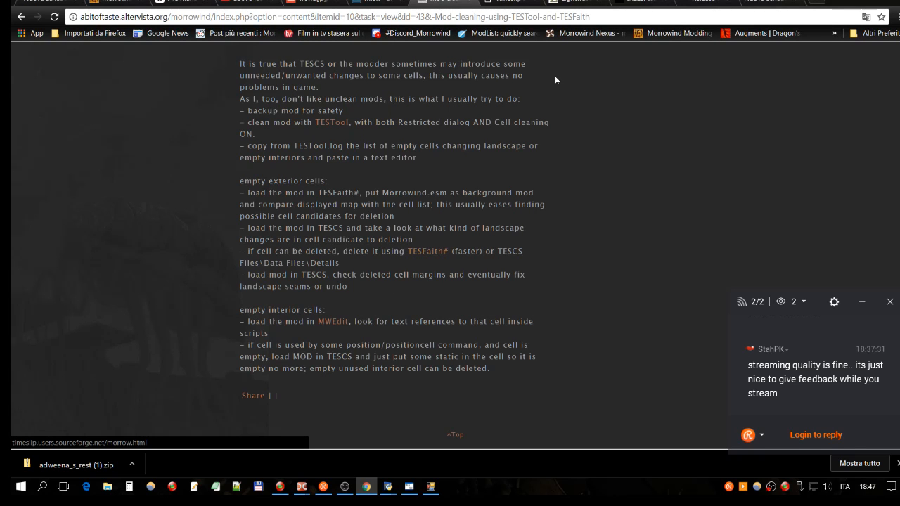
- Go back through the open pages to Misc Morrowind utilities and highlight the "Requires .NET v1.1" note under TESFaith# v0.1
click(641, 2)
click(579, 2)
click(651, 1)
click(739, 2)
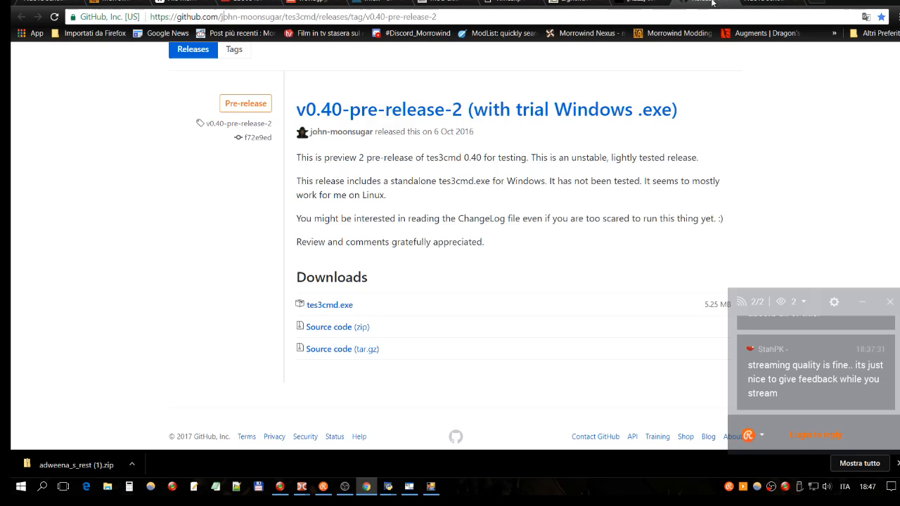
click(751, 2)
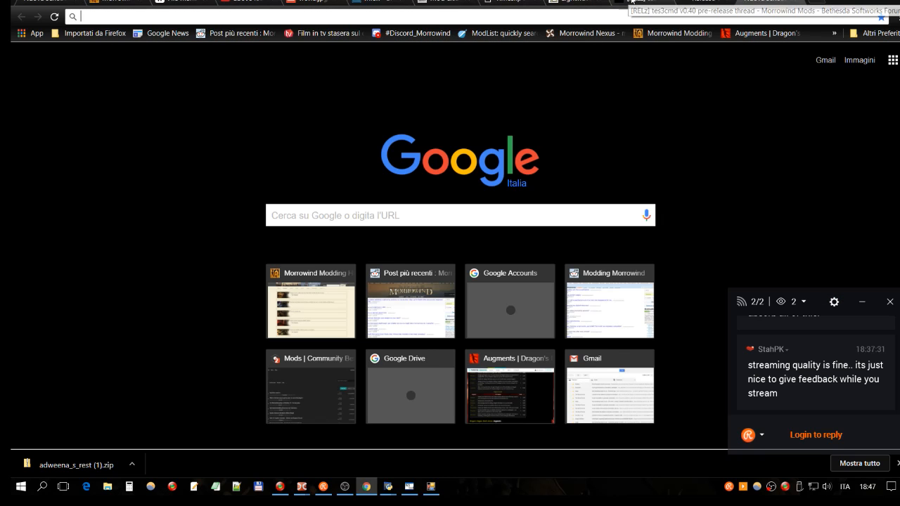
click(527, 1)
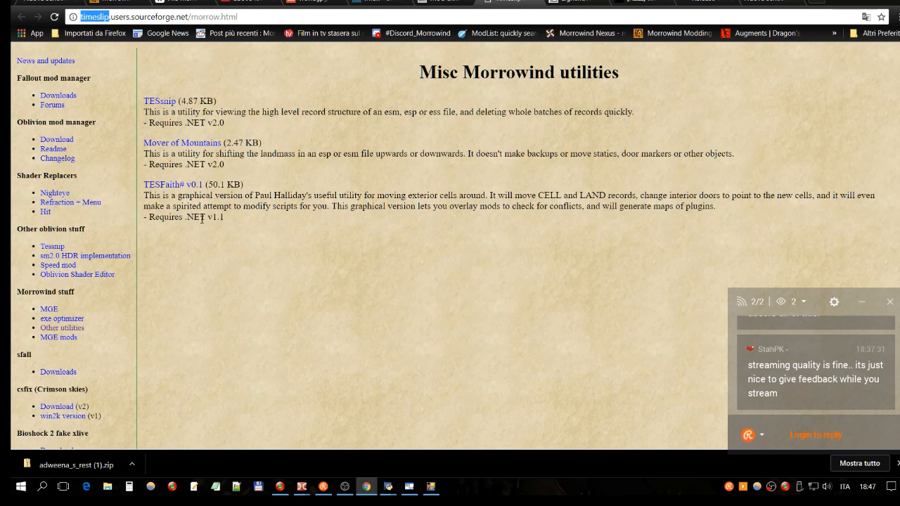
drag(224, 218, 149, 218)
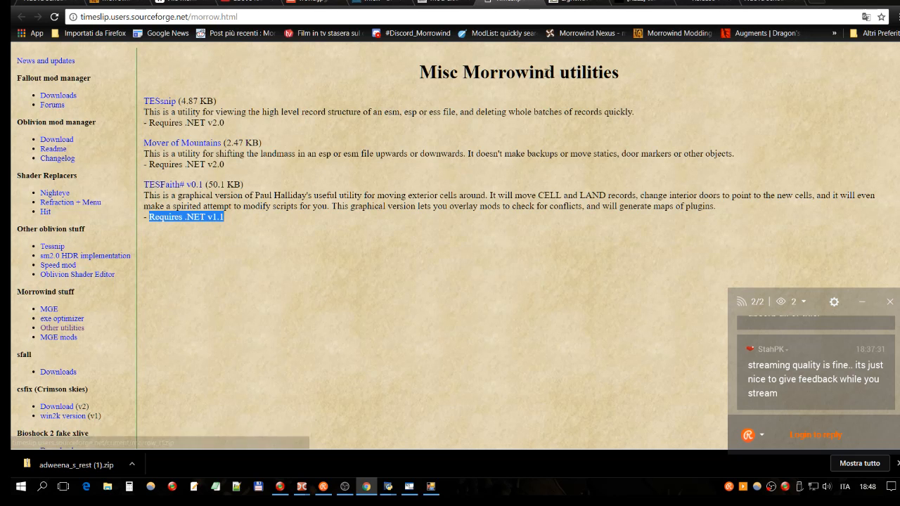
- Recheck the tes3cmd v0.40 pre-release GitHub page and forum thread, and return to the Misc Morrowind utilities page
click(772, 5)
click(703, 4)
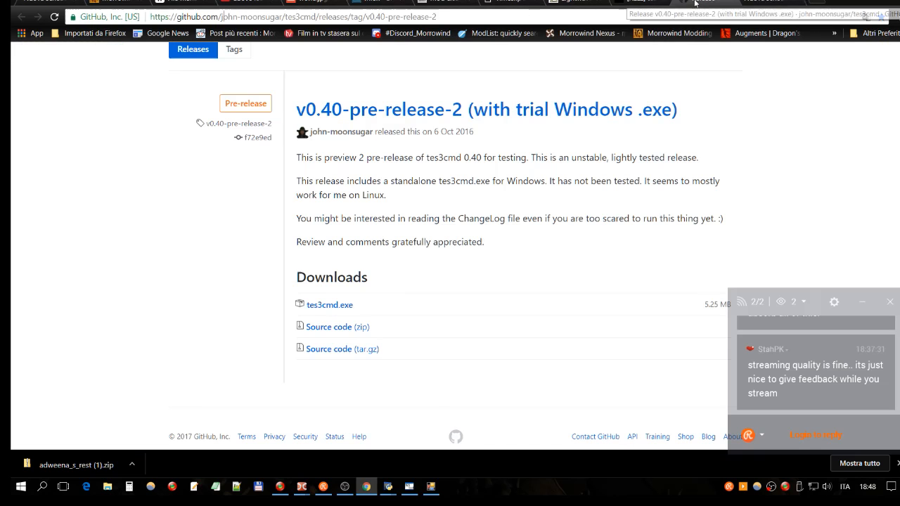
click(638, 3)
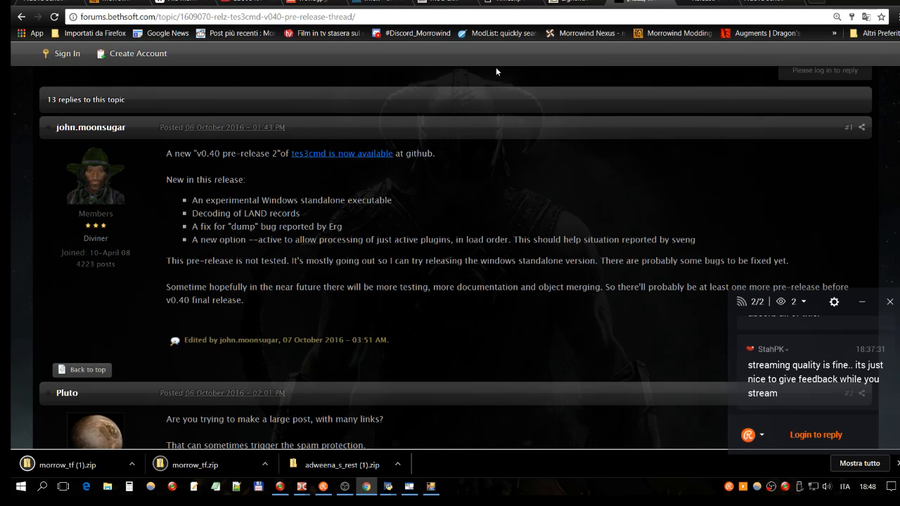
click(512, 3)
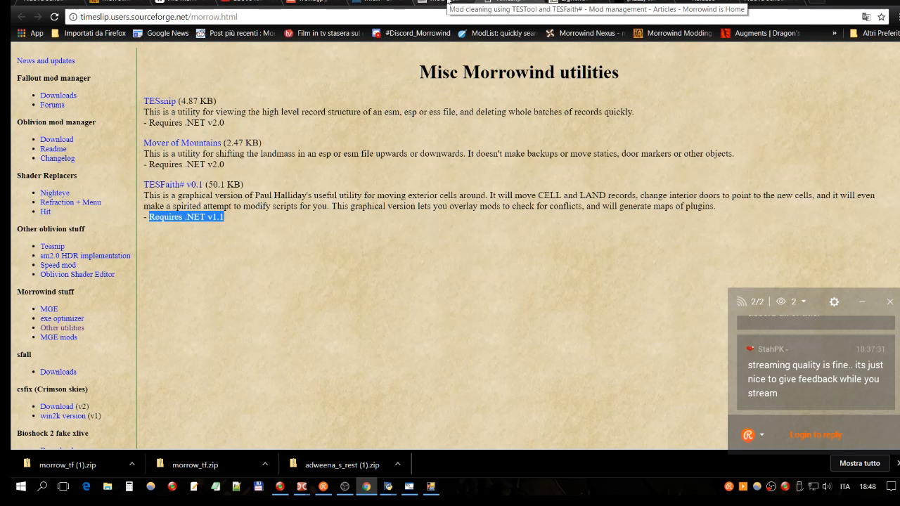
- Switch to Double Commander and launch TESFaith#
mouse_move(301, 487)
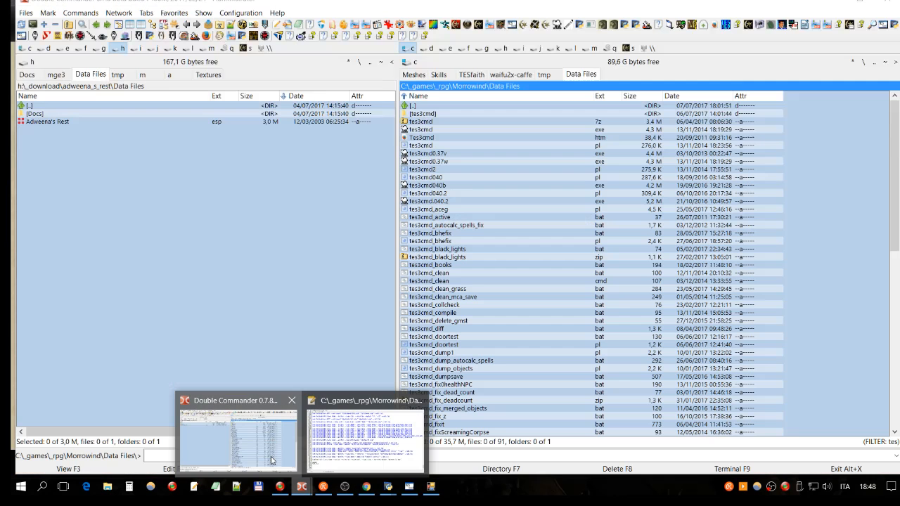
click(273, 461)
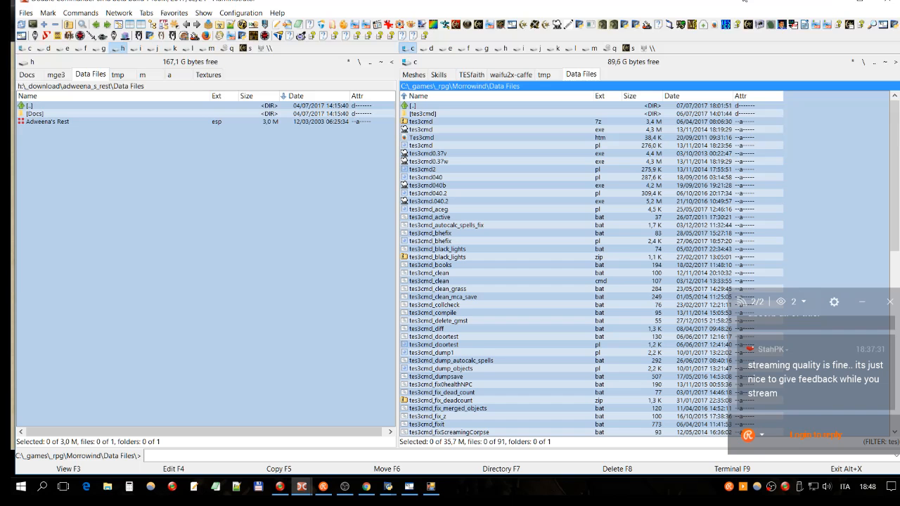
click(772, 27)
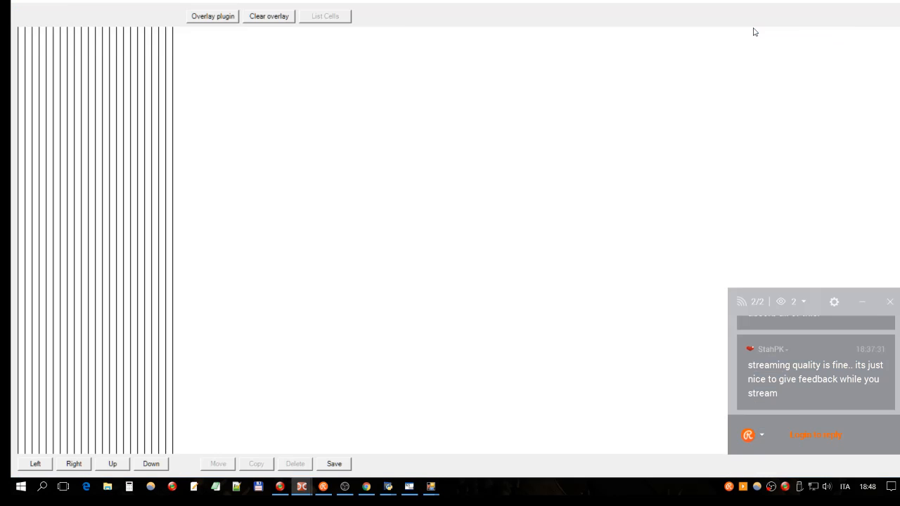
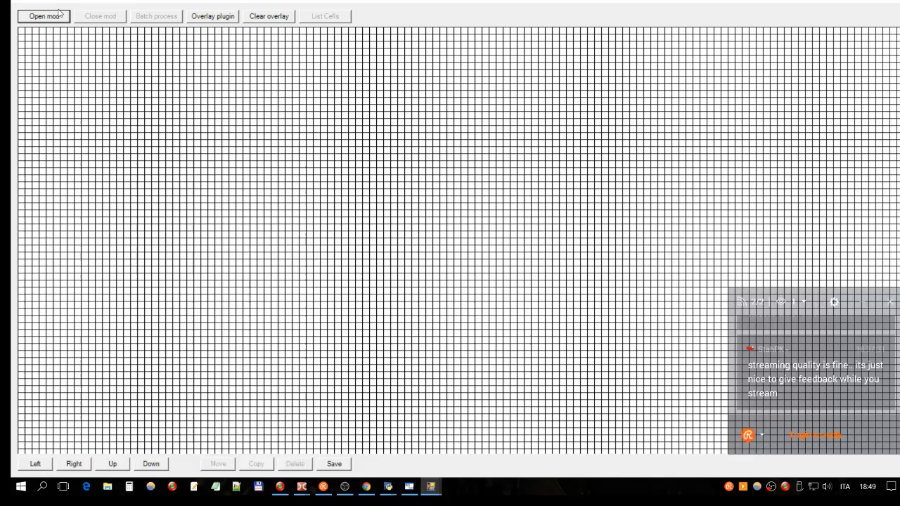
- Overlay the plugin abotWorld.esp from Morrowind's Data Files folder on the empty cell grid
click(203, 21)
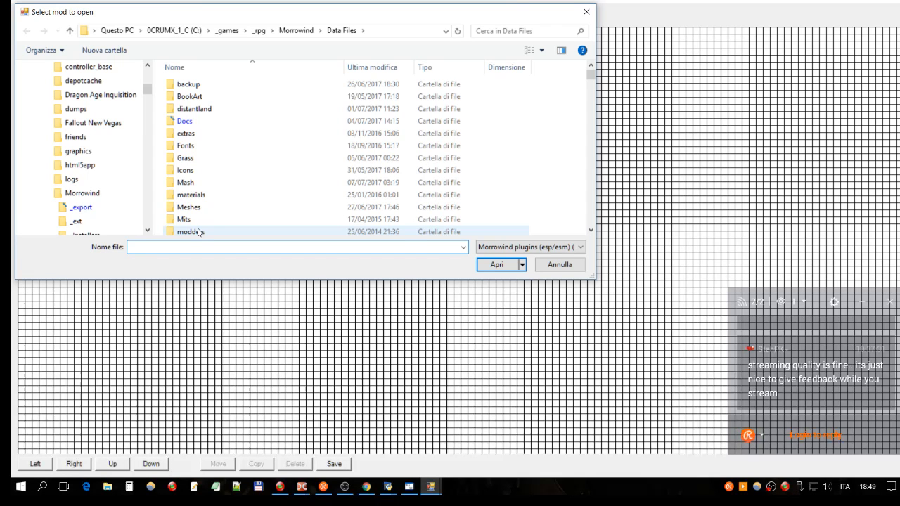
text(abot)
key(Down)
key(Down)
key(Down)
key(Down)
key(Down)
key(Down)
key(Down)
key(Down)
key(Down)
key(Down)
key(Down)
key(Down)
key(Down)
key(Down)
key(Down)
key(Down)
key(Down)
key(Down)
key(Down)
key(Down)
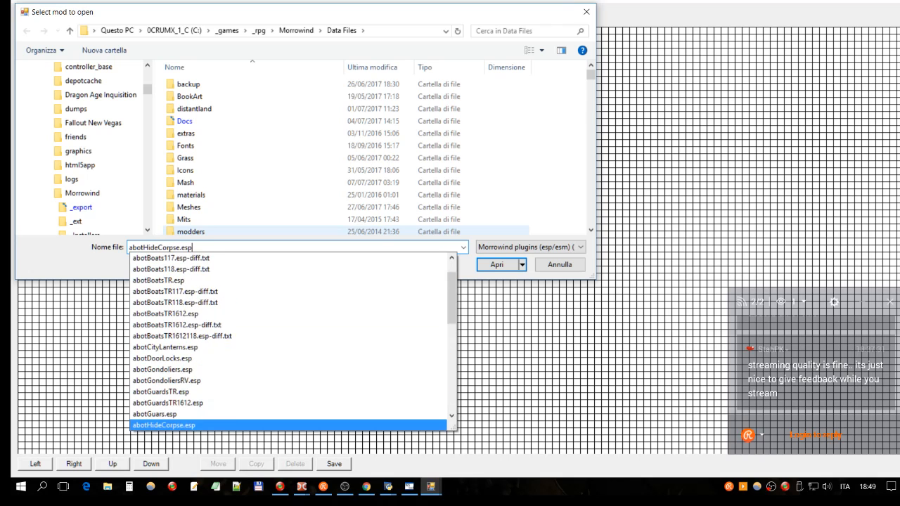
key(Down)
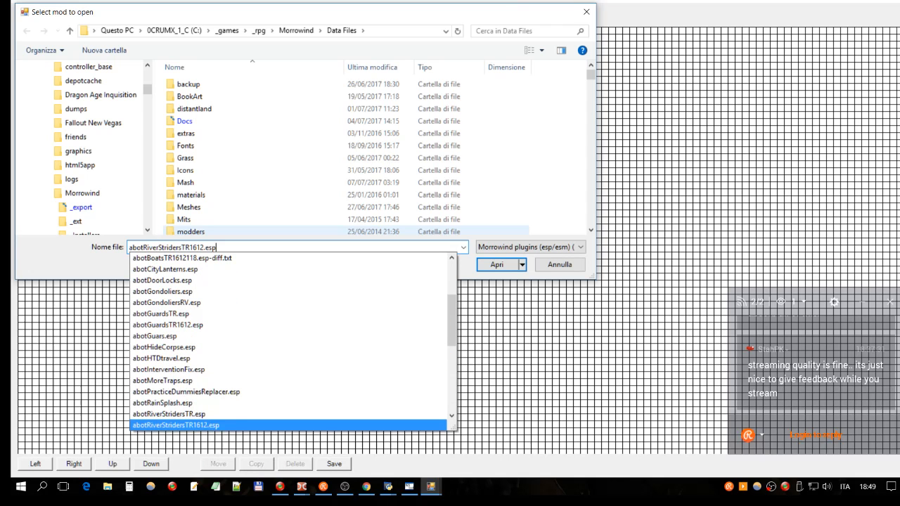
key(Down)
key(Down)
key(Down)
key(Down)
key(Down)
key(Down)
key(Down)
key(Down)
key(Down)
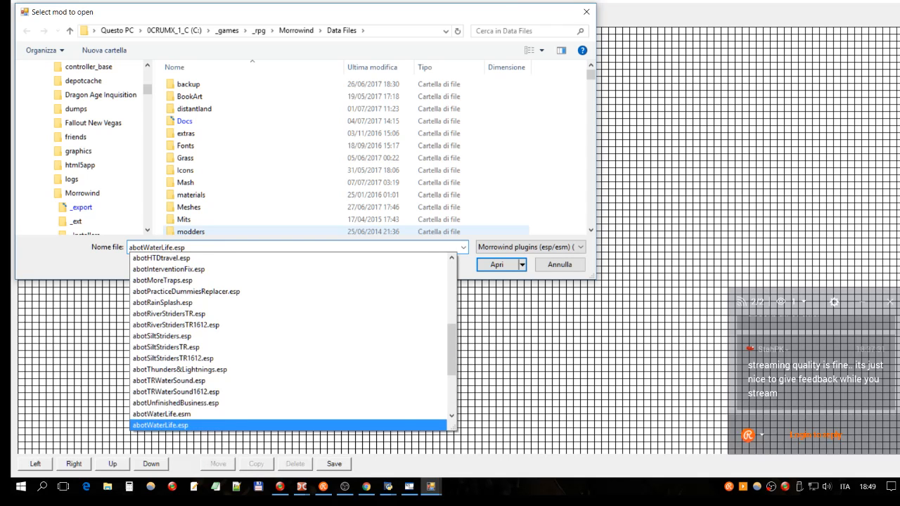
drag(187, 248, 148, 249)
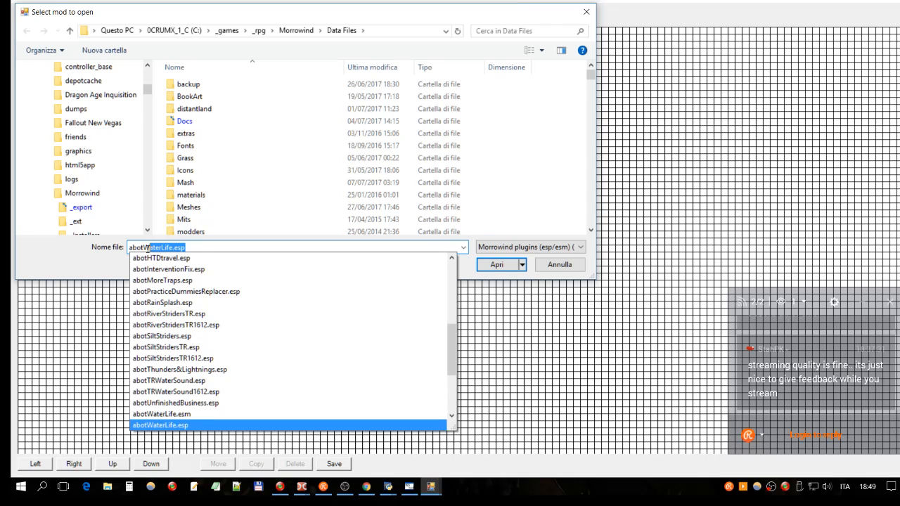
text(w)
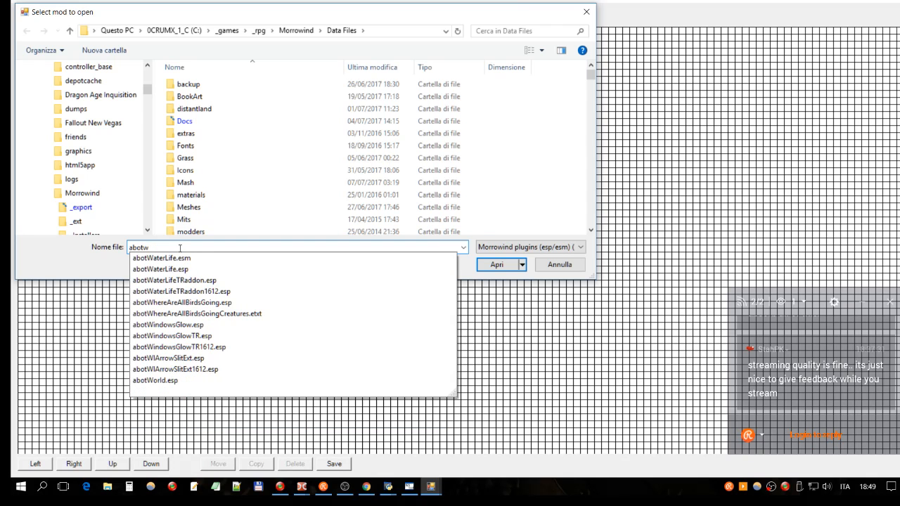
click(166, 380)
click(187, 248)
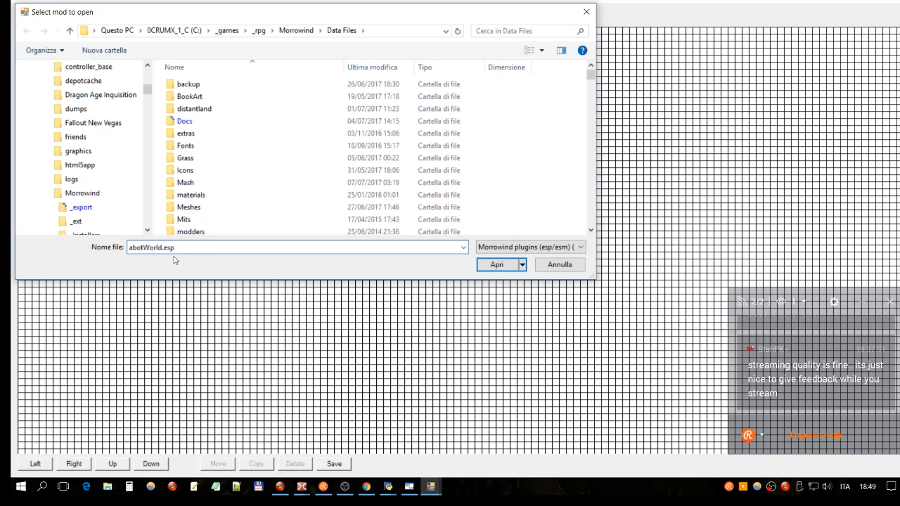
drag(187, 249, 129, 249)
click(497, 265)
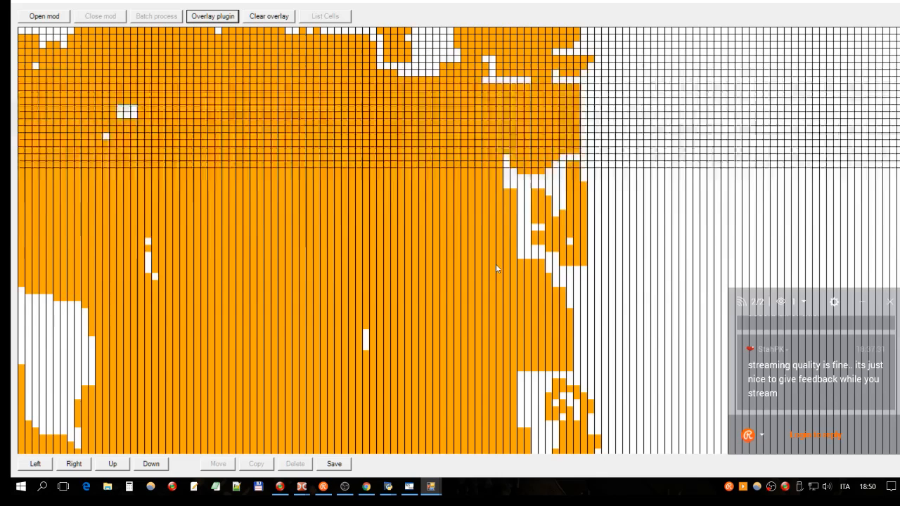
- Open the mod Adweena's Rest.esp on top of the overlay and inspect its cells near the map's northern area
click(35, 464)
click(35, 464)
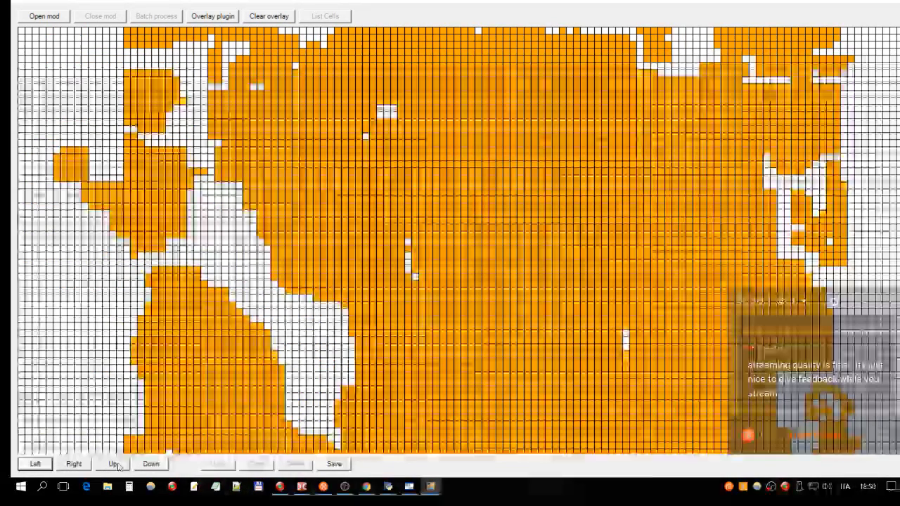
click(115, 466)
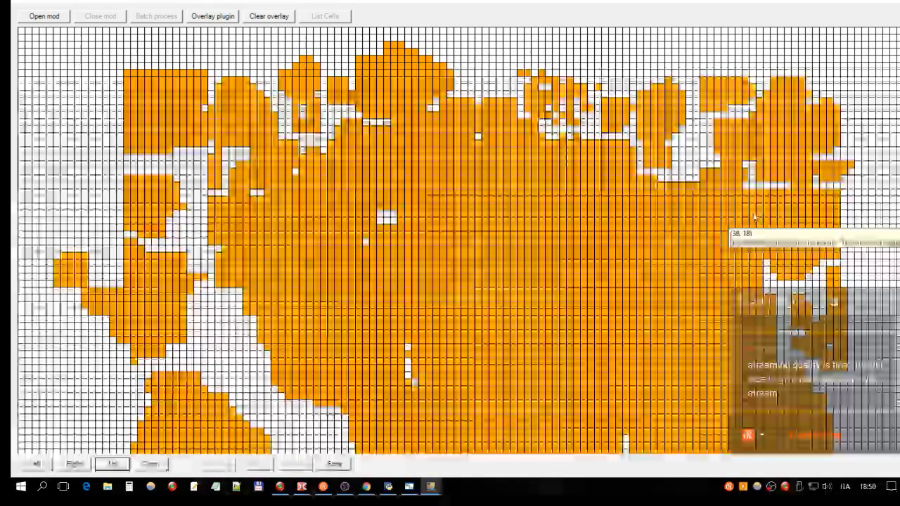
click(44, 16)
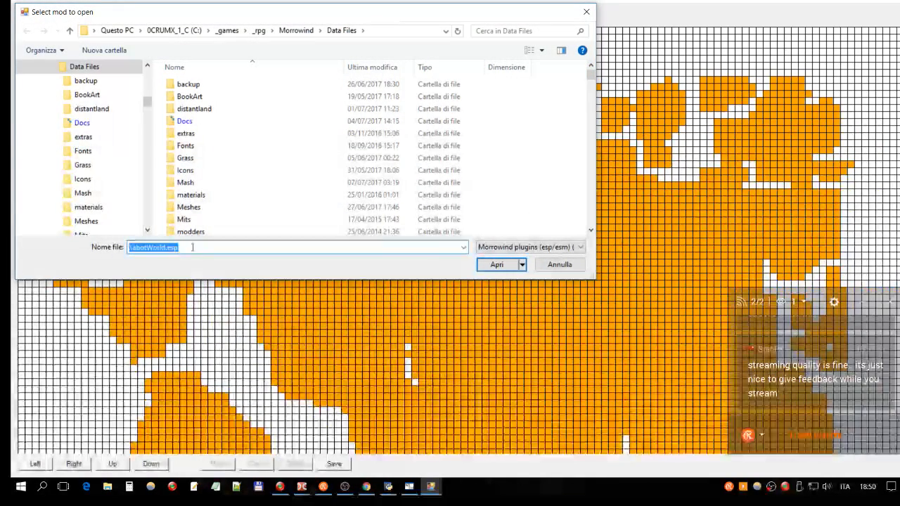
text(adwe)
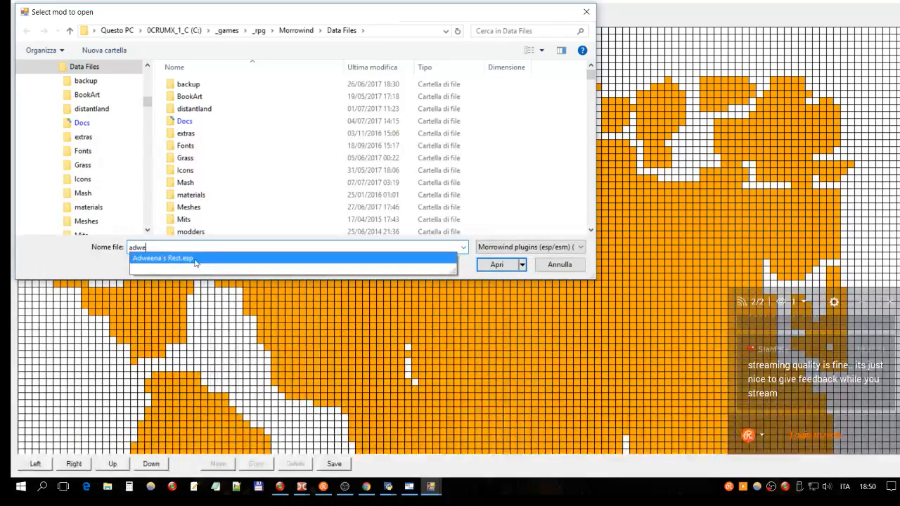
click(273, 261)
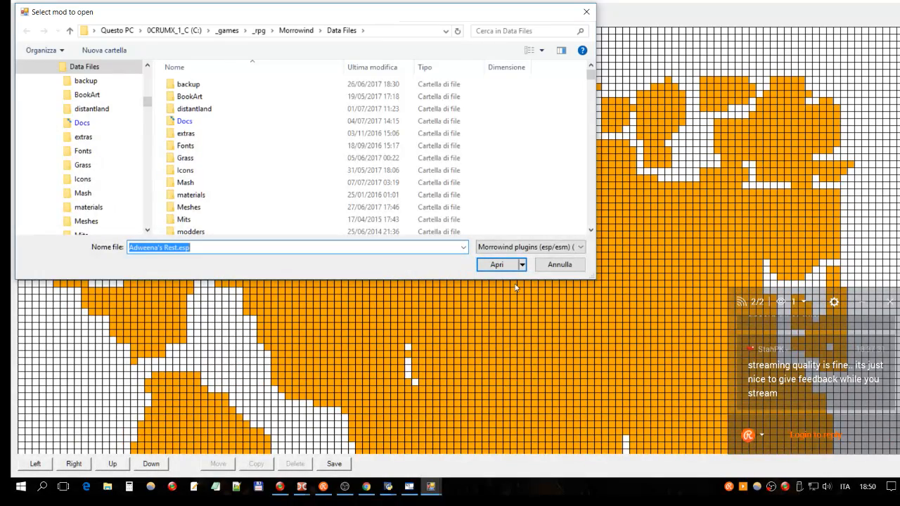
click(499, 269)
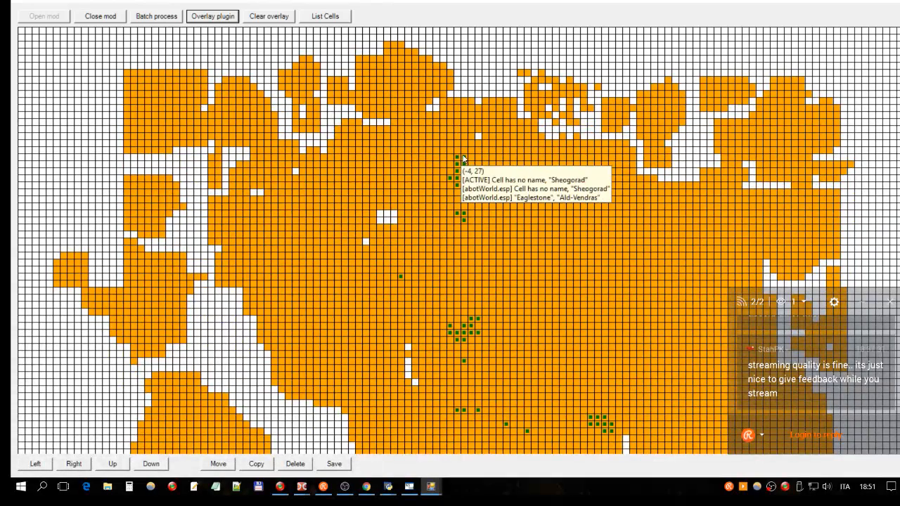
mouse_move(473, 161)
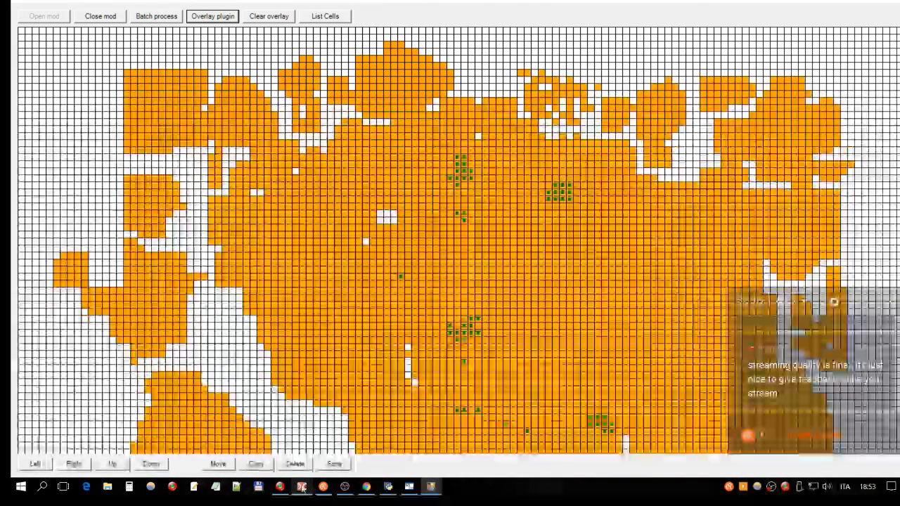
- Switch to Chrome and return to the beginning of the article "Mod cleaning using TESTool and TESFaith#"
click(302, 487)
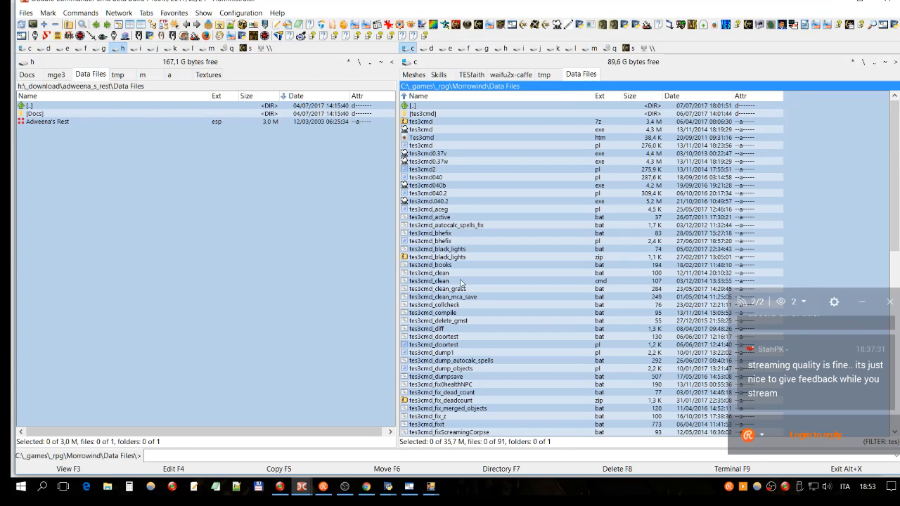
click(370, 491)
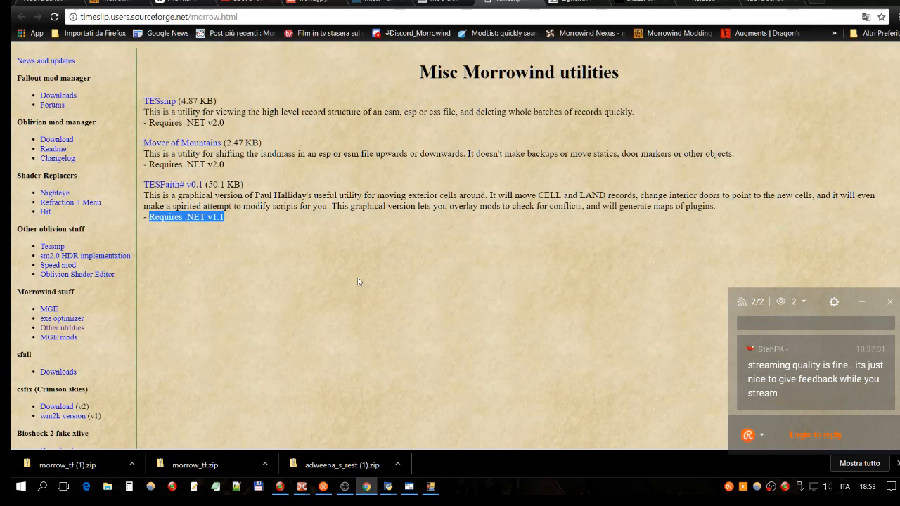
click(396, 12)
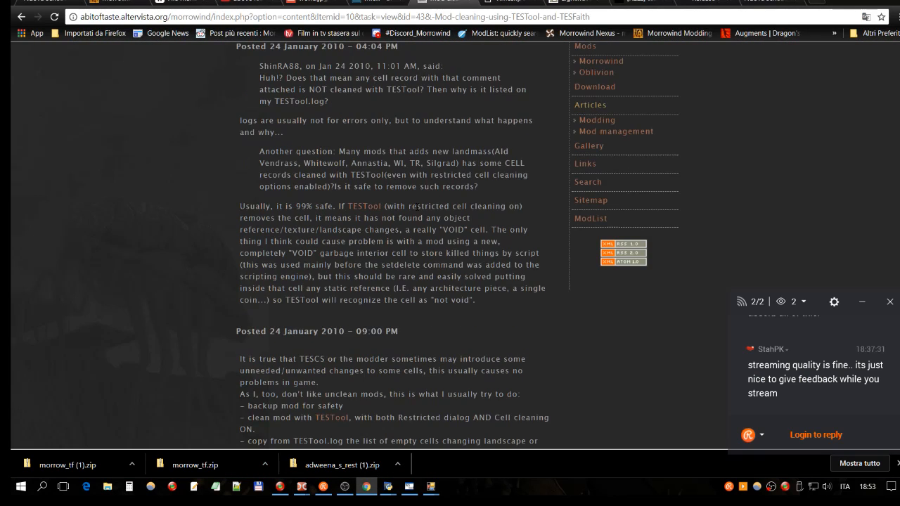
scroll(616, 143, up, 3)
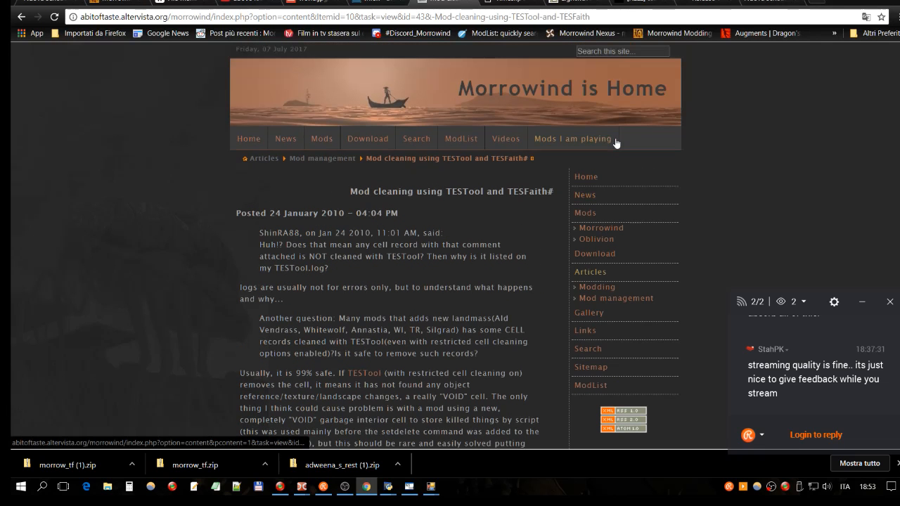
- Search the Morrowind is Home site for tespcd
click(615, 49)
text(tes)
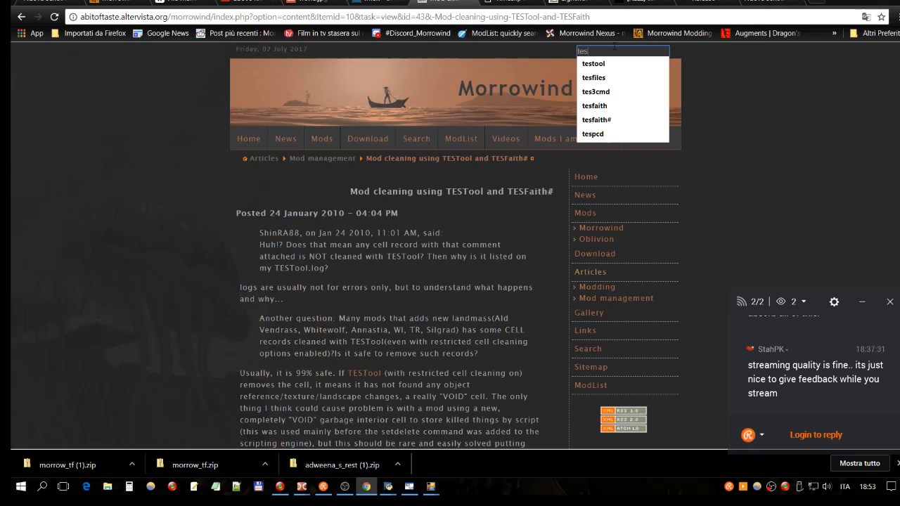
key(Down)
key(Down)
key(Down)
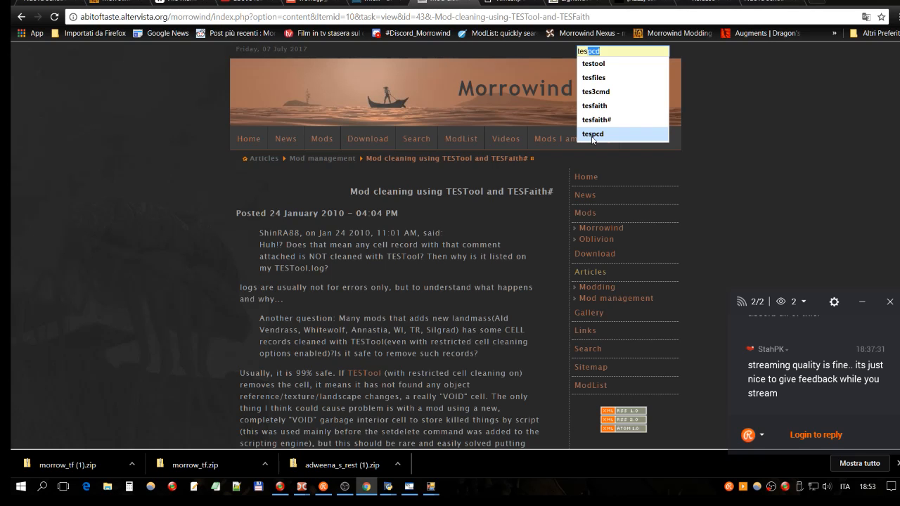
click(593, 134)
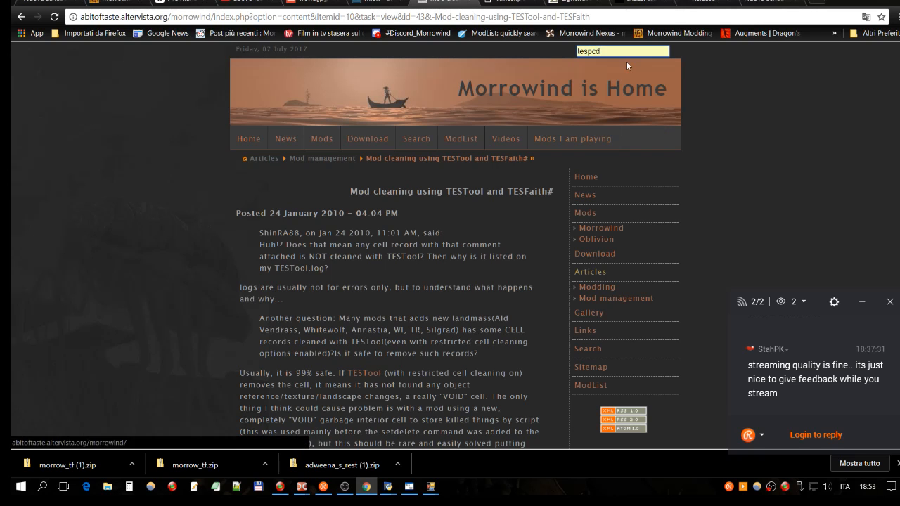
key(Return)
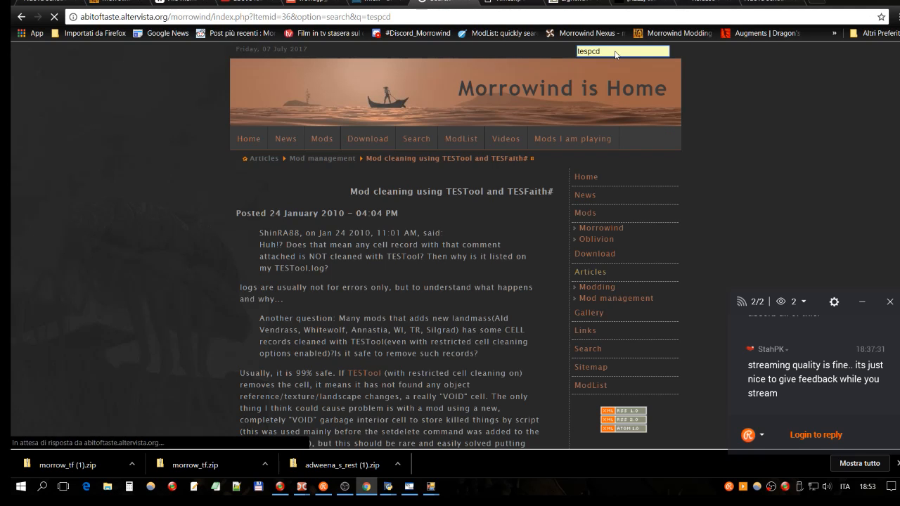
- Search the Morrowind is Home site for detector
click(621, 53)
text(detector)
key(Return)
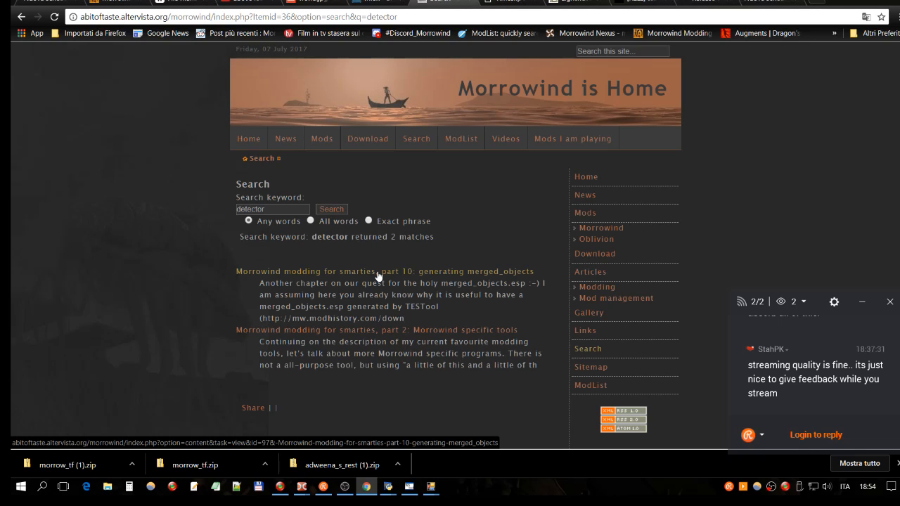
- Open "Morrowind modding for smarties, part 2: Morrowind specific tools" and read through to the TES Plugin Conflict Detector and TESfaith# entries
click(414, 330)
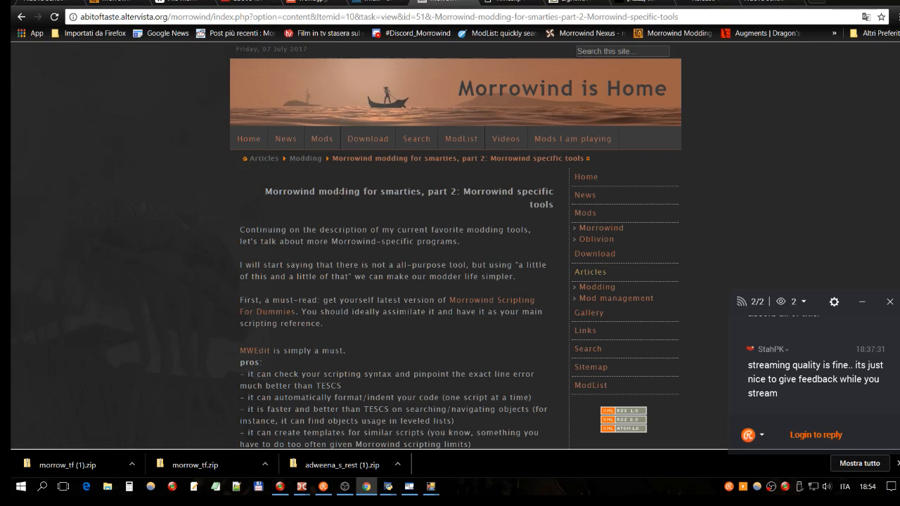
drag(264, 191, 554, 205)
scroll(472, 224, down, 3)
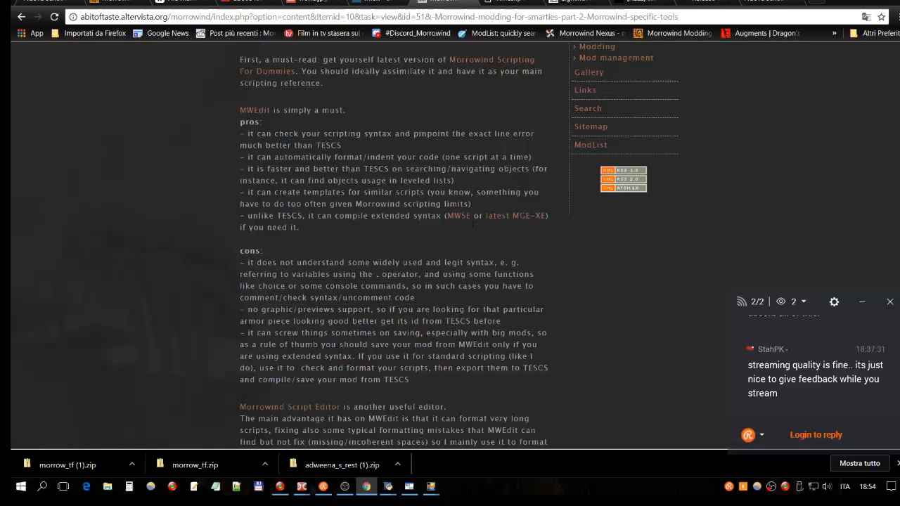
scroll(473, 227, down, 2)
scroll(472, 223, down, 1)
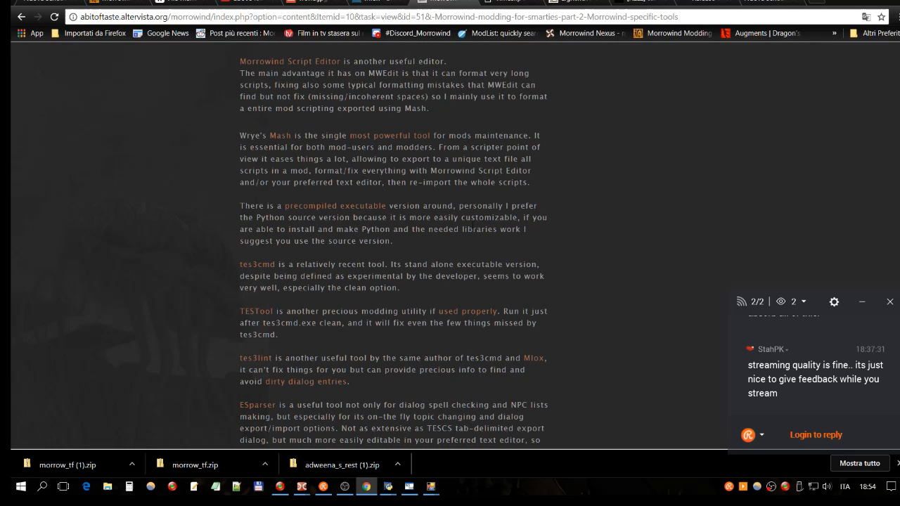
scroll(475, 222, down, 4)
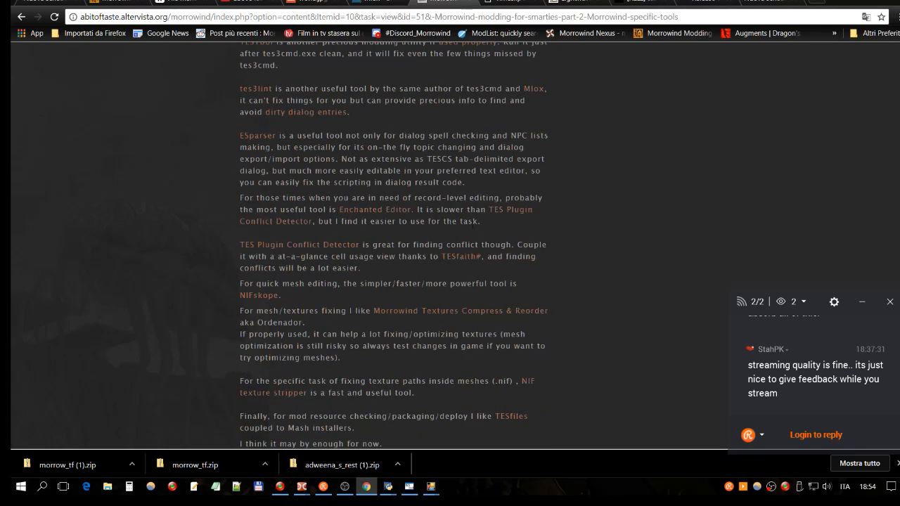
scroll(450, 224, down, 1)
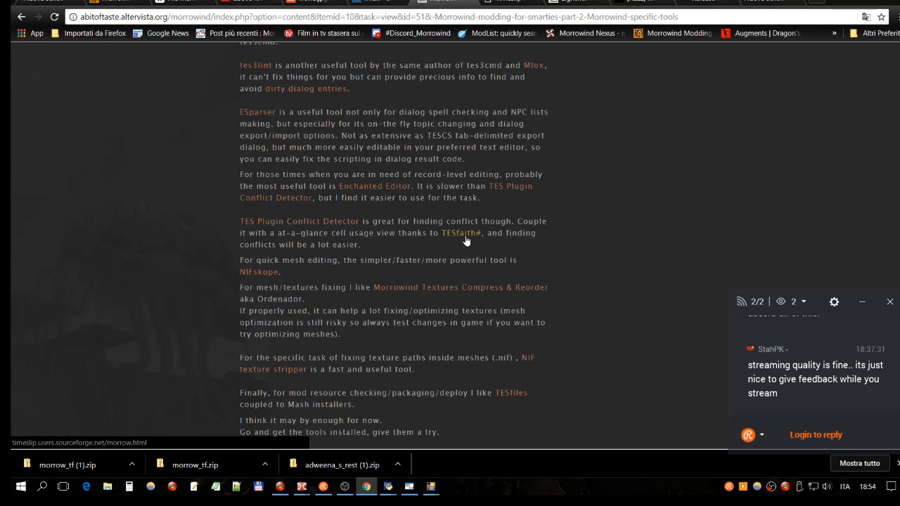
- Open the article's TES Plugin Conflict Detector link and search Morrowind Modding History for "dtector"
click(329, 223)
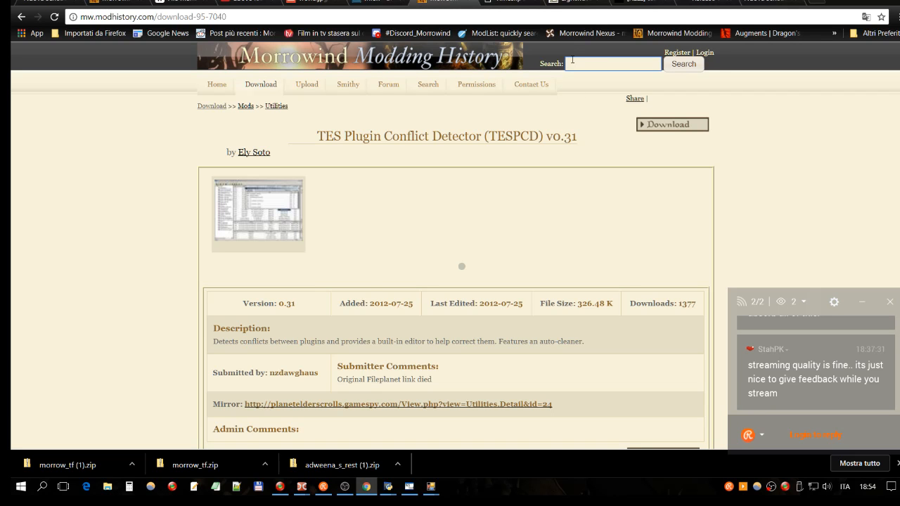
text(con)
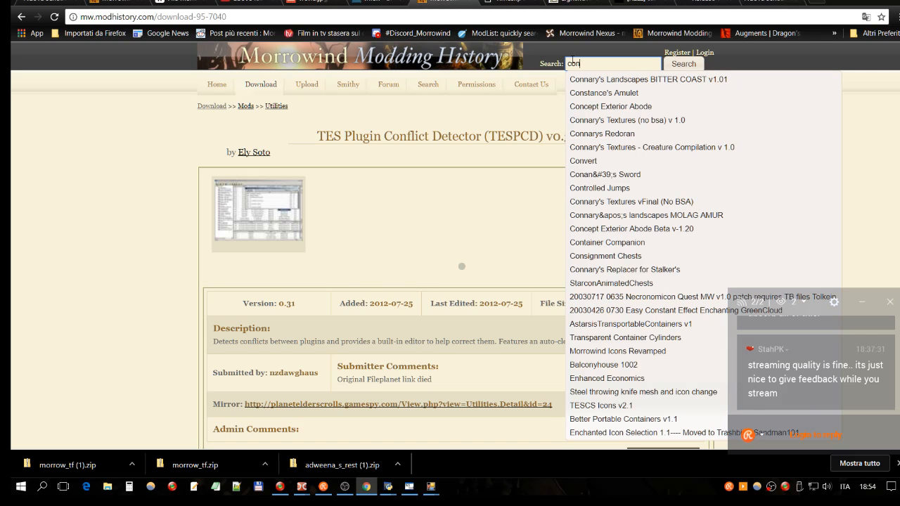
key(BackSpace)
key(BackSpace)
key(BackSpace)
text(detecto)
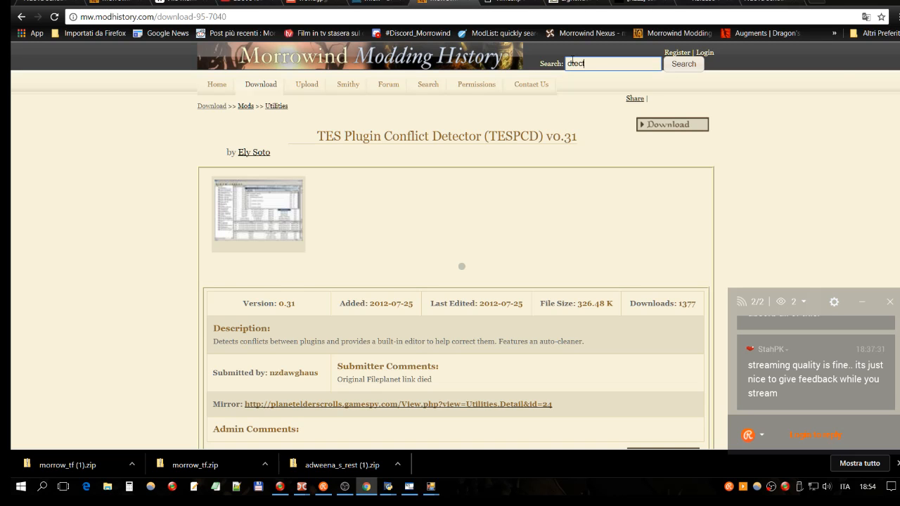
text(r)
key(Return)
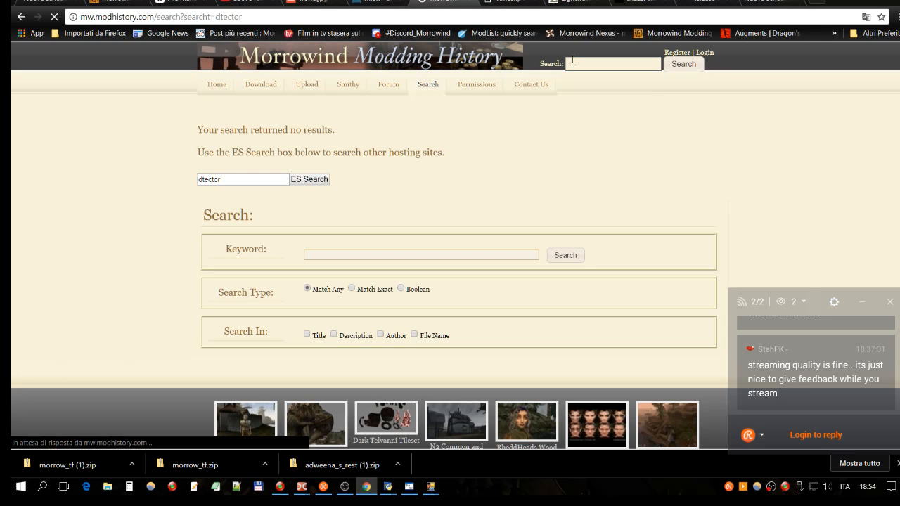
- Search Morrowind Modding History for "detector" from its dedicated search page, matching any keyword
click(624, 62)
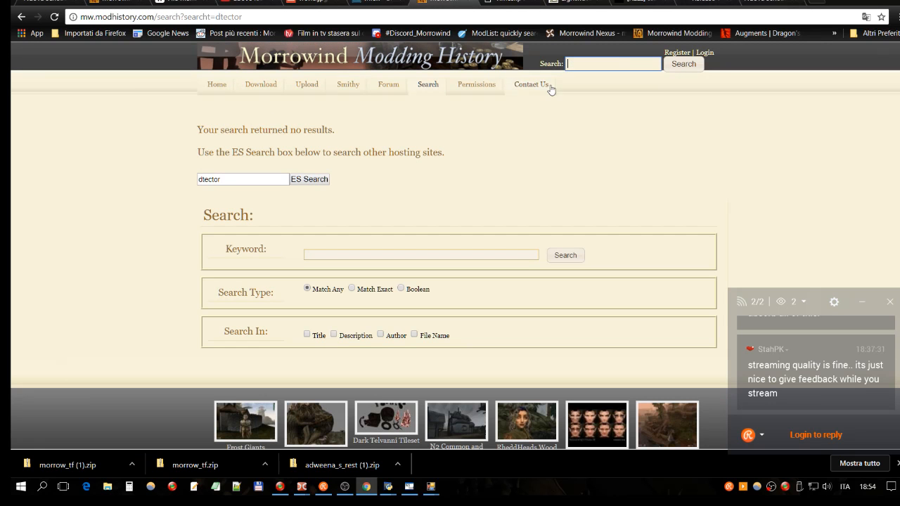
click(432, 86)
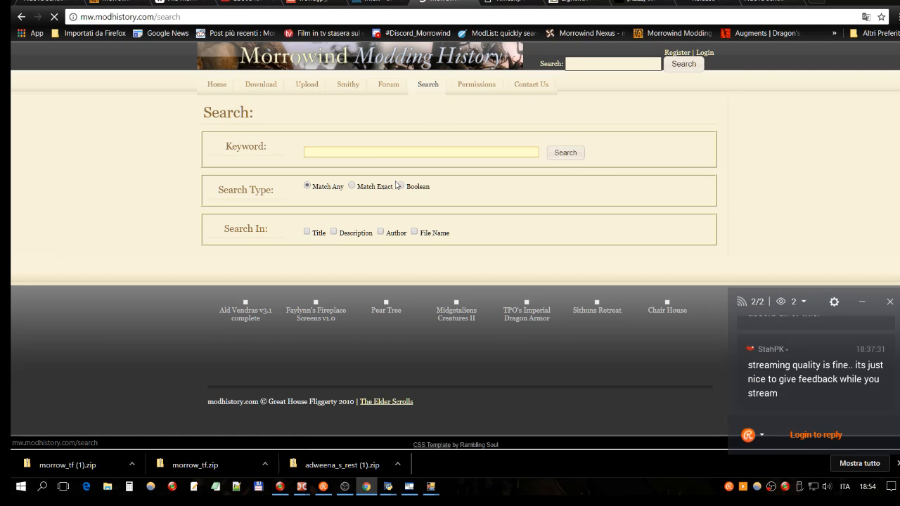
click(364, 151)
text(detector)
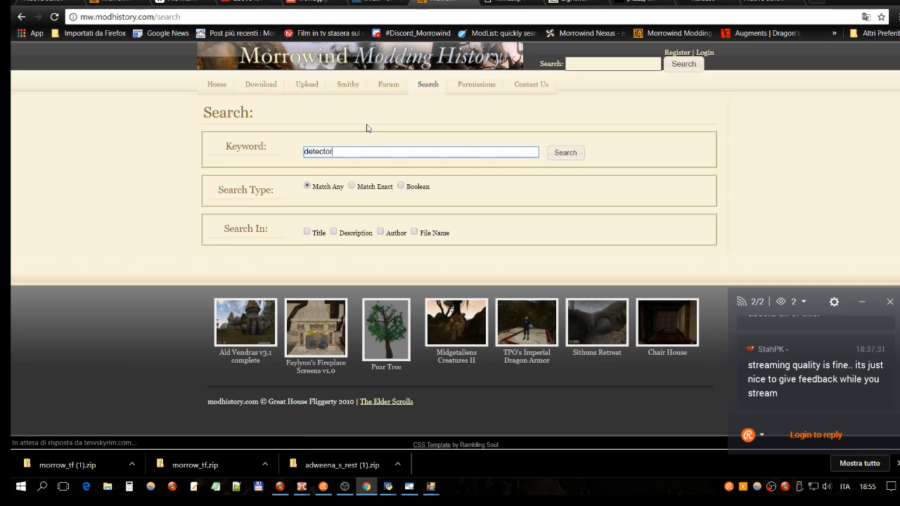
scroll(464, 129, down, 1)
click(566, 132)
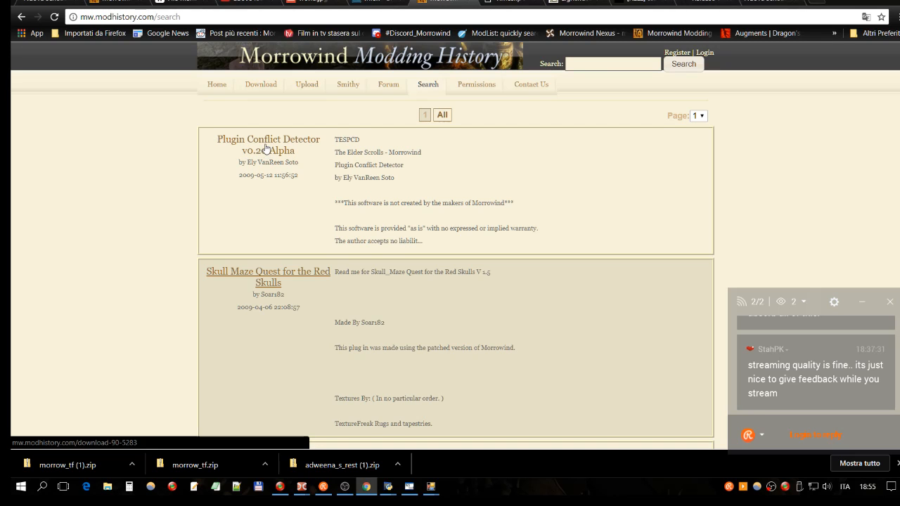
- Open the TES Plugin Conflict Detector (TESPCD) v0.31 download page from the results and review its details
scroll(266, 149, down, 3)
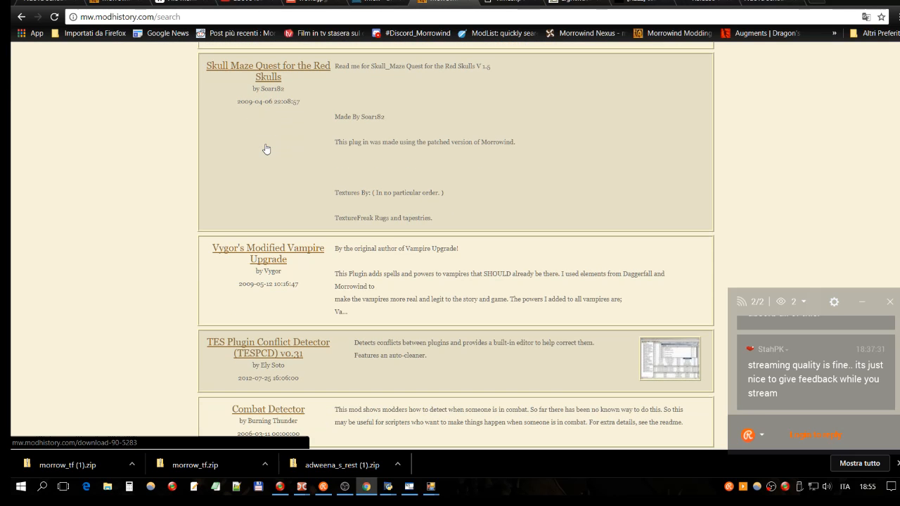
scroll(270, 156, down, 2)
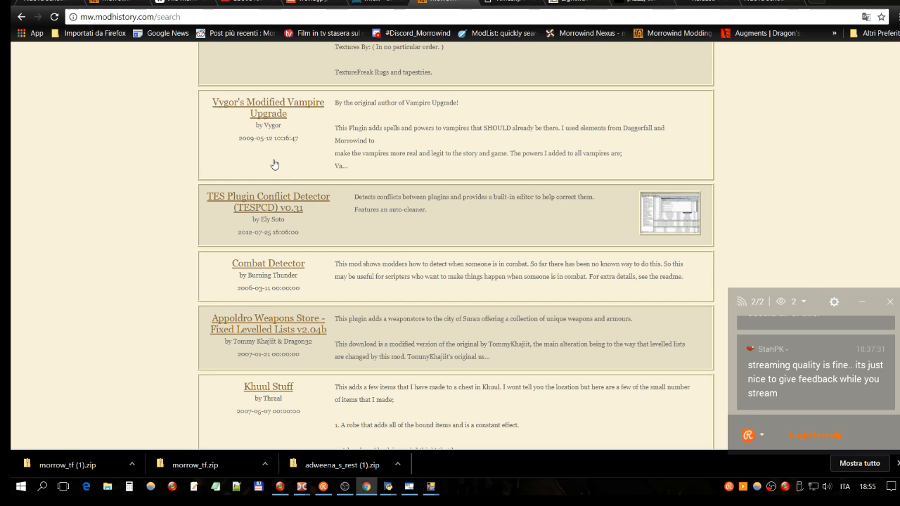
click(279, 202)
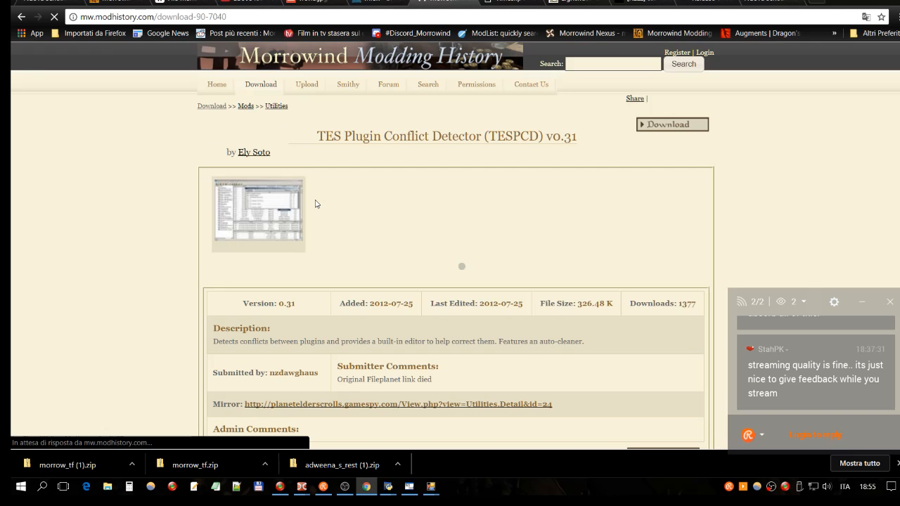
scroll(373, 211, down, 2)
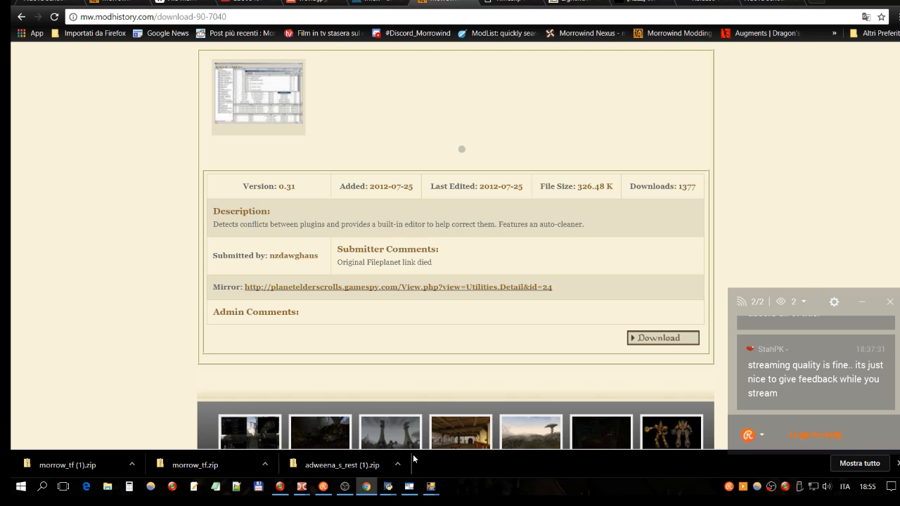
- Switch to Double Commander and launch TES Plugin Conflict Detector
mouse_move(301, 488)
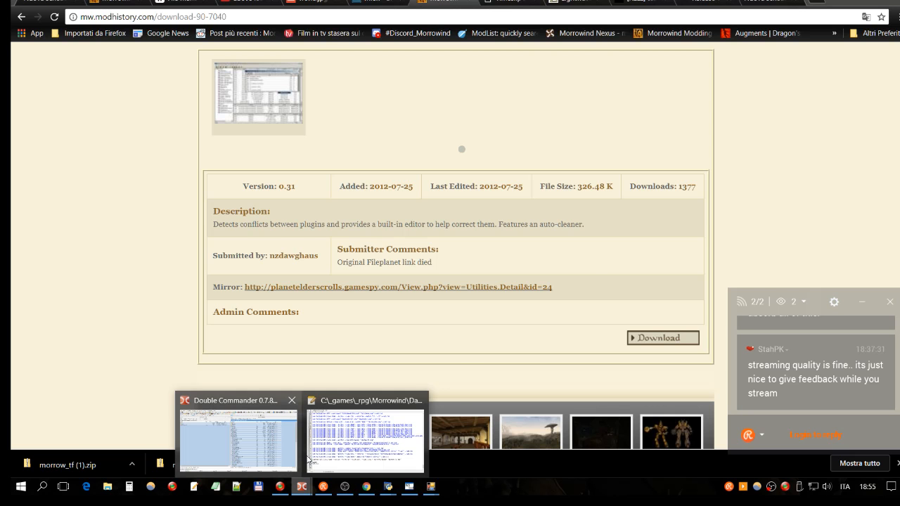
click(284, 452)
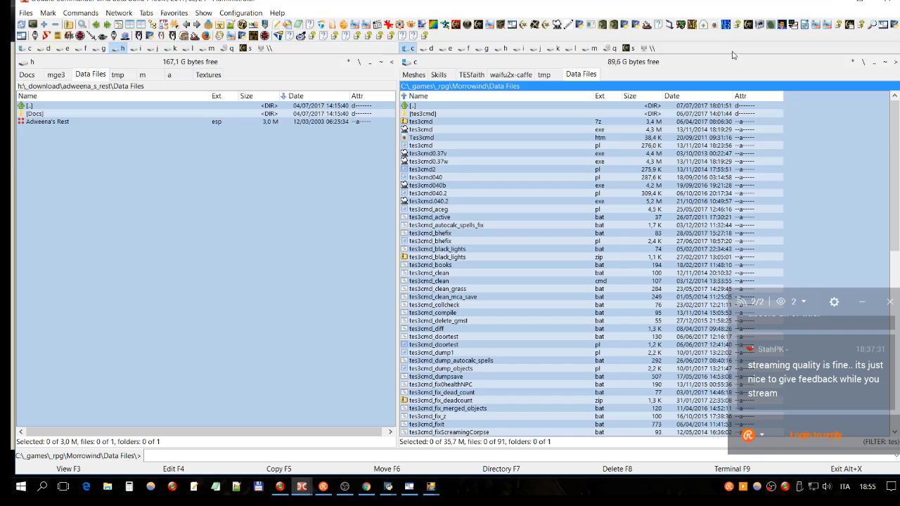
click(726, 24)
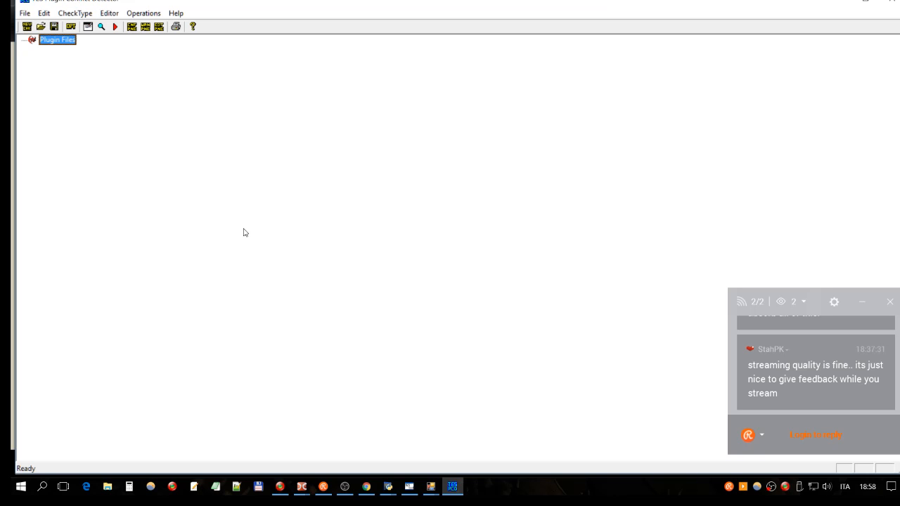
- Switch back to Double Commander and select the tespcdv031 executable in the C:\_games\_rpg\Morrowind folder
mouse_move(453, 491)
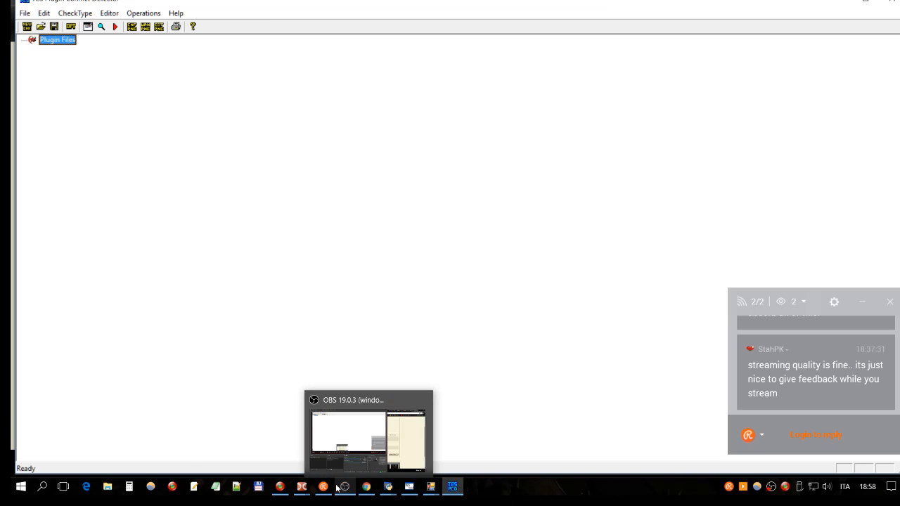
mouse_move(302, 487)
click(289, 461)
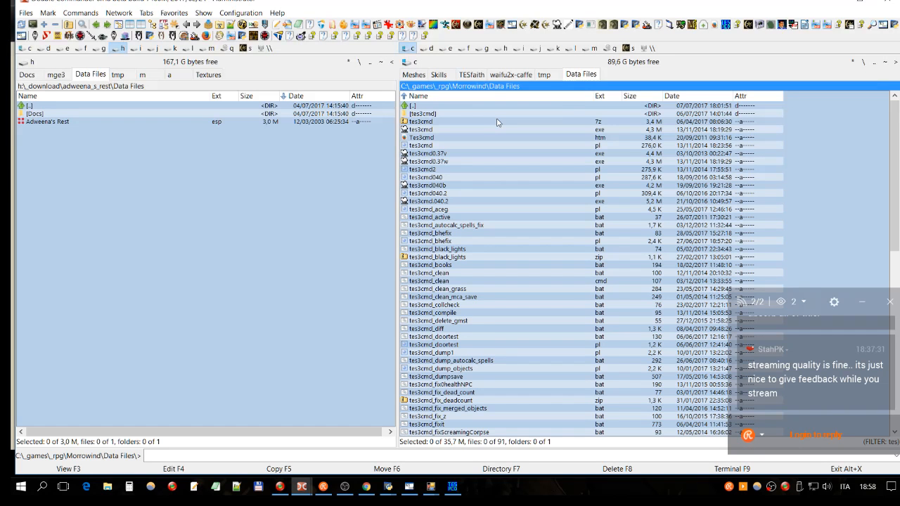
key(BackSpace)
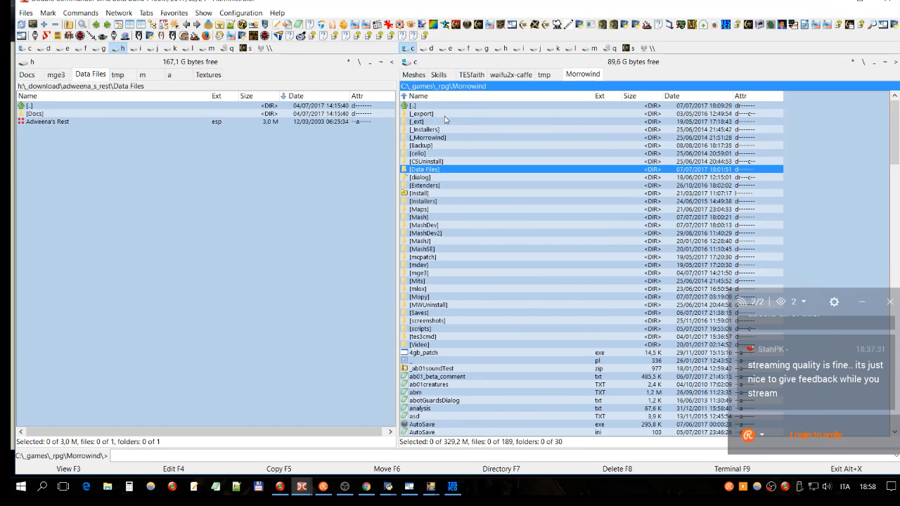
click(448, 96)
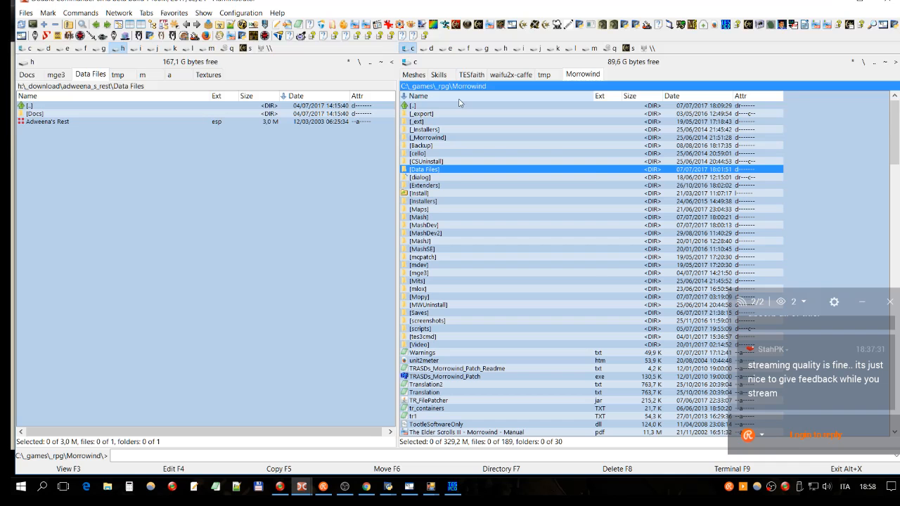
click(459, 99)
drag(894, 120, 809, 283)
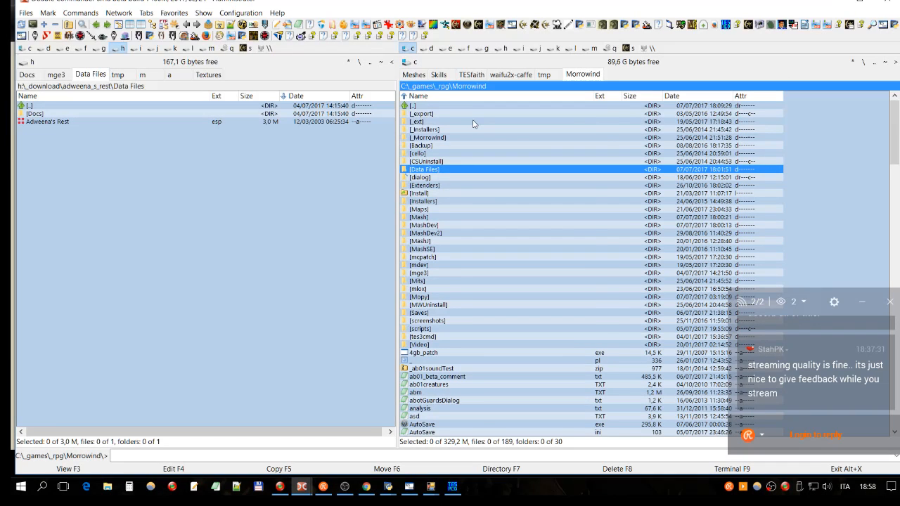
drag(895, 152, 824, 393)
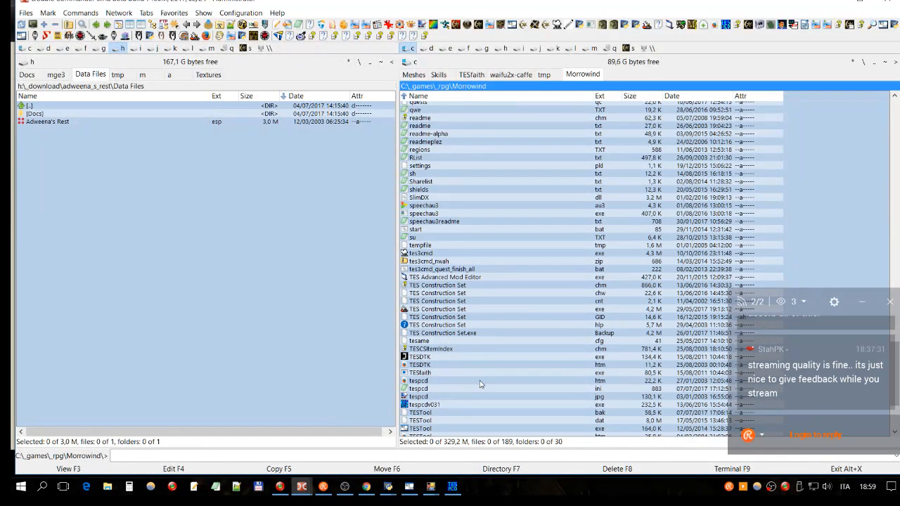
click(425, 405)
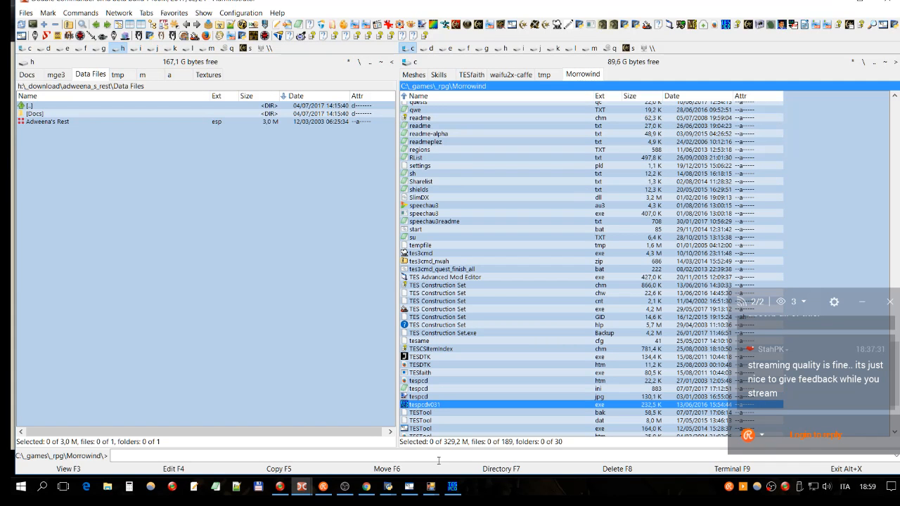
- Switch to the mod manager's mod list and view the details of ab01Head&Hair.esm and abotWaterLife.esm at its start
click(450, 495)
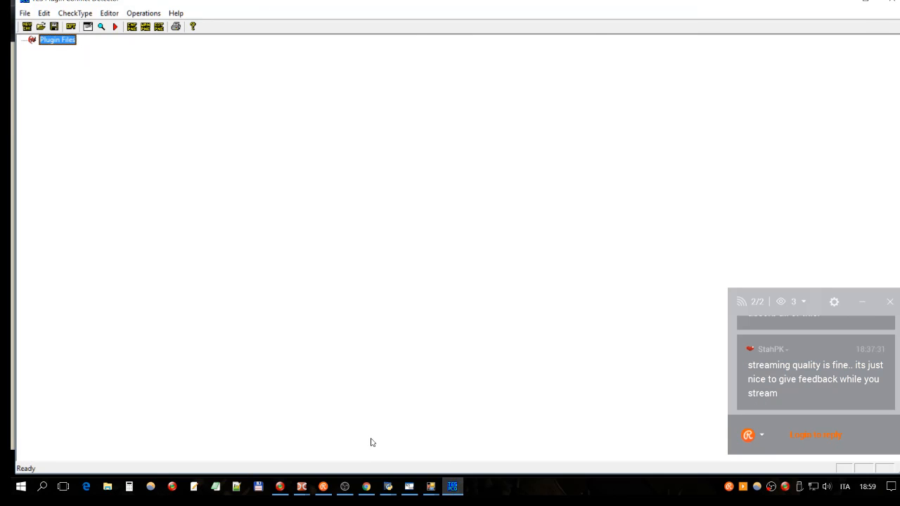
mouse_move(391, 490)
click(402, 451)
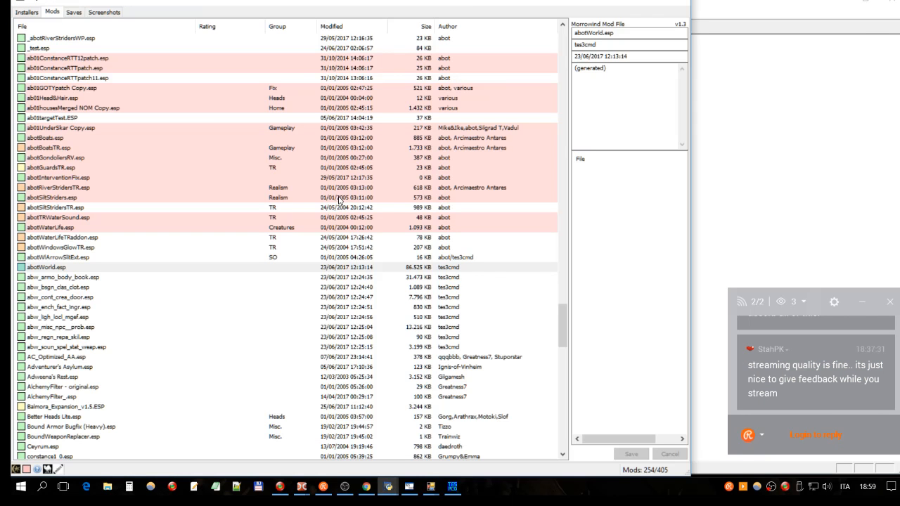
drag(563, 325, 574, 41)
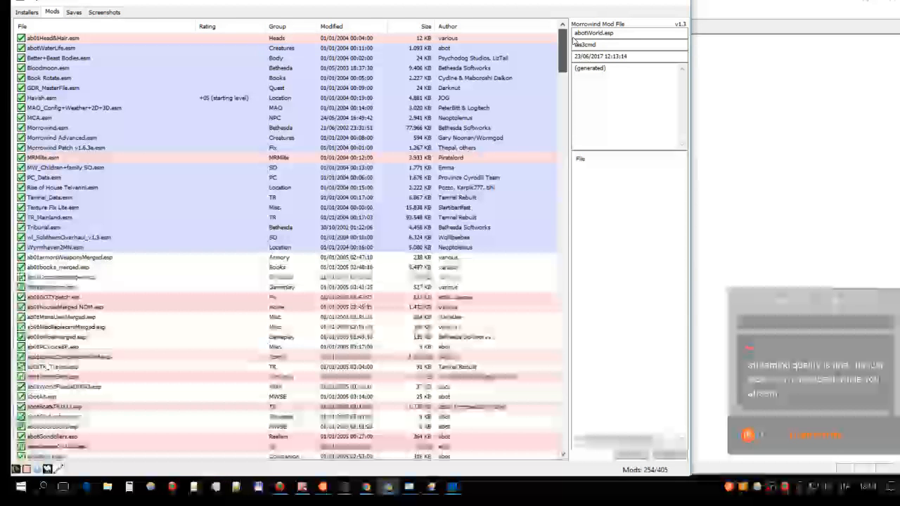
click(59, 39)
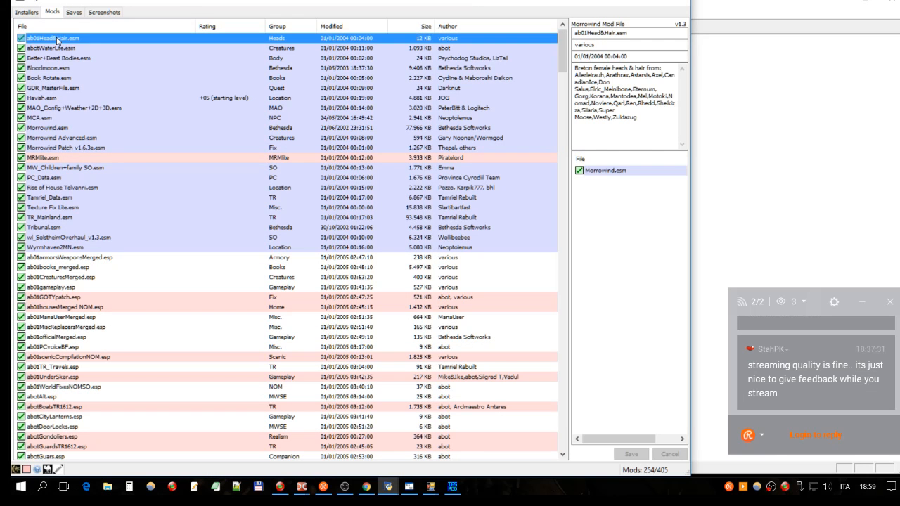
click(52, 48)
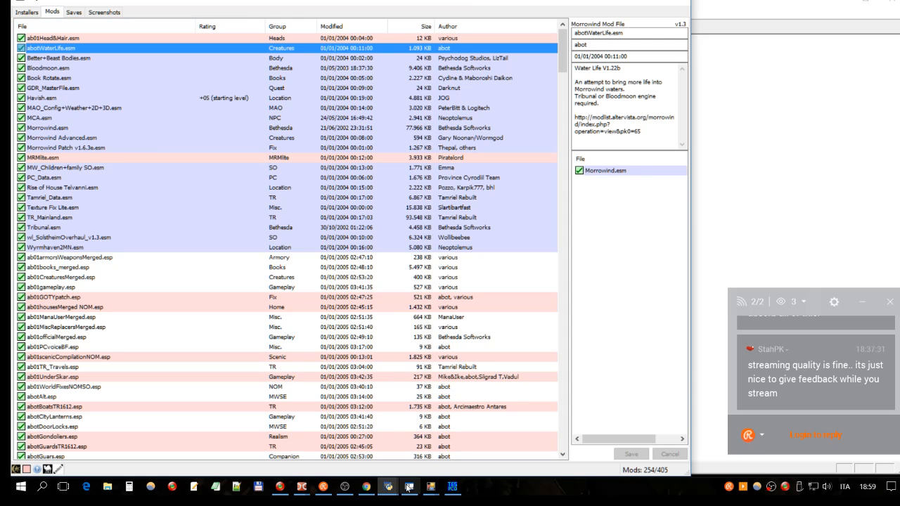
- Alternate between the conflict detector and the mod manager, and look over the active mods for comparison
click(454, 488)
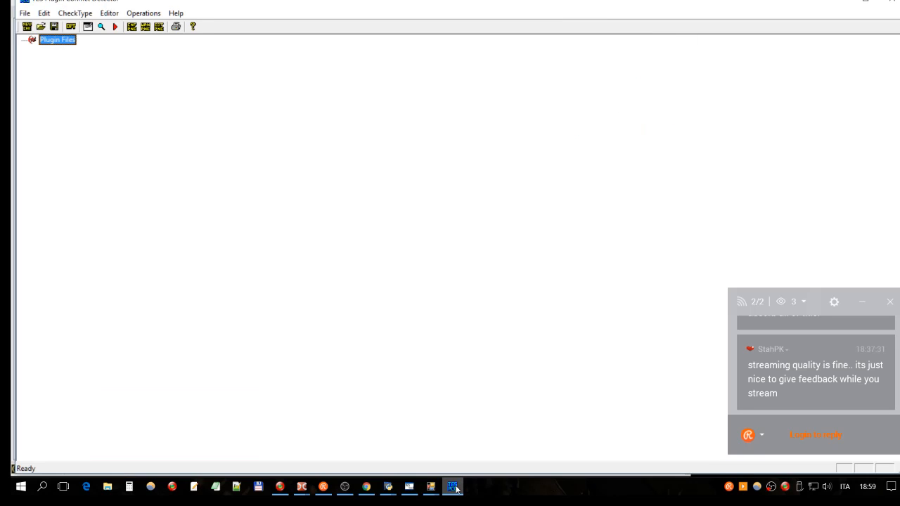
click(454, 489)
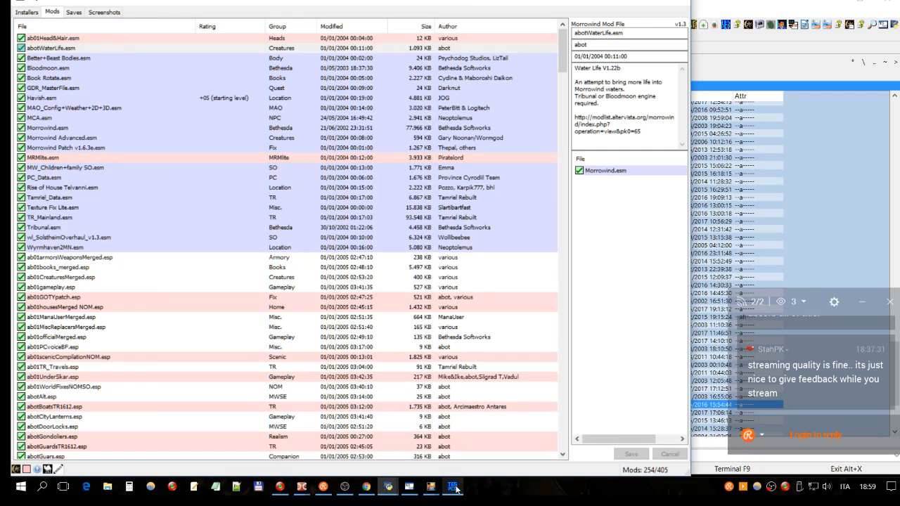
click(453, 487)
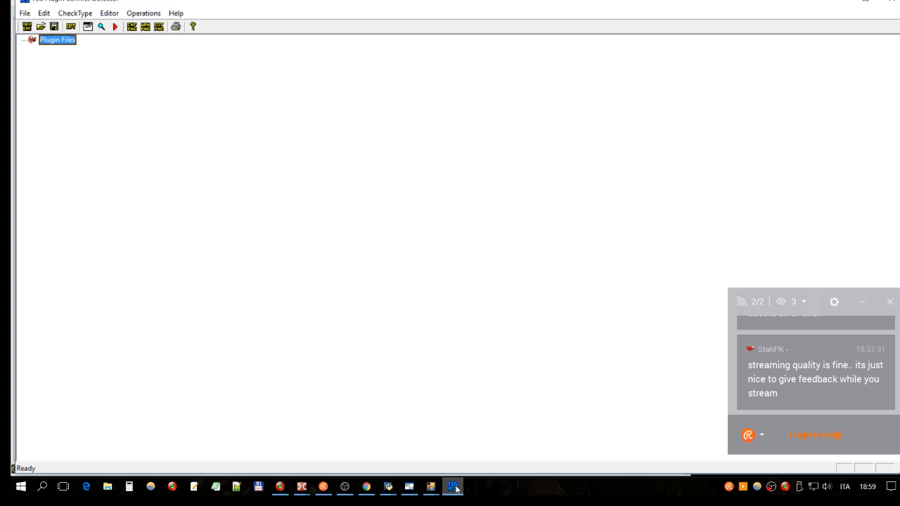
mouse_move(388, 487)
click(428, 453)
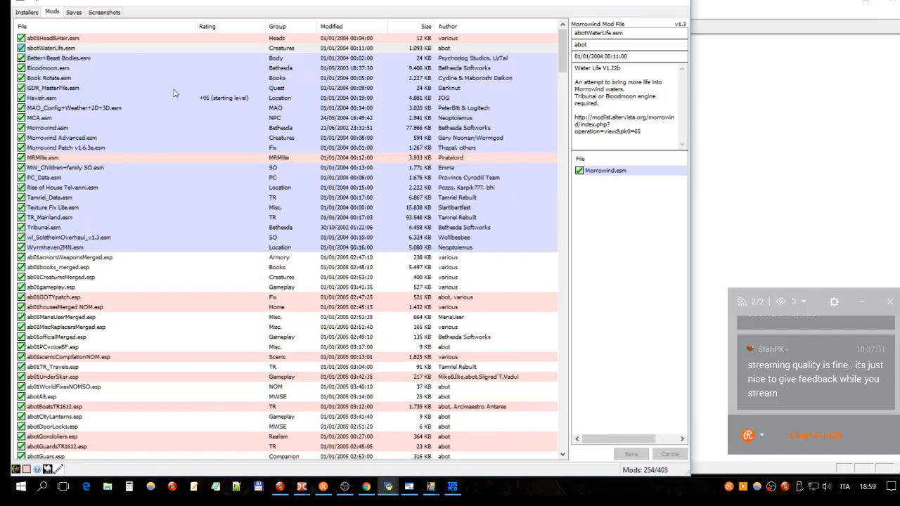
scroll(191, 288, down, 5)
scroll(191, 288, up, 3)
- Switch to TES Plugin Conflict Detector and load the active plugins for checking
click(454, 487)
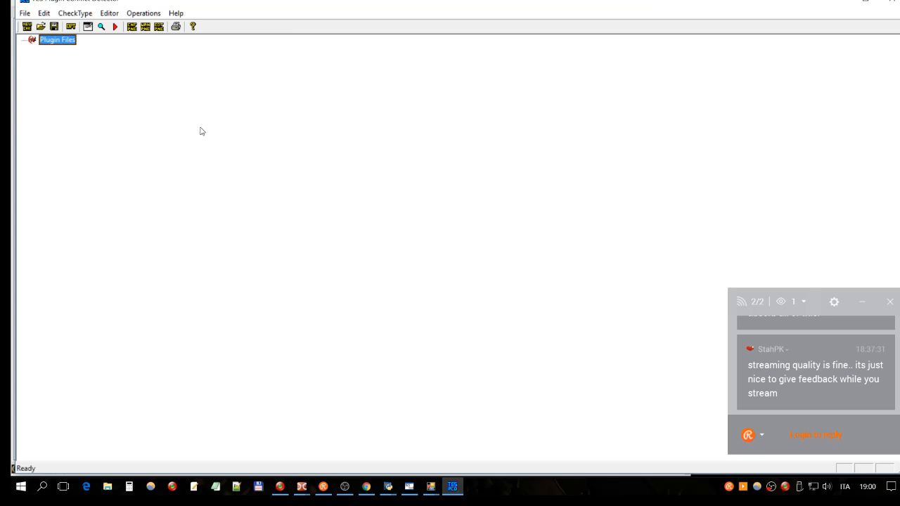
click(25, 14)
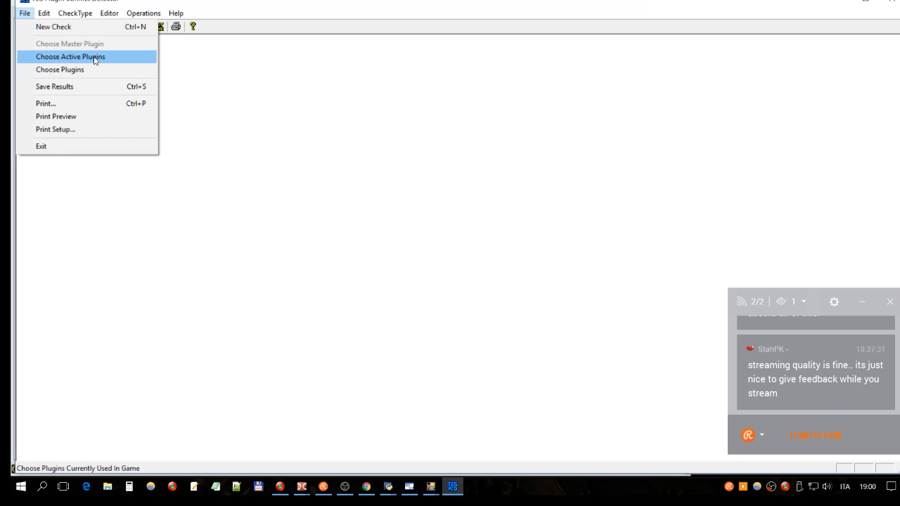
click(43, 61)
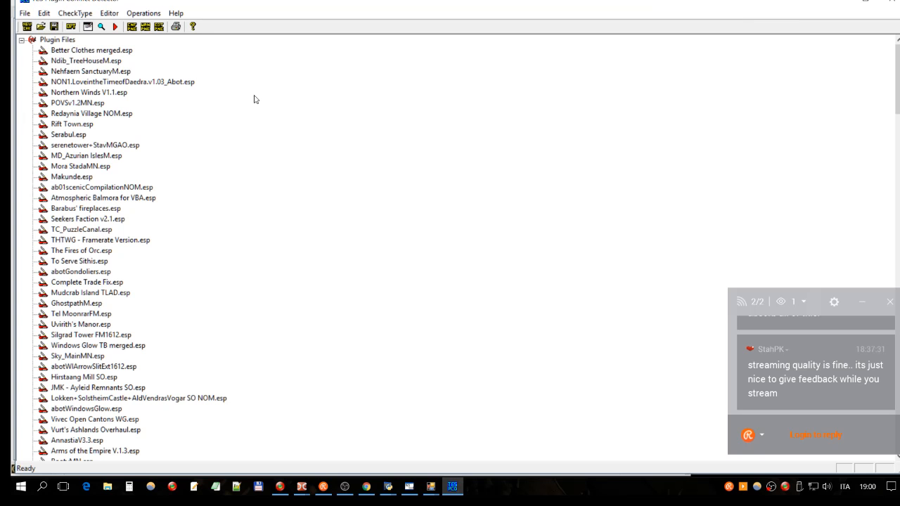
- Examine the order of the loaded plugins, starting with Better Clothes merged.esp and Ndib_TreeHouseM.esp
click(129, 53)
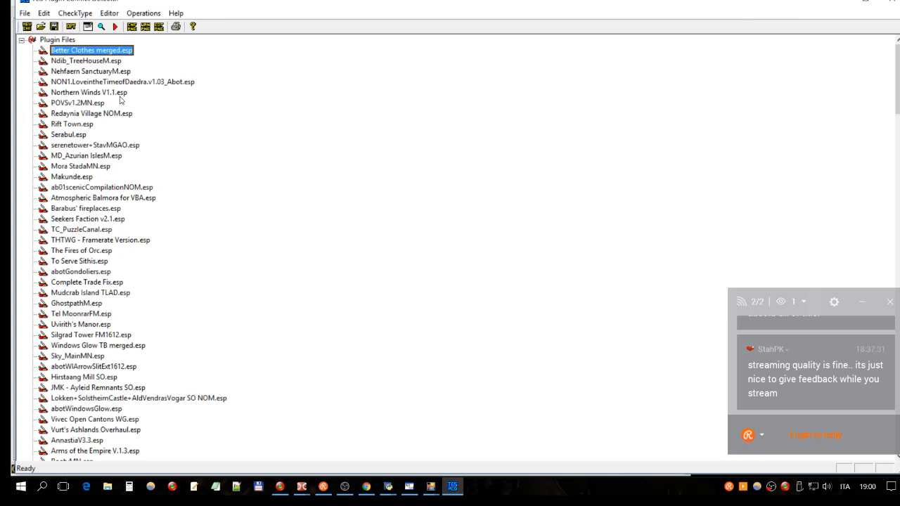
click(99, 61)
click(105, 51)
scroll(95, 53, down, 8)
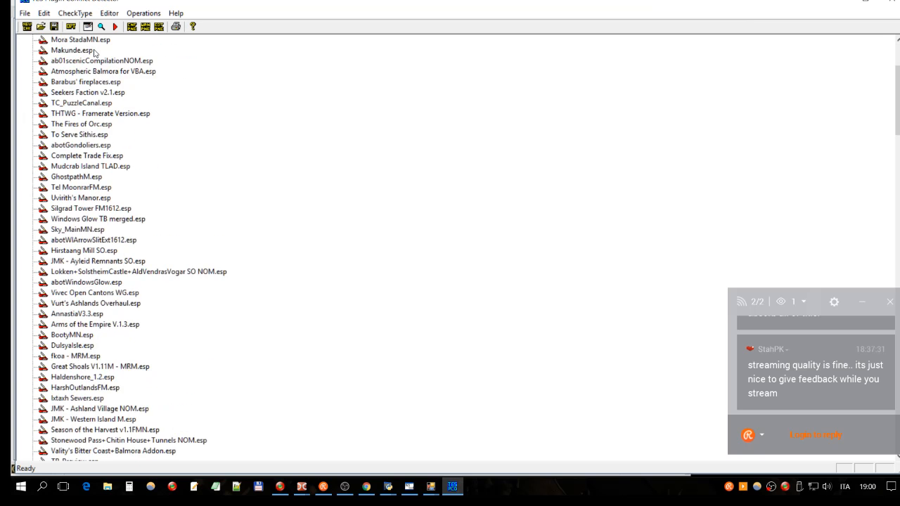
scroll(95, 52, up, 9)
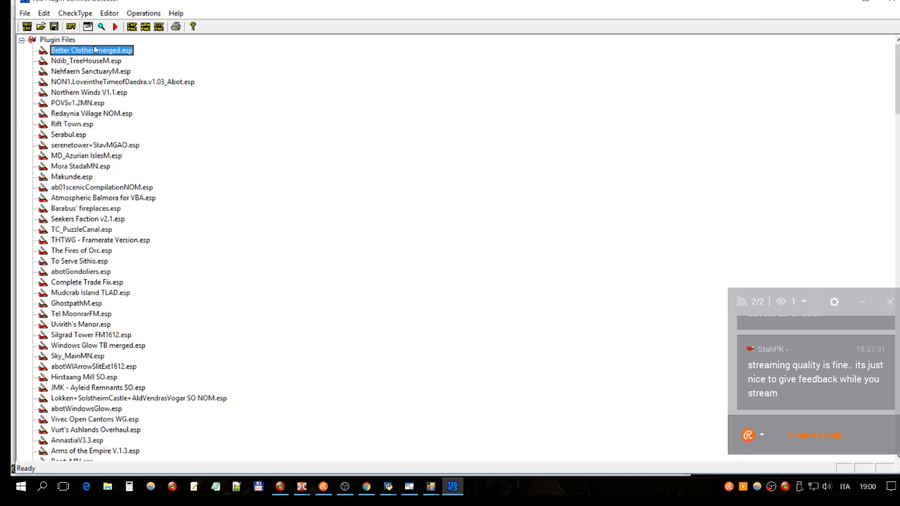
click(71, 40)
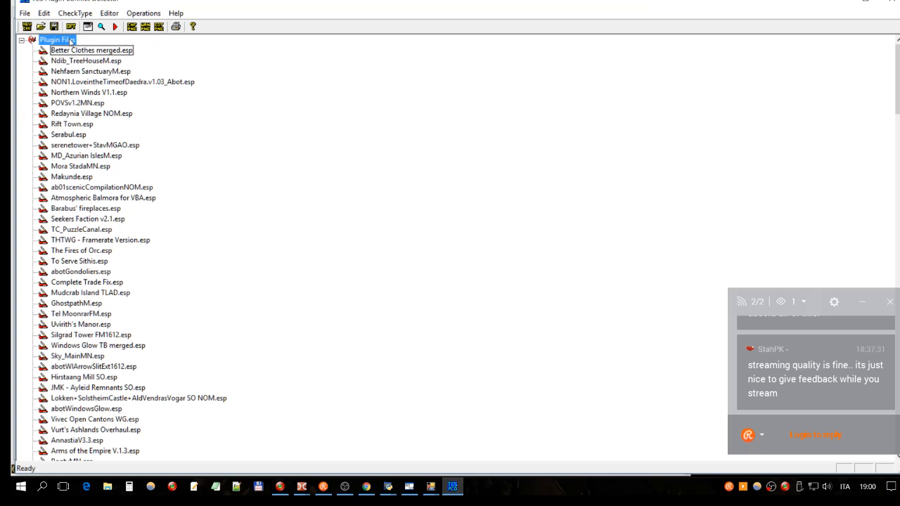
right_click(61, 41)
click(86, 61)
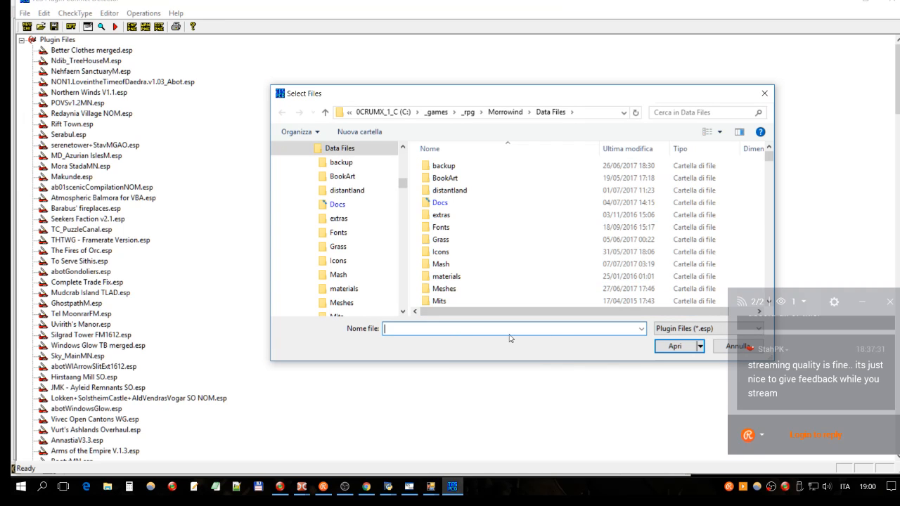
click(764, 93)
click(79, 52)
click(64, 43)
click(79, 52)
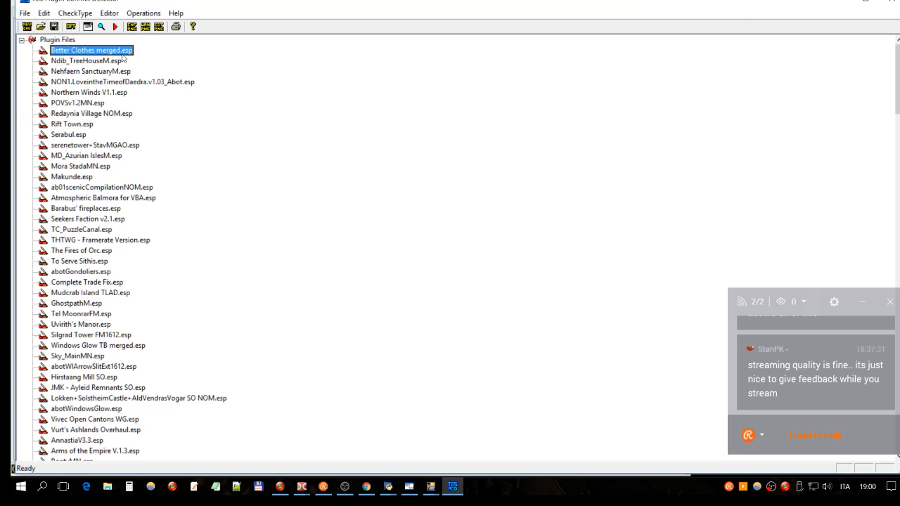
click(179, 83)
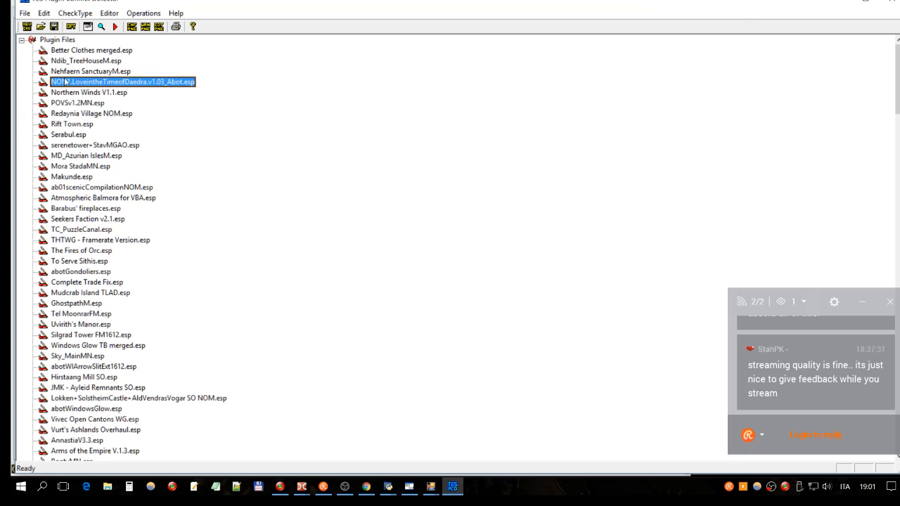
- Start a new check and load the currently active plugins again
click(25, 17)
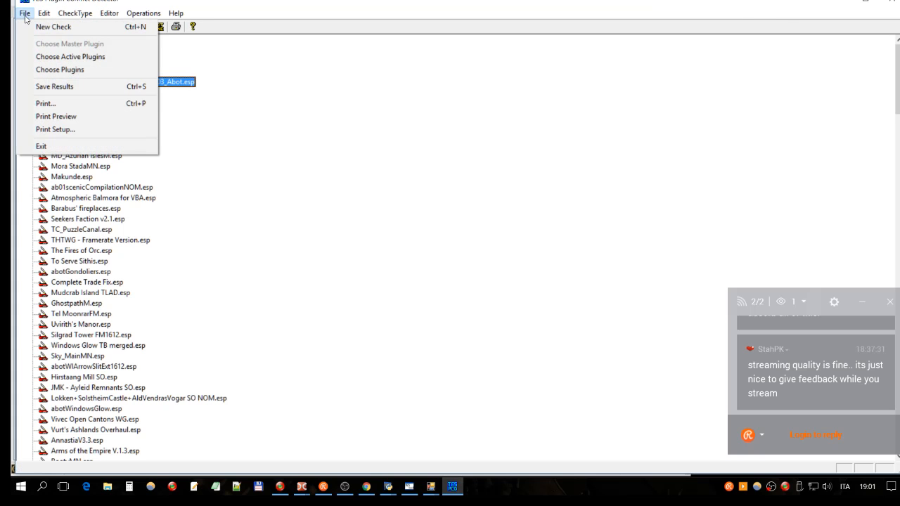
click(41, 27)
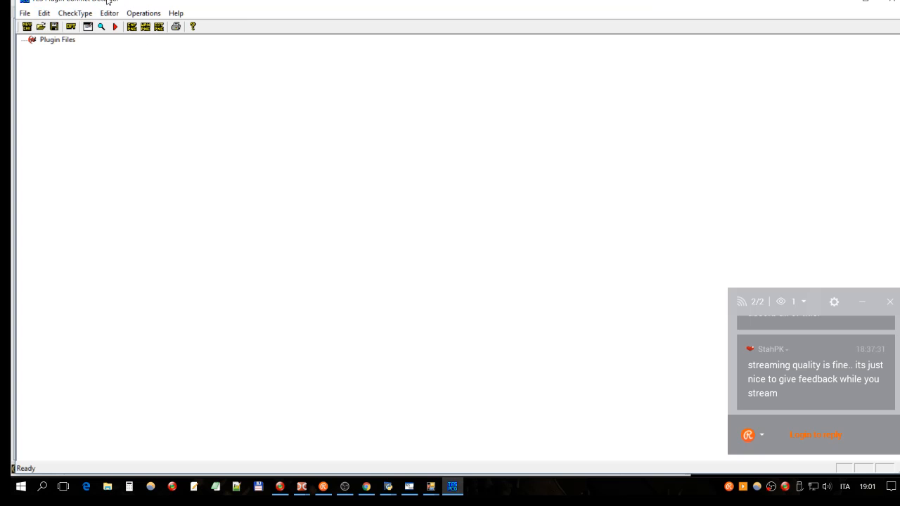
click(25, 13)
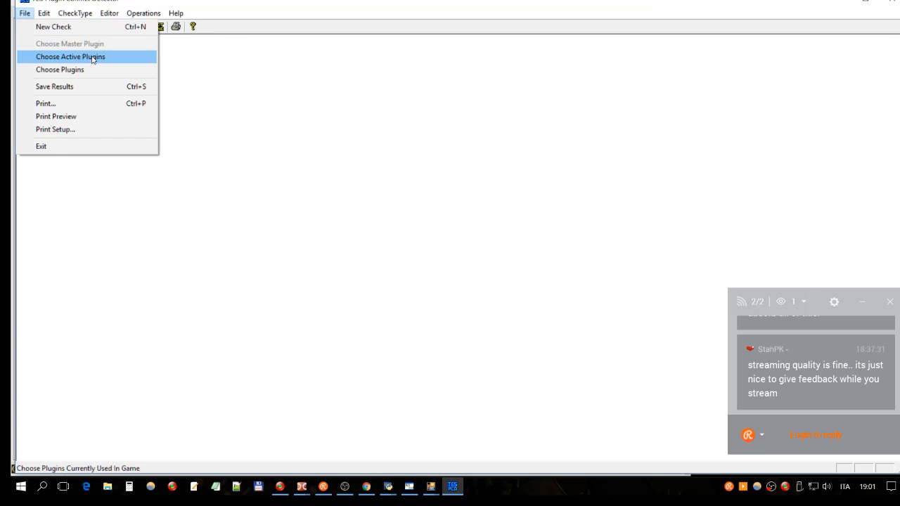
click(92, 59)
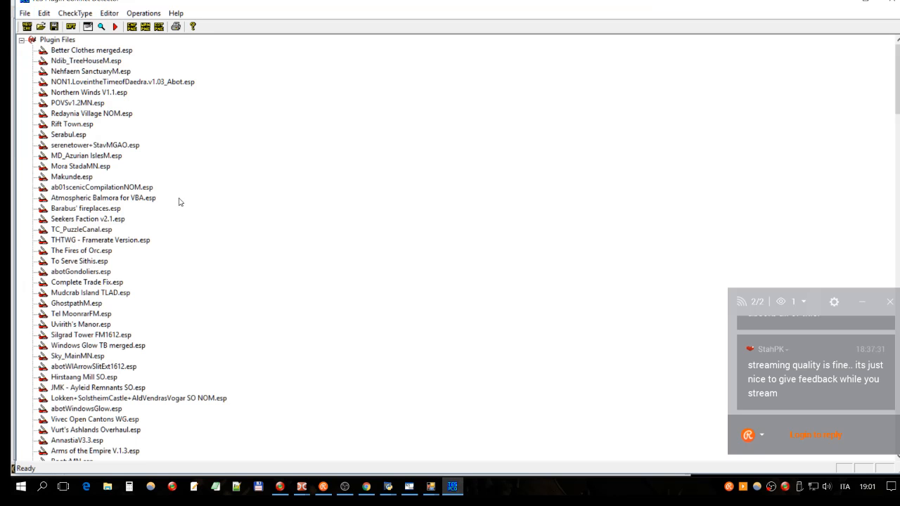
scroll(116, 197, down, 4)
scroll(115, 197, down, 4)
scroll(113, 190, up, 8)
- Change the check type to Single Versus and choose Adweena's Rest.esp as the master plugin to check against
click(70, 14)
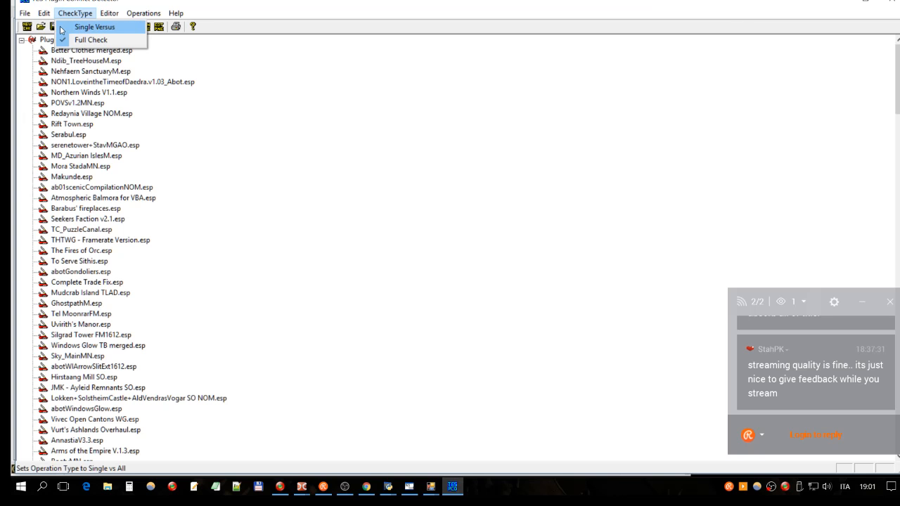
click(113, 27)
click(56, 40)
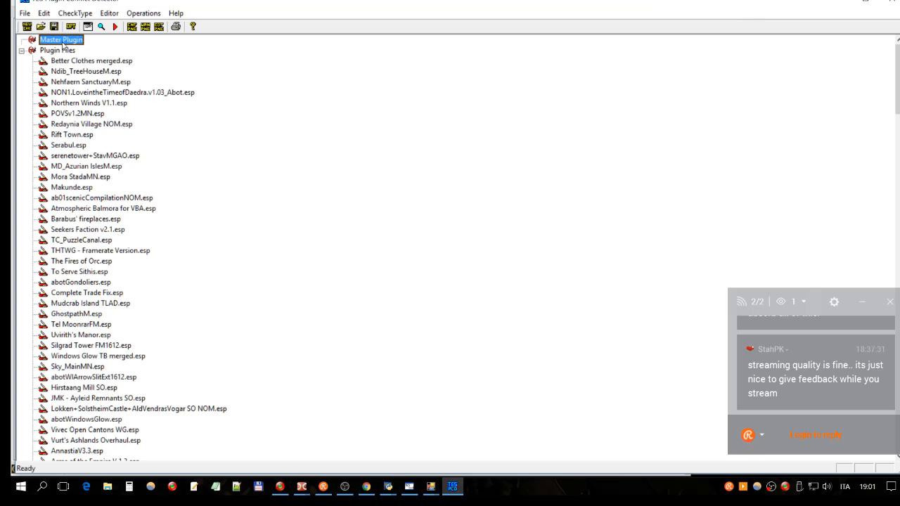
right_click(64, 44)
click(85, 63)
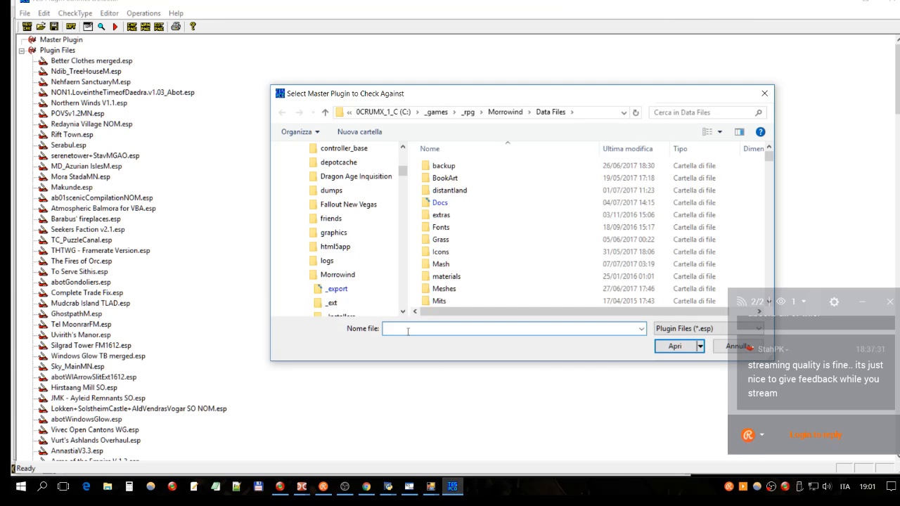
text(adw)
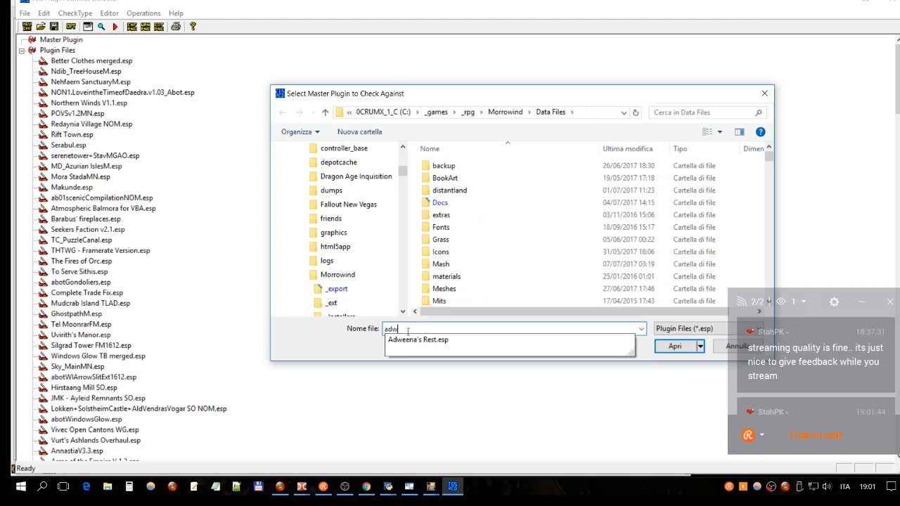
click(402, 344)
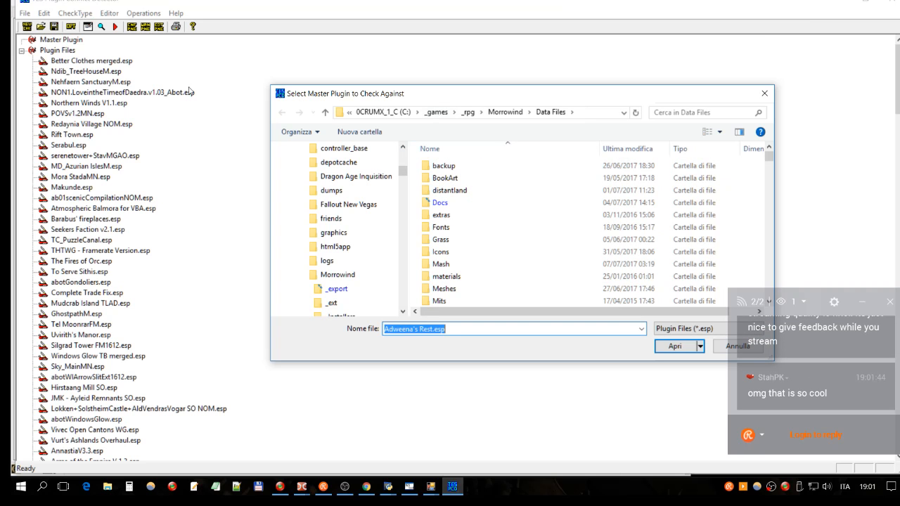
click(675, 346)
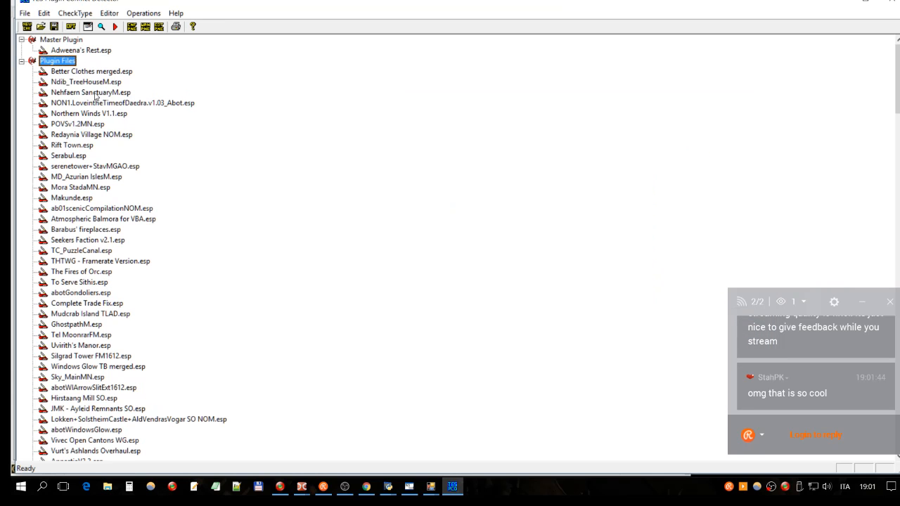
- Examine the master plugin Adweena's Rest.esp against the list of plugin files, starting with Better Clothes merged.esp
click(97, 50)
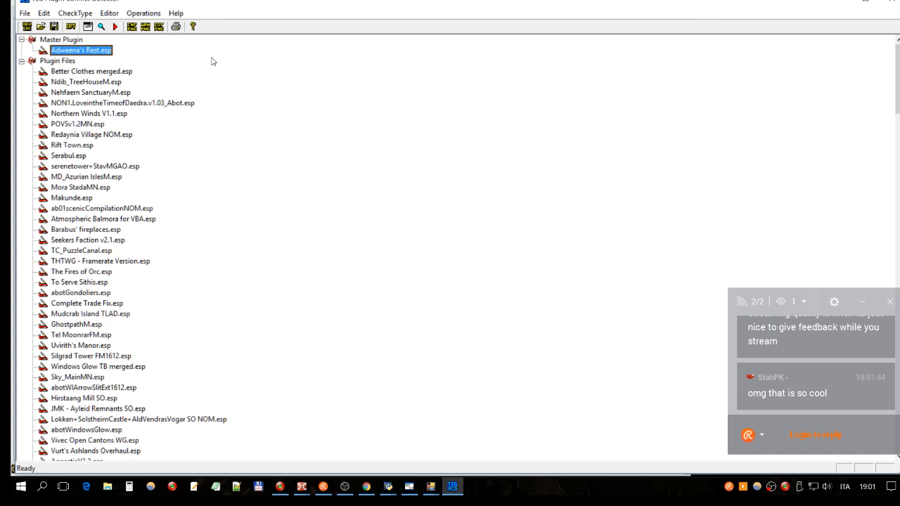
click(65, 43)
click(75, 49)
click(70, 62)
click(78, 54)
click(78, 73)
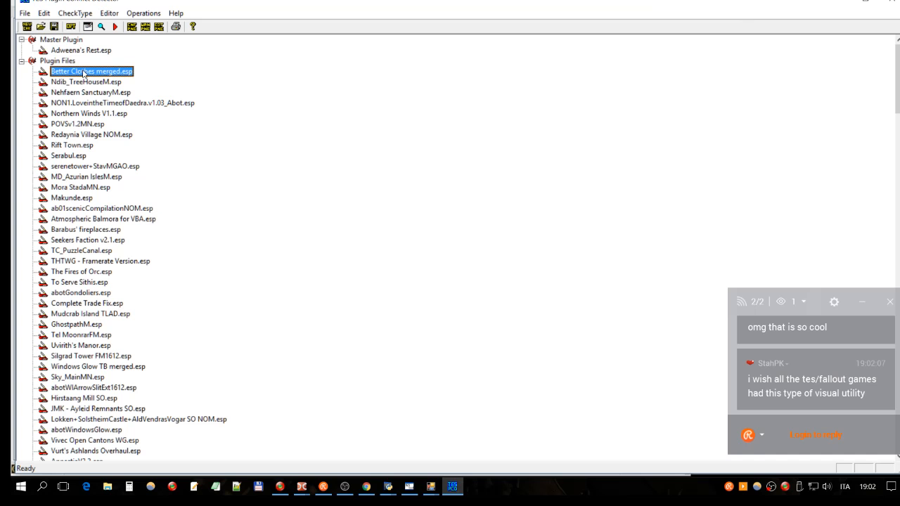
click(150, 105)
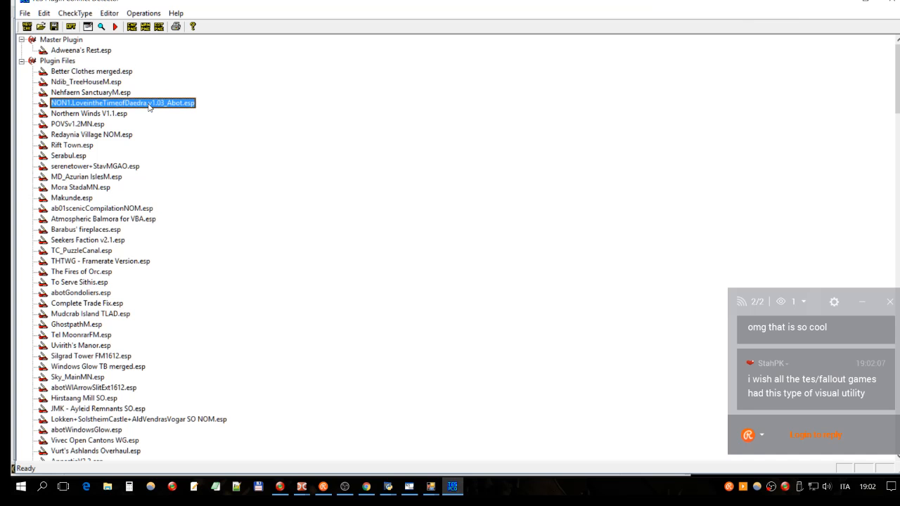
click(123, 73)
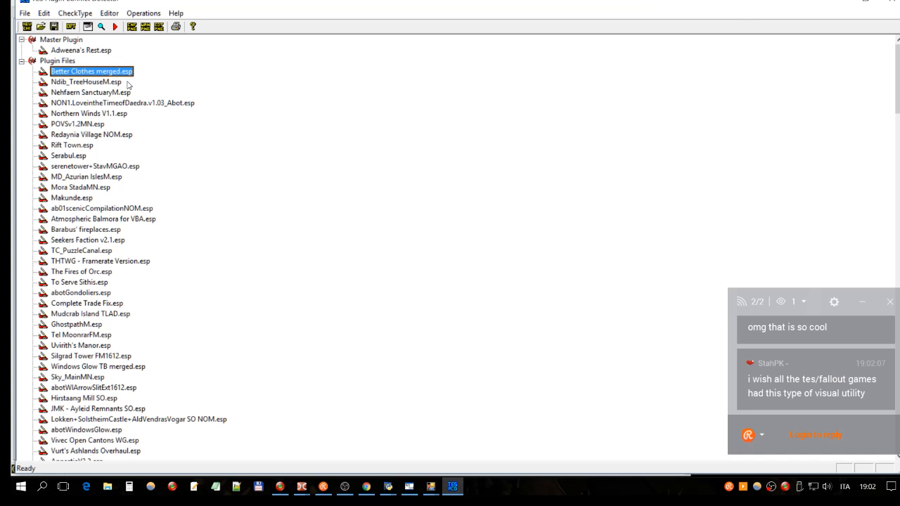
click(86, 51)
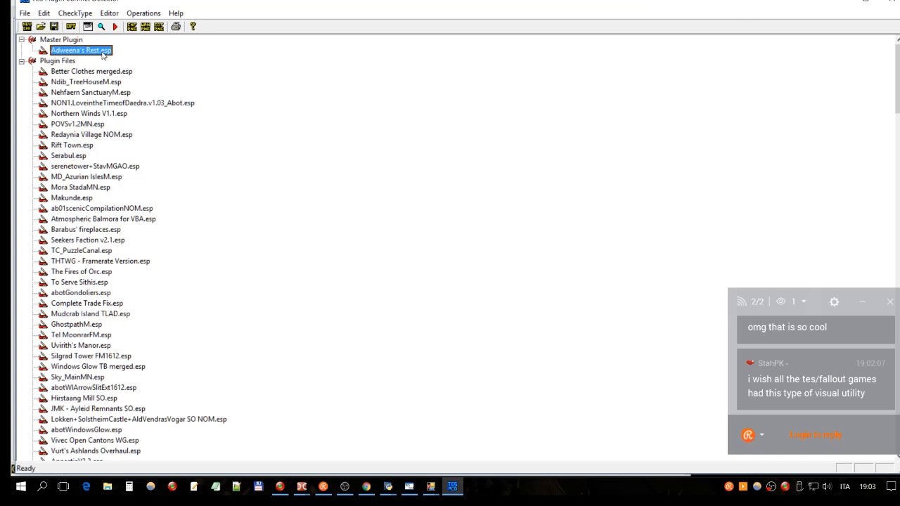
click(62, 62)
scroll(67, 66, down, 3)
scroll(70, 66, up, 3)
click(56, 71)
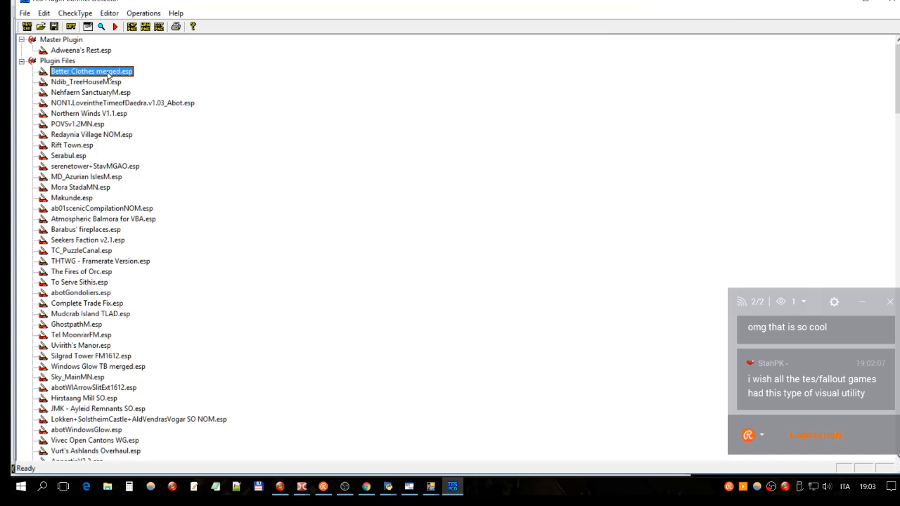
click(96, 82)
click(79, 73)
scroll(92, 132, down, 4)
scroll(92, 133, up, 4)
click(54, 51)
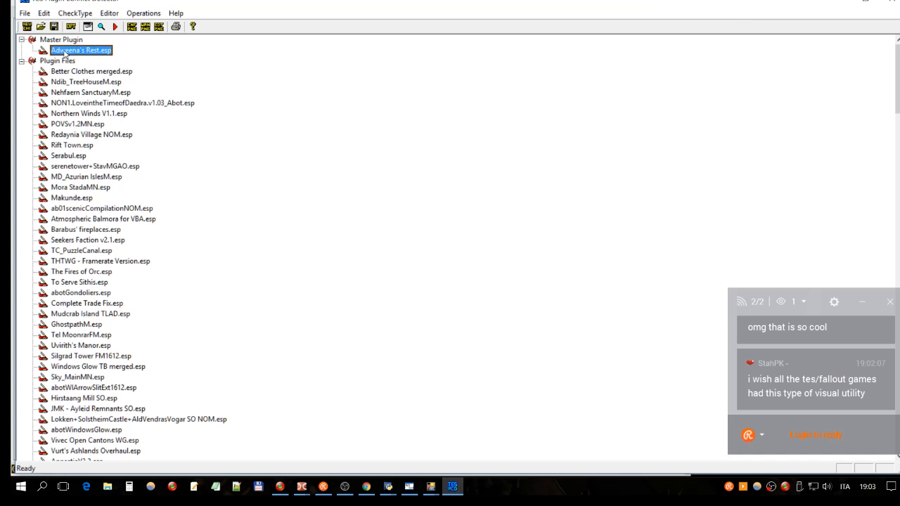
click(92, 73)
scroll(101, 202, down, 3)
scroll(101, 202, up, 2)
scroll(100, 202, up, 1)
- Run the conflict check of Adweena's Rest.esp against the loaded plugins and look through the listed conflicts
click(115, 26)
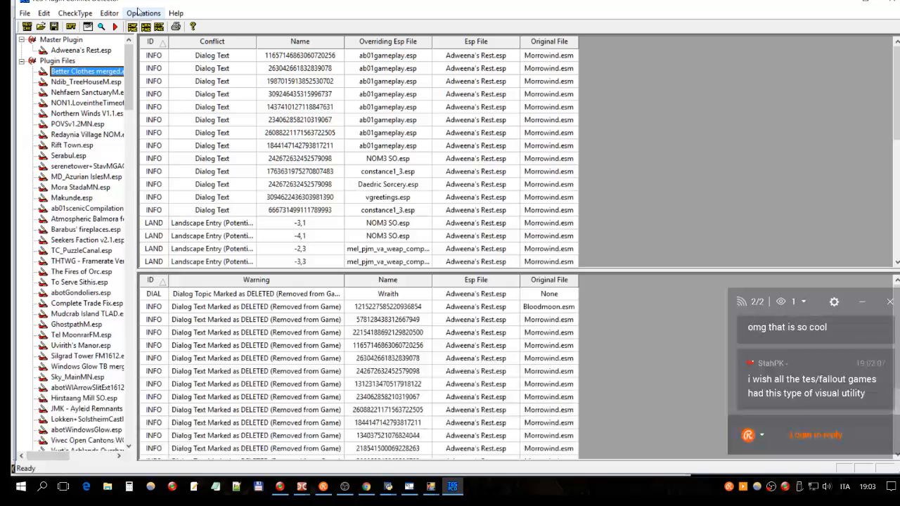
scroll(197, 78, down, 1)
scroll(197, 78, down, 3)
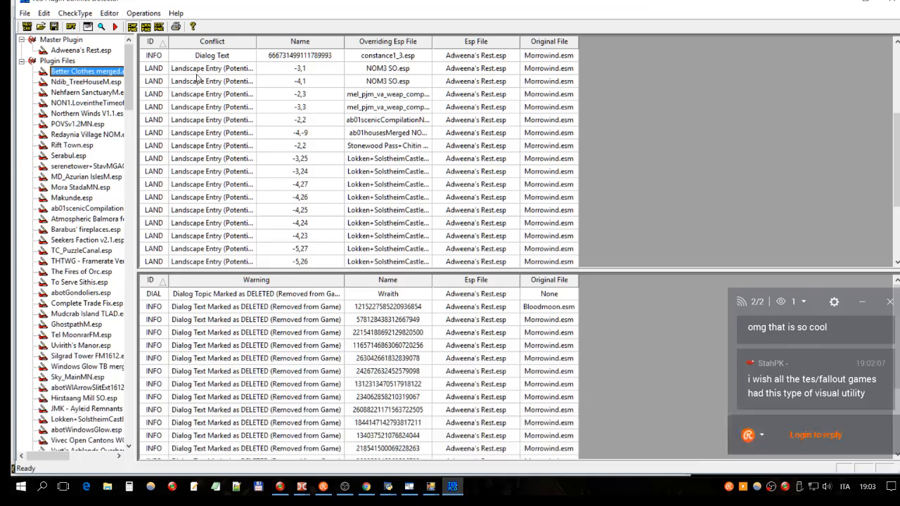
scroll(198, 78, down, 2)
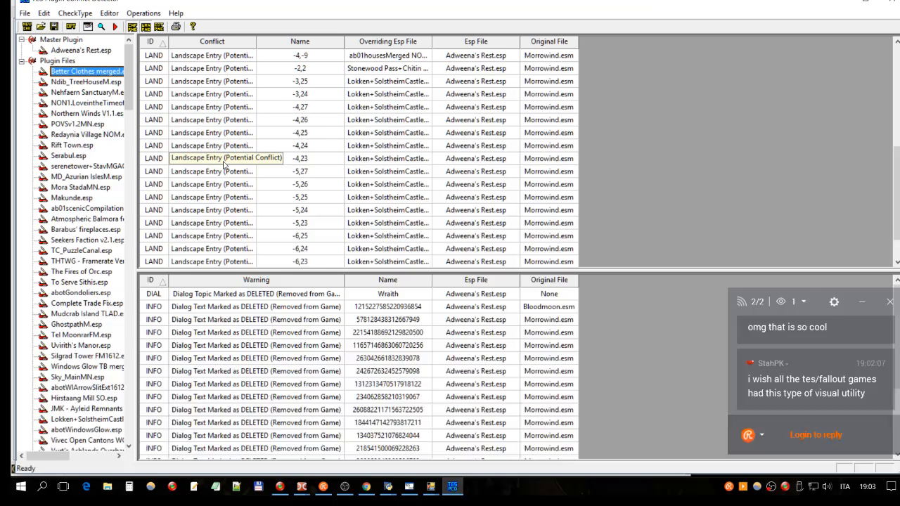
scroll(329, 107, up, 6)
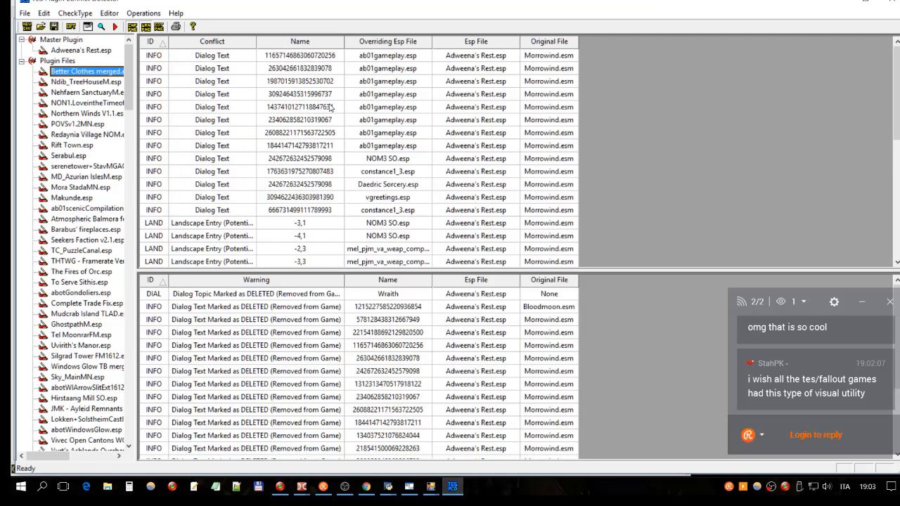
- Sort the conflicts by ID in both directions and examine the first dialog text conflict's name, overriding plugin, checked plugin and original file
click(150, 42)
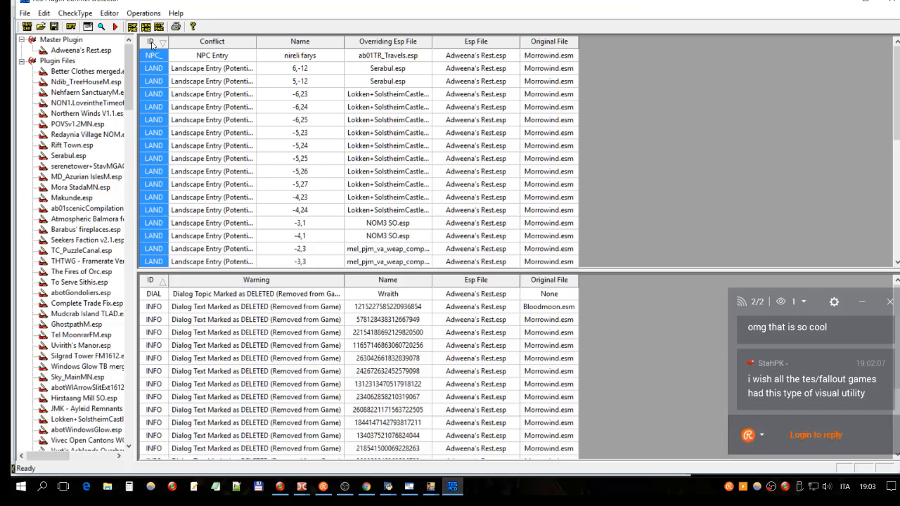
click(150, 42)
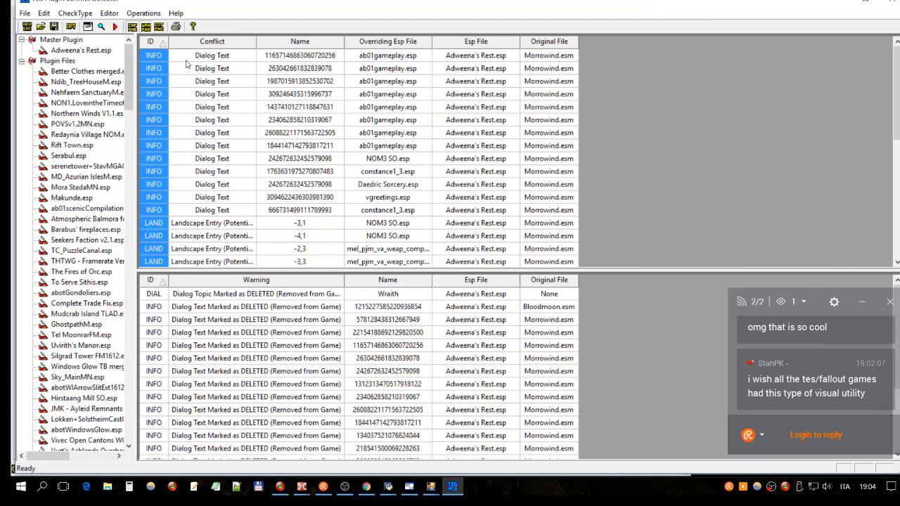
click(233, 58)
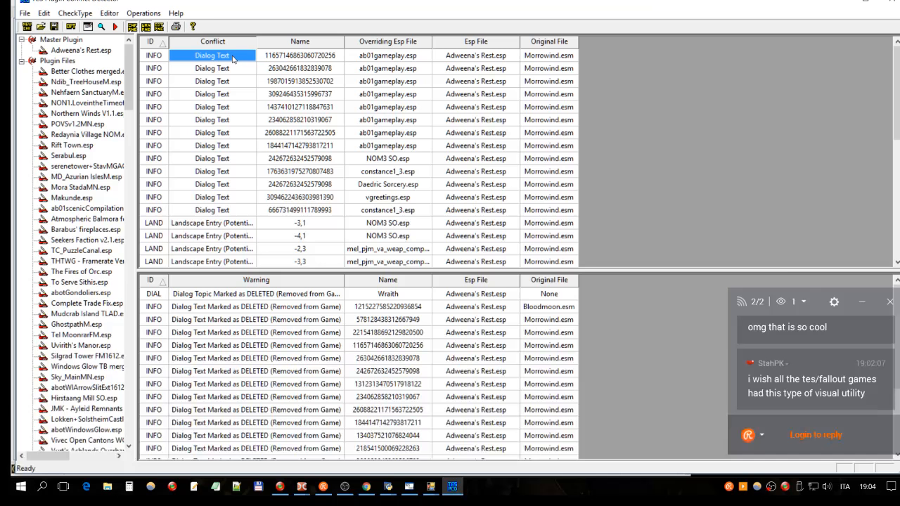
click(291, 58)
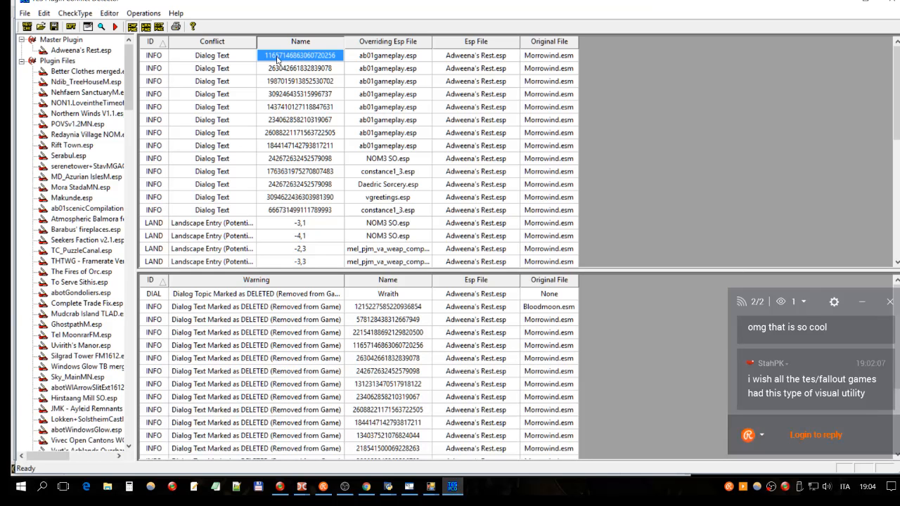
click(355, 61)
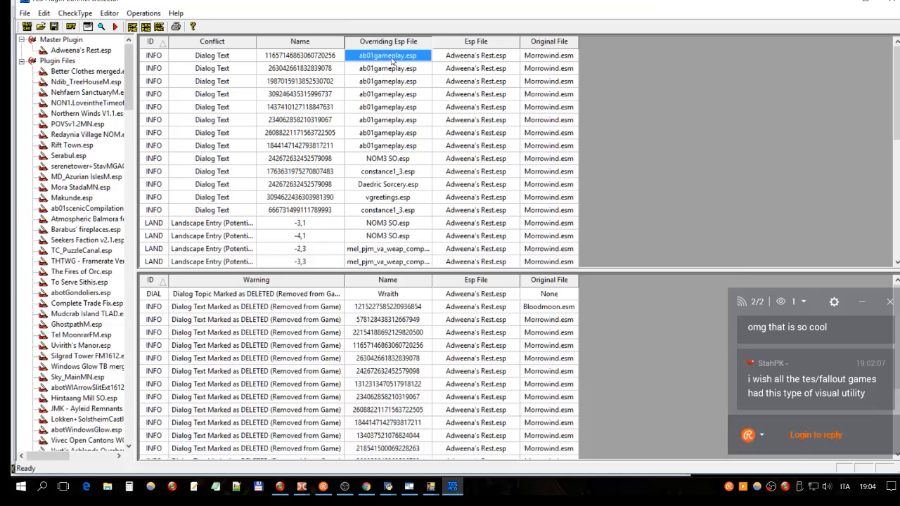
click(484, 59)
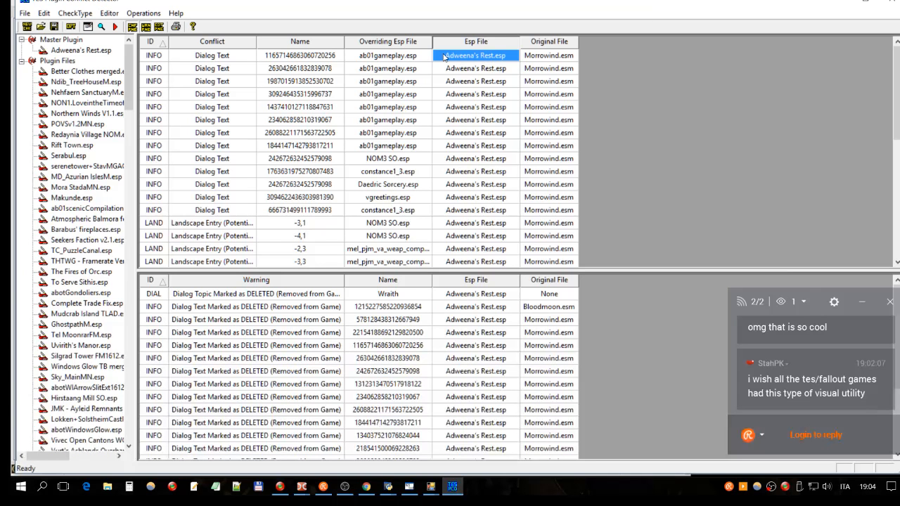
click(537, 57)
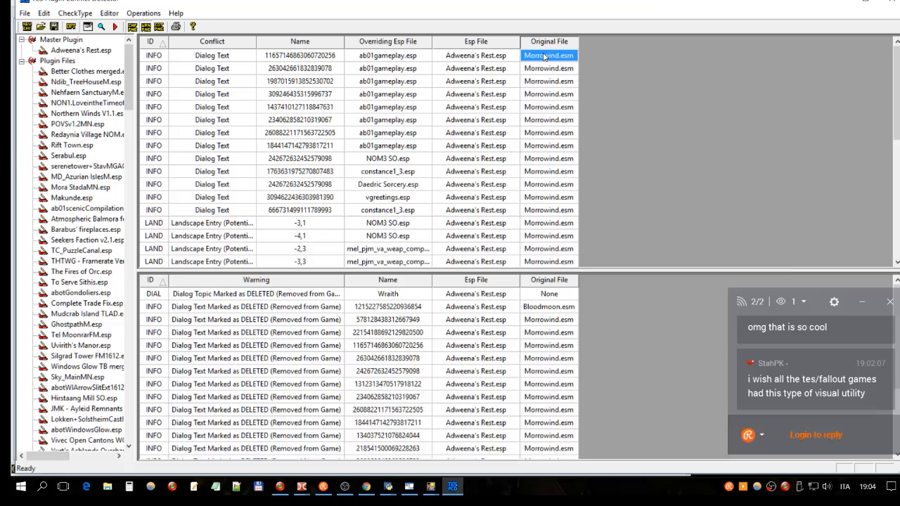
click(267, 56)
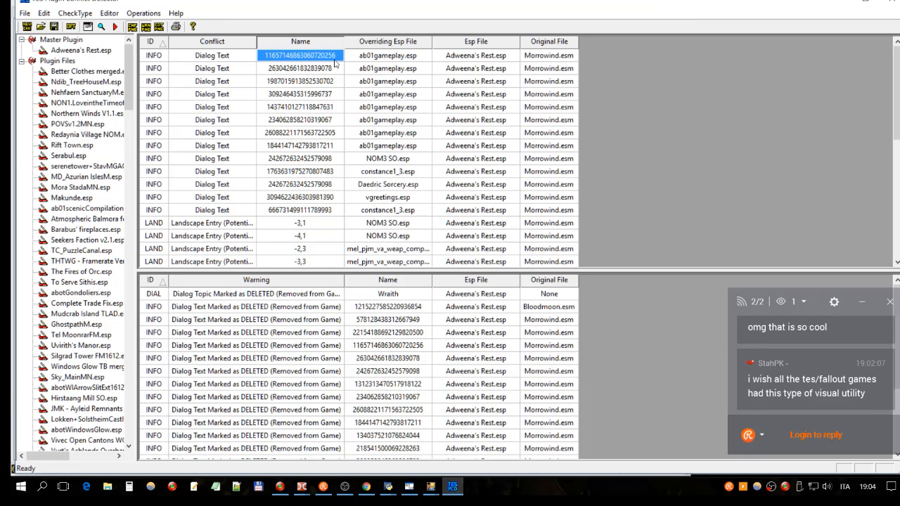
click(391, 56)
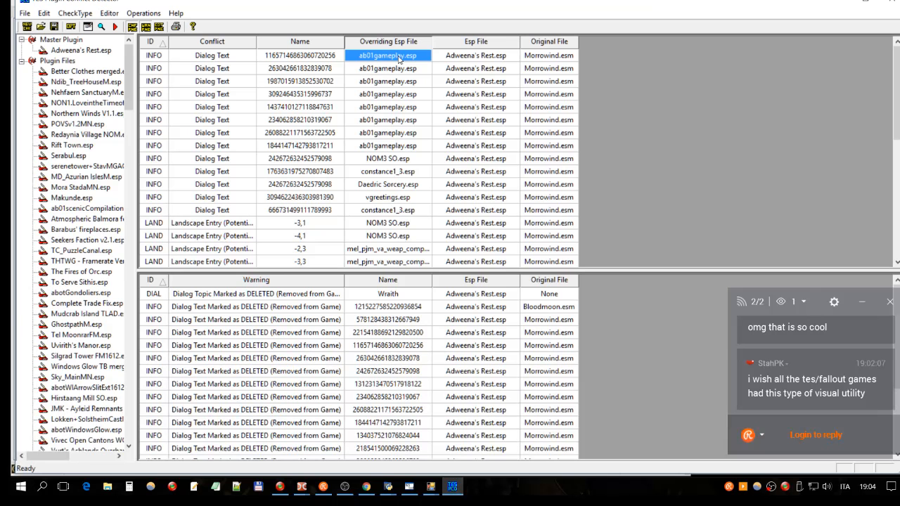
key(Right)
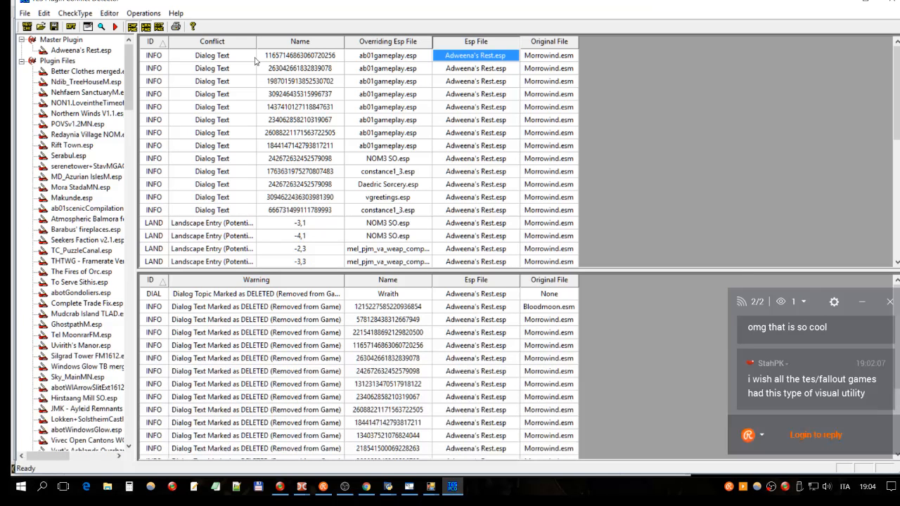
- Open the first dialog text conflict's Adweena's Rest.esp and ab01gameplay.esp entries side by side and examine their text, result script and DELE rows
double_click(465, 63)
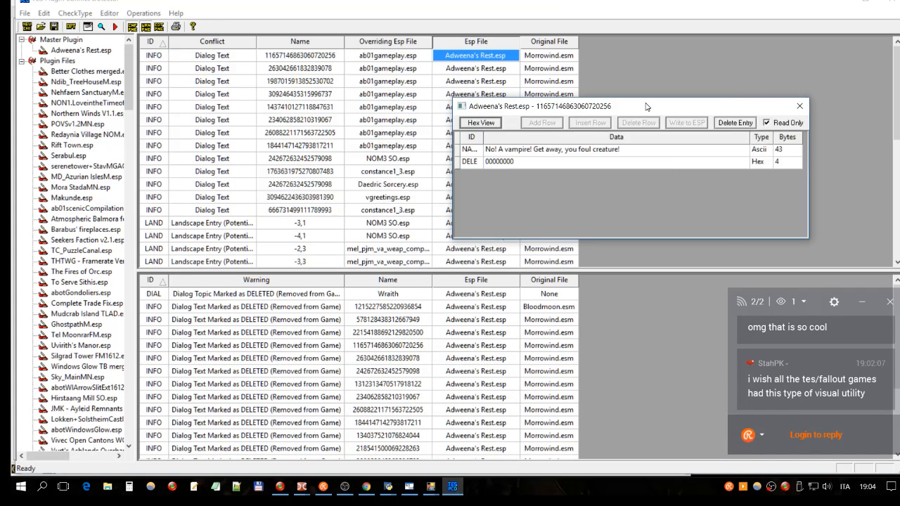
double_click(422, 56)
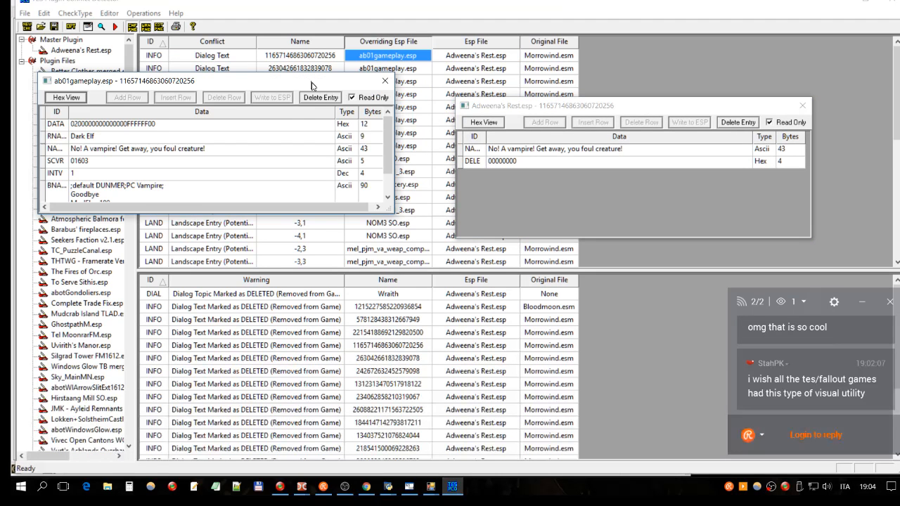
drag(312, 86, 373, 110)
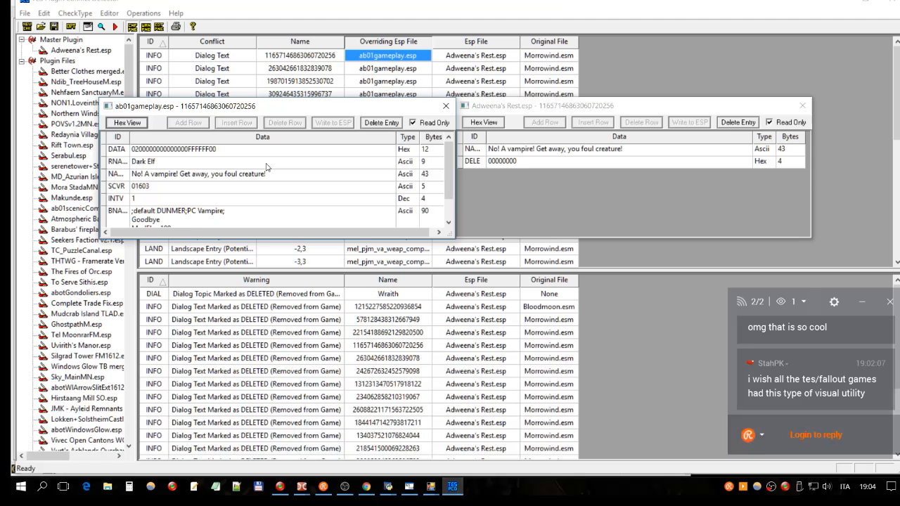
scroll(266, 167, down, 1)
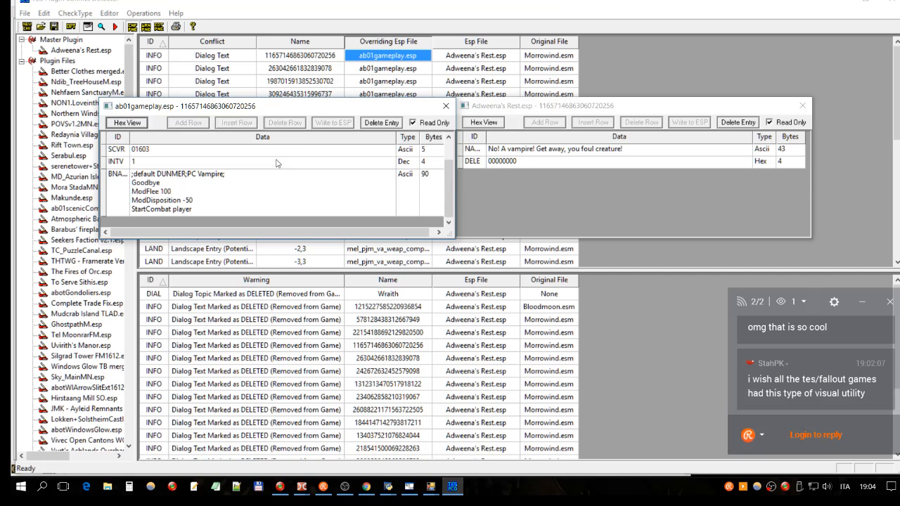
click(555, 153)
click(530, 162)
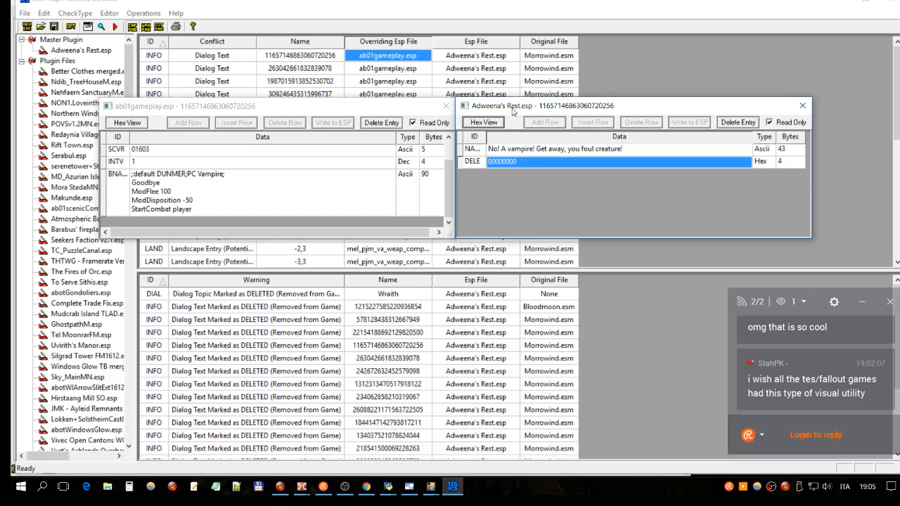
- Open the Morrowind.esm original of the same dialog entry and arrange it below the ab01gameplay.esp entry, beside Adweena's Rest.esp
drag(512, 109, 691, 121)
double_click(541, 57)
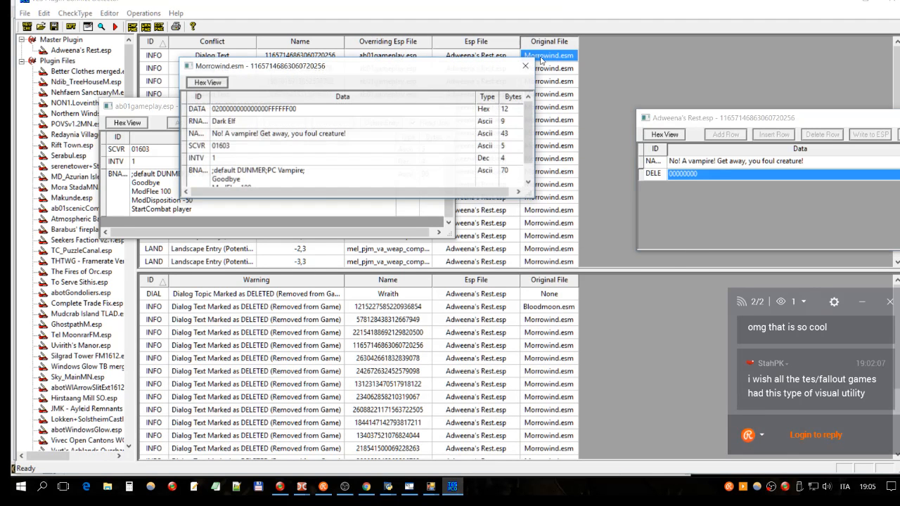
drag(417, 68, 339, 253)
drag(723, 118, 542, 106)
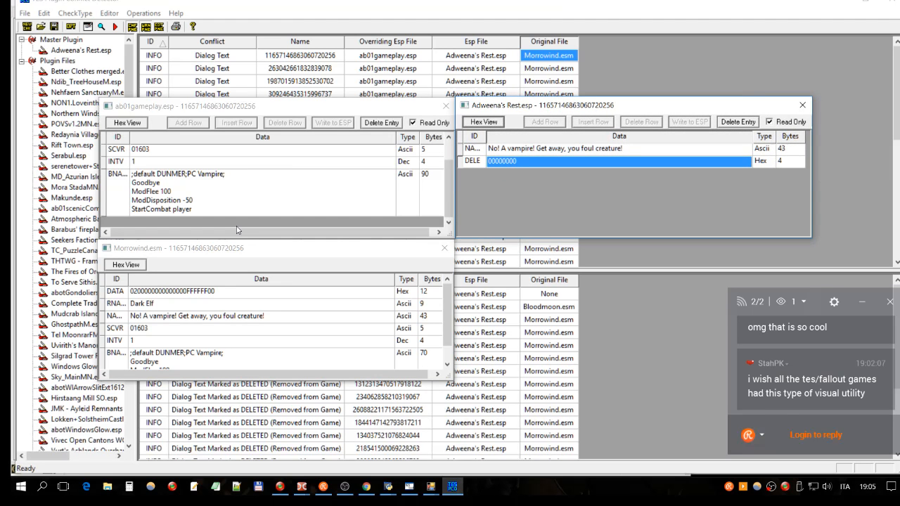
- Compare the vampire greeting's result script in the Morrowind.esm entry with the one in the ab01gameplay.esp entry
click(159, 252)
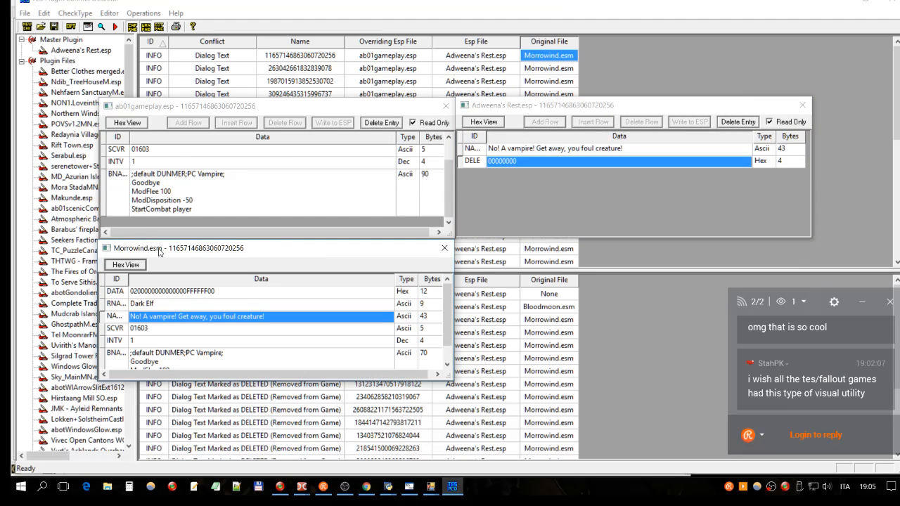
scroll(212, 340, down, 1)
click(159, 344)
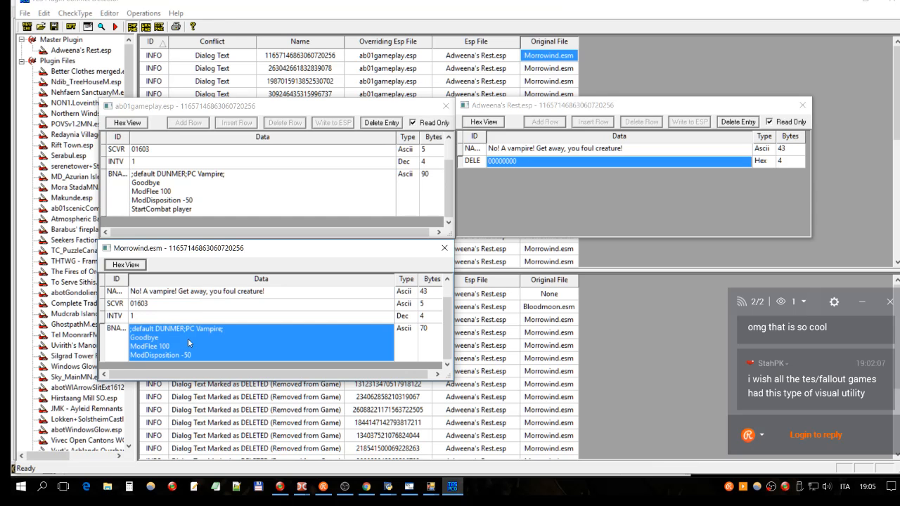
click(176, 193)
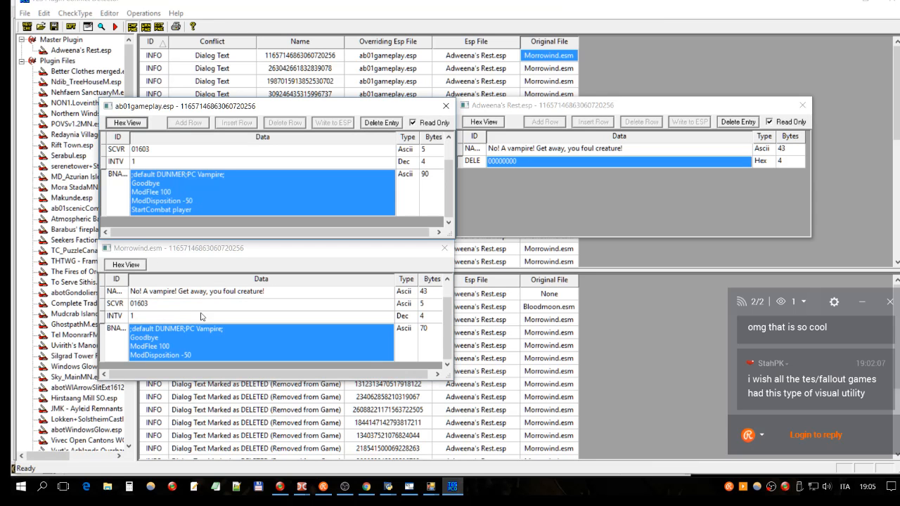
click(219, 328)
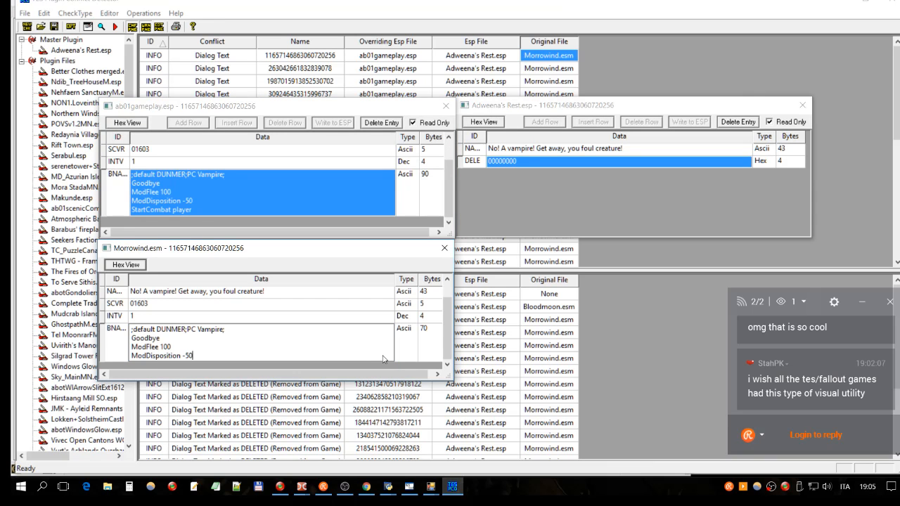
click(194, 219)
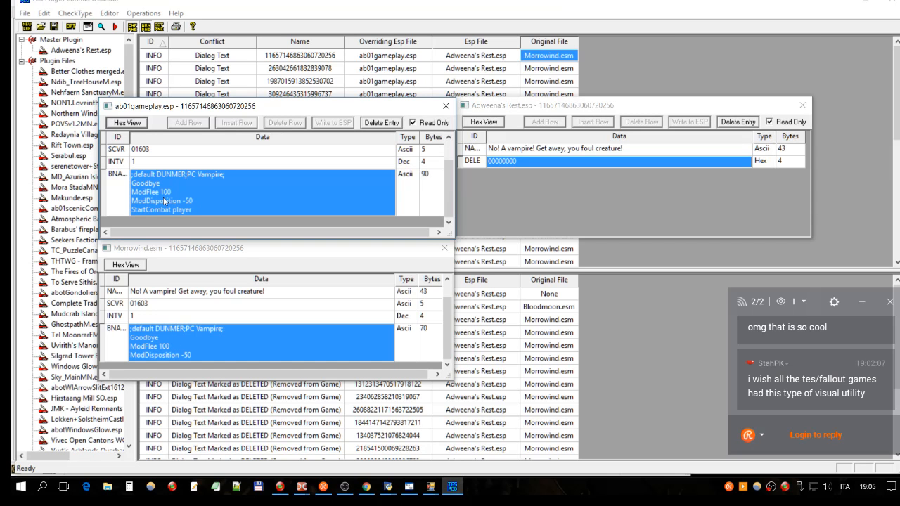
- Examine the ModFlee 100 and ModDisposition -50 lines in the Morrowind.esm entry's result script
click(191, 345)
click(191, 343)
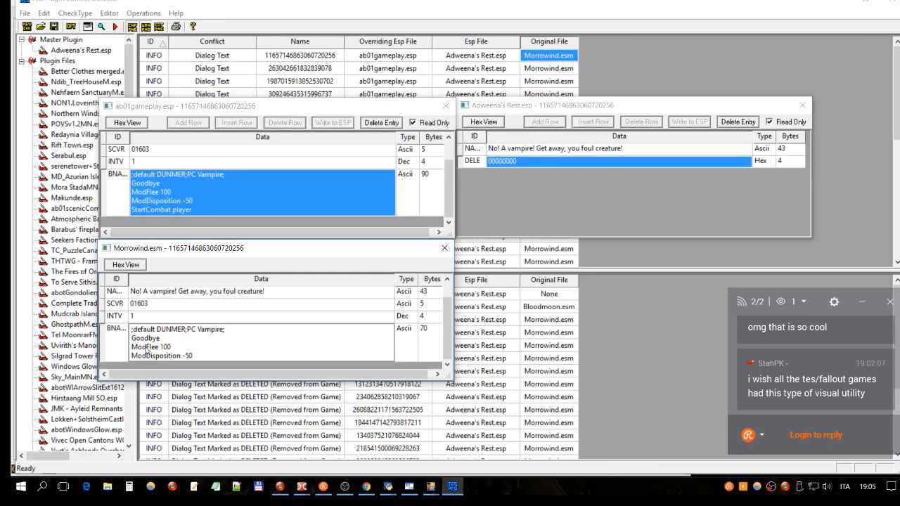
drag(172, 348, 132, 349)
drag(195, 357, 130, 349)
click(179, 356)
click(206, 359)
click(171, 350)
drag(171, 348, 128, 350)
- Review the whole ab01gameplay.esp entry, including its StartCombat player line, against the Morrowind.esm result script
click(215, 191)
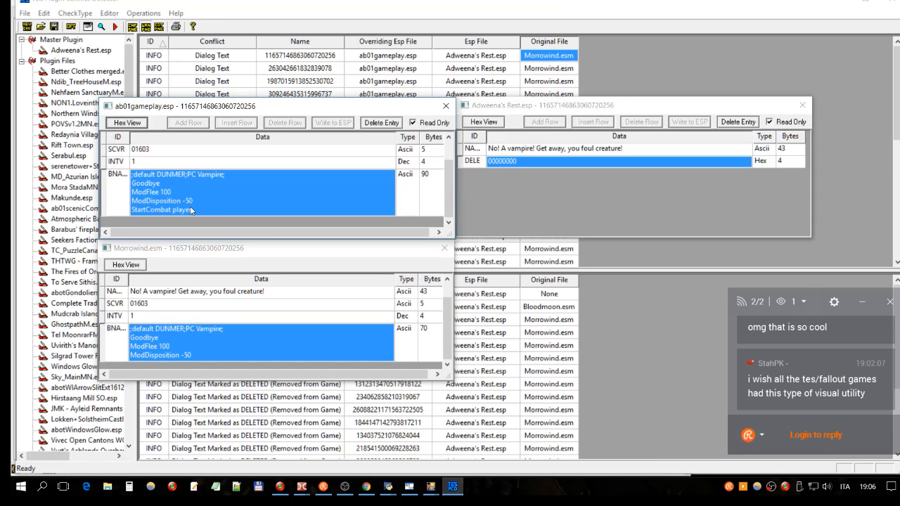
scroll(190, 206, up, 1)
scroll(204, 189, down, 1)
click(253, 334)
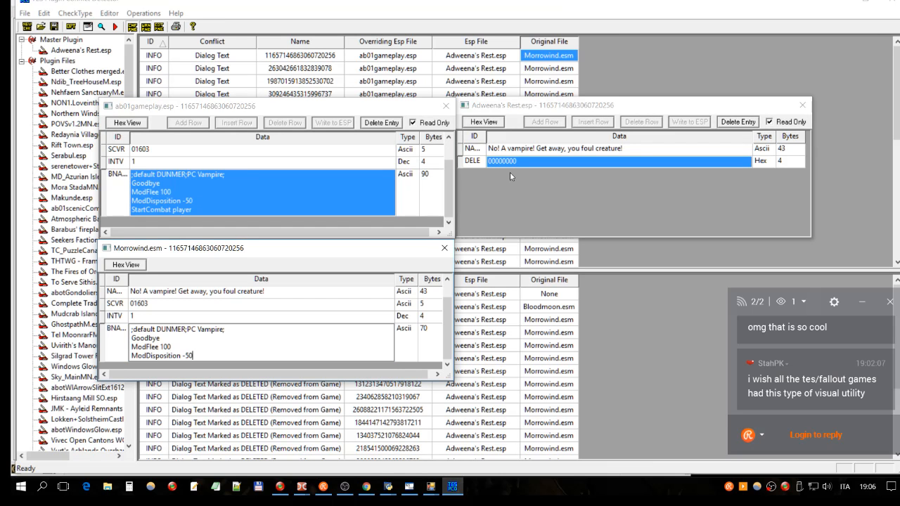
- Compare the data, race and dialog text rows of the ab01gameplay.esp and Morrowind.esm entries with the Adweena's Rest.esp entry
click(643, 186)
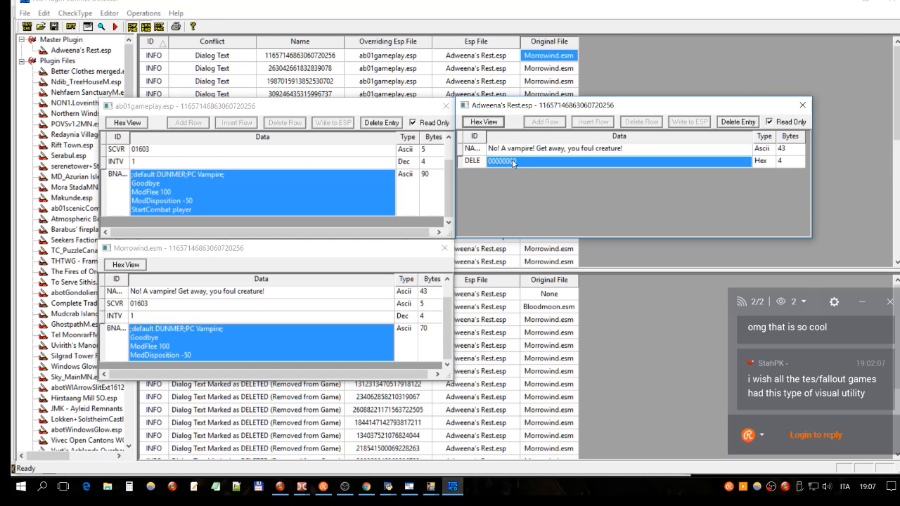
scroll(408, 174, up, 1)
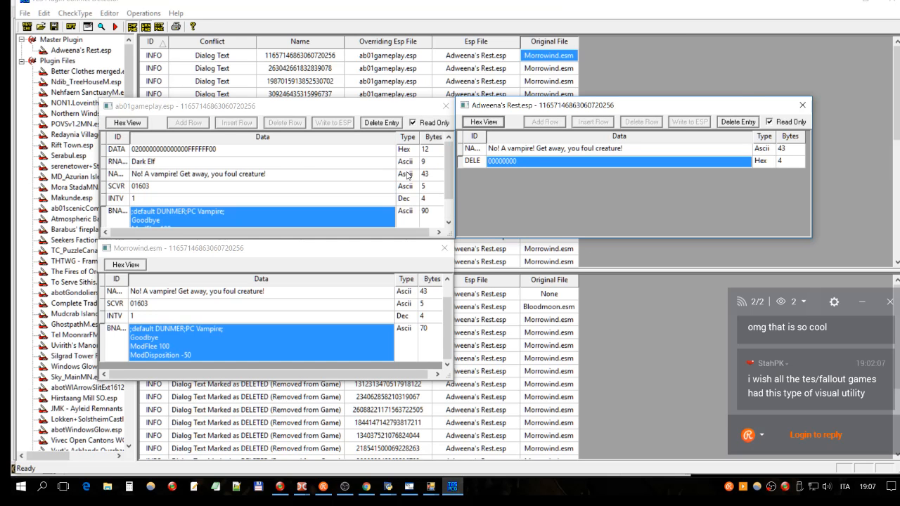
click(291, 154)
click(292, 328)
click(364, 294)
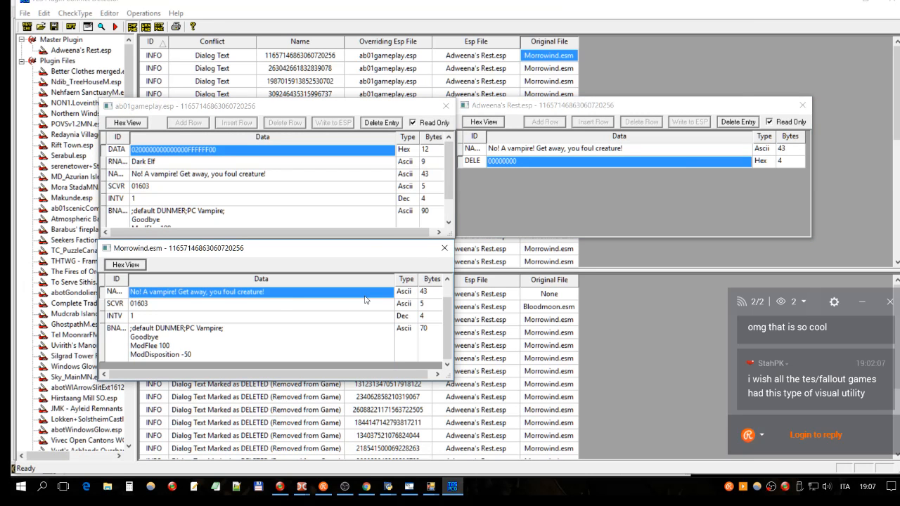
click(279, 306)
click(283, 297)
drag(448, 320, 420, 279)
- Examine the dialog text row and the DELE row in the Adweena's Rest.esp entry, moving its window clear of the other entries
click(596, 165)
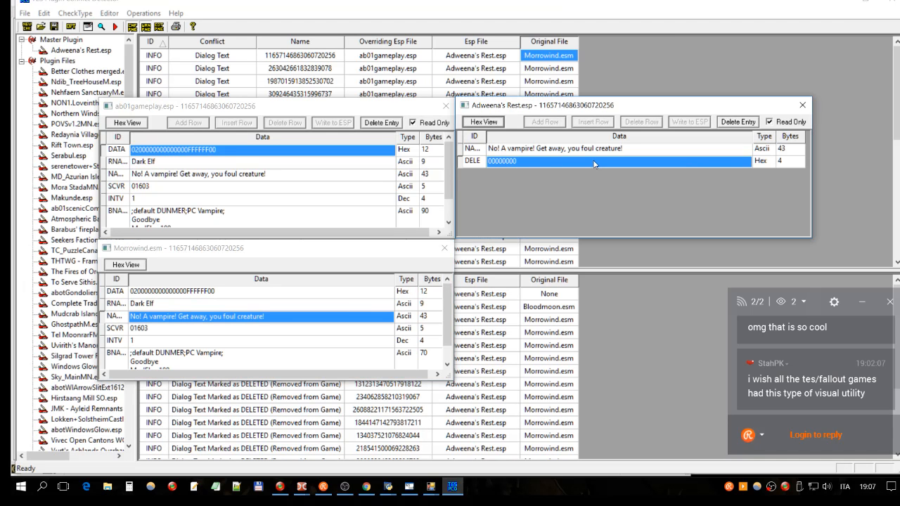
click(512, 151)
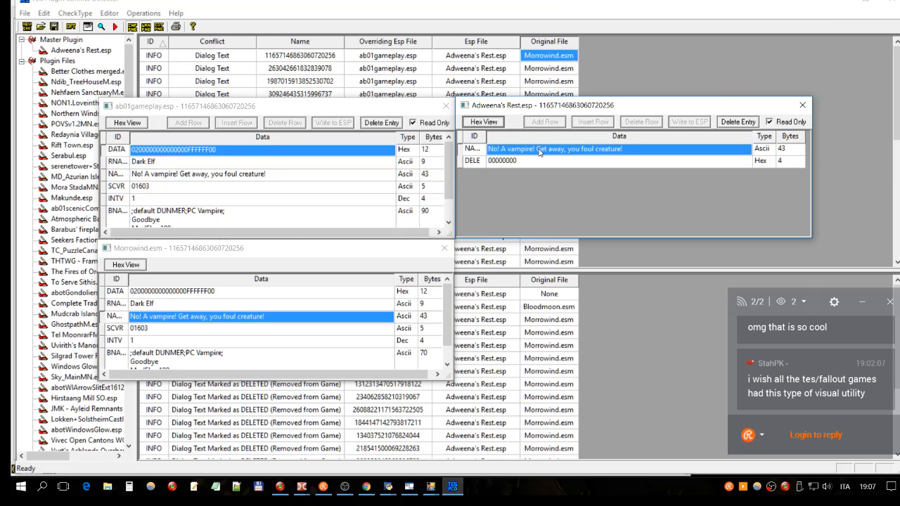
click(531, 163)
click(560, 151)
click(533, 149)
click(521, 162)
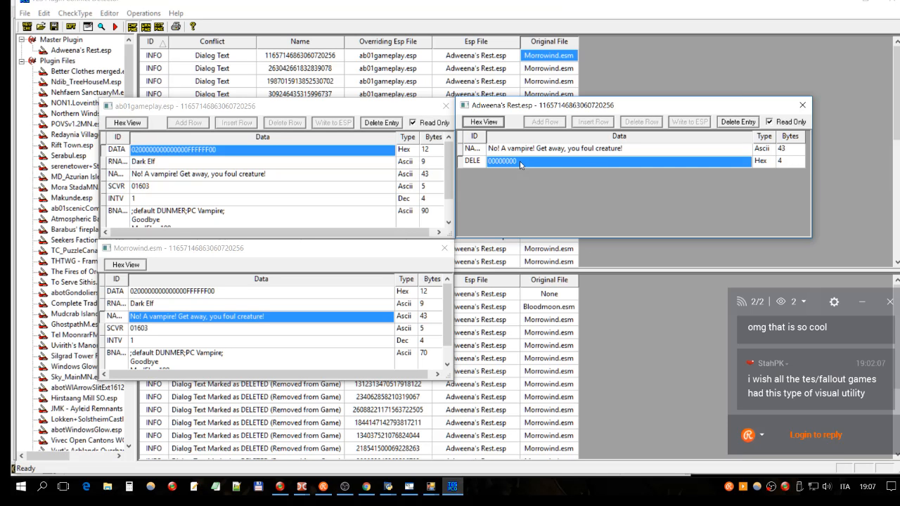
click(583, 152)
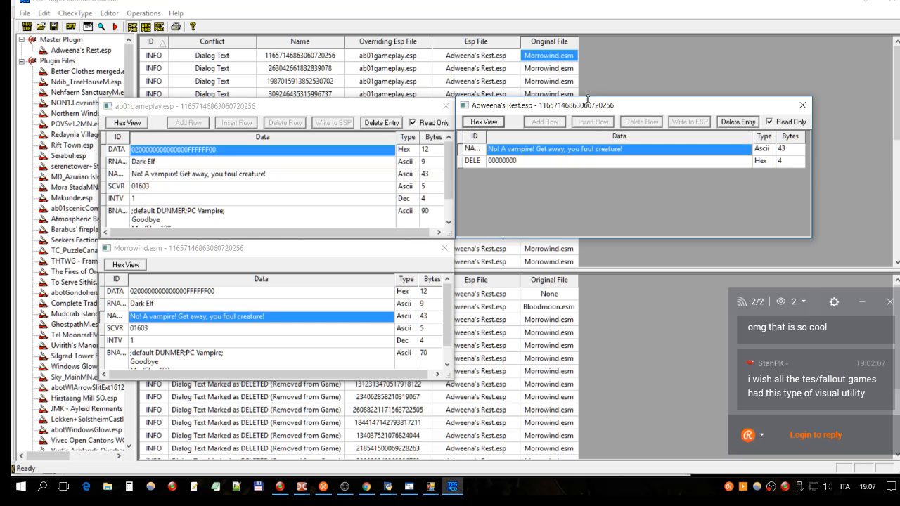
drag(550, 106, 572, 107)
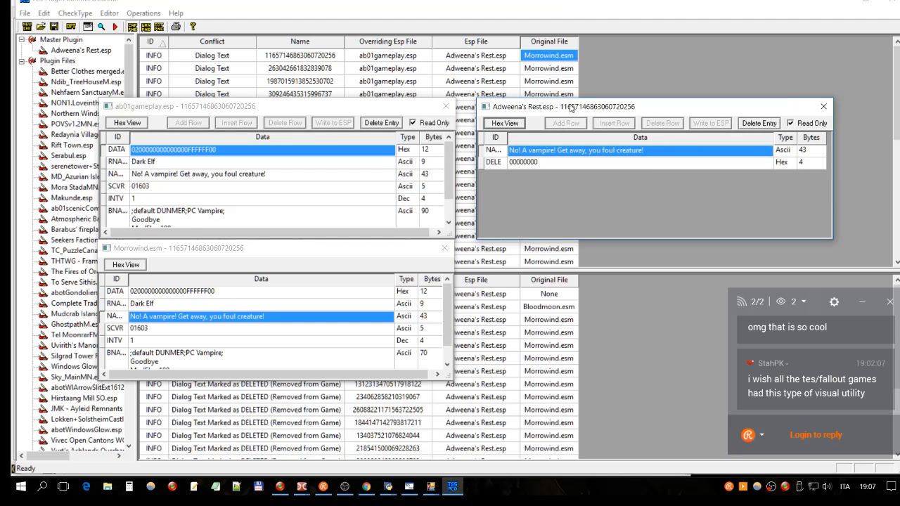
click(547, 167)
click(561, 154)
click(621, 165)
click(617, 154)
click(584, 166)
click(595, 153)
- View the Adweena's Rest.esp entry in hex, close it, and reselect the conflict's plugin file in the list
click(507, 123)
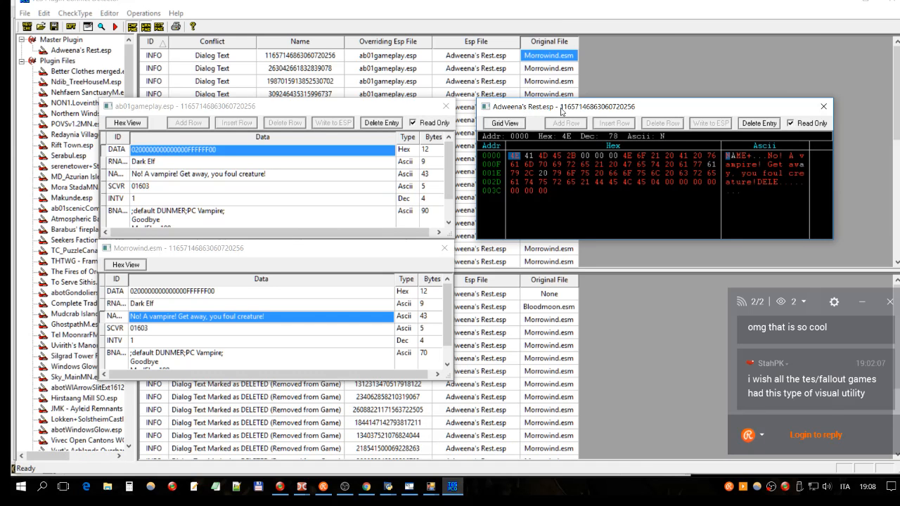
click(491, 58)
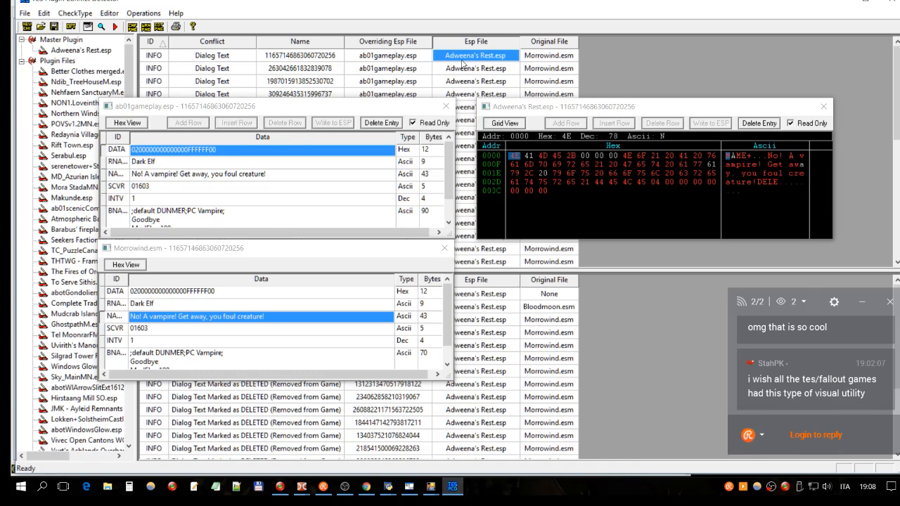
click(517, 110)
click(823, 110)
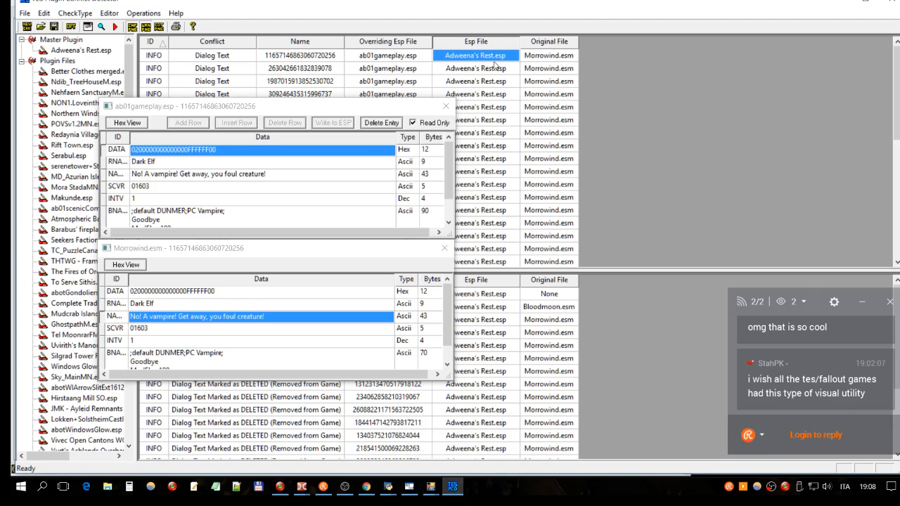
click(541, 57)
click(497, 58)
- Switch to Double Commander and launch the TES Construction Set
mouse_move(302, 487)
click(274, 430)
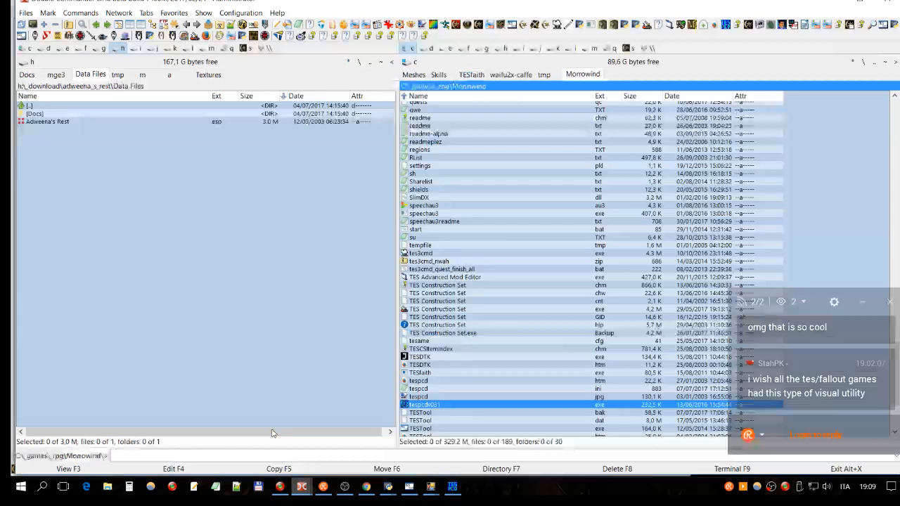
click(103, 35)
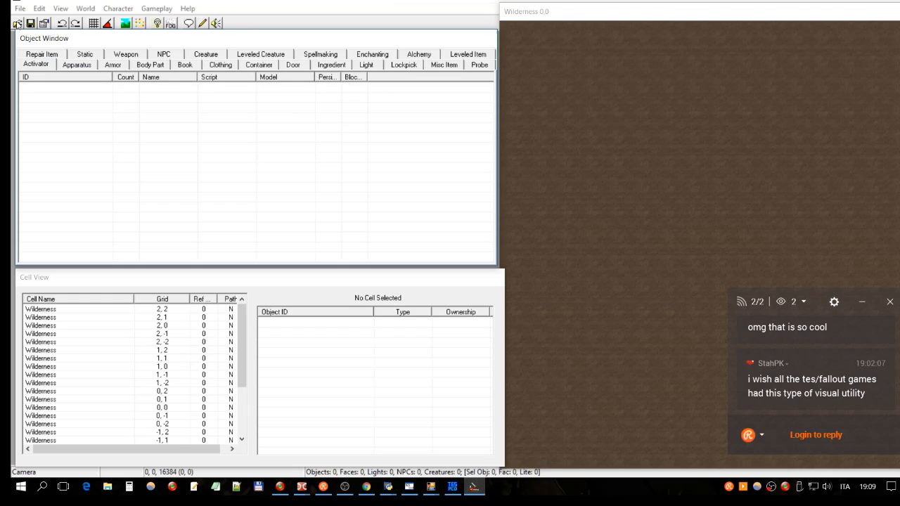
- Load Adweena's Rest.esp as the active file from the data files list, accepting all dialogue warnings
click(18, 25)
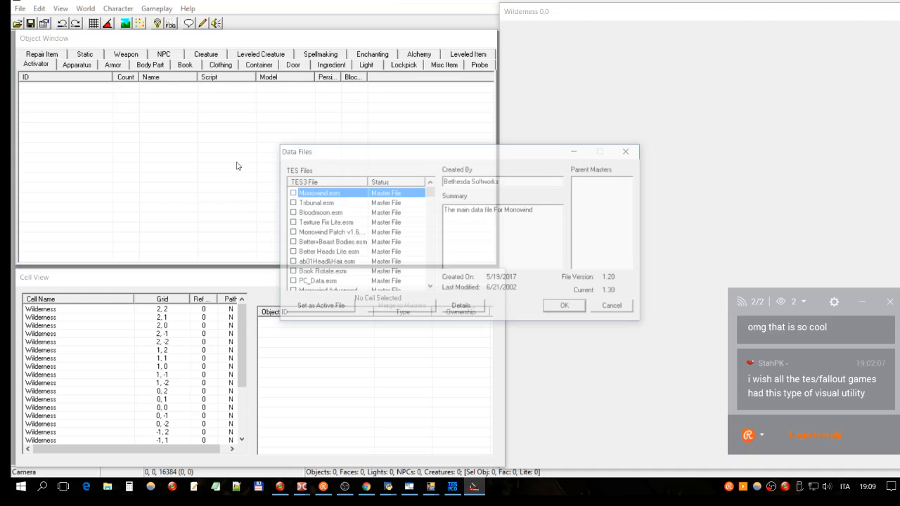
double_click(310, 193)
key(Down)
key(Down)
key(Down)
key(Down)
key(Down)
key(Down)
key(Down)
key(Down)
key(Down)
key(Down)
key(Down)
key(Down)
key(Down)
key(Down)
key(Down)
key(Down)
key(Down)
key(Down)
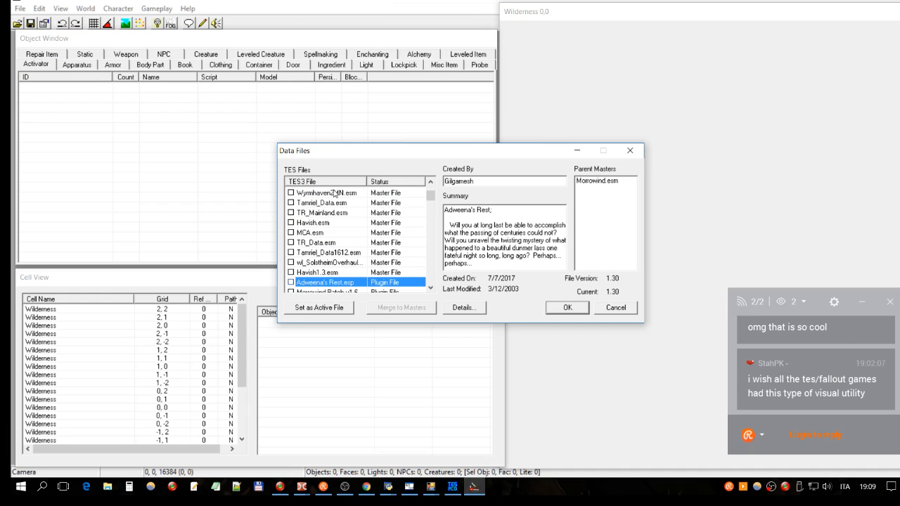
click(318, 308)
click(568, 307)
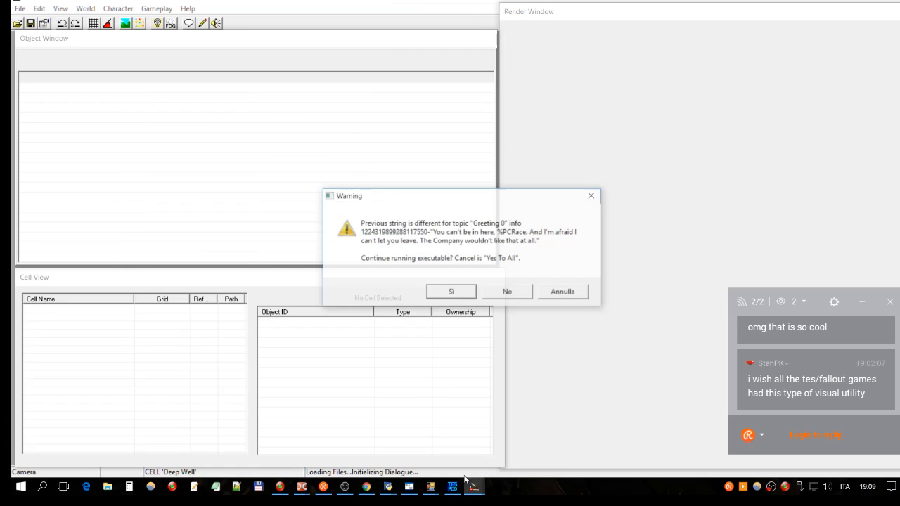
click(563, 295)
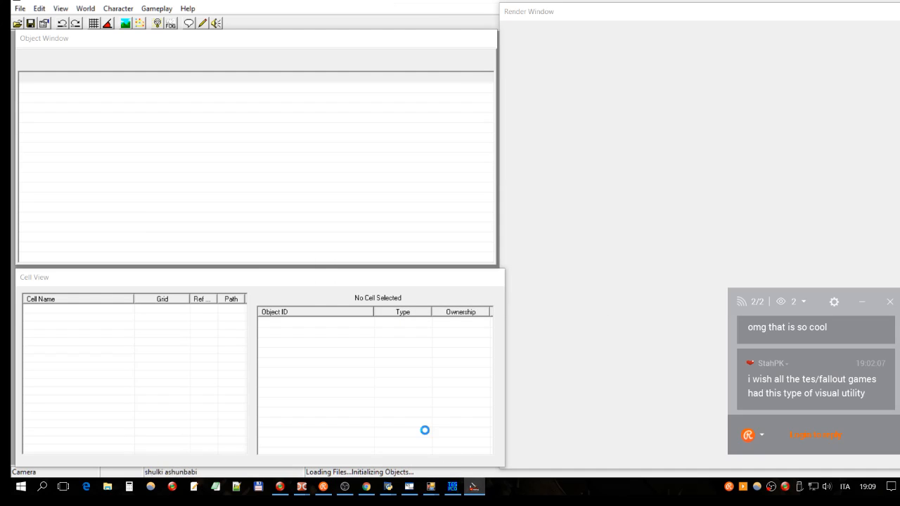
- Switch back to TES Plugin Conflict Detector, move the ab01gameplay.esp entry off the conflict list, and select the first conflict's Adweena's Rest.esp file
click(451, 488)
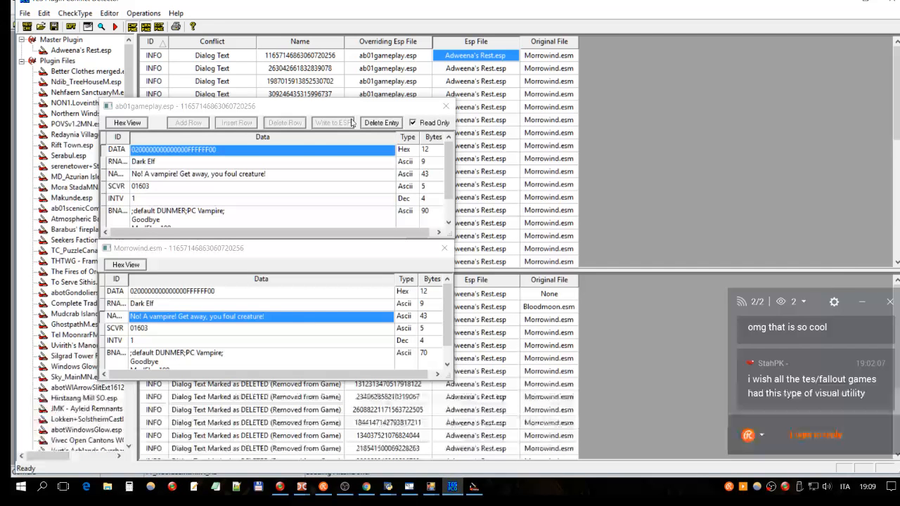
drag(334, 107, 704, 158)
click(656, 224)
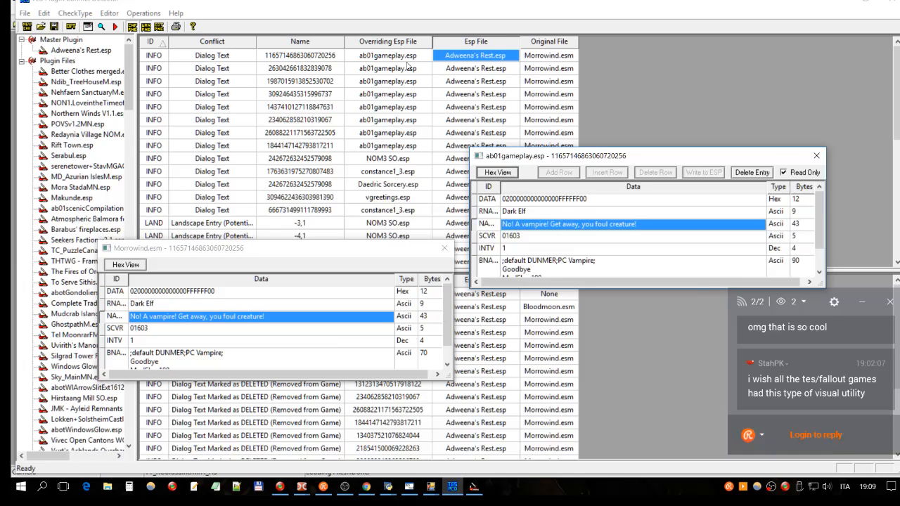
click(445, 58)
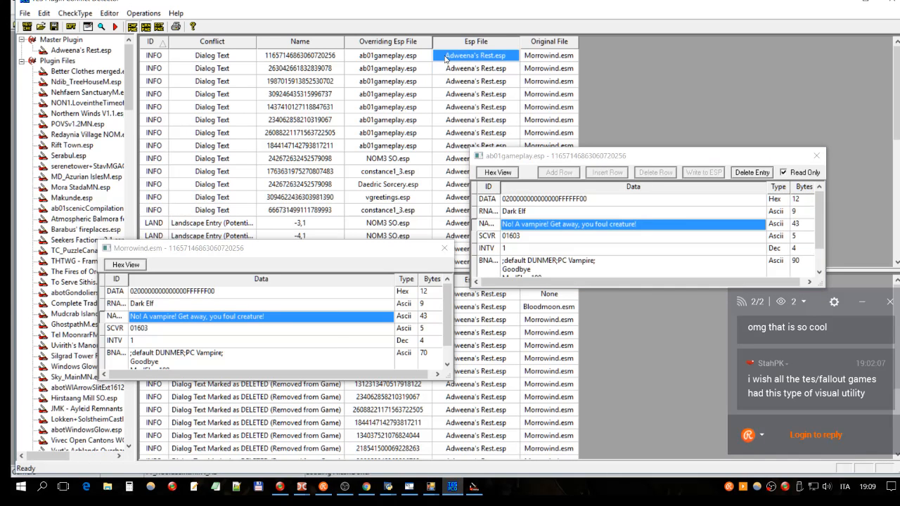
click(313, 56)
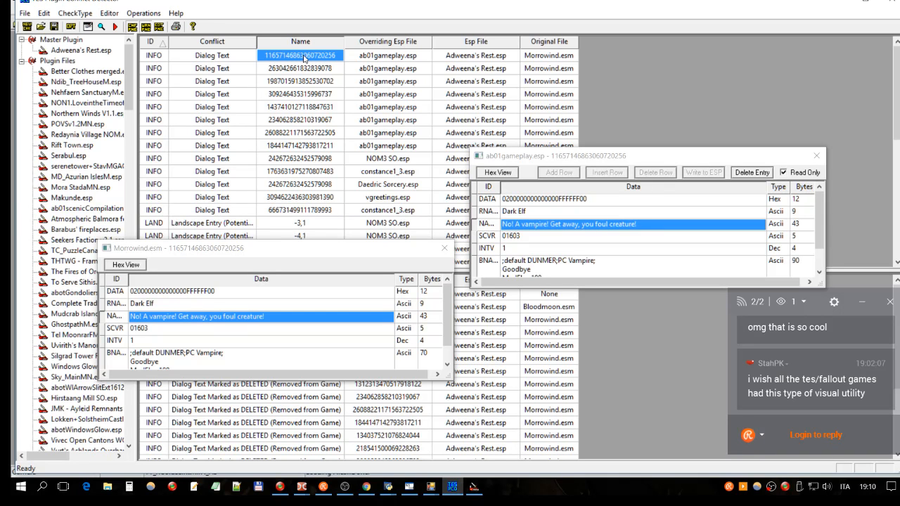
click(476, 488)
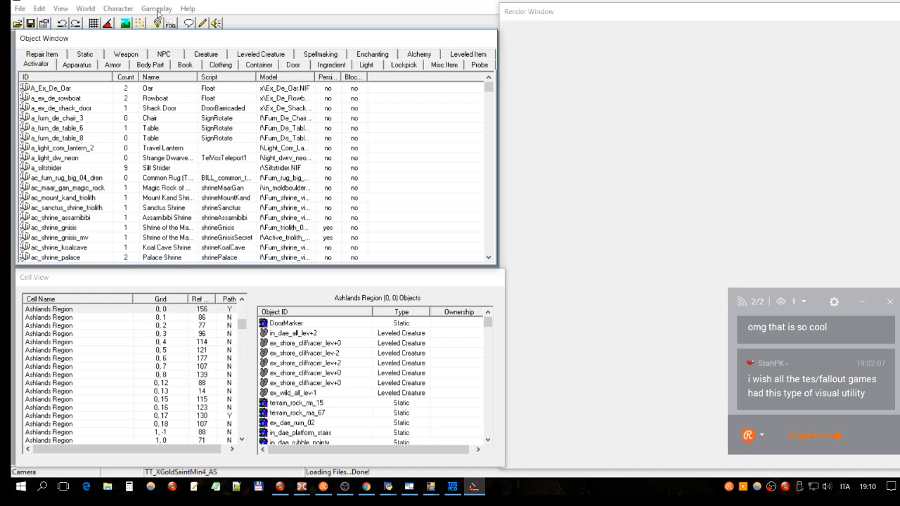
click(40, 9)
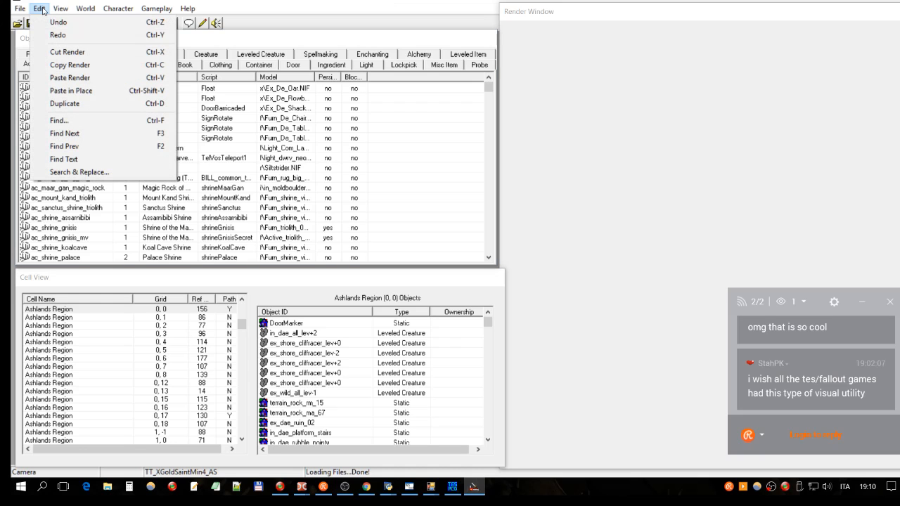
click(72, 162)
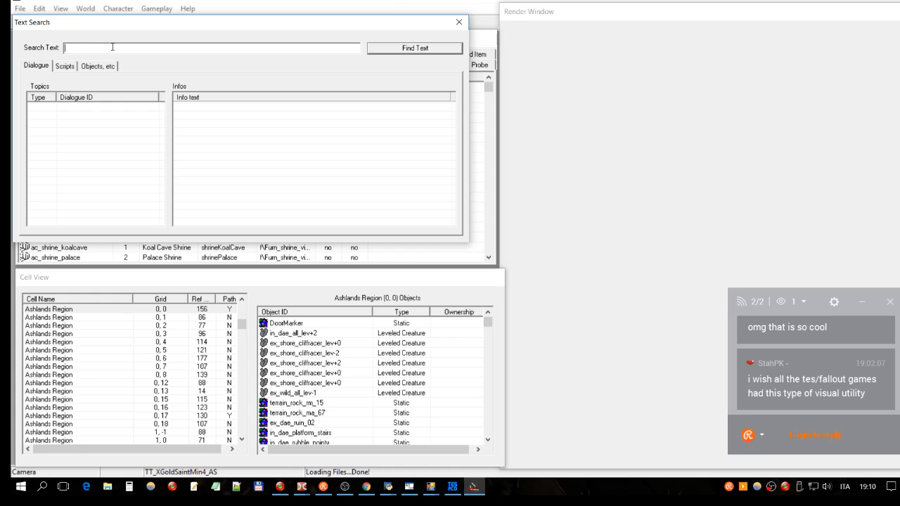
key(ctrl+v)
drag(155, 48, 65, 48)
click(149, 49)
drag(138, 48, 51, 48)
click(175, 48)
double_click(145, 48)
click(419, 48)
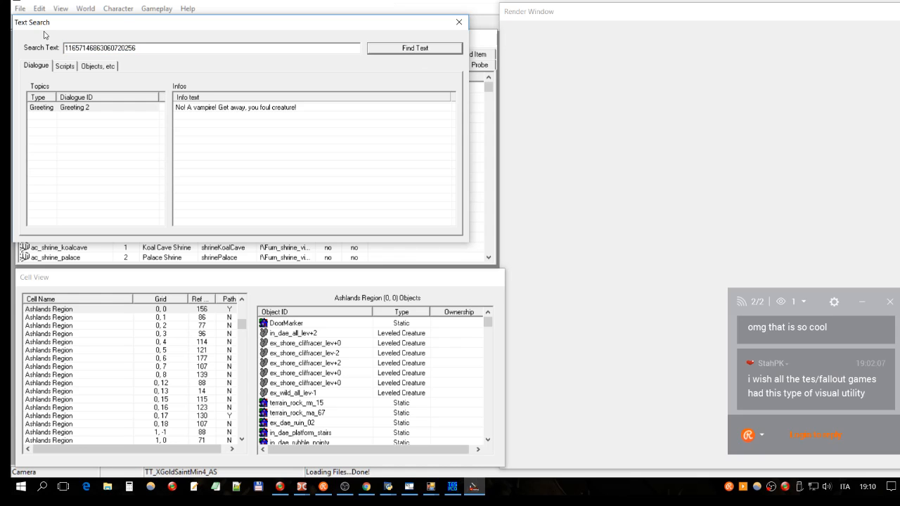
- Examine the found dialogue topic and its matching info text in the search results
click(43, 109)
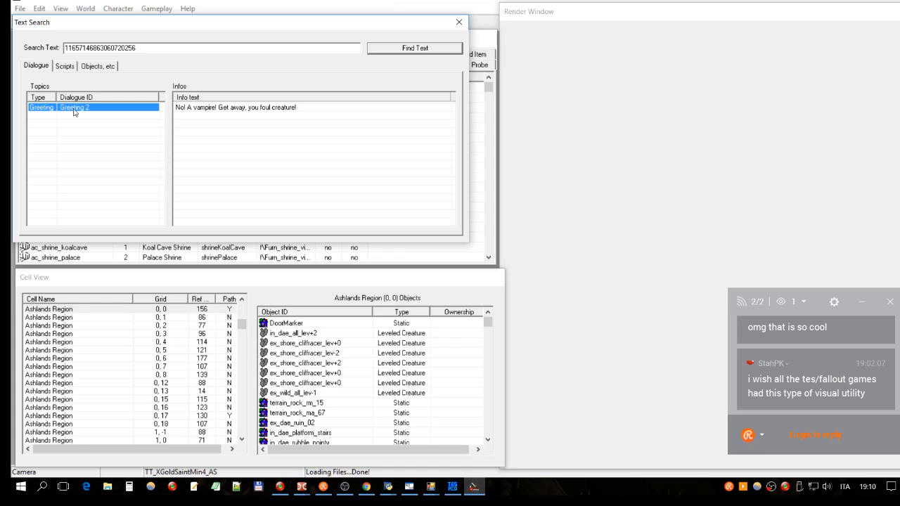
click(190, 108)
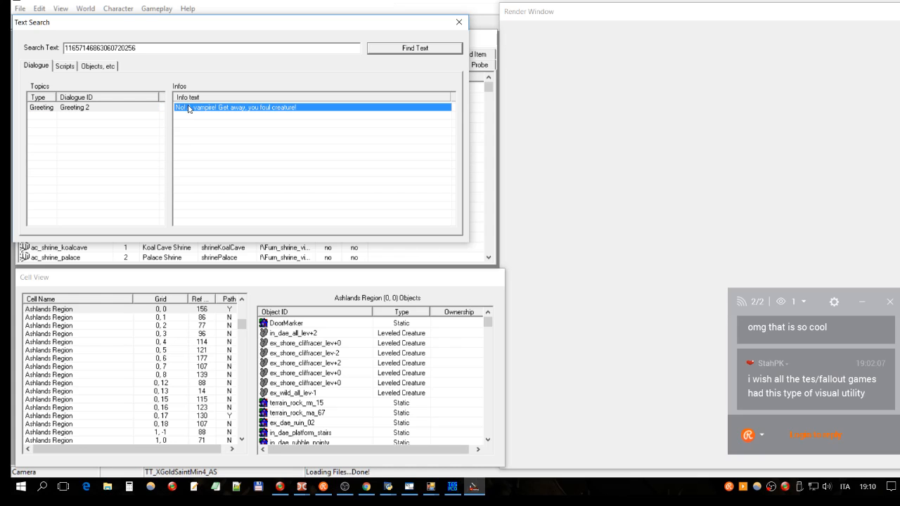
click(102, 110)
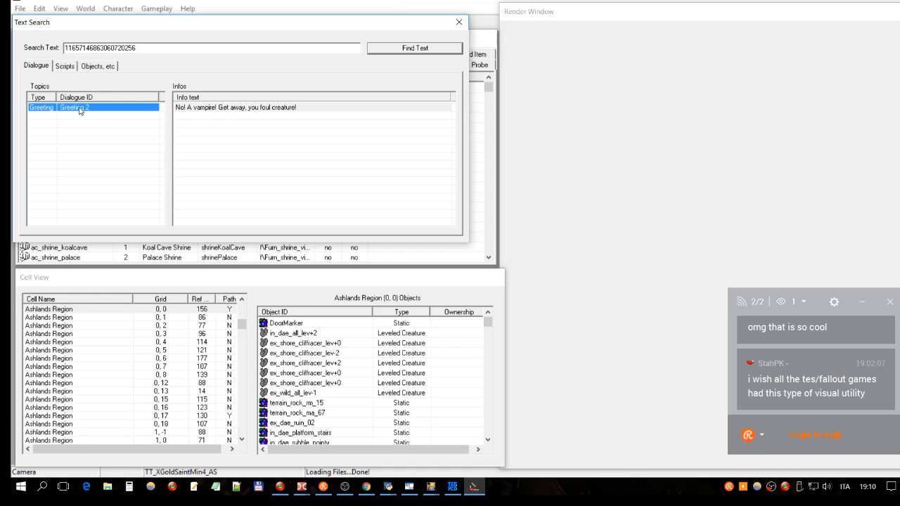
click(184, 109)
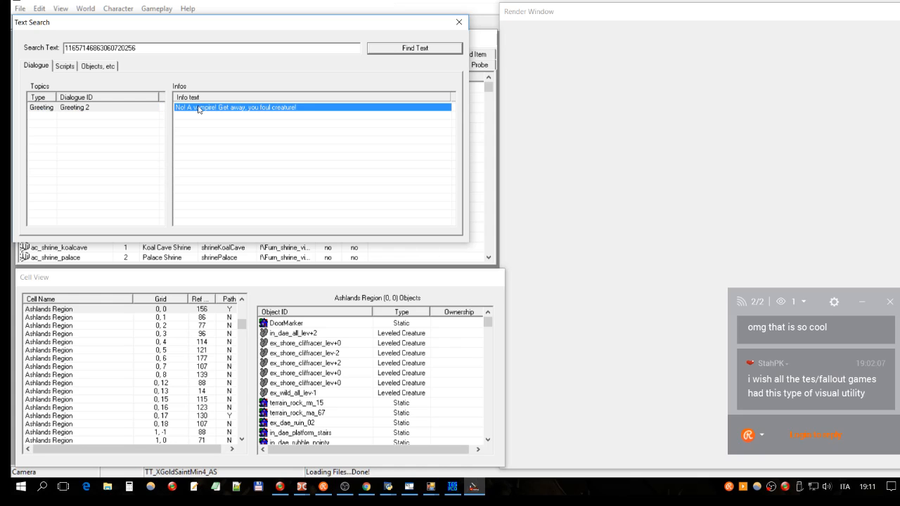
click(70, 108)
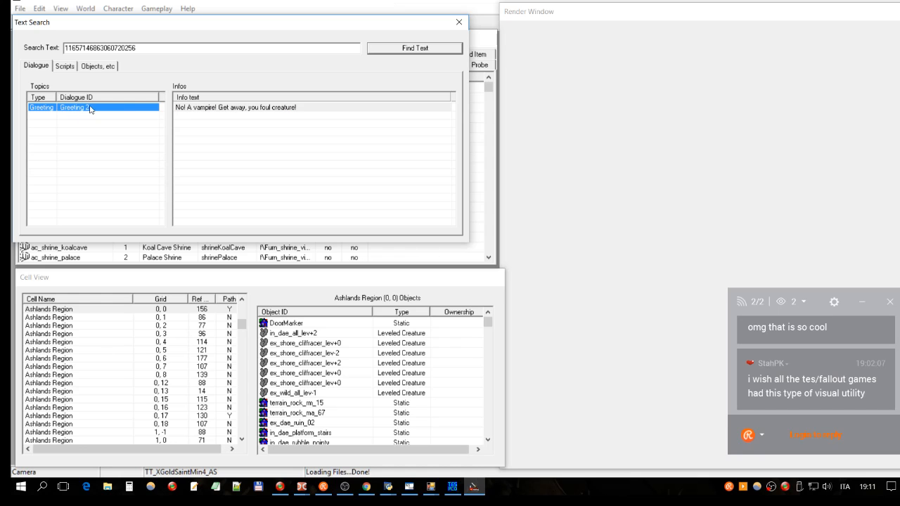
click(262, 111)
click(81, 110)
click(243, 110)
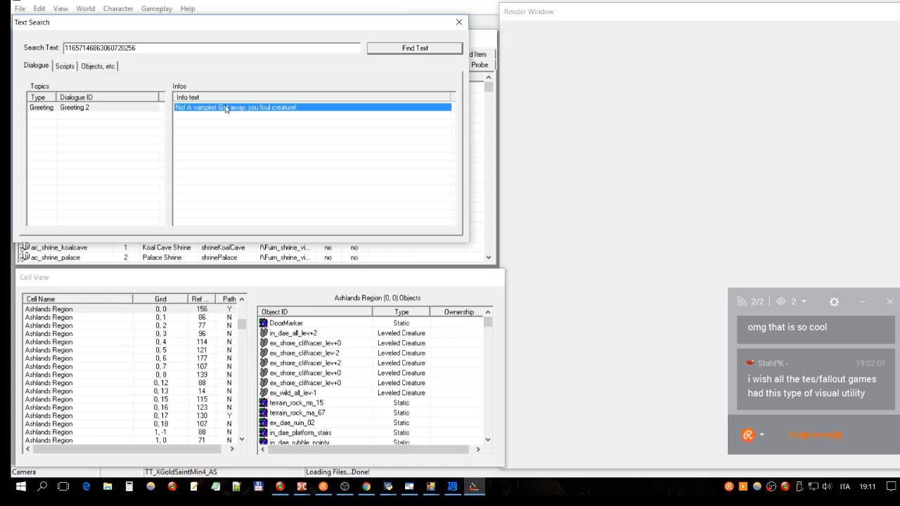
click(119, 109)
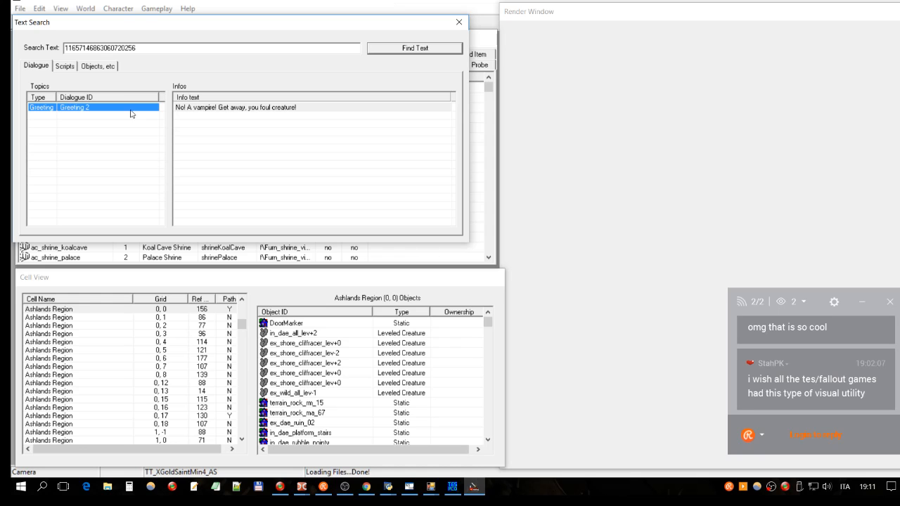
click(195, 108)
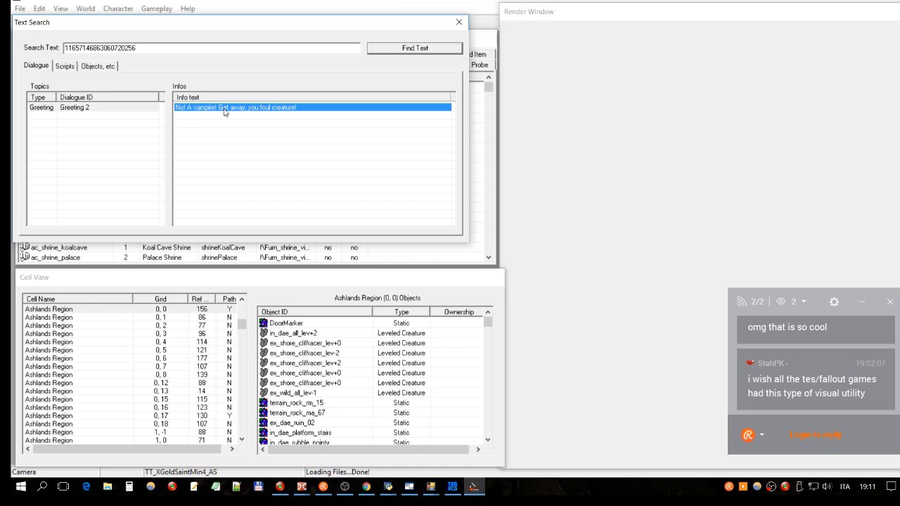
- Move the text search window clear, bring up the dialogue editor, and show the responses of Greeting 2
drag(206, 32, 231, 258)
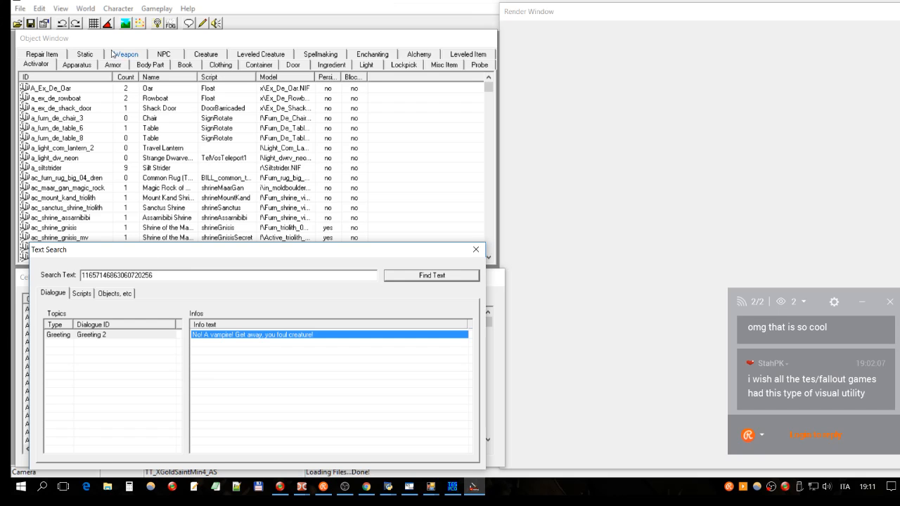
click(190, 25)
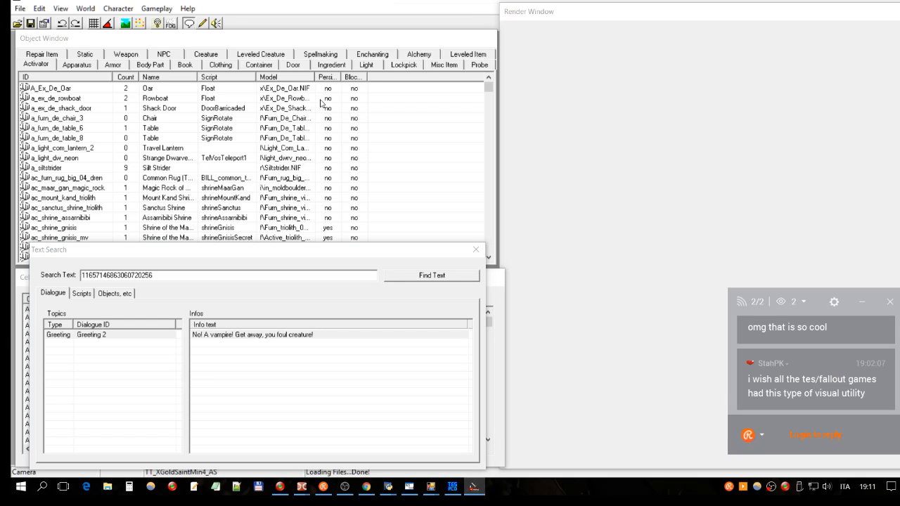
drag(369, 35, 540, 0)
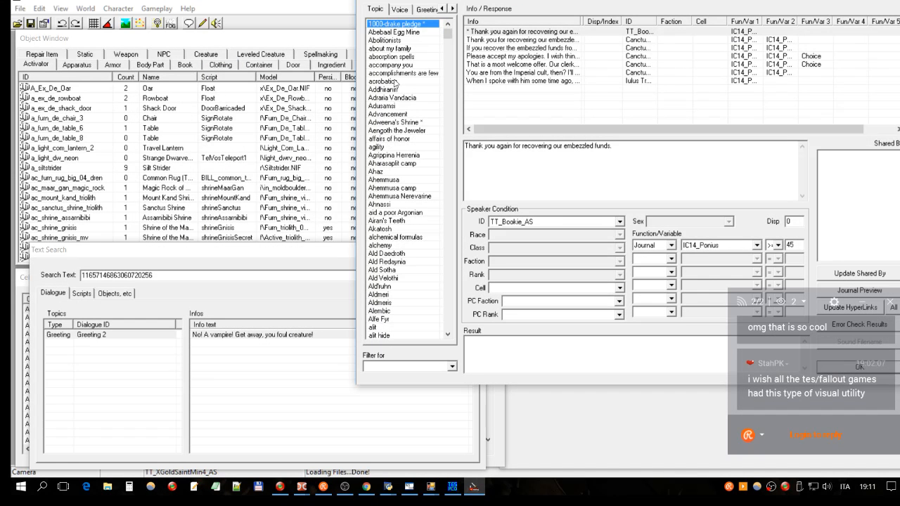
click(427, 9)
click(398, 41)
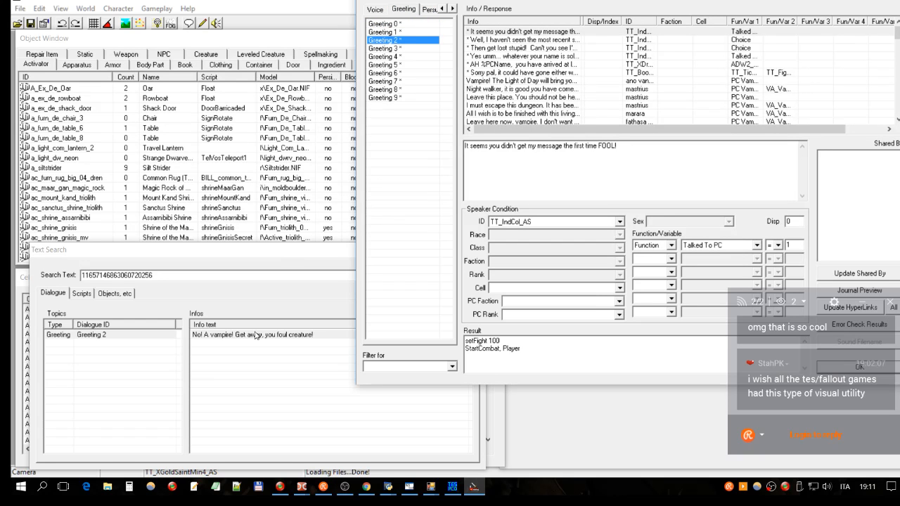
- Go through the Greeting 2 responses to the end of the list and view the entries marked DELETED
click(620, 65)
click(543, 100)
scroll(553, 71, down, 4)
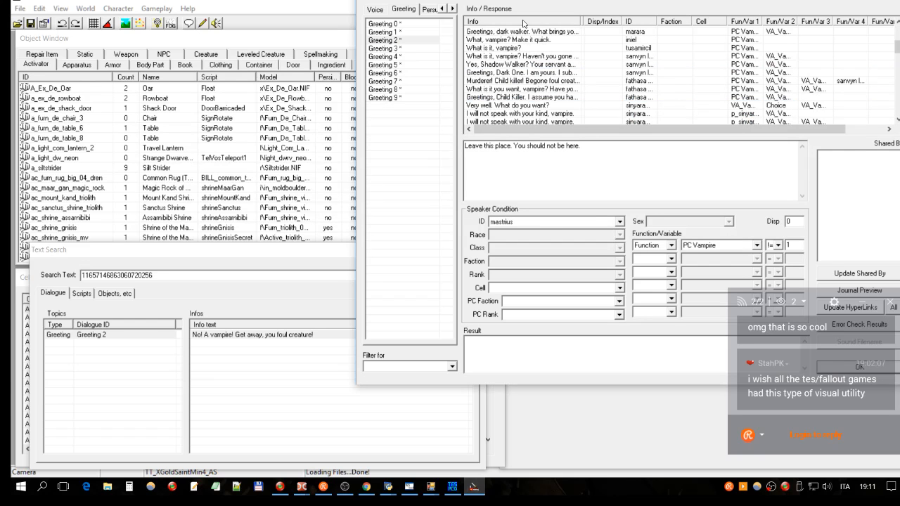
scroll(578, 81, down, 10)
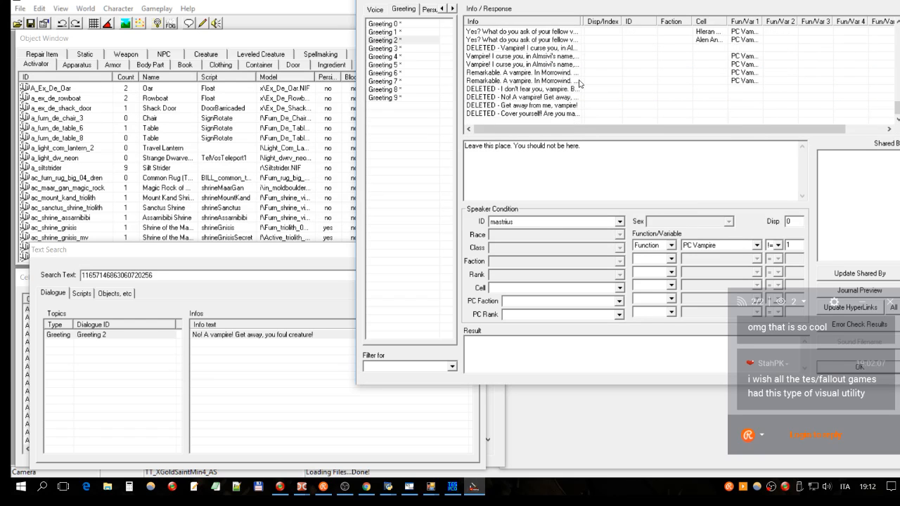
click(489, 97)
click(498, 106)
click(507, 114)
click(547, 89)
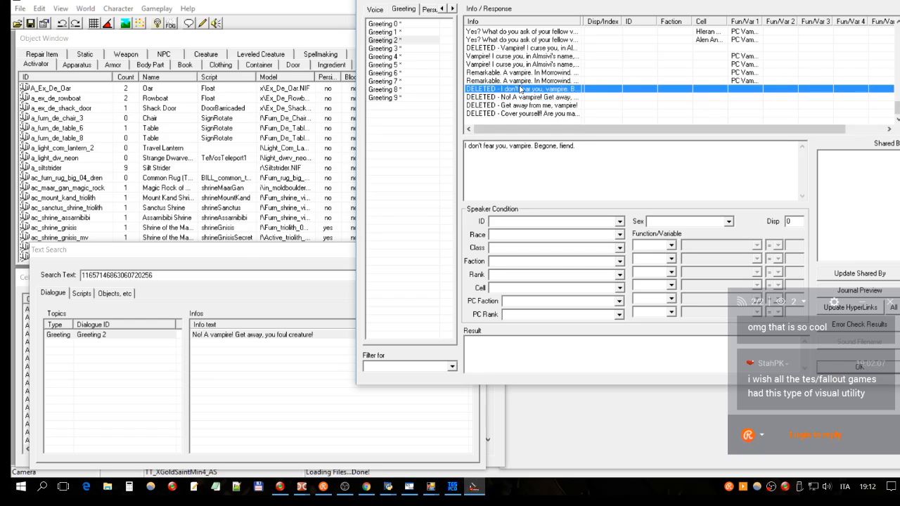
- Compare the deleted "Vampire! I curse you" response with the intact "Vampire! I curse you" and "Remarkable. A vampire." entries
click(532, 50)
scroll(577, 86, up, 1)
scroll(577, 86, up, 1)
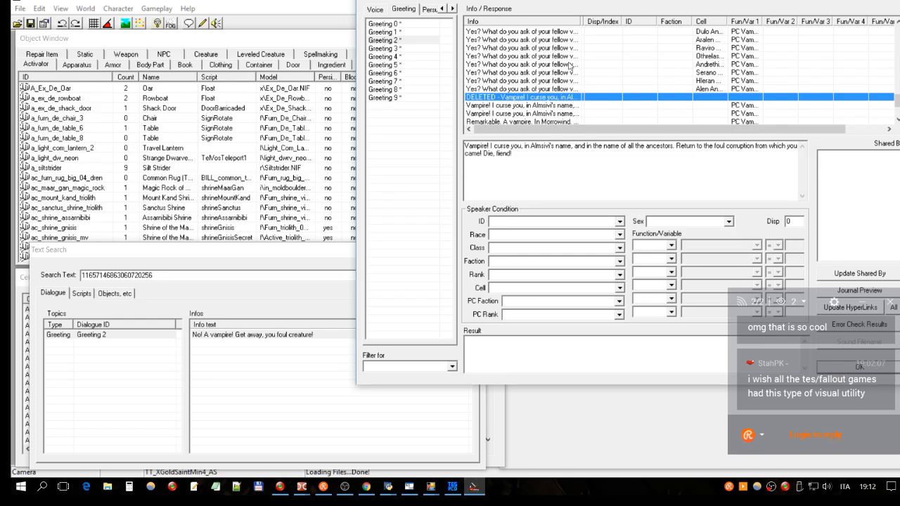
click(571, 105)
click(571, 97)
click(540, 106)
scroll(545, 93, down, 2)
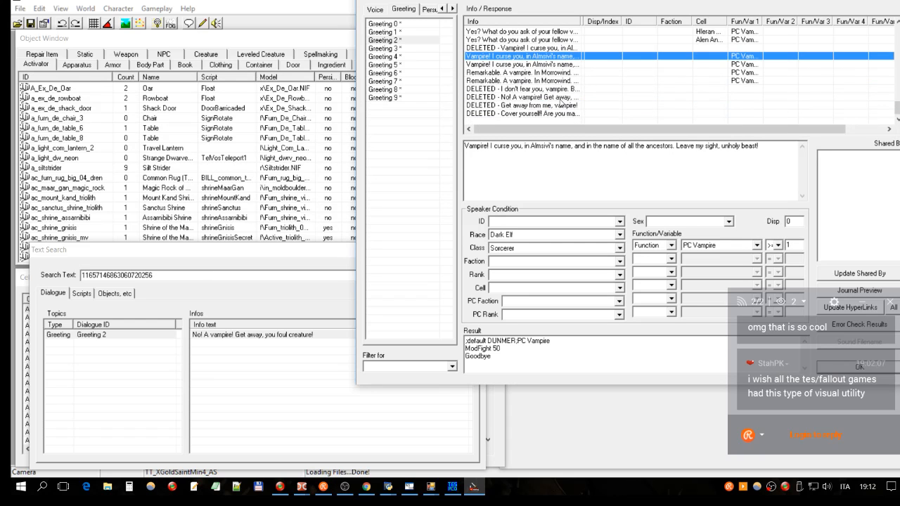
click(556, 81)
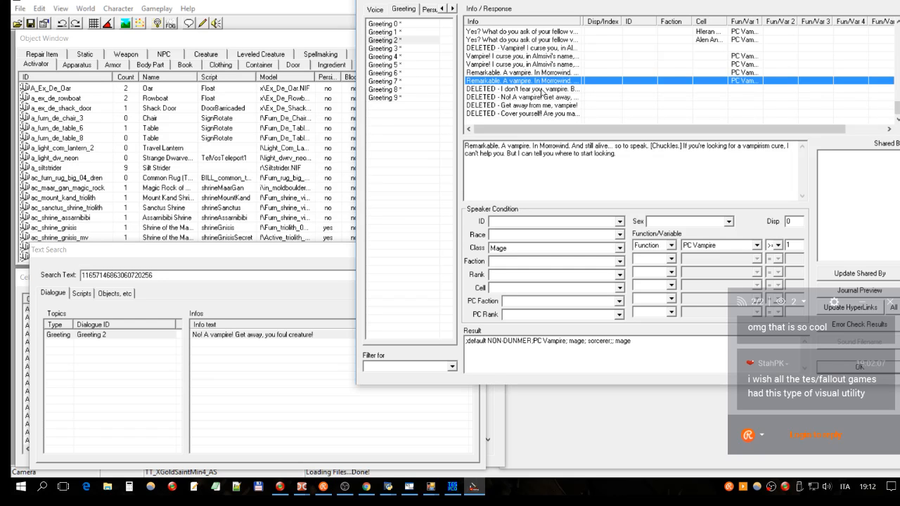
- Inspect the text and speaker conditions of the last four deleted Greeting 2 responses one by one
click(542, 97)
click(541, 90)
click(539, 106)
click(536, 114)
click(537, 105)
click(530, 97)
click(524, 89)
click(508, 97)
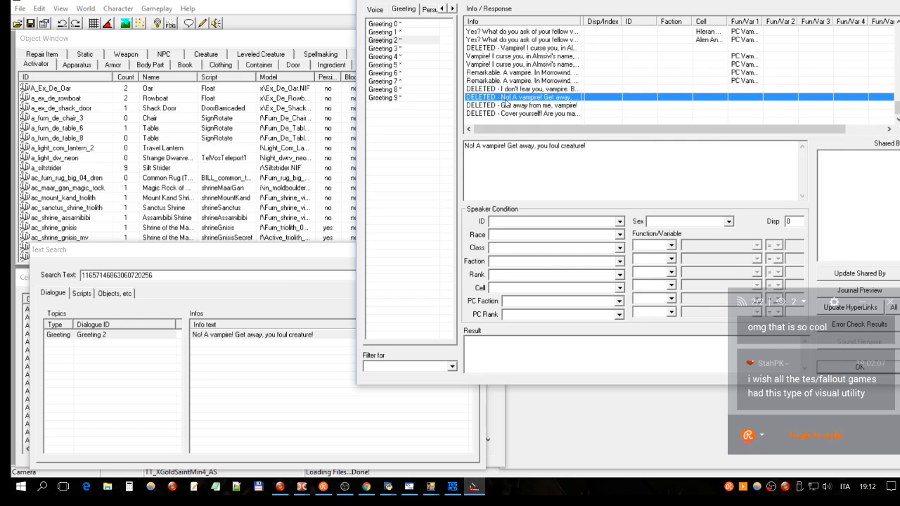
click(509, 106)
click(519, 114)
click(523, 91)
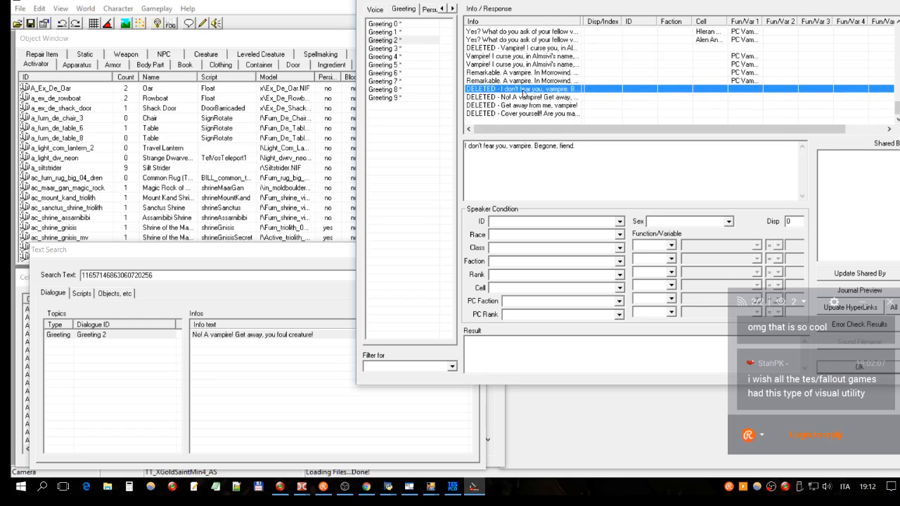
click(542, 115)
click(532, 106)
click(524, 99)
click(526, 90)
click(508, 99)
click(498, 106)
click(492, 114)
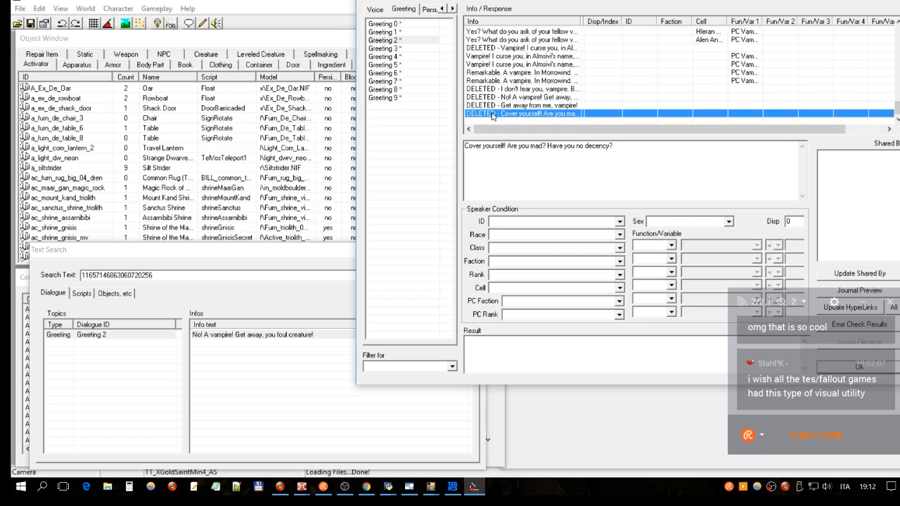
- Check the Greeting 3 responses, then return to Greeting 2 and select the deleted "I don't fear you, vampire" entry
click(398, 49)
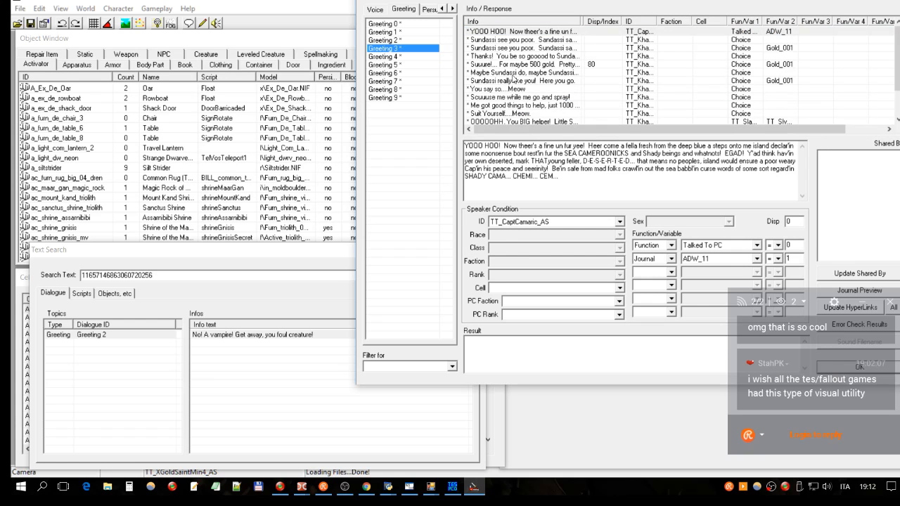
click(404, 41)
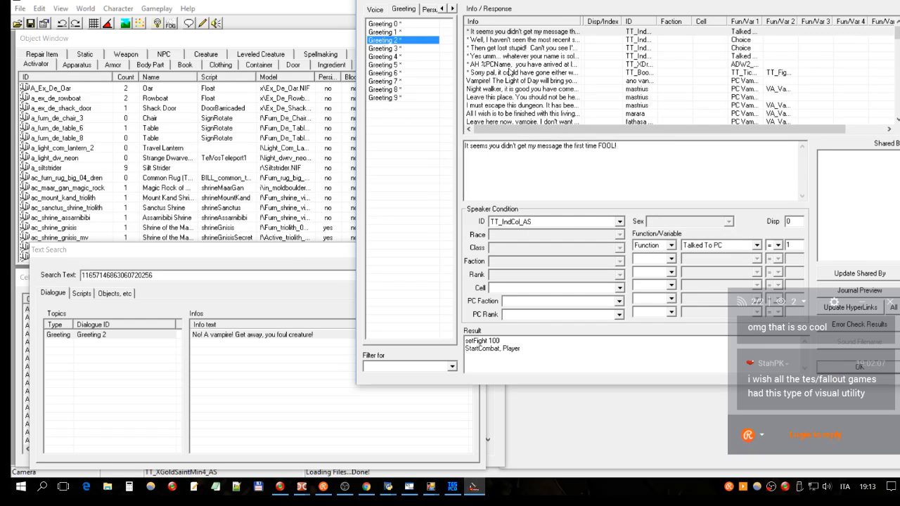
drag(897, 34, 897, 106)
click(542, 89)
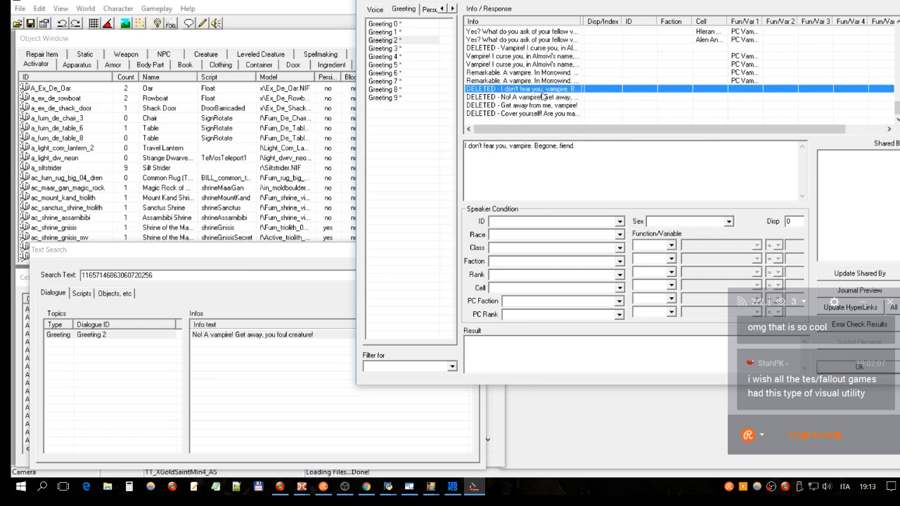
- Review the deleted responses from "I don't fear you, vampire" to "Cover yourself!" again, comparing their condition fields
click(560, 98)
click(572, 106)
click(555, 112)
click(552, 92)
click(538, 113)
click(539, 91)
click(529, 98)
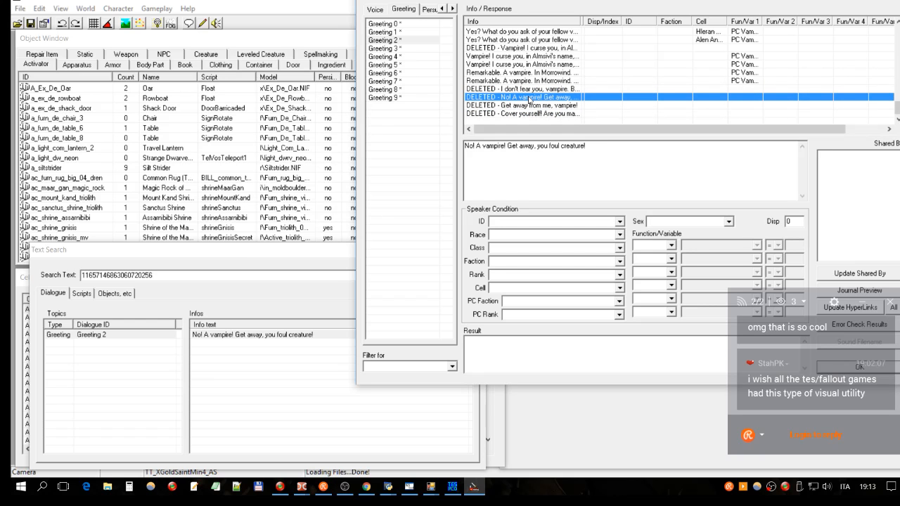
click(539, 90)
click(567, 98)
click(566, 91)
click(522, 99)
click(543, 106)
click(525, 114)
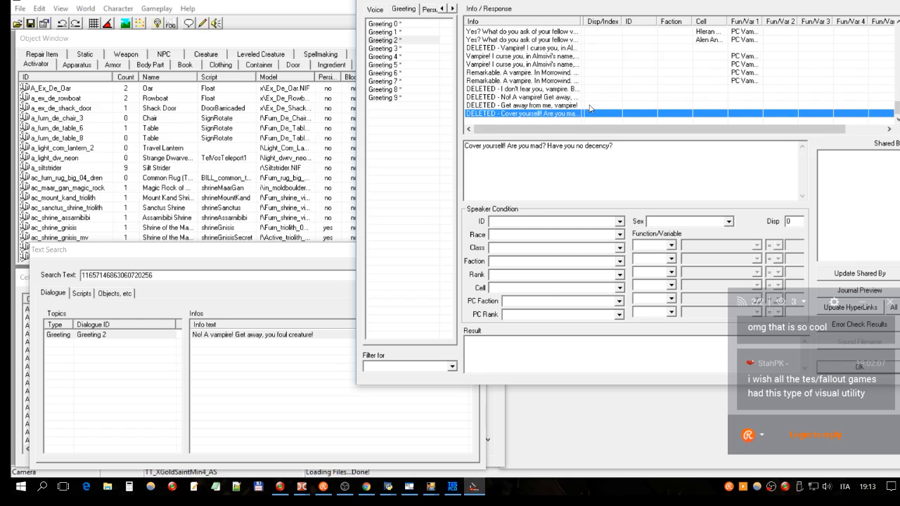
click(534, 89)
click(524, 97)
click(517, 105)
click(512, 90)
- Check which actions and which sex and function condition options are available for the deleted "Vampire! I curse you" response
scroll(569, 69, up, 1)
click(548, 73)
click(561, 64)
click(553, 73)
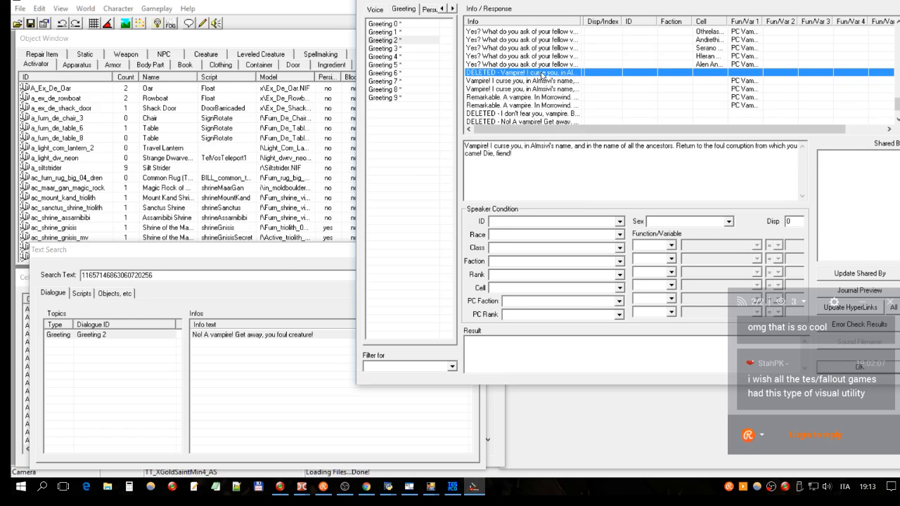
right_click(542, 75)
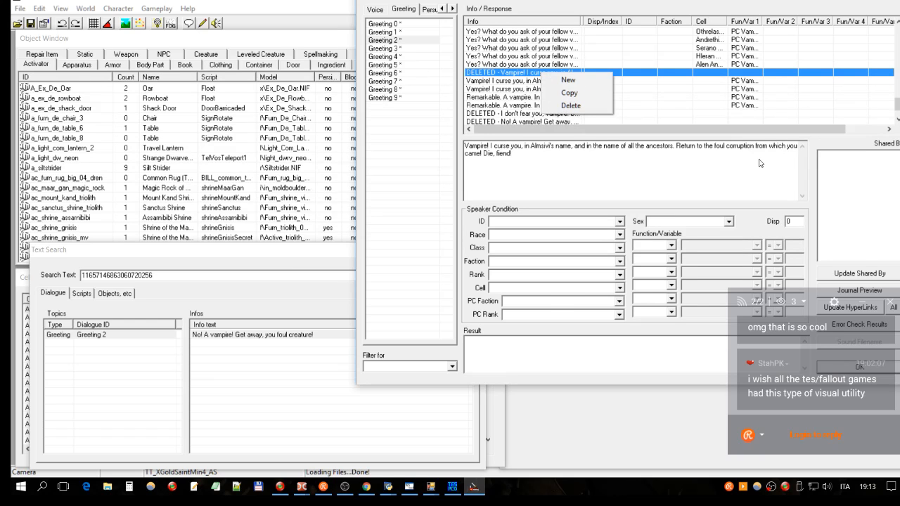
click(729, 221)
click(797, 222)
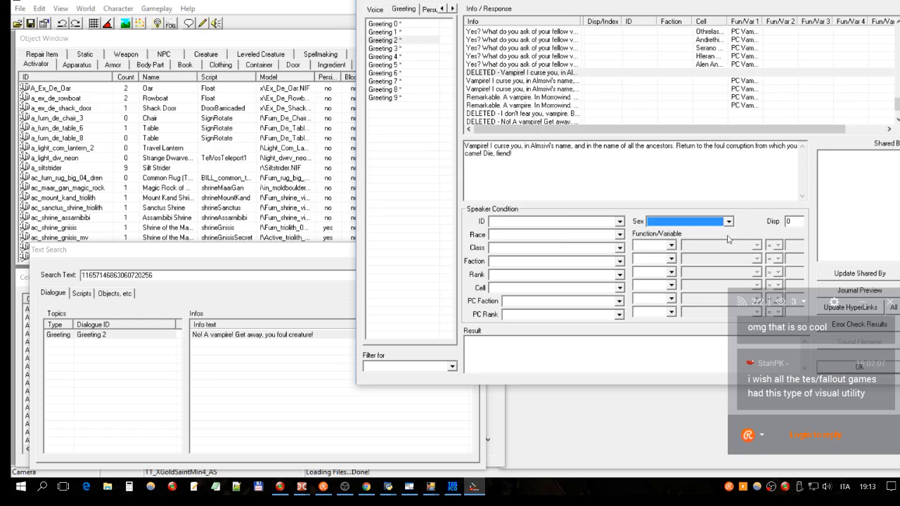
click(650, 248)
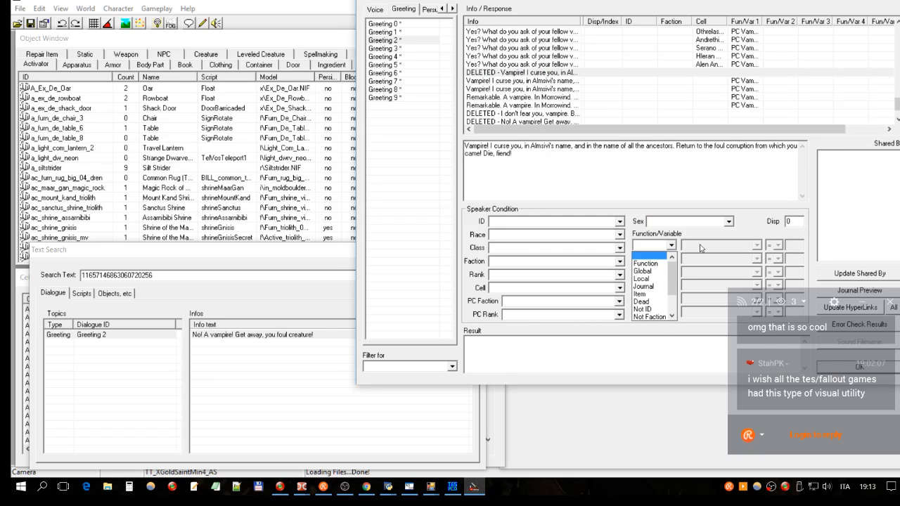
click(707, 248)
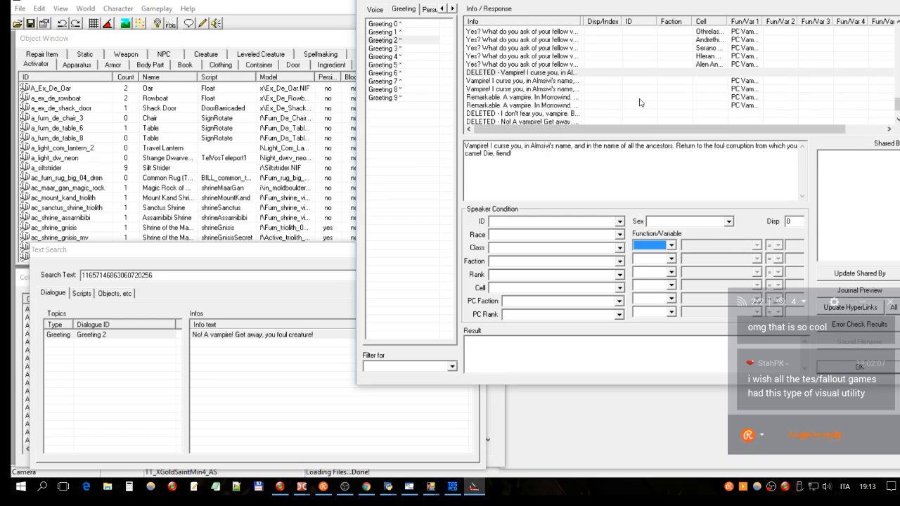
- Compare the deleted "Vampire! I curse you" response with the intact "Yes? What do you ask of your fellow vampires?" entry above it
click(553, 73)
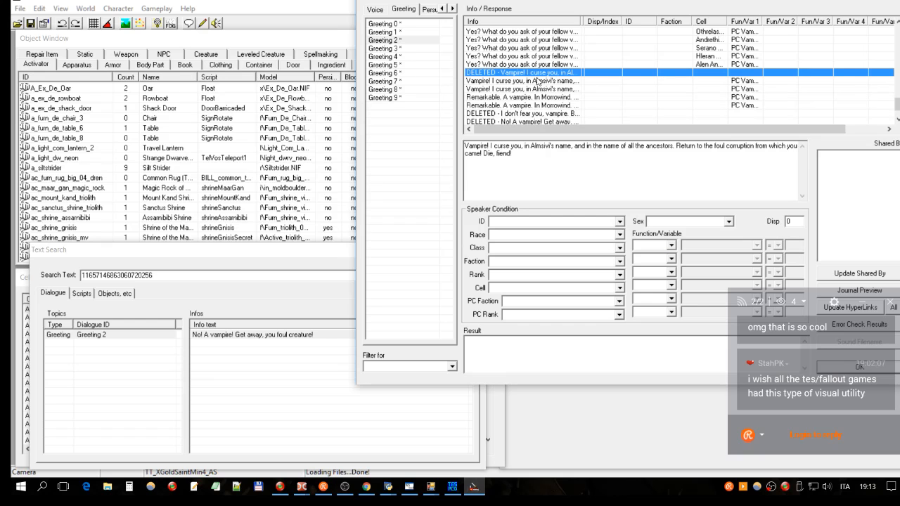
right_click(504, 73)
click(498, 65)
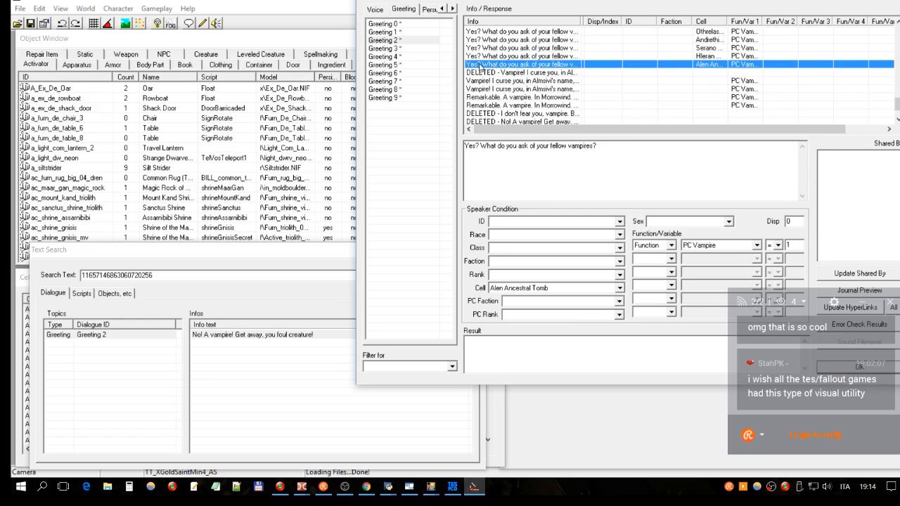
click(494, 72)
click(527, 65)
click(495, 73)
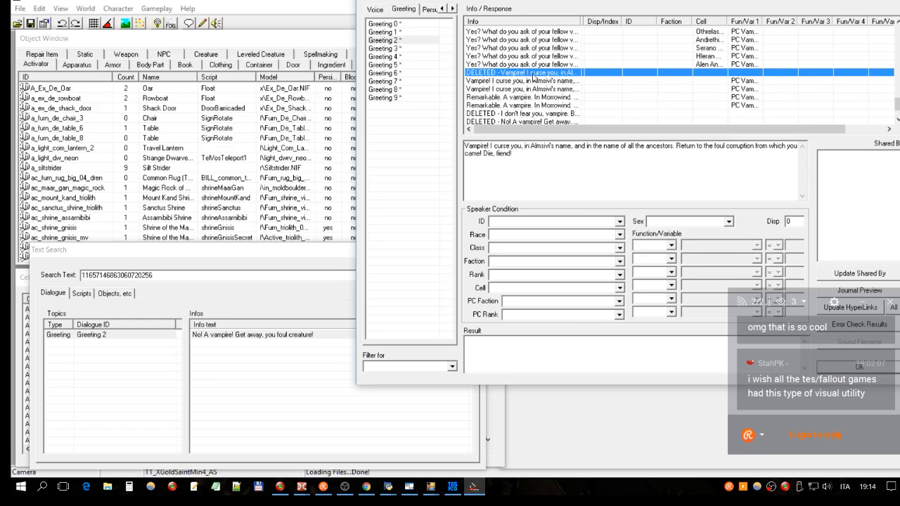
click(556, 65)
click(526, 73)
- Recheck the last four deleted Greeting 2 responses and their speaker conditions, ending on "Get away from me, vampire!"
scroll(517, 88, down, 1)
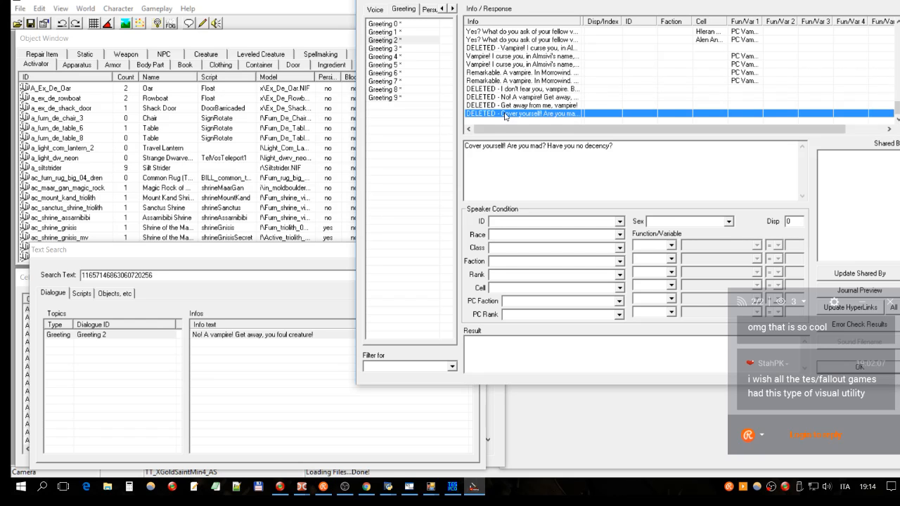
click(507, 106)
click(504, 115)
click(505, 99)
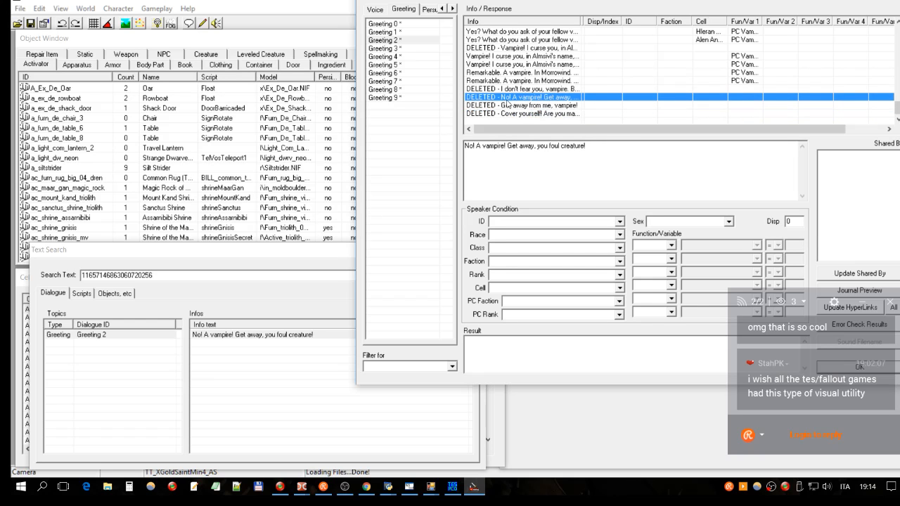
click(505, 105)
click(505, 113)
click(505, 89)
scroll(506, 81, up, 5)
scroll(514, 69, down, 5)
click(503, 115)
click(506, 106)
- Switch to TES Plugin Conflict Detector, close both open record views, and look over the dialog text conflict rows
click(454, 486)
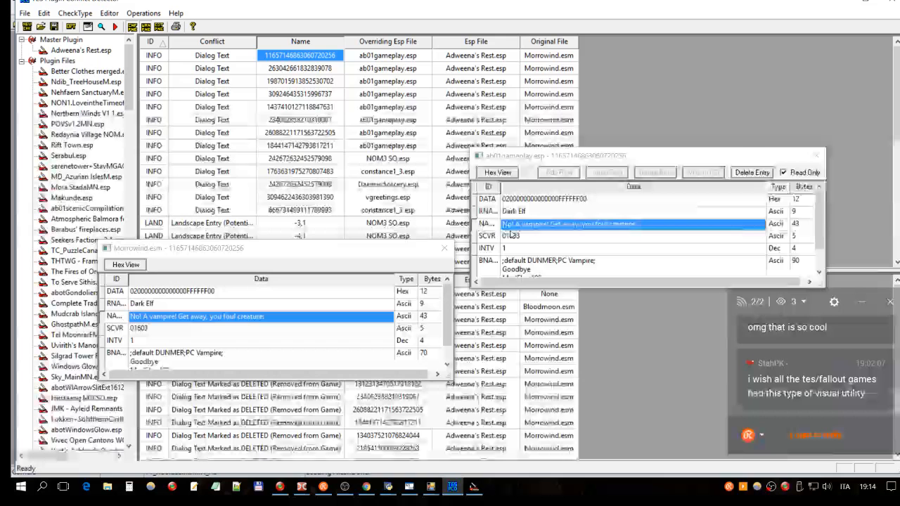
click(817, 156)
click(444, 248)
click(226, 174)
click(284, 213)
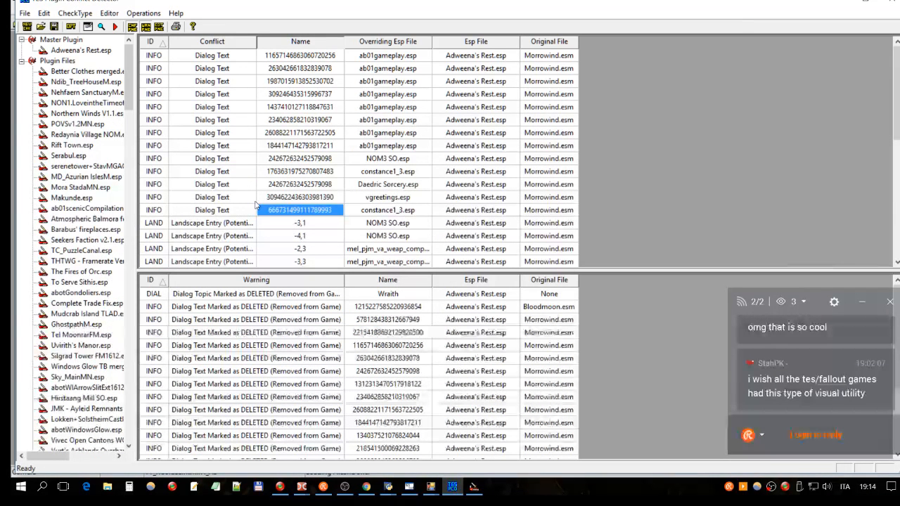
click(258, 201)
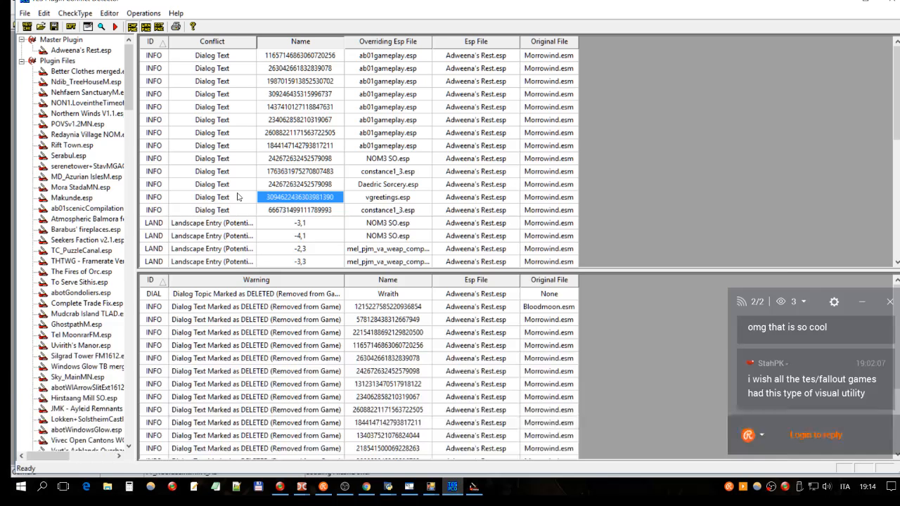
click(299, 120)
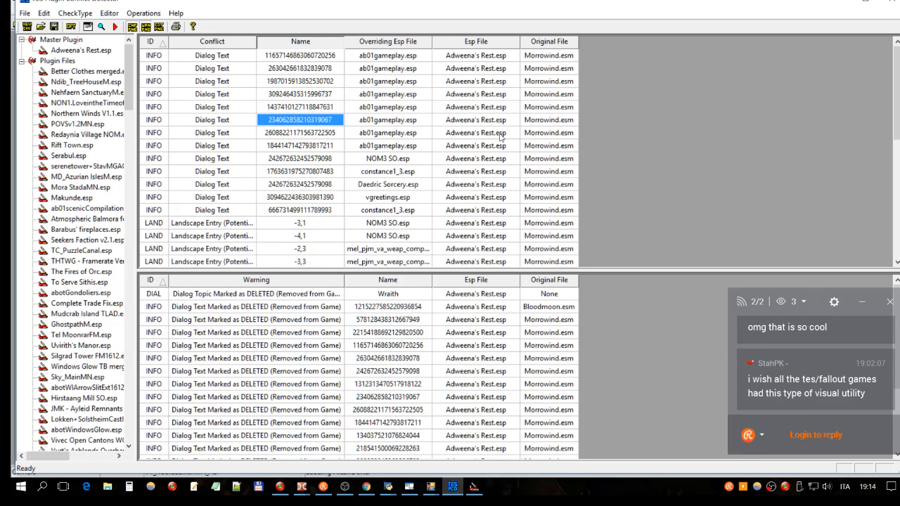
key(Down)
key(Right)
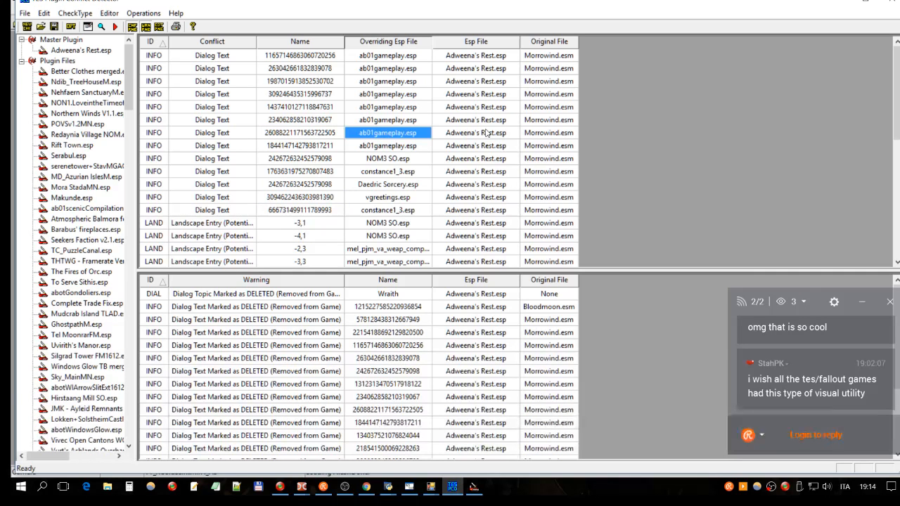
click(488, 56)
double_click(488, 69)
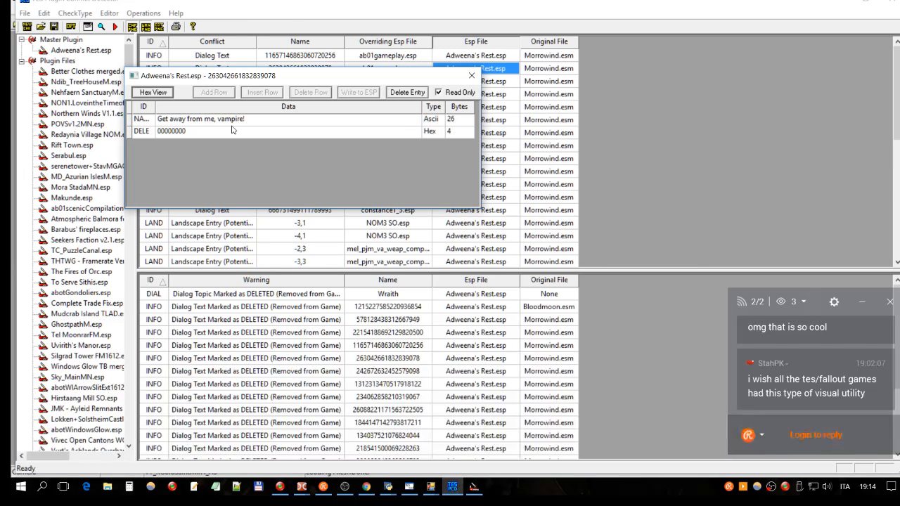
drag(209, 77, 674, 61)
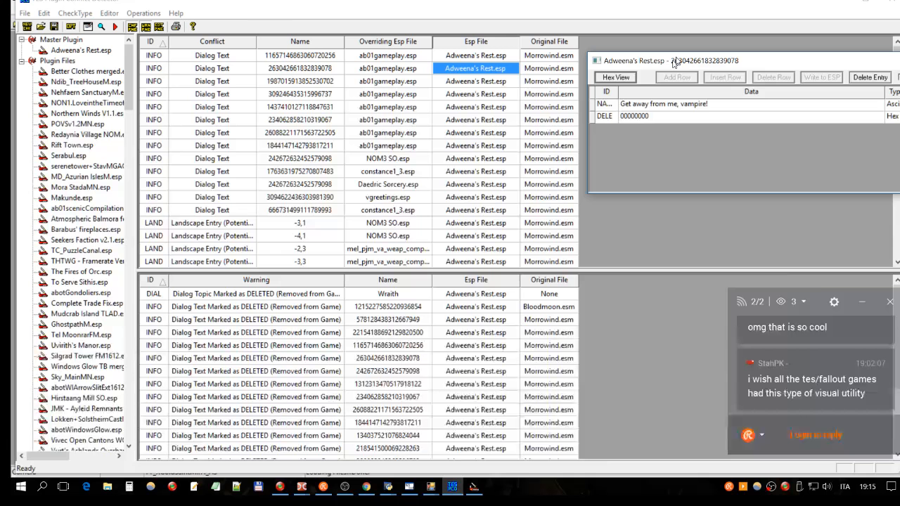
double_click(475, 80)
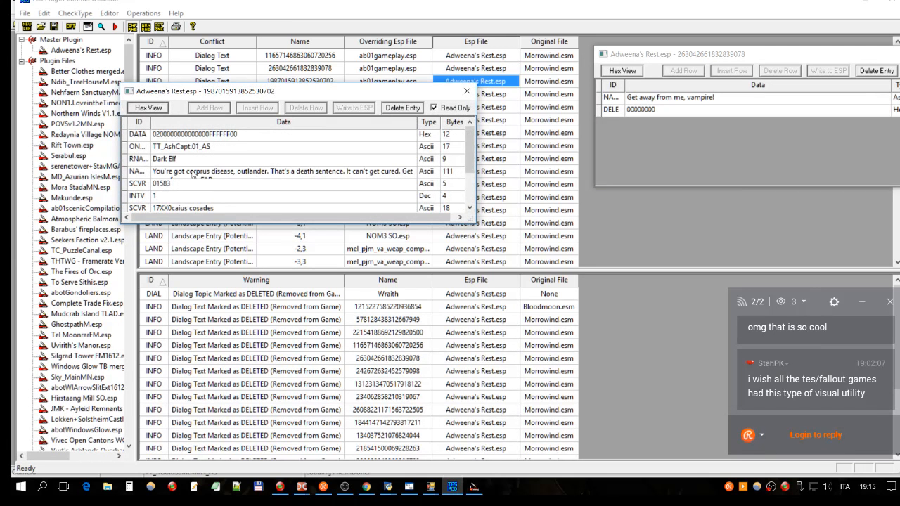
scroll(239, 158, down, 1)
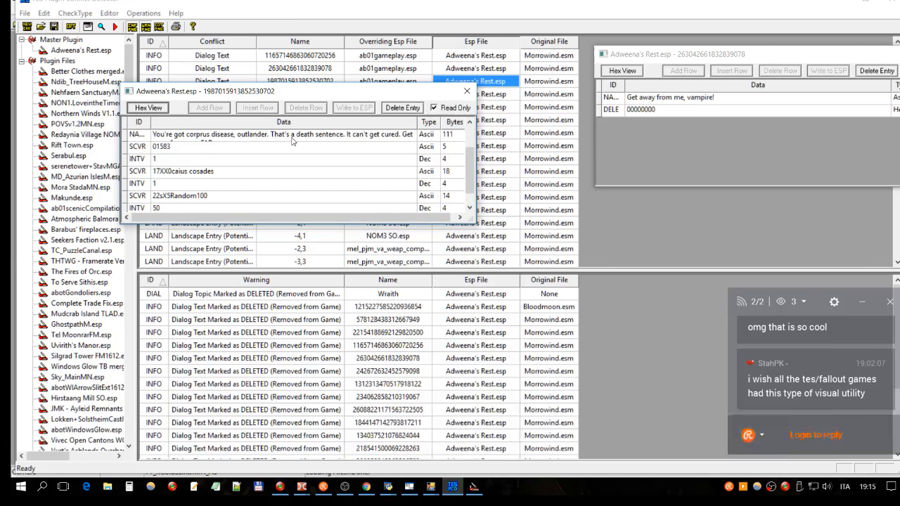
scroll(275, 174, down, 1)
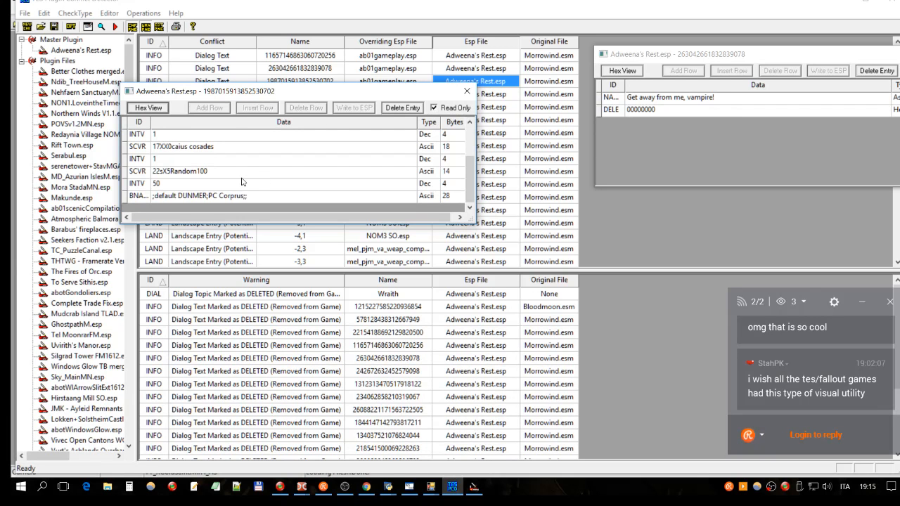
scroll(241, 181, up, 1)
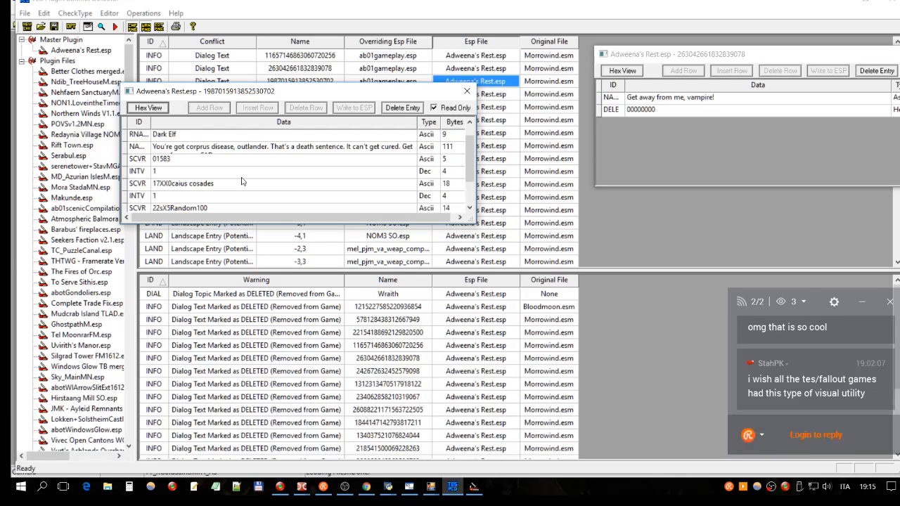
scroll(242, 181, up, 1)
click(466, 91)
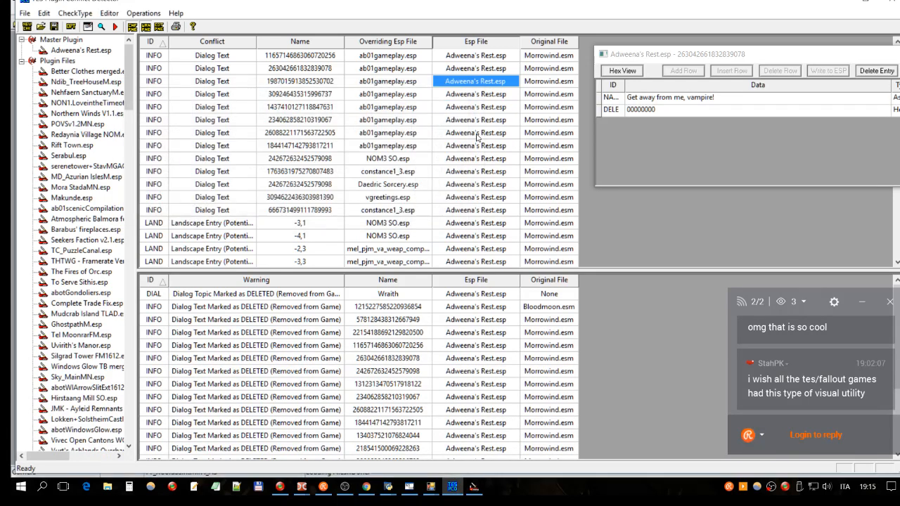
double_click(492, 96)
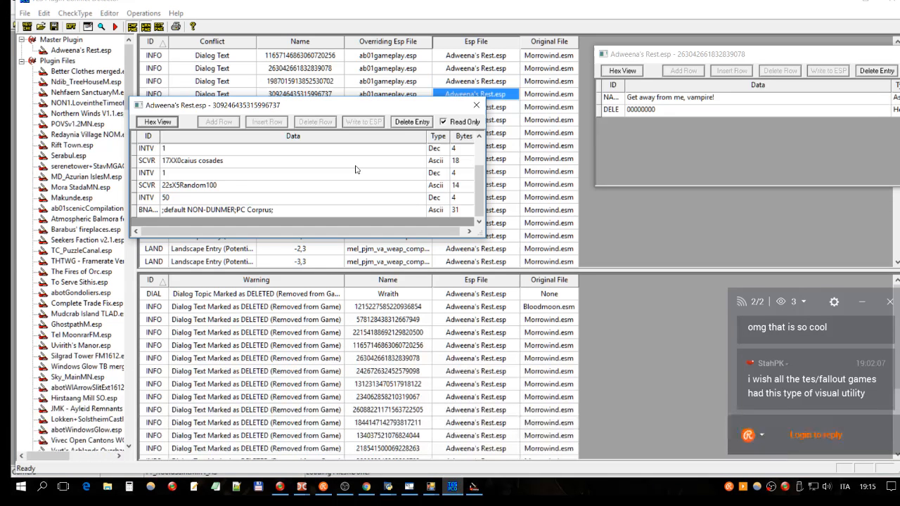
click(477, 106)
click(499, 108)
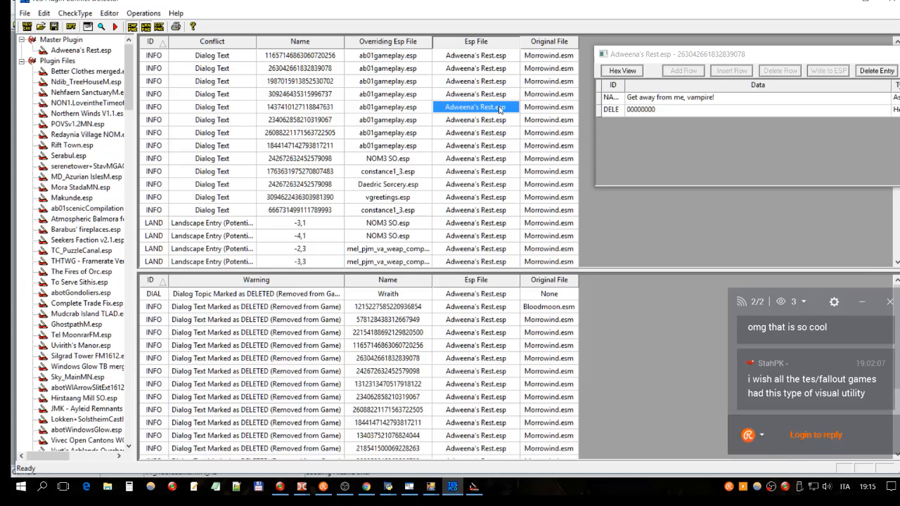
double_click(501, 109)
scroll(384, 158, down, 3)
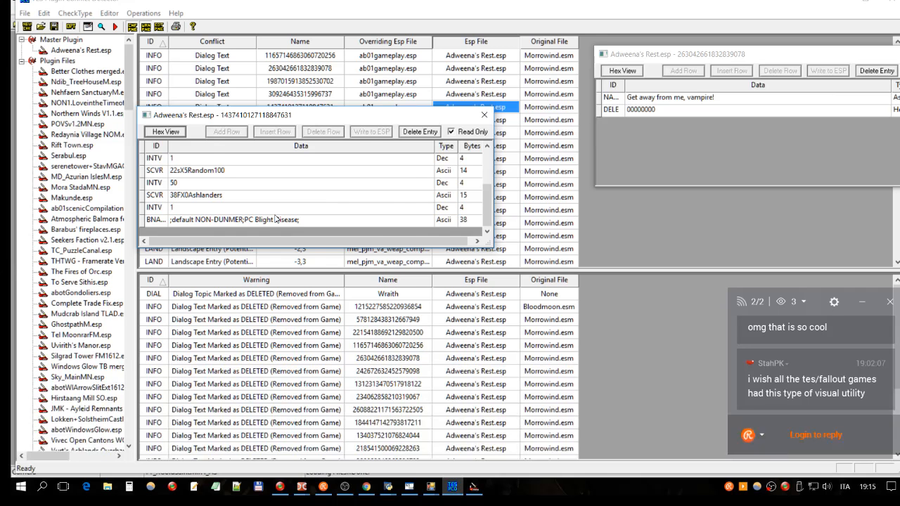
click(485, 115)
- Check the Adweena's Rest.esp records of the last three dialog conflicts with ab01gameplay.esp for deletion entries, closing each one
click(507, 126)
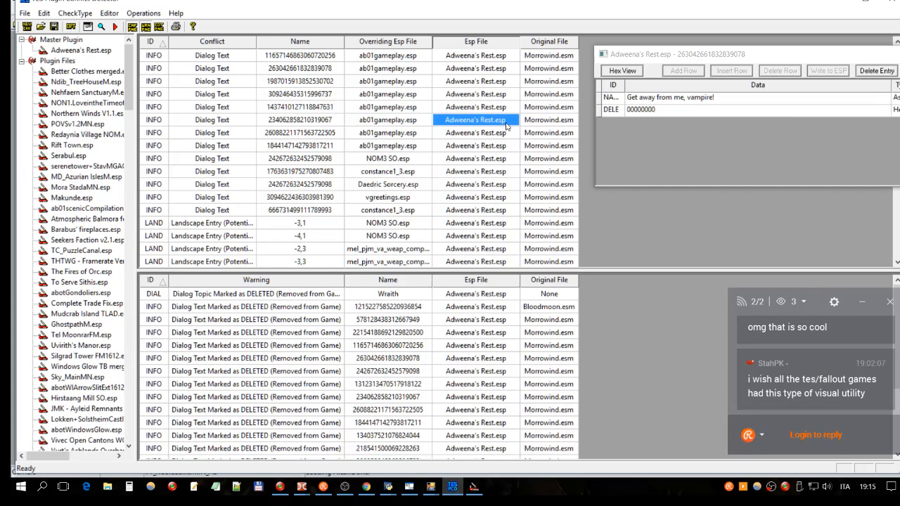
double_click(506, 126)
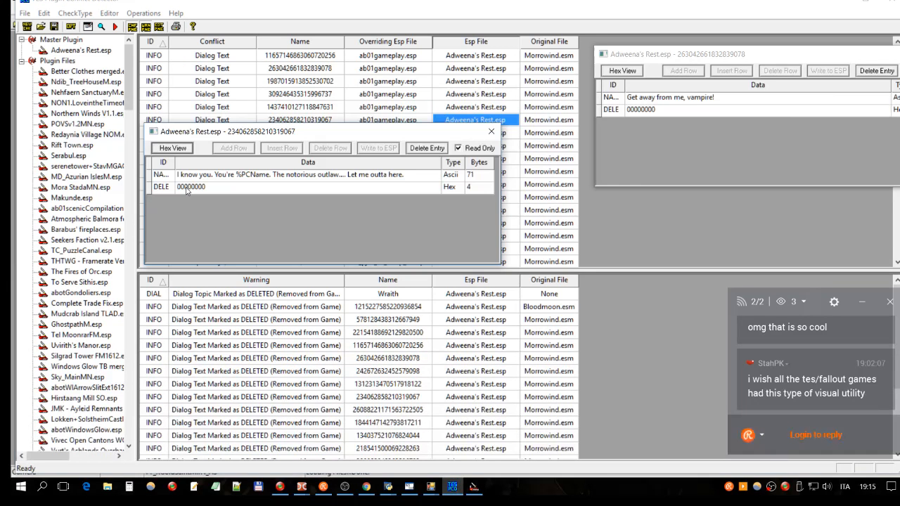
click(492, 132)
double_click(493, 134)
click(185, 199)
click(487, 144)
click(495, 146)
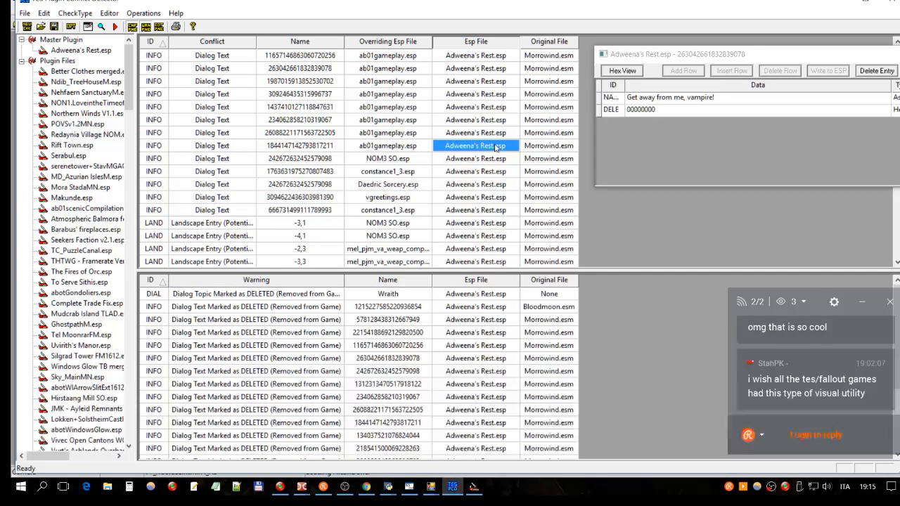
double_click(495, 146)
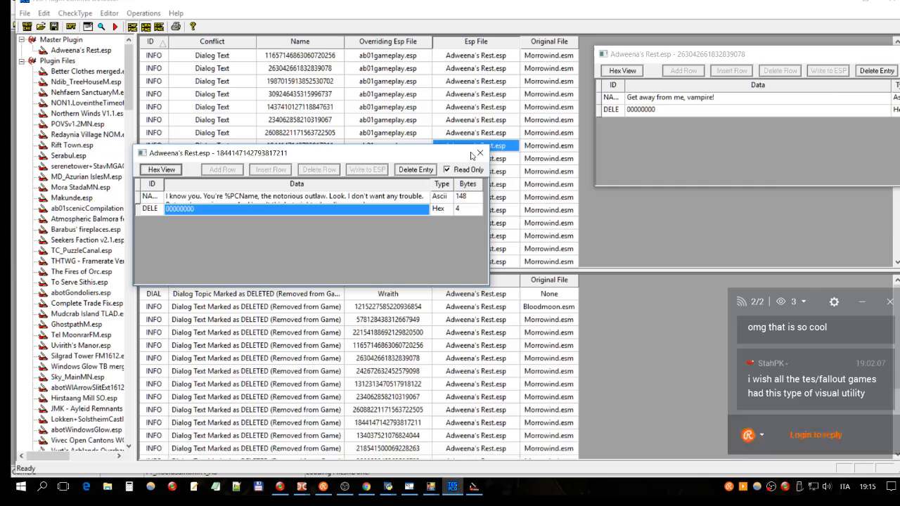
click(480, 153)
click(482, 159)
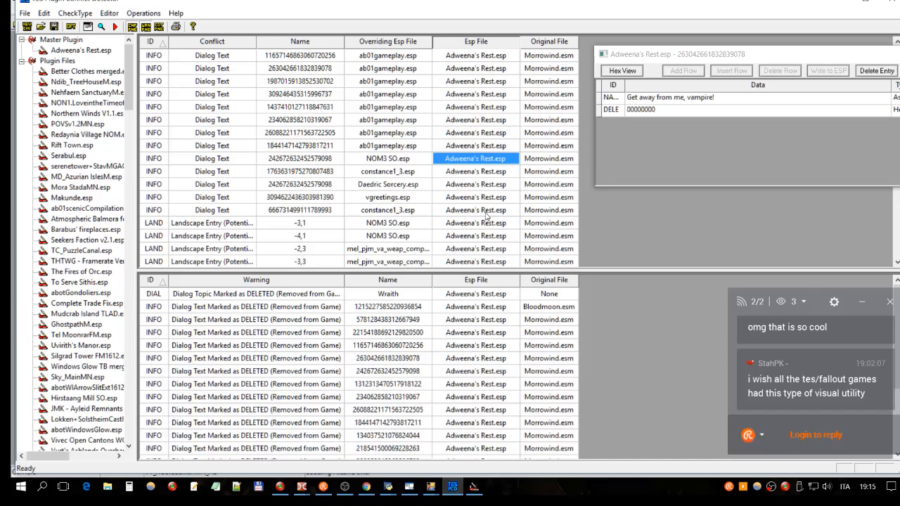
- Return to the Construction Set, go through the last four deleted Greeting 2 responses again, and close the Dialogue window
click(485, 212)
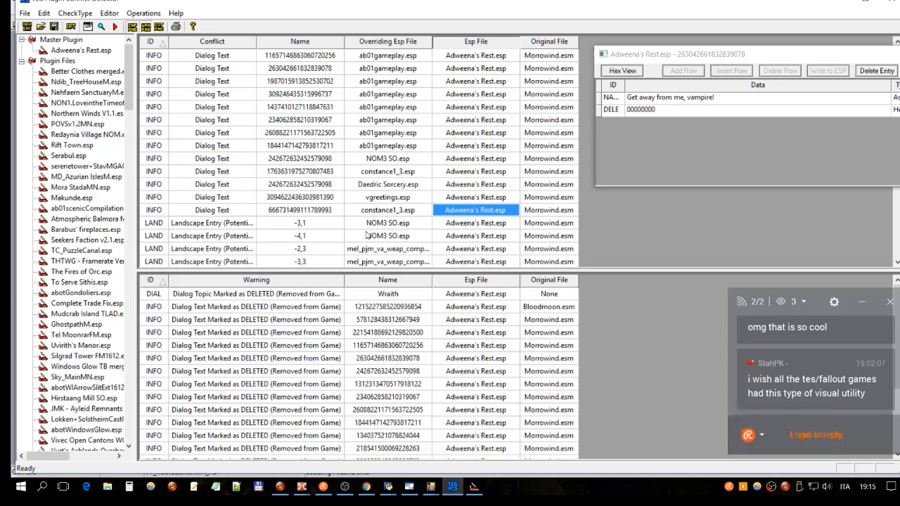
click(475, 487)
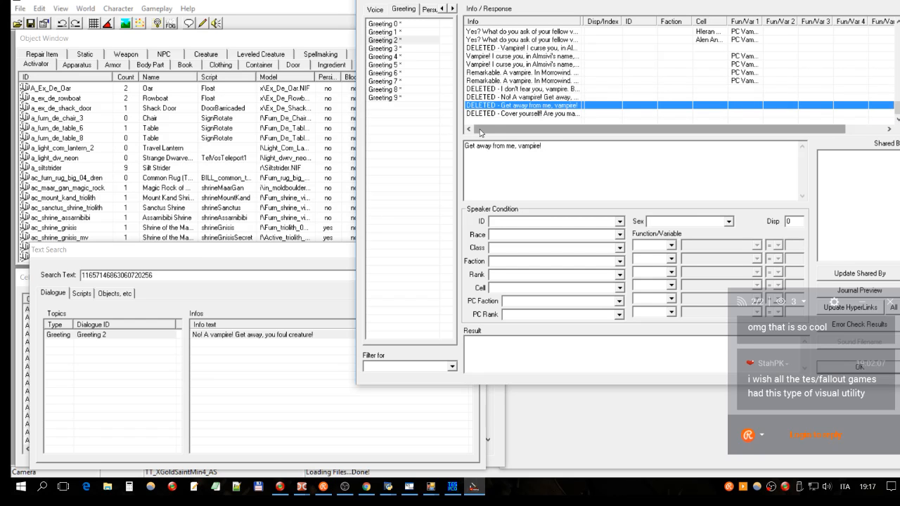
click(499, 89)
click(508, 97)
click(515, 104)
click(511, 113)
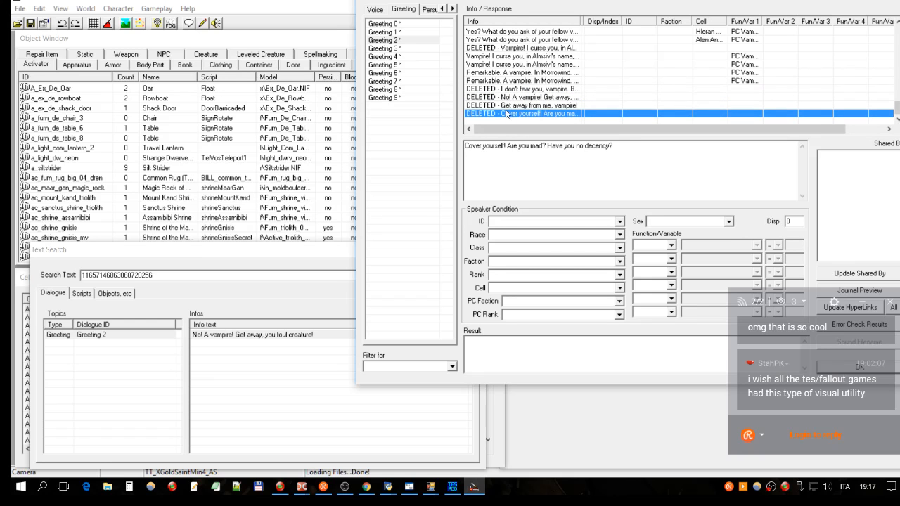
drag(668, 1, 625, 32)
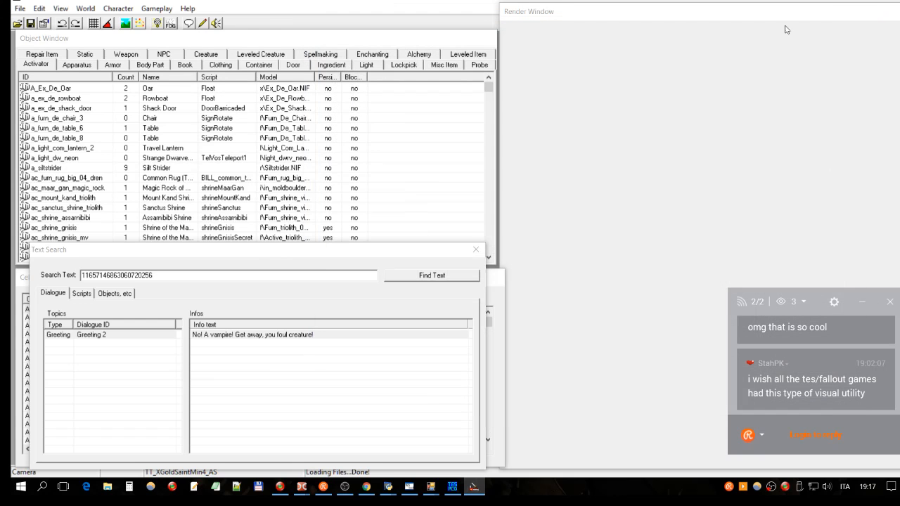
click(855, 24)
- Close the Text Search window to get back to the Object Window and Cell View
click(168, 41)
click(62, 2)
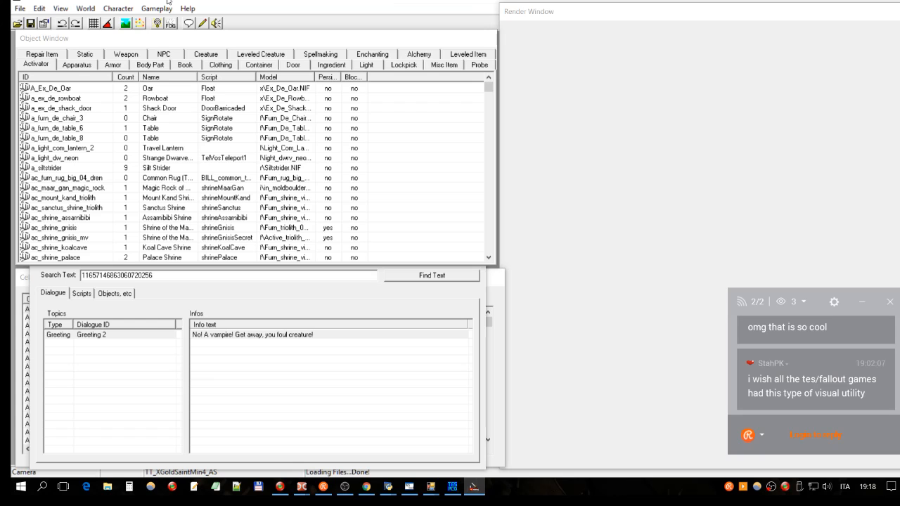
click(203, 40)
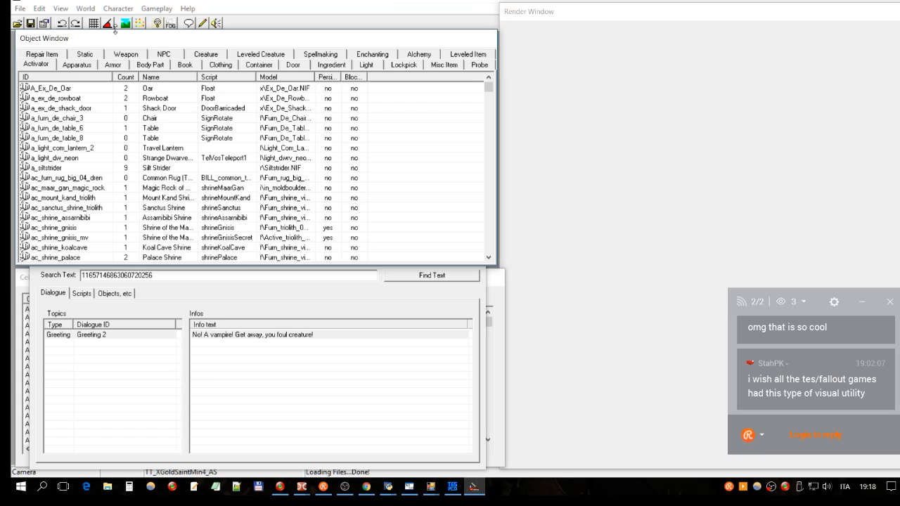
click(318, 296)
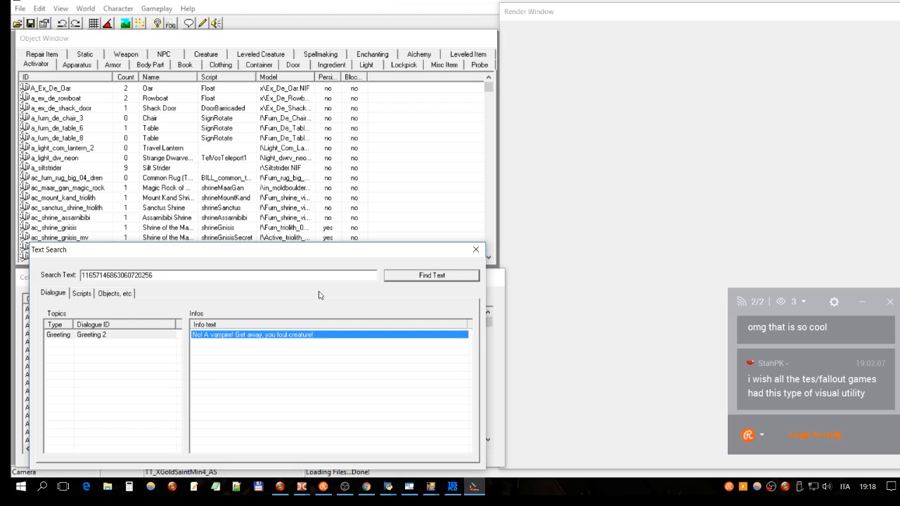
click(475, 252)
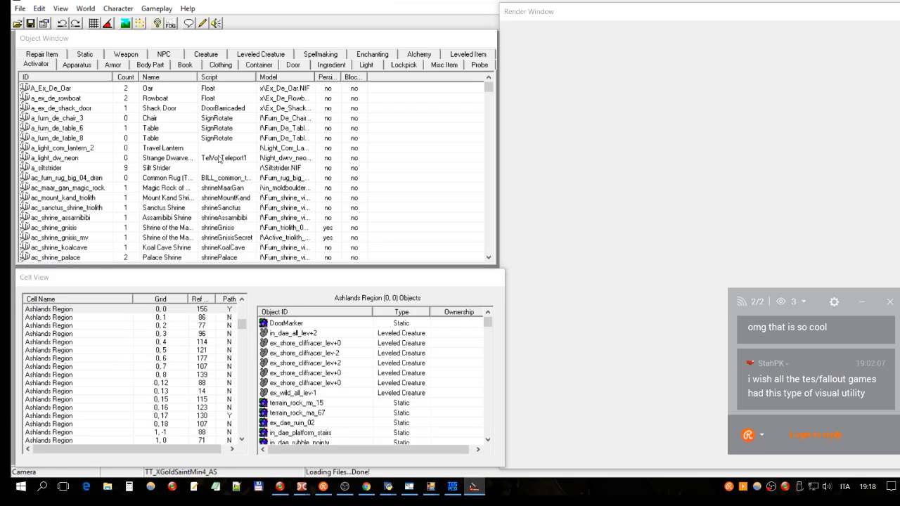
click(148, 43)
drag(158, 42, 156, 42)
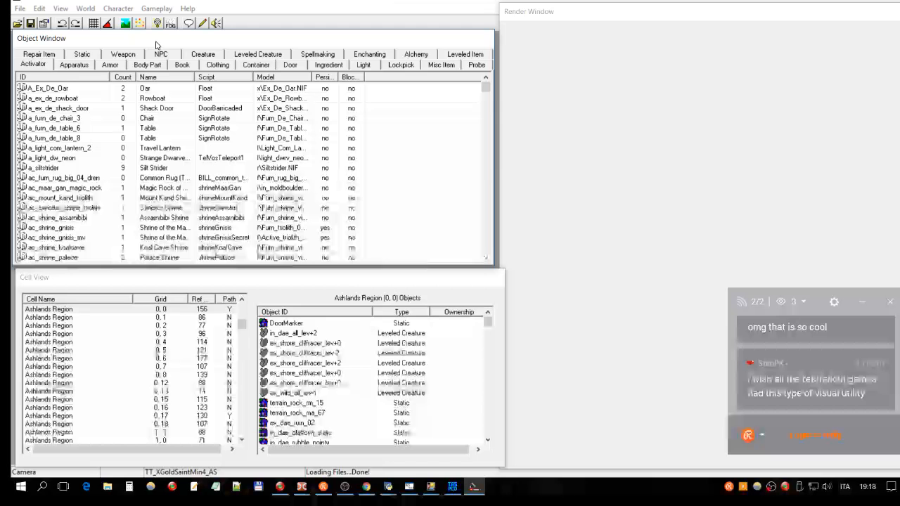
click(87, 1)
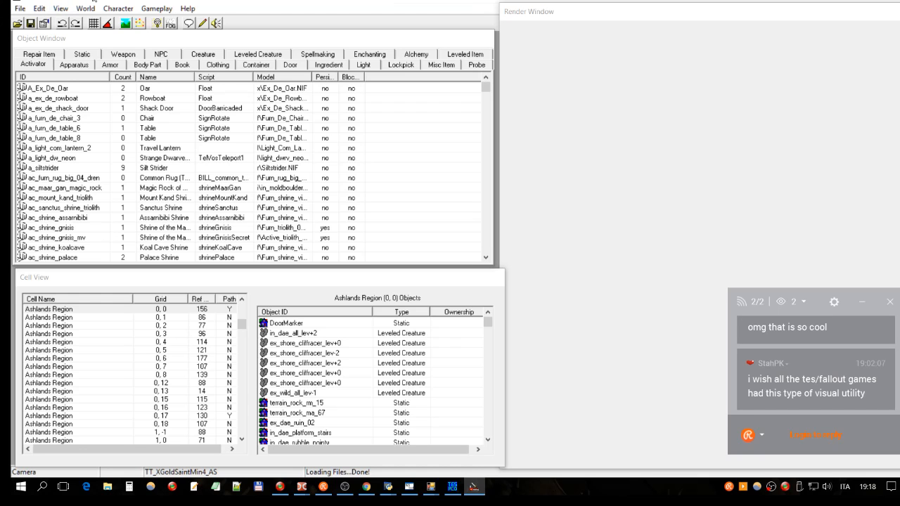
- Open the list of data files and view the author, summary and parent masters of Adweena's Rest.esp
click(17, 23)
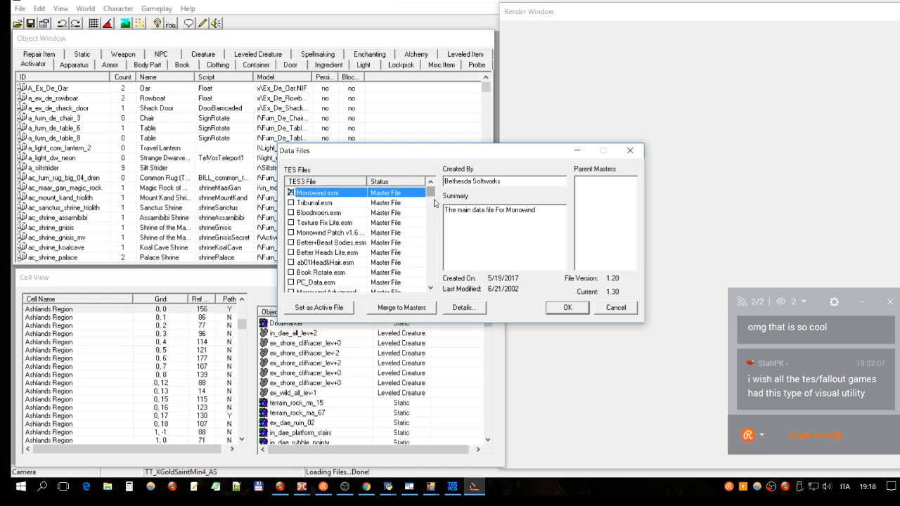
mouse_move(432, 192)
mouse_down()
mouse_move(432, 280)
mouse_move(432, 204)
mouse_move(441, 186)
mouse_move(436, 197)
mouse_up()
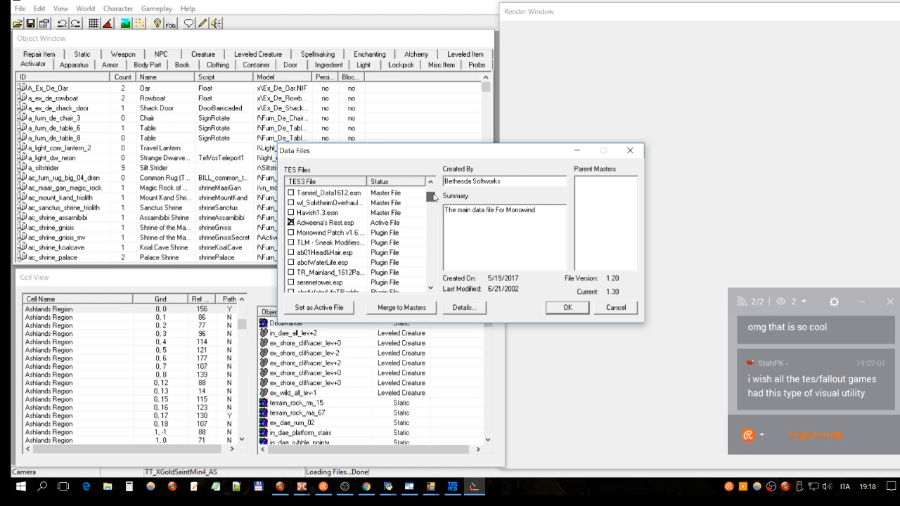
click(383, 225)
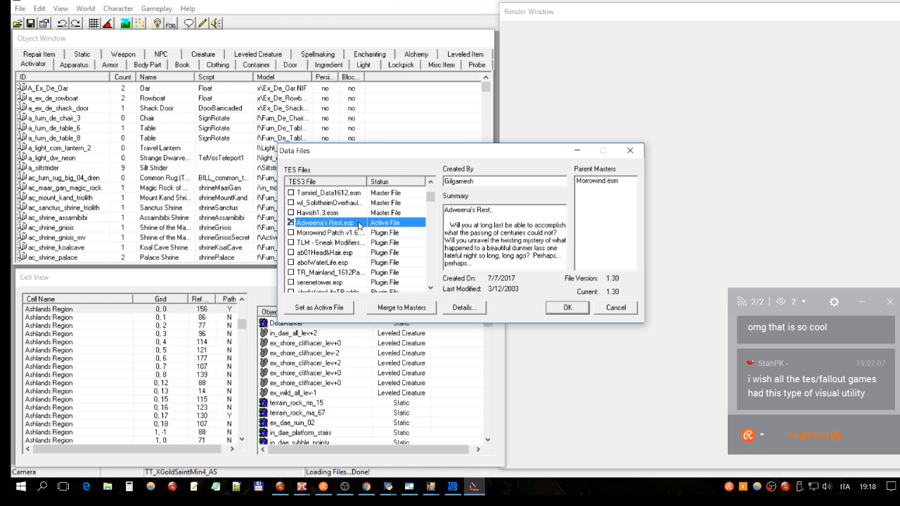
- Look through the master and plugin files, viewing the details of Bloodmoon.esm and abotWaterLife.esp
drag(431, 200, 431, 191)
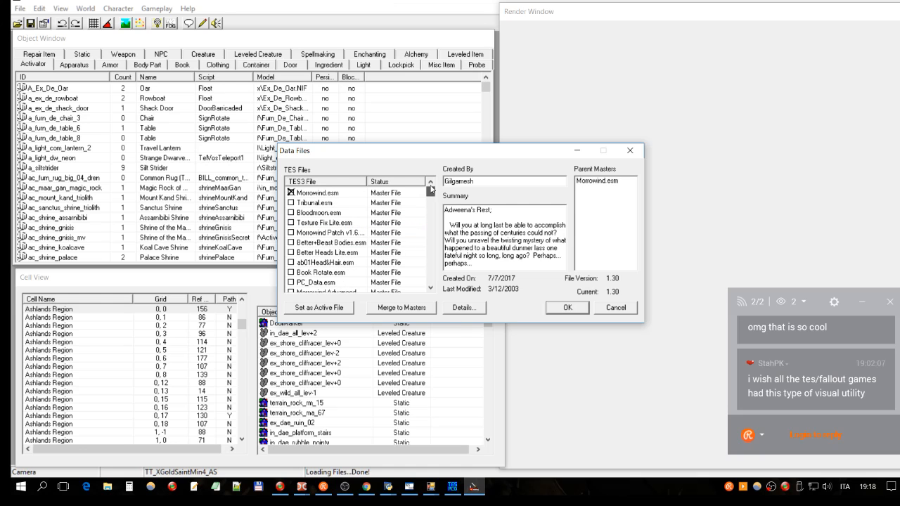
click(355, 214)
scroll(363, 211, down, 3)
scroll(363, 211, down, 5)
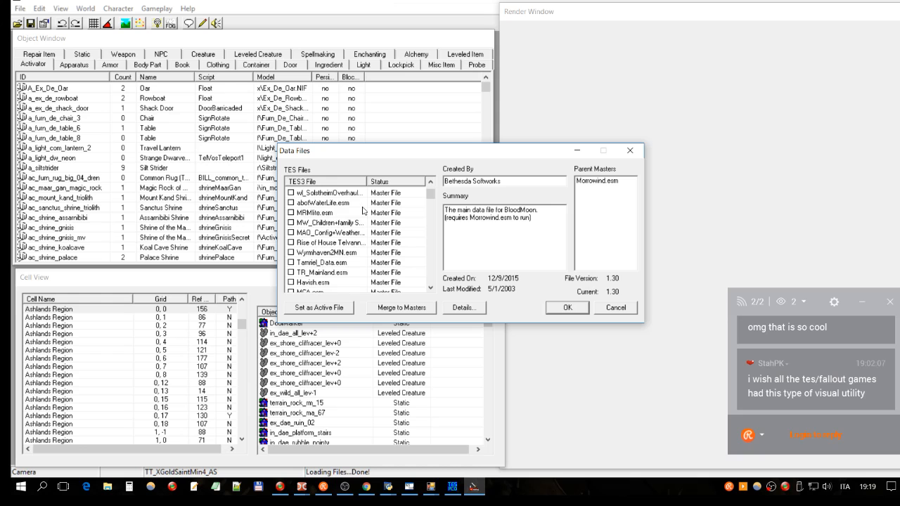
scroll(363, 211, down, 2)
click(317, 232)
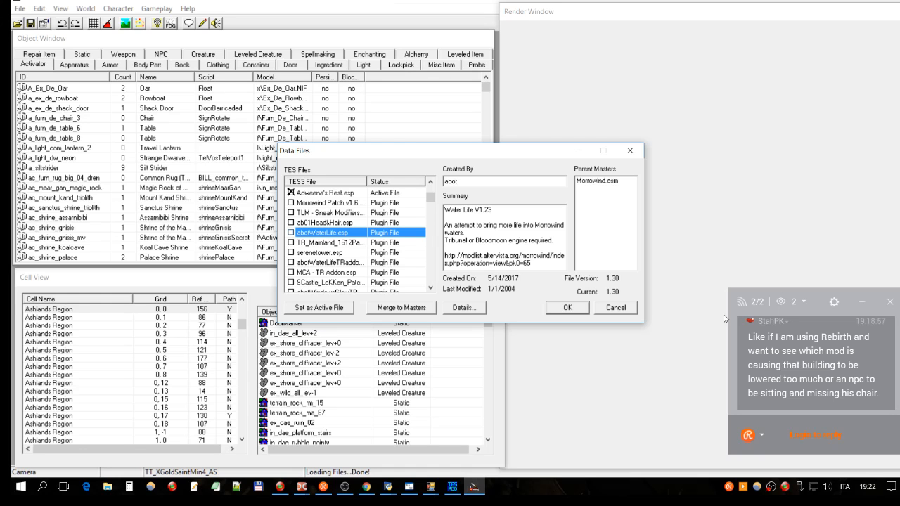
- Switch to Wrye Mash, reverse the mod list's file-name order and select MCA - TR Addon1612.esp
mouse_move(452, 492)
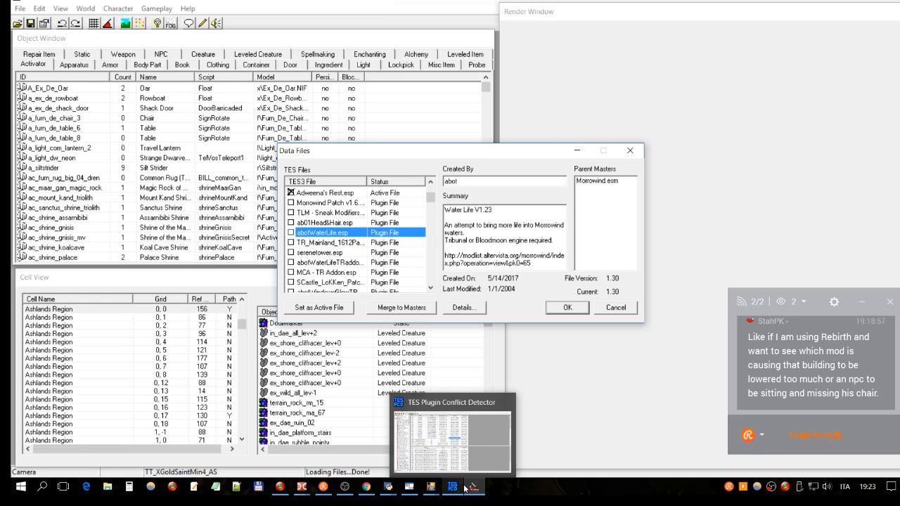
click(389, 487)
click(388, 457)
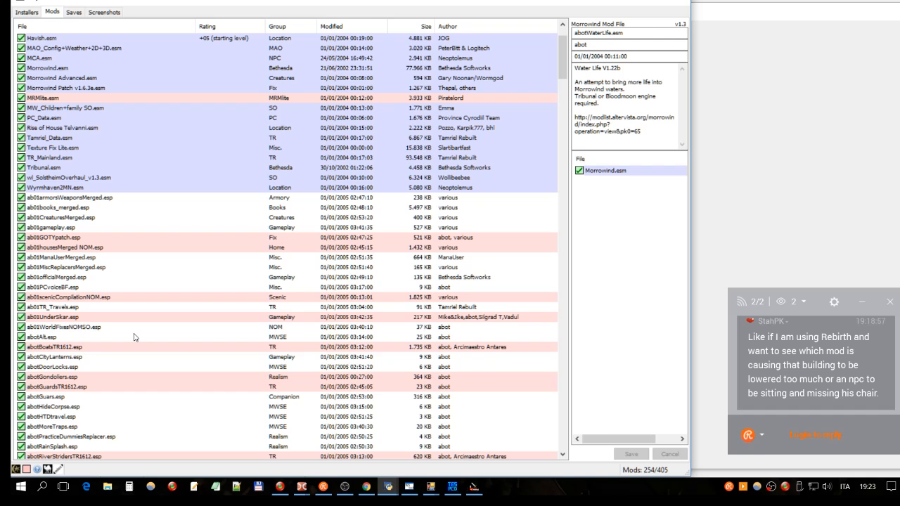
click(137, 297)
click(165, 26)
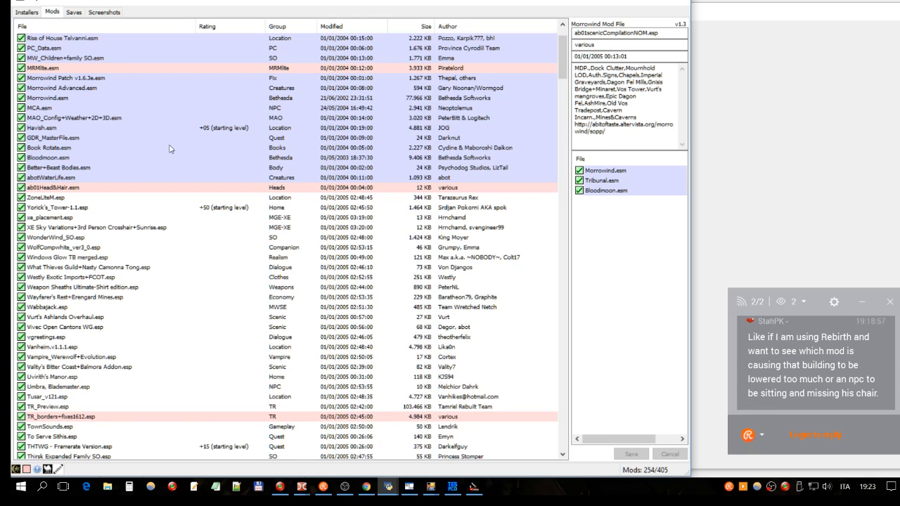
drag(562, 56, 535, 185)
click(57, 267)
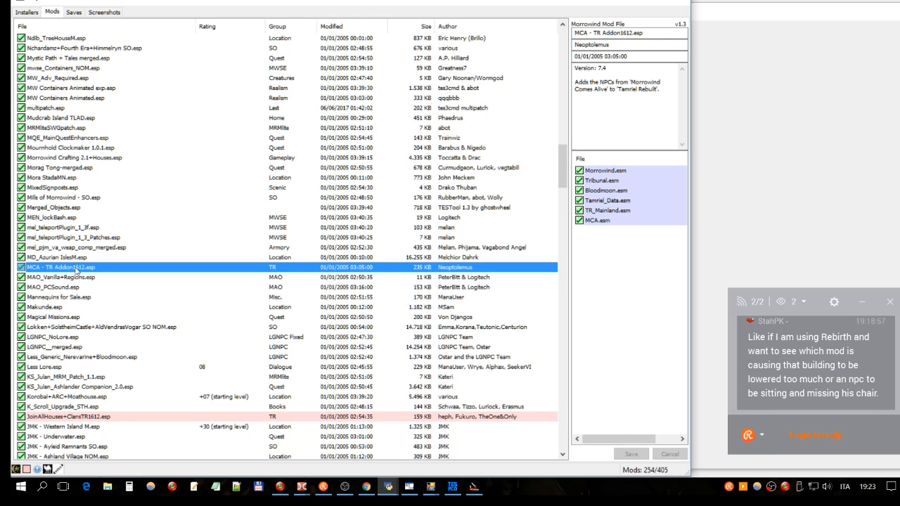
right_click(465, 269)
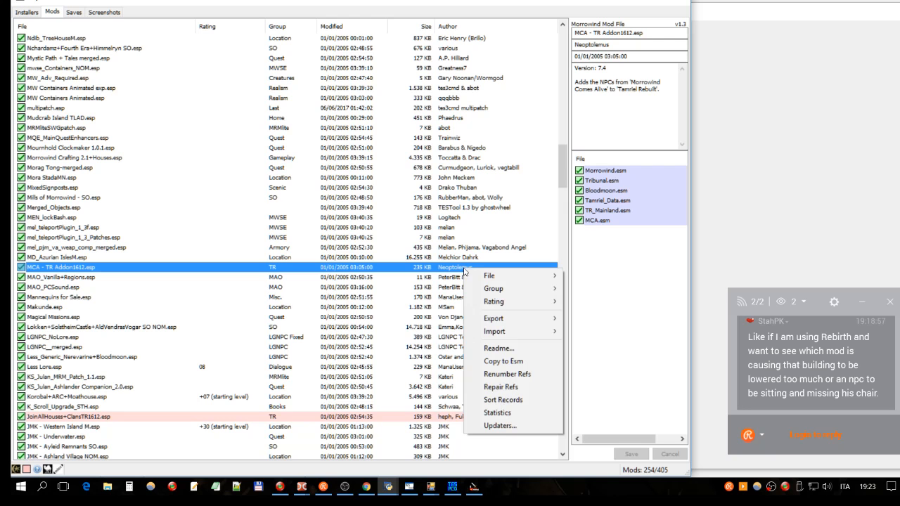
click(462, 257)
click(460, 271)
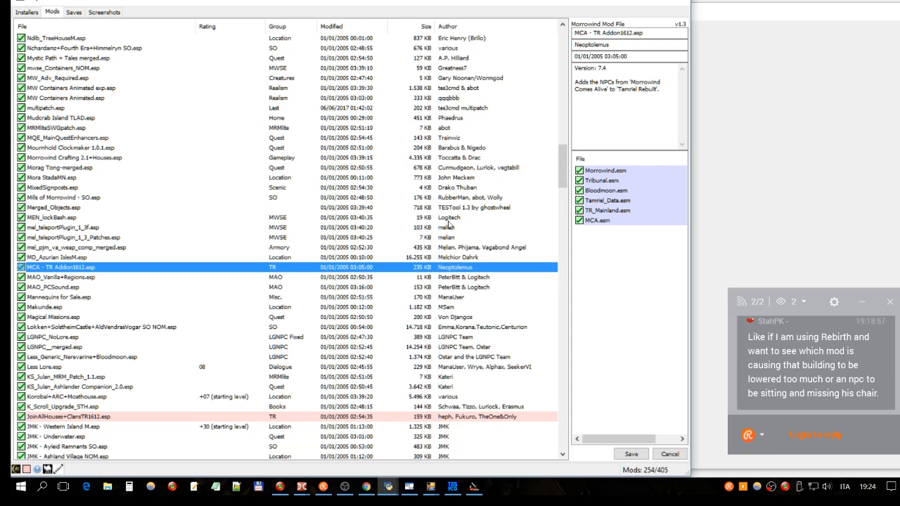
right_click(348, 268)
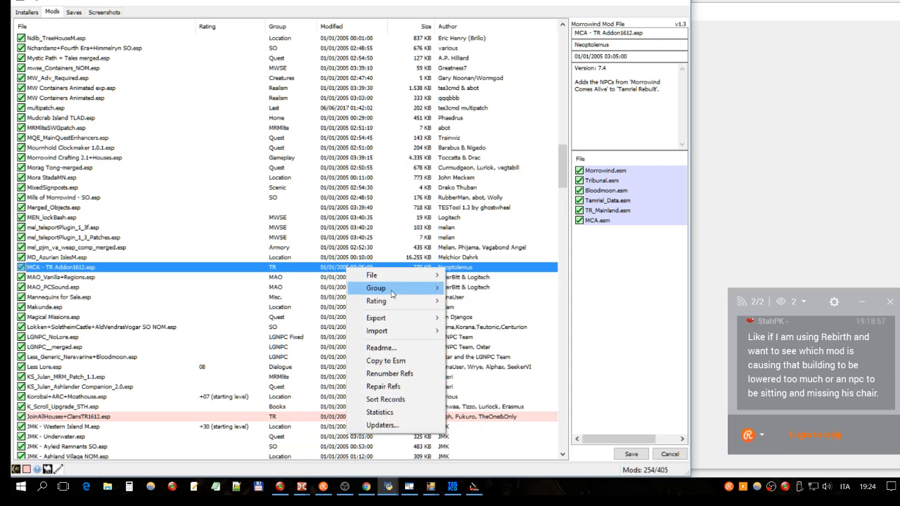
mouse_move(398, 282)
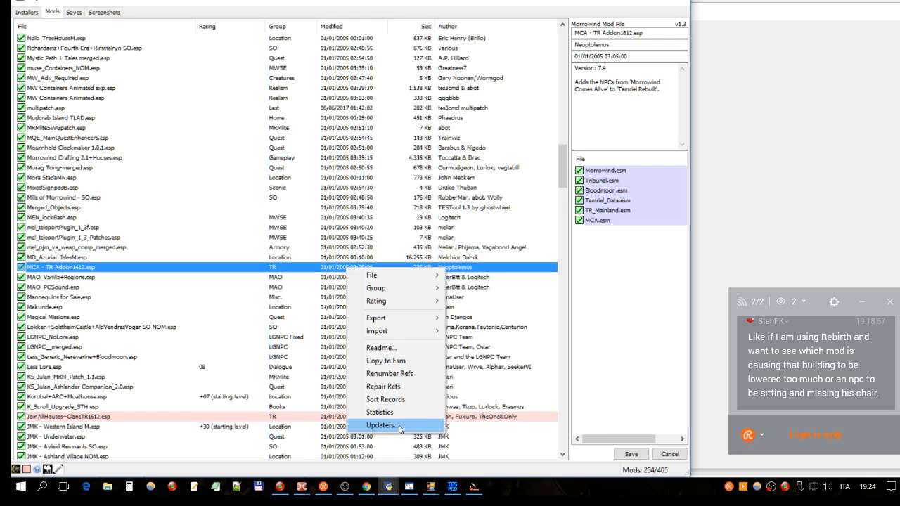
click(475, 271)
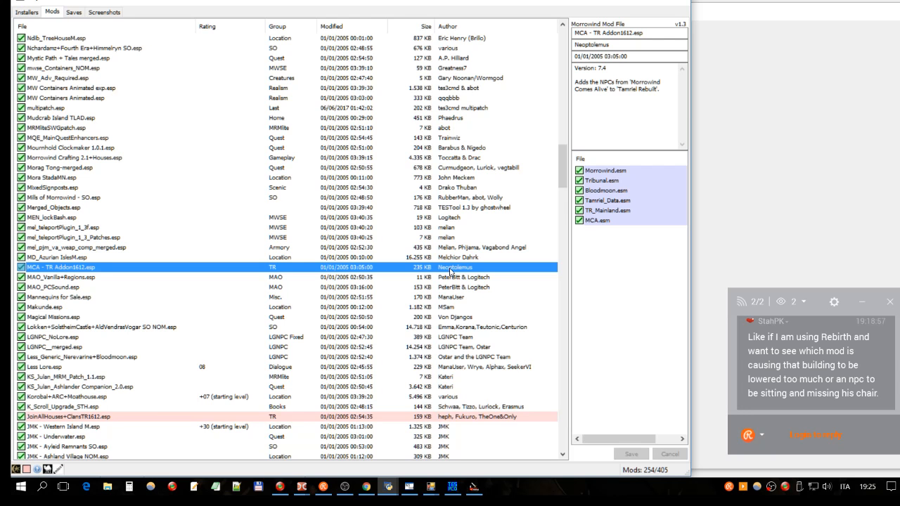
click(464, 279)
click(469, 270)
right_click(271, 271)
mouse_move(275, 276)
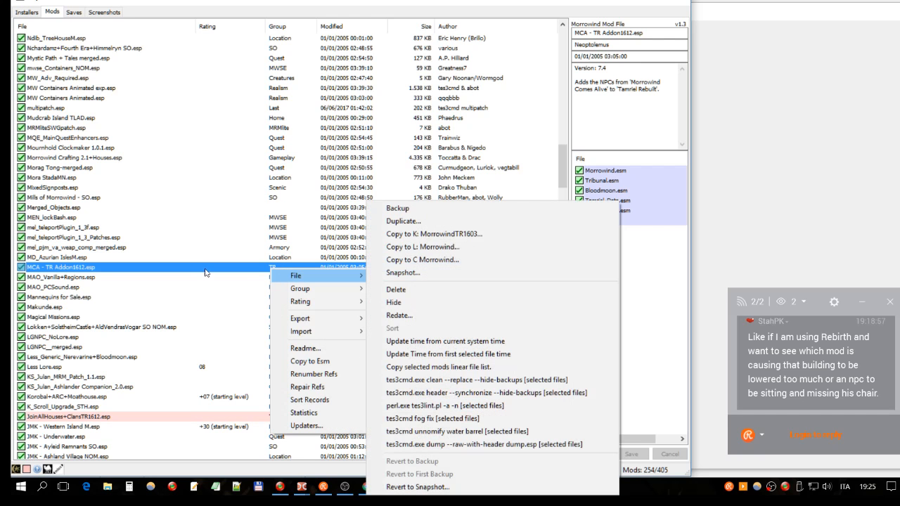
click(243, 269)
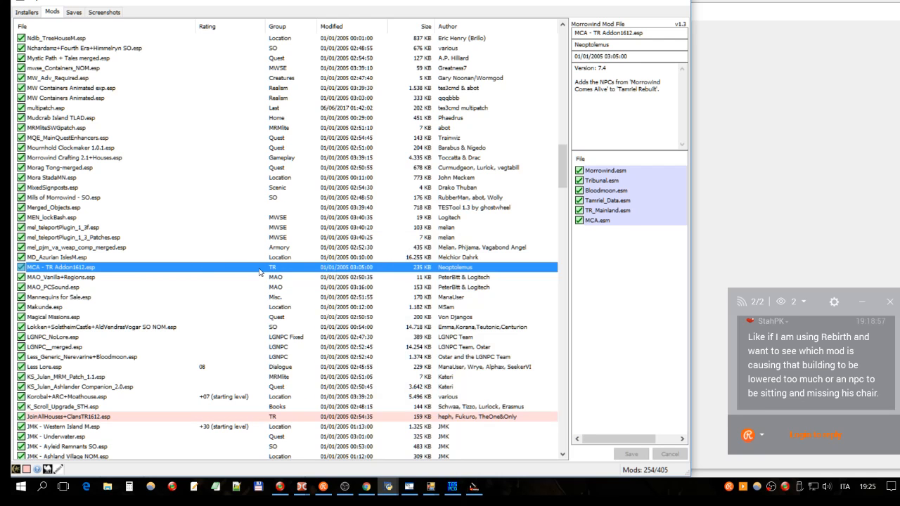
- Duplicate MCA - TR Addon1612.esp as MCA - TR Addon1612 Copy.esp in the Data Files folder
right_click(260, 271)
mouse_move(315, 280)
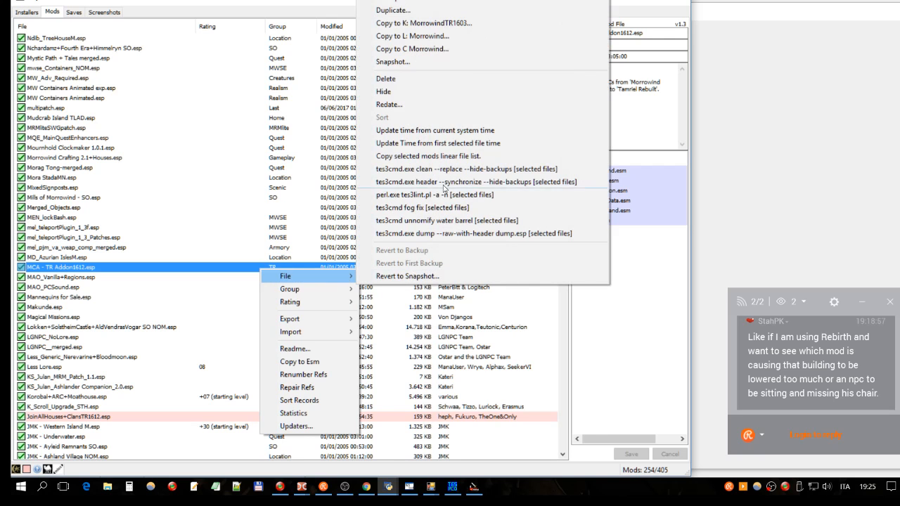
click(412, 11)
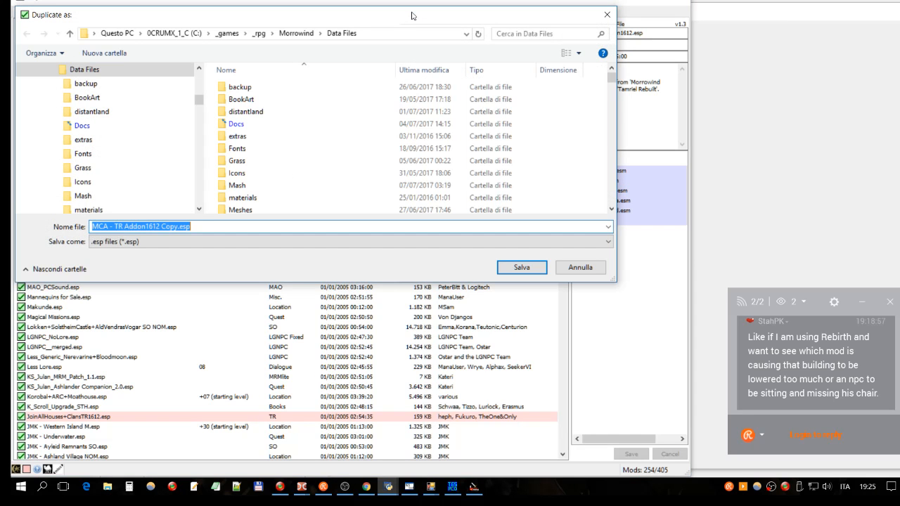
click(580, 268)
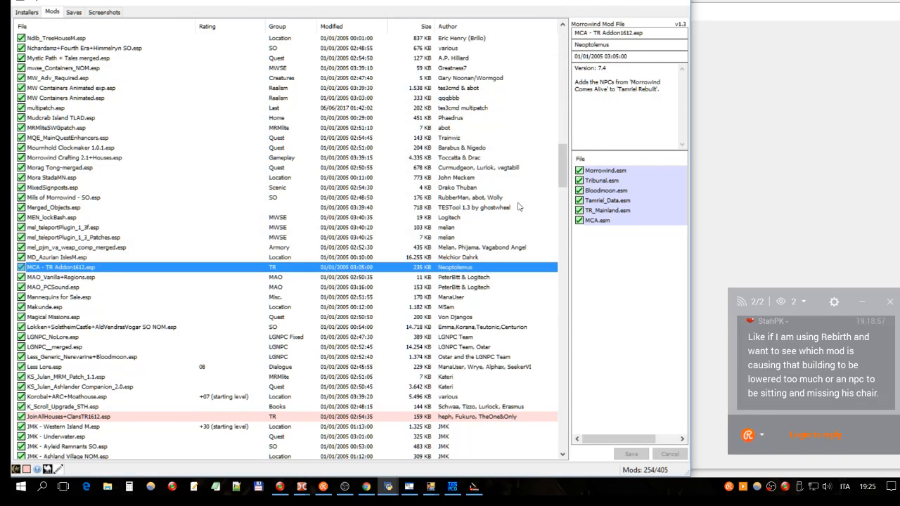
- Locate MCA - TR Addon1612 Copy.esp among the inactive mods and run Repair Refs on it
drag(562, 165, 594, 364)
click(131, 287)
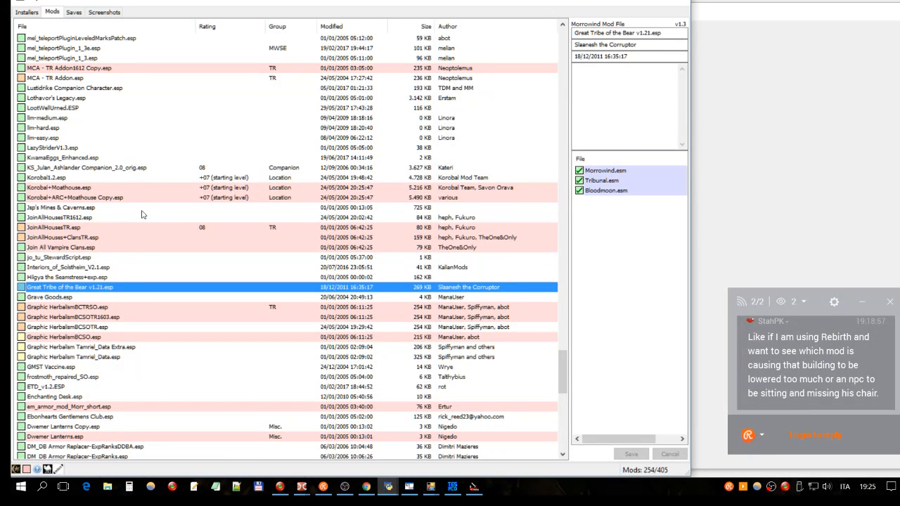
scroll(140, 211, down, 4)
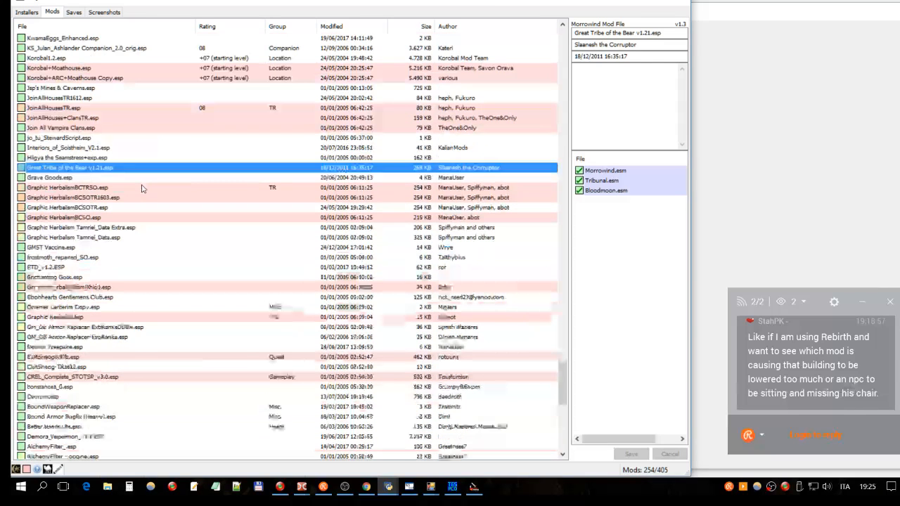
scroll(141, 188, up, 9)
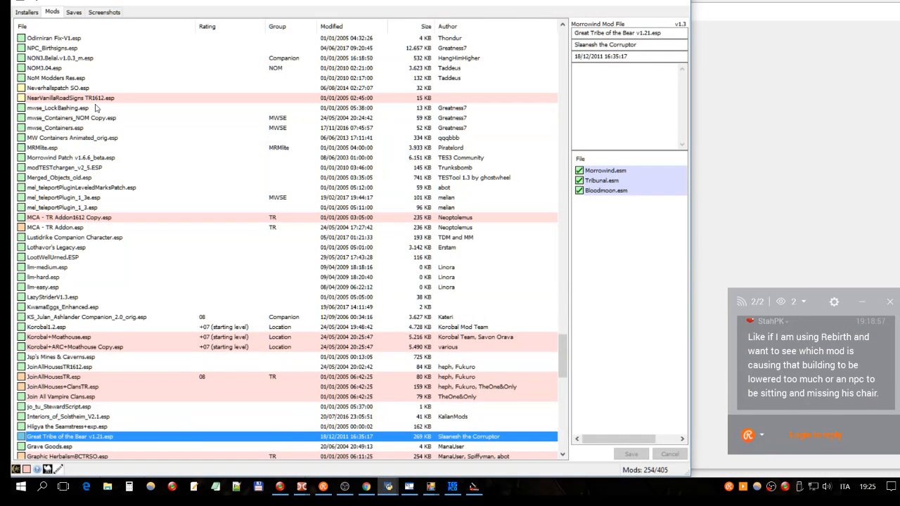
click(75, 219)
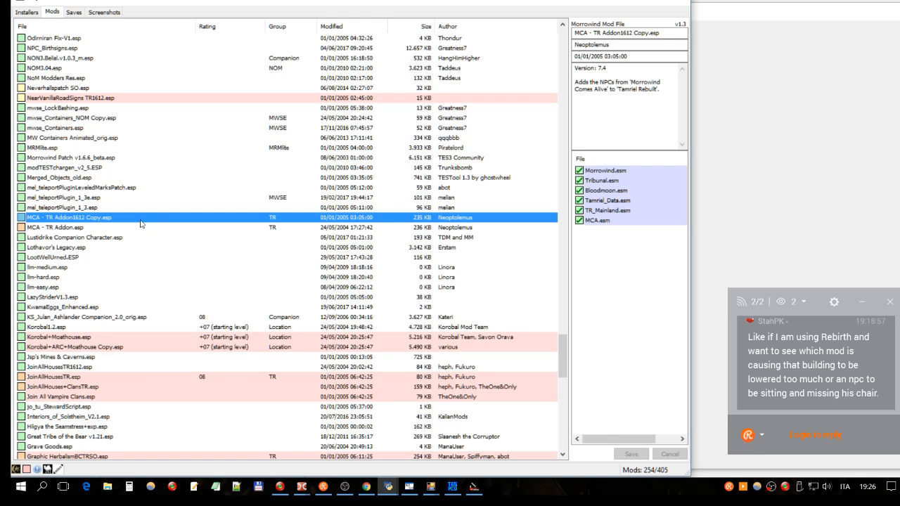
right_click(126, 221)
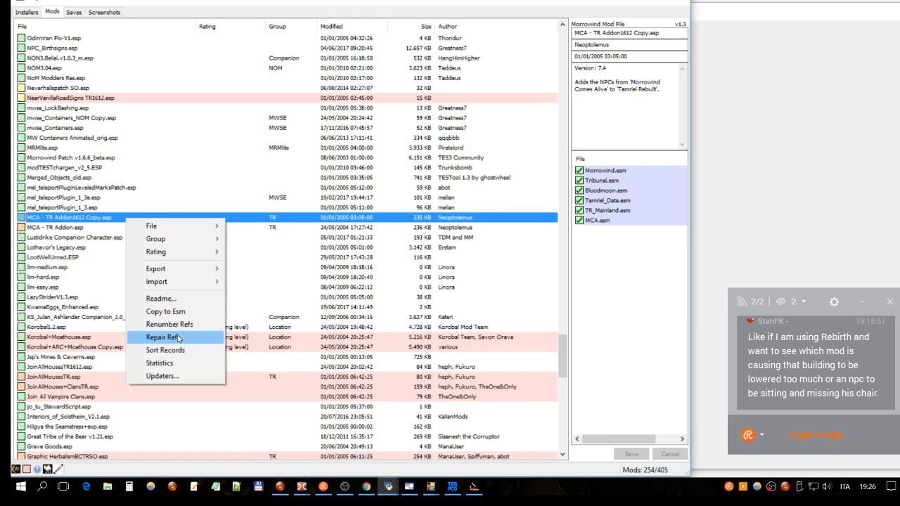
click(166, 338)
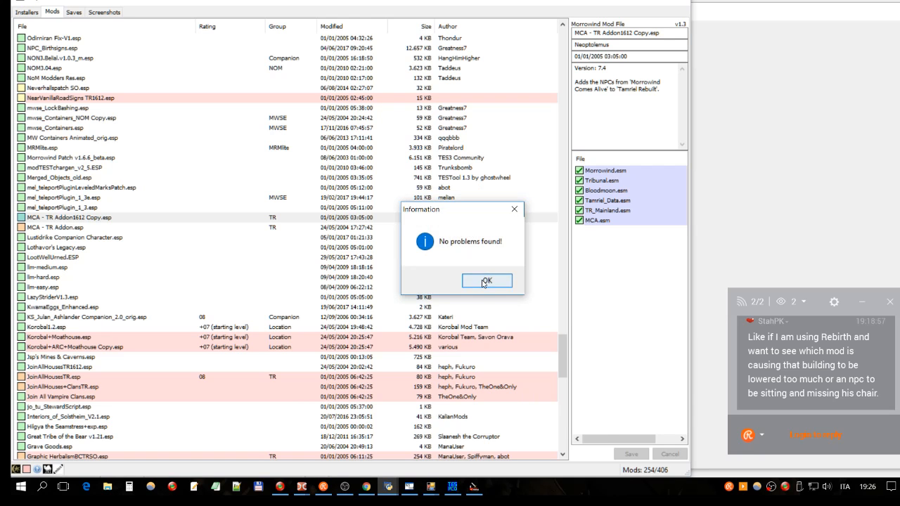
click(485, 280)
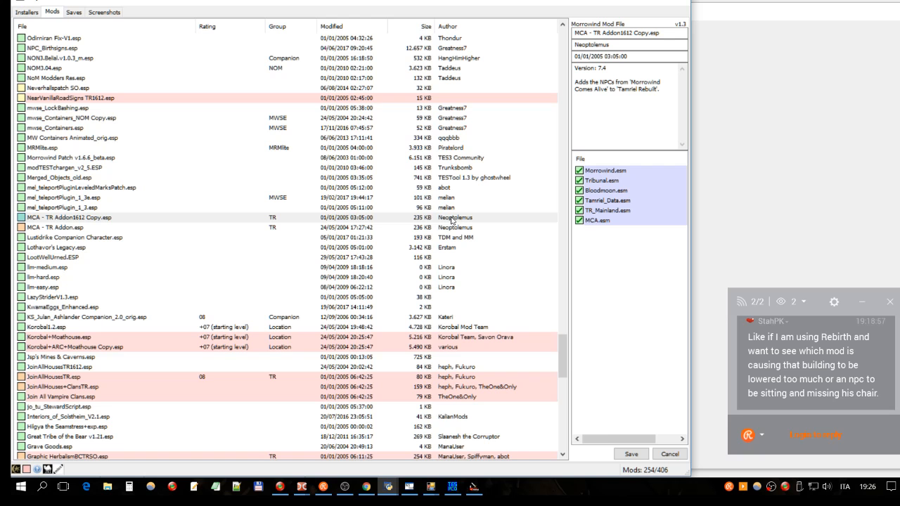
click(117, 219)
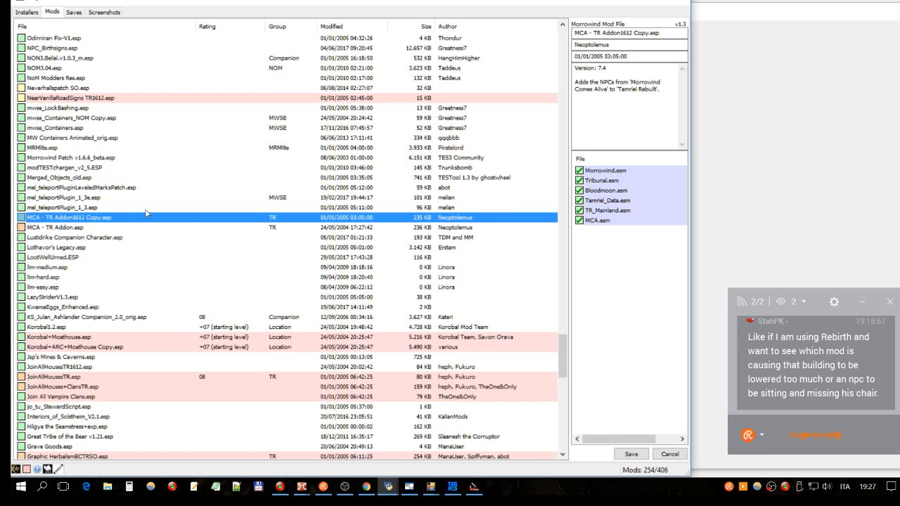
- Switch to TES Plugin Conflict Detector and inspect the dialog text conflicts of Adweena's Rest.esp with vgreetings.esp and constance1_3.esp
click(452, 488)
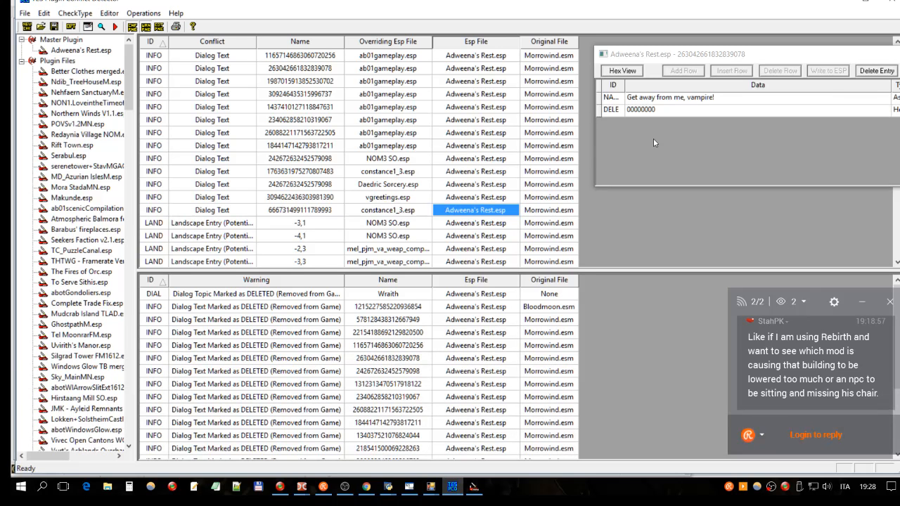
click(481, 198)
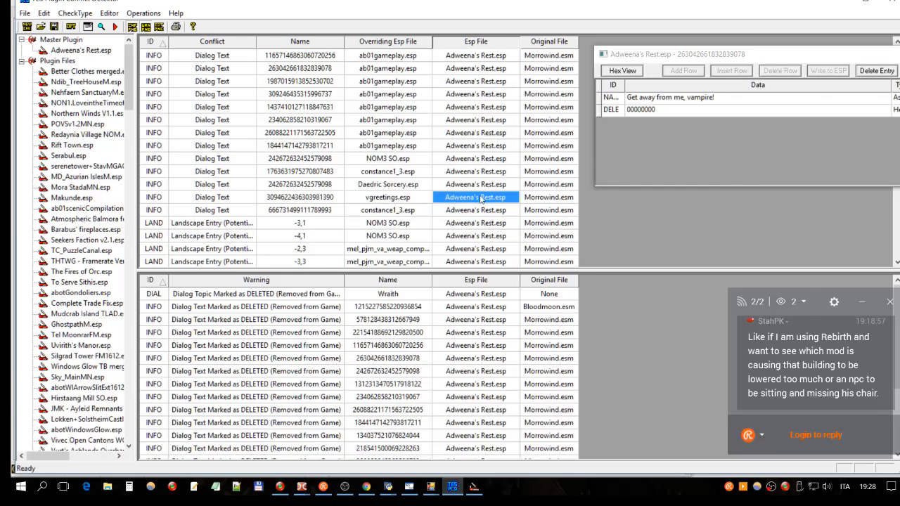
key(Down)
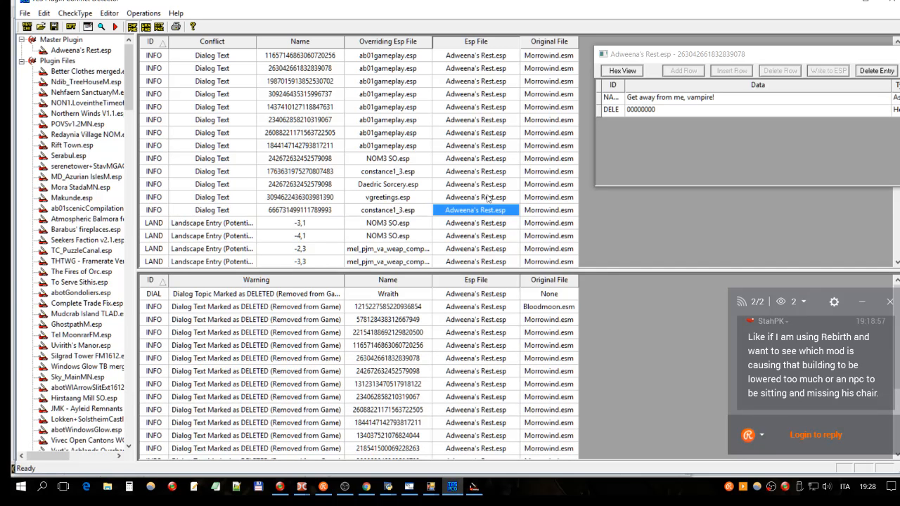
click(388, 209)
- Switch to the Construction Set and review the details of Adweena's Rest.esp and the master files in its data files list
click(474, 487)
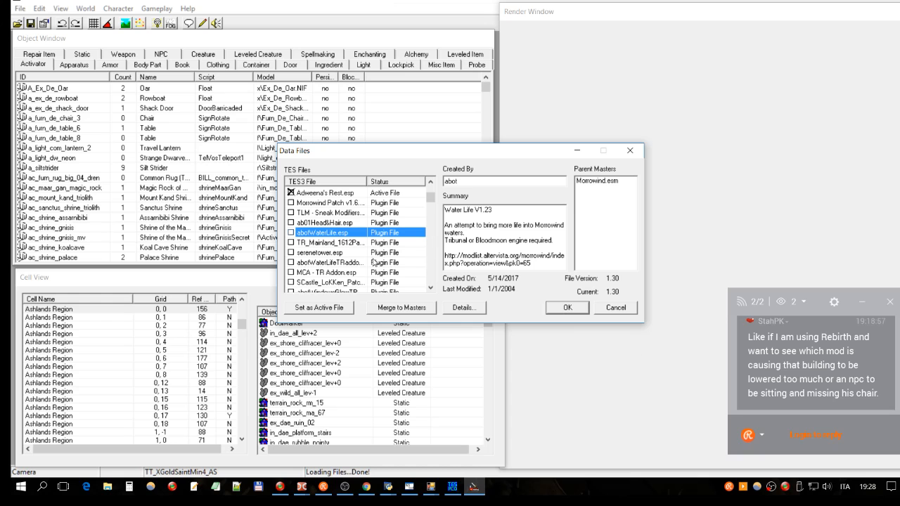
click(358, 196)
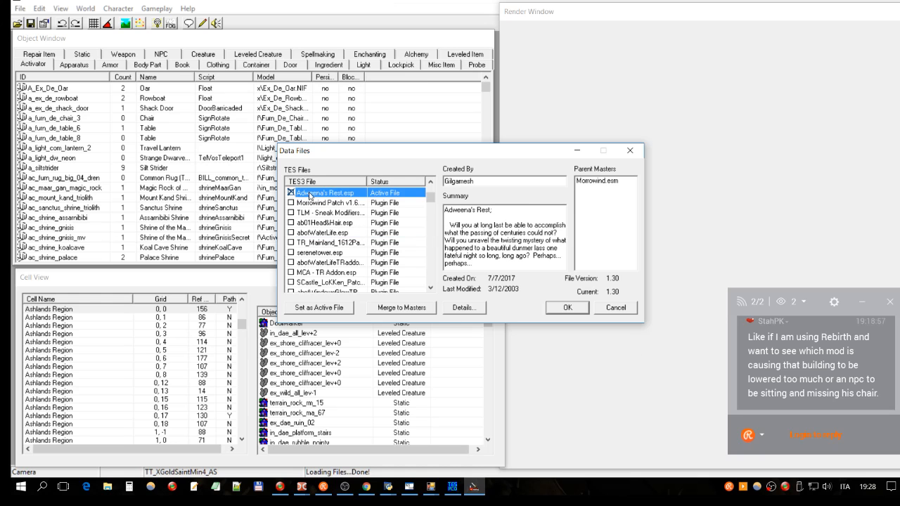
scroll(318, 194, up, 1)
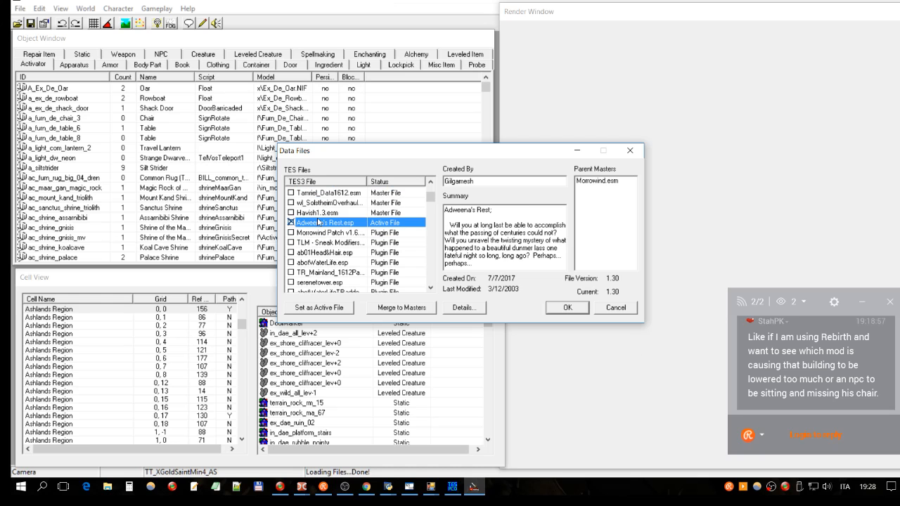
click(331, 213)
click(312, 223)
scroll(385, 226, up, 5)
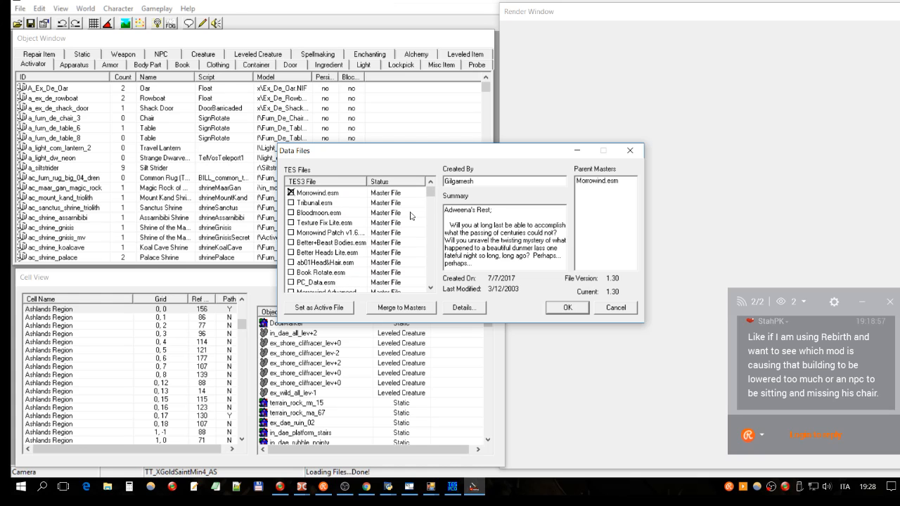
scroll(427, 198, down, 3)
scroll(427, 199, up, 3)
- Find GMST Vaccine.esp in the data files list and mark it for loading
click(366, 232)
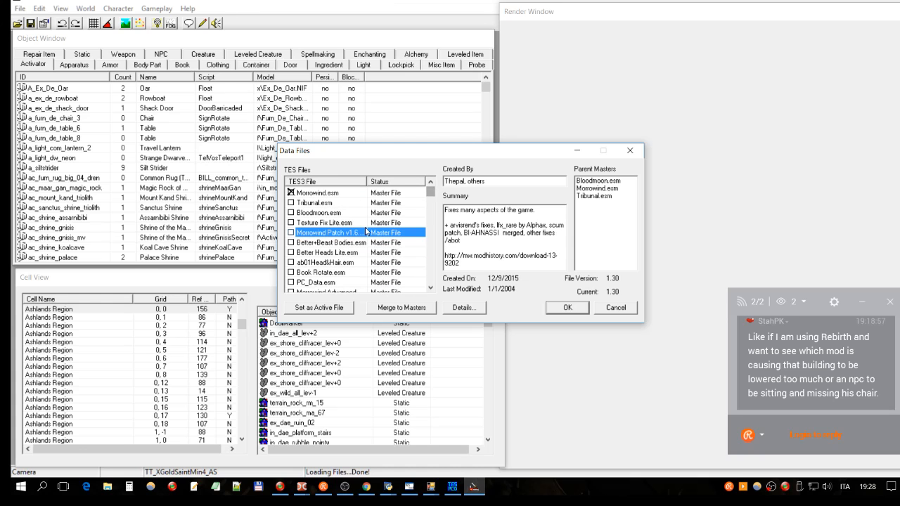
text(gm)
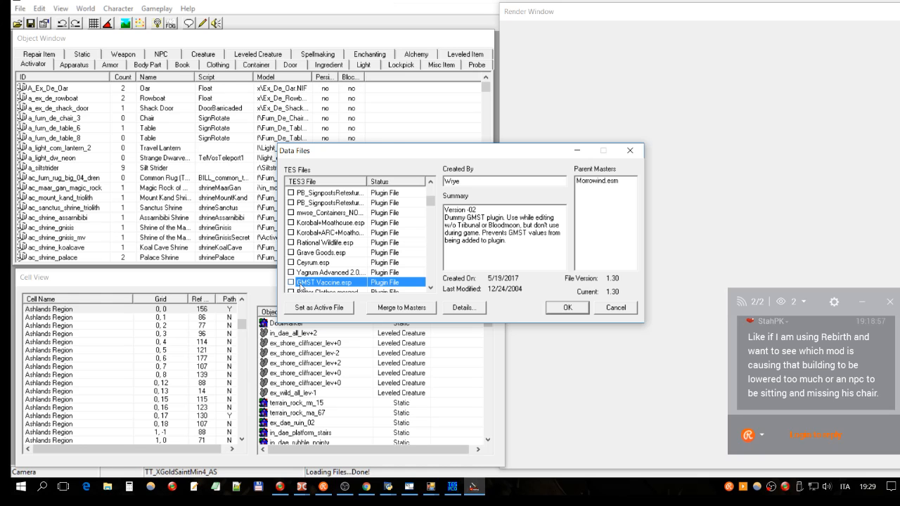
click(291, 284)
- Mark Tribunal.esm and Bloodmoon.esm for loading alongside Morrowind.esm and the active Adweena's Rest.esp
drag(431, 202, 432, 184)
click(309, 194)
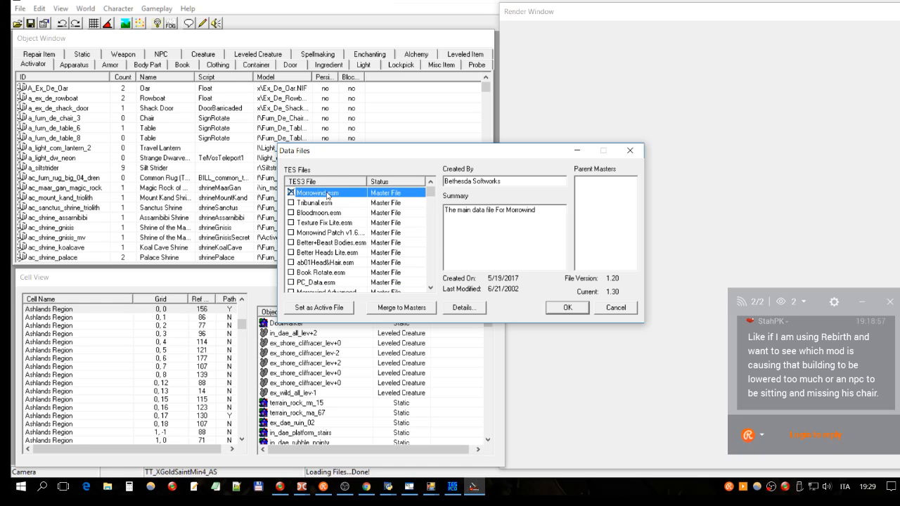
scroll(375, 213, down, 8)
scroll(375, 213, up, 3)
click(317, 255)
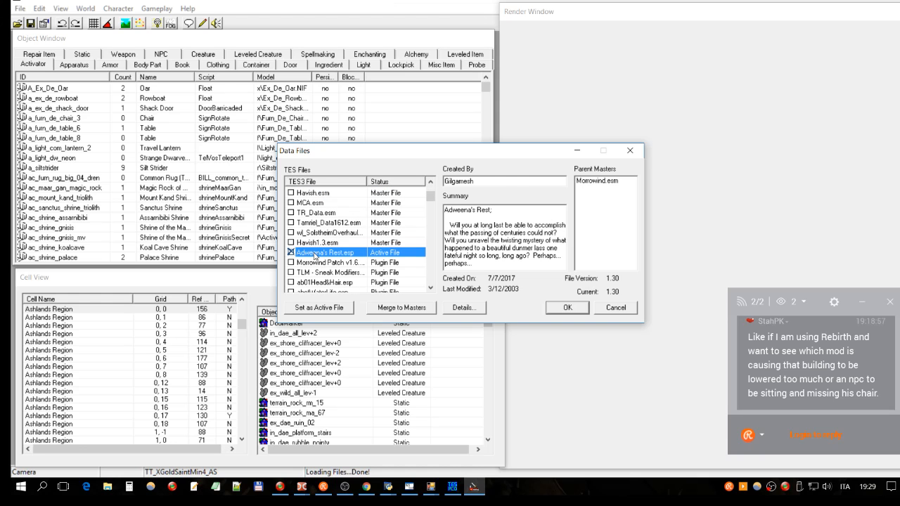
scroll(322, 215, up, 5)
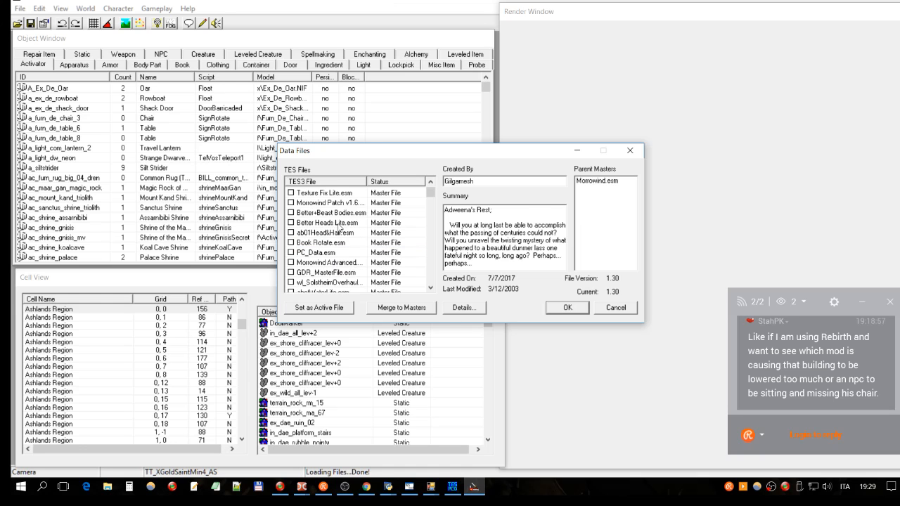
double_click(315, 204)
double_click(313, 213)
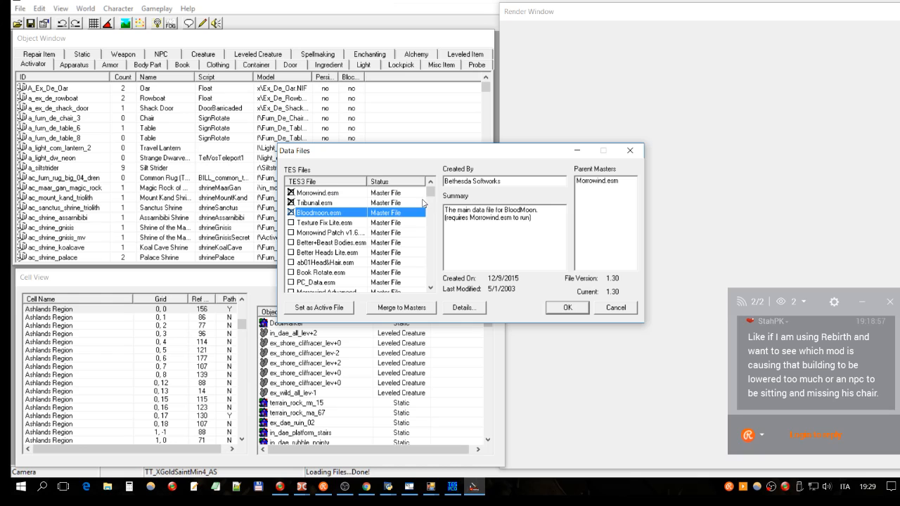
- Locate Adweena's Rest.esp and GMST Vaccine.esp in the data files list and check their summaries
scroll(324, 217, down, 2)
scroll(322, 216, down, 3)
double_click(346, 223)
click(346, 224)
scroll(380, 235, down, 5)
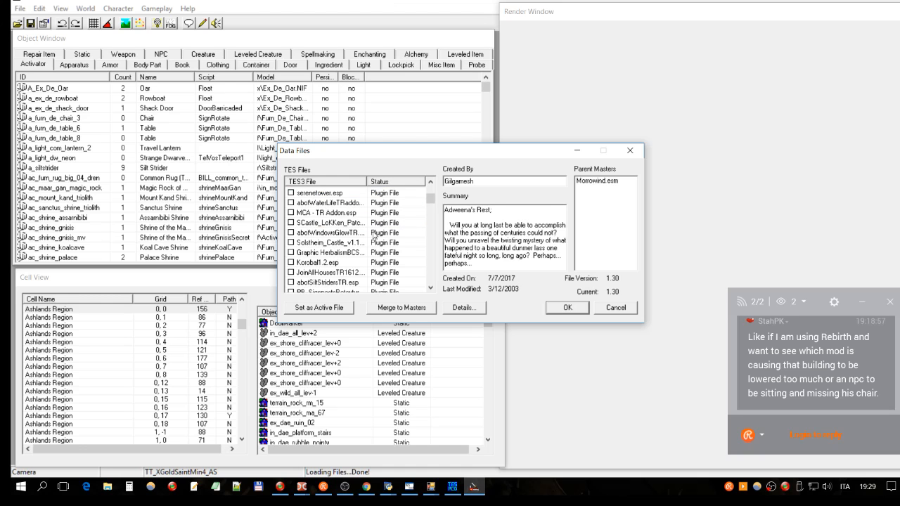
click(330, 205)
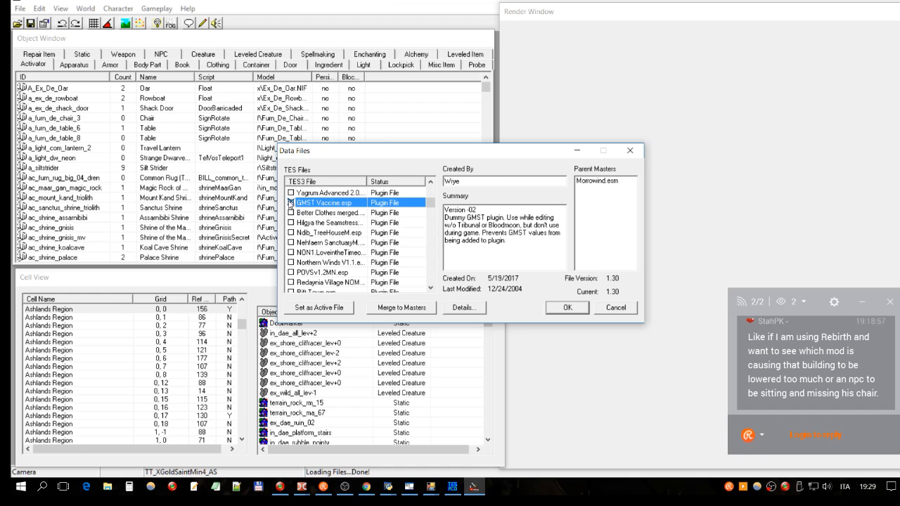
drag(431, 204, 431, 190)
click(307, 204)
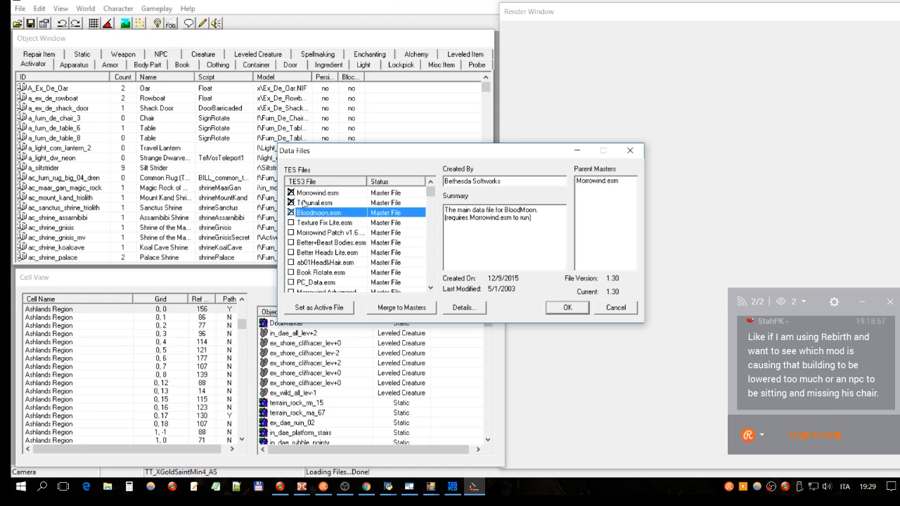
- Review the summaries and parent masters of Morrowind.esm, Tribunal.esm and Bloodmoon.esm
click(339, 197)
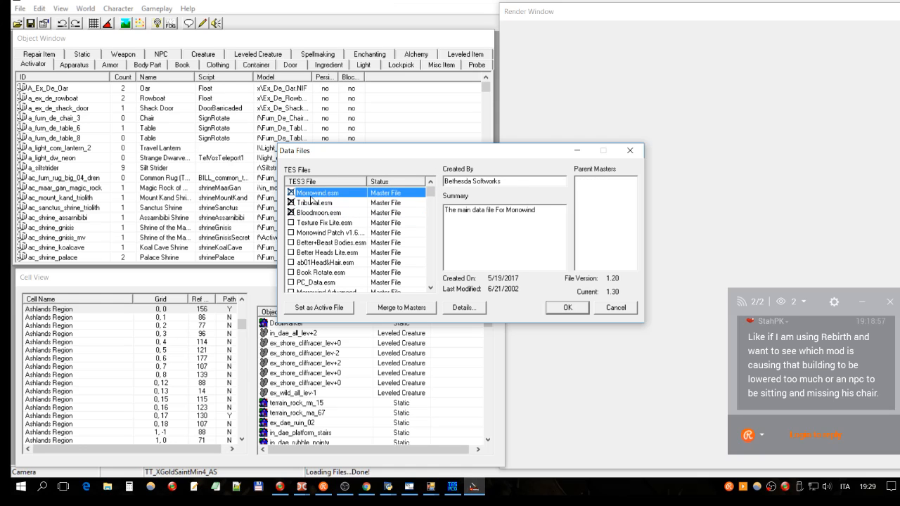
click(322, 204)
click(325, 214)
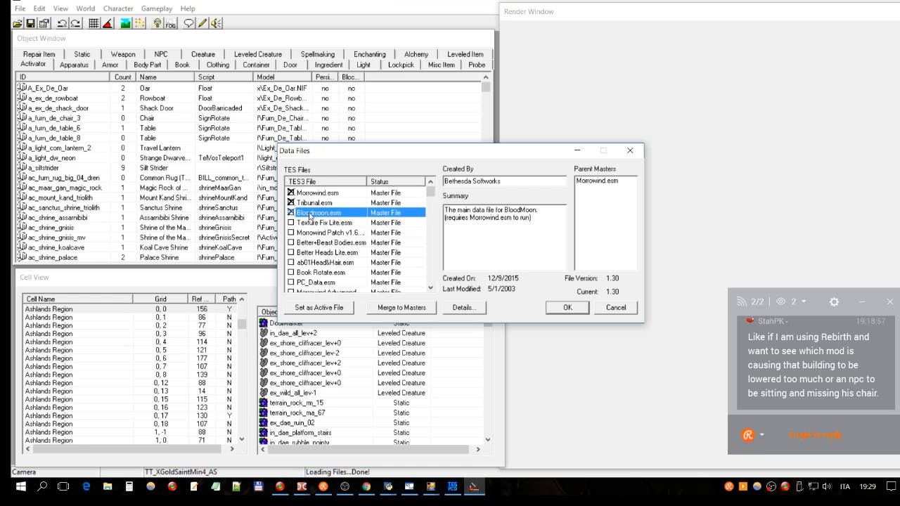
click(341, 198)
click(316, 204)
click(305, 213)
- Select the active Adweena's Rest.esp in the data files list and open its file details
scroll(329, 204, down, 2)
scroll(329, 203, down, 3)
scroll(328, 204, down, 2)
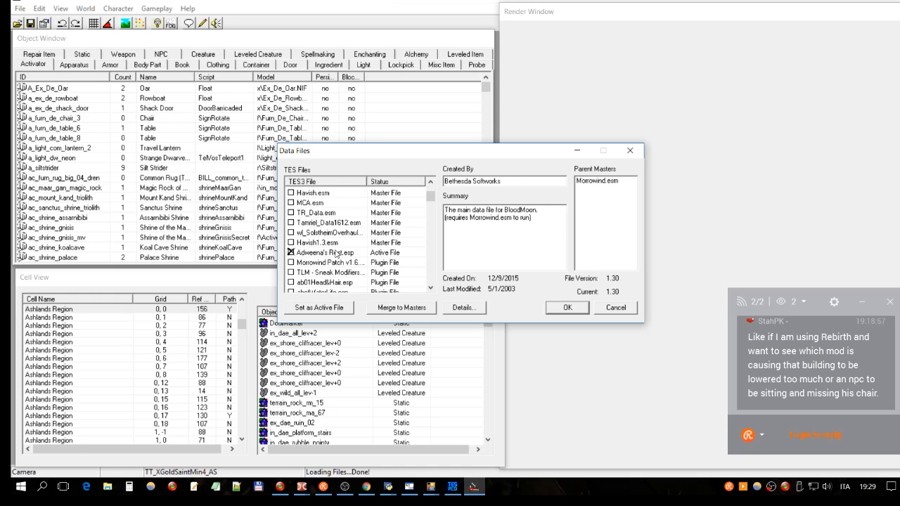
click(337, 255)
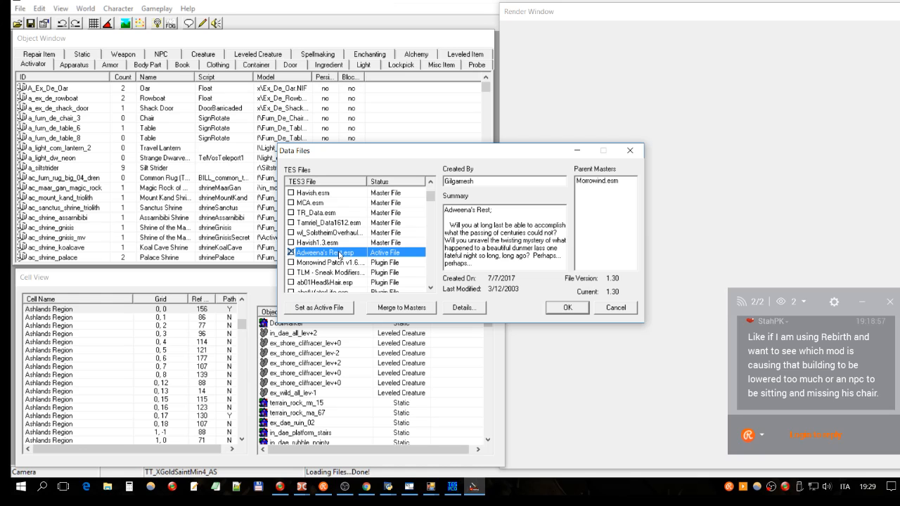
scroll(349, 246, up, 1)
scroll(344, 206, up, 2)
scroll(344, 206, down, 3)
click(464, 310)
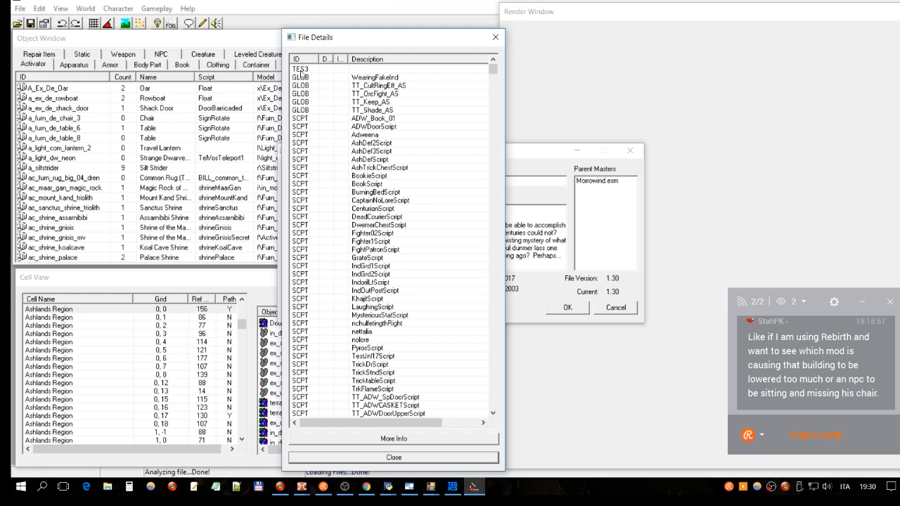
- Glance at the conflicts in TES Plugin Conflict Detector, return to the Construction Set and sort the plugin's records by ID
click(304, 111)
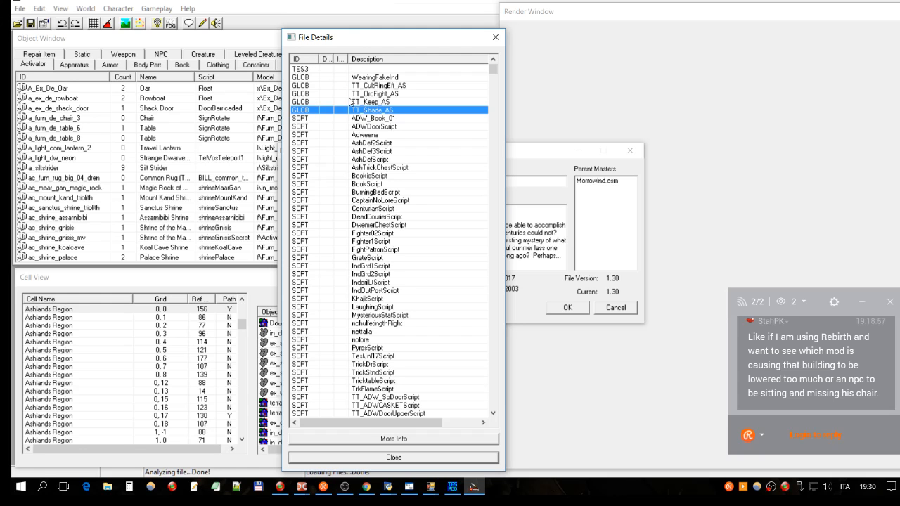
click(453, 487)
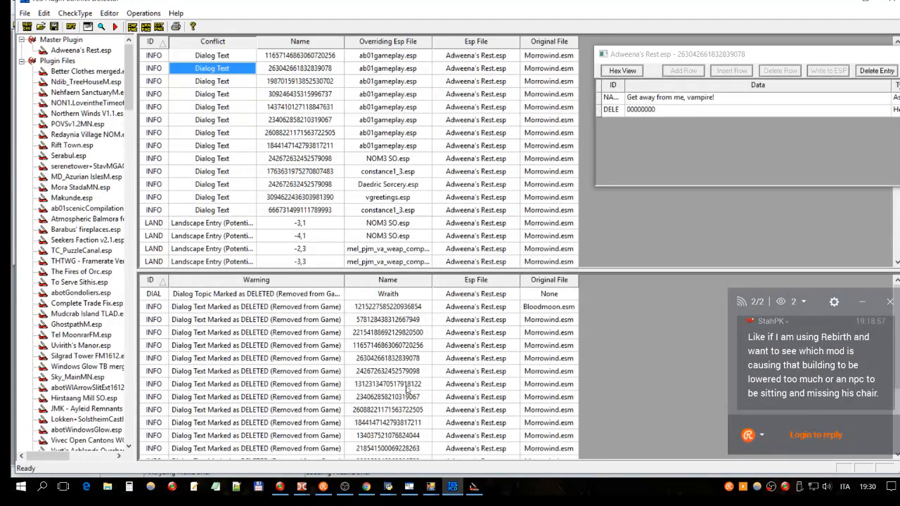
click(476, 487)
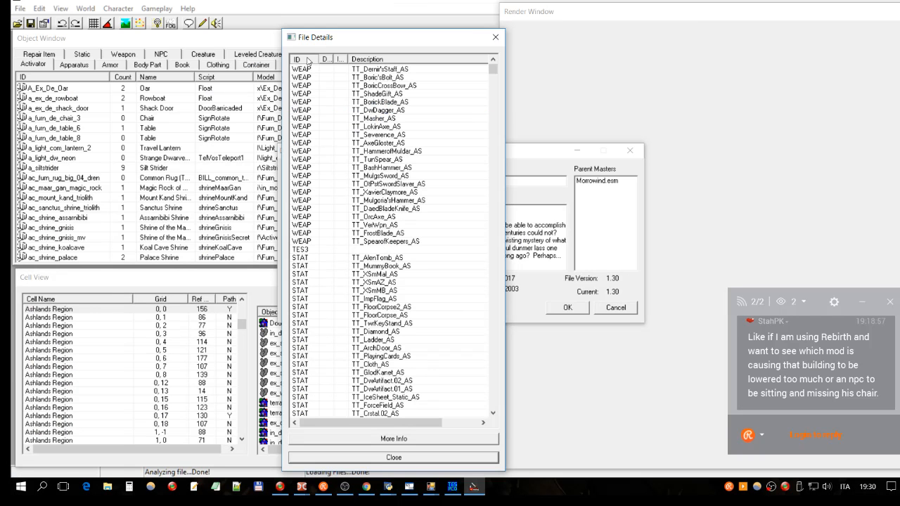
click(307, 70)
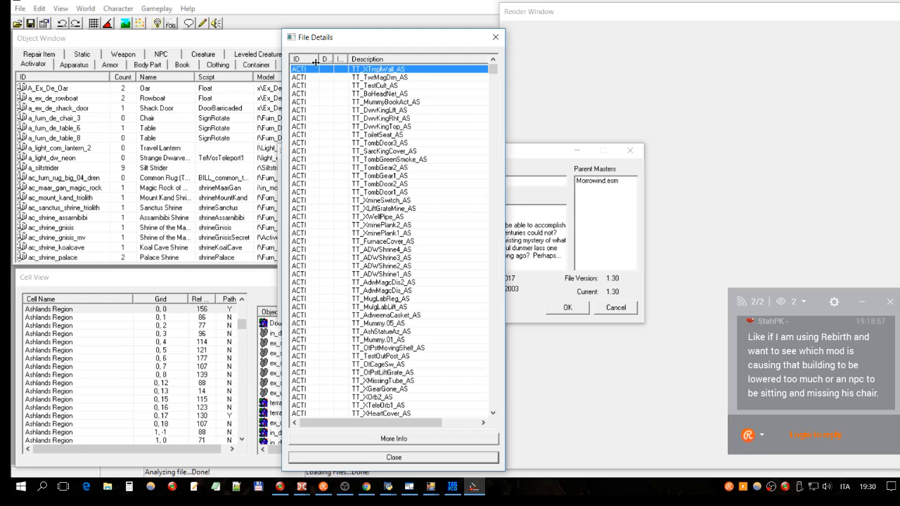
- Widen the Deleted column and sort the file details so records flagged as deleted come first
drag(331, 59, 363, 59)
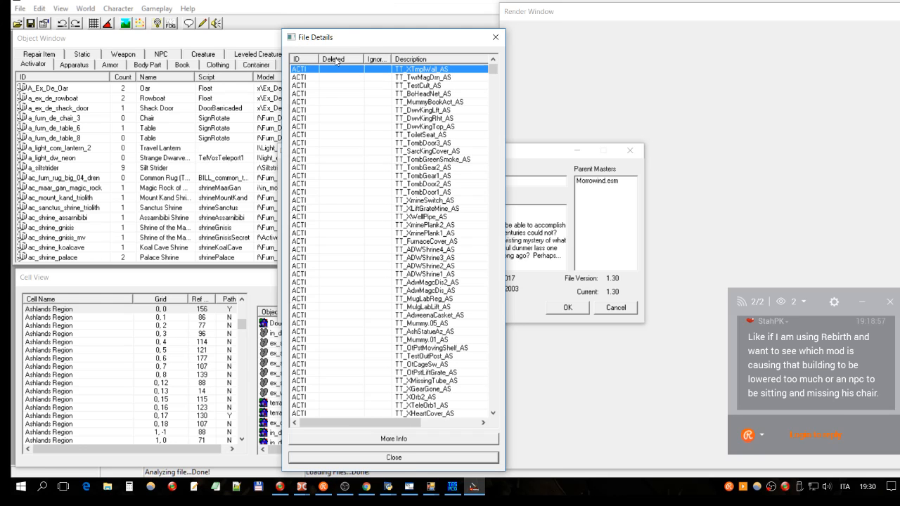
click(336, 62)
click(335, 71)
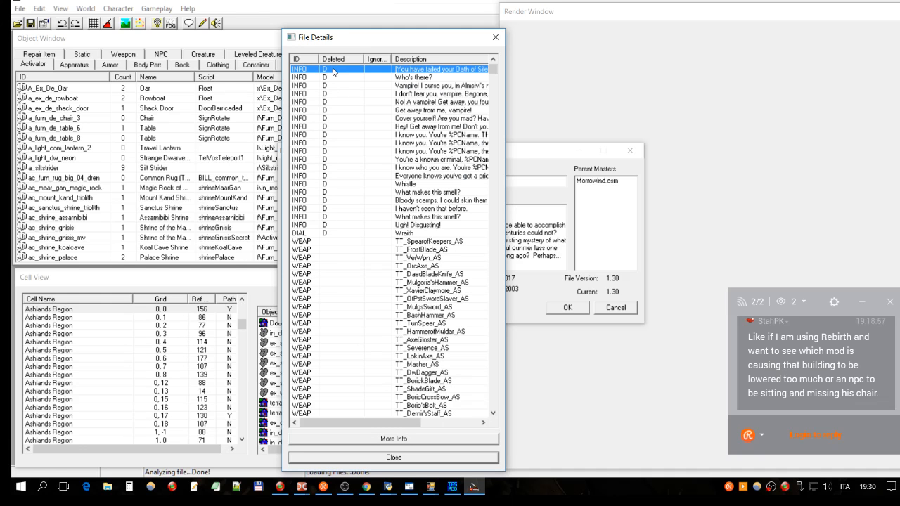
click(335, 60)
click(337, 62)
click(338, 62)
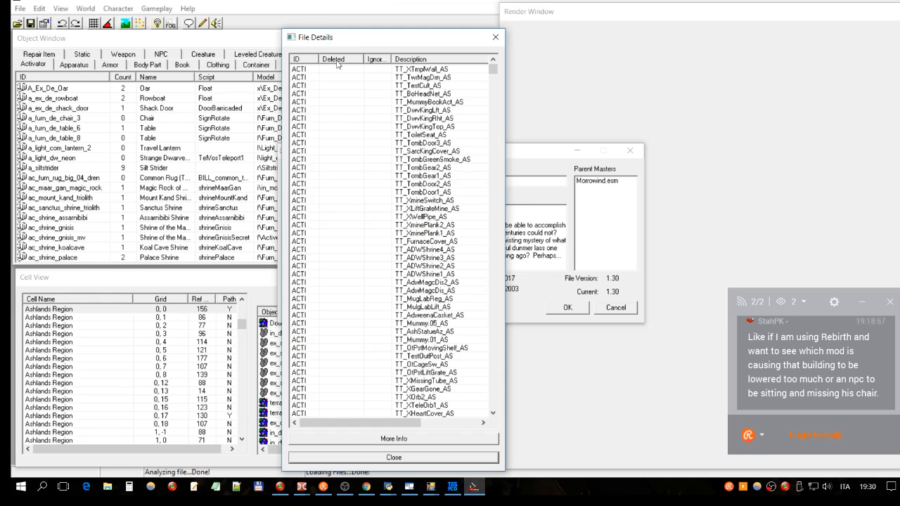
click(338, 62)
- Check the deleted INFO and DIAL records and widen the File Details window to include the Offset column
click(334, 78)
click(334, 168)
click(344, 234)
drag(508, 170, 673, 170)
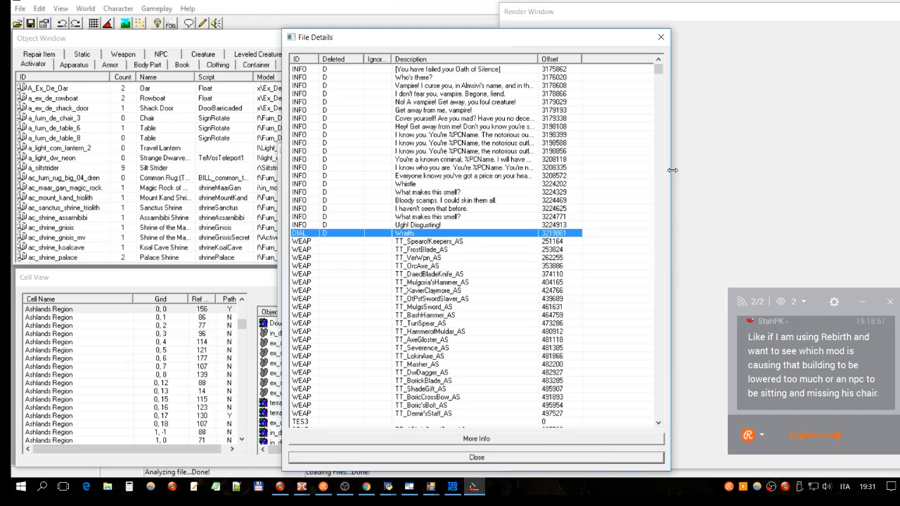
- Read through the deleted dialogue records one by one, from "Ugh! Disgusting!" up to "[You have failed your Oath of Silence]"
click(443, 225)
click(437, 217)
click(443, 209)
click(463, 201)
click(454, 193)
click(416, 184)
click(406, 177)
click(468, 159)
click(474, 142)
click(525, 134)
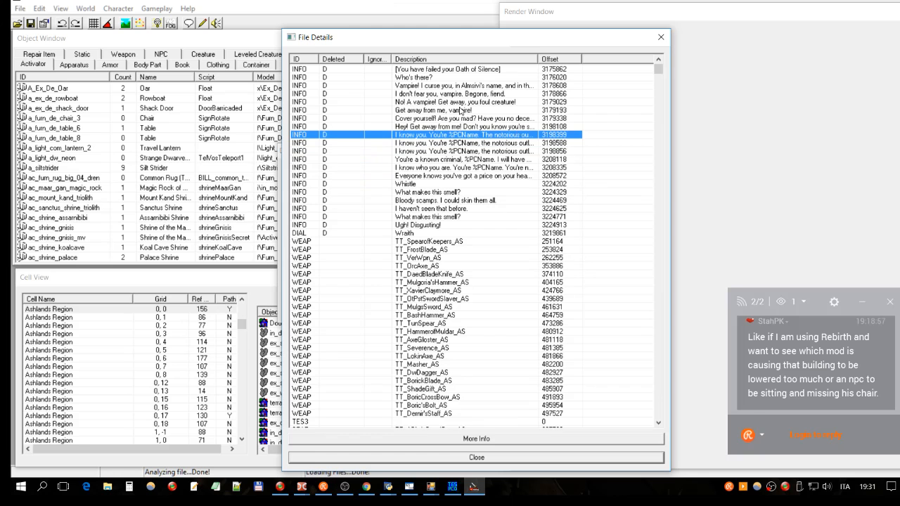
click(427, 128)
click(421, 119)
click(461, 111)
click(457, 102)
click(447, 95)
click(432, 87)
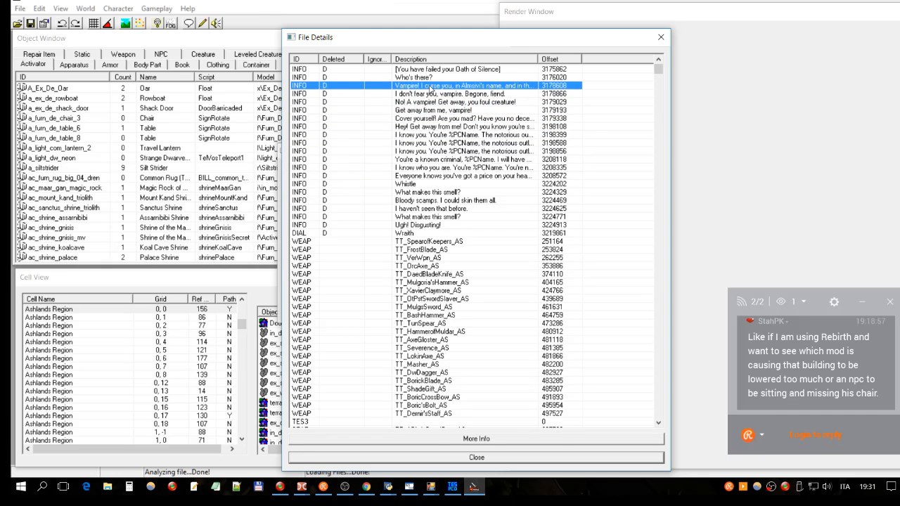
click(437, 78)
click(453, 70)
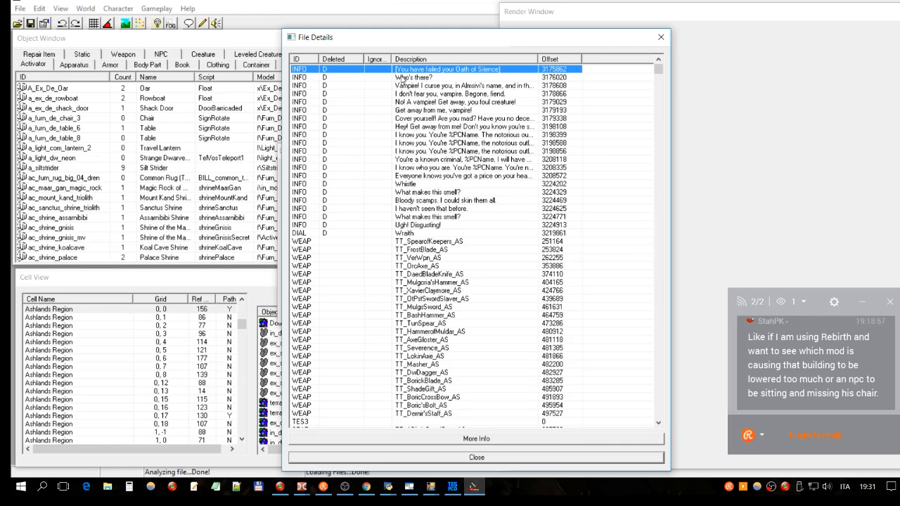
- Examine individual deleted records again, including the vampire and criminal greetings and the Wraith dialogue topic
click(425, 79)
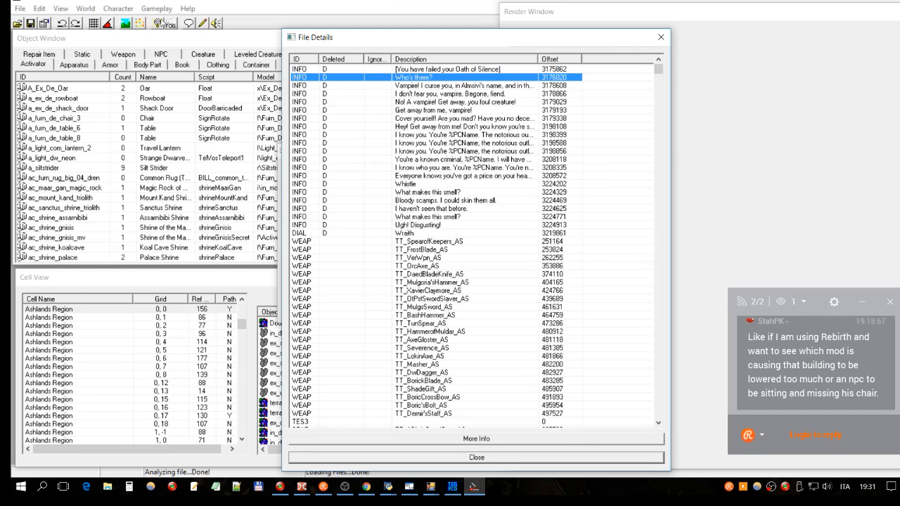
click(413, 102)
click(455, 110)
click(456, 86)
click(433, 79)
click(440, 234)
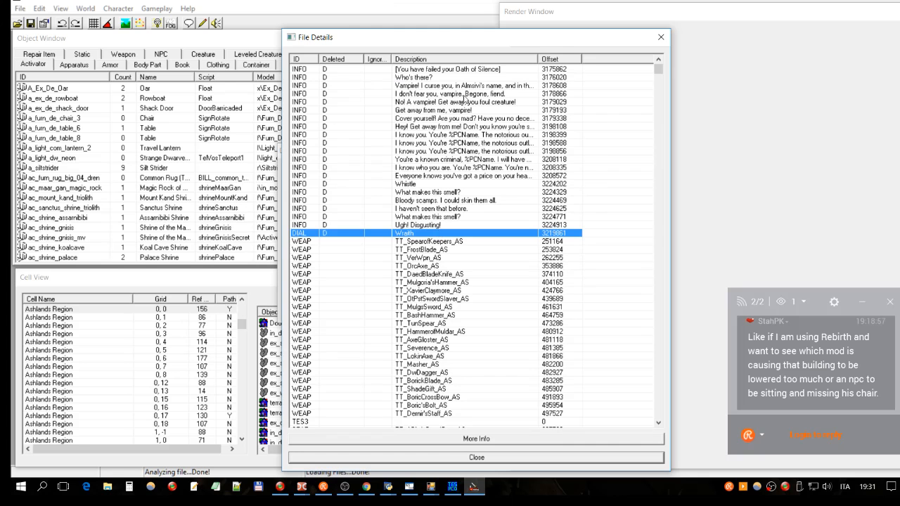
click(447, 70)
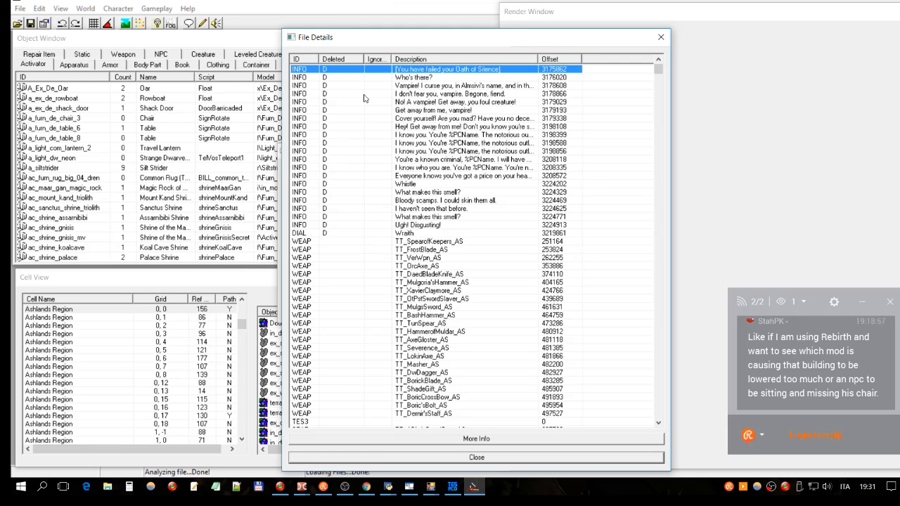
click(414, 176)
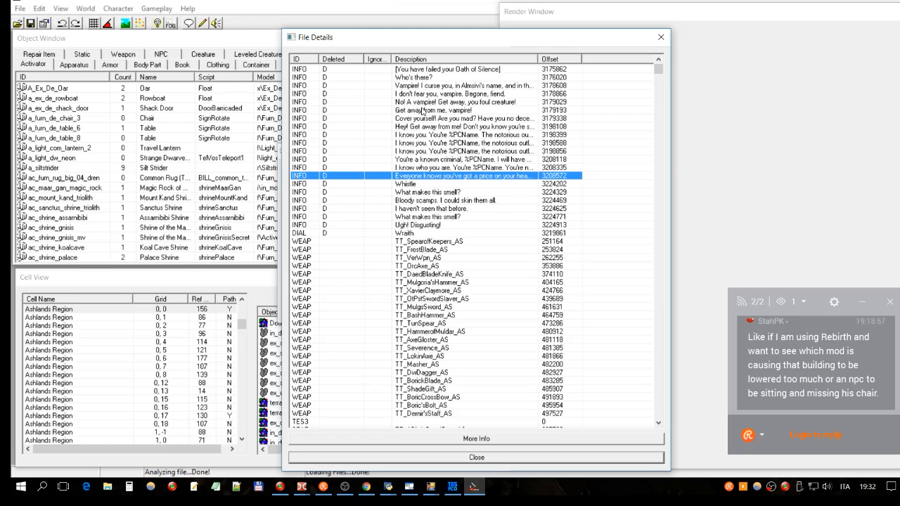
click(424, 233)
click(416, 70)
click(414, 77)
click(446, 95)
click(458, 143)
click(431, 233)
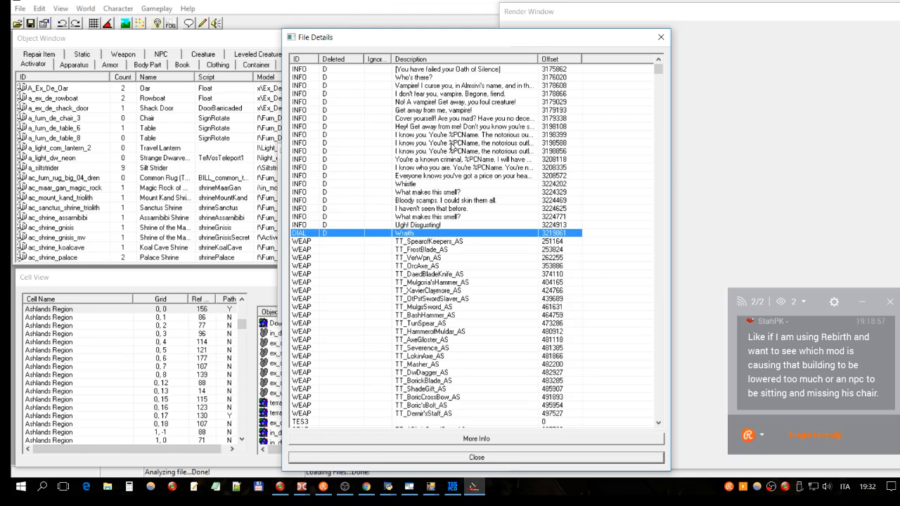
click(453, 70)
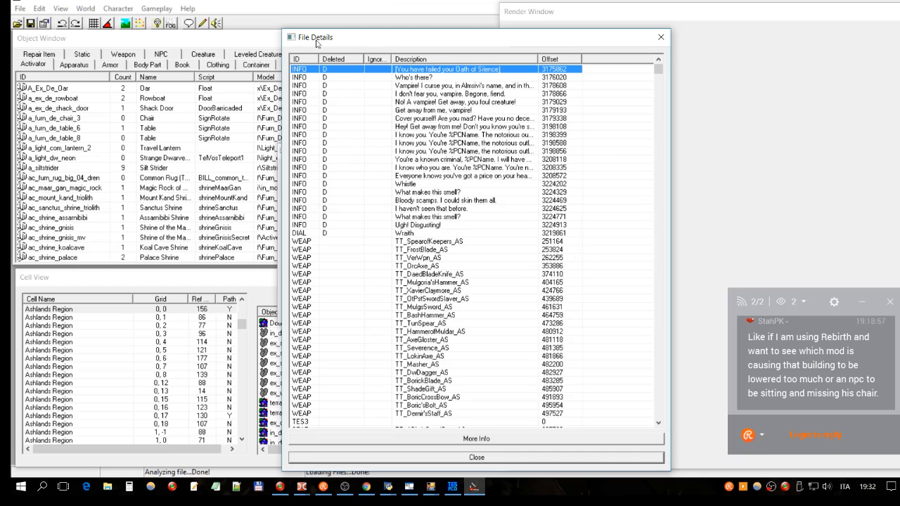
click(427, 309)
click(414, 297)
click(406, 234)
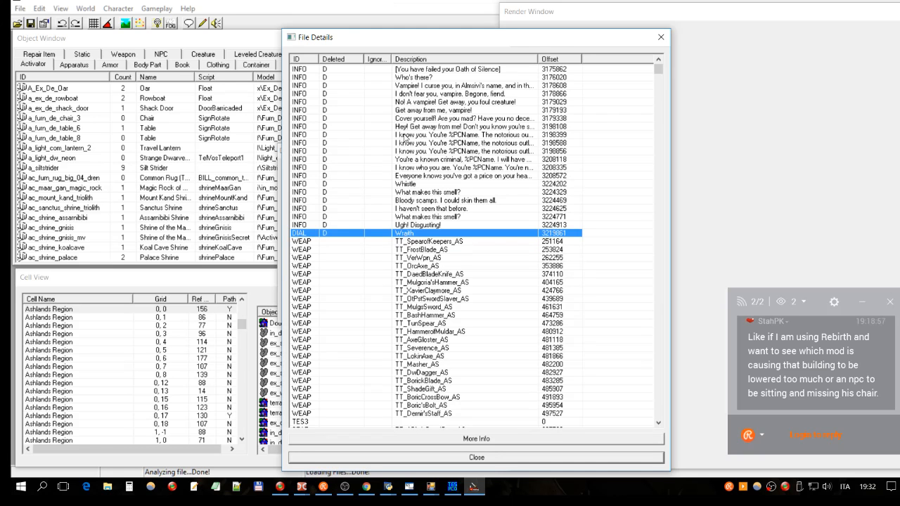
- Widen the Ignored column, select every record flagged as deleted and request toggling their ignore flag
drag(392, 59, 417, 59)
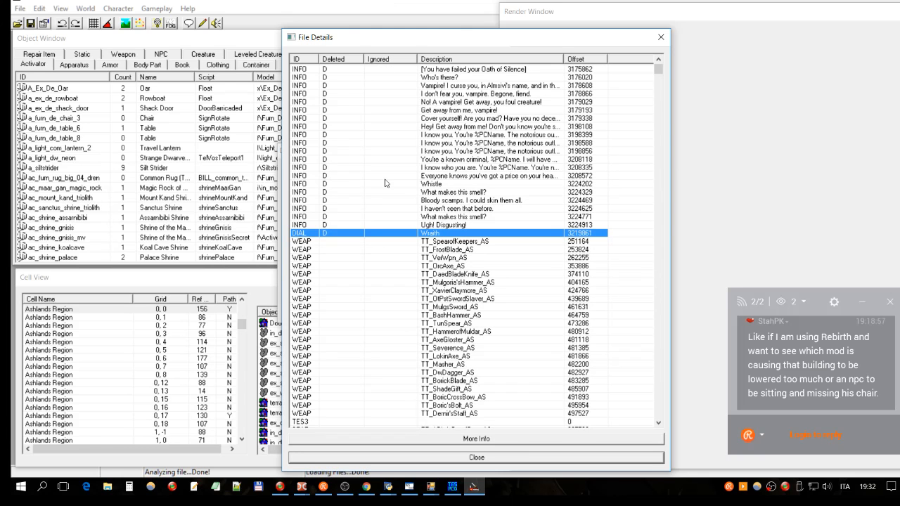
shift+click(386, 69)
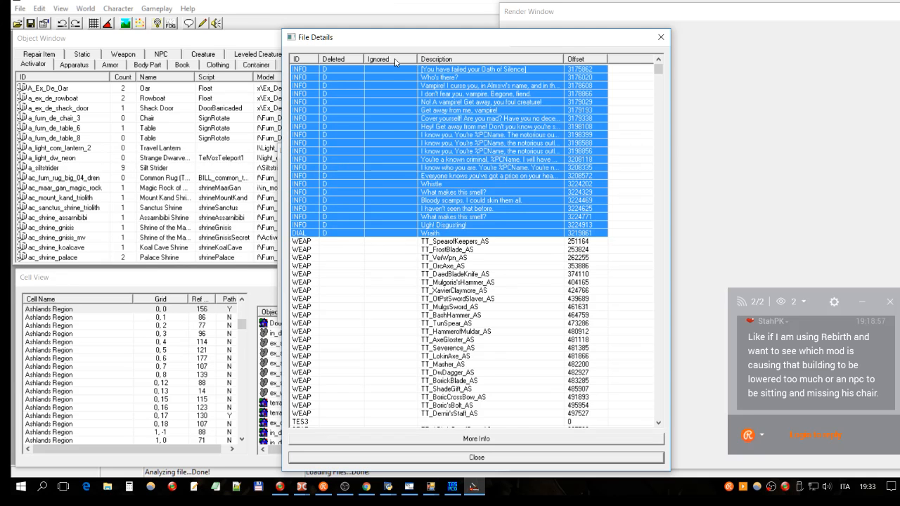
key(Delete)
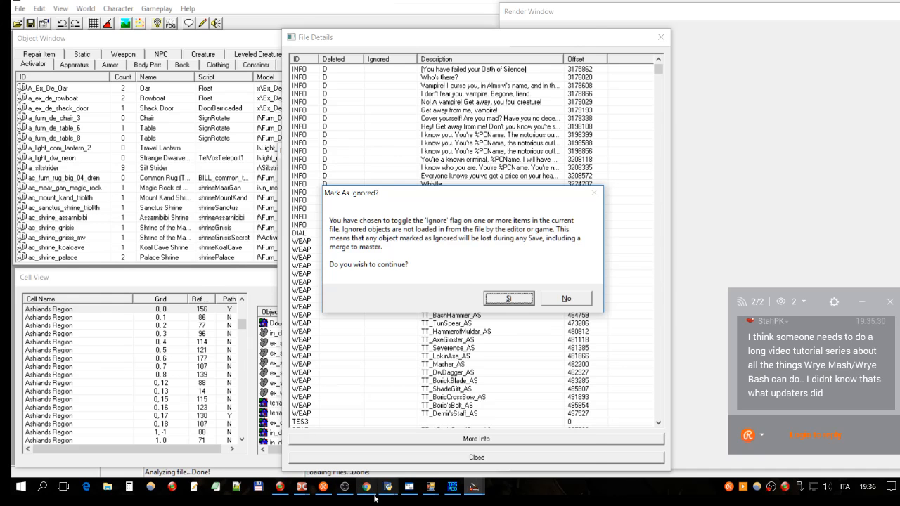
- Switch to the web browser, open the "abot's modding" playlist from the YouTube channel and look over its video page
click(348, 488)
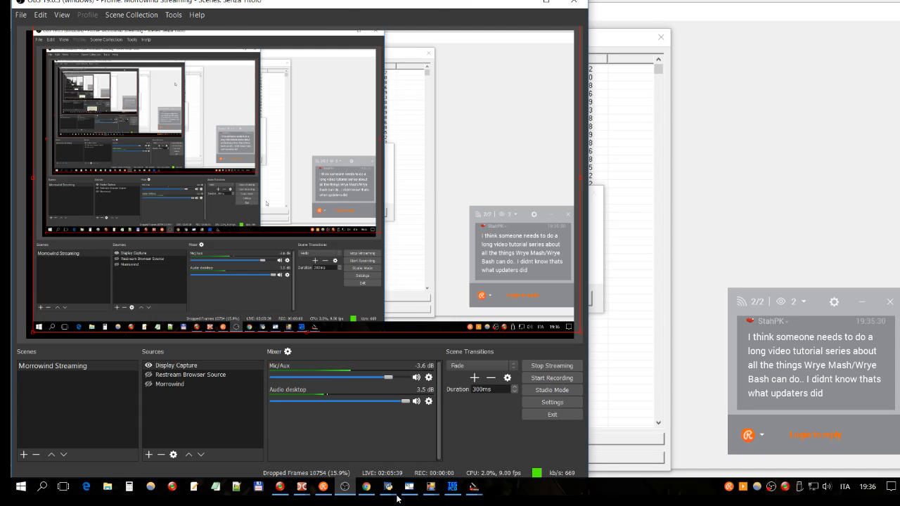
click(366, 487)
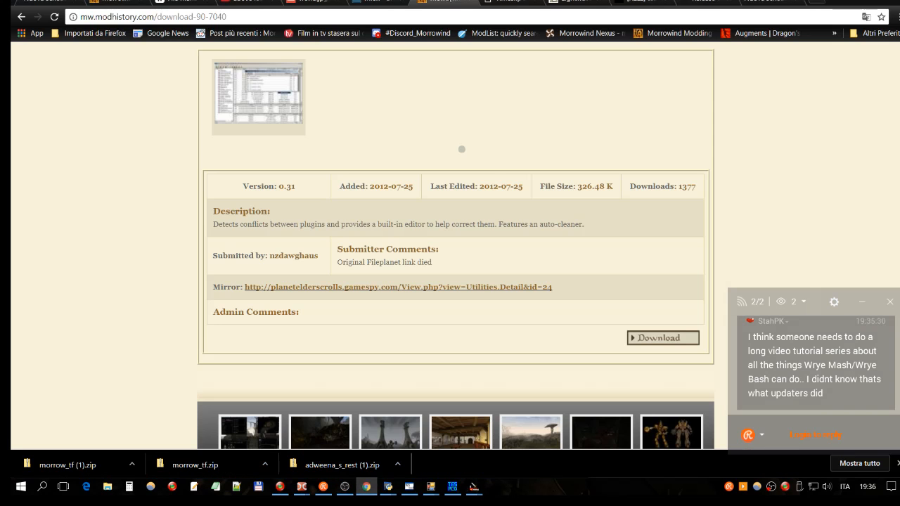
click(247, 3)
scroll(278, 201, up, 2)
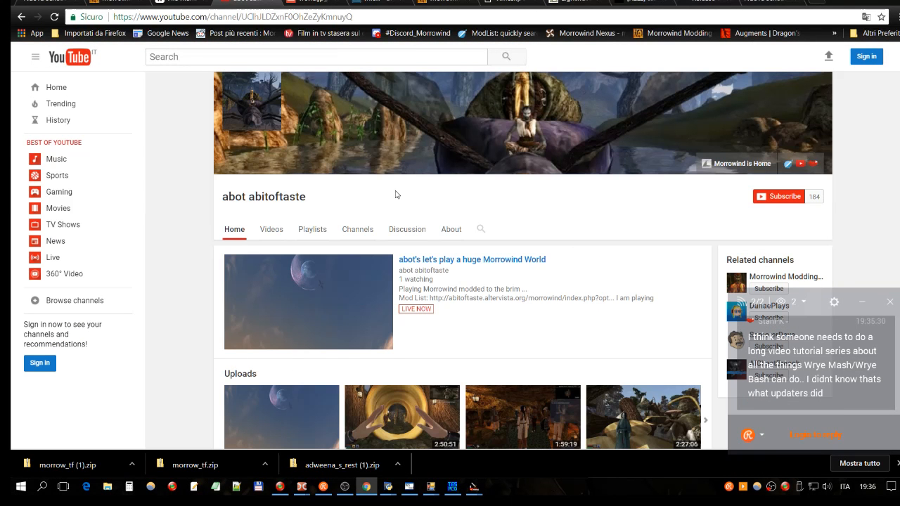
scroll(396, 195, down, 3)
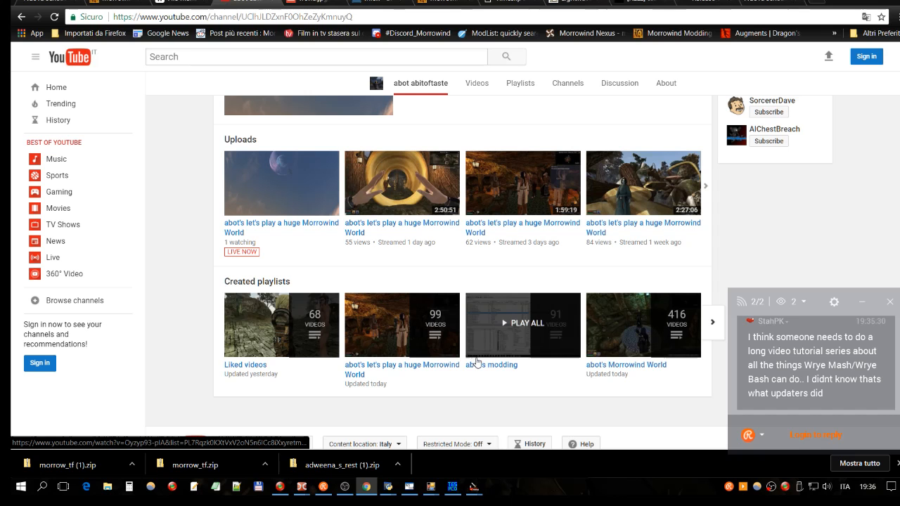
click(489, 365)
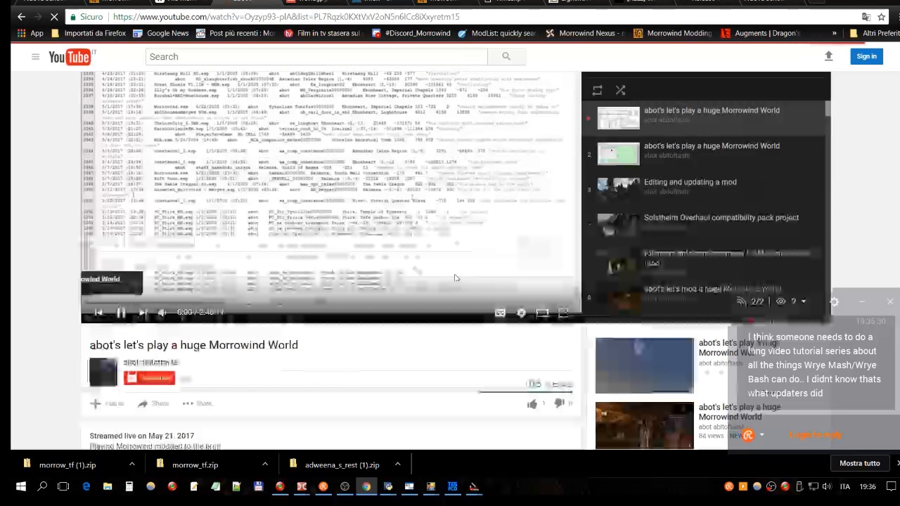
scroll(456, 278, up, 1)
scroll(224, 329, down, 4)
scroll(204, 225, up, 3)
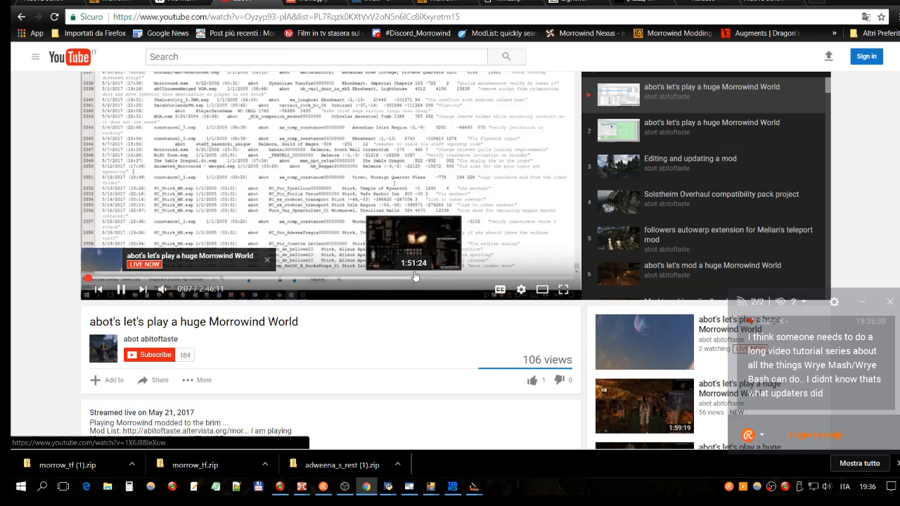
- Return to the YouTube channel, reopen the "abot's modding" playlist and open its second video, "abot's let's play a huge Morrowind World"
click(20, 19)
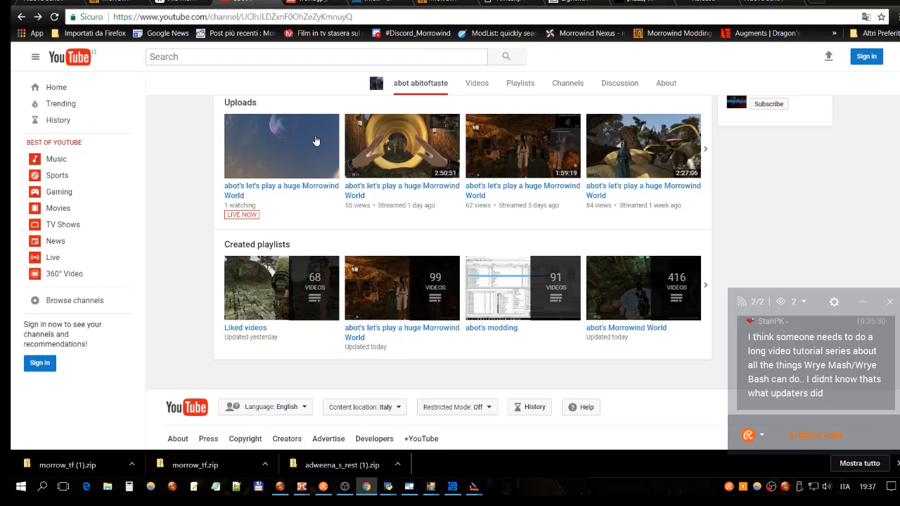
click(493, 327)
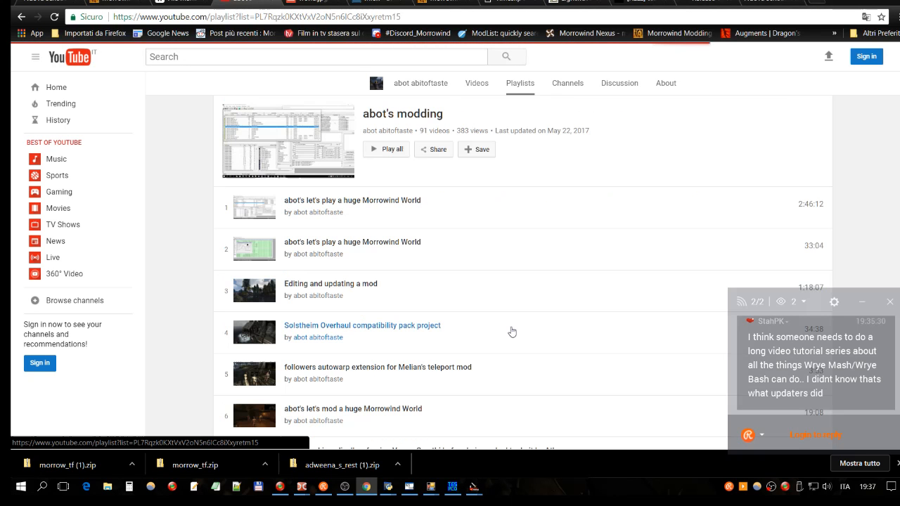
click(337, 243)
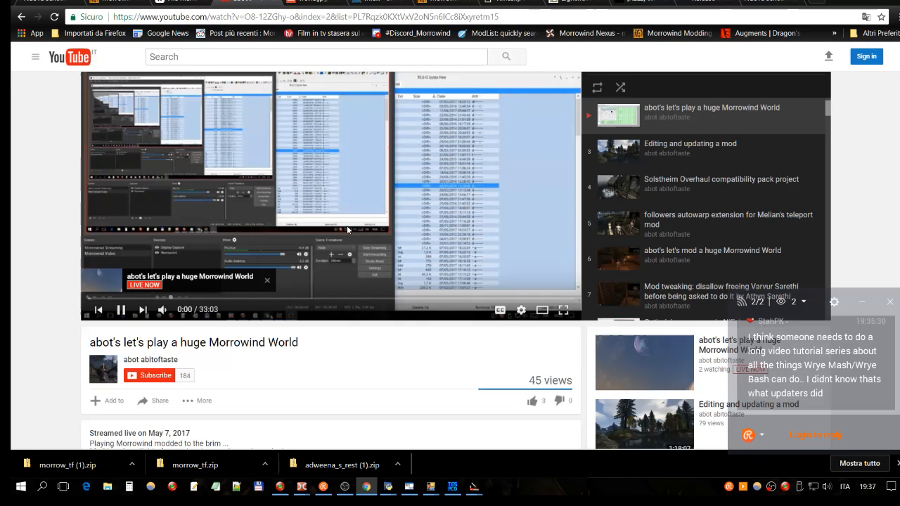
scroll(347, 226, down, 2)
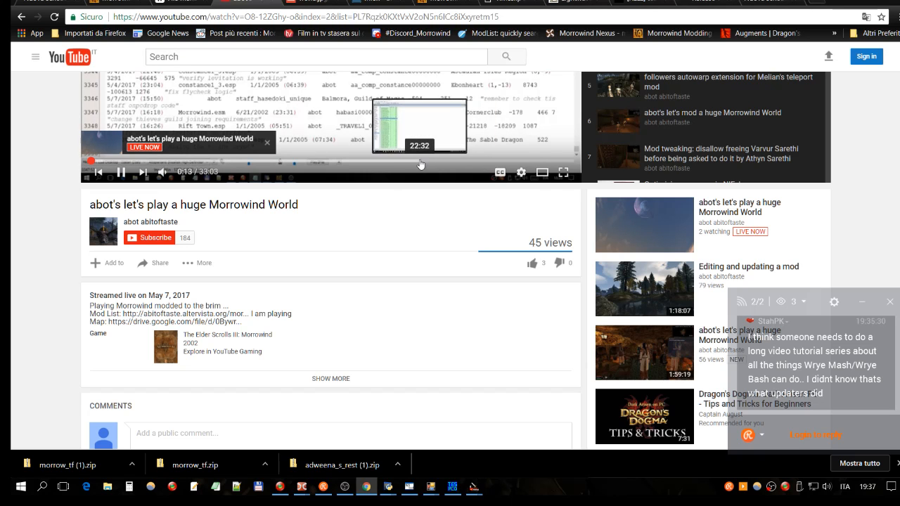
- Skim the video for the section on correcting OnPCDrop scripts and pause it at about 19:06
click(383, 165)
scroll(386, 246, up, 1)
scroll(386, 247, up, 1)
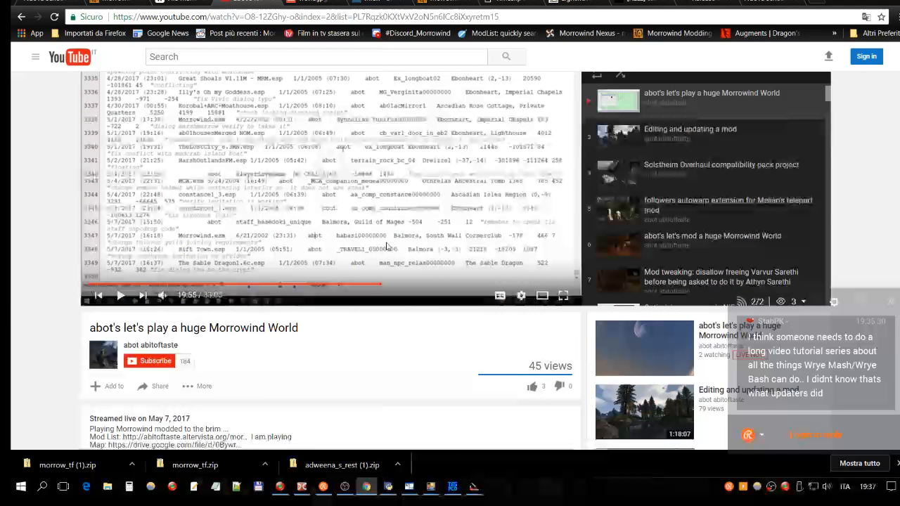
scroll(386, 247, up, 1)
click(350, 339)
click(318, 339)
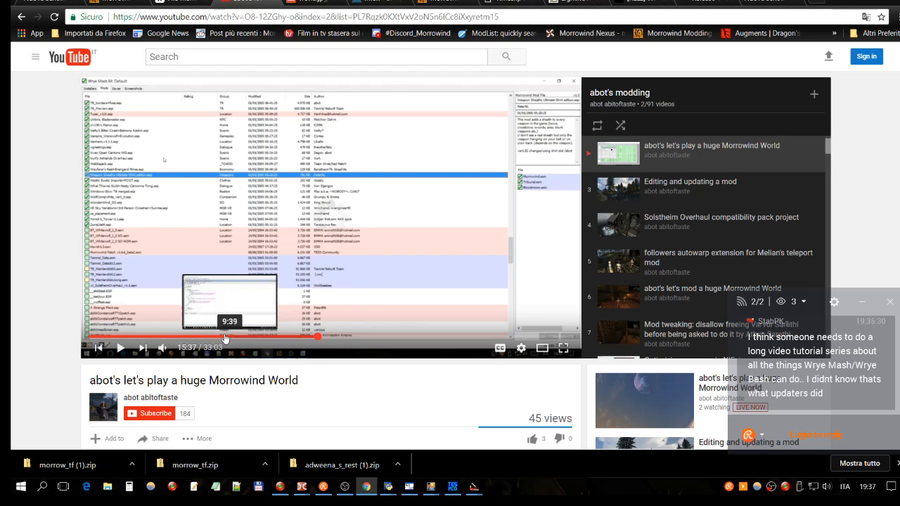
click(327, 339)
click(331, 339)
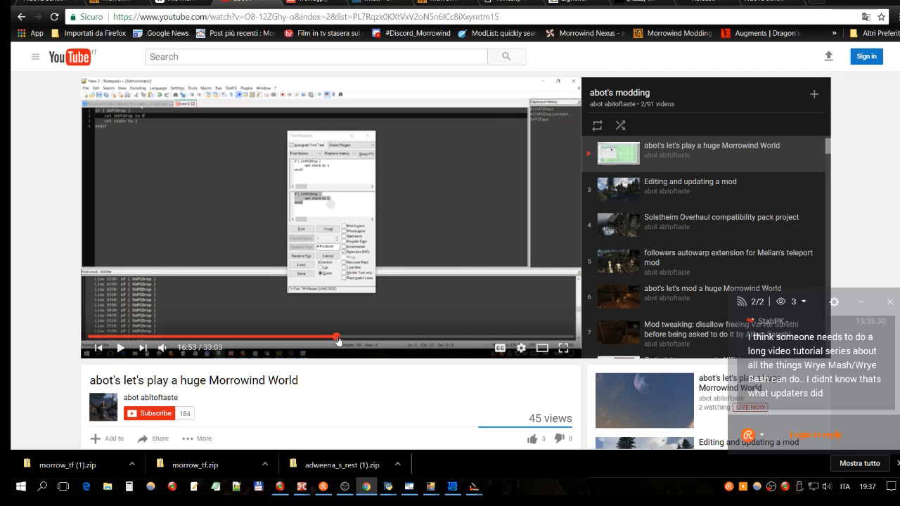
click(335, 338)
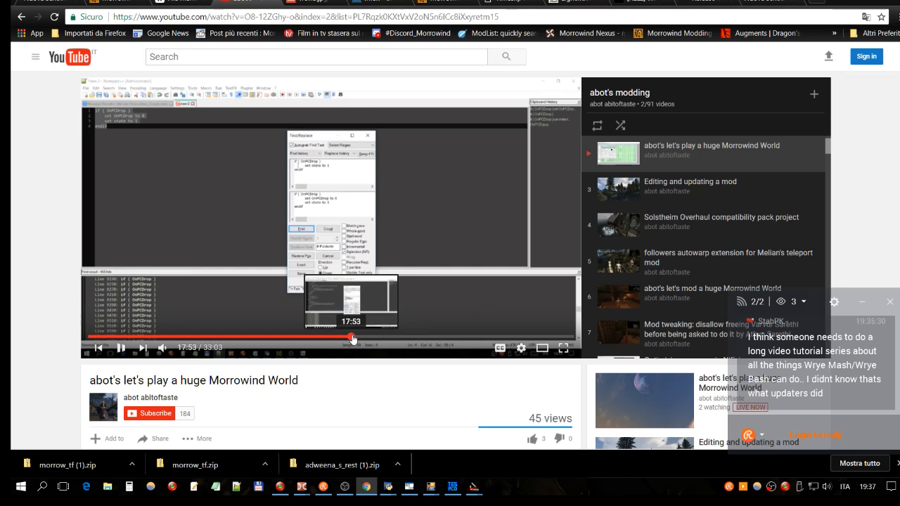
click(351, 338)
click(368, 338)
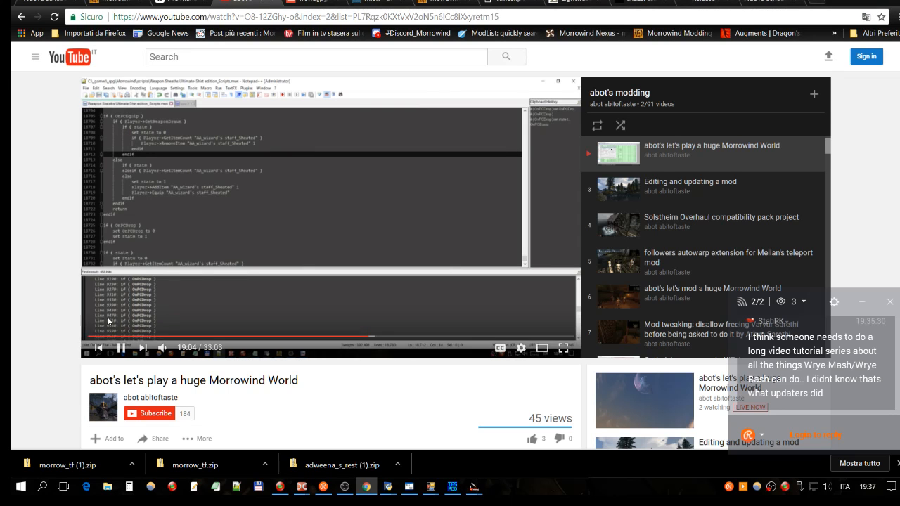
click(120, 349)
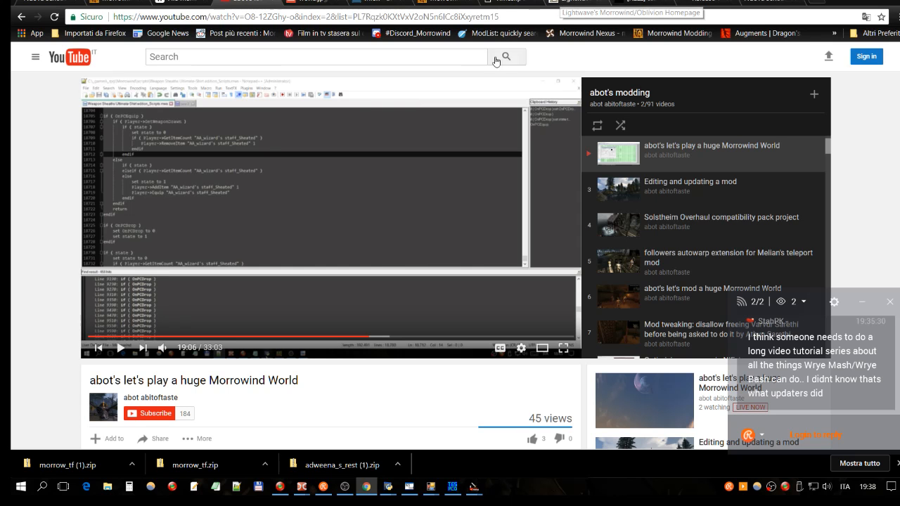
- Look through the open browser pages for the conflict-detecting utility, Timeslip's Morrowind utilities, the world map and the tes3cmd downloads
click(378, 3)
click(505, 3)
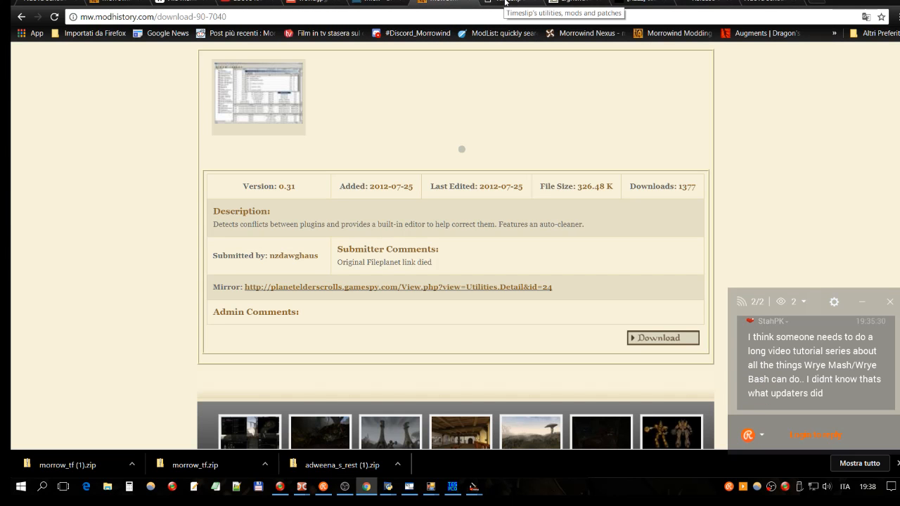
click(505, 3)
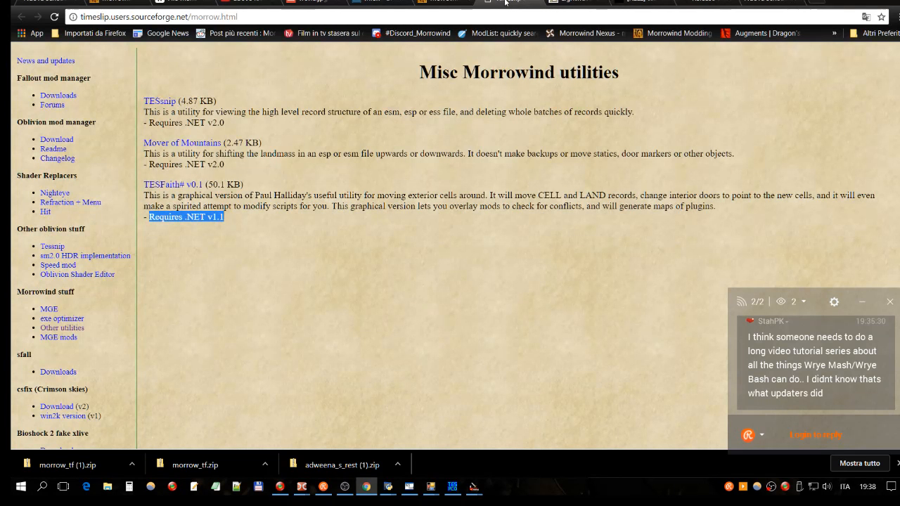
click(314, 3)
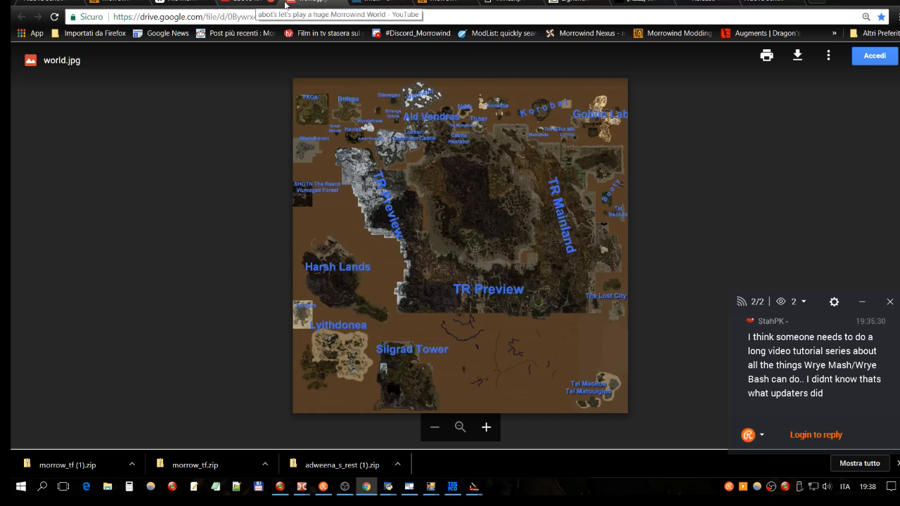
click(286, 4)
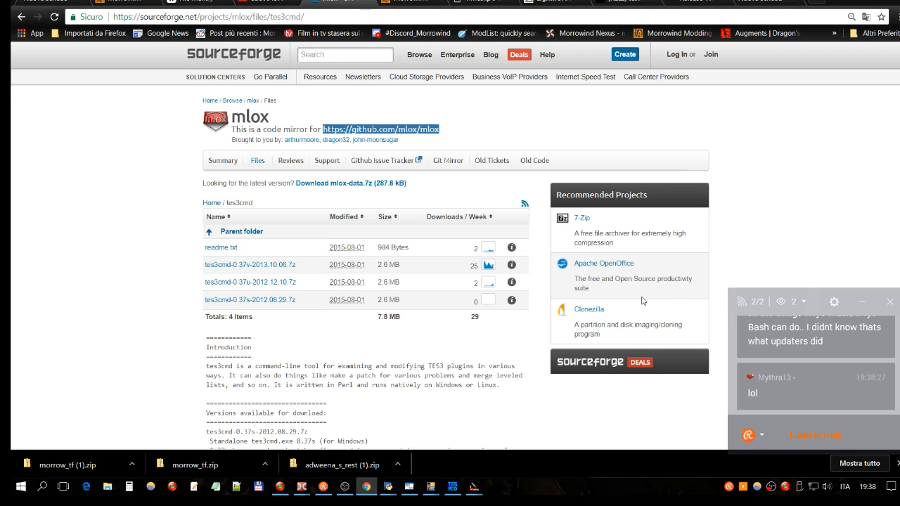
- Switch to the Construction Set, mark all selected deleted records of Adweena's Rest.esp as ignored and close the file details
mouse_move(435, 490)
mouse_move(389, 488)
click(415, 440)
mouse_move(475, 487)
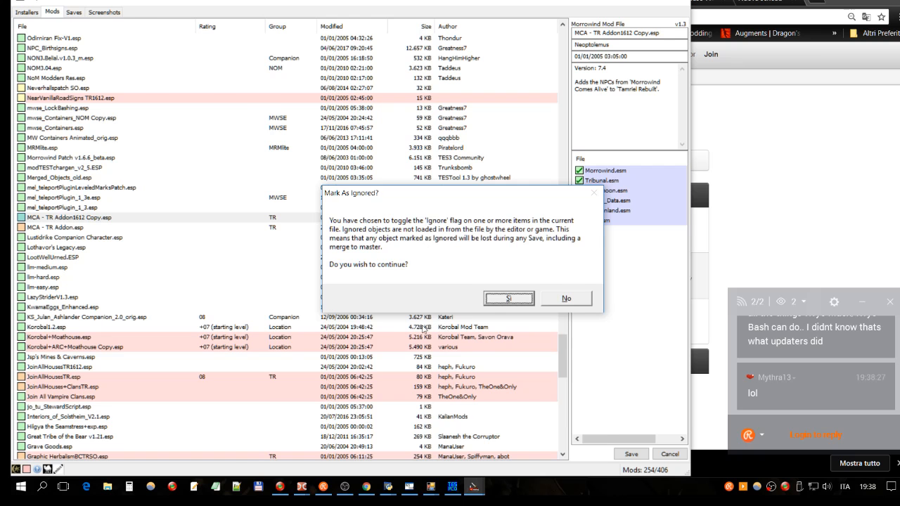
click(455, 455)
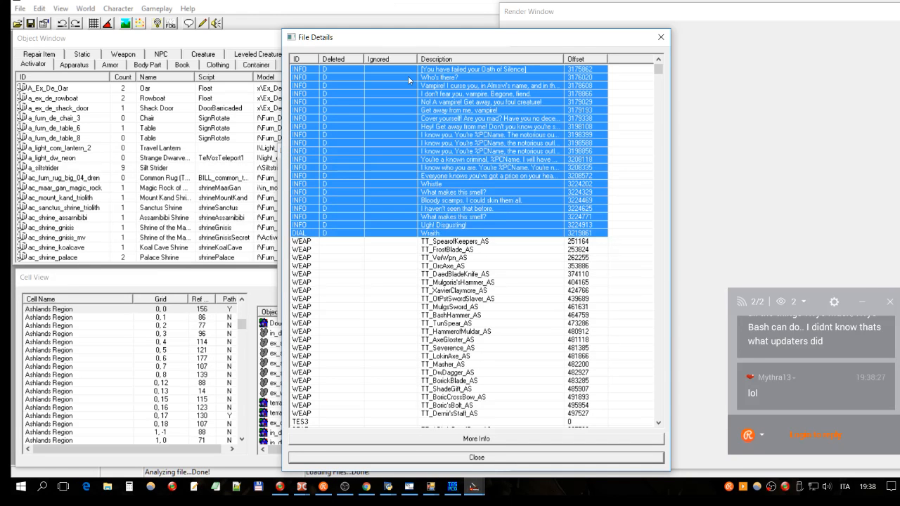
key(Delete)
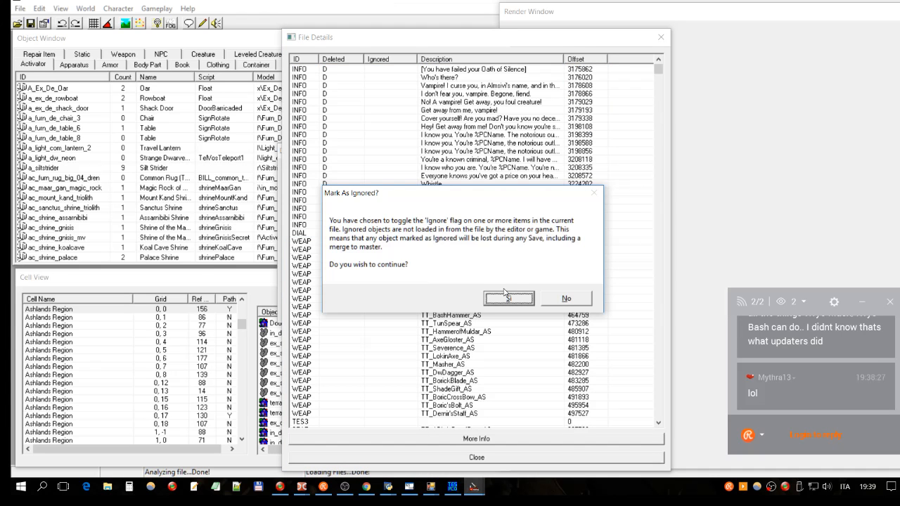
click(505, 296)
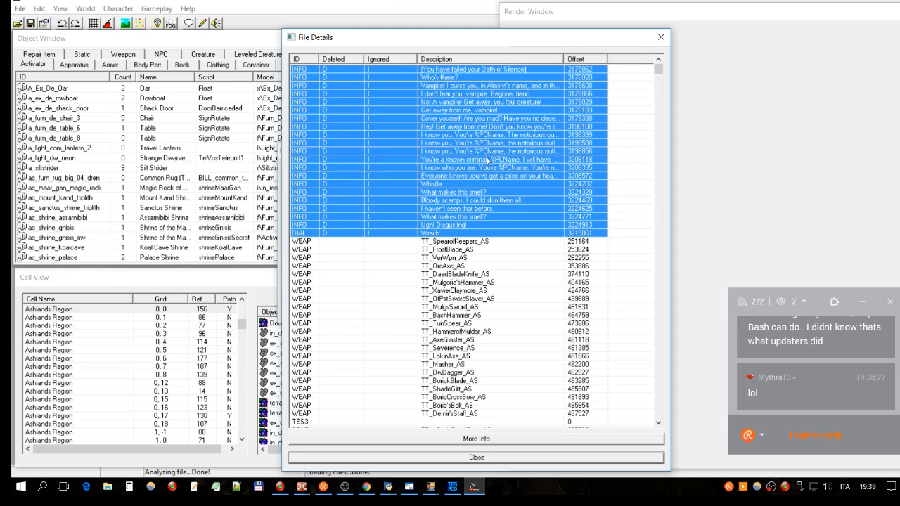
click(575, 461)
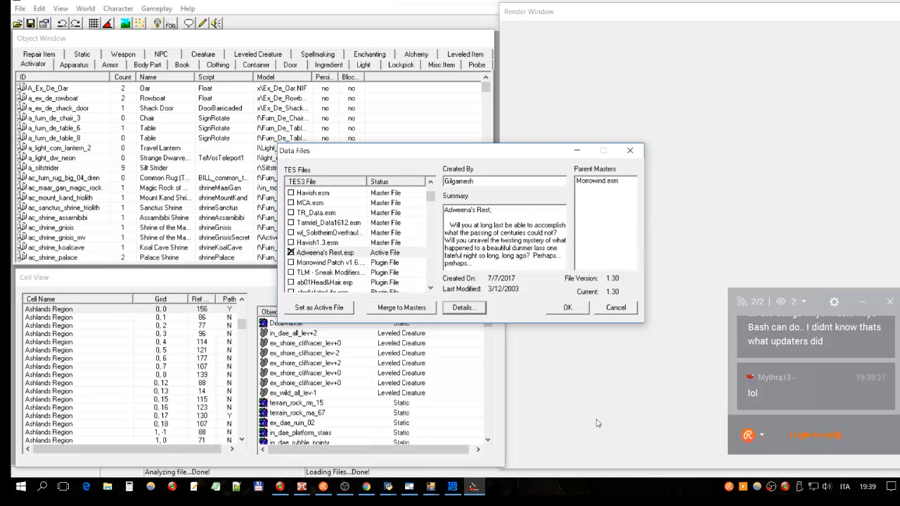
- Load Adweena's Rest.esp from the data files without saving the currently loaded plugin's changes
click(567, 308)
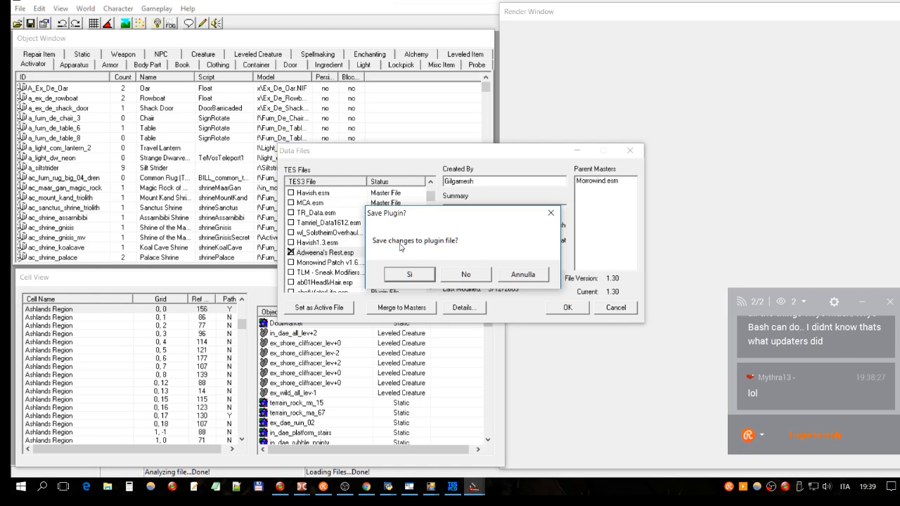
click(526, 280)
click(569, 308)
click(470, 280)
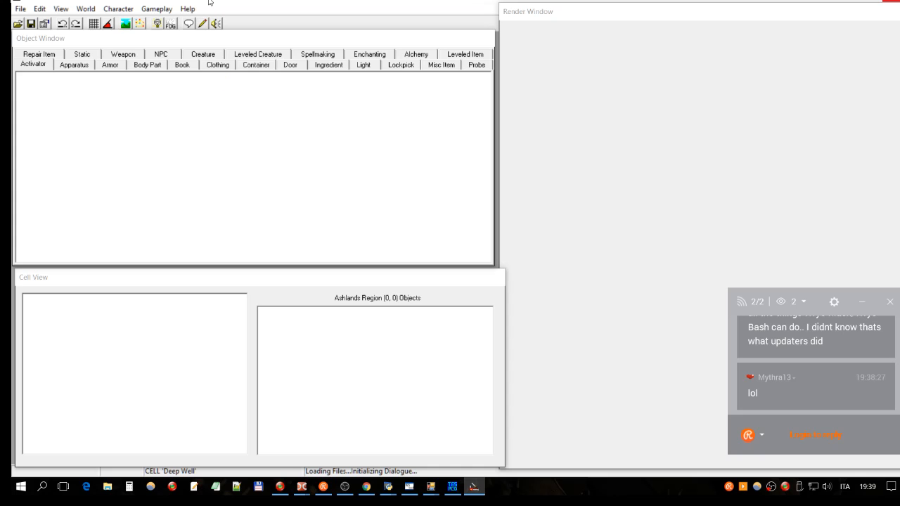
- Save the plugin, close the Construction Set and dismiss Wrye Mash's notice about the reset modified date
click(30, 24)
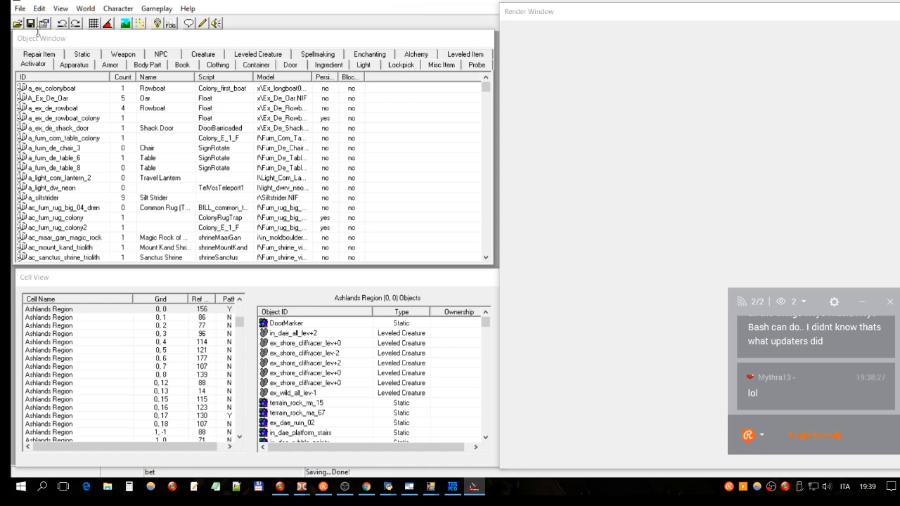
click(897, 1)
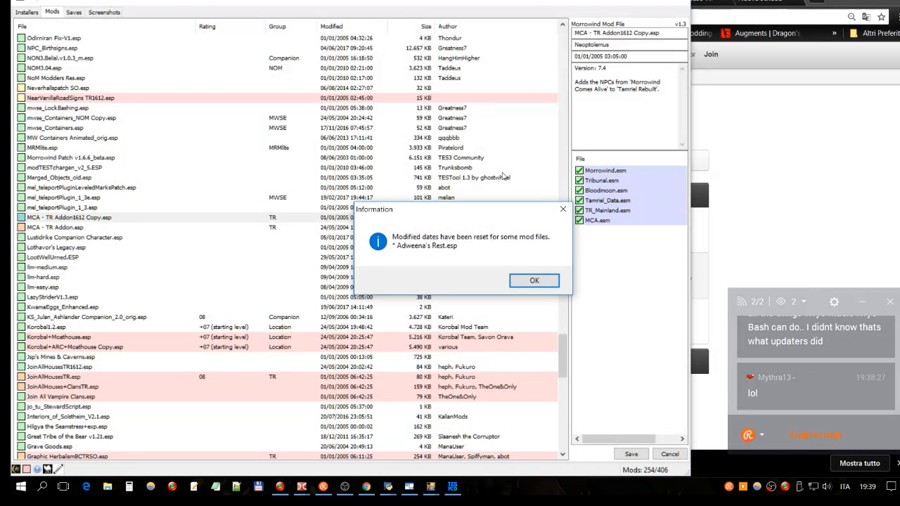
click(511, 276)
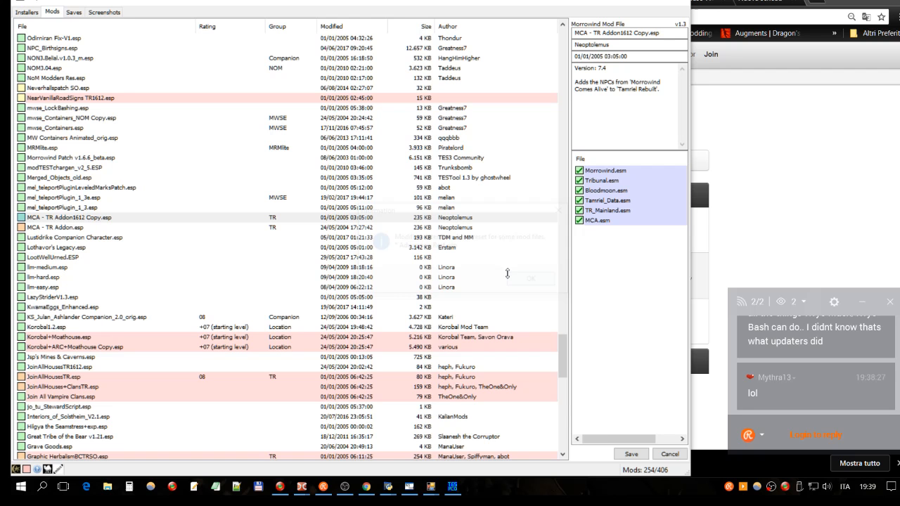
- Return to the Wrye Mash mod list and sort it by file name
click(302, 486)
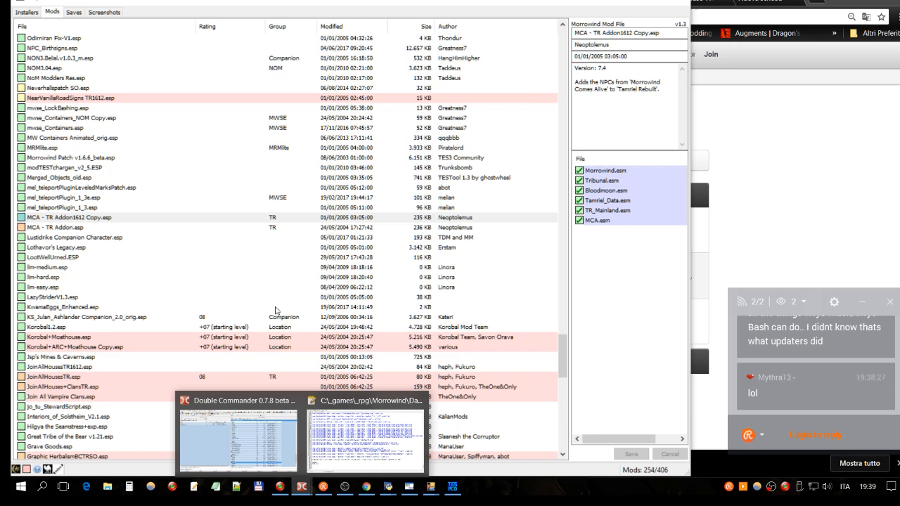
click(274, 298)
scroll(103, 257, up, 6)
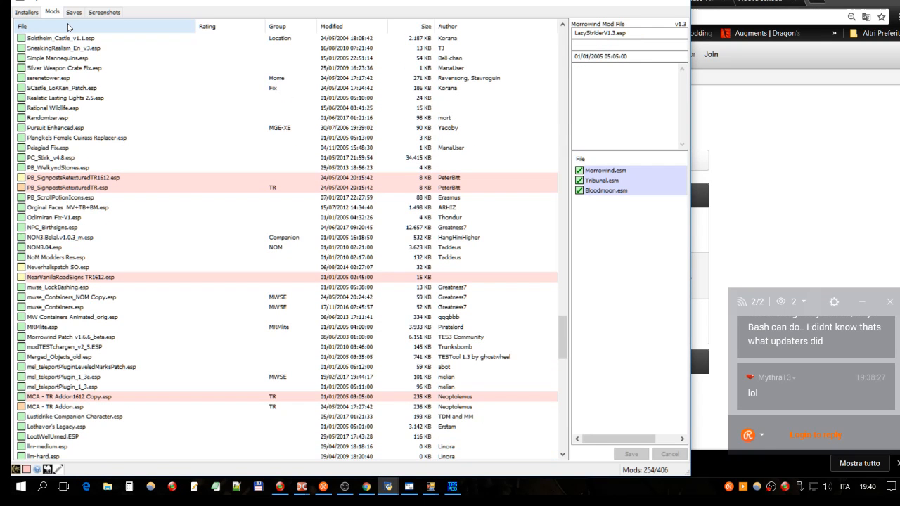
click(68, 27)
- Locate Adweena's Rest.esp in the mod list and clean it with tes3cmd
click(82, 277)
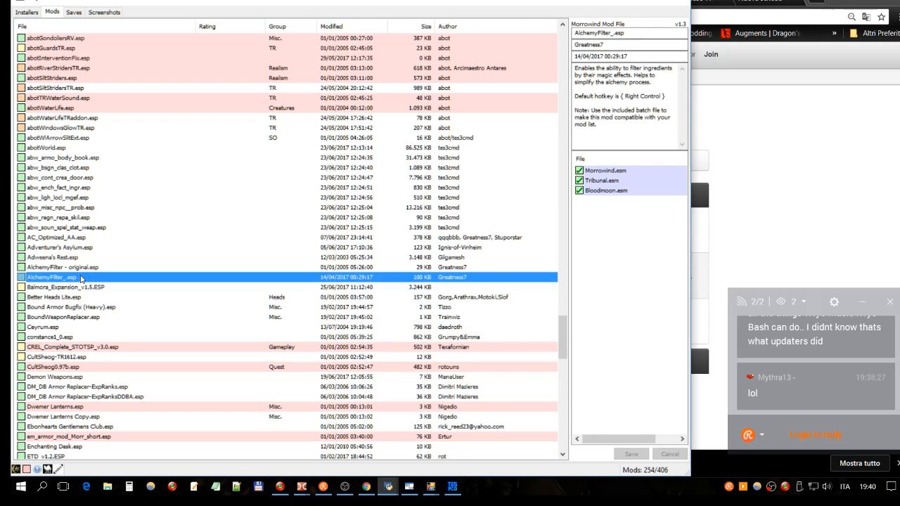
click(84, 230)
click(75, 270)
scroll(74, 273, up, 3)
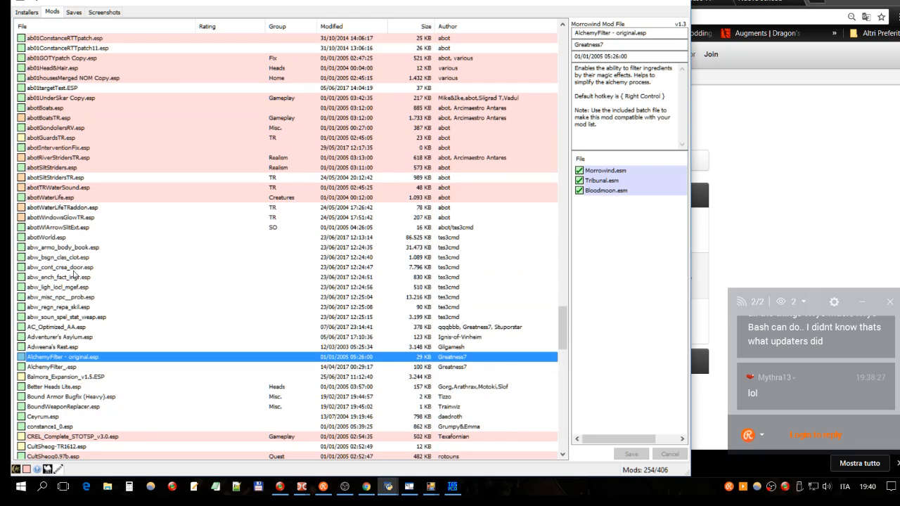
scroll(74, 274, down, 3)
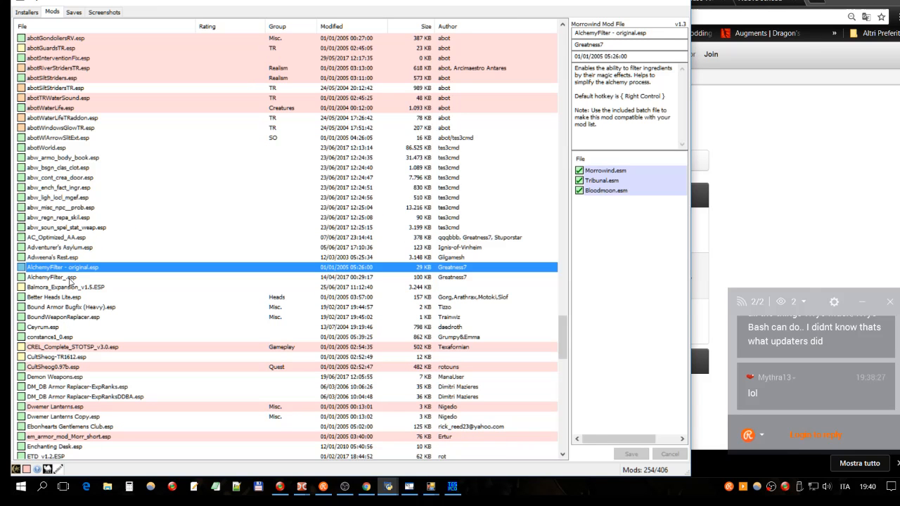
right_click(66, 257)
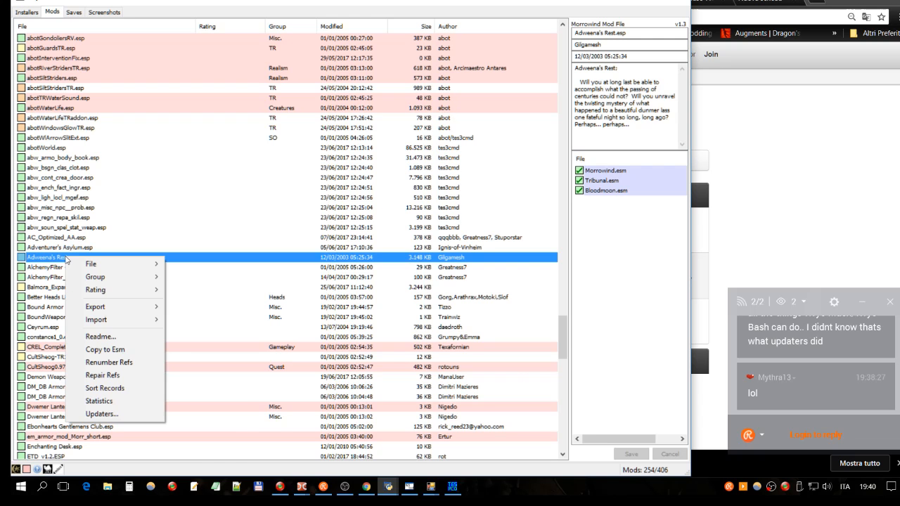
mouse_move(99, 264)
click(261, 379)
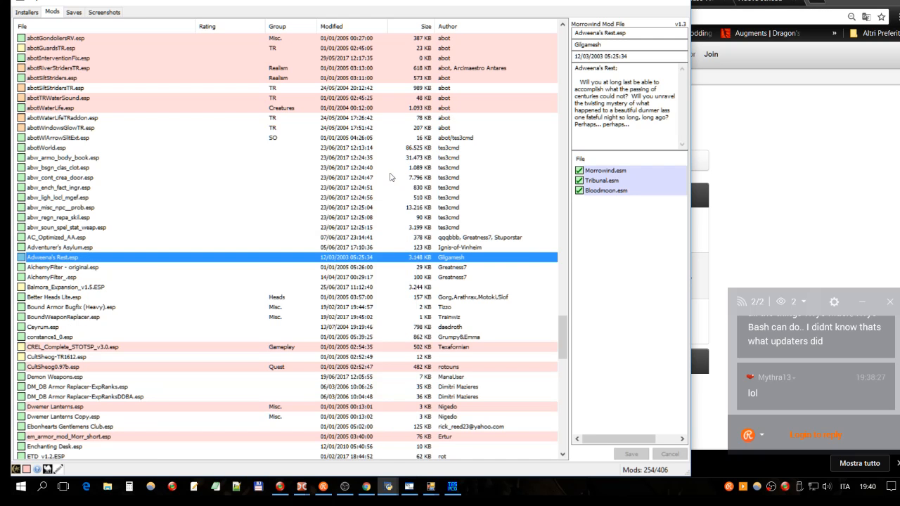
- Review the cleaning log and statistics for Adweena's Rest.esp in the Python console
mouse_move(389, 487)
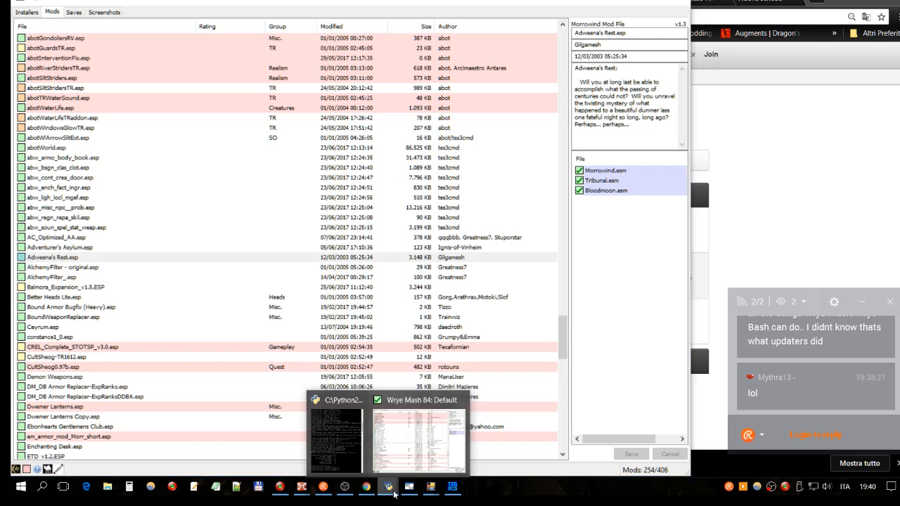
click(344, 460)
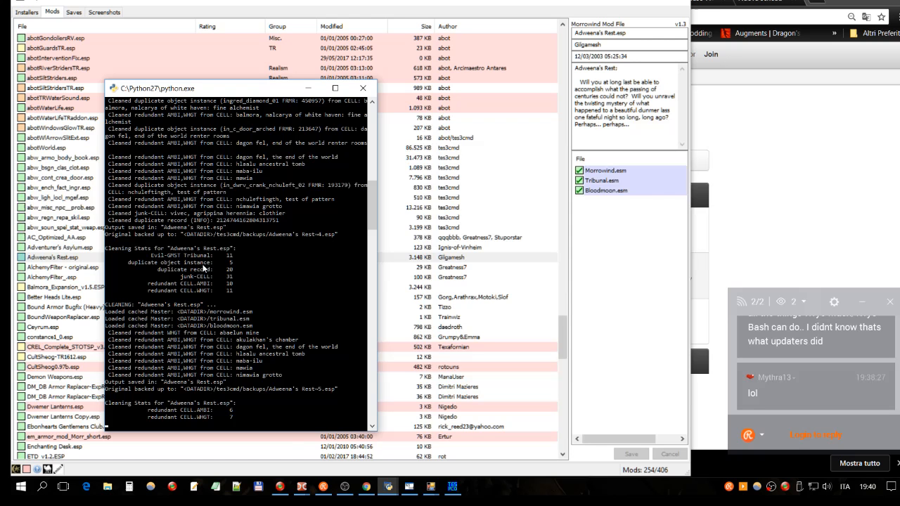
click(435, 298)
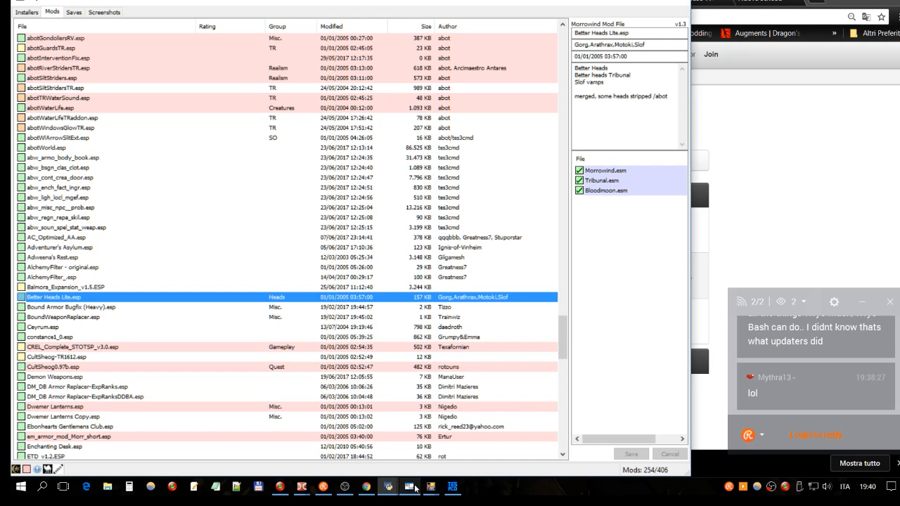
click(387, 488)
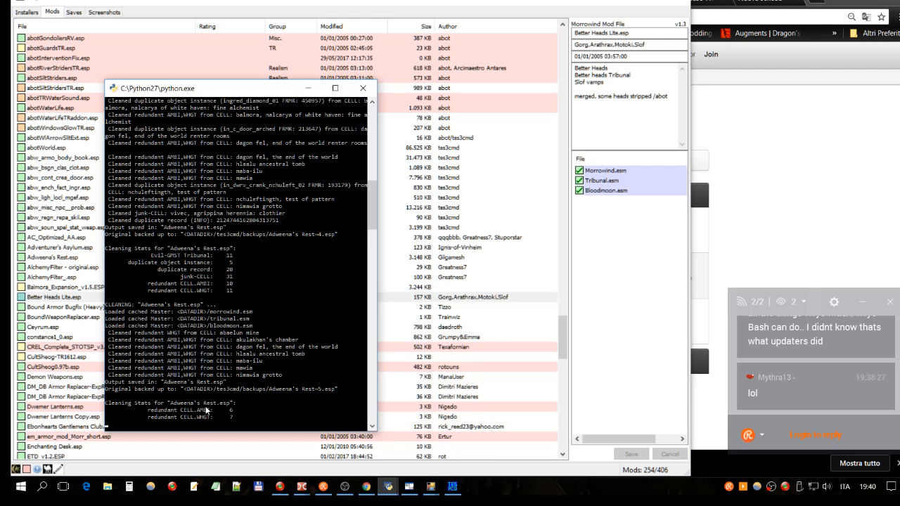
- Switch to TES Plugin Tool, run Clean ESP/ESM files on Adweena's Rest.esp, and close the tool
scroll(166, 408, down, 5)
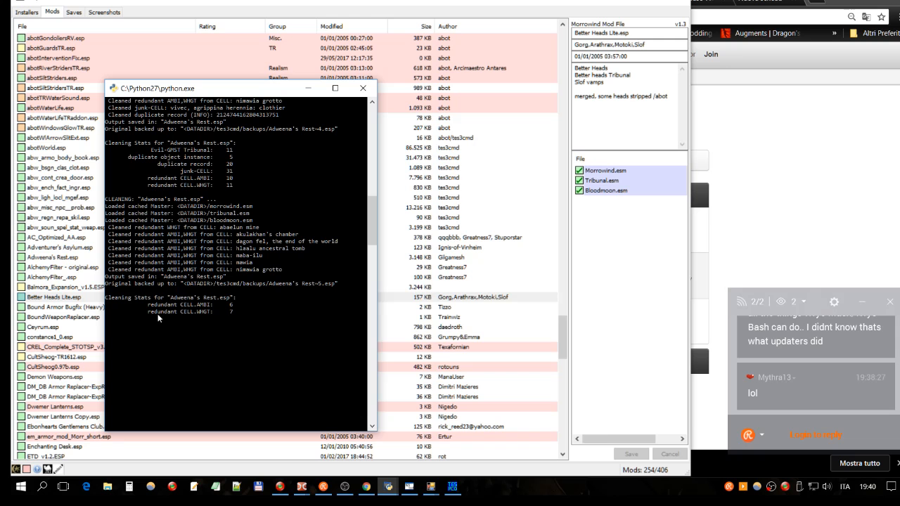
click(409, 486)
click(588, 189)
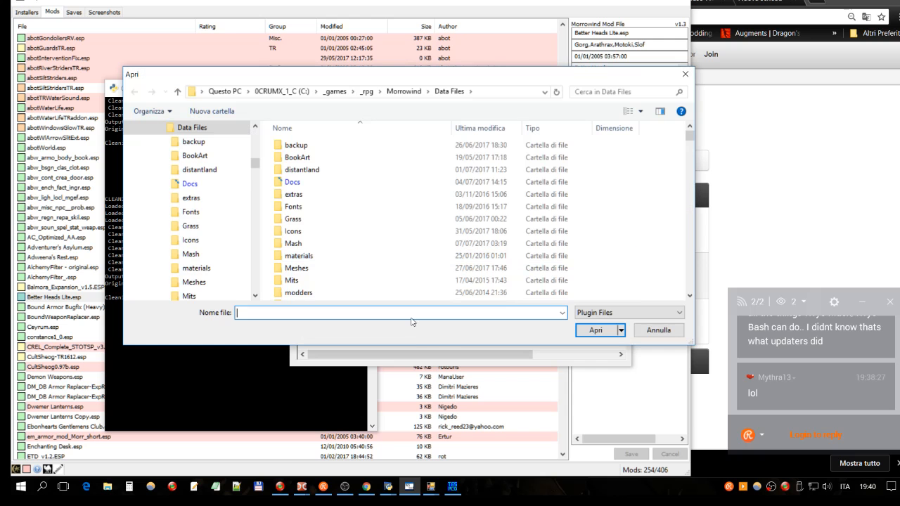
text(adw)
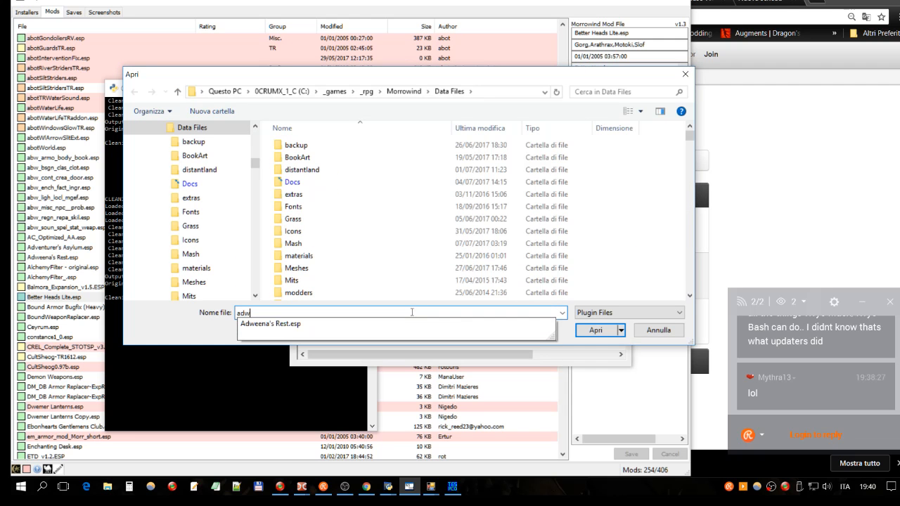
click(325, 324)
key(Return)
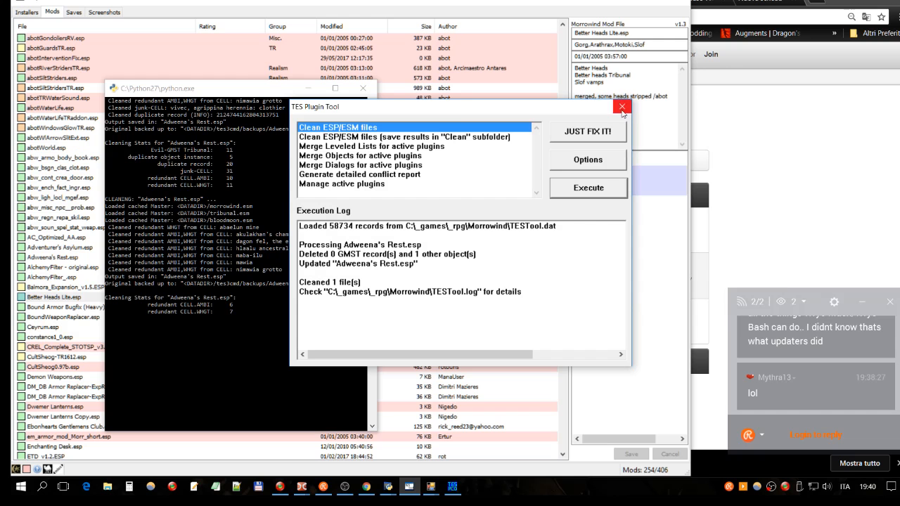
click(622, 108)
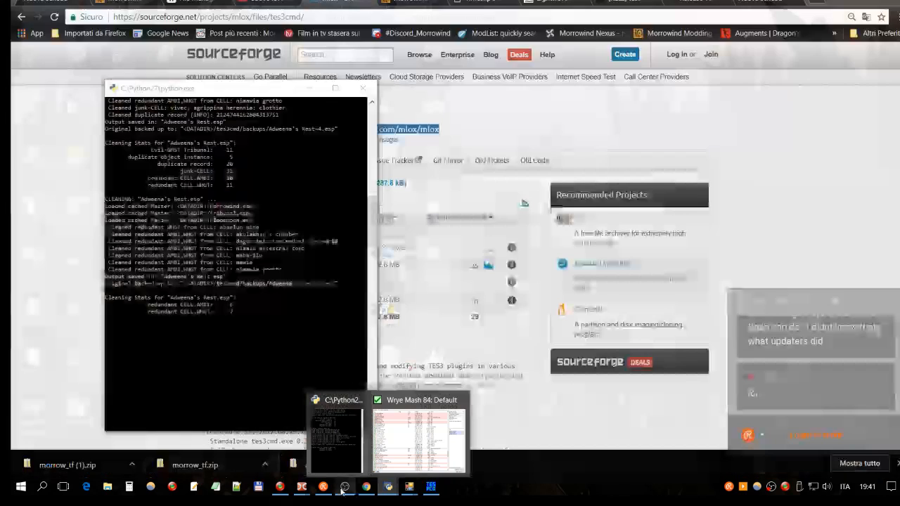
- Switch to the Construction Set, mark Adweena's Rest.esp as the active file, and open its file details
mouse_move(301, 486)
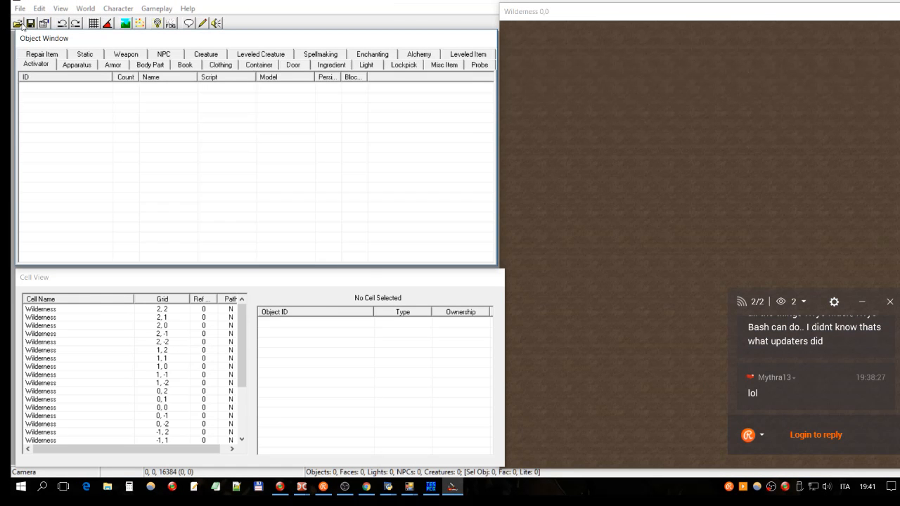
click(22, 26)
key(a)
key(a)
click(340, 309)
click(402, 285)
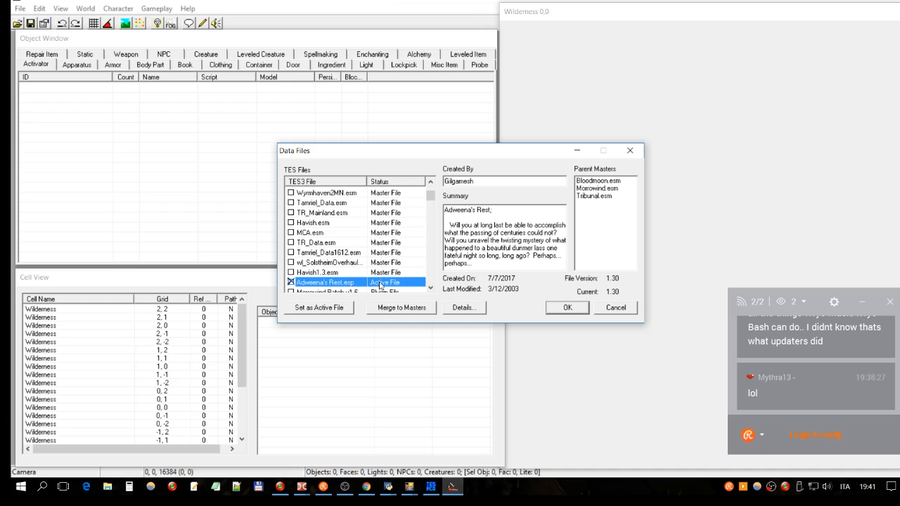
click(467, 308)
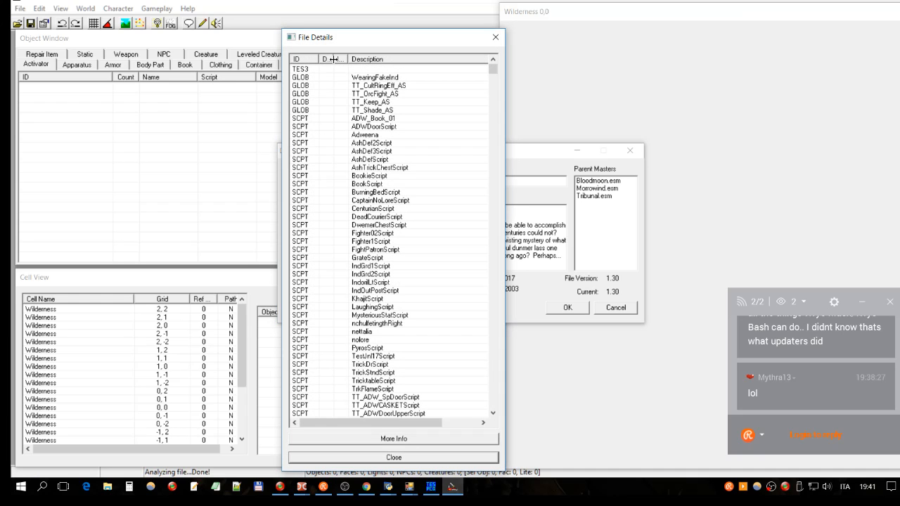
- Widen and sort the Deleted column to check for deleted records, then close the details and the Construction Set
drag(335, 59, 393, 61)
click(354, 62)
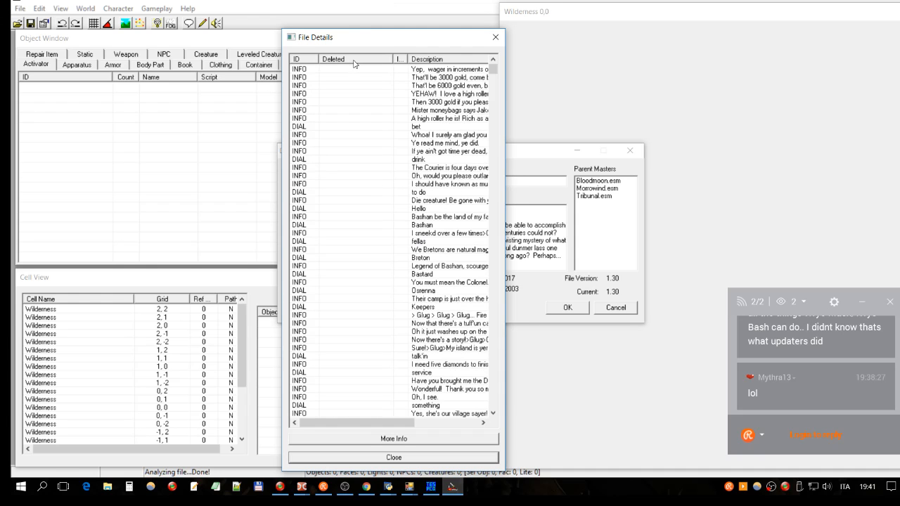
click(354, 62)
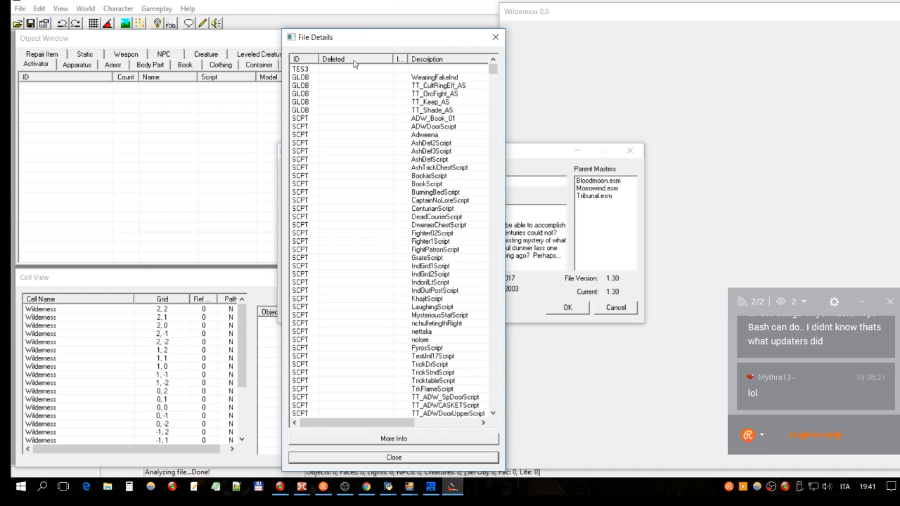
click(354, 62)
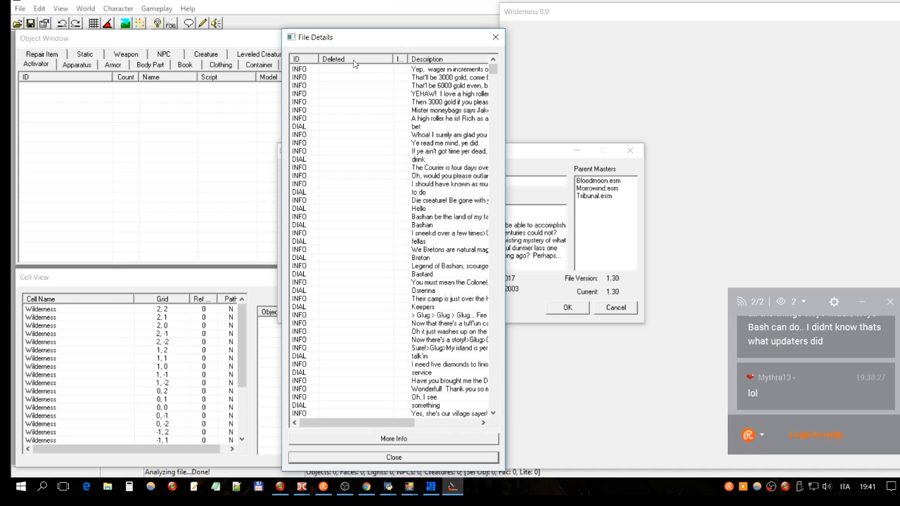
click(495, 37)
click(630, 150)
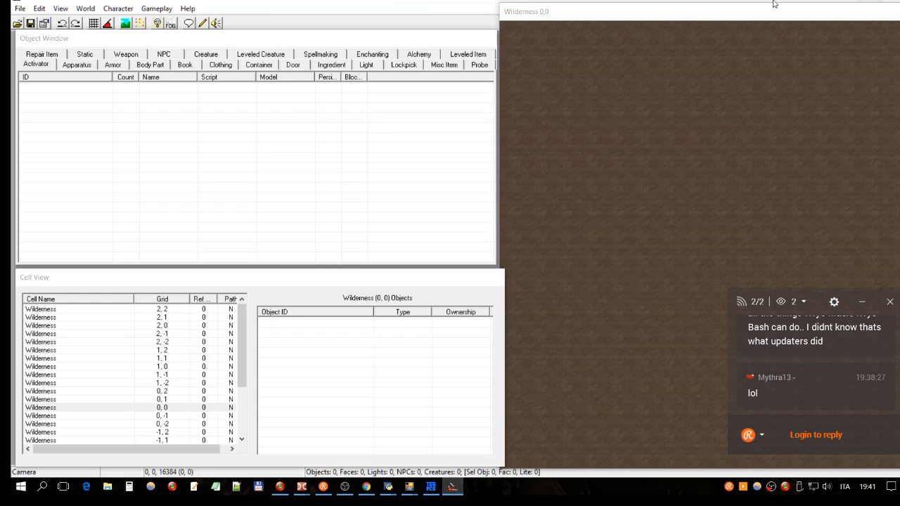
click(893, 1)
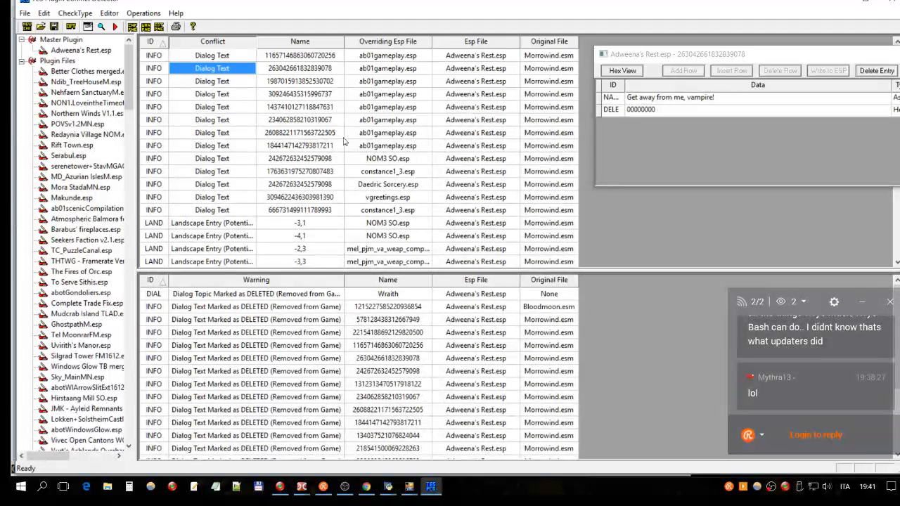
- In TES Plugin Conflict Detector, examine the DELE entry of the "Get away from me, vampire!" record and the dialog text conflicts
click(342, 134)
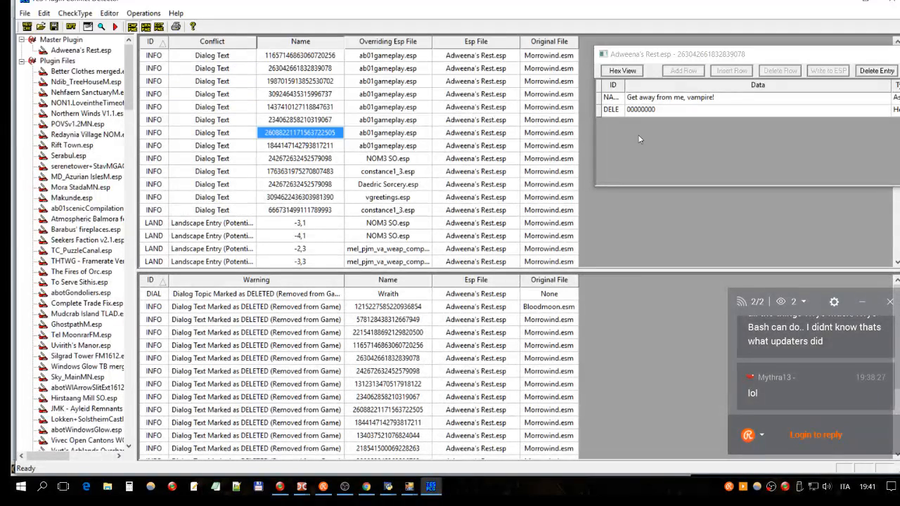
click(610, 111)
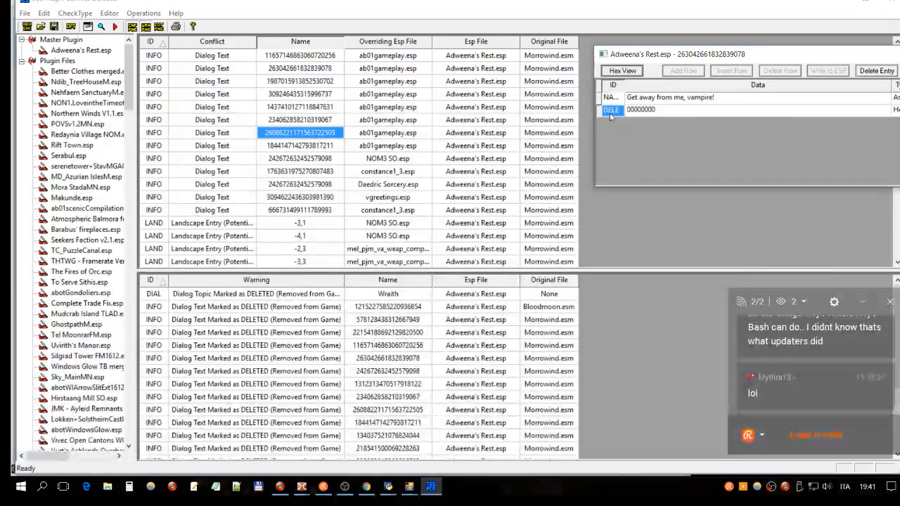
click(640, 110)
click(476, 107)
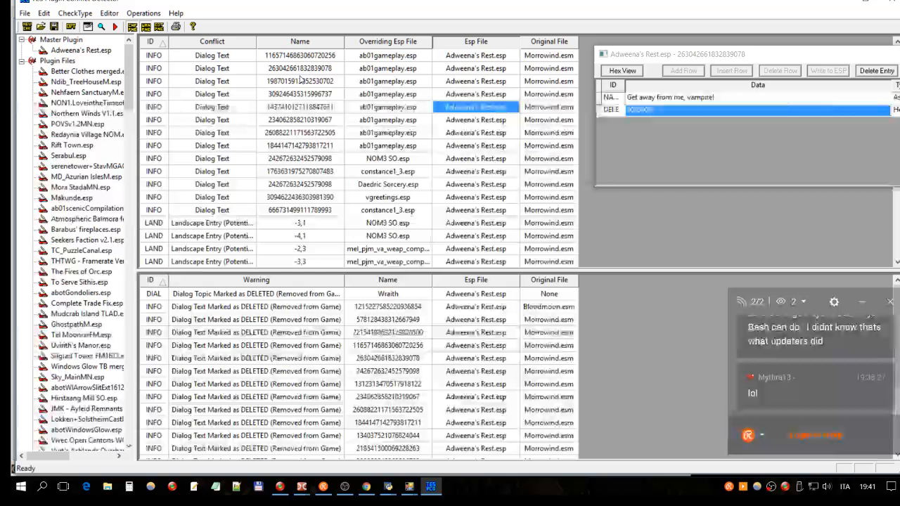
click(301, 57)
click(200, 57)
click(190, 67)
click(186, 60)
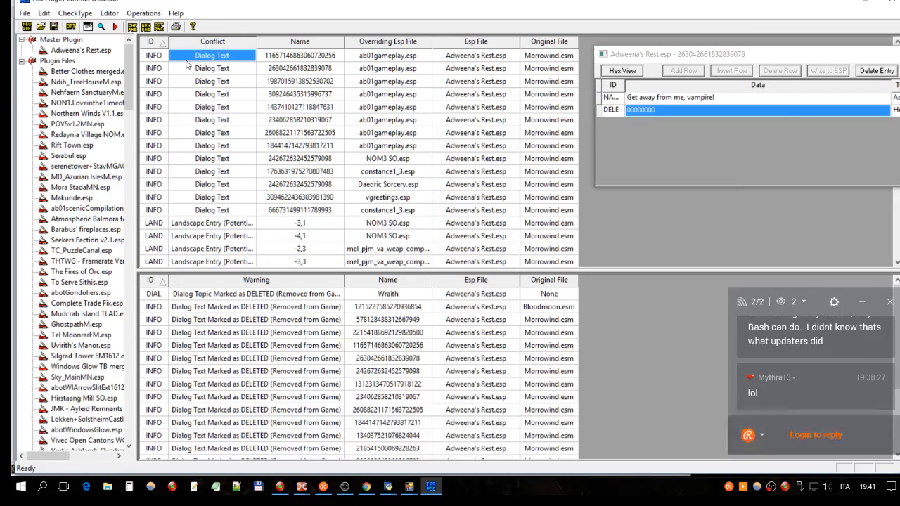
- Remove Adweena's Rest.esp from the master plugin list, add it again from Data Files, and rerun the conflict check
click(76, 50)
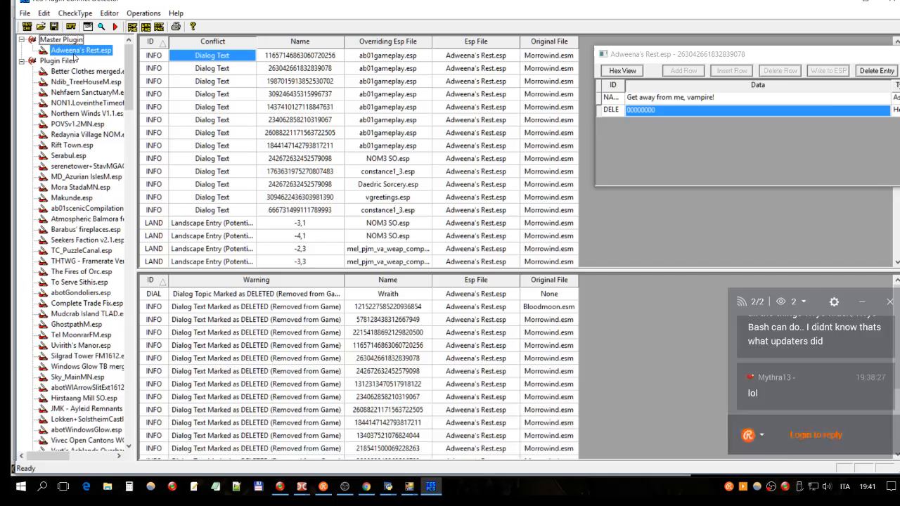
right_click(74, 57)
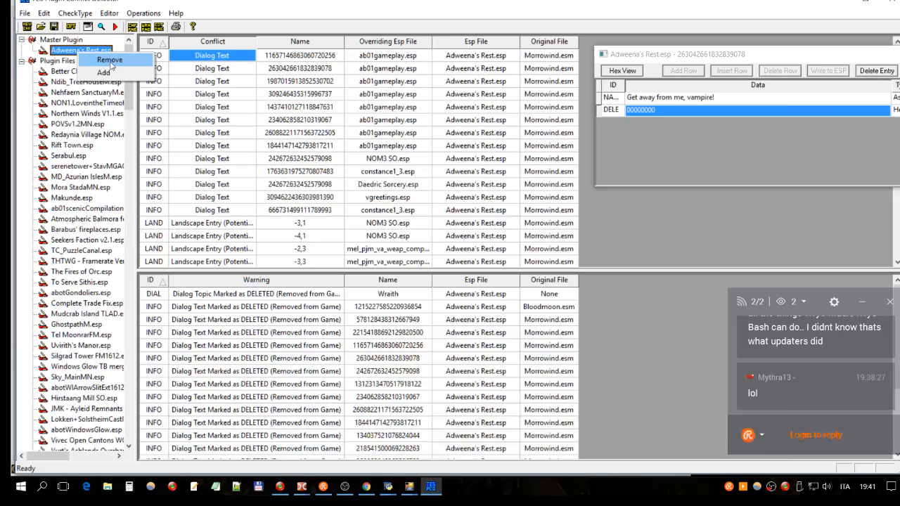
click(109, 62)
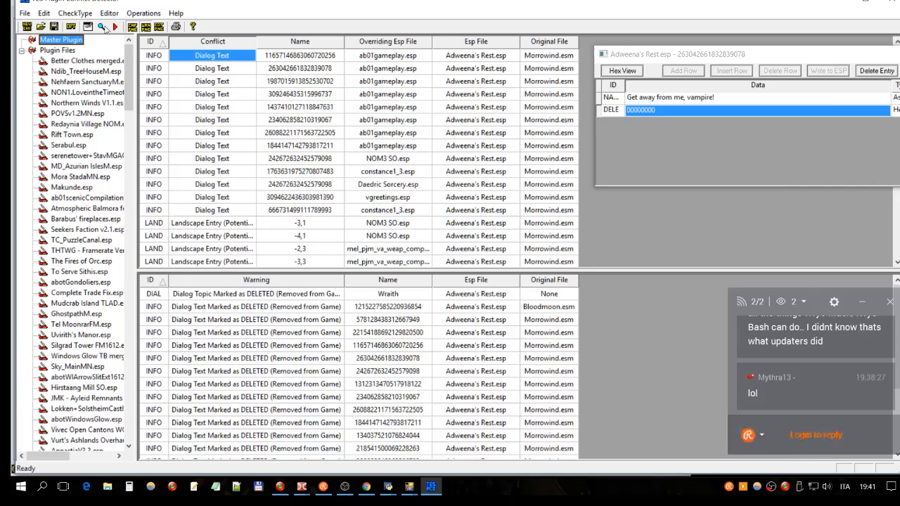
right_click(73, 40)
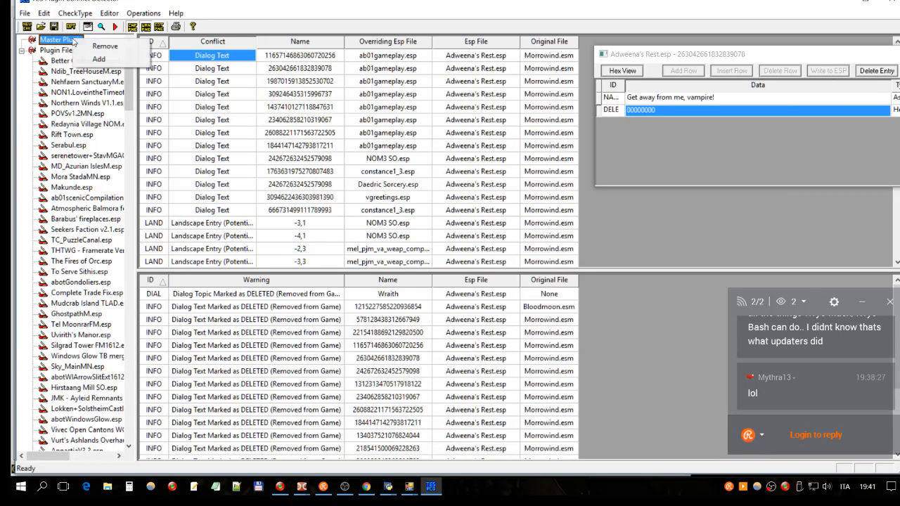
click(121, 59)
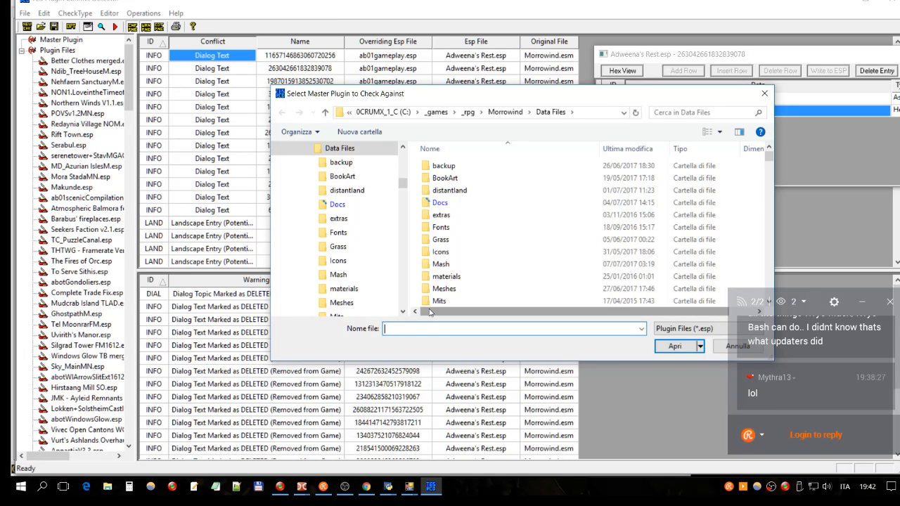
text(a)
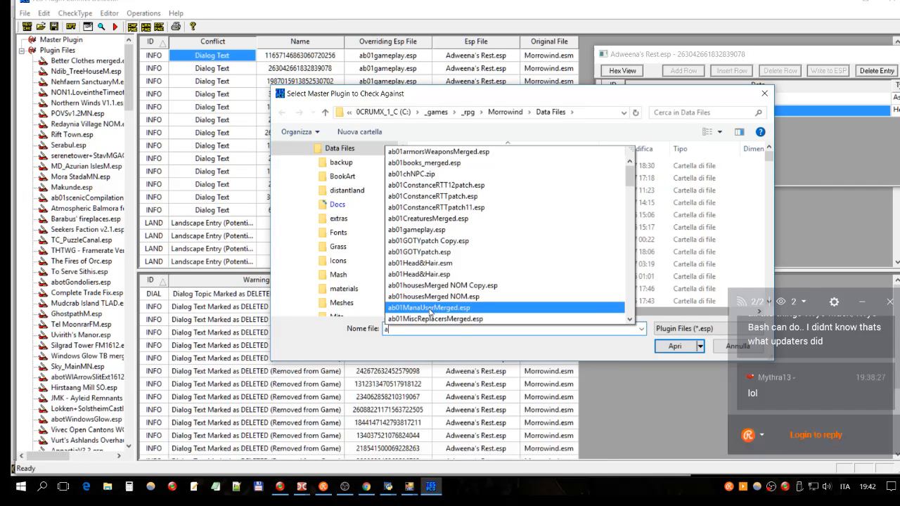
text(d)
click(515, 362)
click(671, 347)
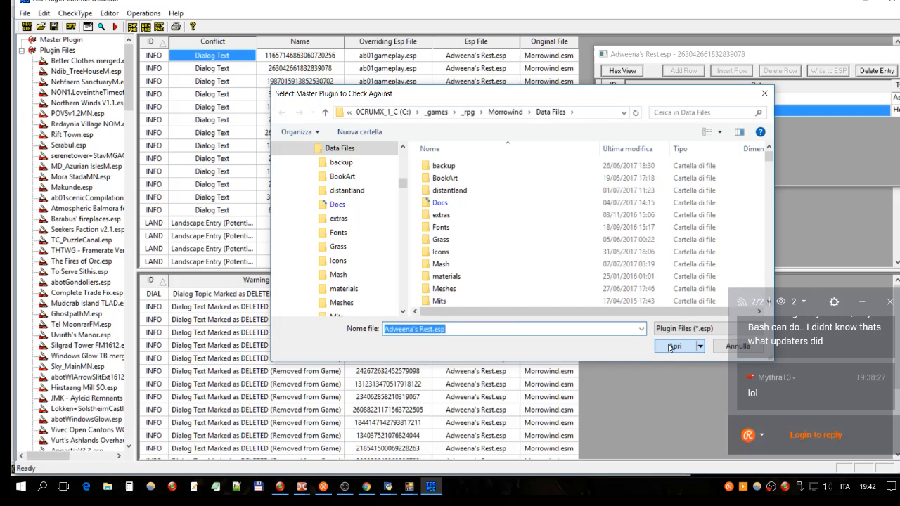
click(115, 26)
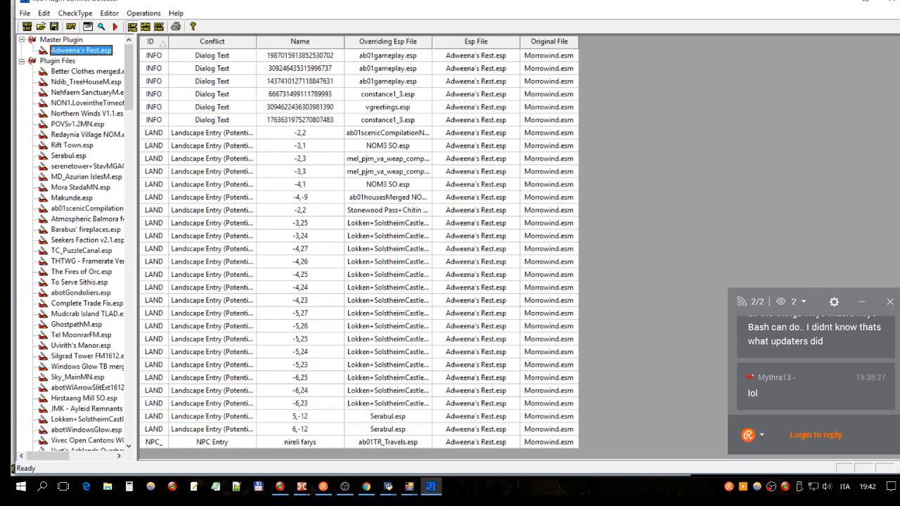
- Examine the dialog text conflicts between Adweena's Rest.esp and the overriding ab01gameplay.esp
click(223, 58)
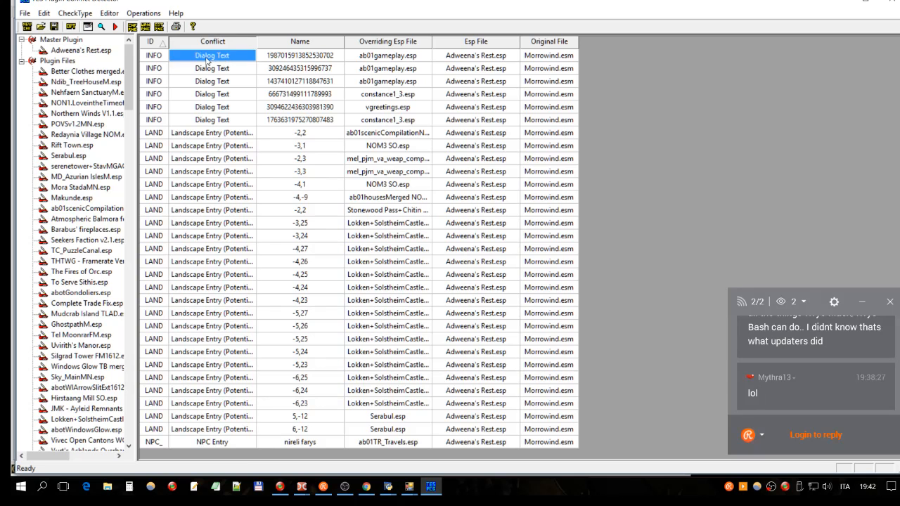
key(Down)
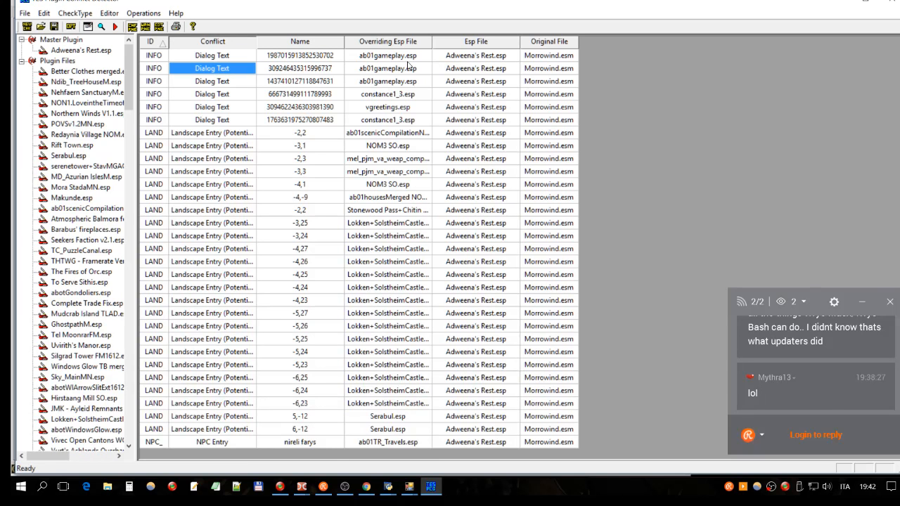
click(415, 56)
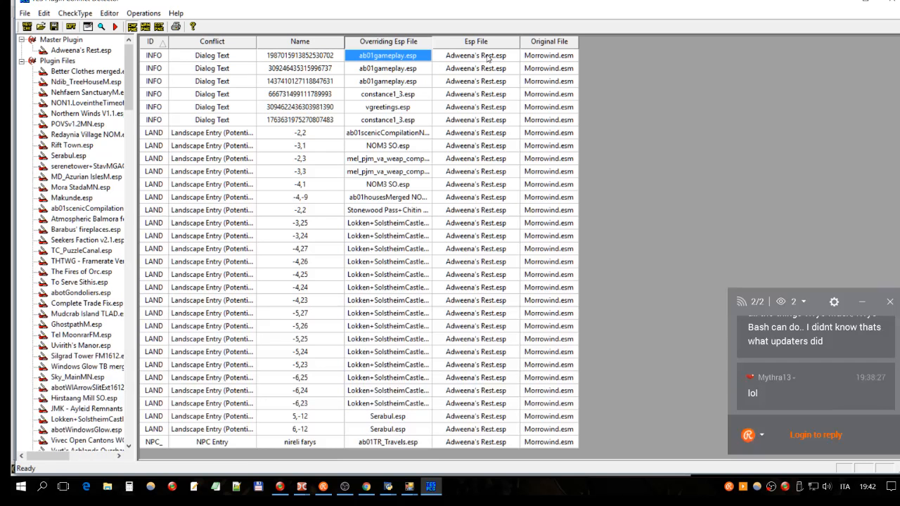
click(484, 65)
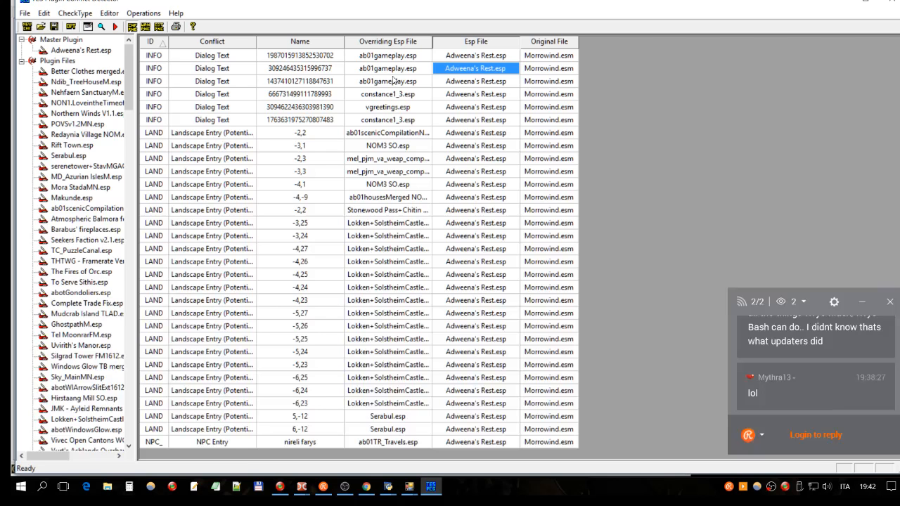
click(392, 80)
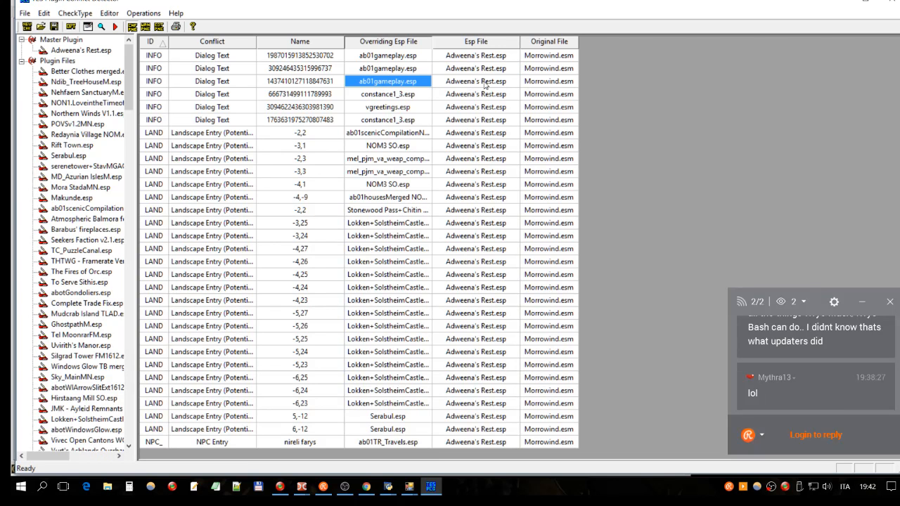
click(501, 59)
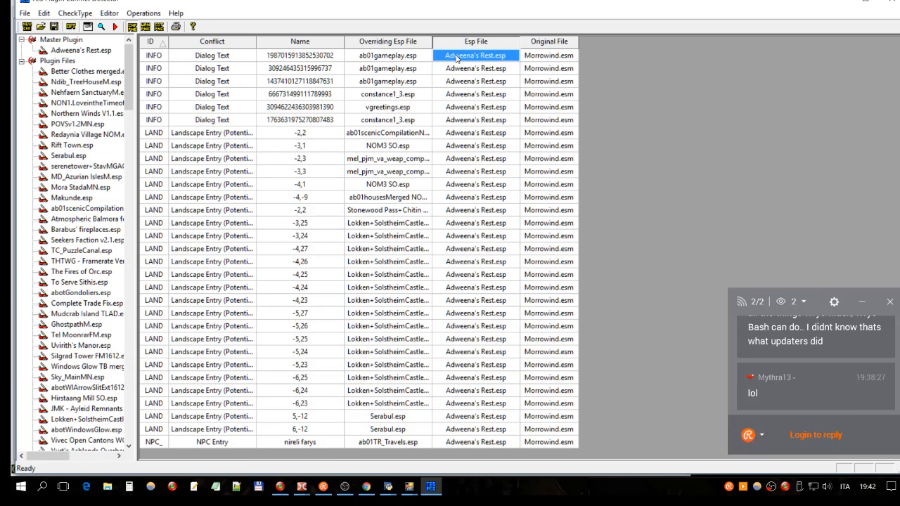
- Compare the overriding, plugin and original files of the landscape conflicts, then close the conflict detector
click(466, 198)
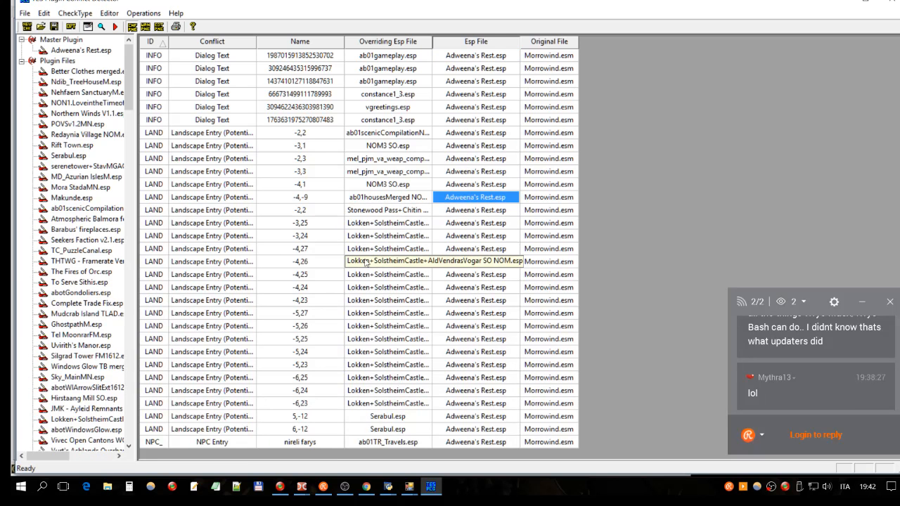
click(365, 263)
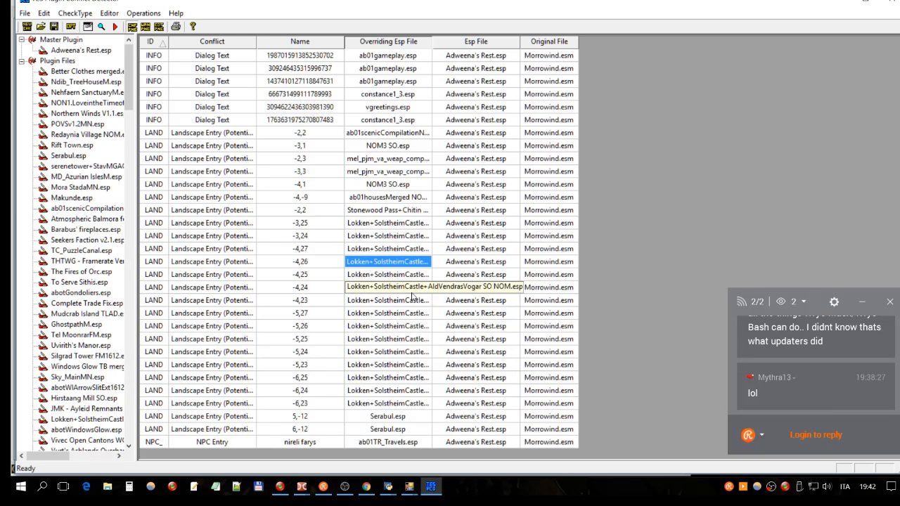
click(559, 275)
click(557, 236)
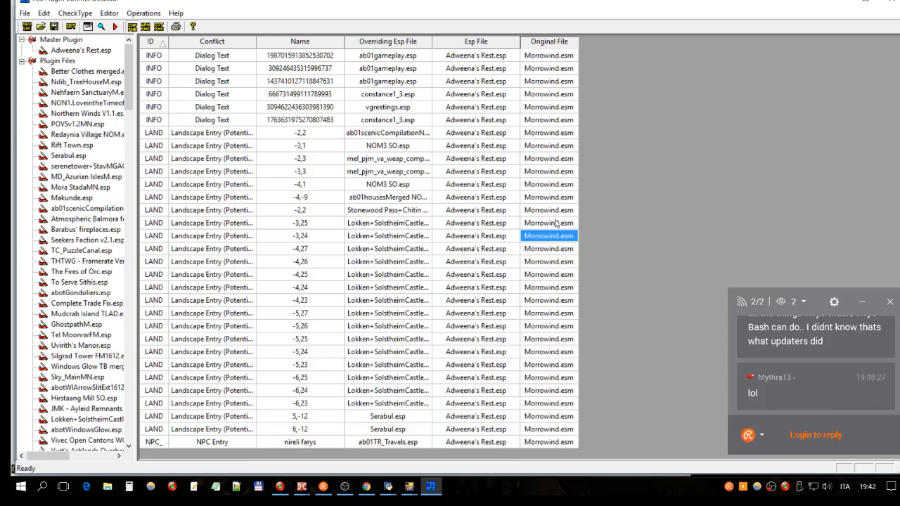
click(503, 224)
click(550, 227)
click(423, 226)
click(462, 225)
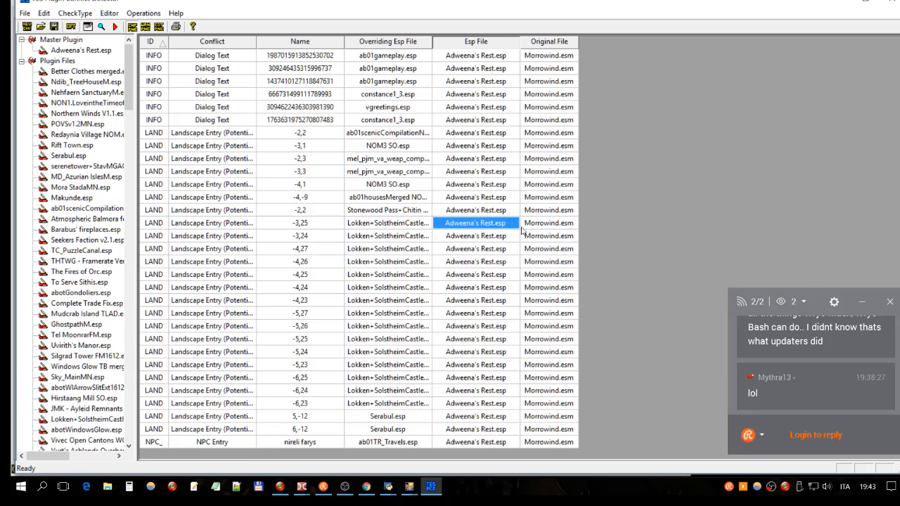
click(522, 227)
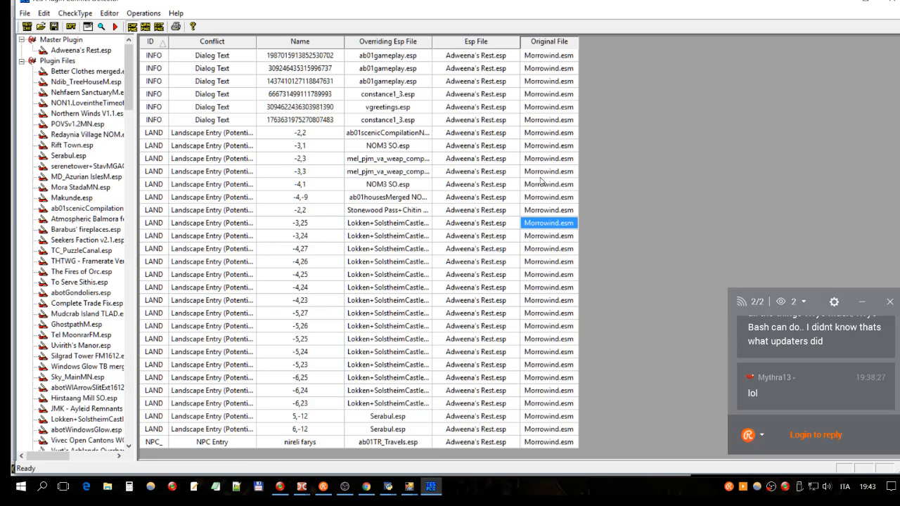
click(894, 5)
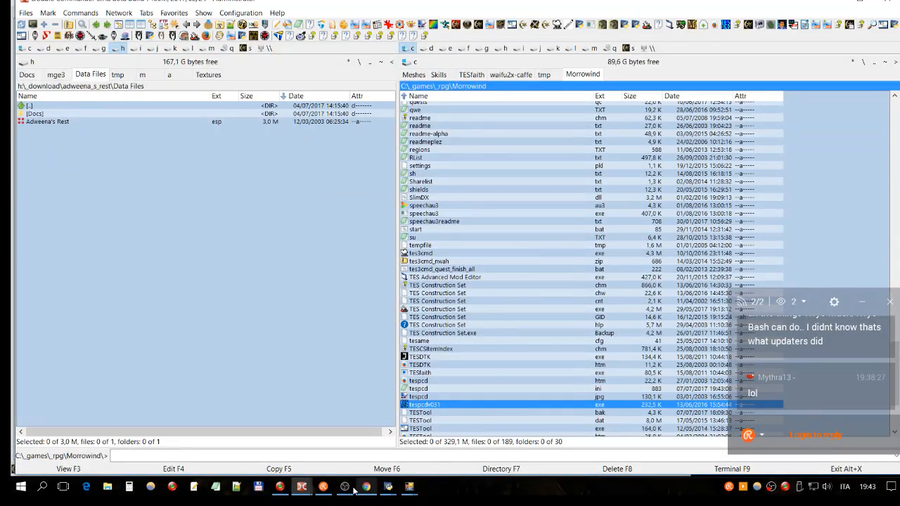